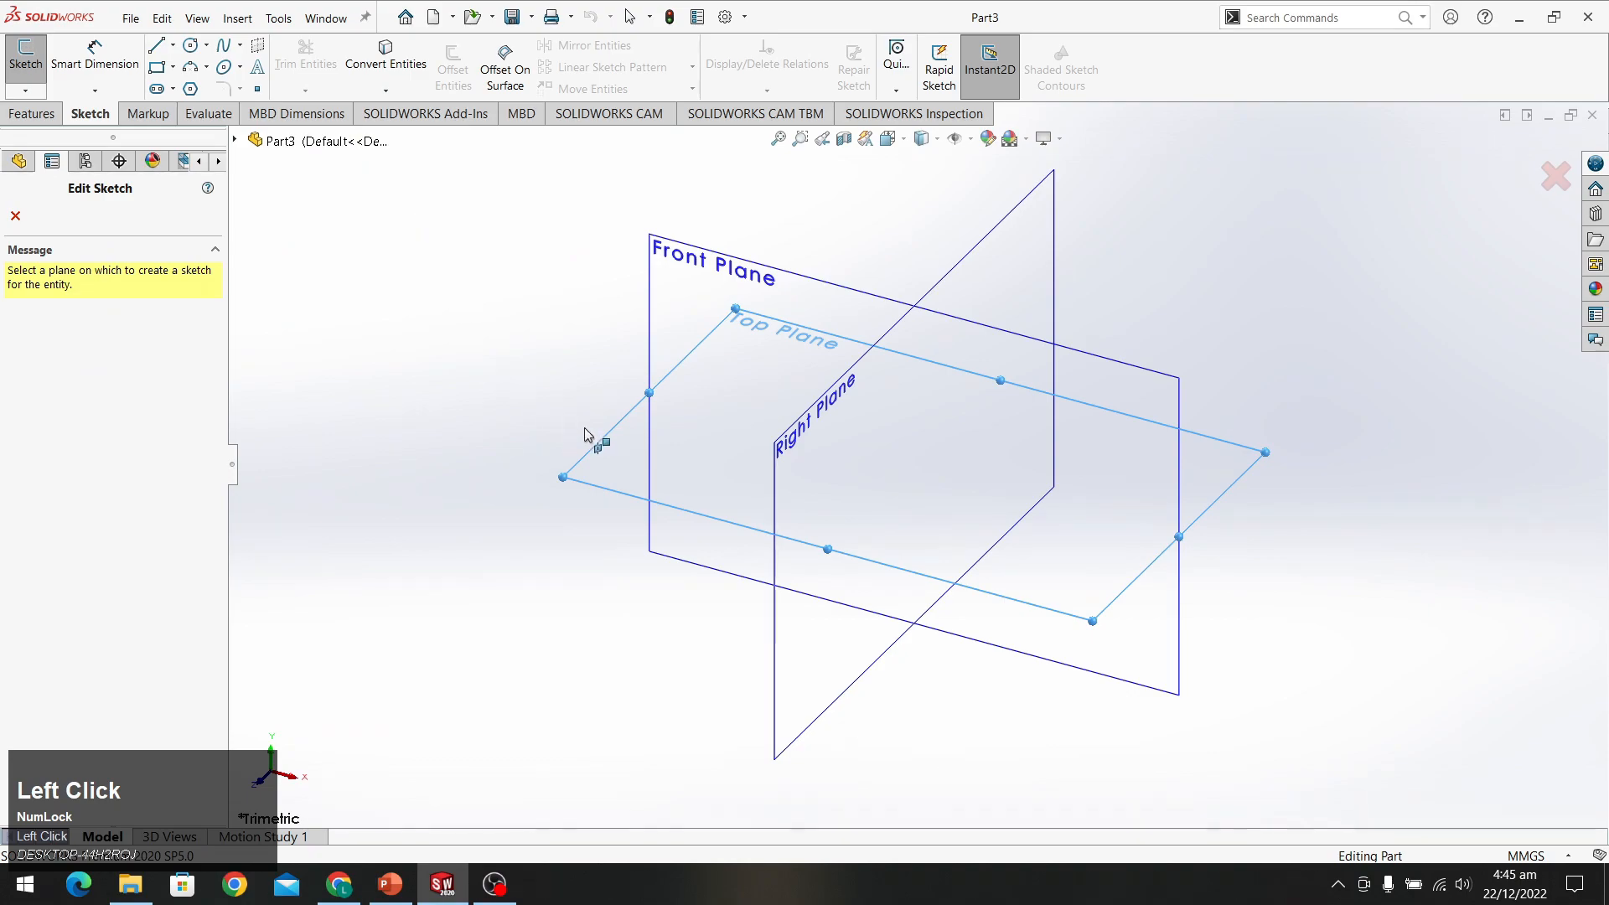
Start a sketch on the Top Plane
left_click(630, 461)
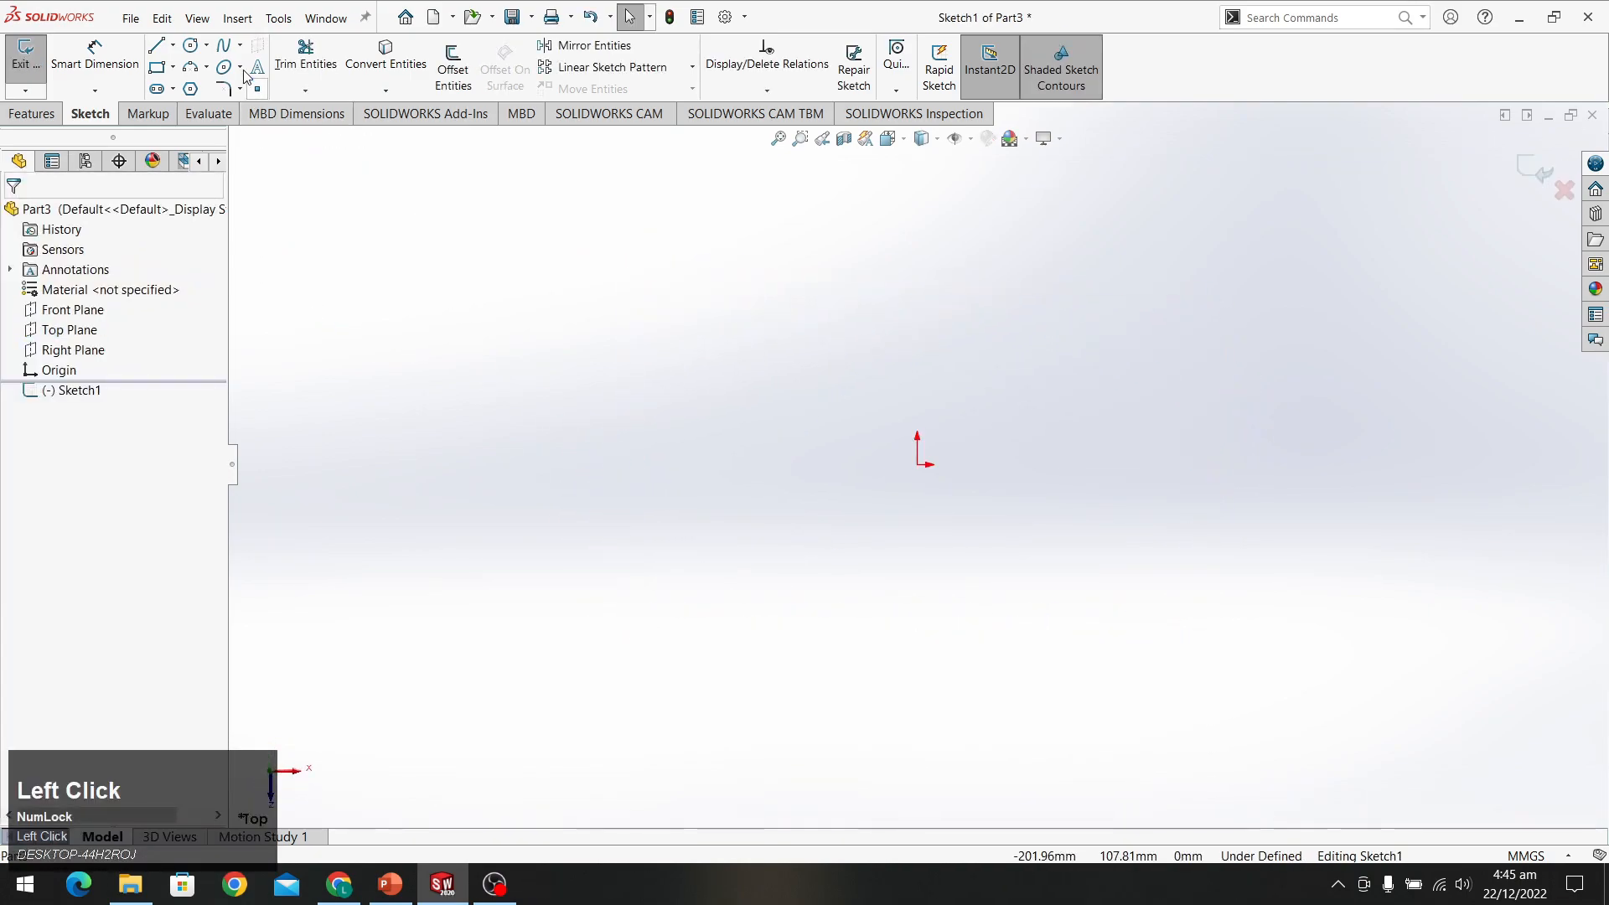
left_click(192, 48)
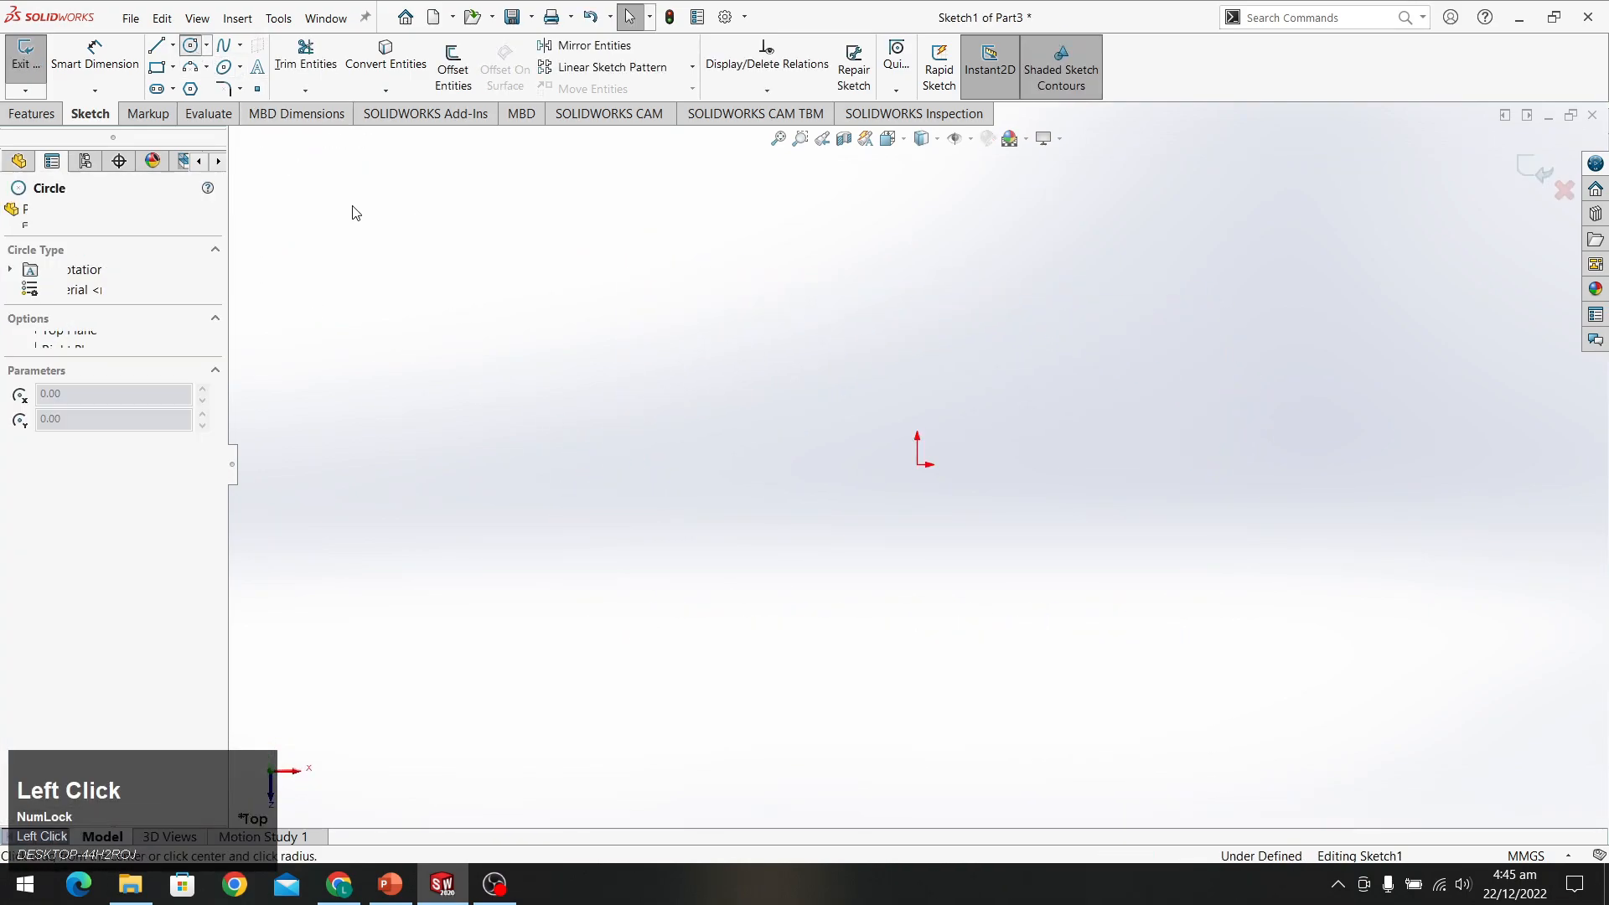
left_click(918, 463)
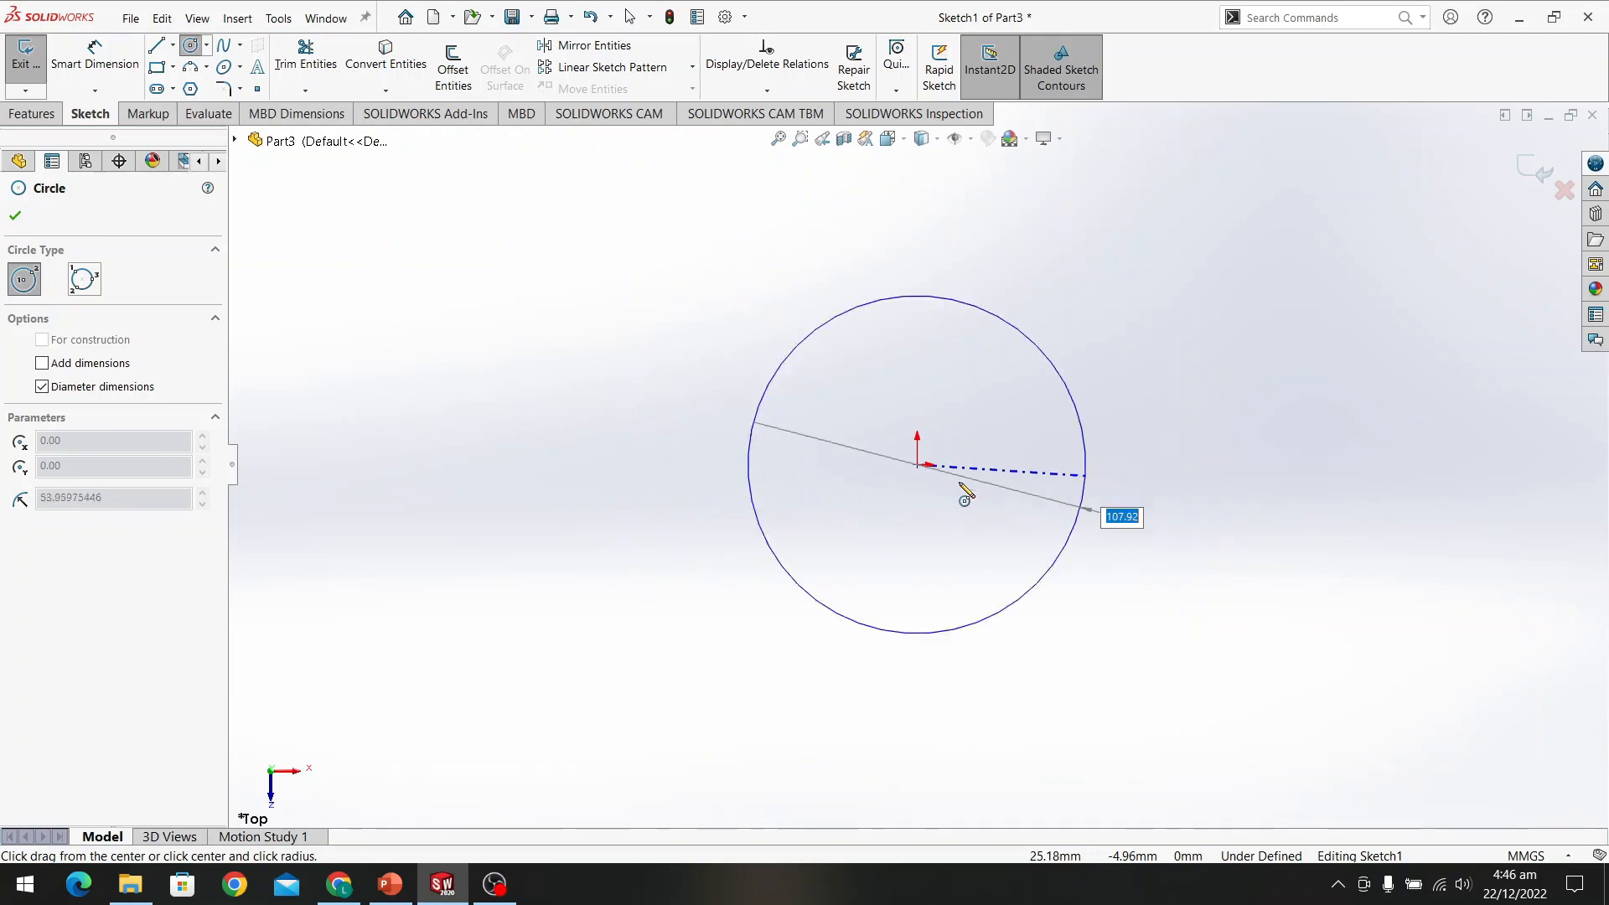
left_click(919, 465)
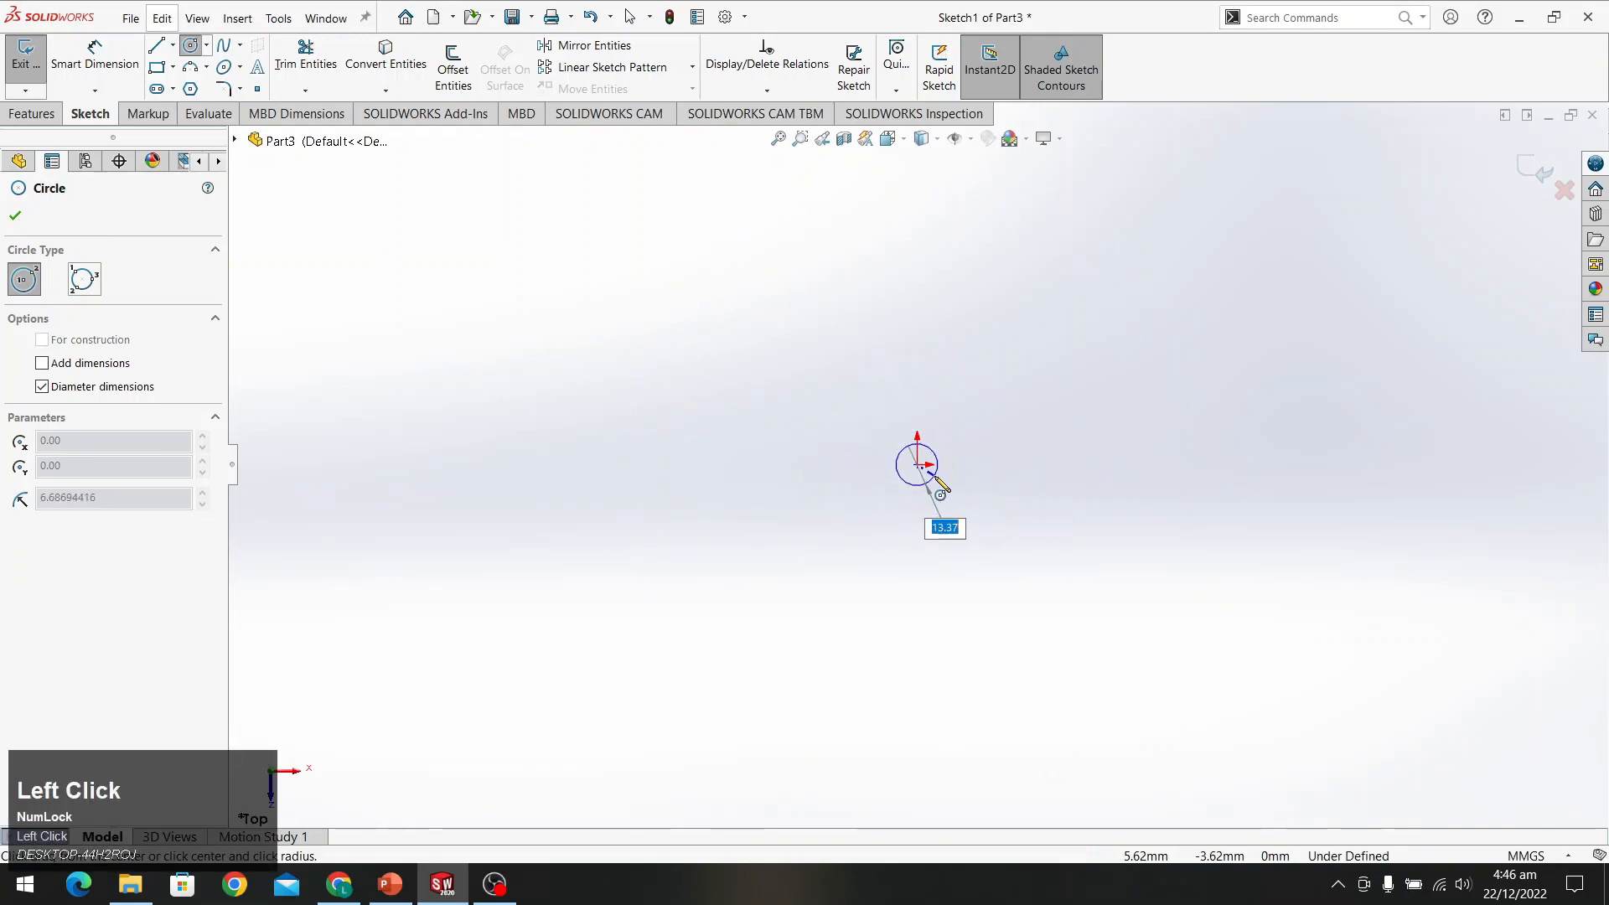
key("Escape")
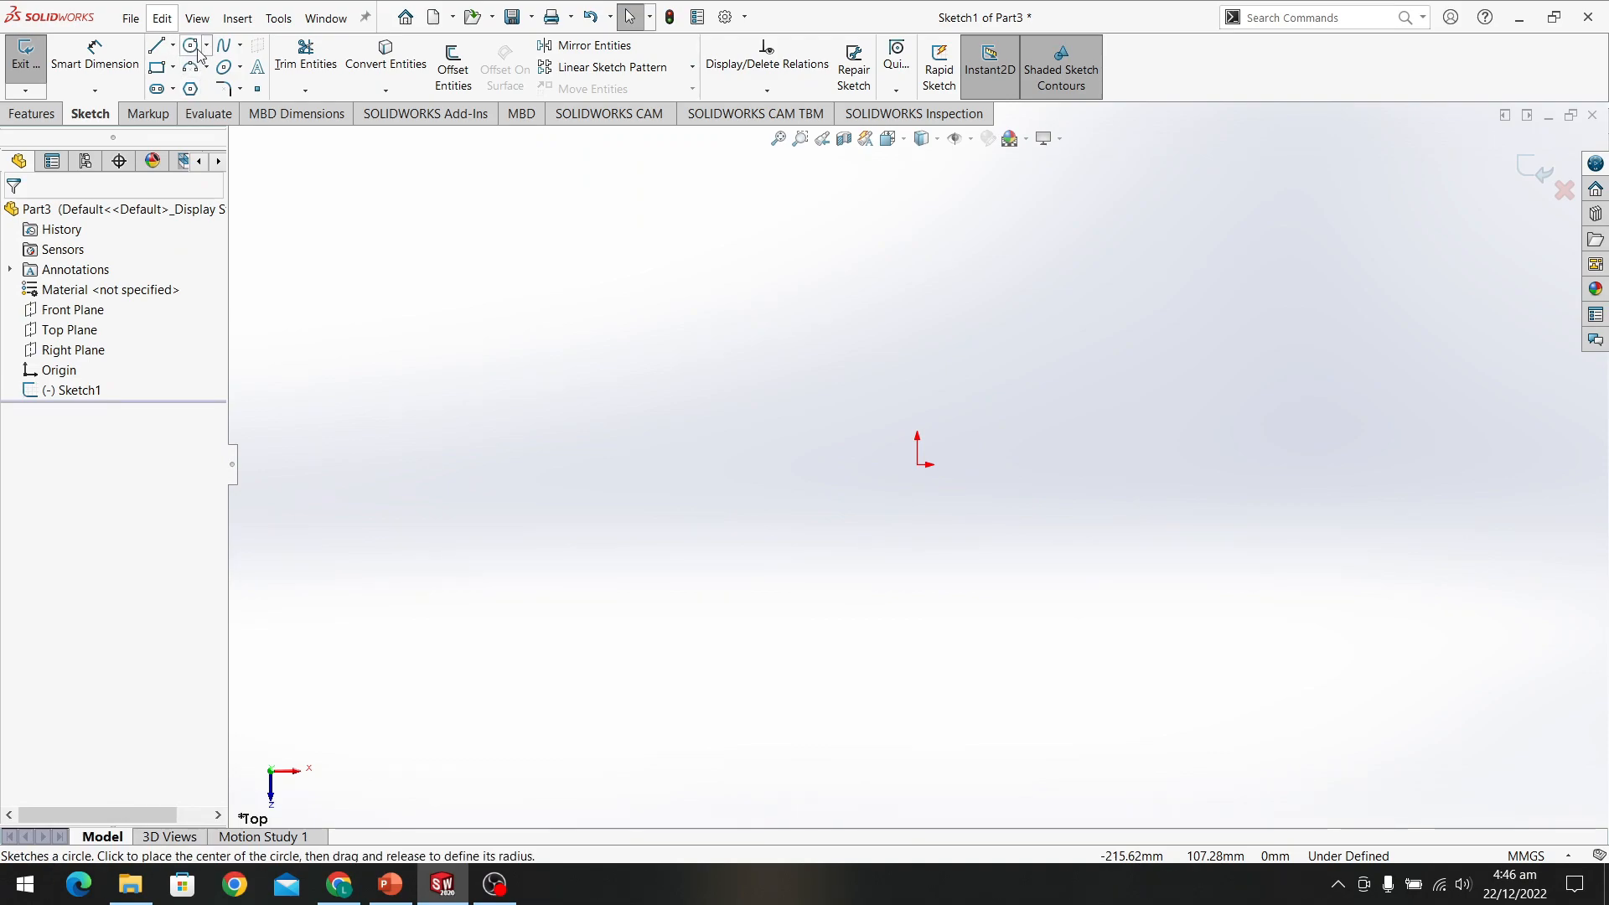
Sketch a circle about 208 mm in diameter centred on the origin
left_click(194, 46)
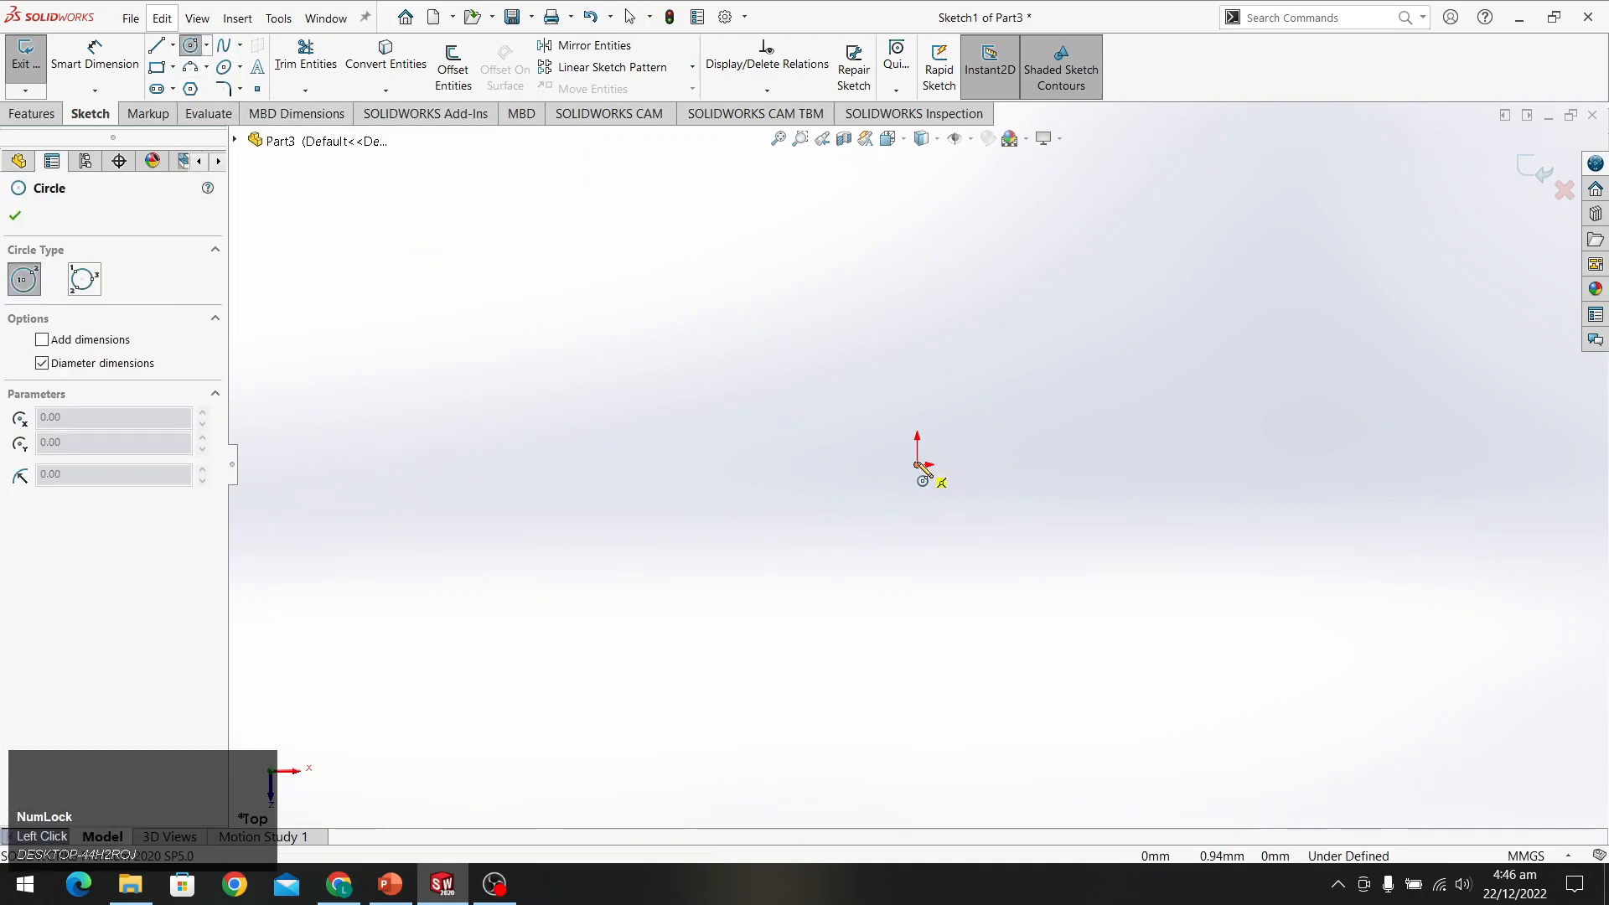
left_click(919, 465)
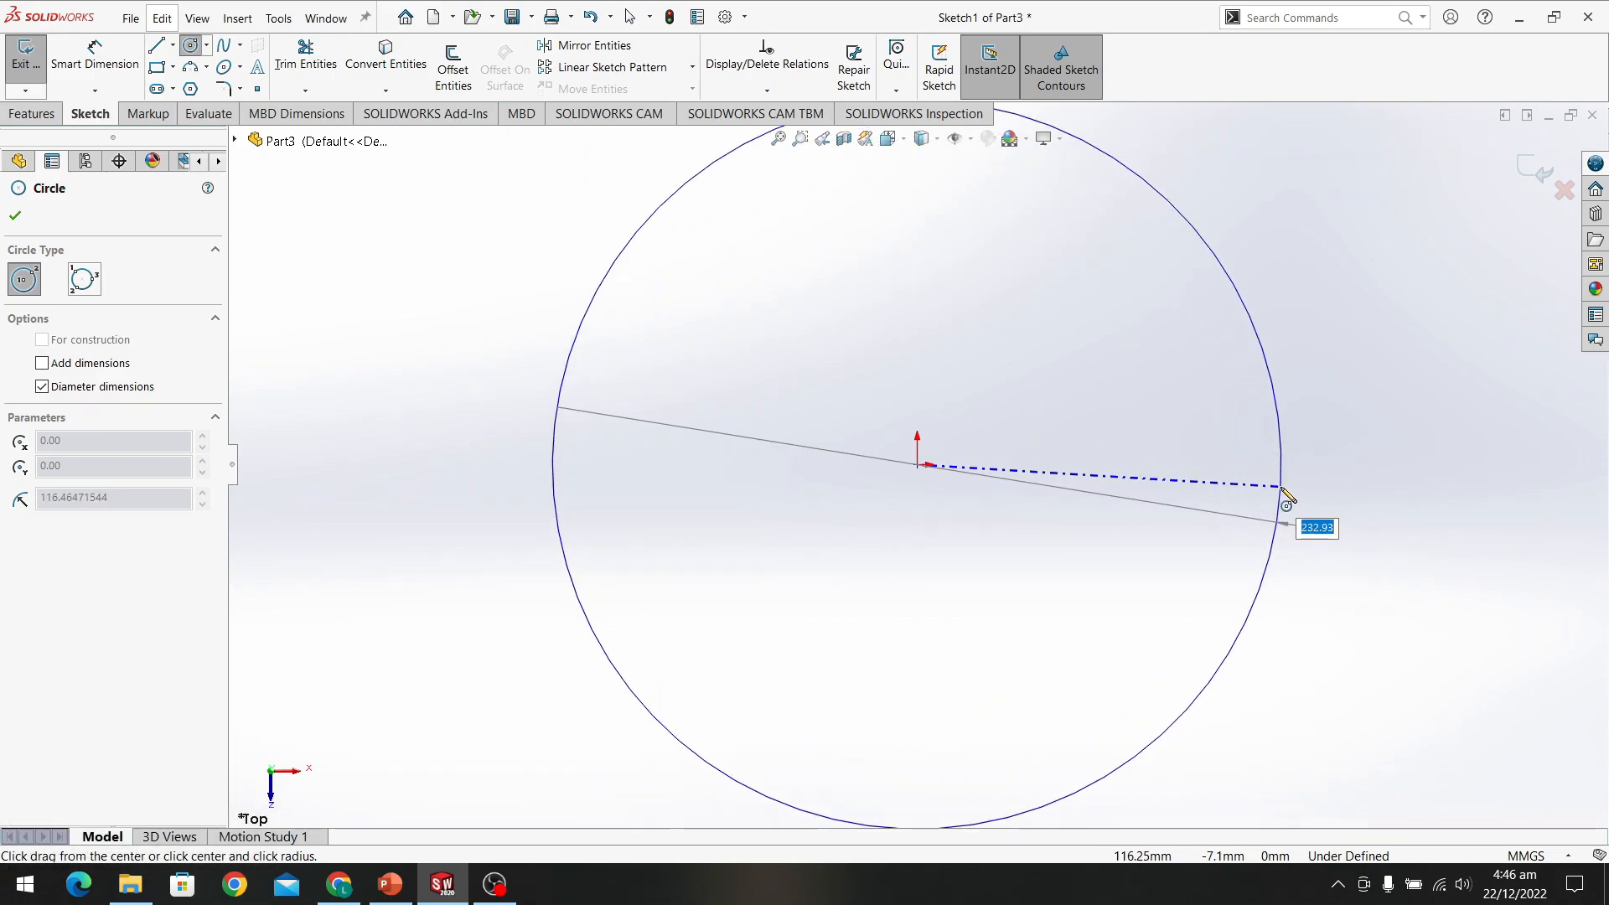
left_click(1244, 483)
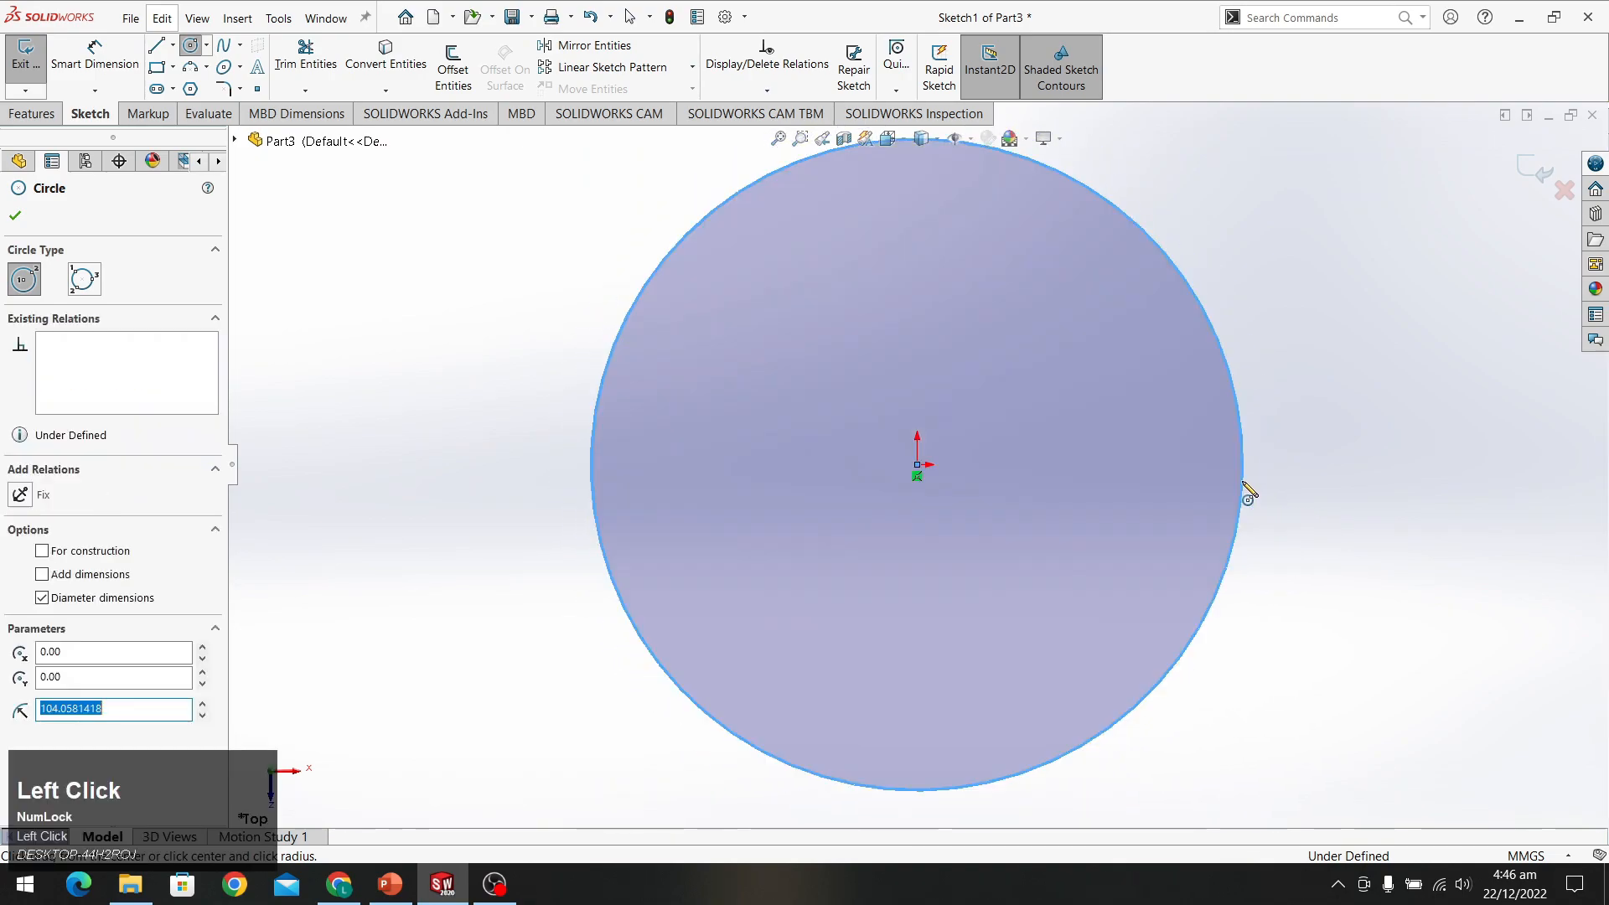
left_click(15, 216)
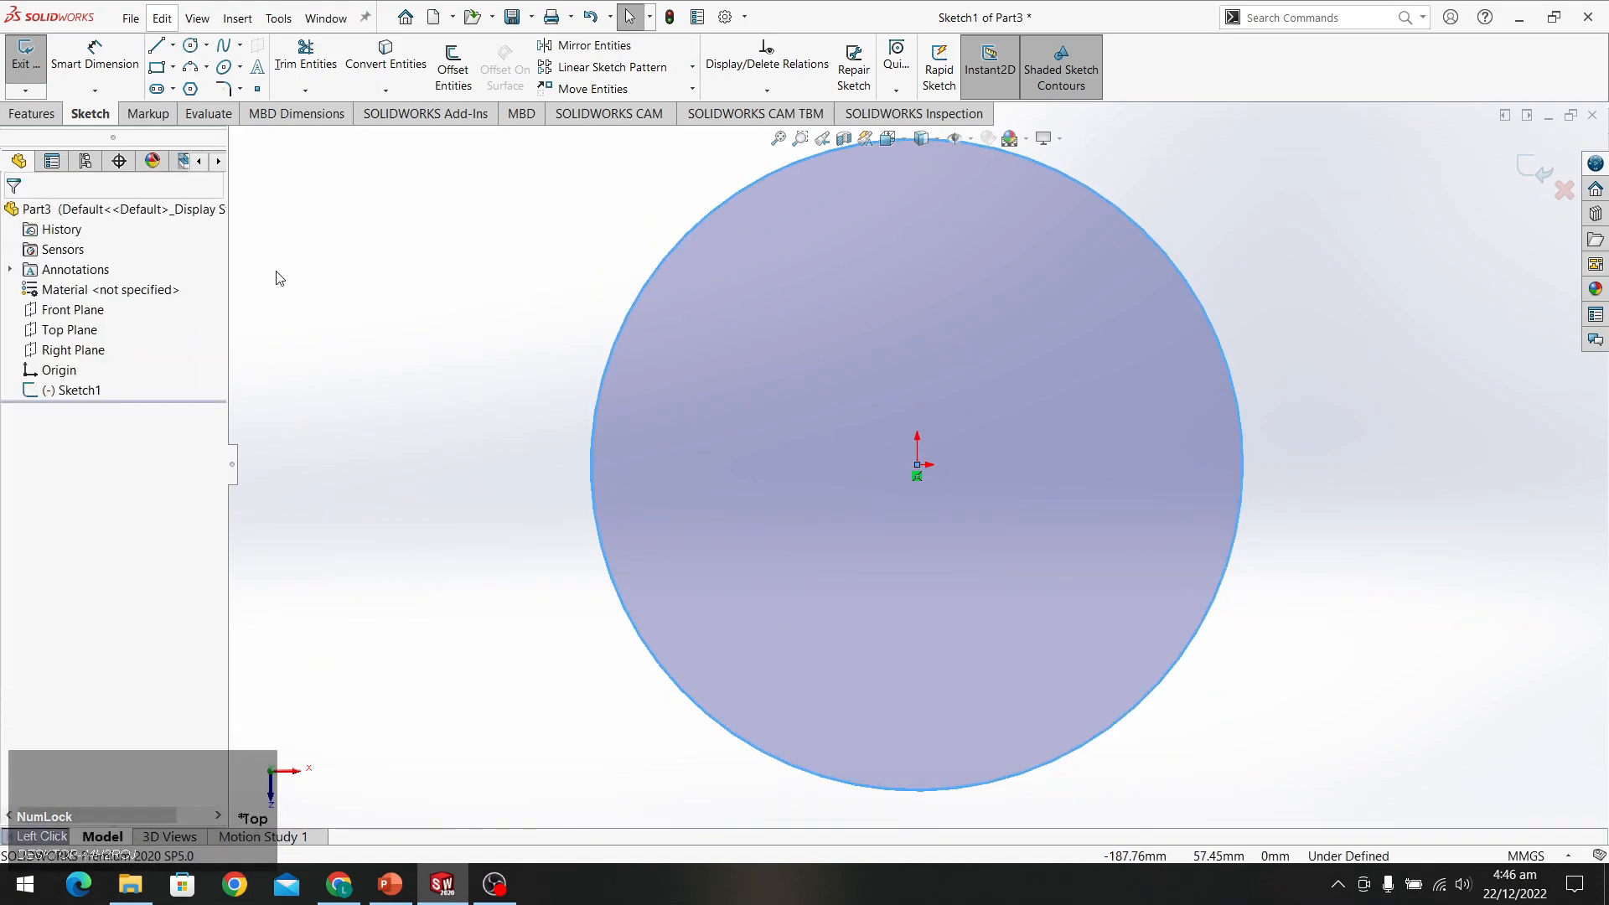
Dimension the circle's diameter to 37.96 mm and choose MMGS (millimeter, gram, second) as the document units
left_click(59, 79)
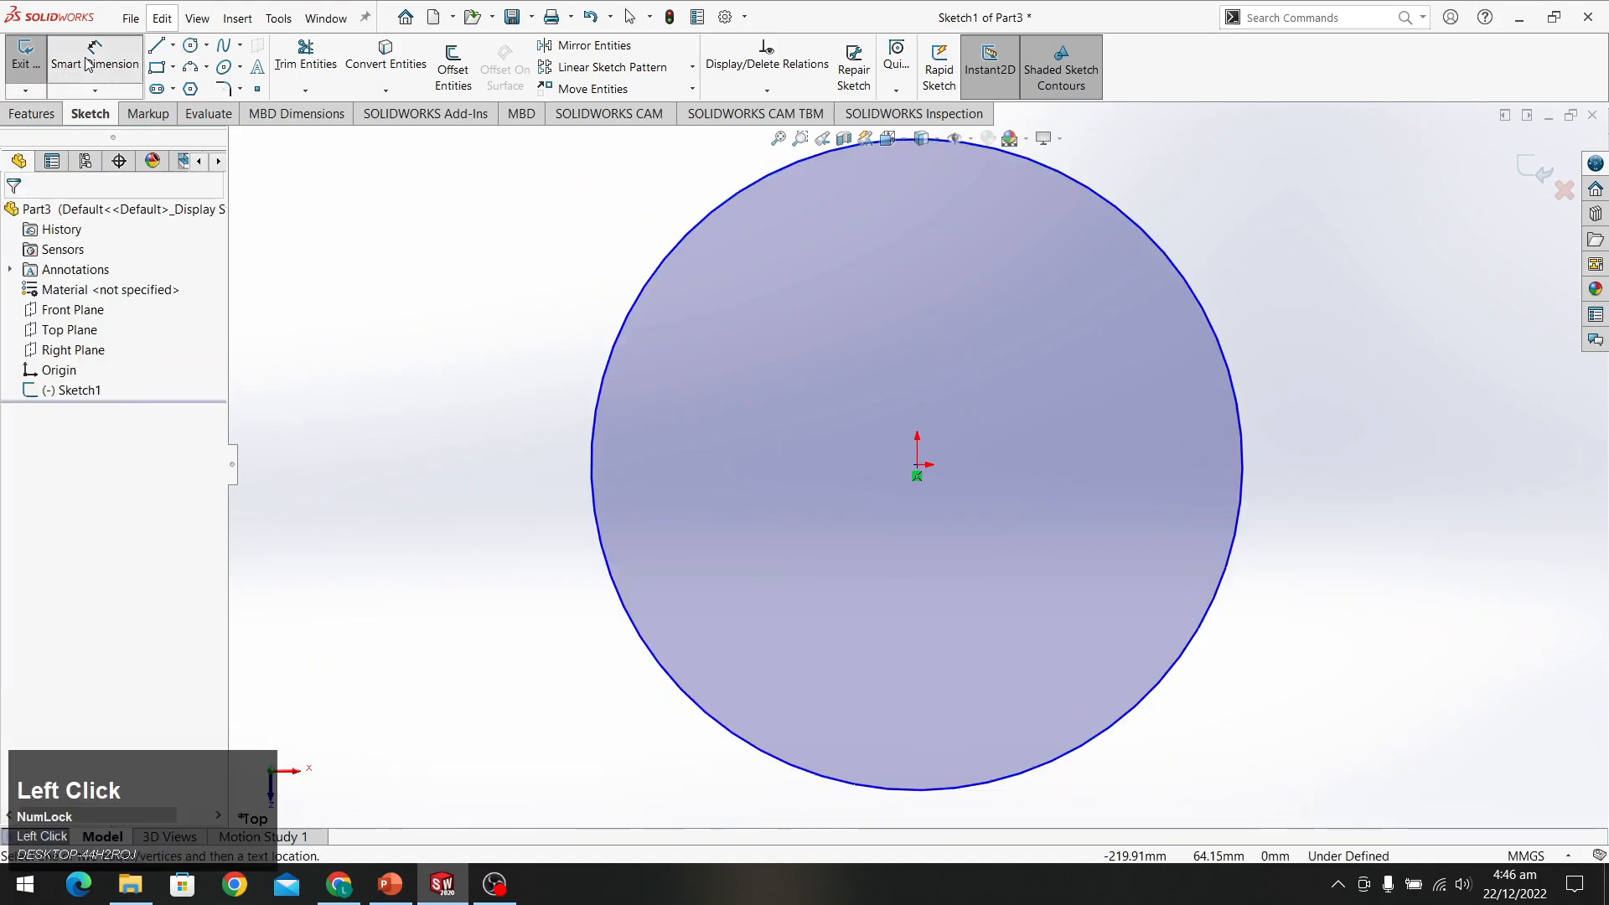
left_click(641, 295)
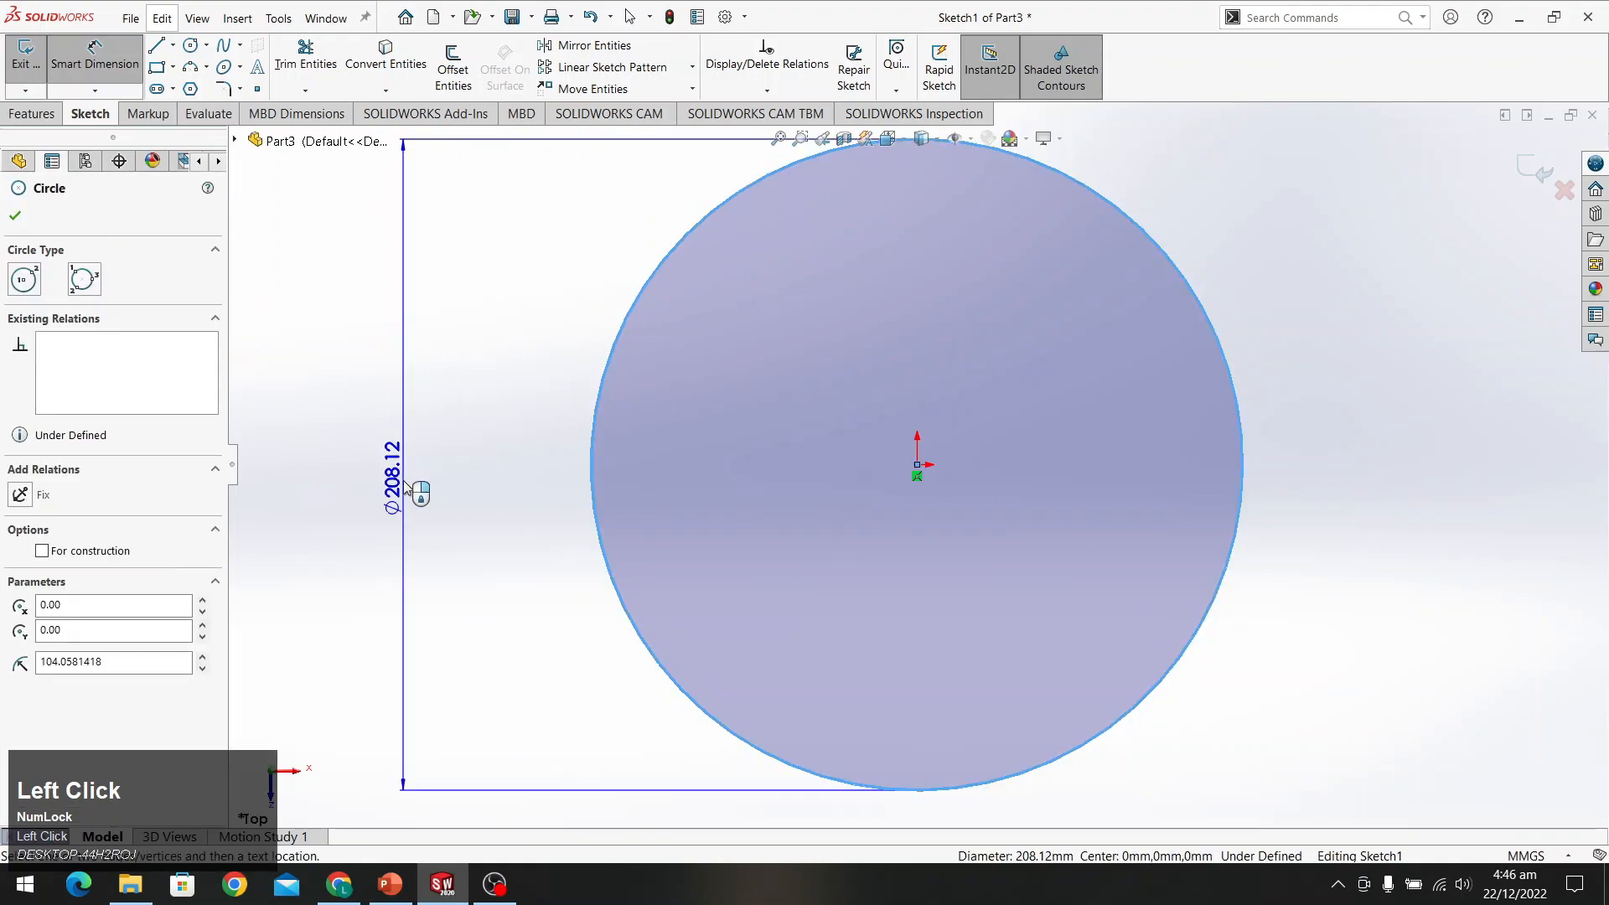
left_click(406, 486)
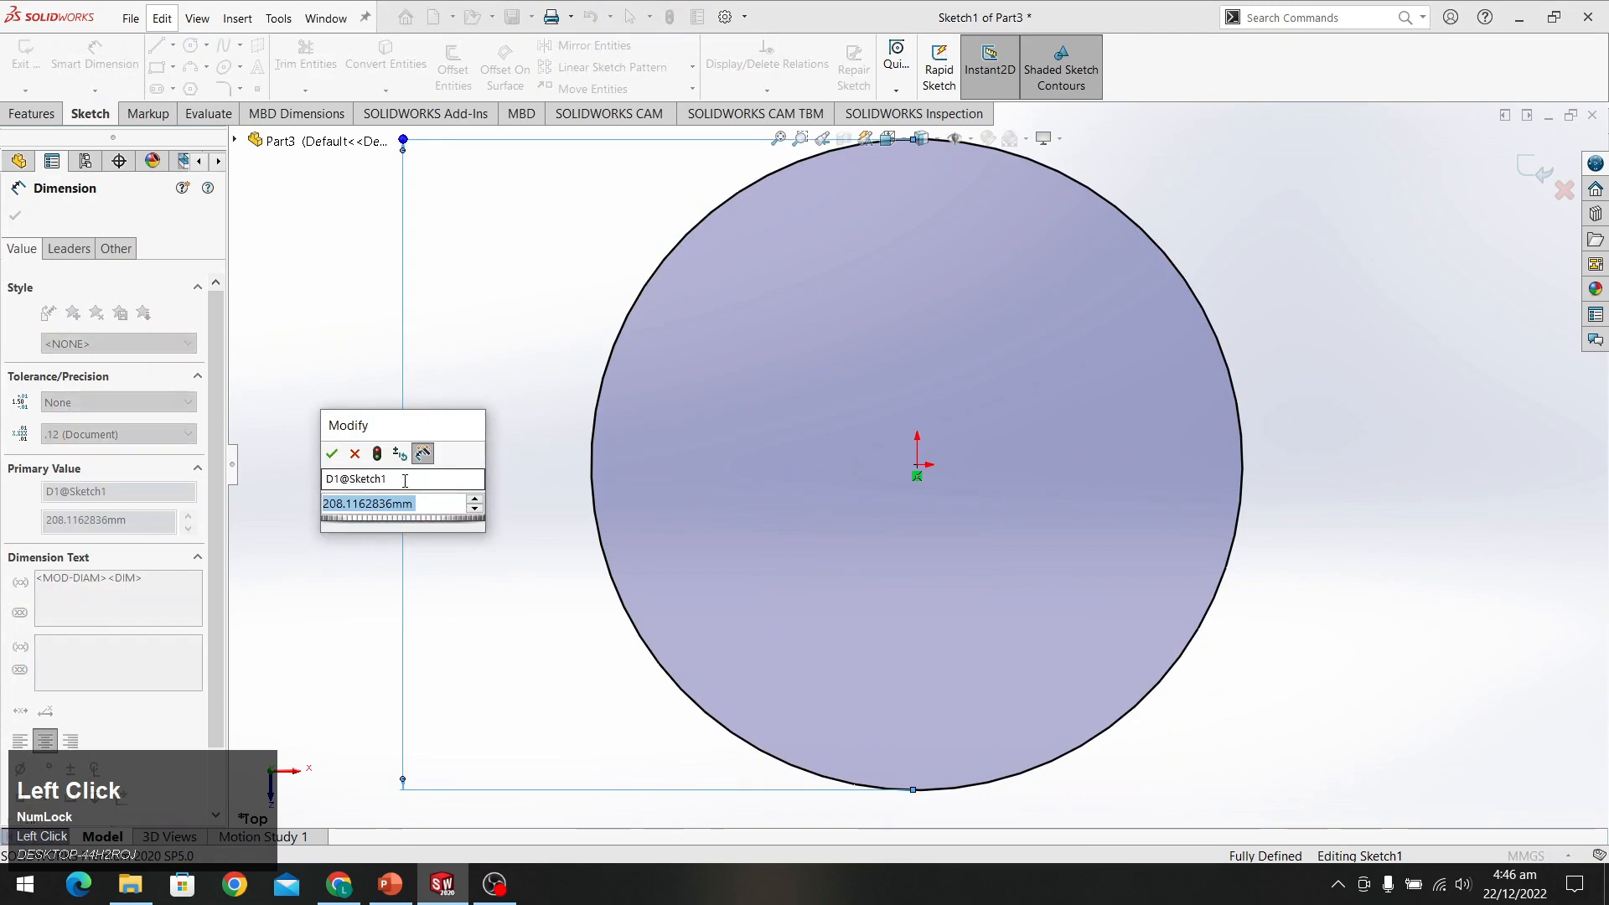
type("37.96")
key("Return")
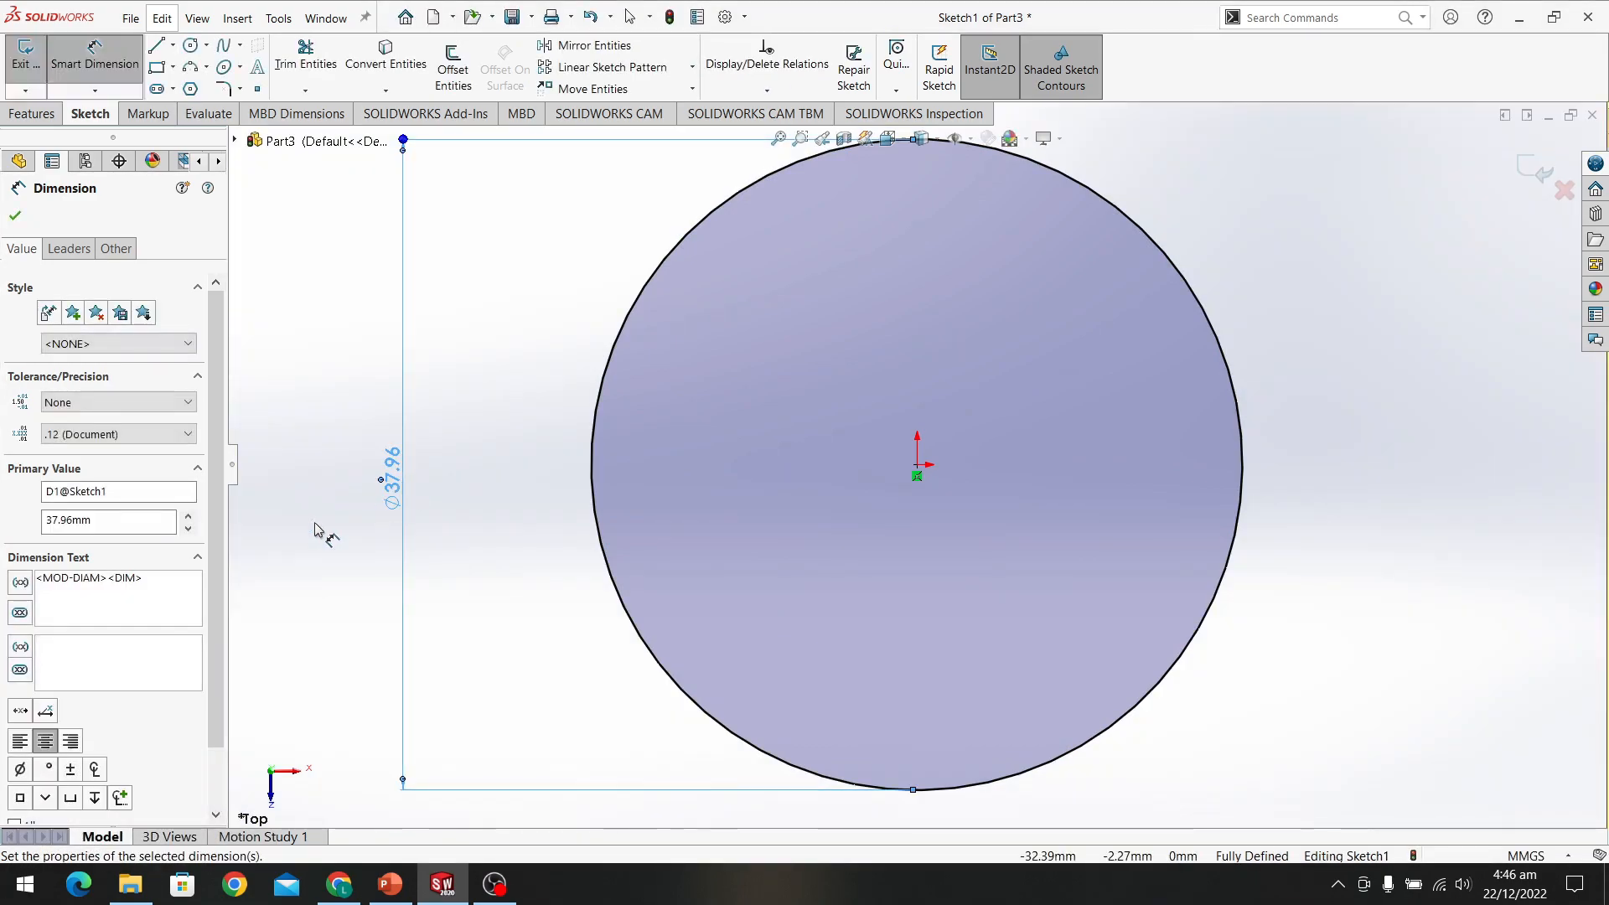
left_click(16, 216)
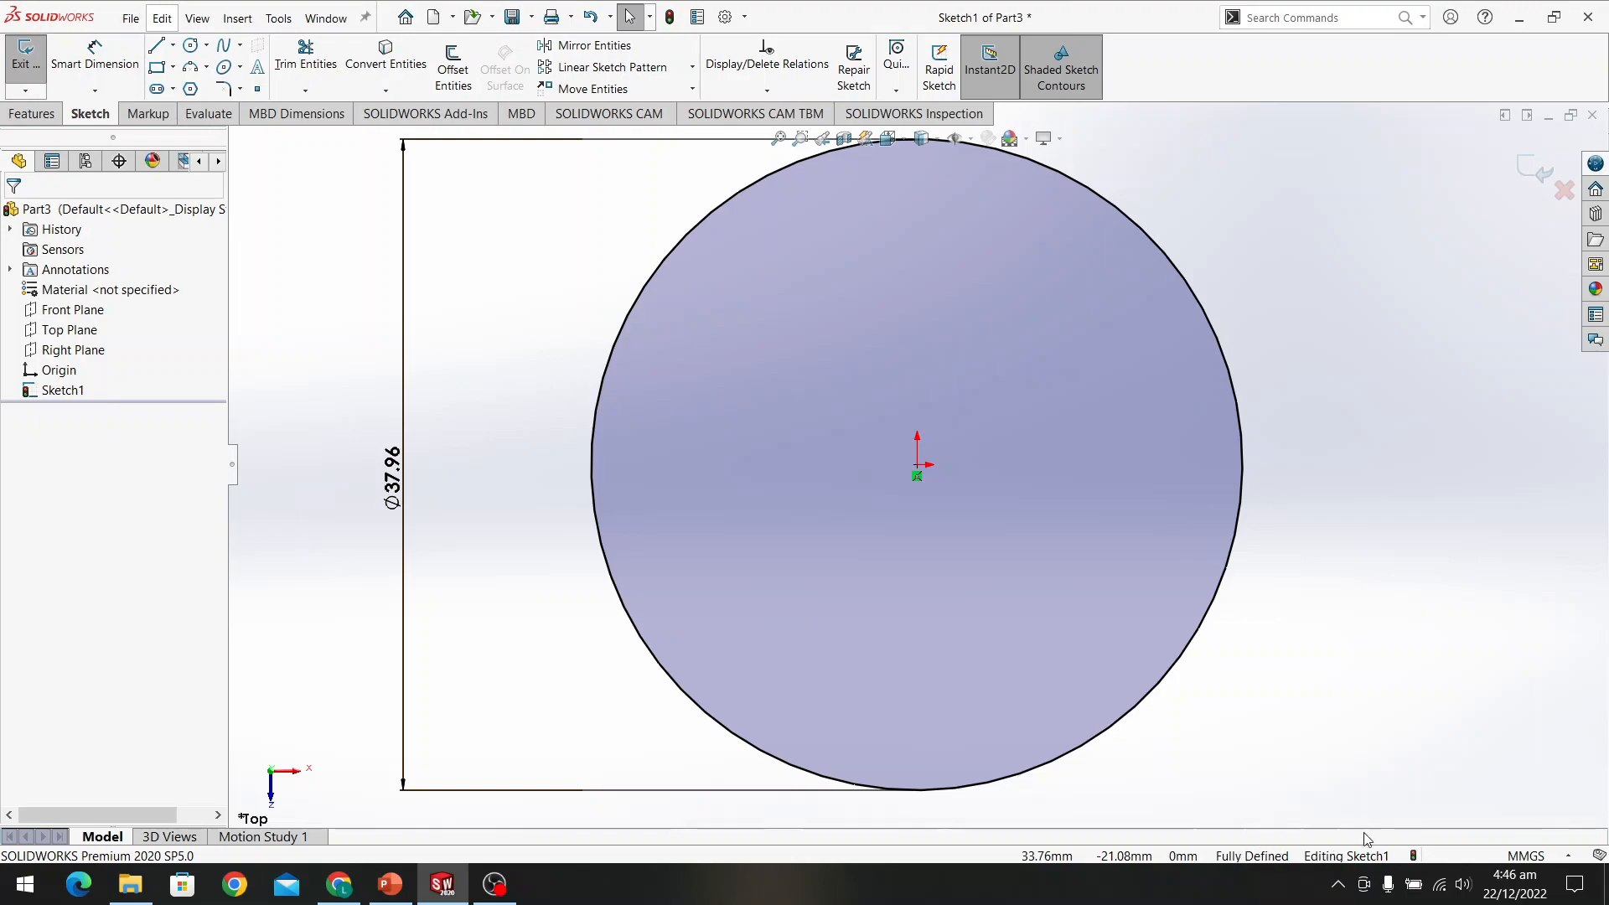
left_click(1525, 856)
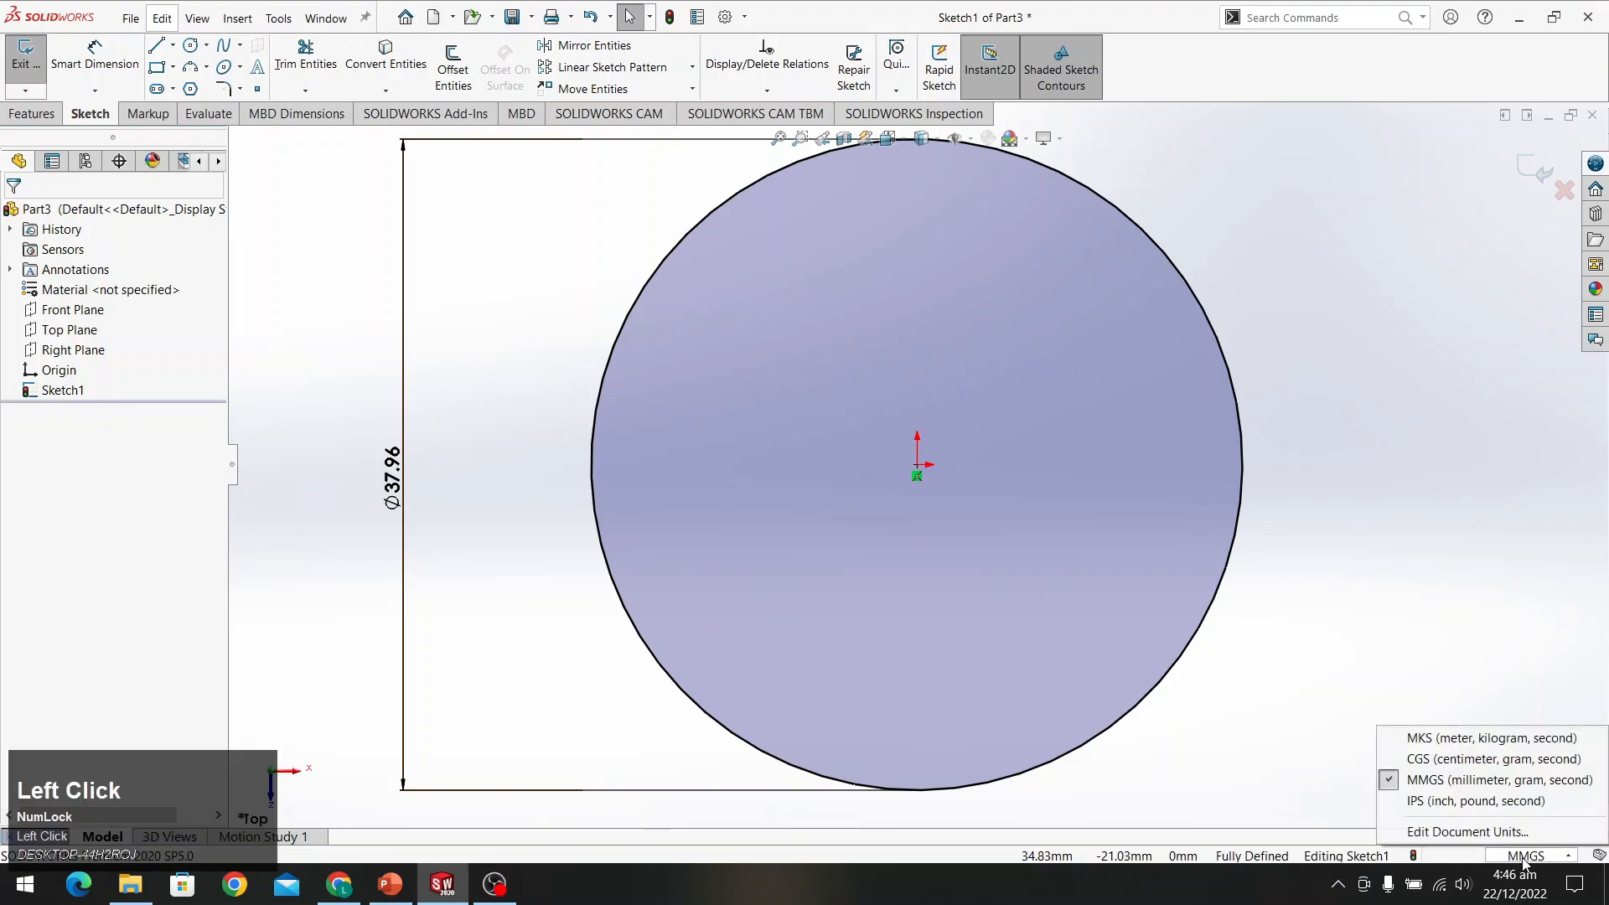
left_click(1508, 787)
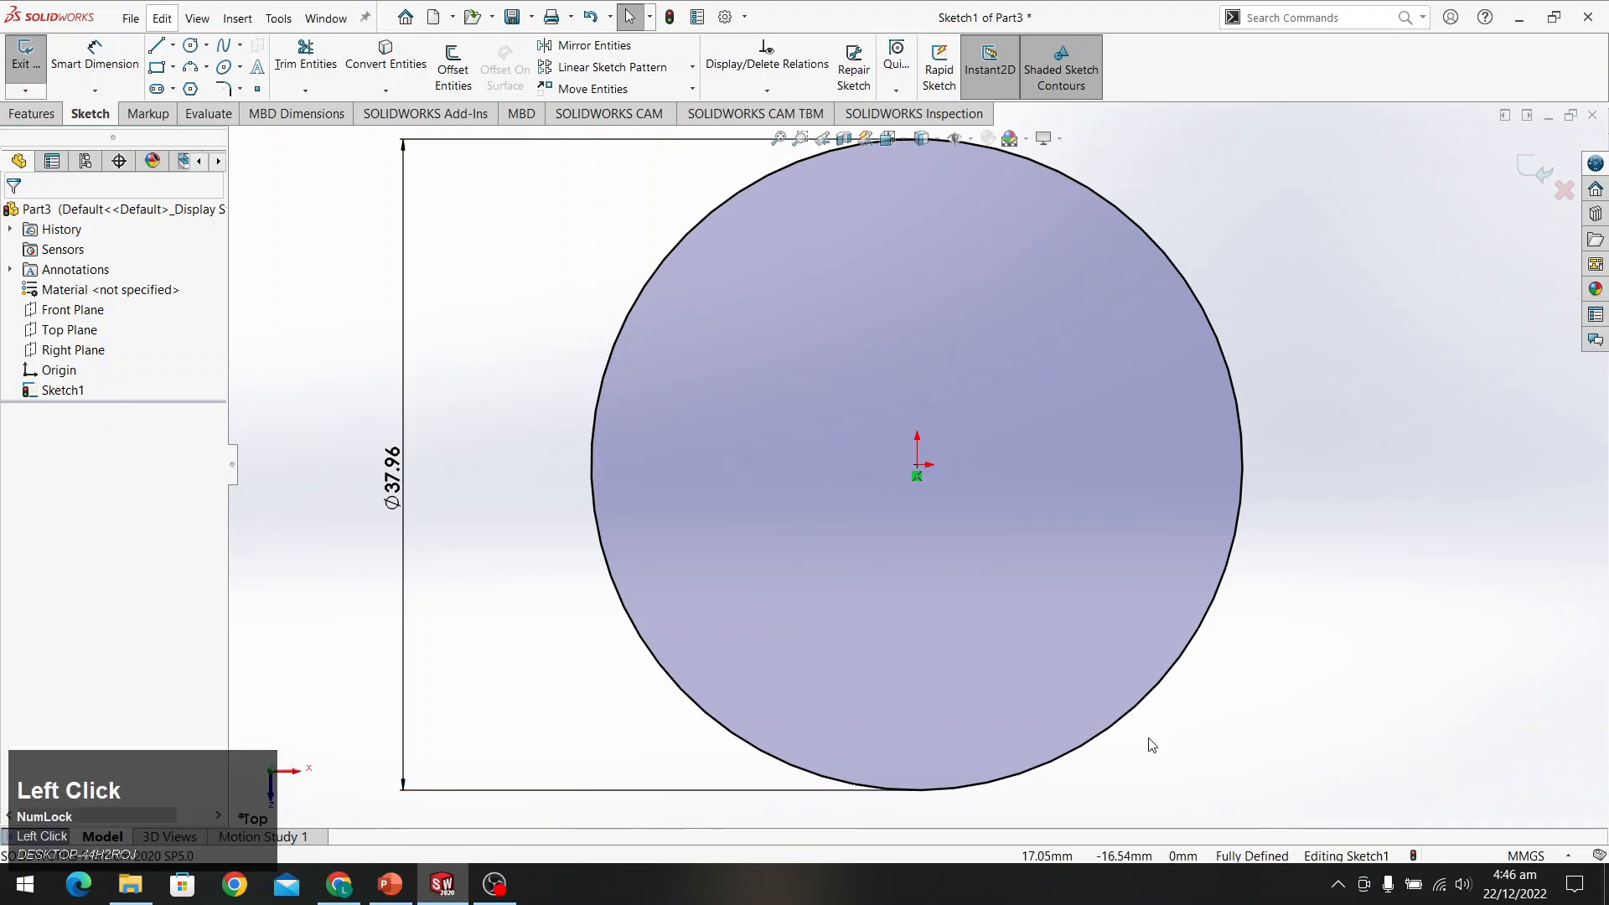
Close the circle sketch and start a Helix/Spiral curve from it
scroll(872, 381, "down", 2)
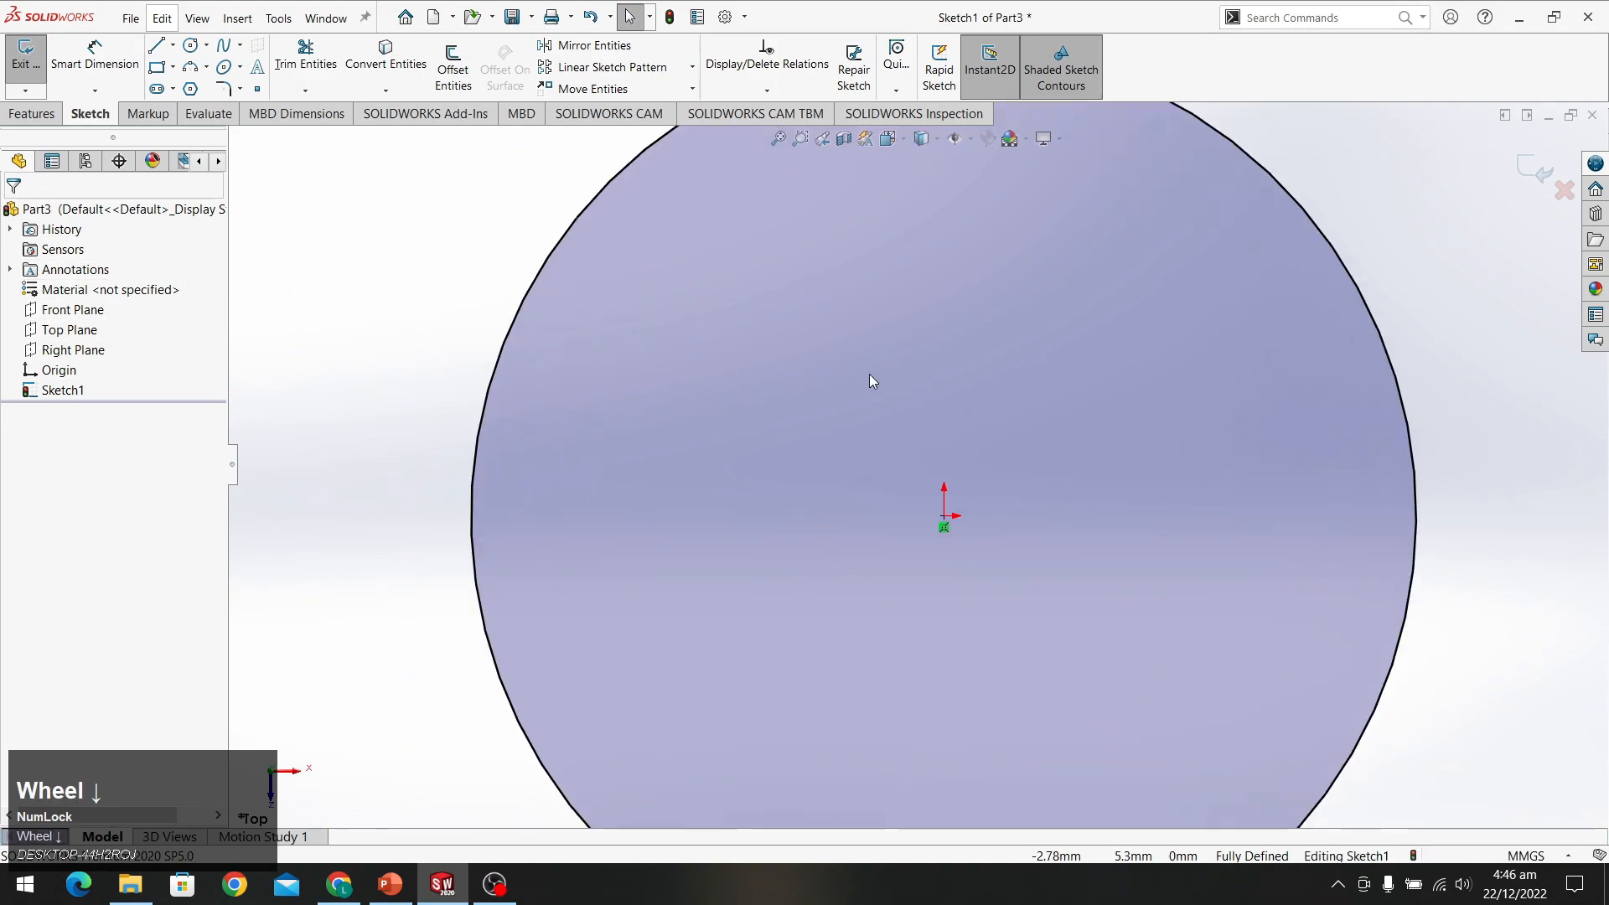
scroll(871, 381, "up", 3)
scroll(870, 373, "up", 1)
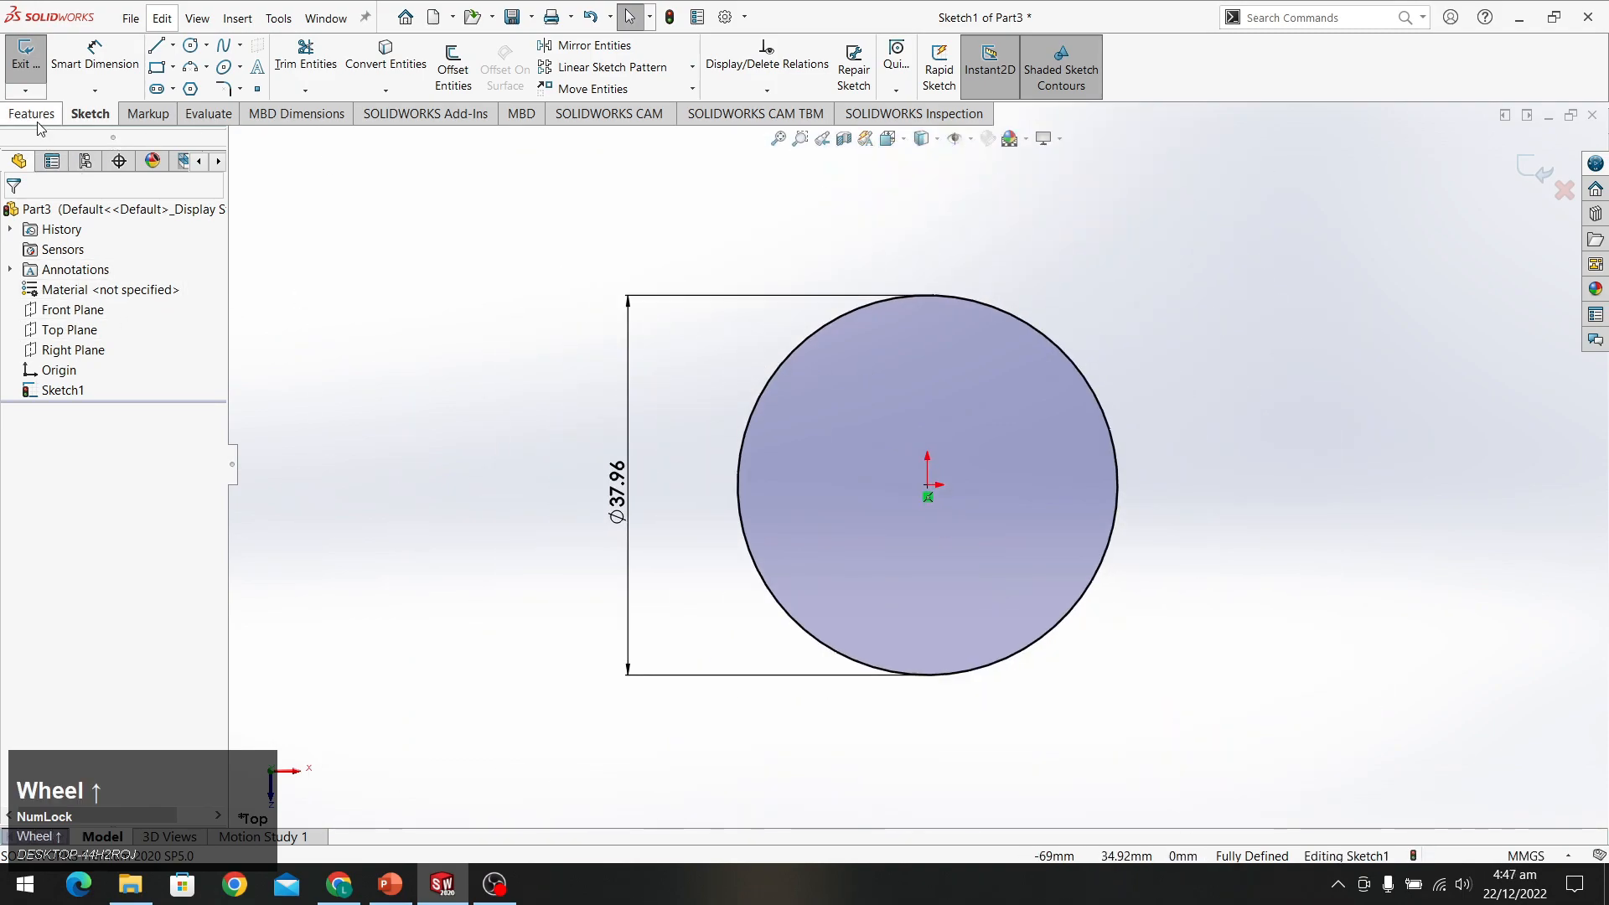
left_click(25, 60)
left_click(40, 115)
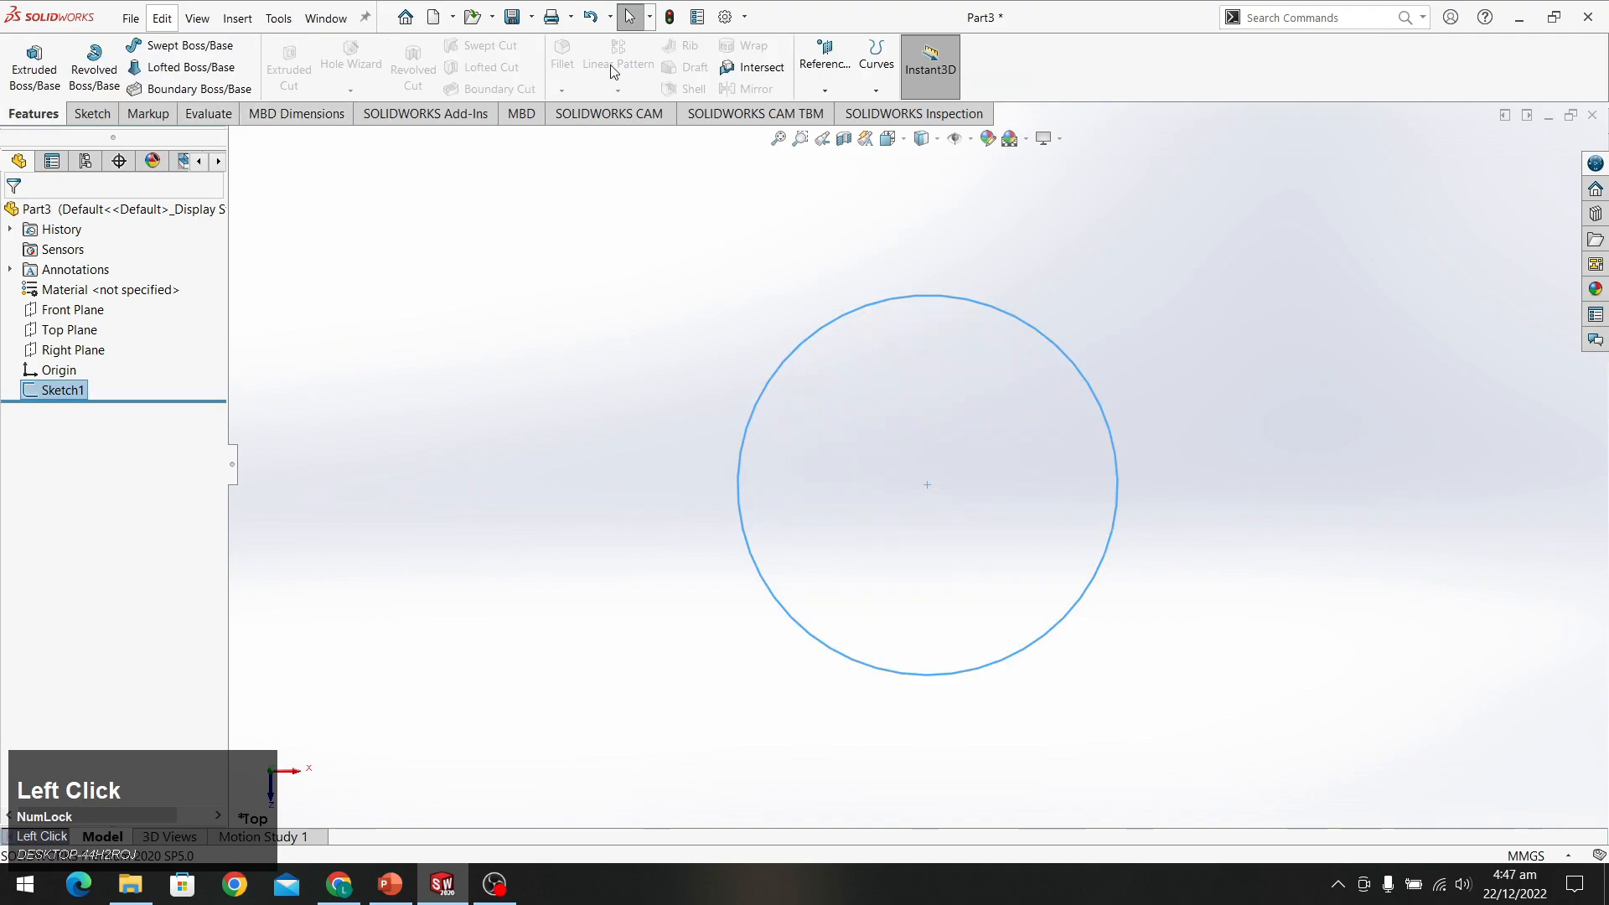
left_click(878, 87)
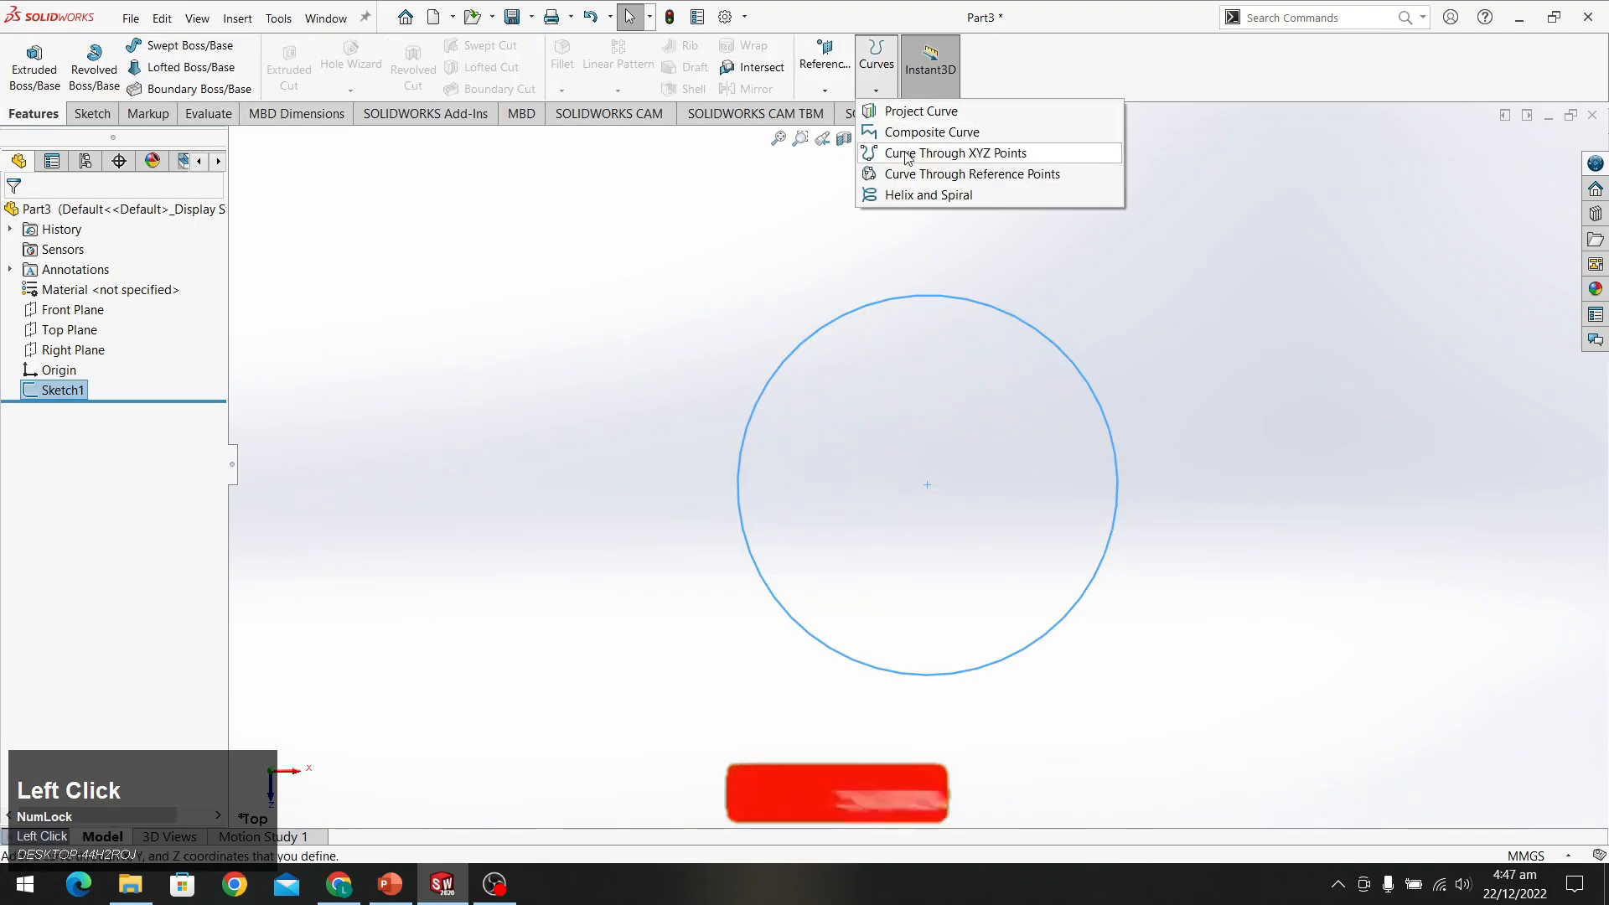
left_click(918, 198)
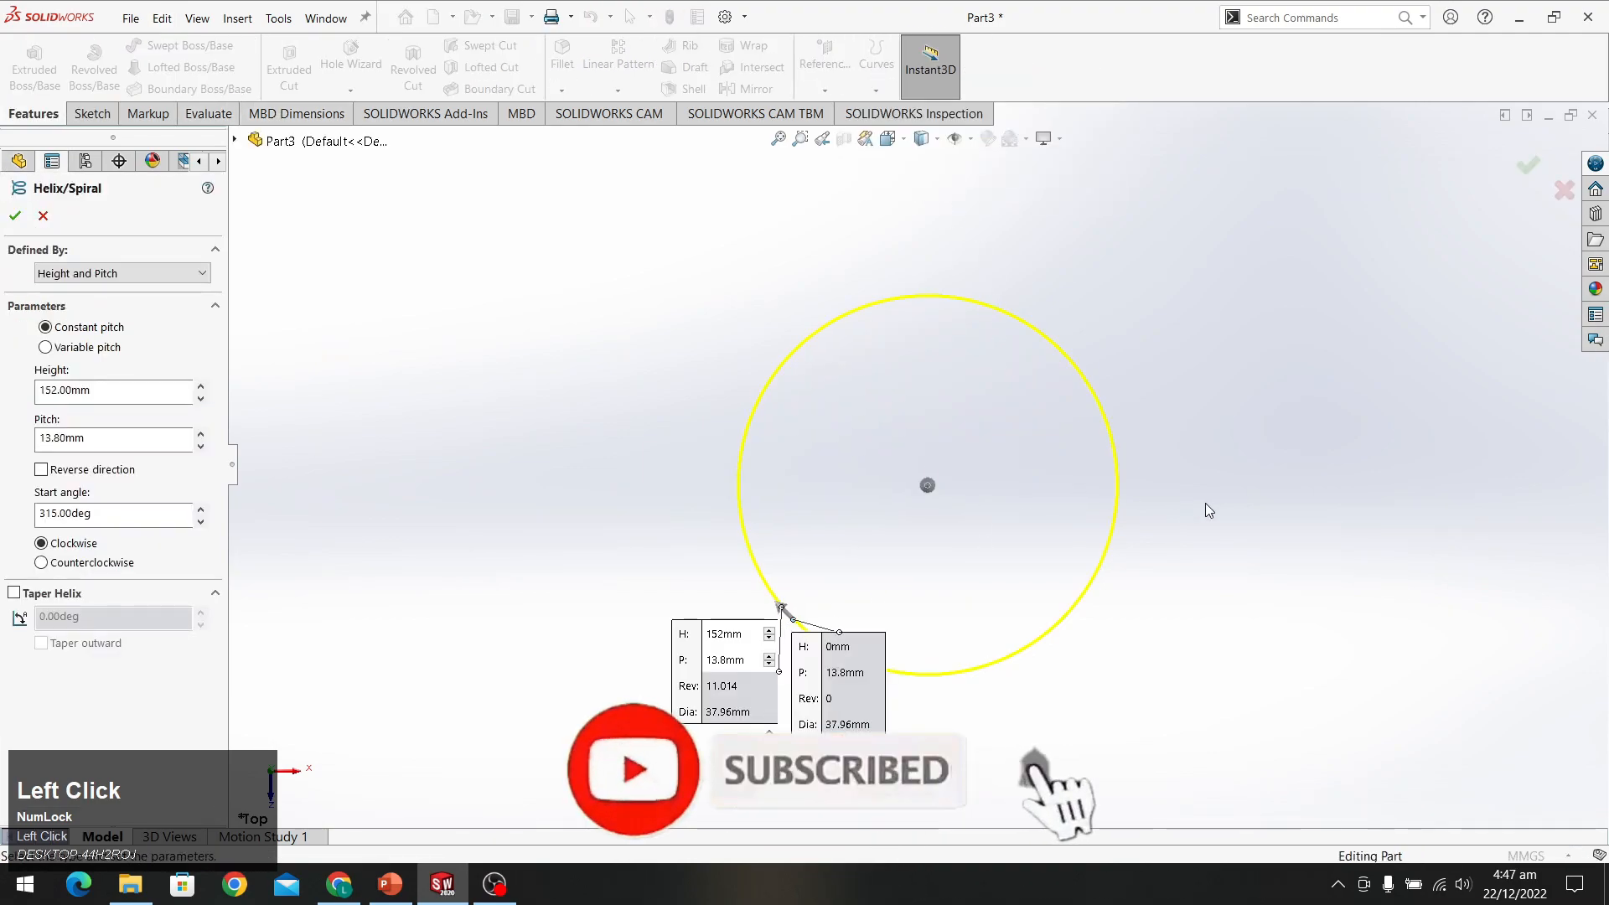
scroll(1191, 541, "down", 1)
middle_click_drag(1192, 541, 1182, 438)
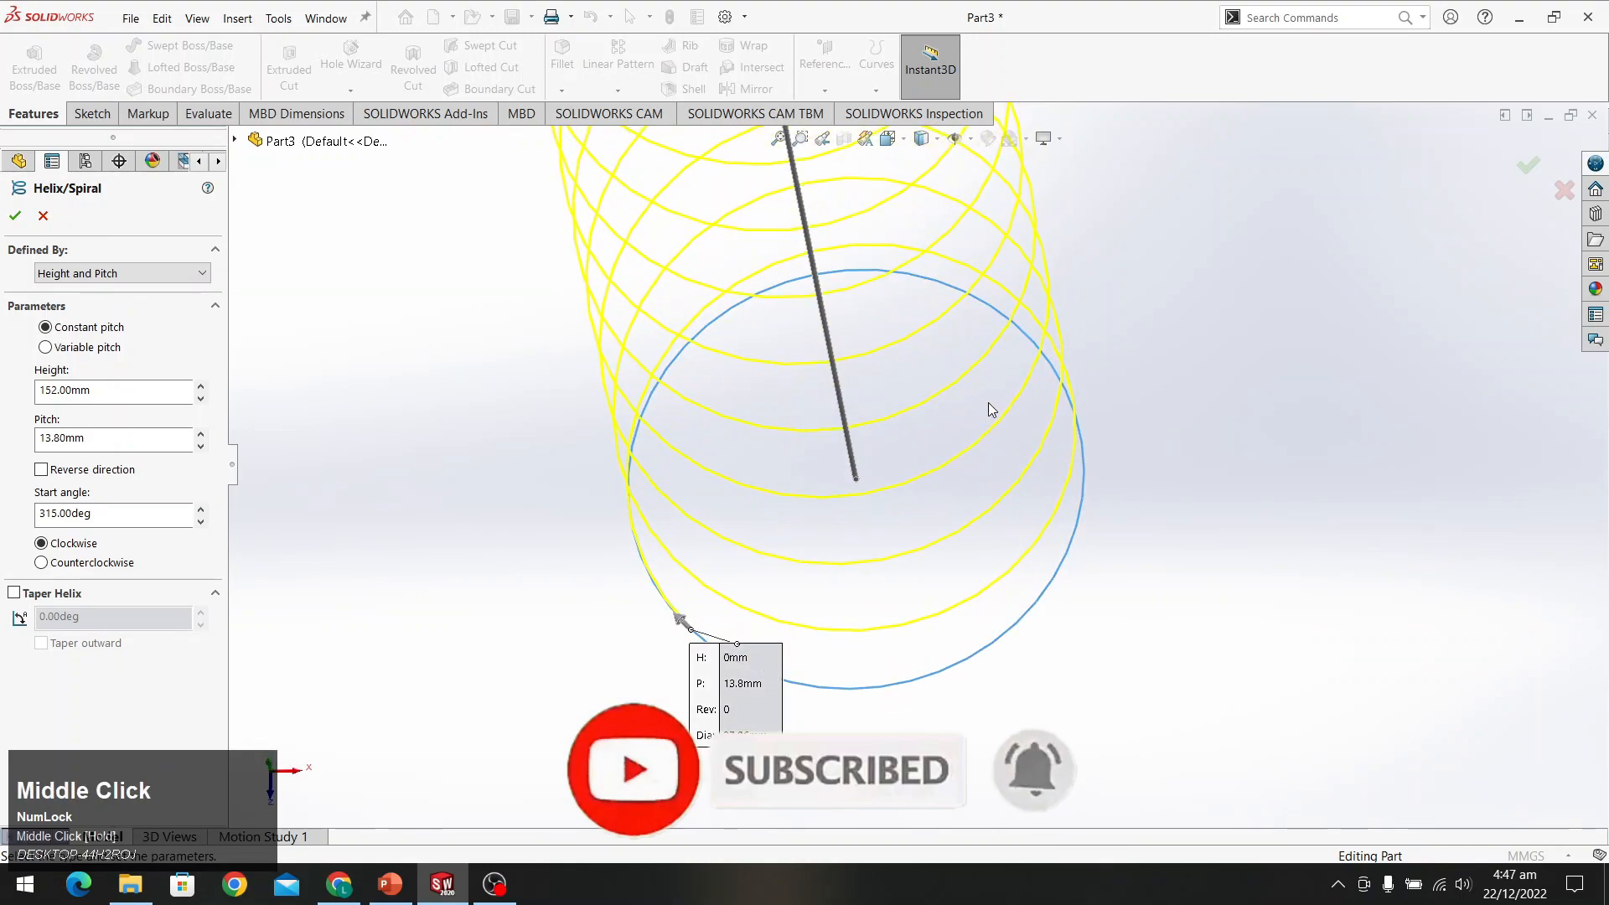
scroll(989, 408, "up", 4)
middle_click_drag(985, 408, 549, 392)
Create the helix with a height of 152 mm, a pitch of 13.80 mm and a start angle of 180 degrees
left_click(127, 387)
double_click(126, 388)
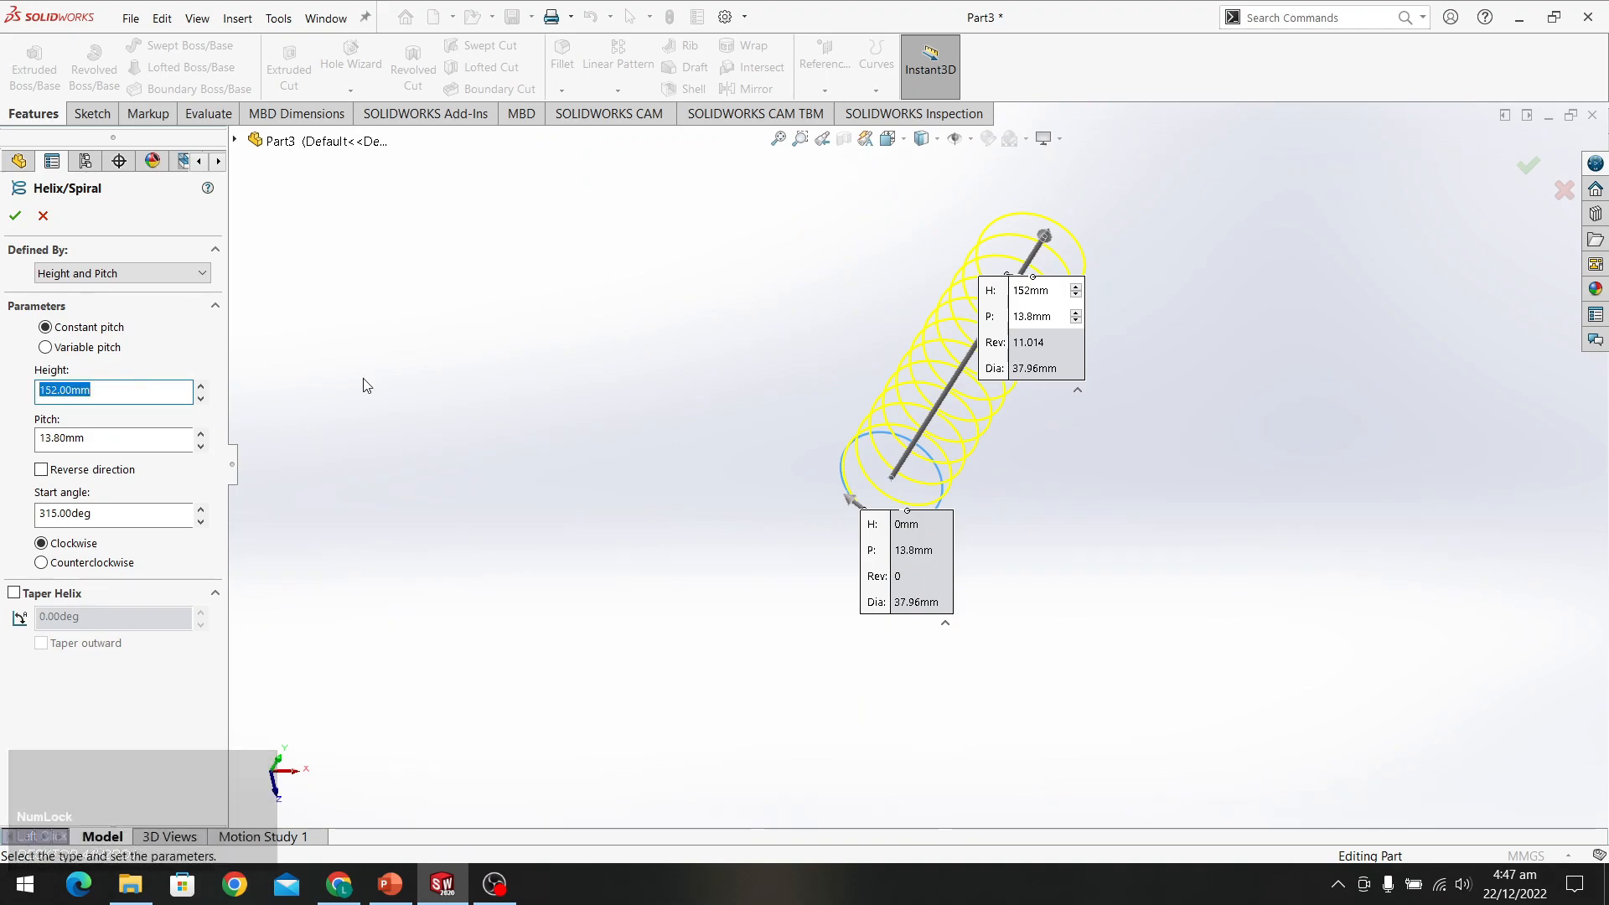
left_click(889, 385)
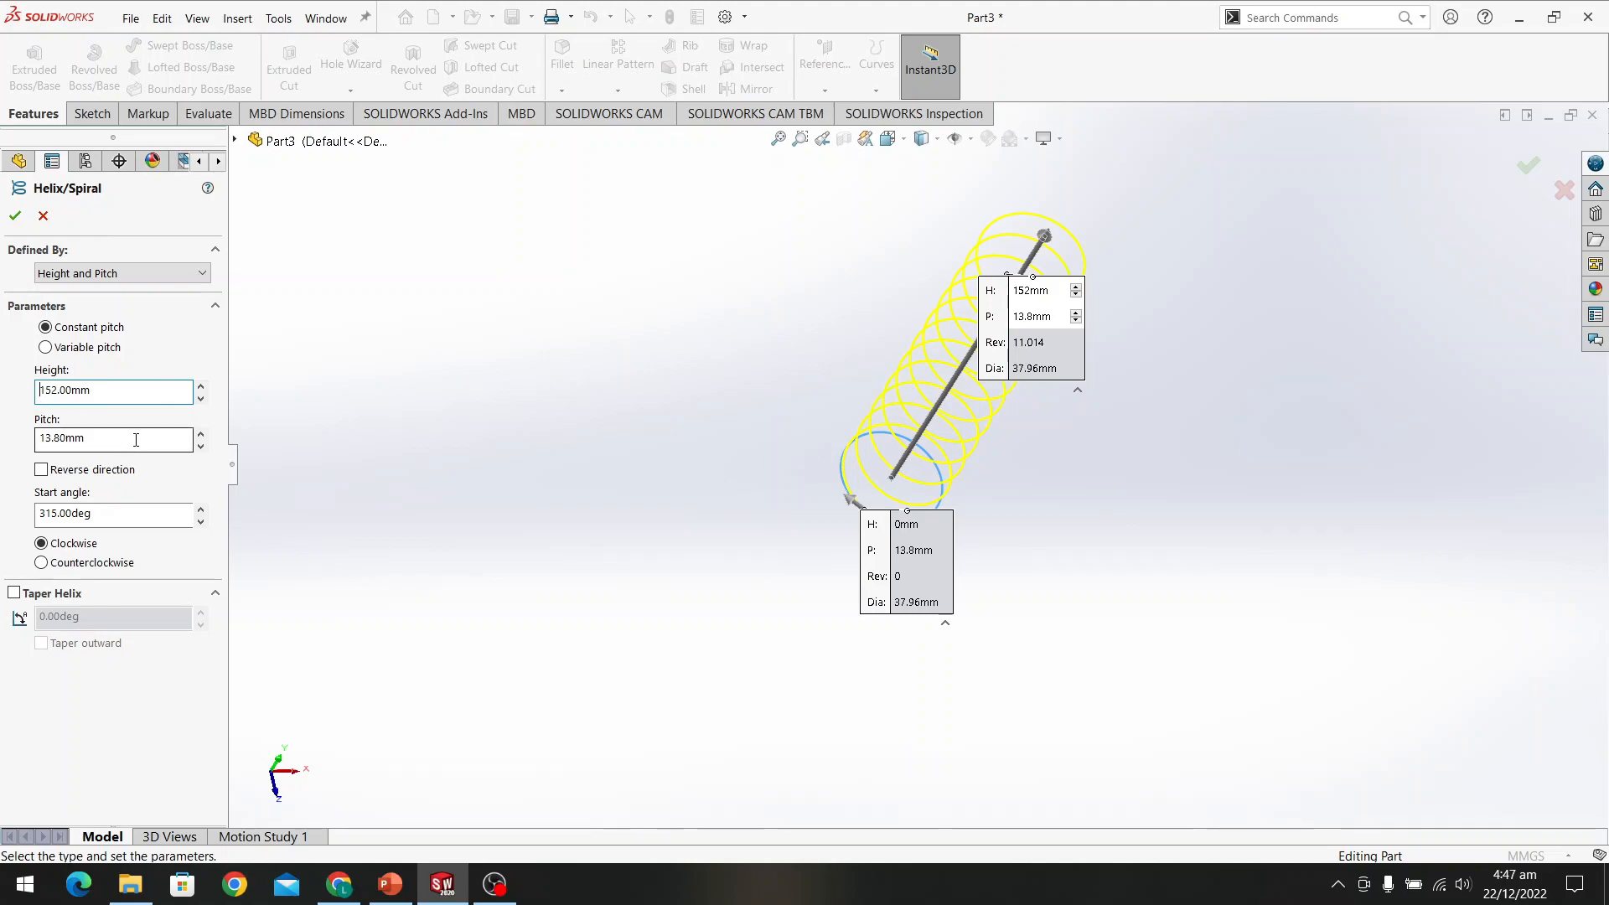
left_click(106, 431)
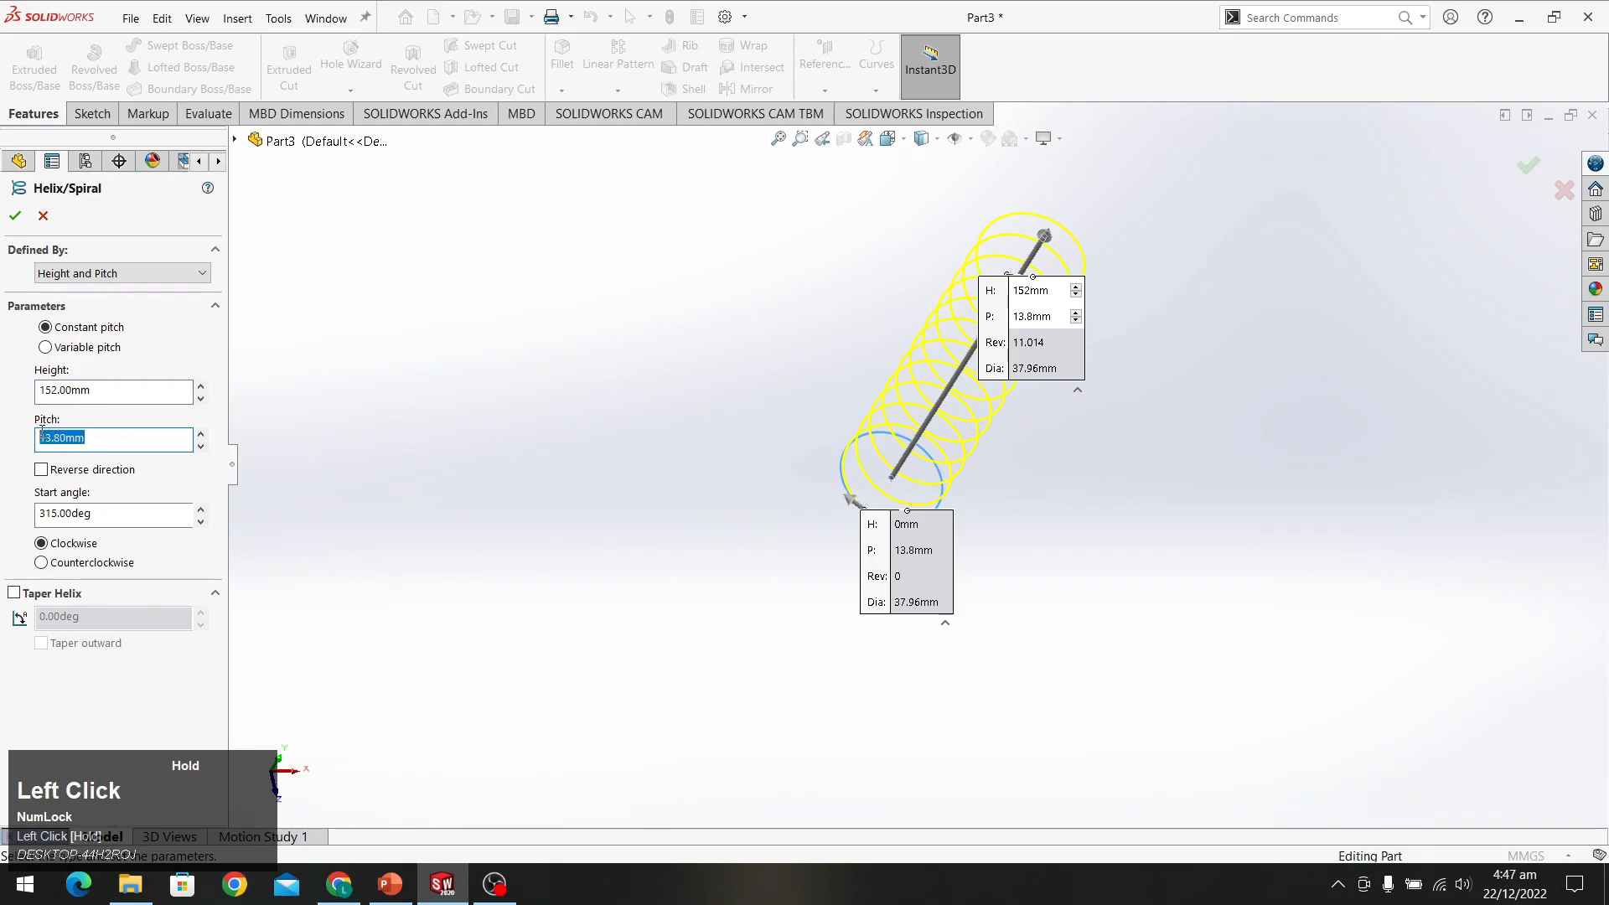
type("13.")
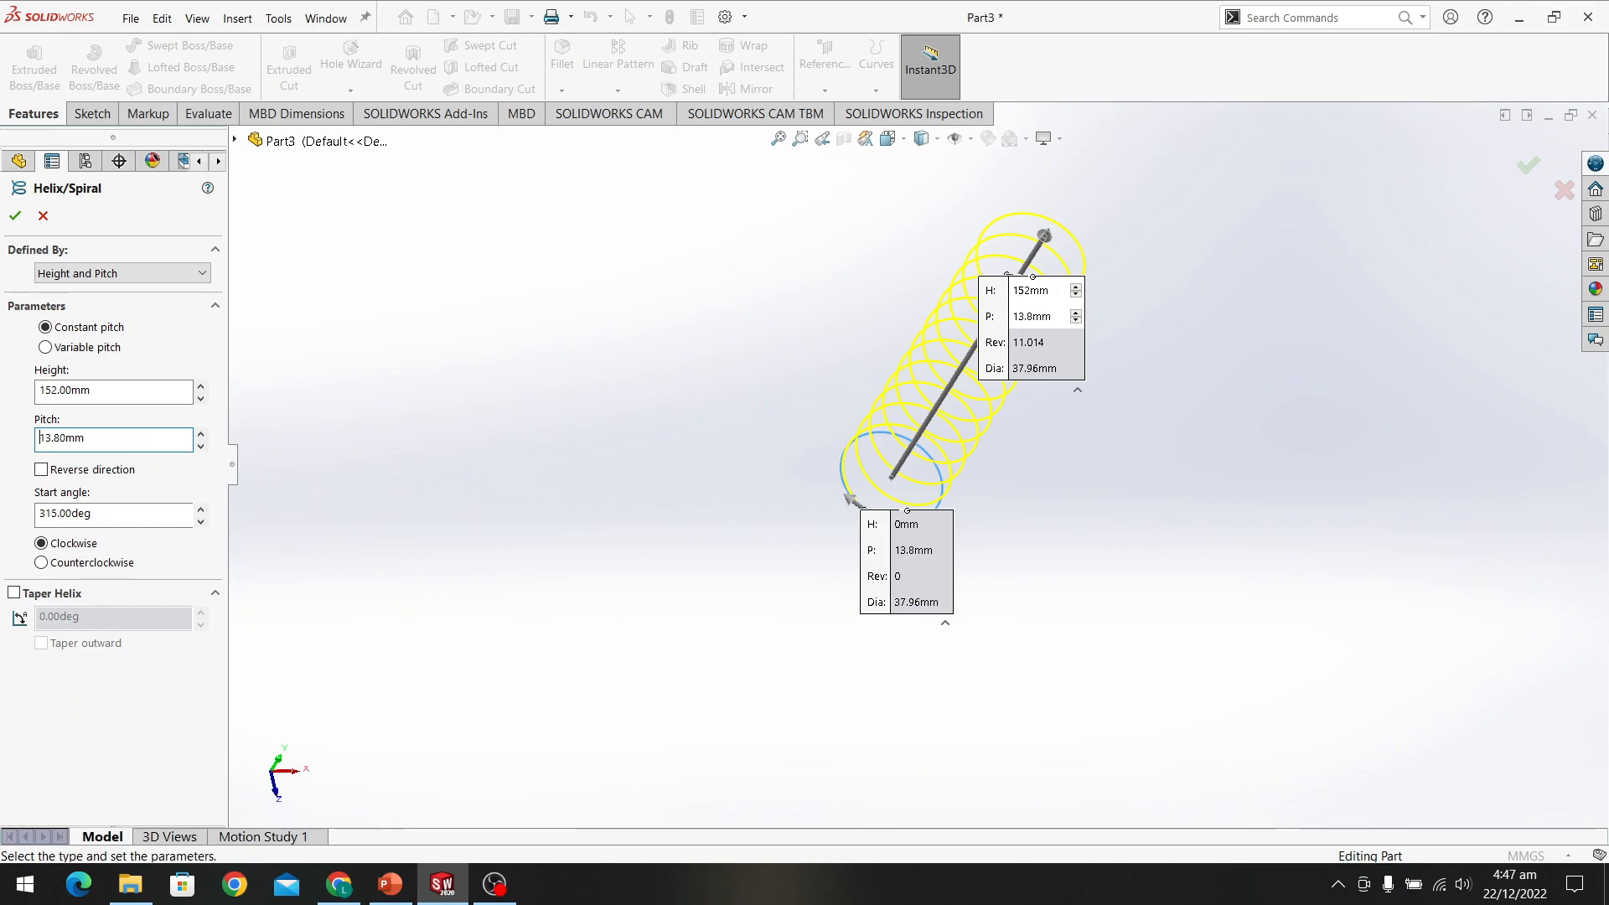
left_click(101, 514)
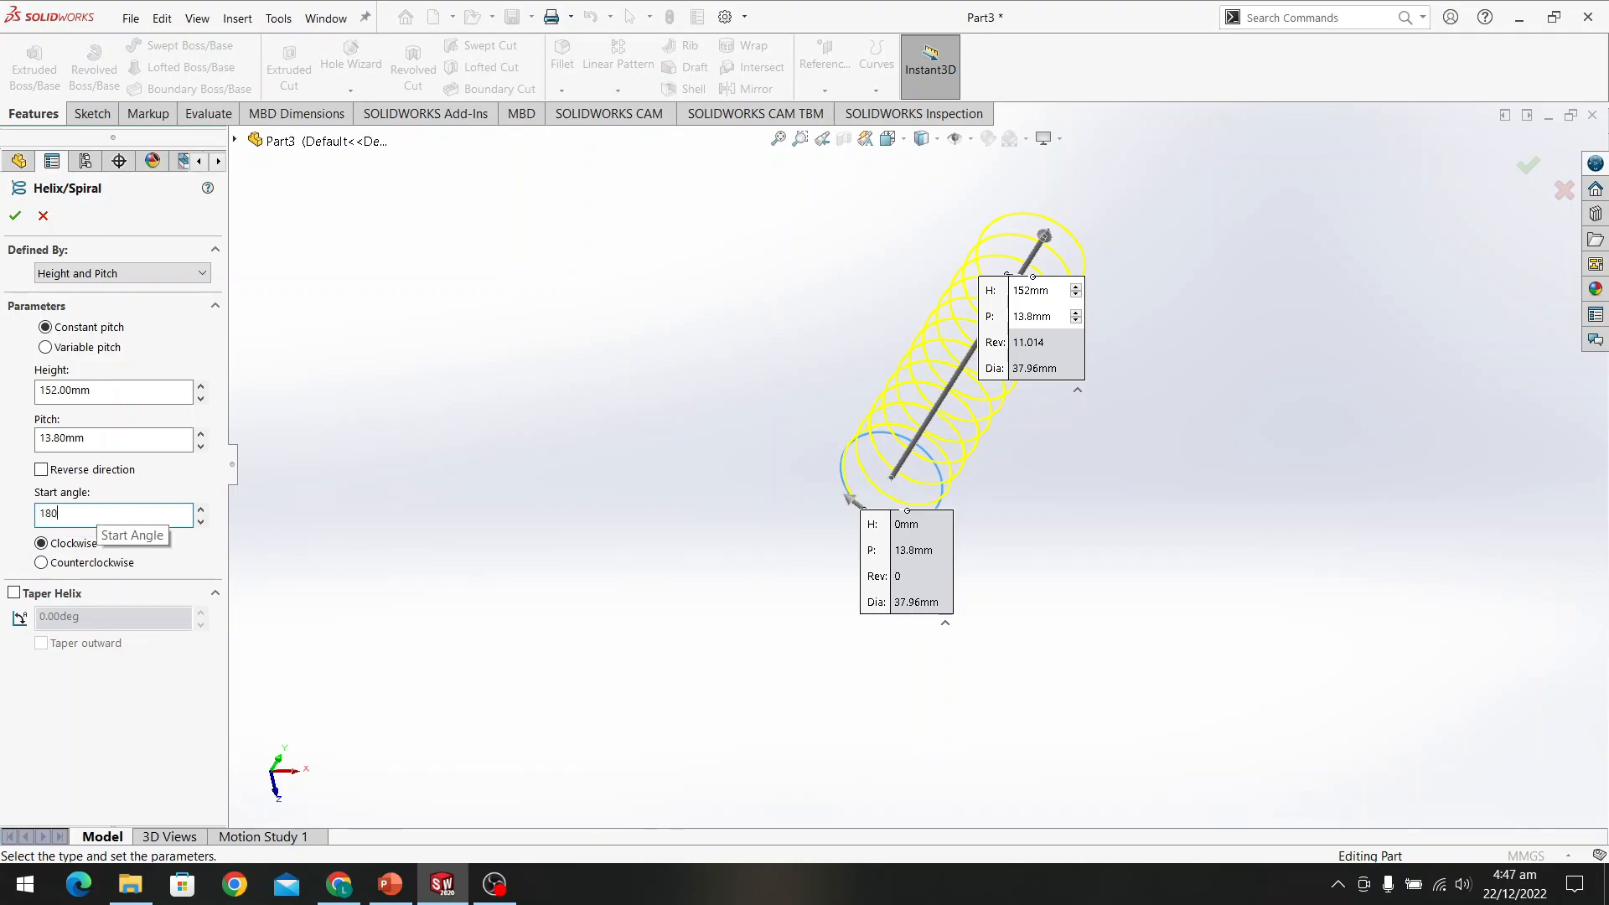
key("Return")
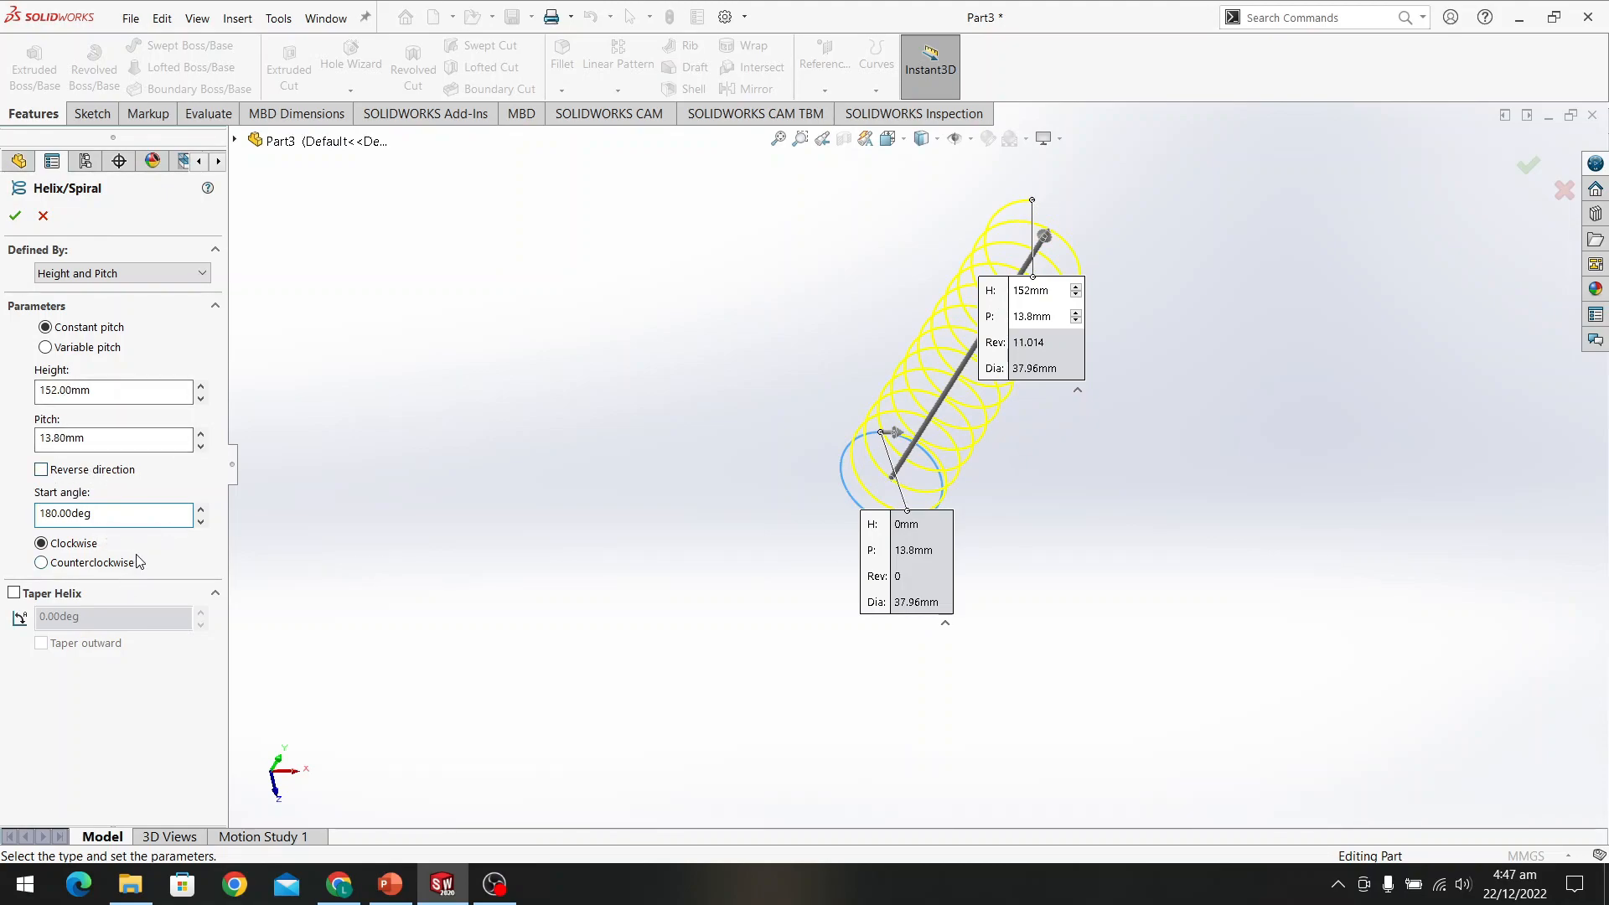
left_click(16, 216)
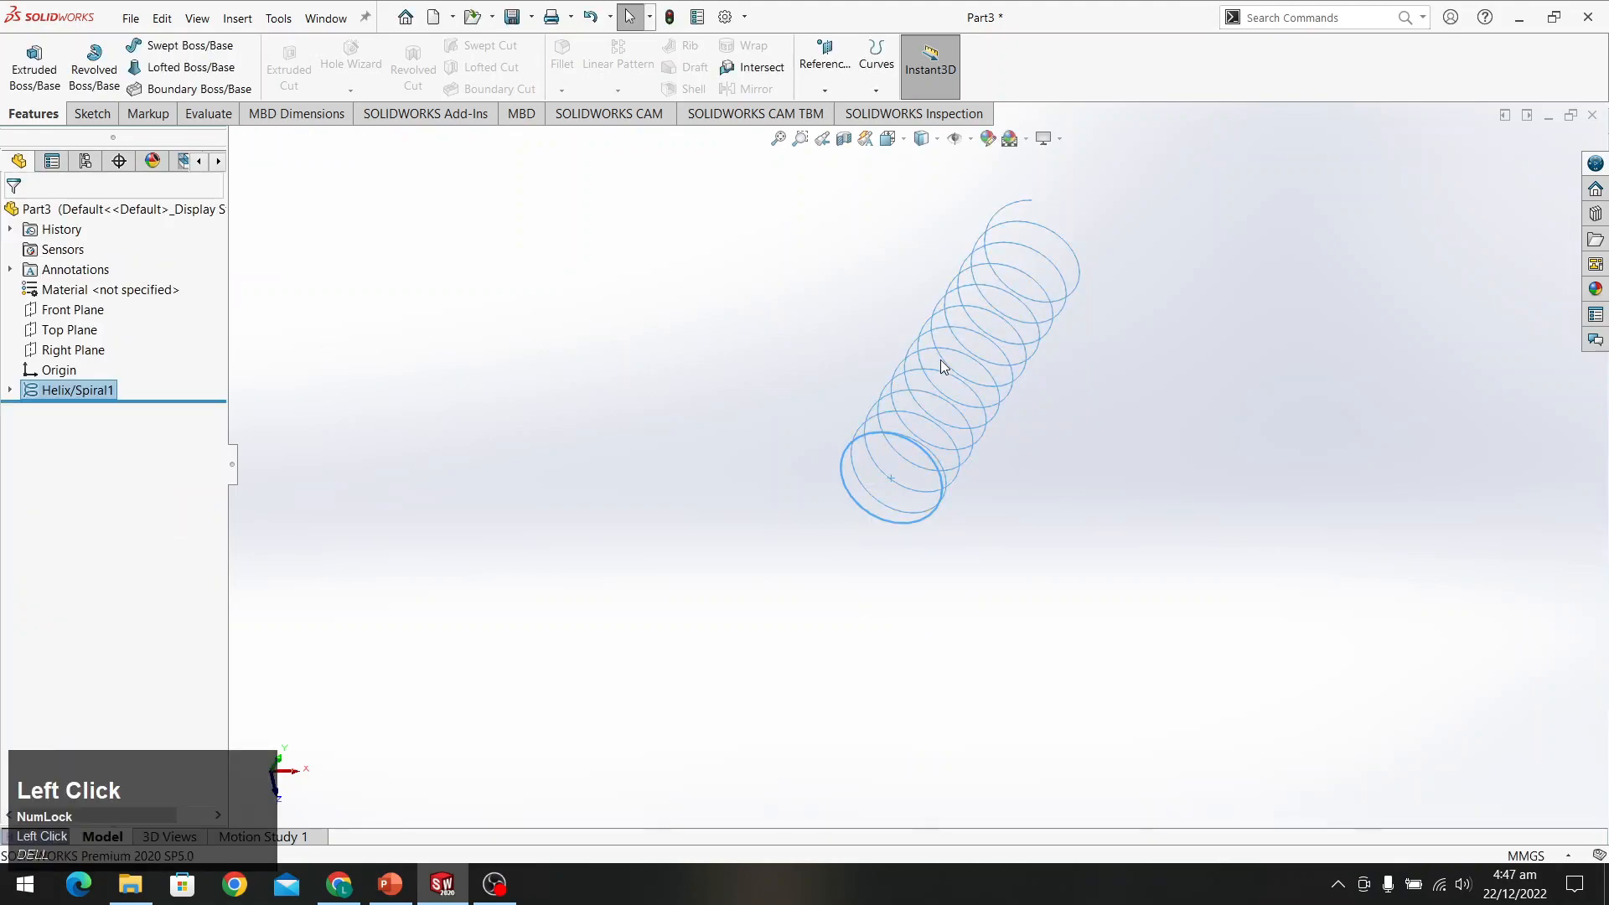
Examine the helix in isometric view and from several other angles, including close up where it starts on the base circle
middle_click_drag(1007, 521, 962, 360)
scroll(973, 363, "up", 3)
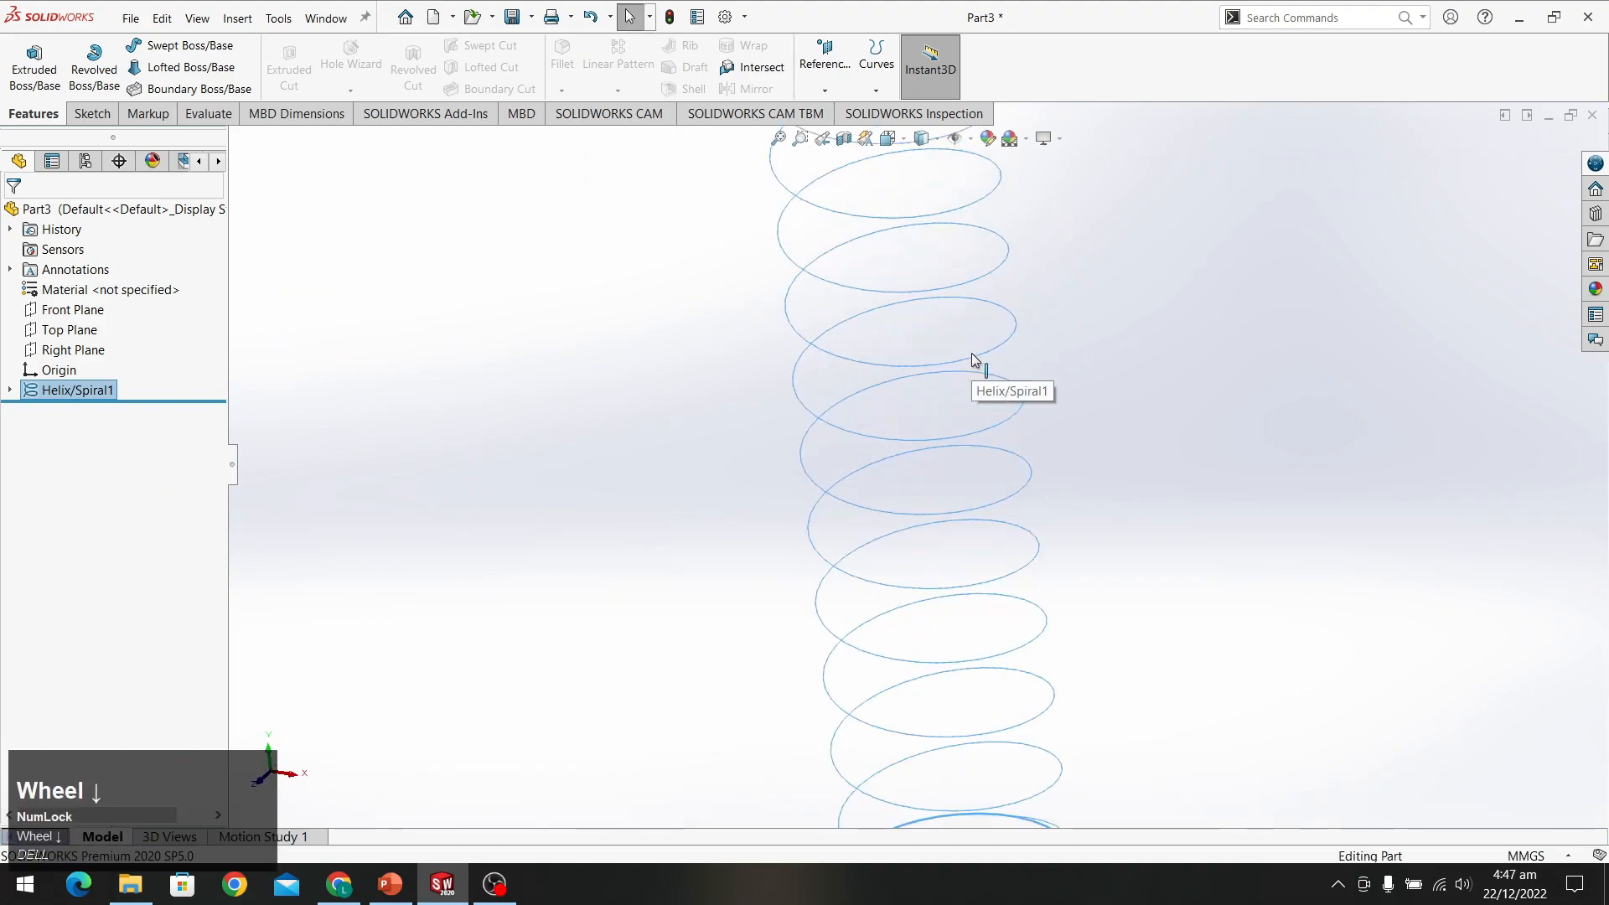
key("ctrl+7")
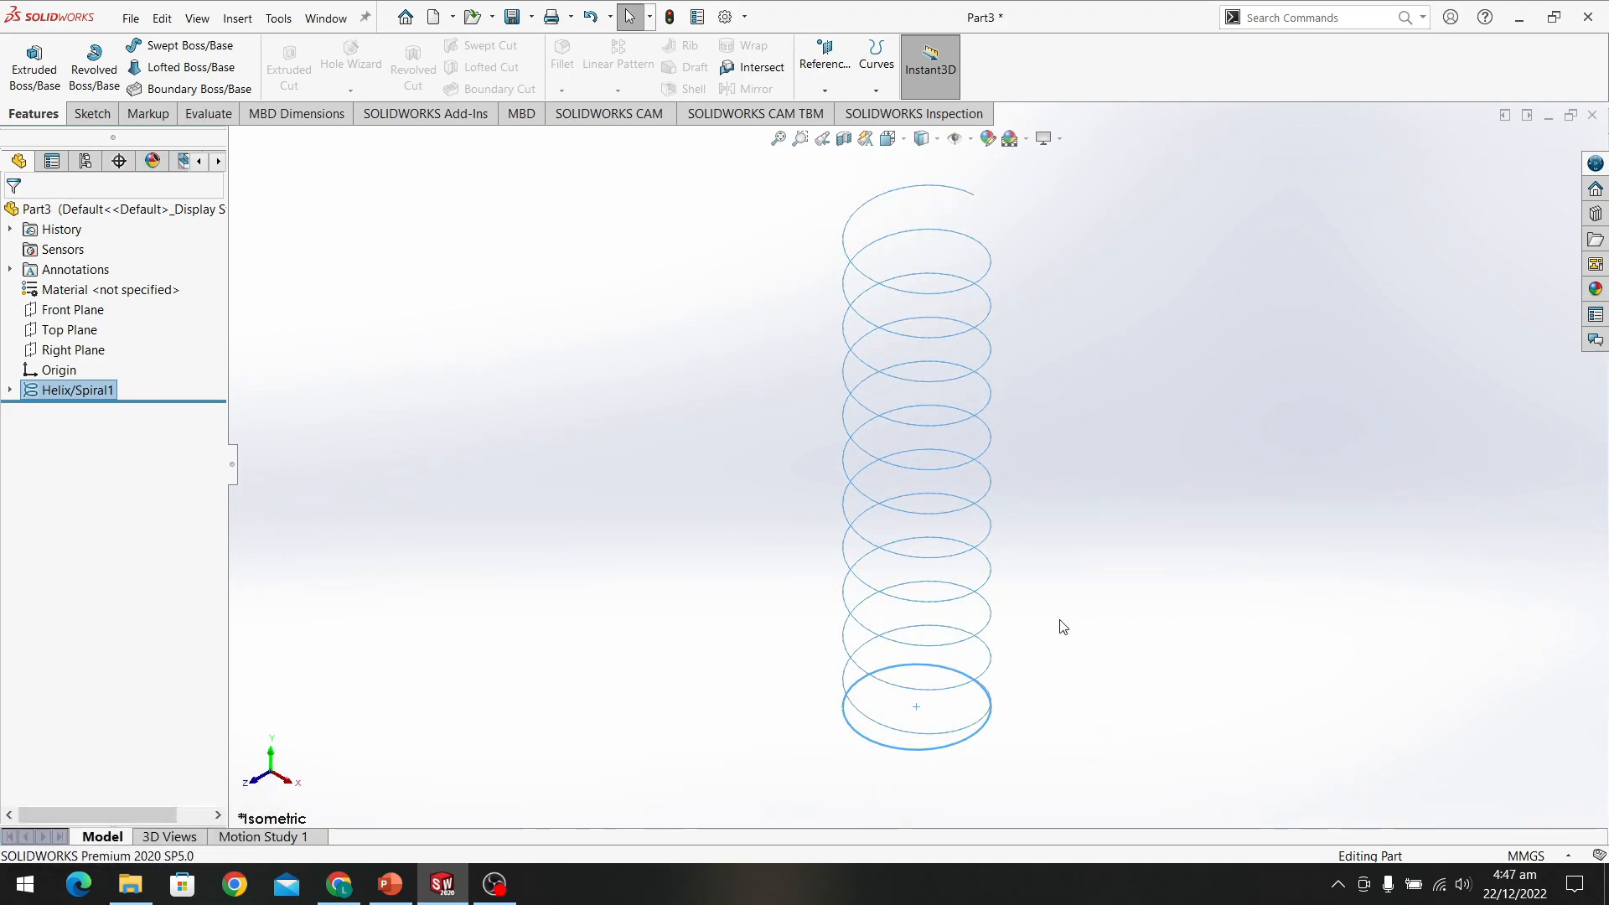
scroll(831, 7, "down", 1)
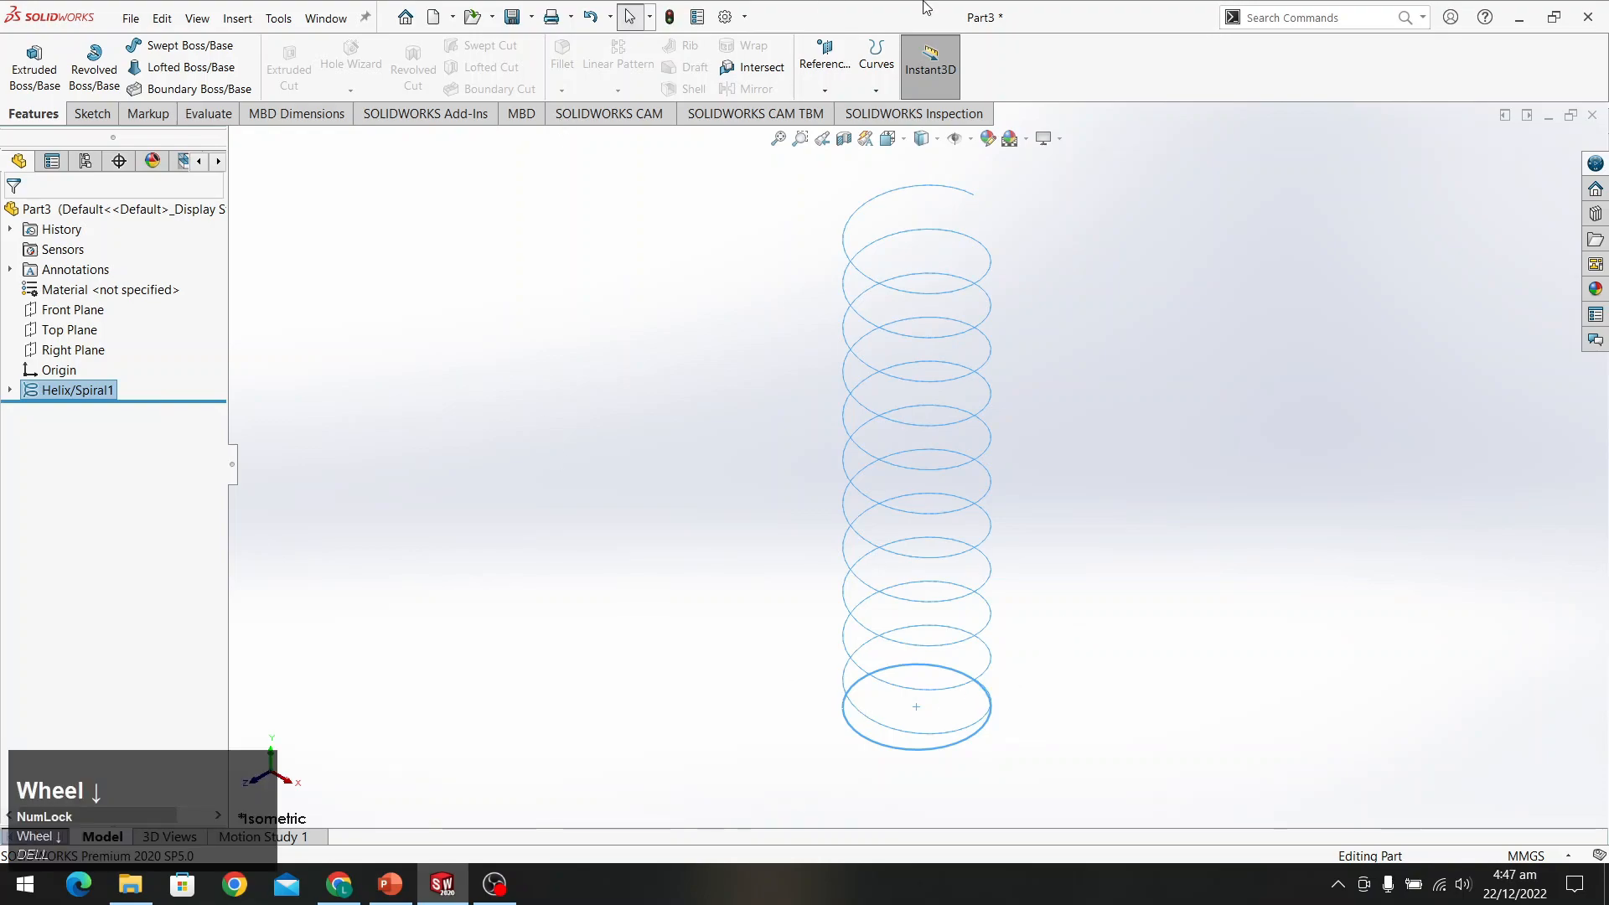
scroll(1046, 618, "up", 1)
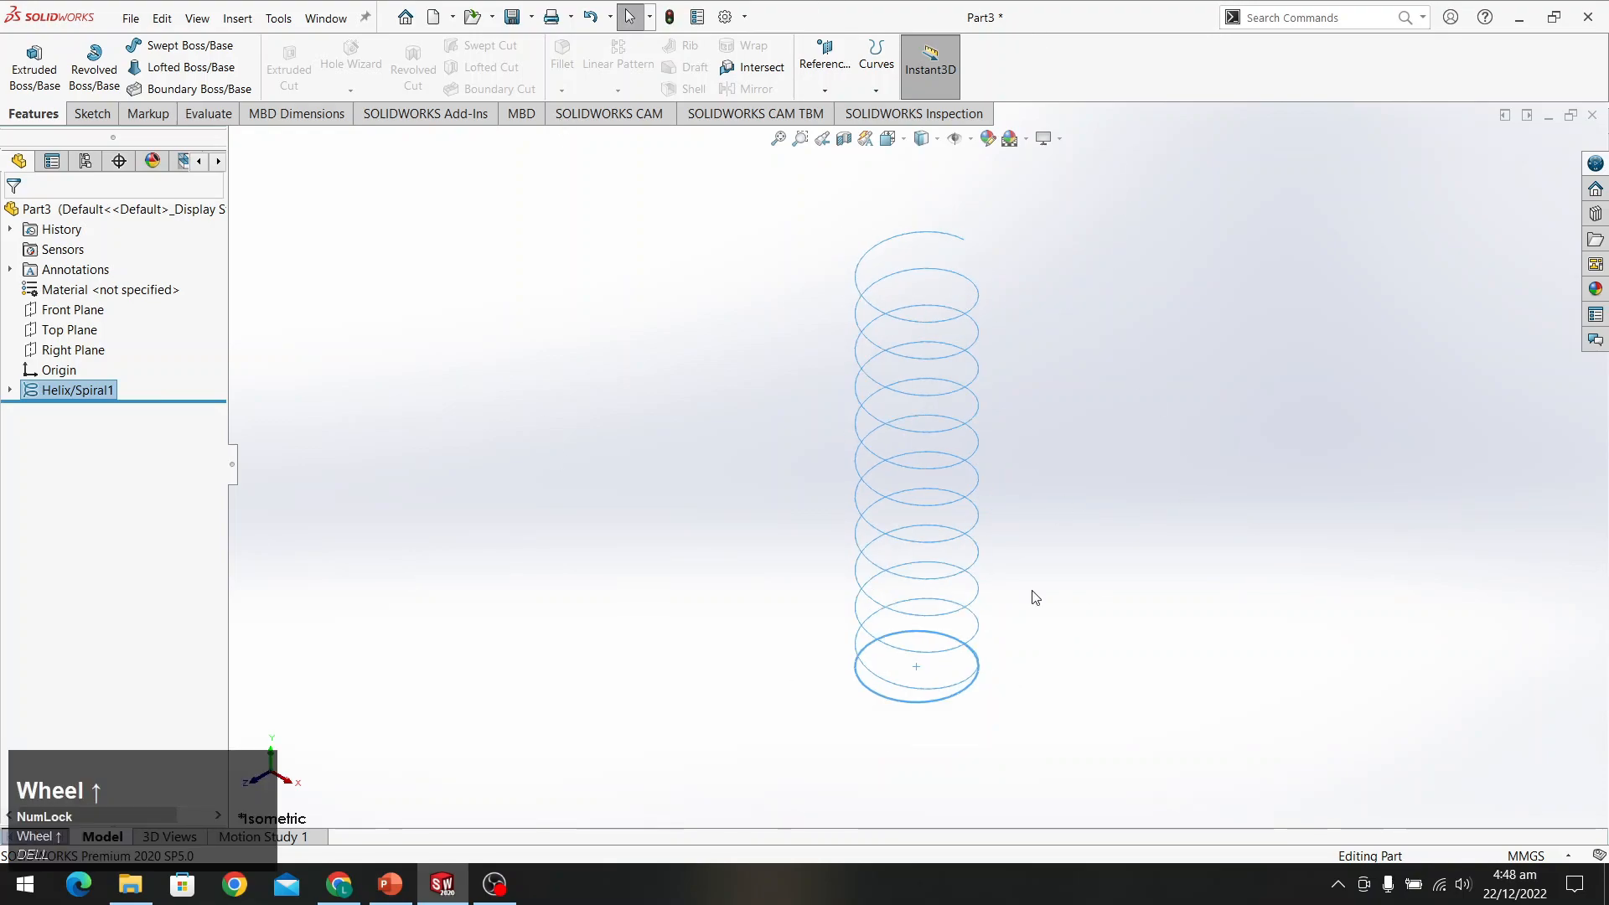
mouse_move(1004, 681)
middle_mouse_down()
mouse_move(764, 704)
mouse_move(981, 679)
middle_mouse_up()
scroll(980, 679, "up", 1)
scroll(1087, 653, "down", 2)
scroll(858, 521, "down", 1)
middle_click_drag(858, 521, 930, 536)
scroll(399, 504, "up", 1)
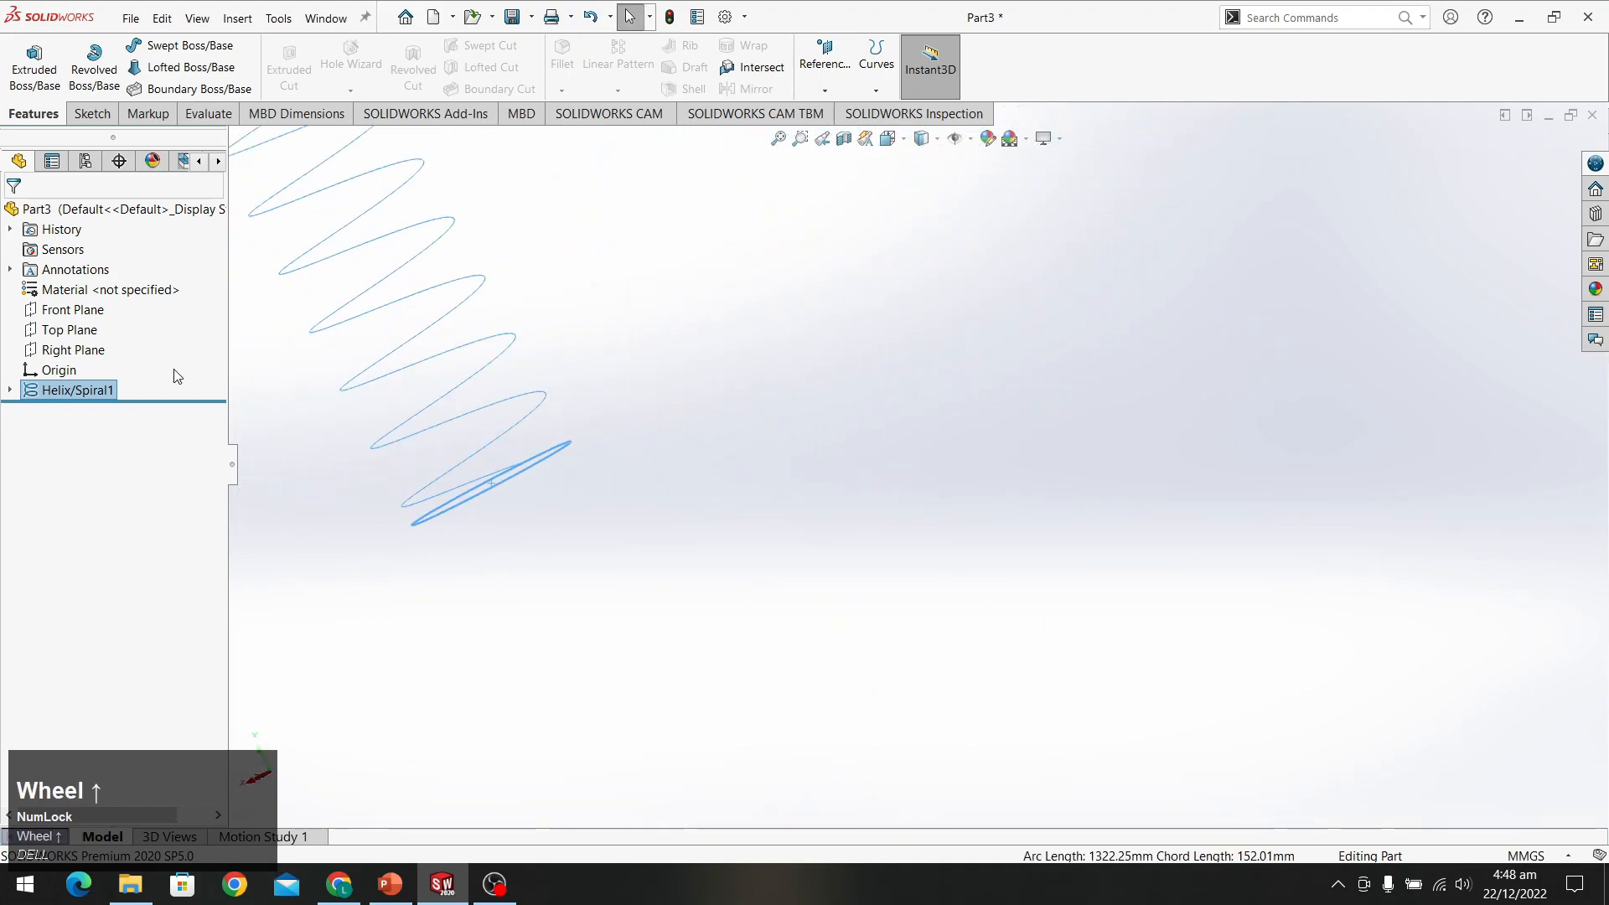
scroll(399, 504, "down", 2)
scroll(728, 526, "down", 1)
middle_click_drag(727, 526, 896, 478)
scroll(955, 395, "down", 1)
scroll(1103, 309, "up", 1)
middle_click_drag(1102, 309, 1167, 438)
scroll(816, 394, "up", 1)
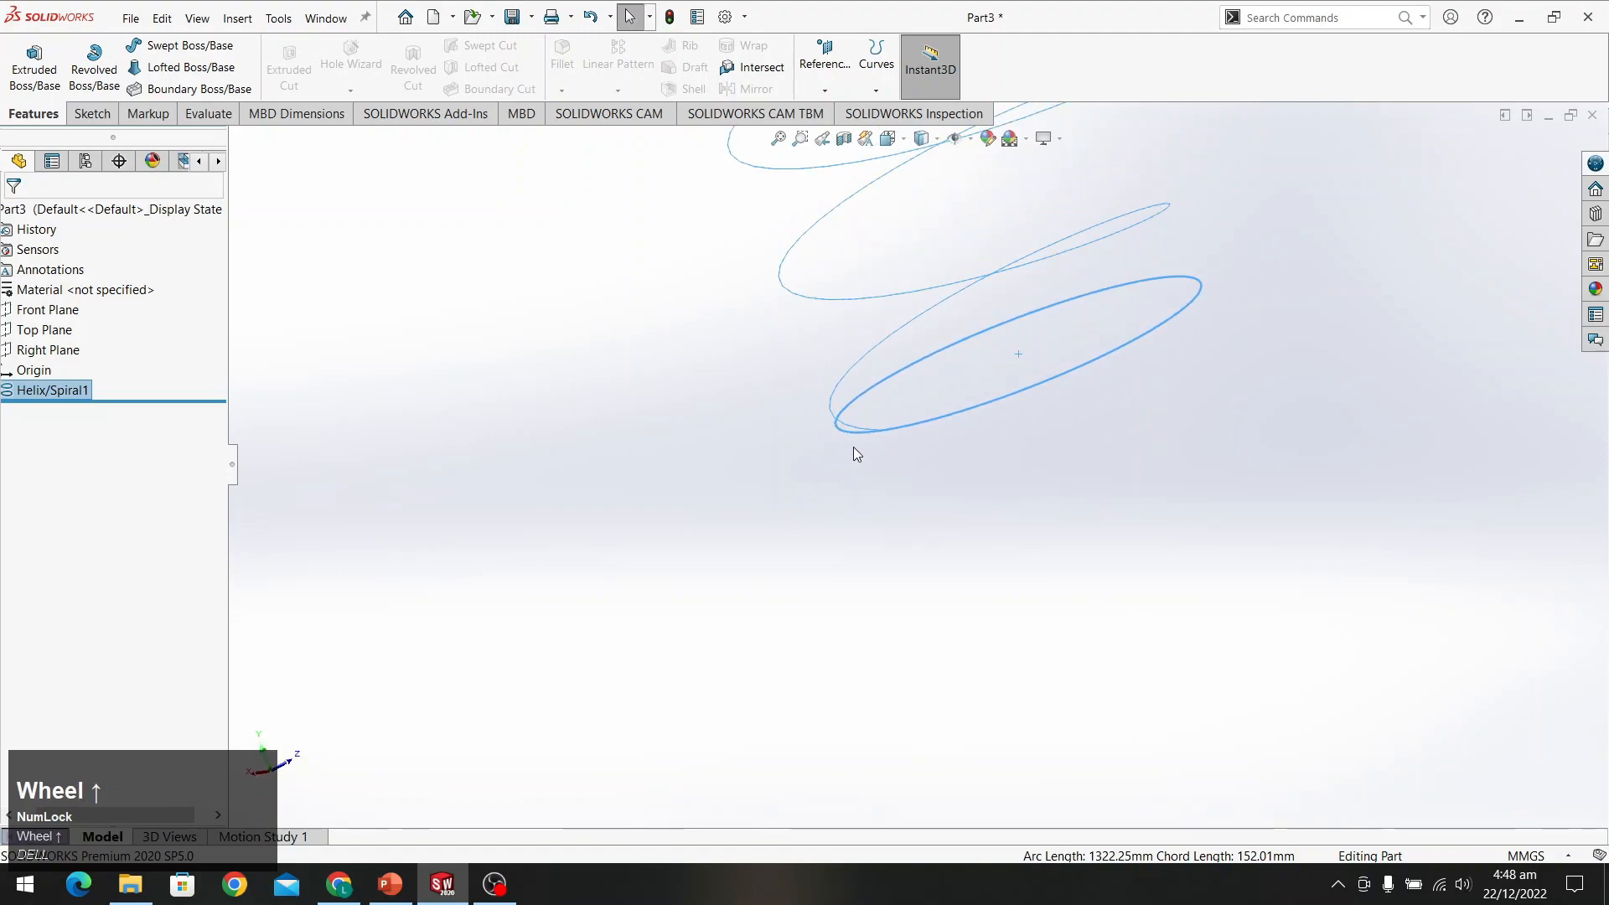
Create a reference plane through the helix's lower endpoint, using the Right Plane as the second reference
left_click(892, 461)
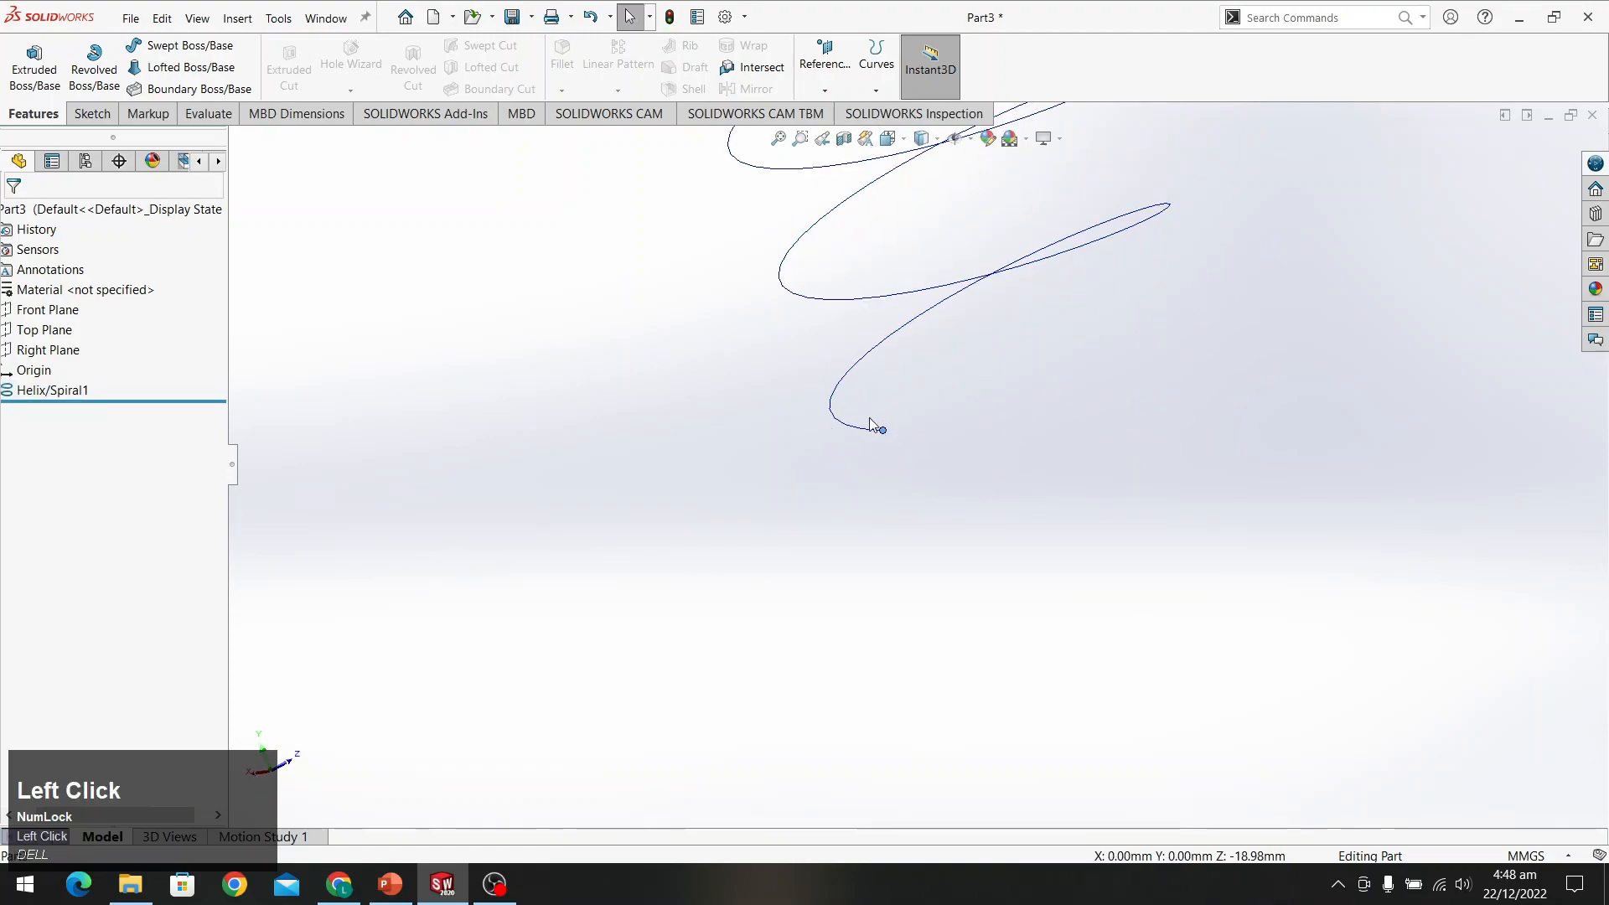
left_click(825, 87)
left_click(838, 114)
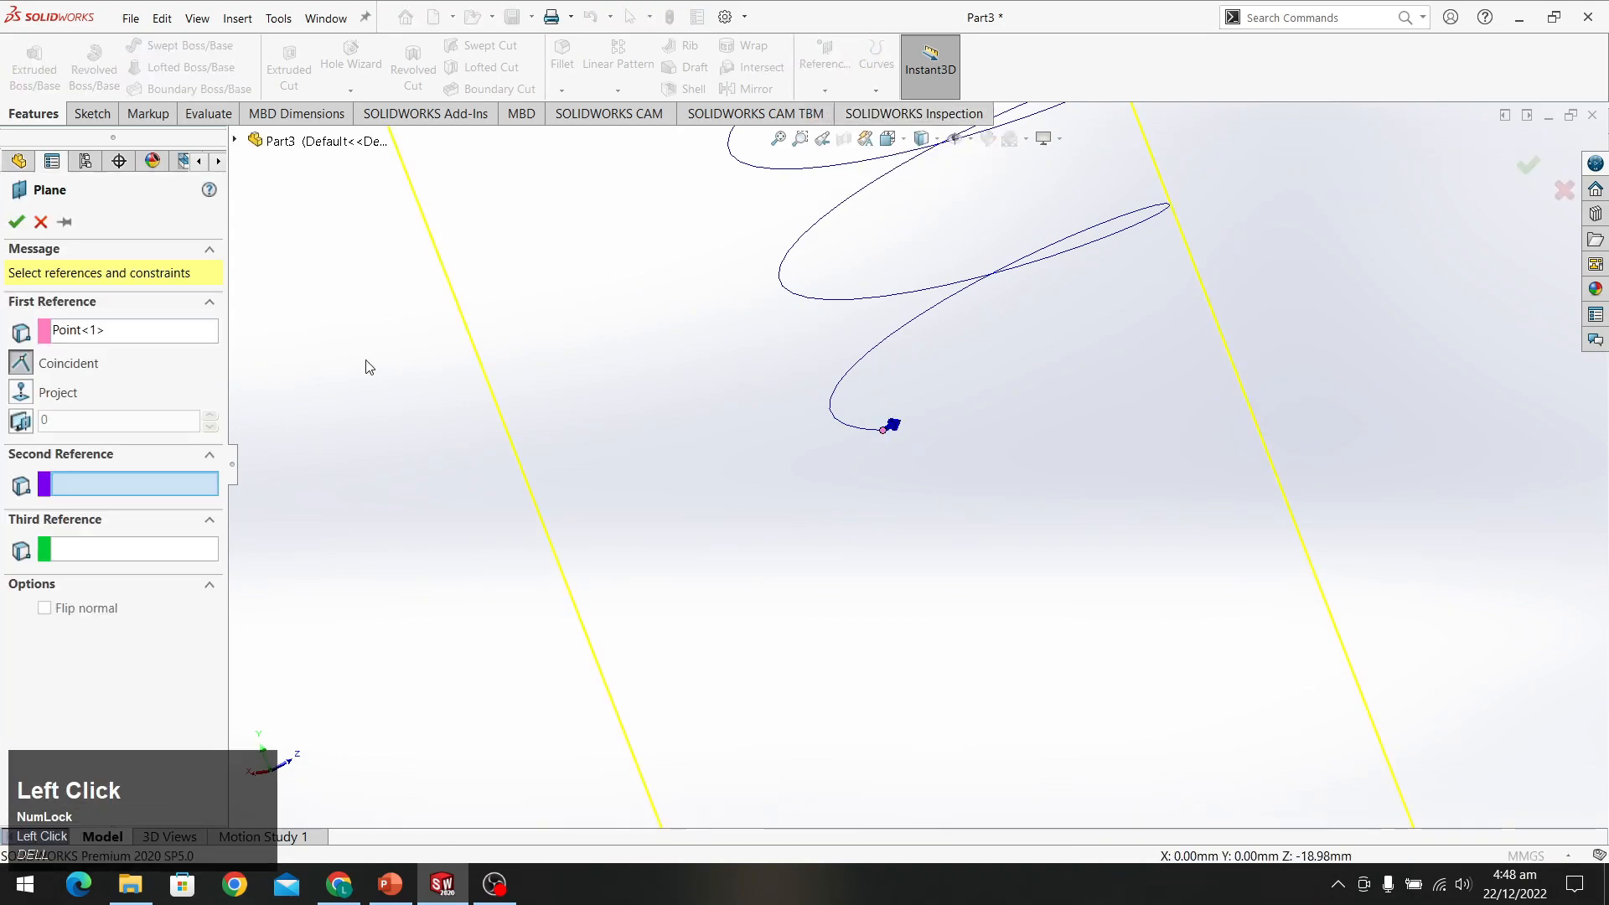
left_click(235, 140)
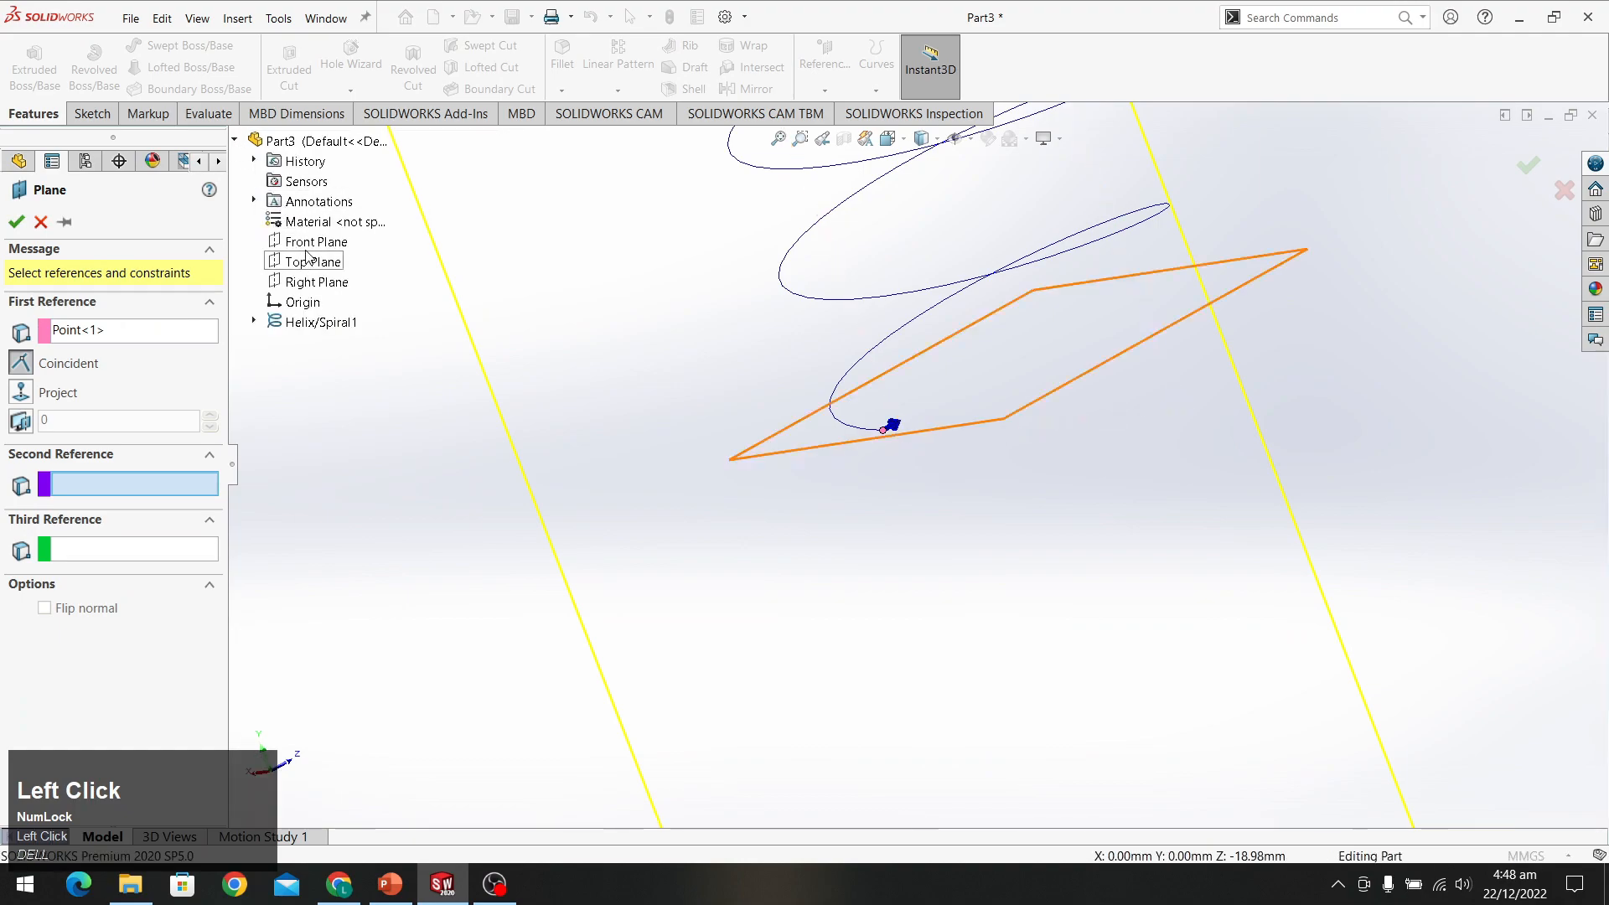
left_click(316, 283)
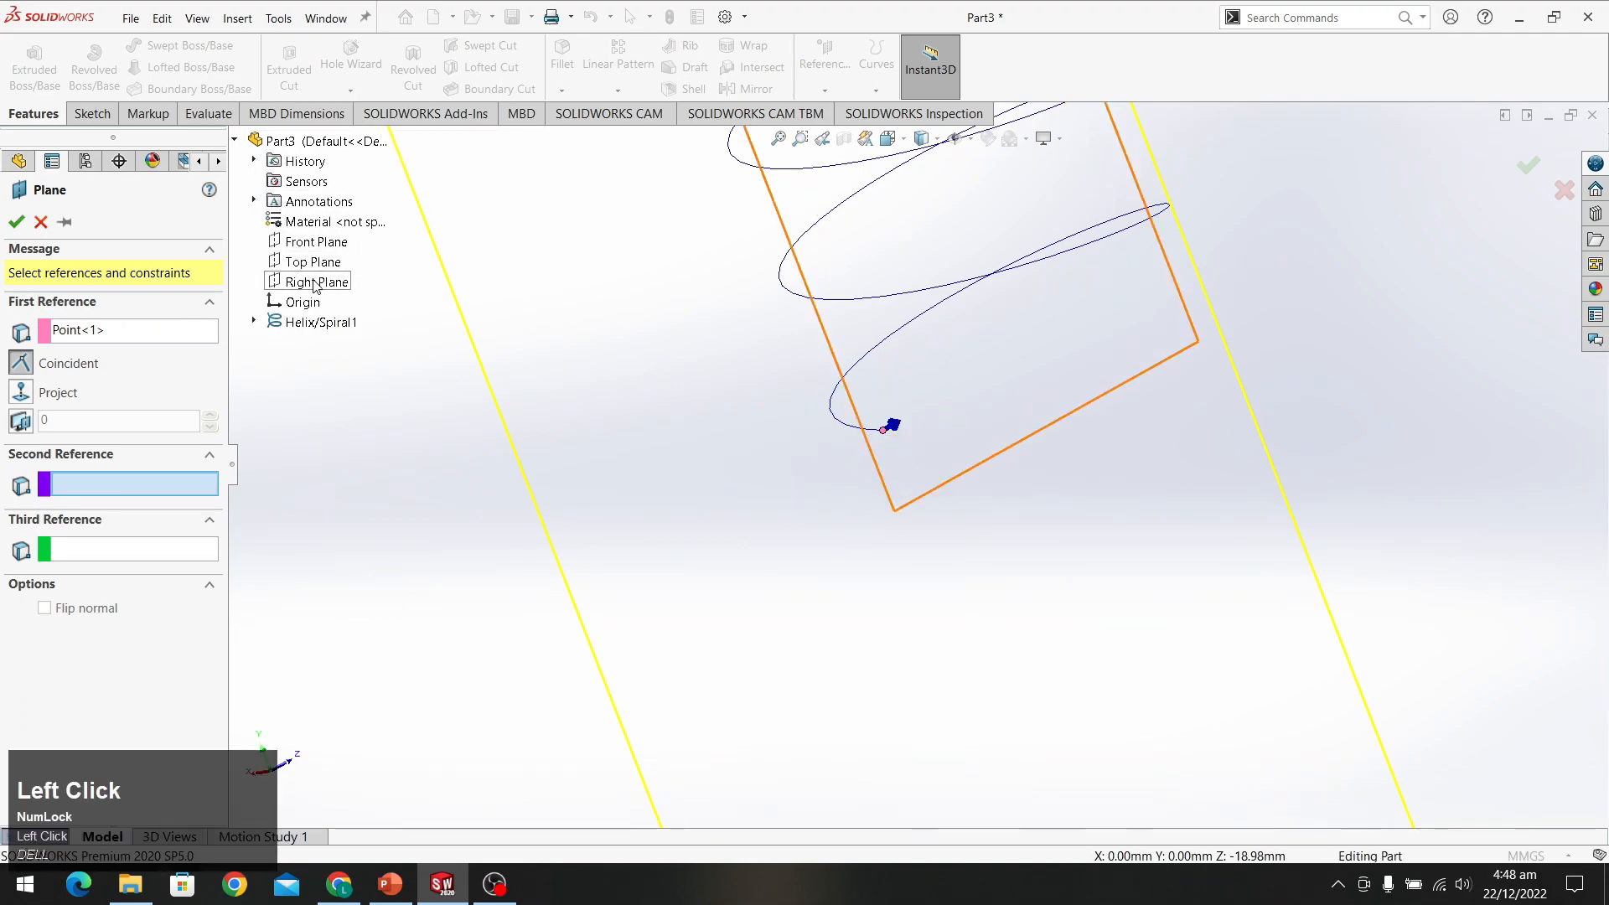
left_click(16, 221)
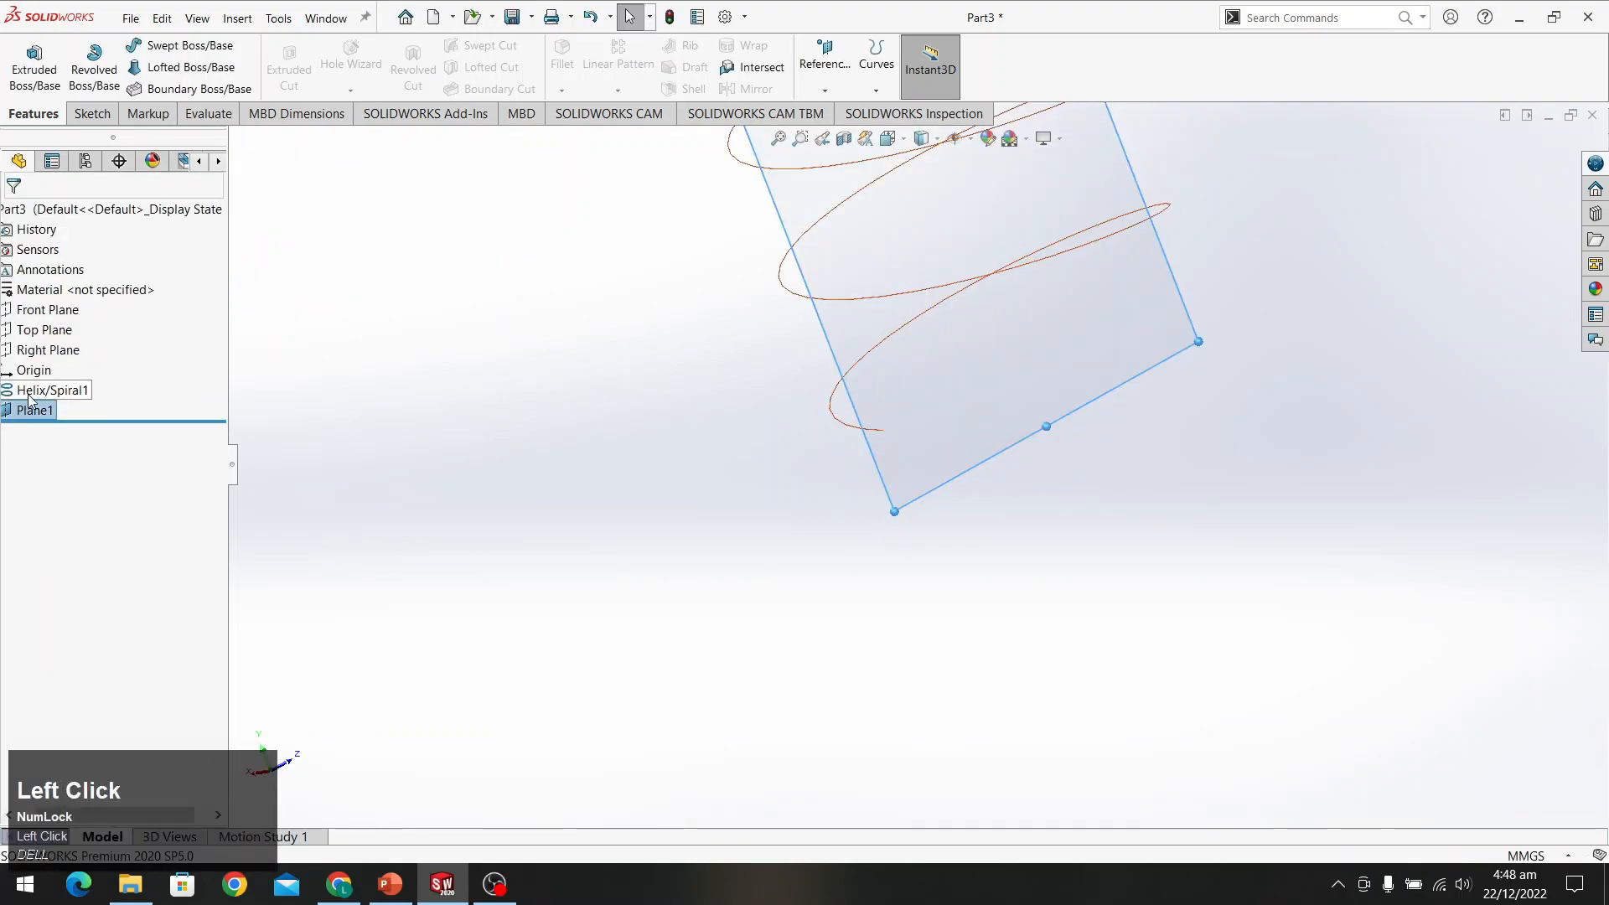
left_click_drag(1146, 18, 1185, 30)
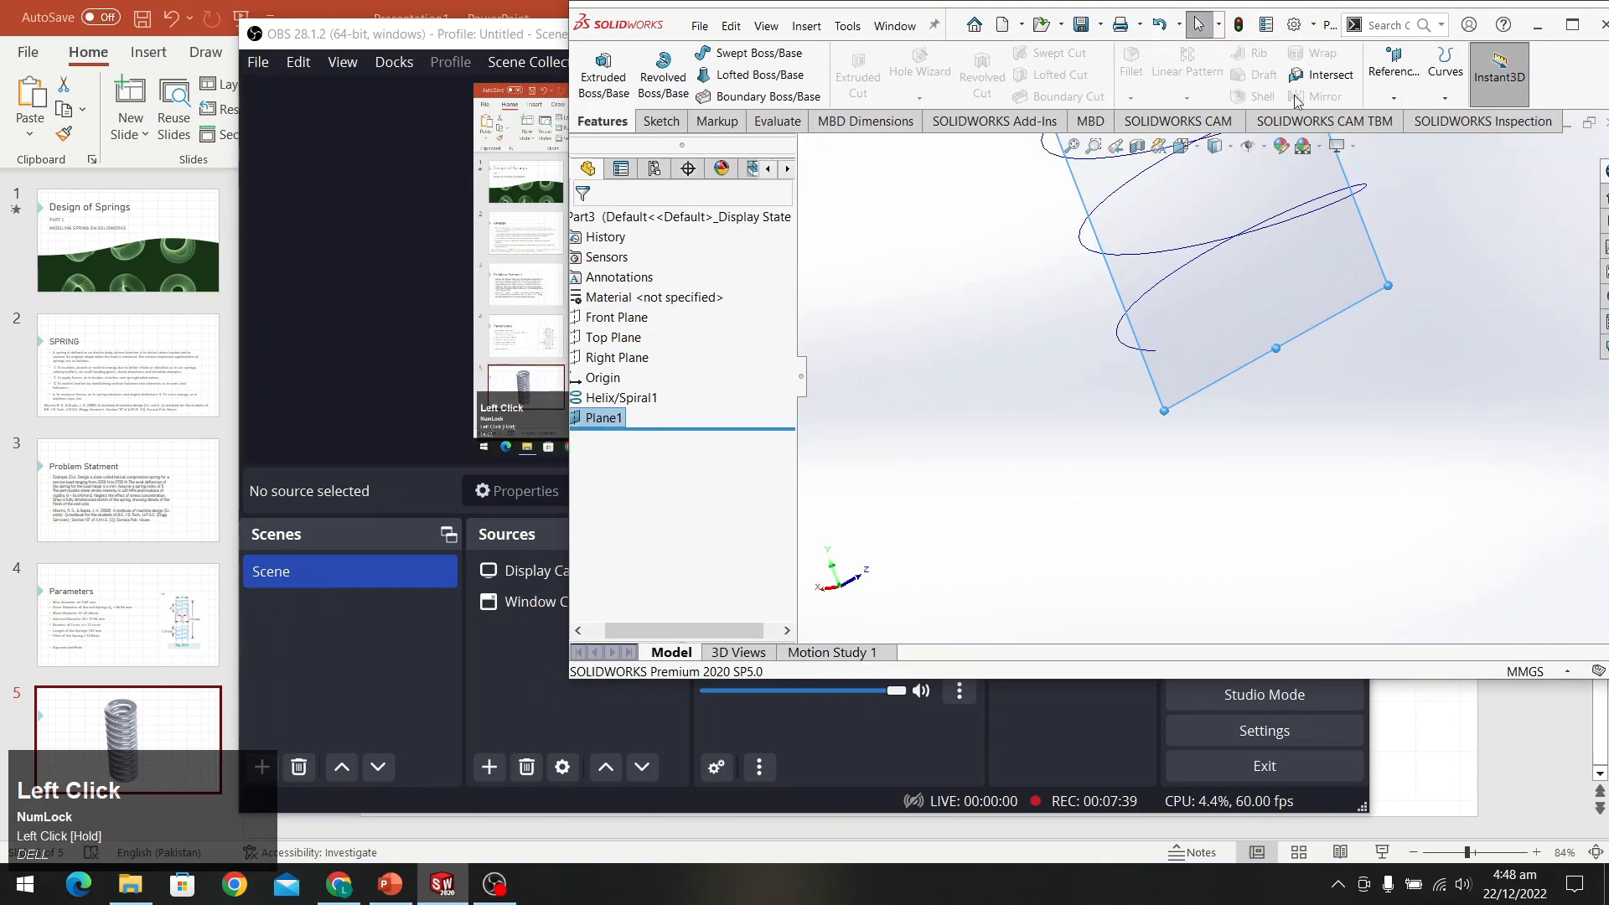
left_click(1572, 25)
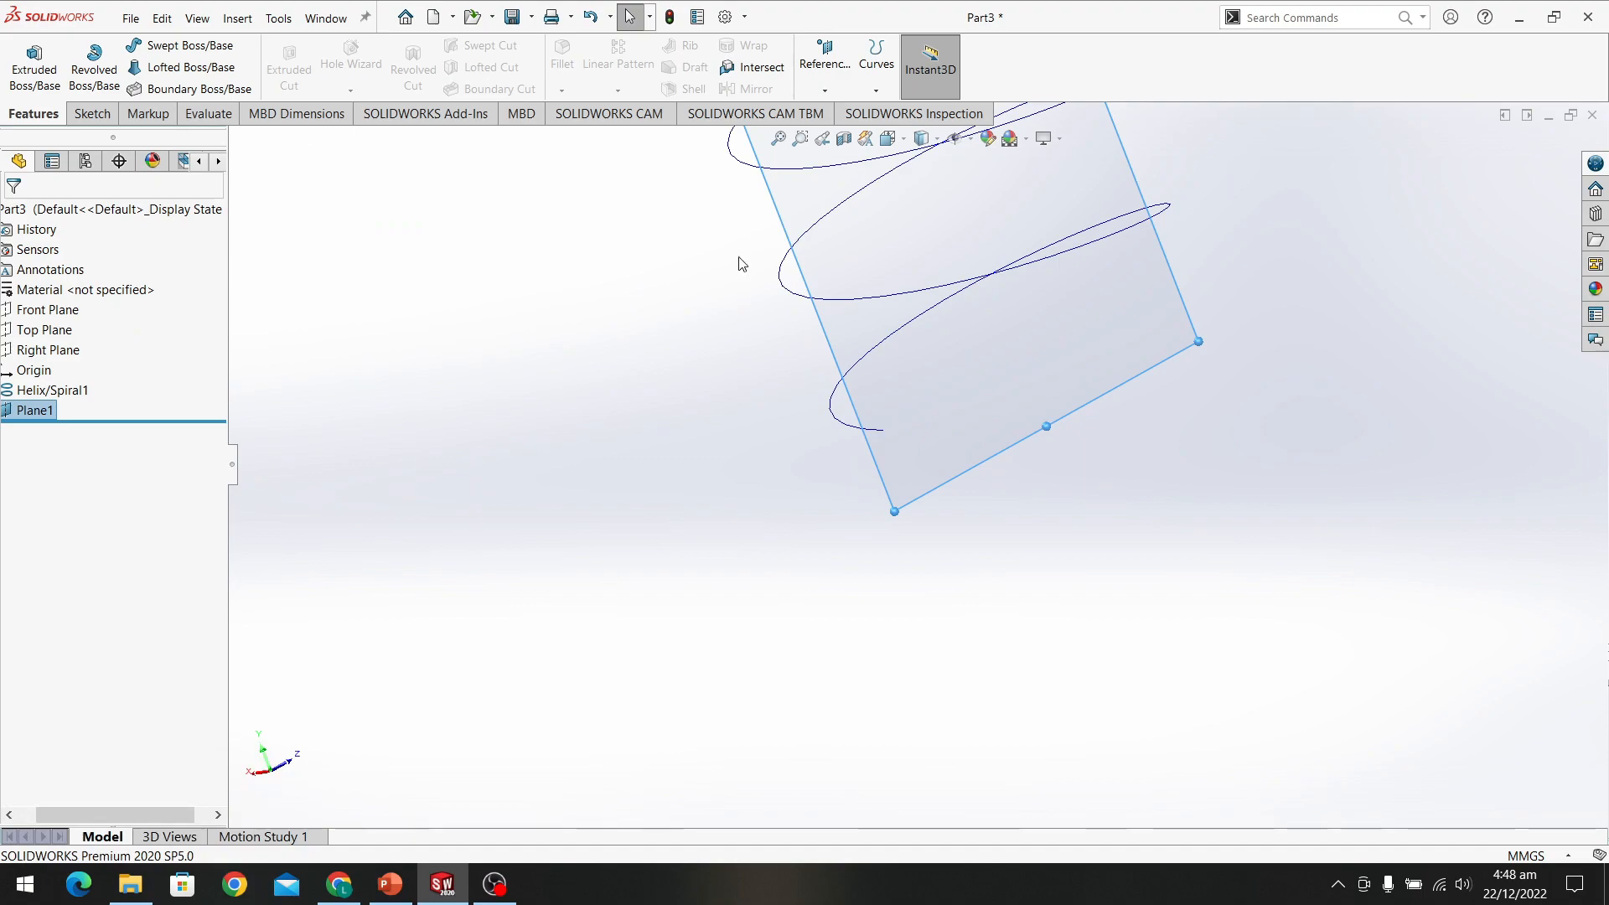
Start a sketch on the new reference plane at the helix's lower end
left_click(899, 417)
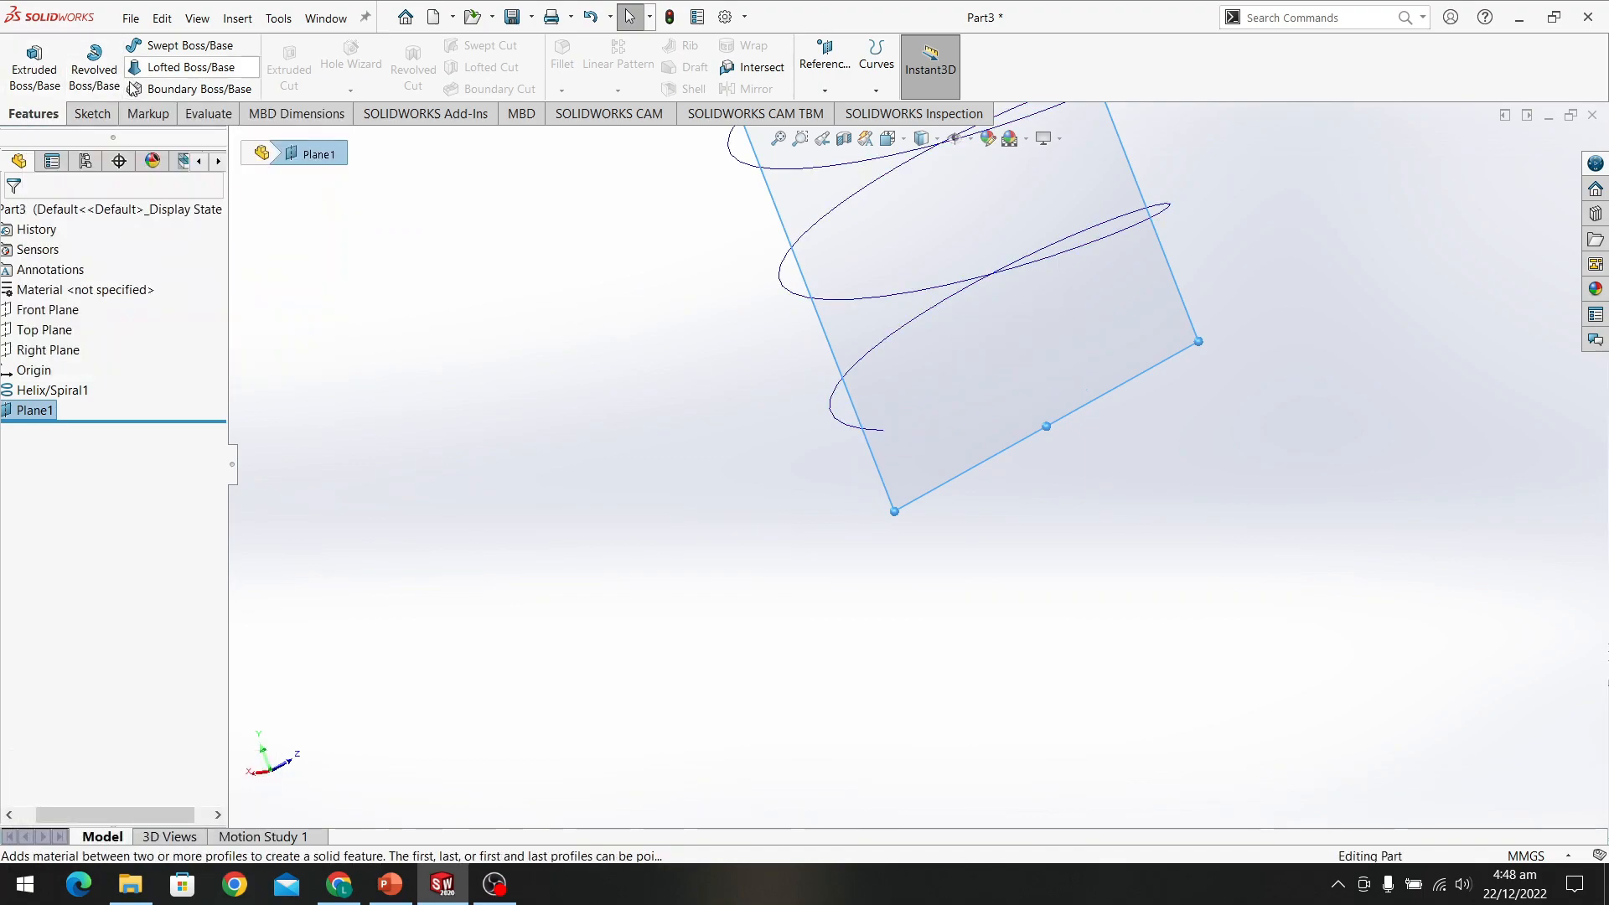
left_click(92, 113)
left_click(25, 57)
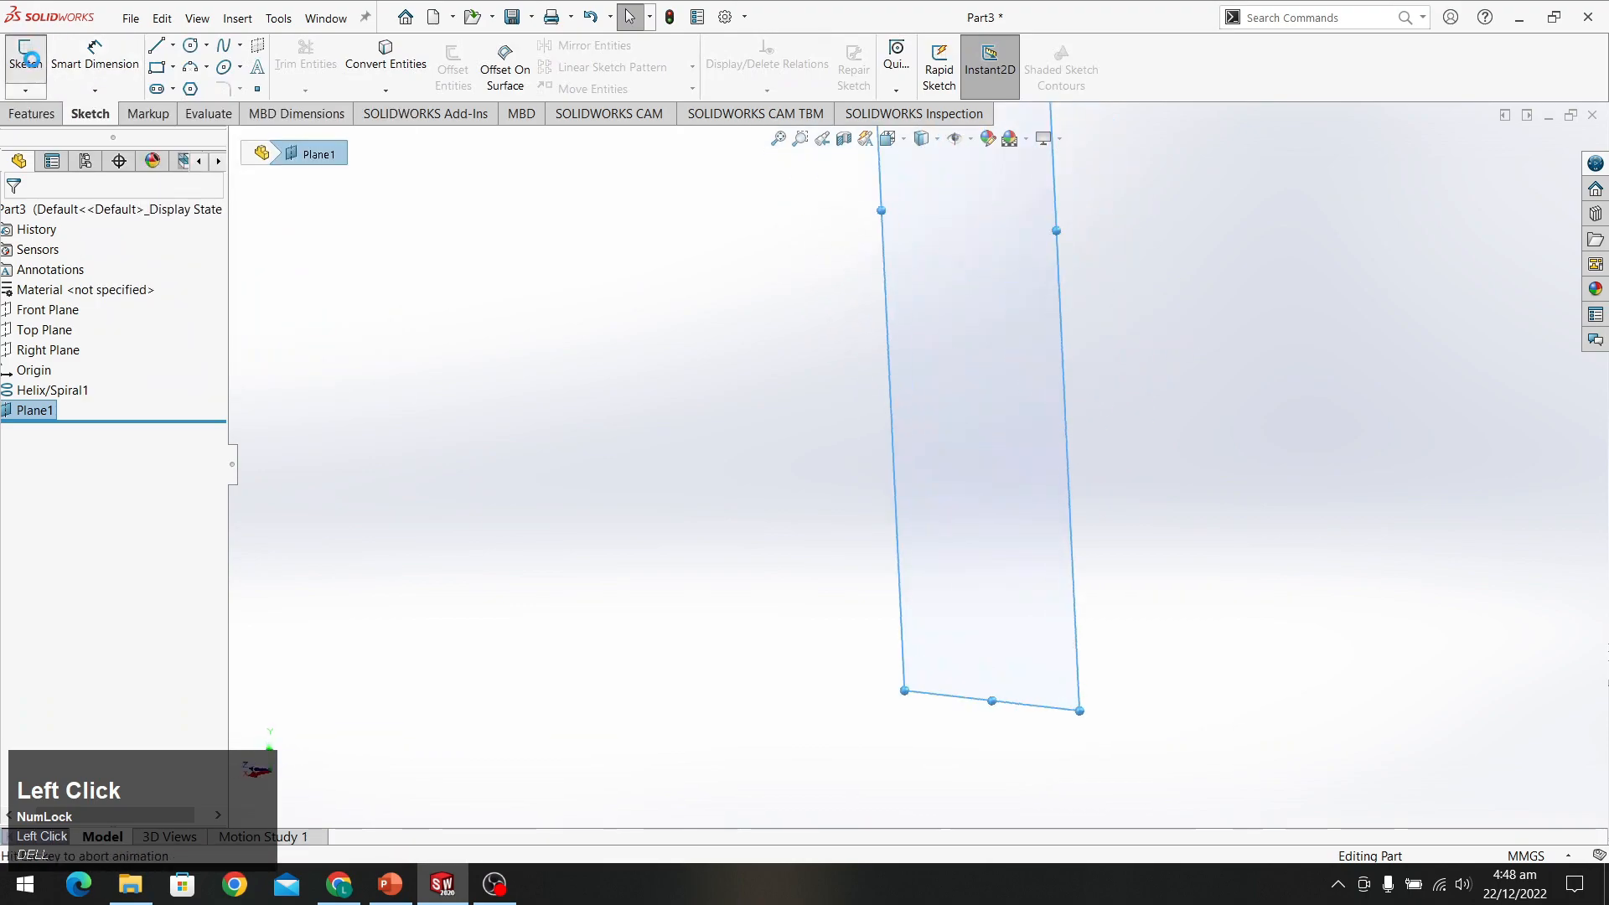
Draw a circle about 1.30 mm in diameter beside the helix's lower end, centred level with that endpoint
scroll(981, 720, "down", 5)
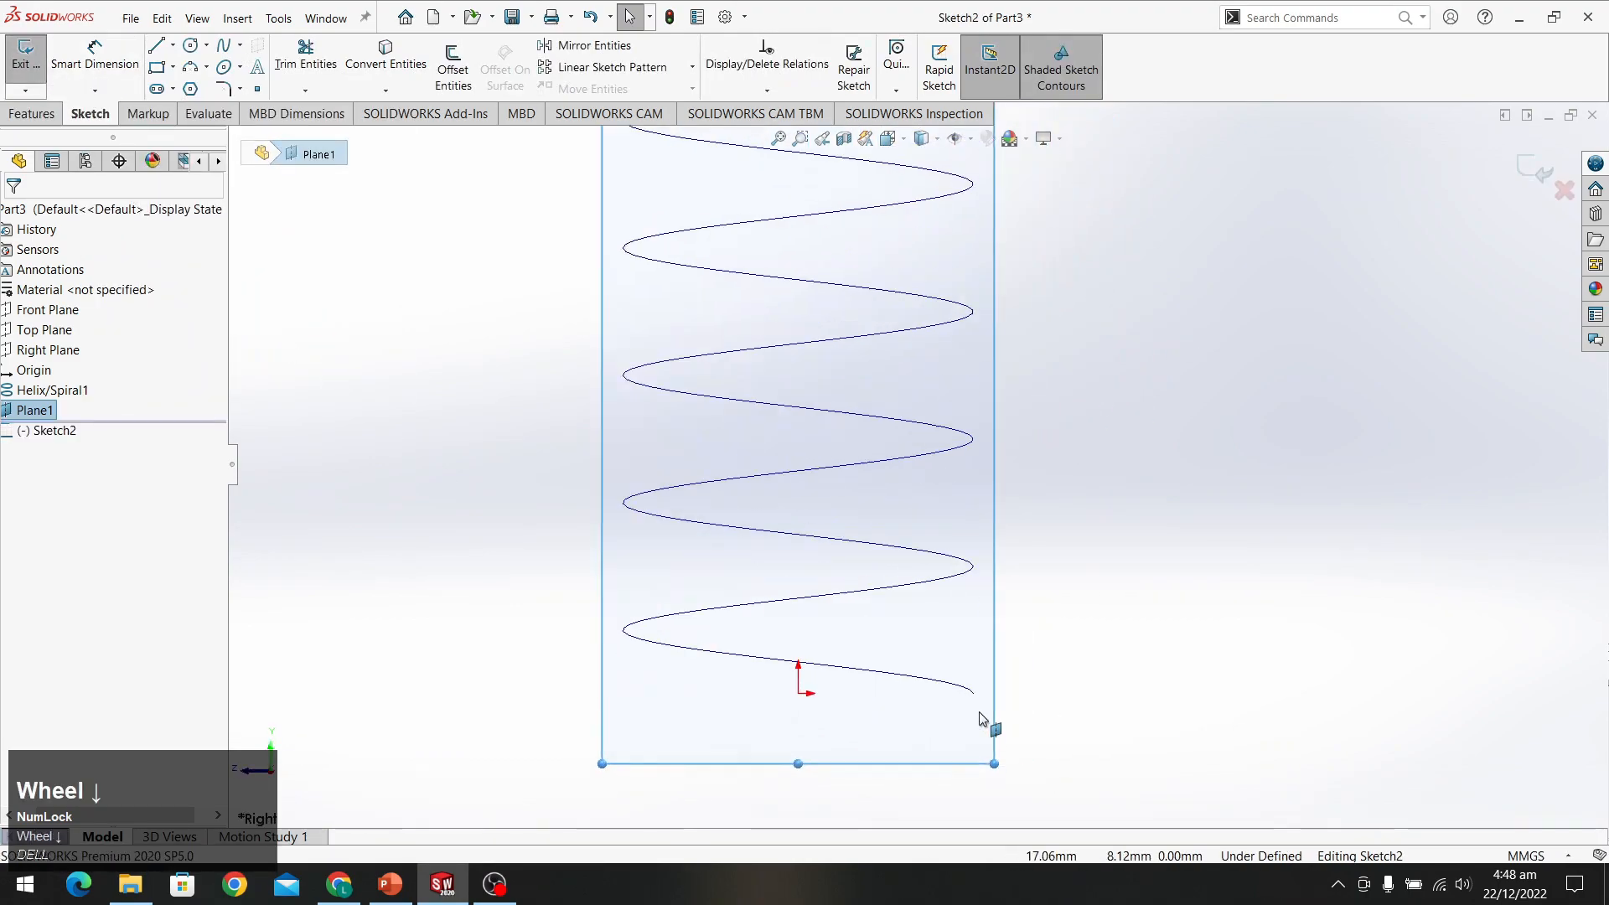
scroll(961, 595, "down", 5)
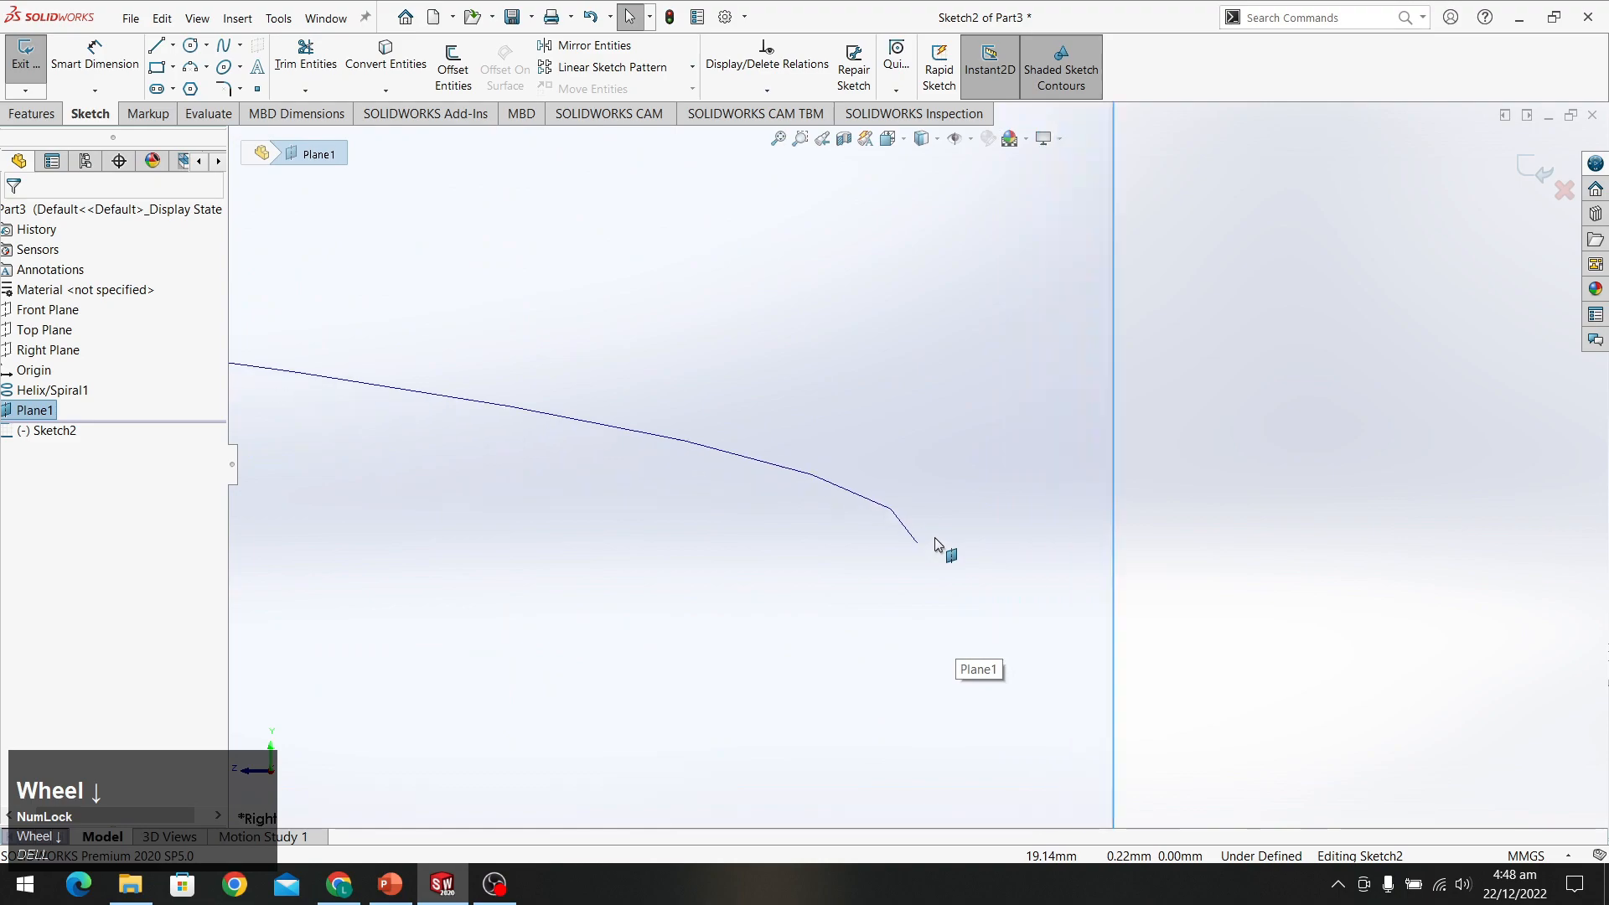
scroll(935, 539, "down", 2)
scroll(935, 538, "up", 3)
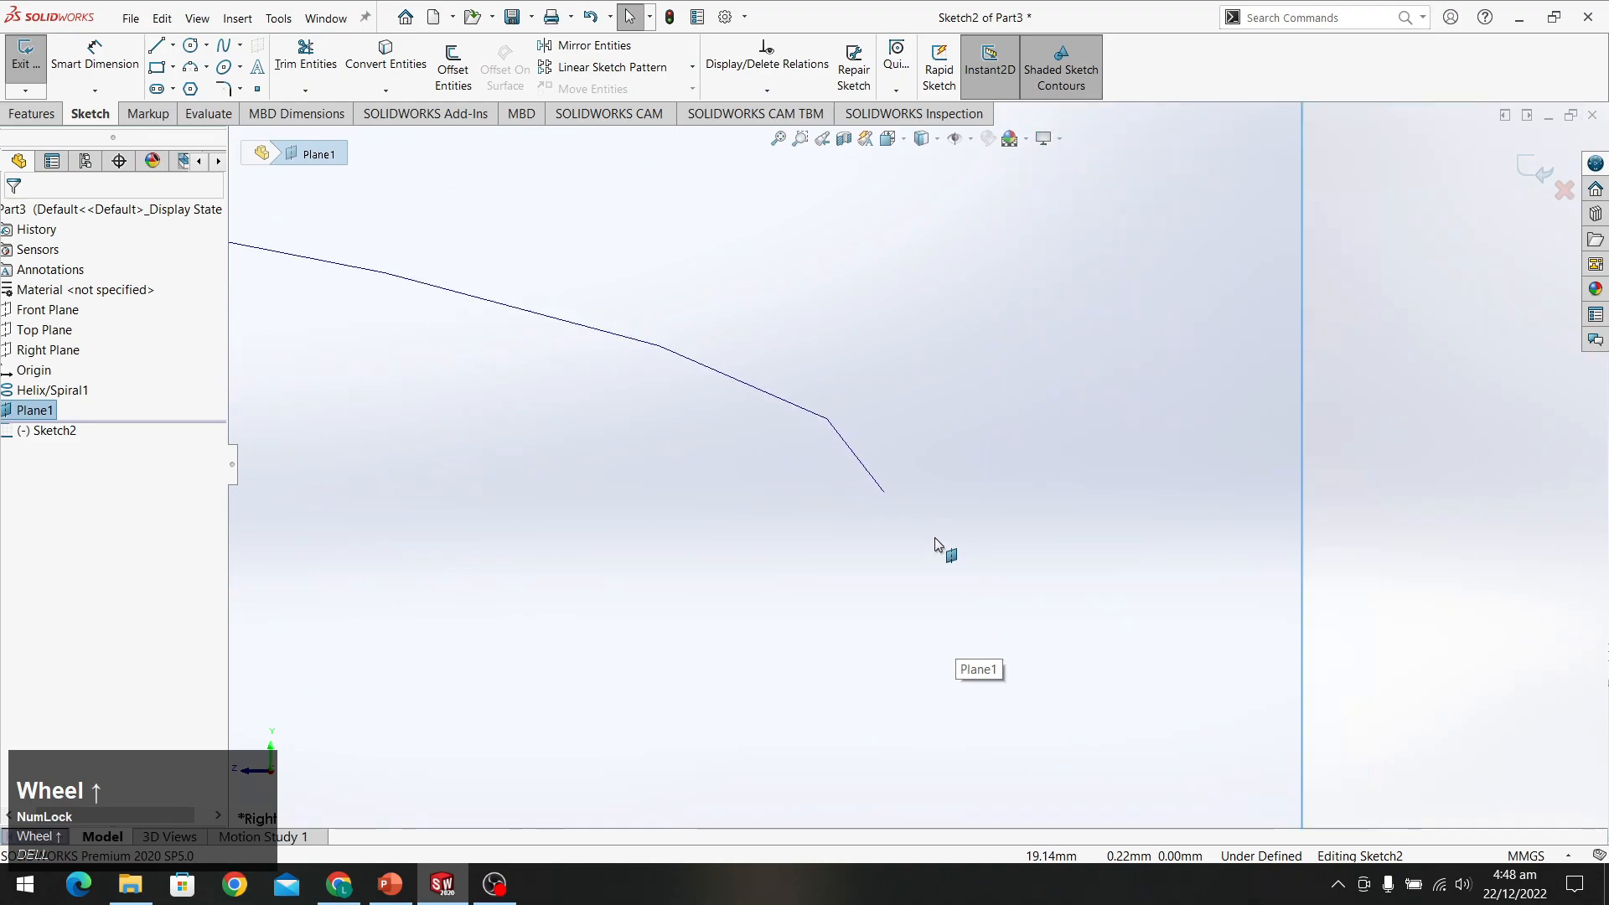
left_click(883, 490)
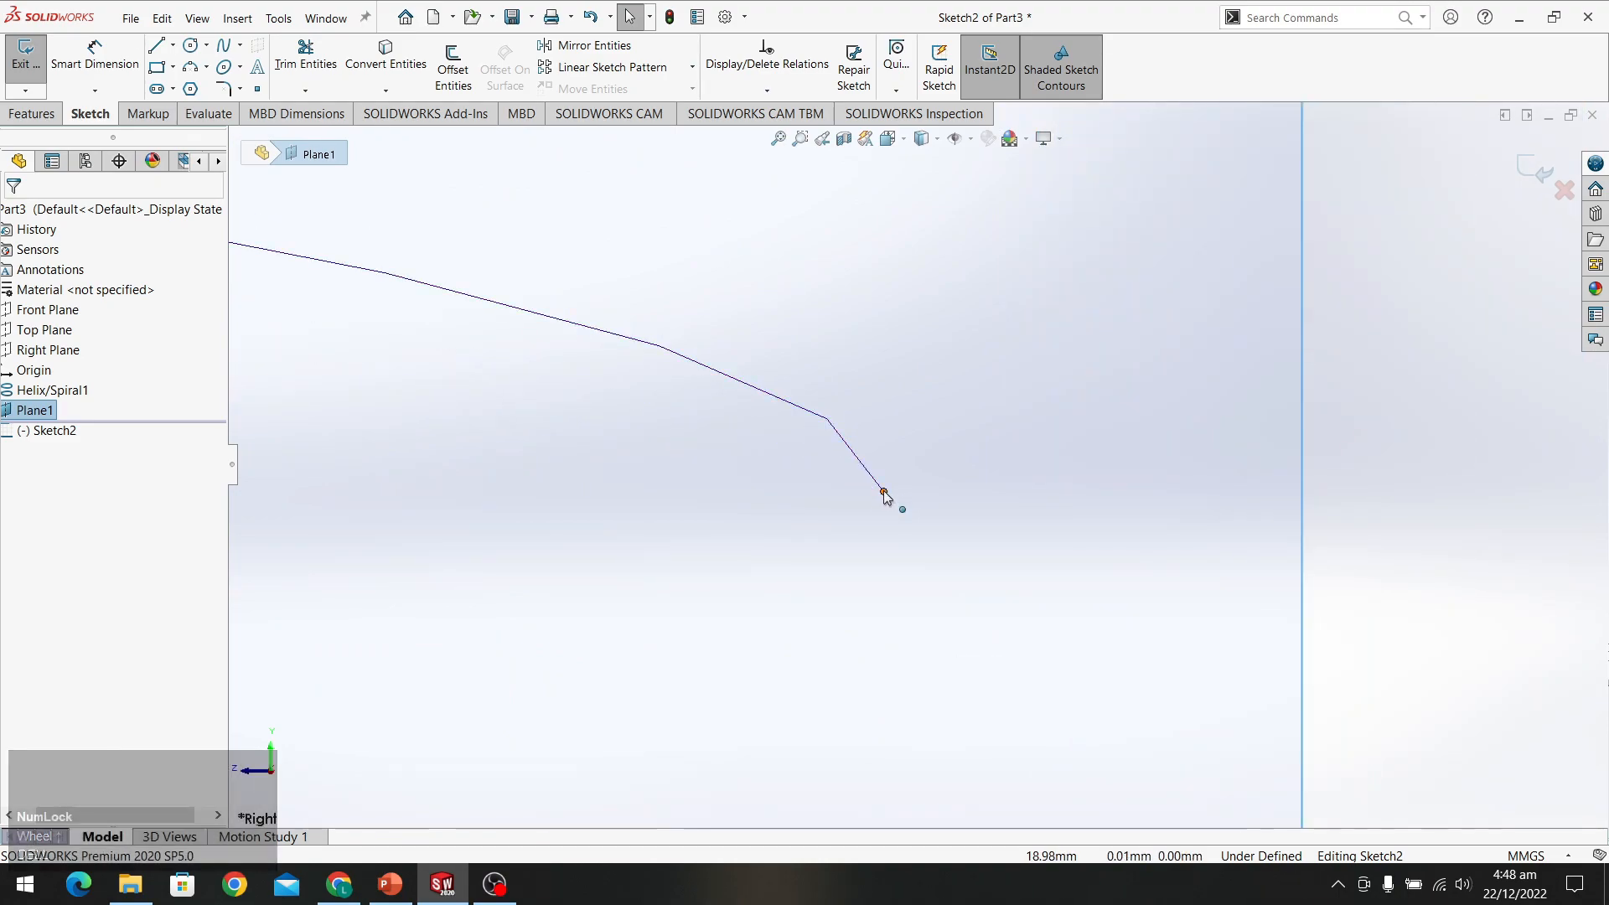
left_click(334, 403)
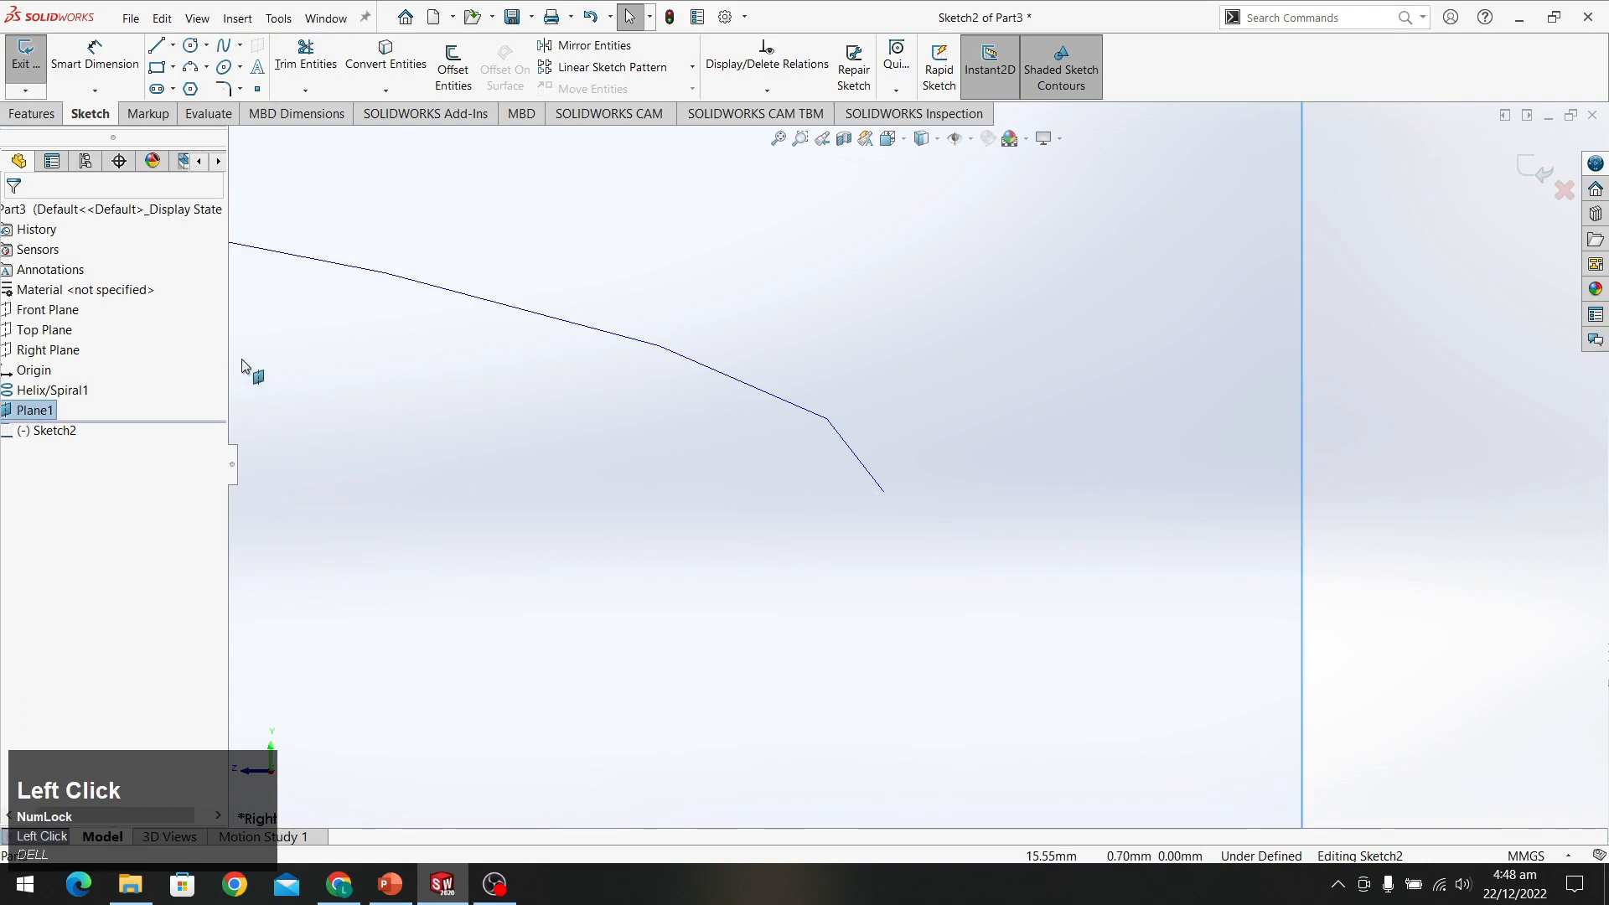
left_click(191, 45)
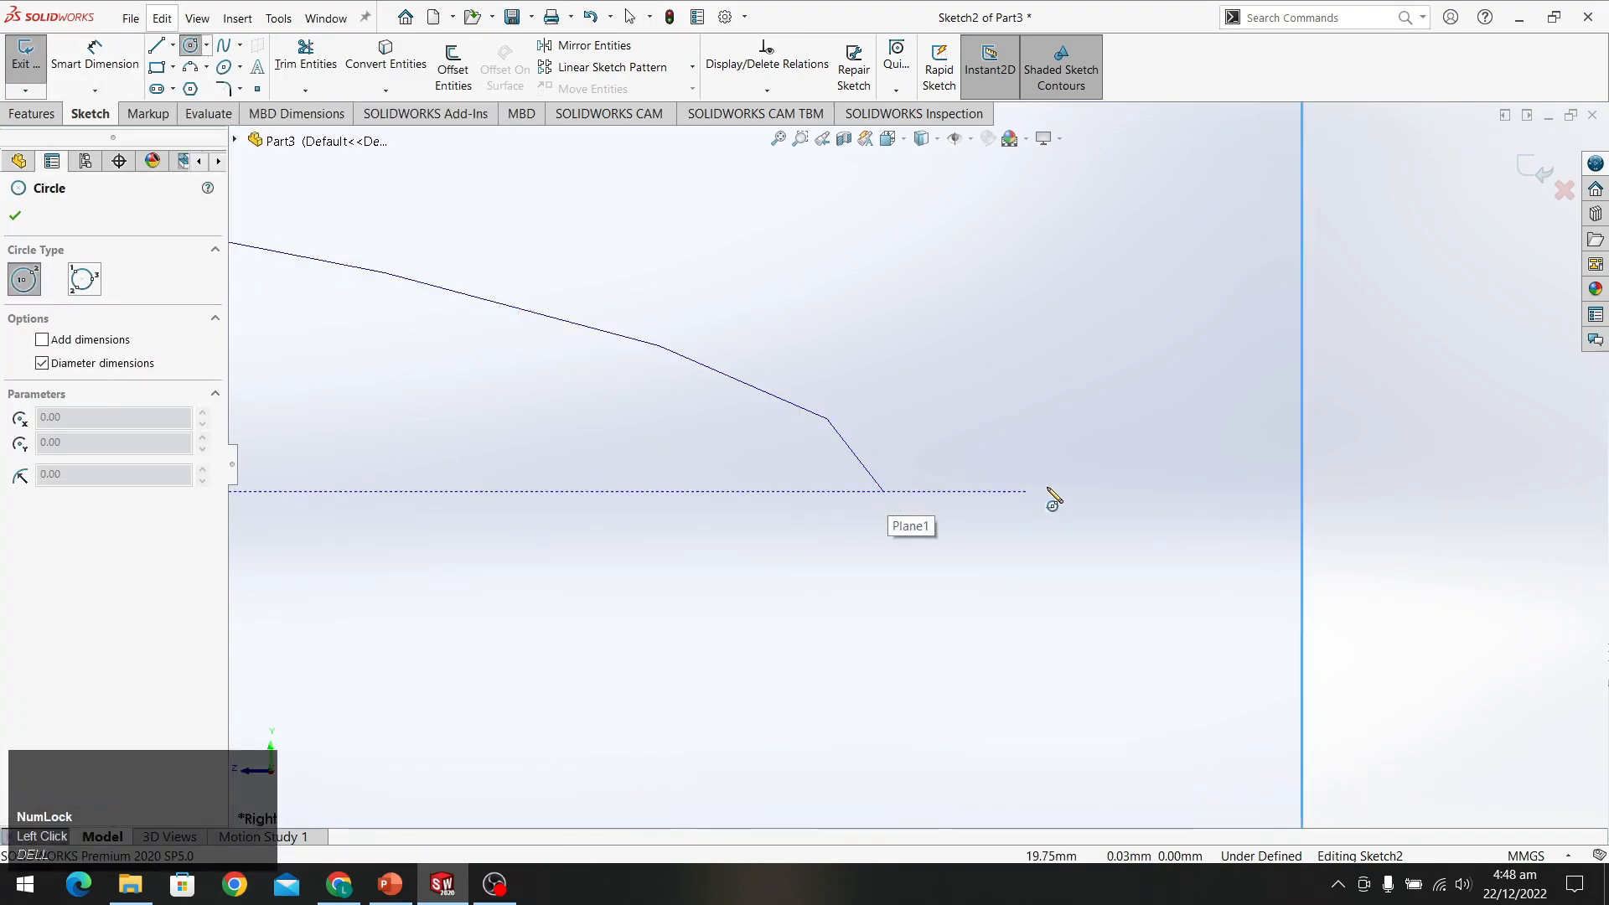
left_click(1165, 491)
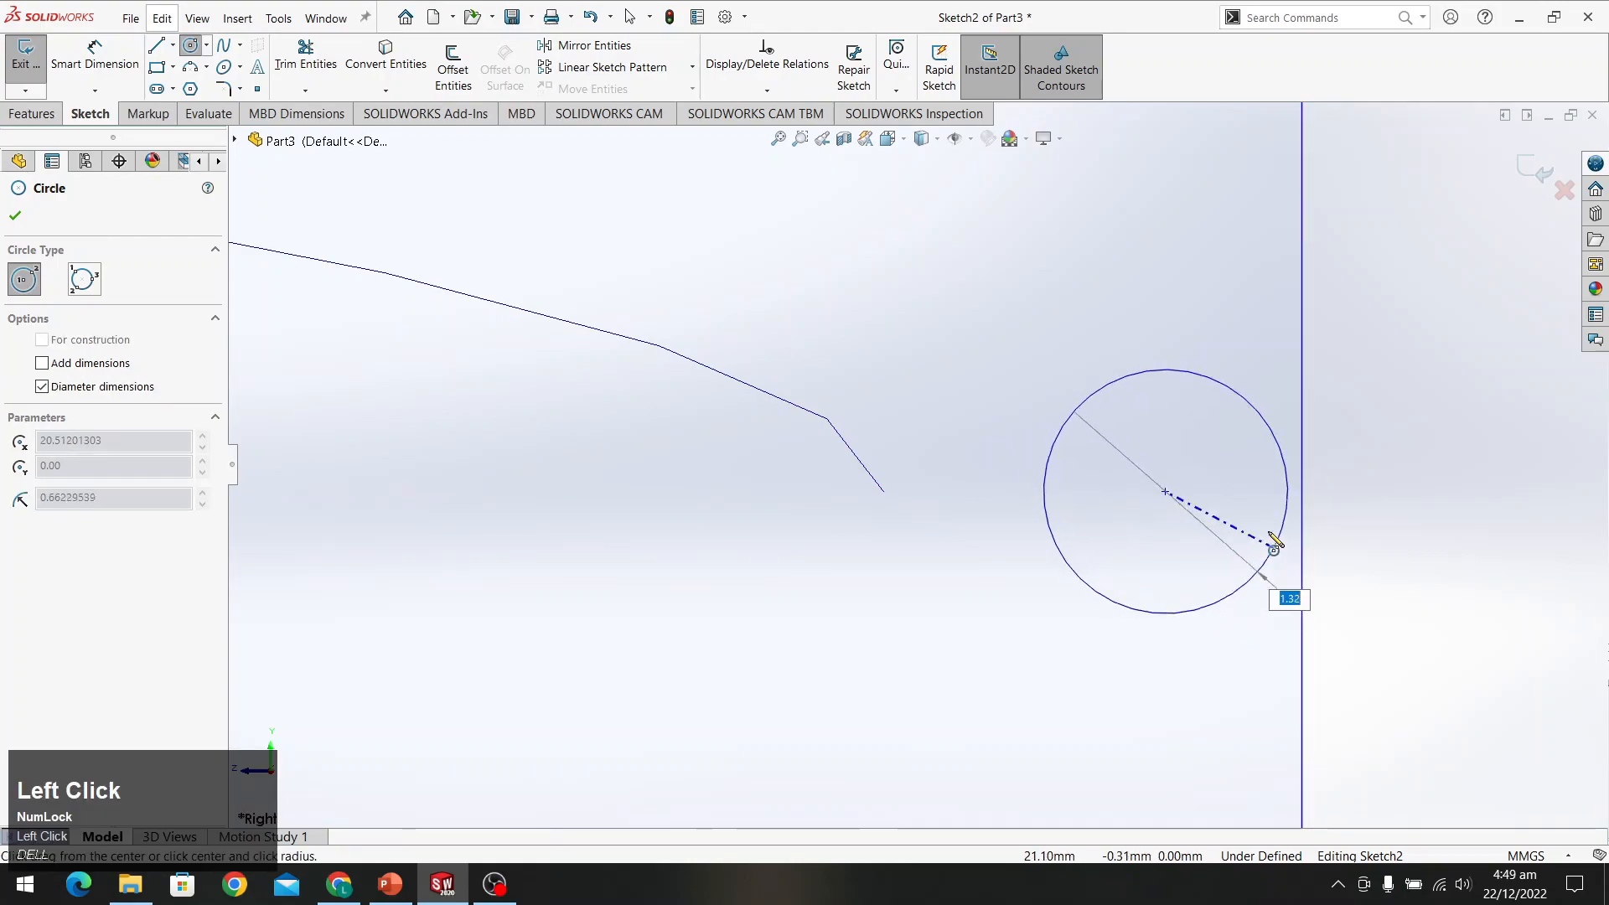
left_click(1287, 517)
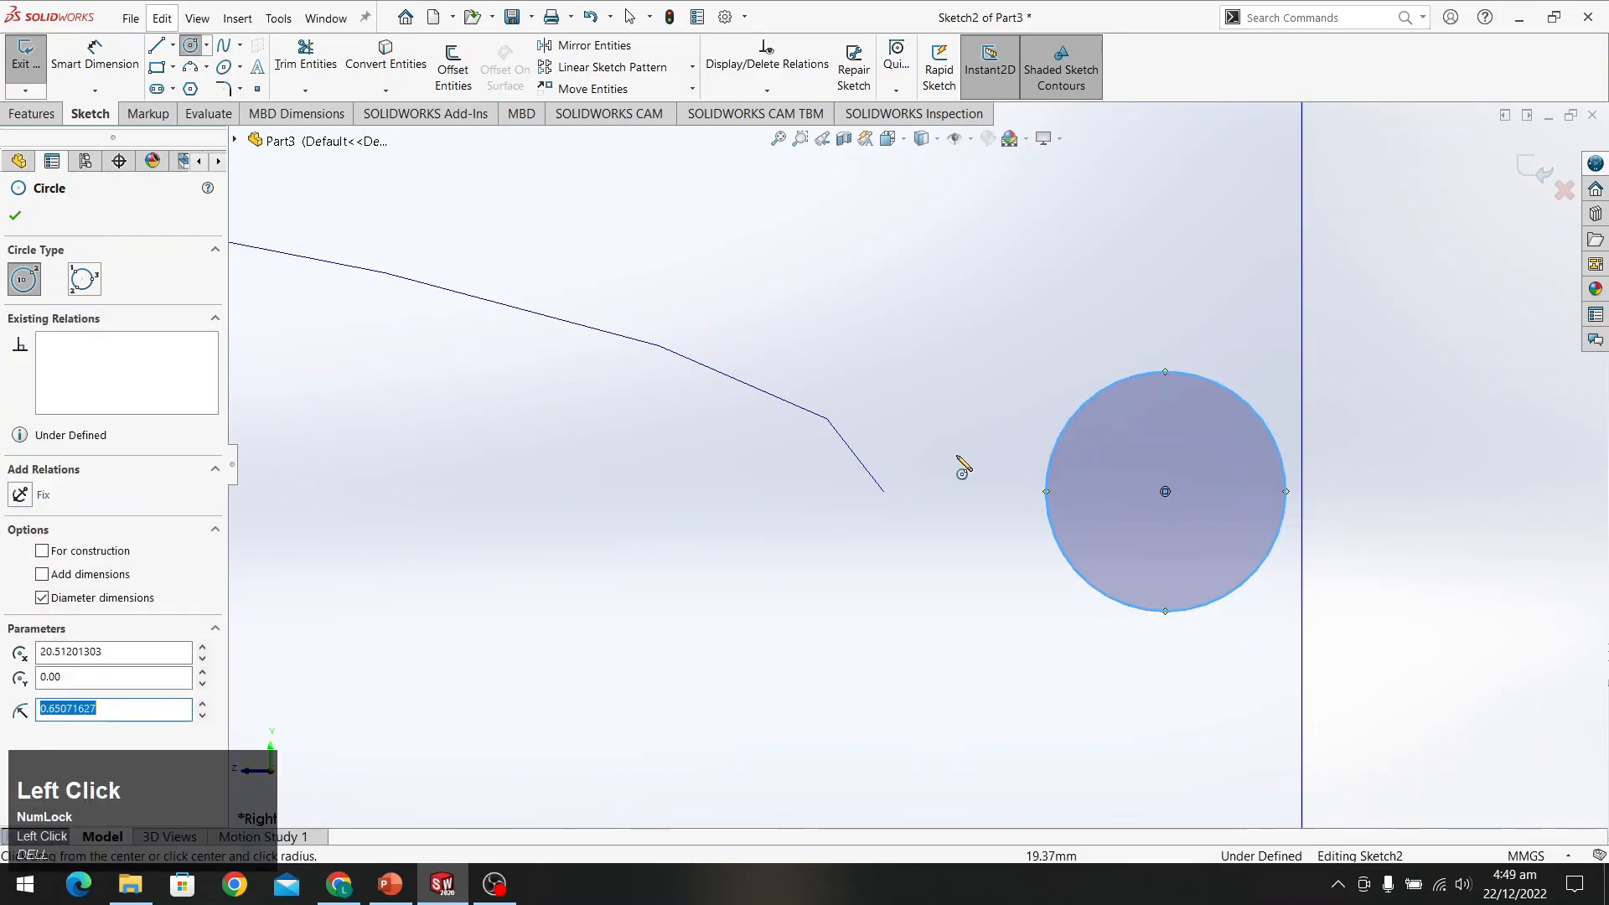
left_click(14, 215)
Dimension the circle's diameter to 9.49 mm
left_click(98, 52)
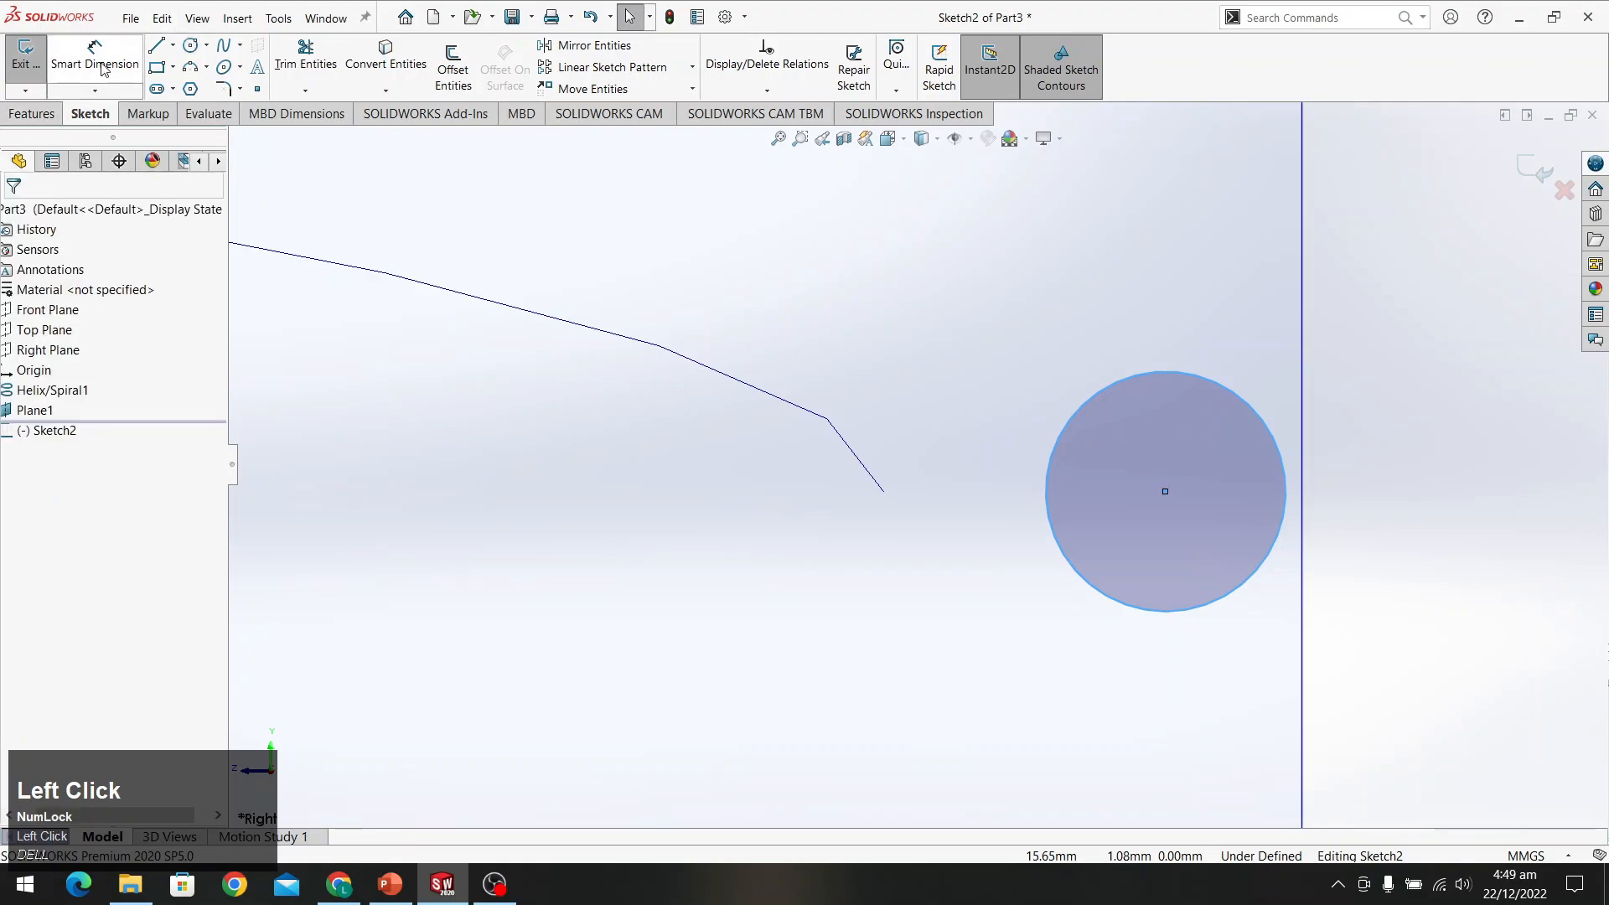
left_click(1113, 380)
left_click(963, 331)
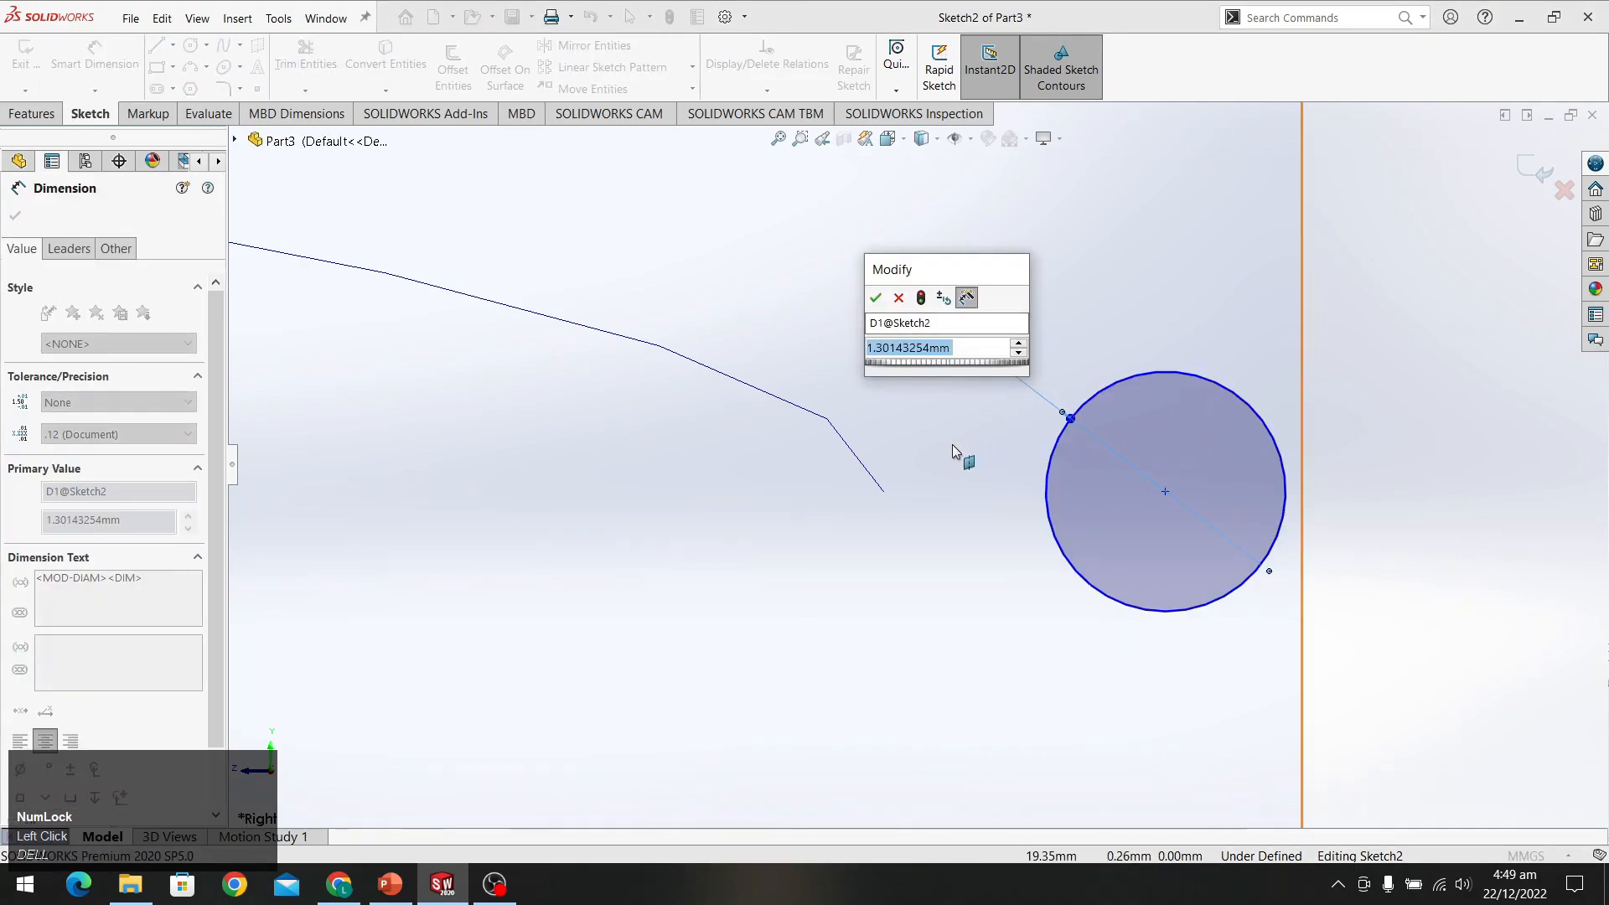
type("9.49")
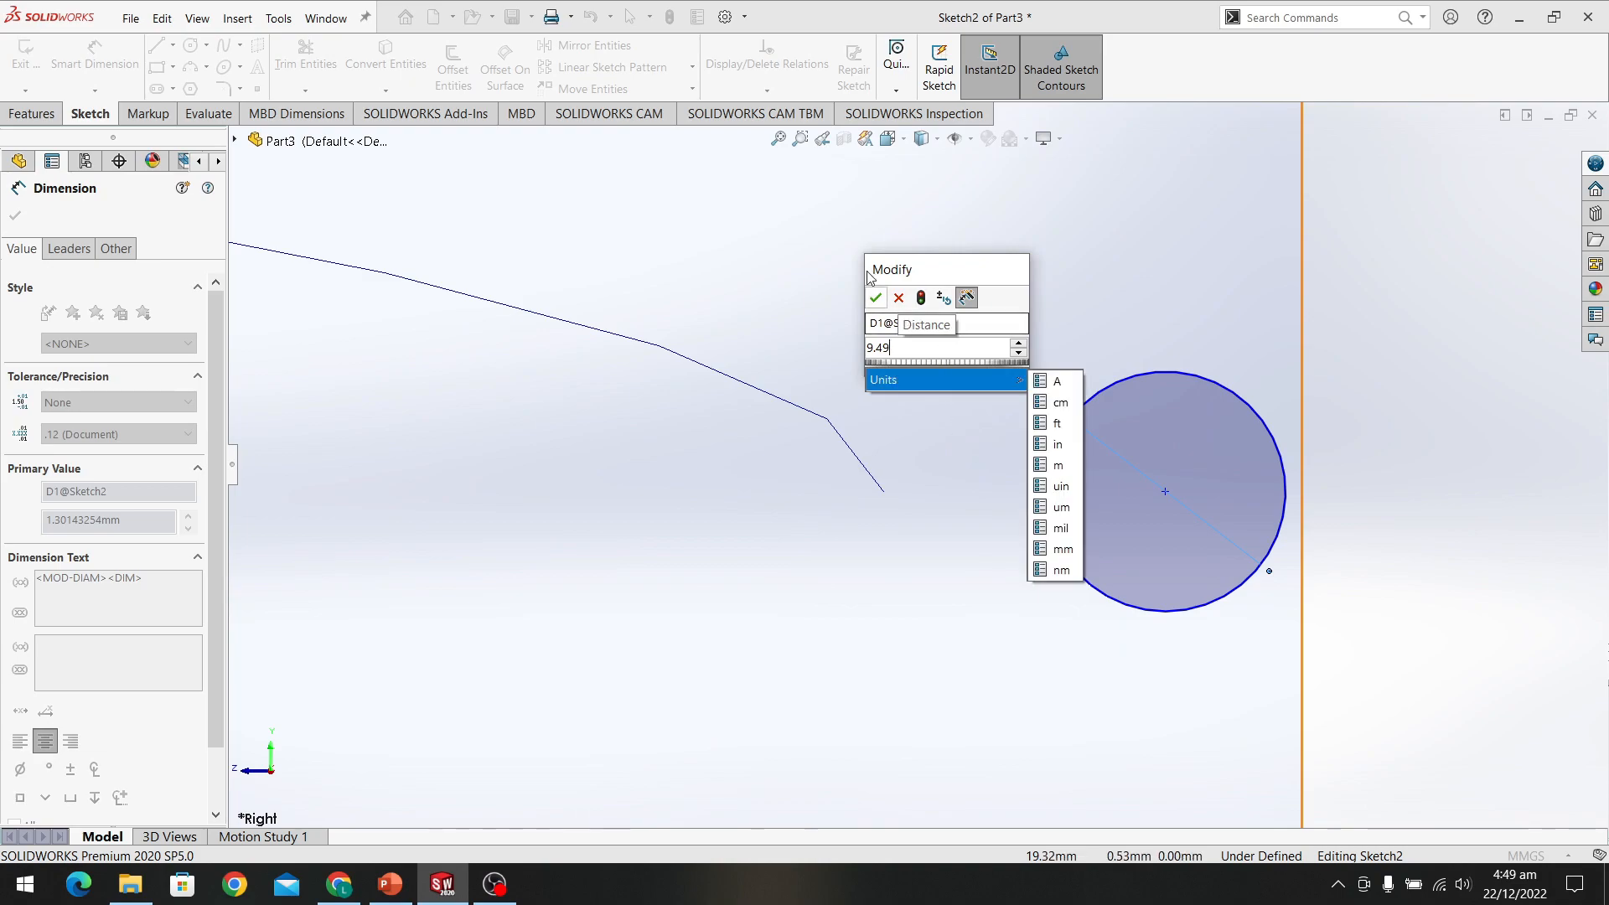
left_click(875, 297)
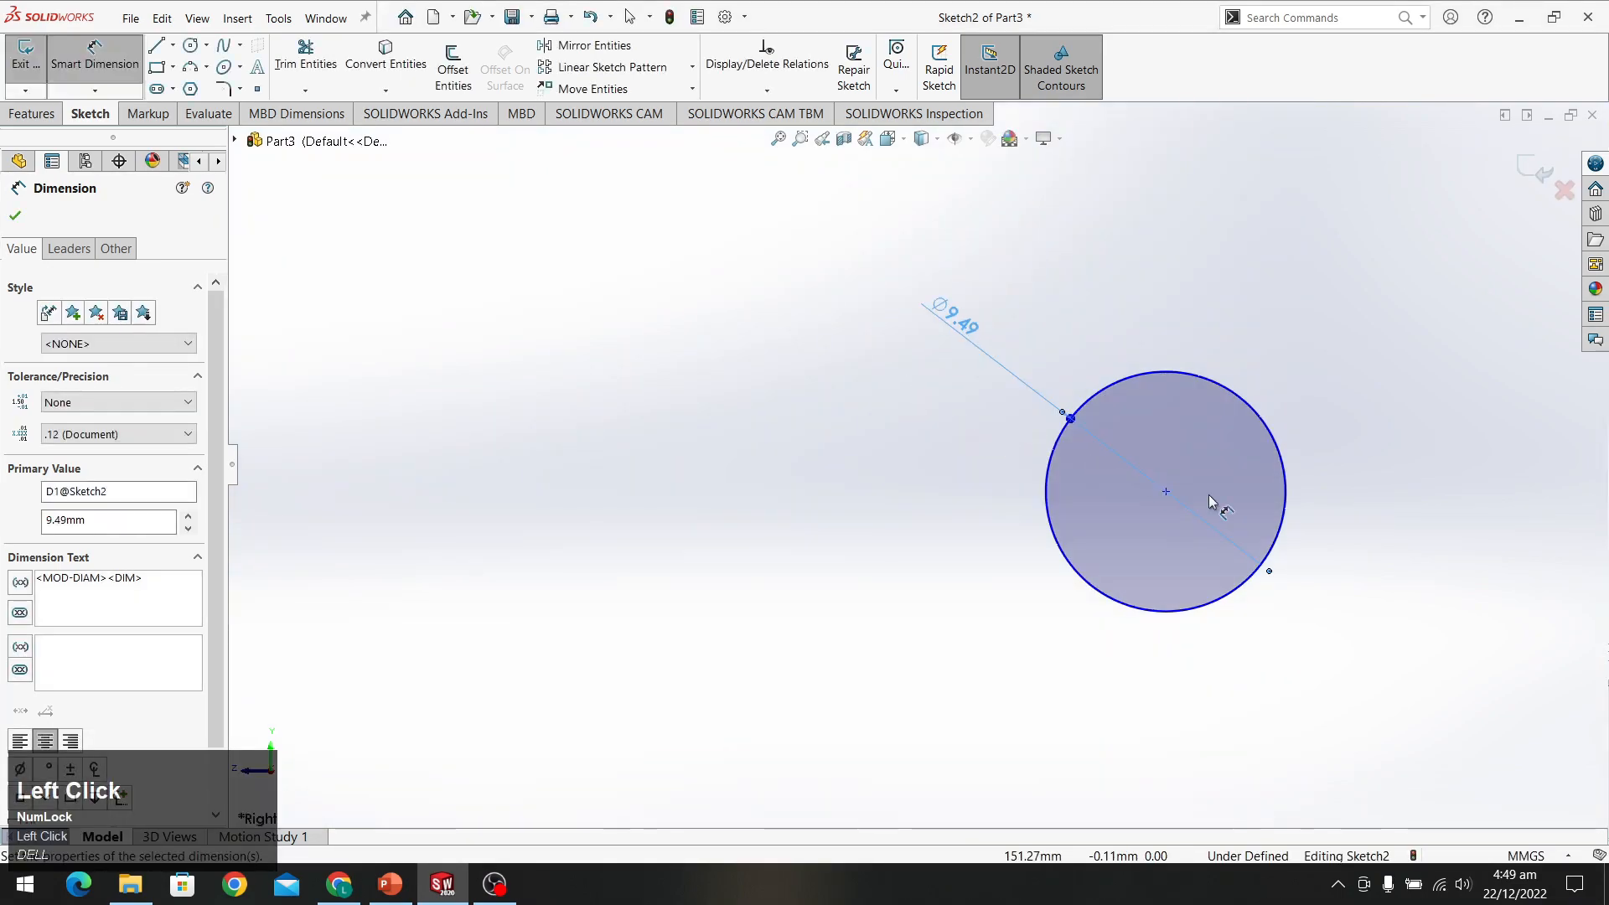
scroll(1073, 469, "down", 2)
scroll(1063, 452, "up", 8)
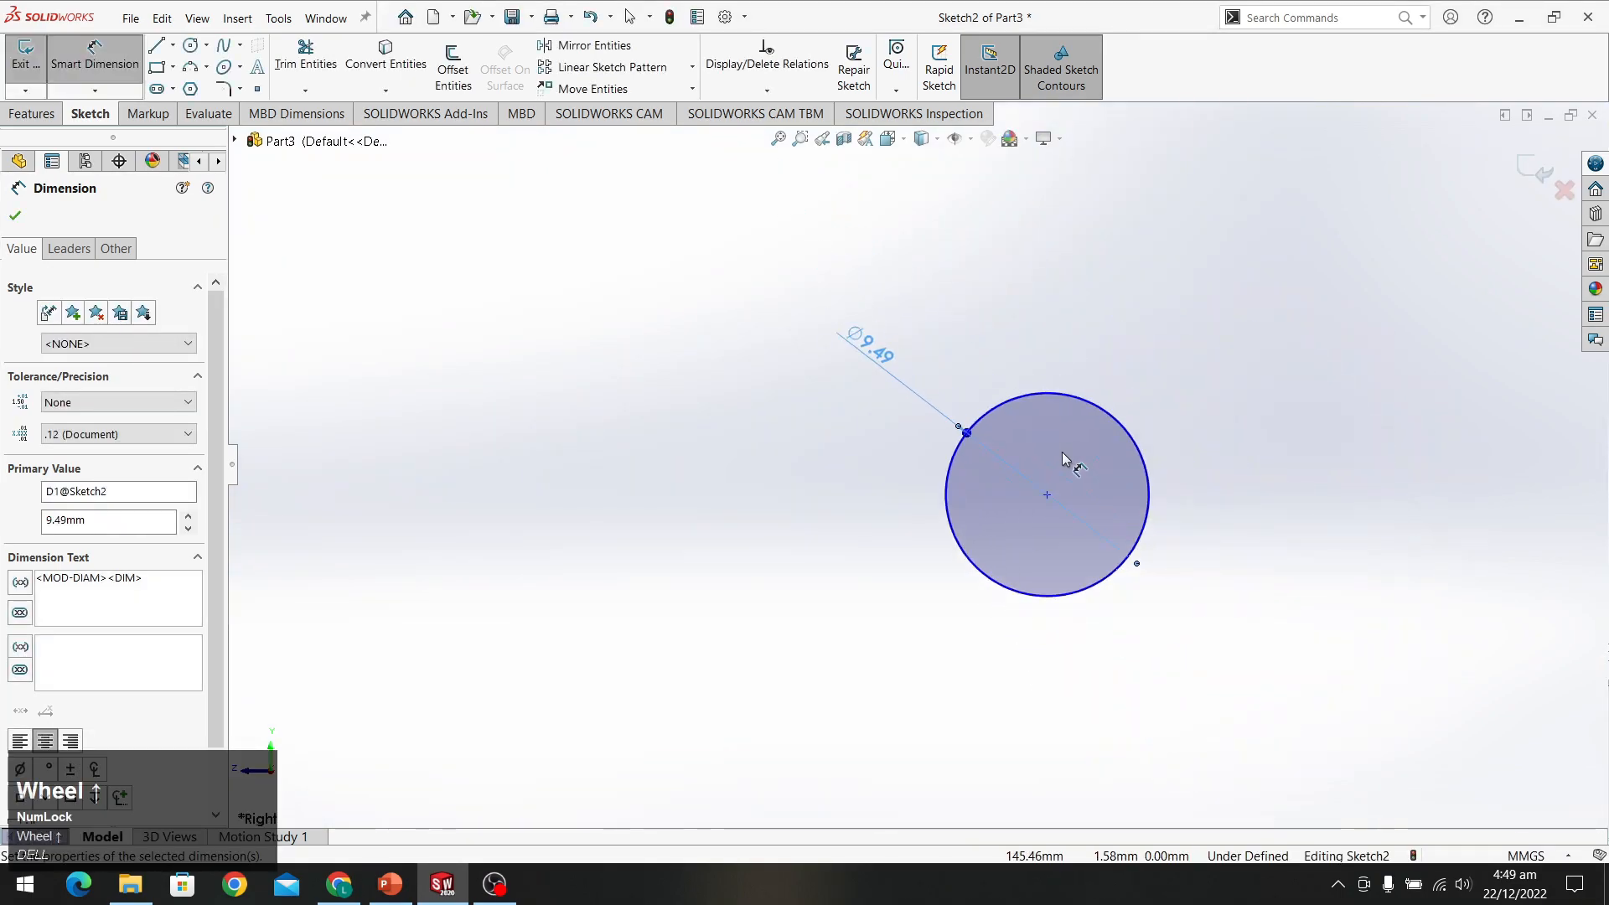
scroll(405, 492, "down", 5)
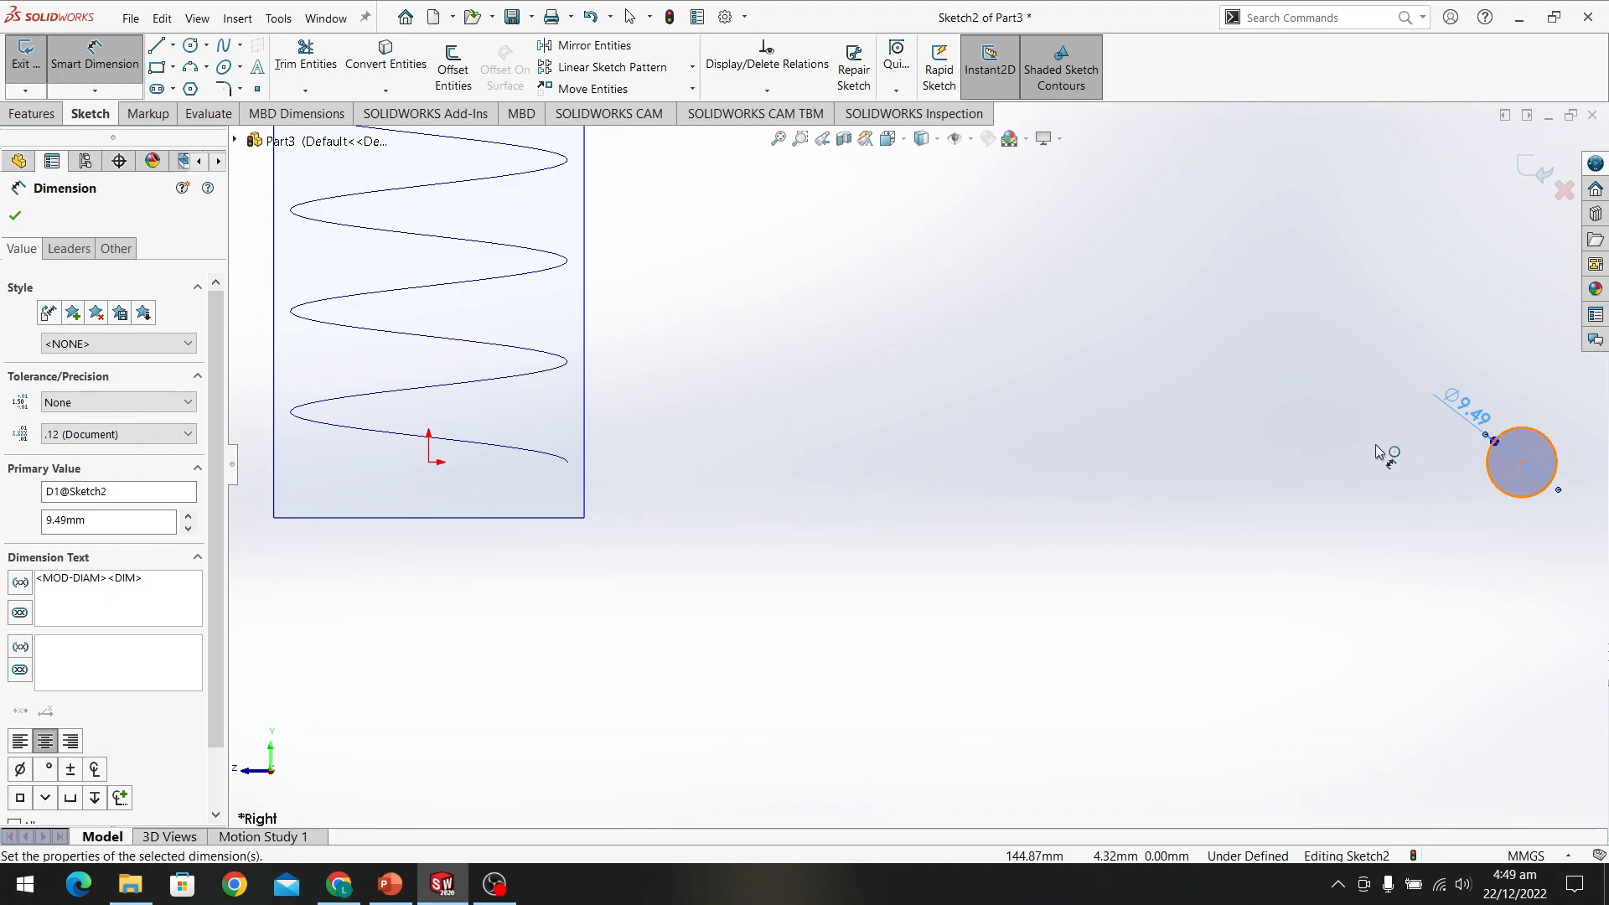
key("Escape")
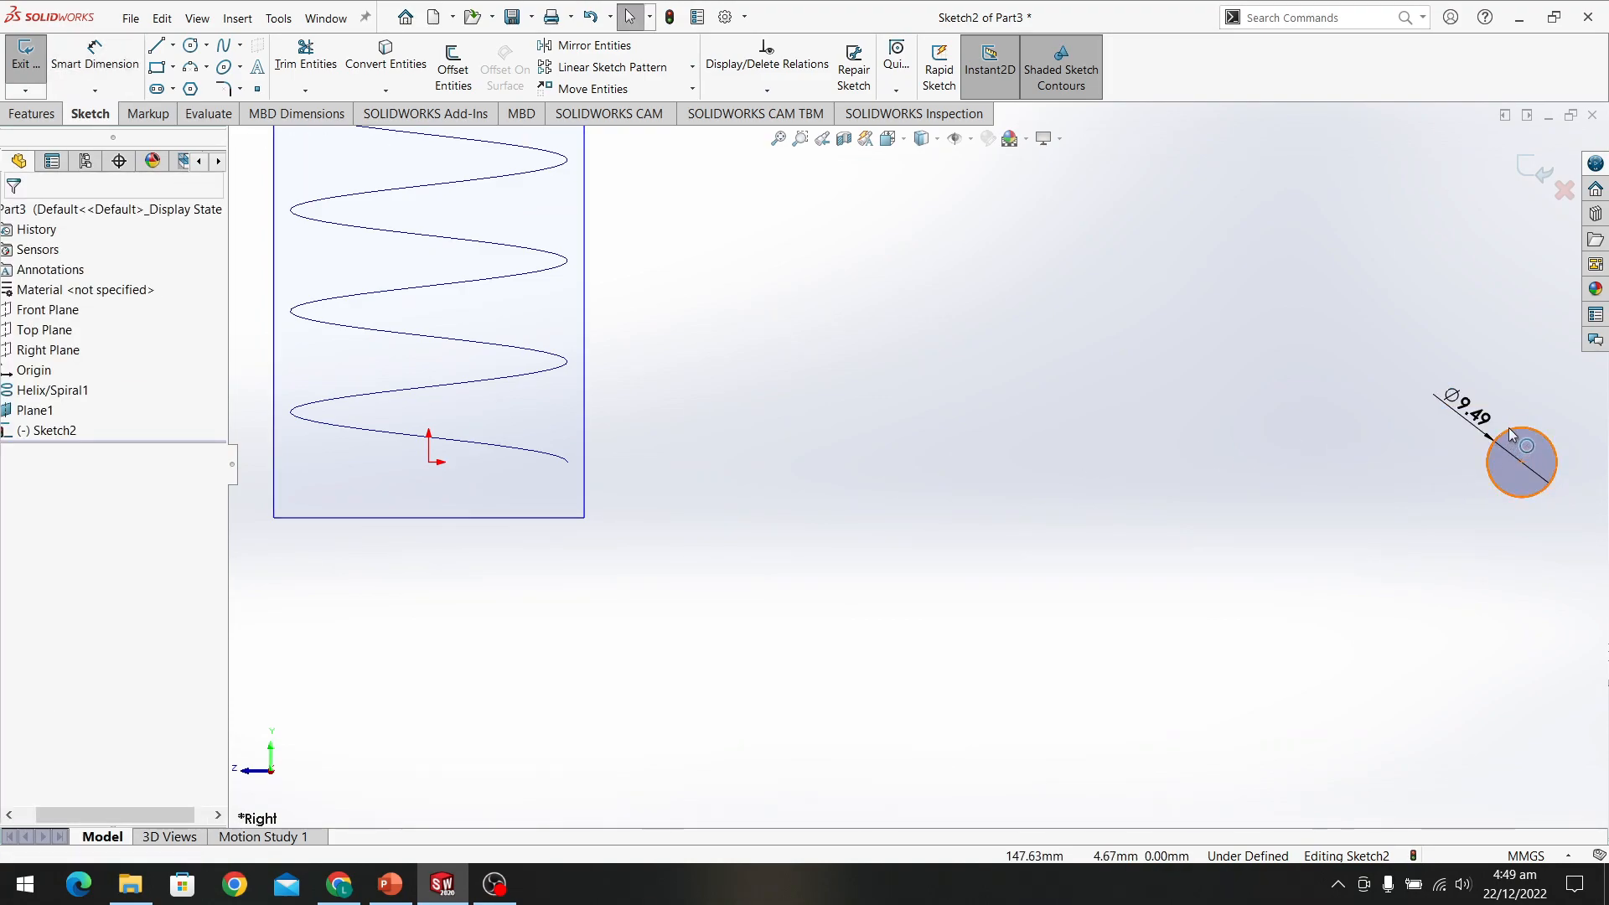
Move the circle close to the helix's lower end, with its centre at about X 29.61 mm, Y 1.70 mm
left_click(1509, 435)
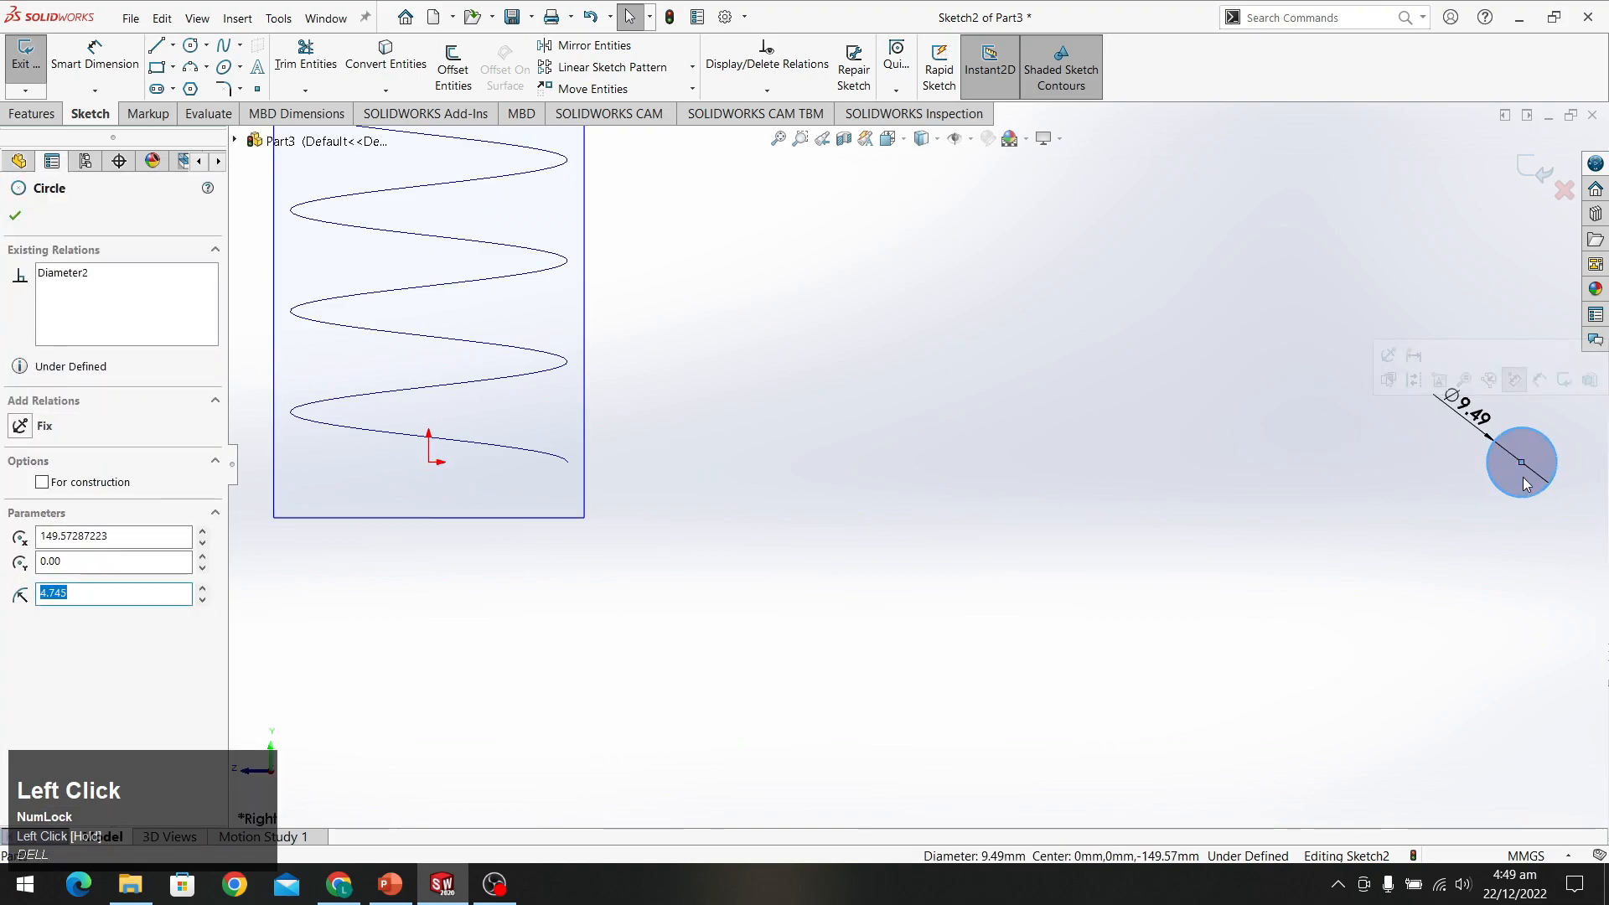
left_click_drag(1522, 466, 641, 463)
scroll(578, 459, "down", 5)
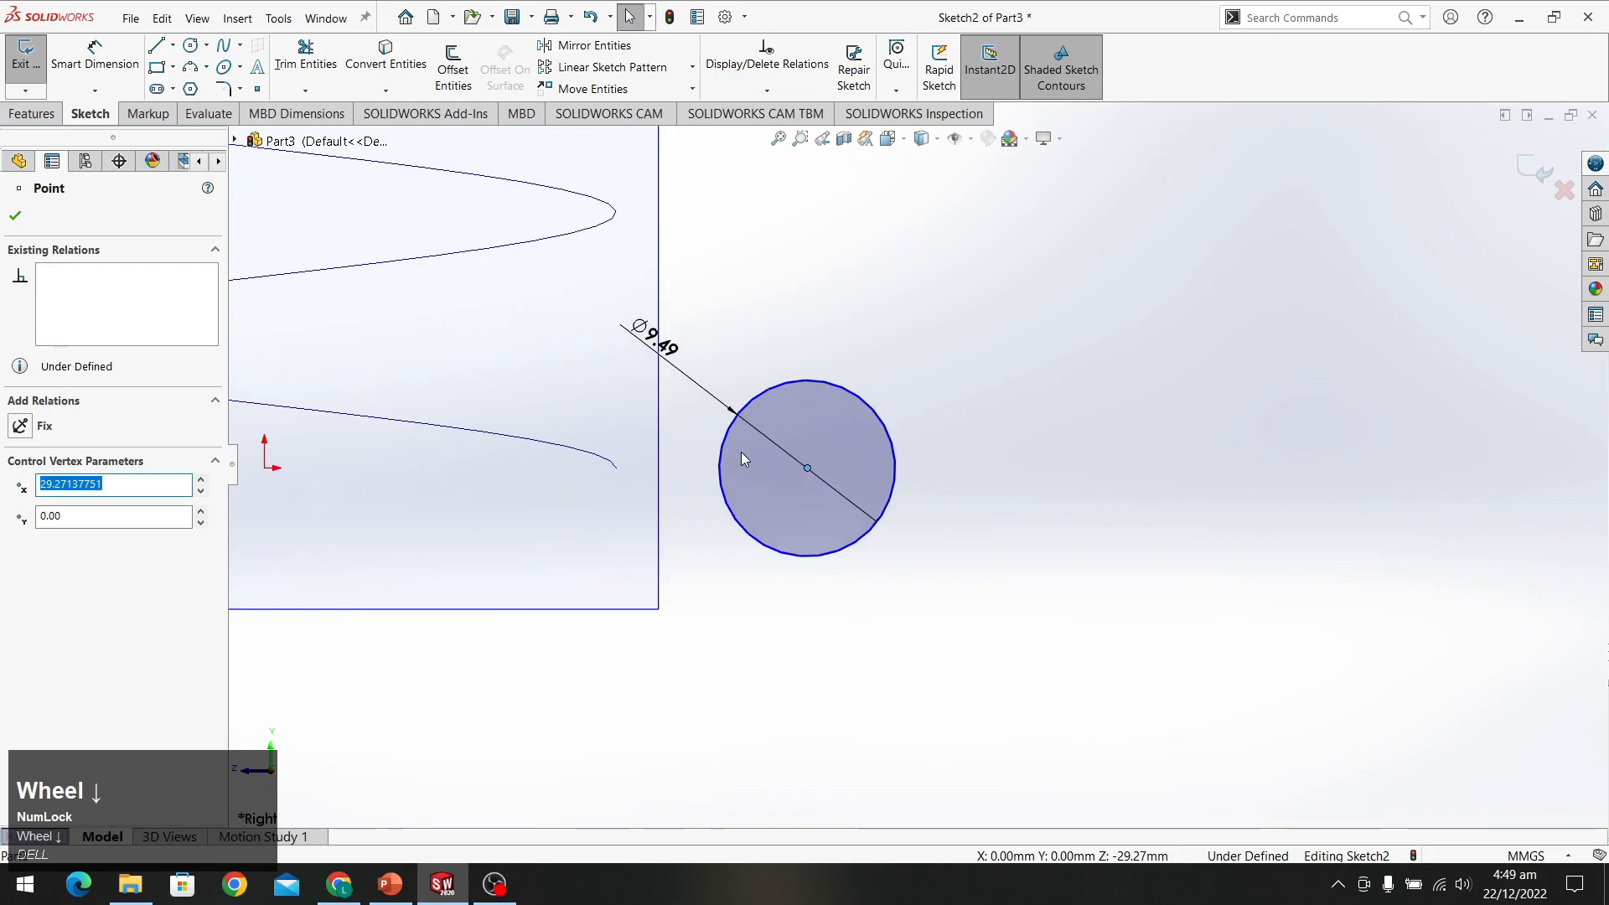
scroll(741, 457, "down", 1)
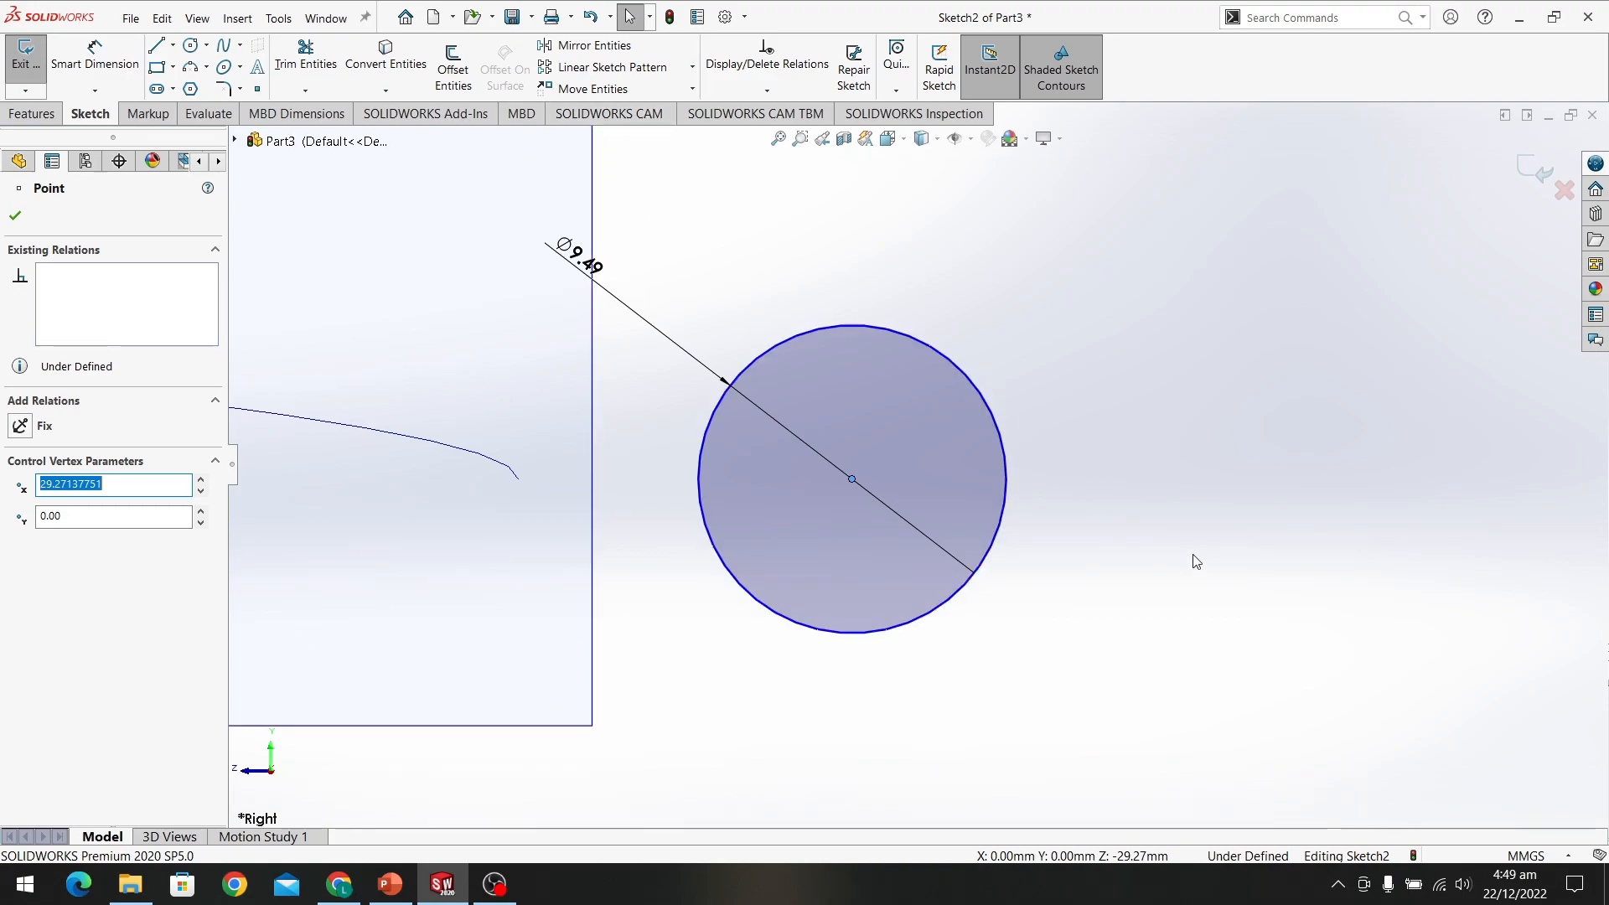
left_click_drag(917, 401, 927, 345)
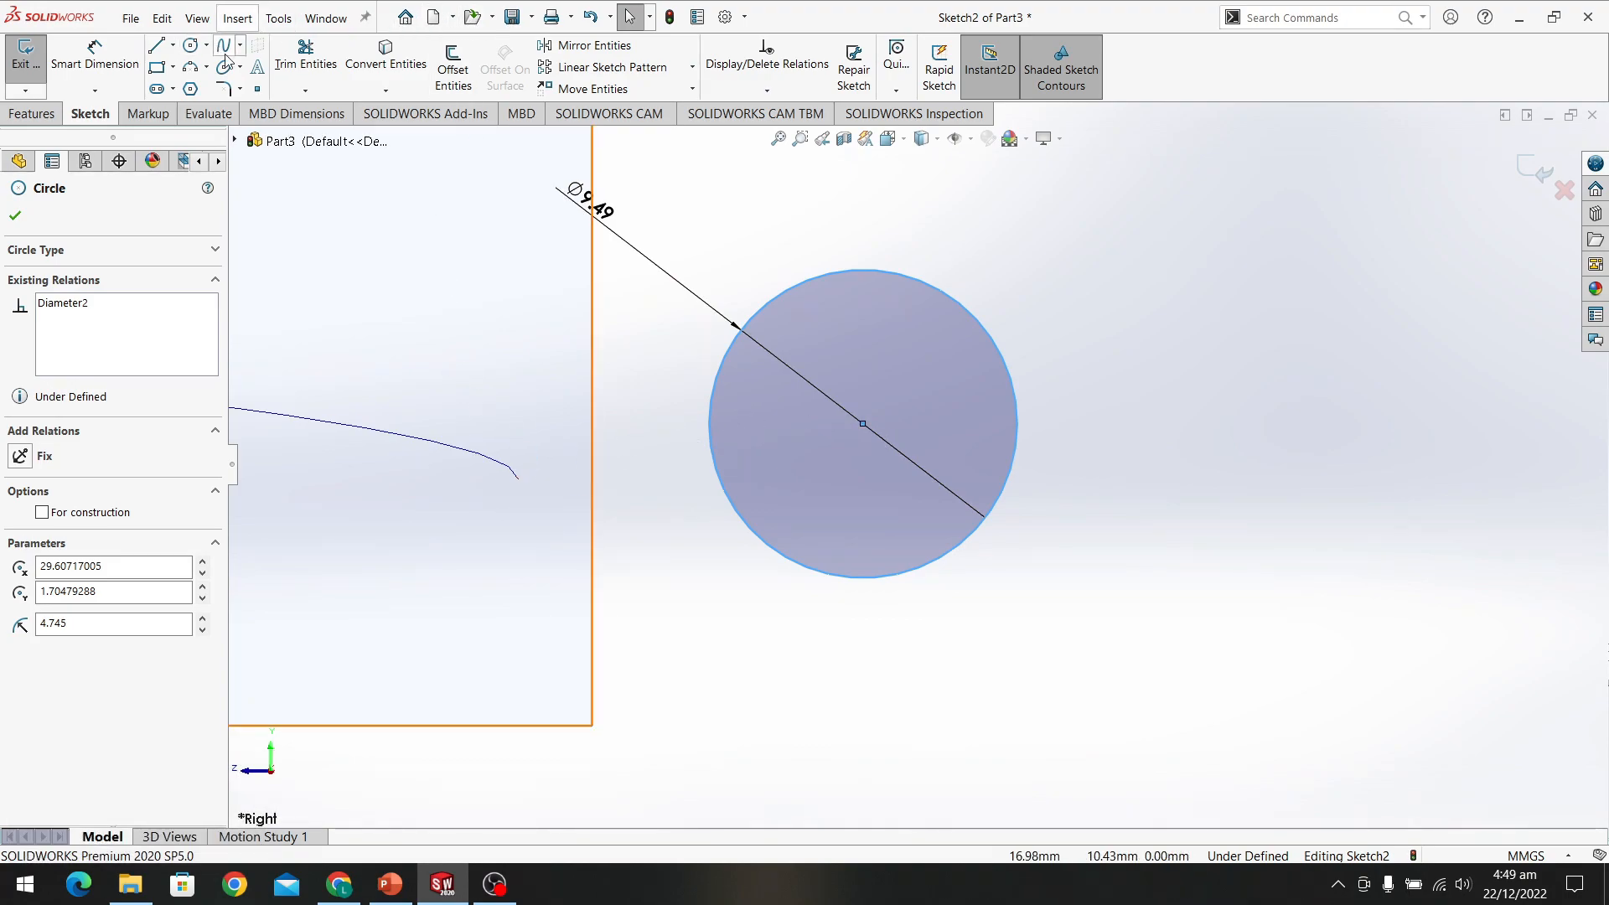
Try to dimension the distance between the helix's lower end and the circle's centre
left_click(105, 61)
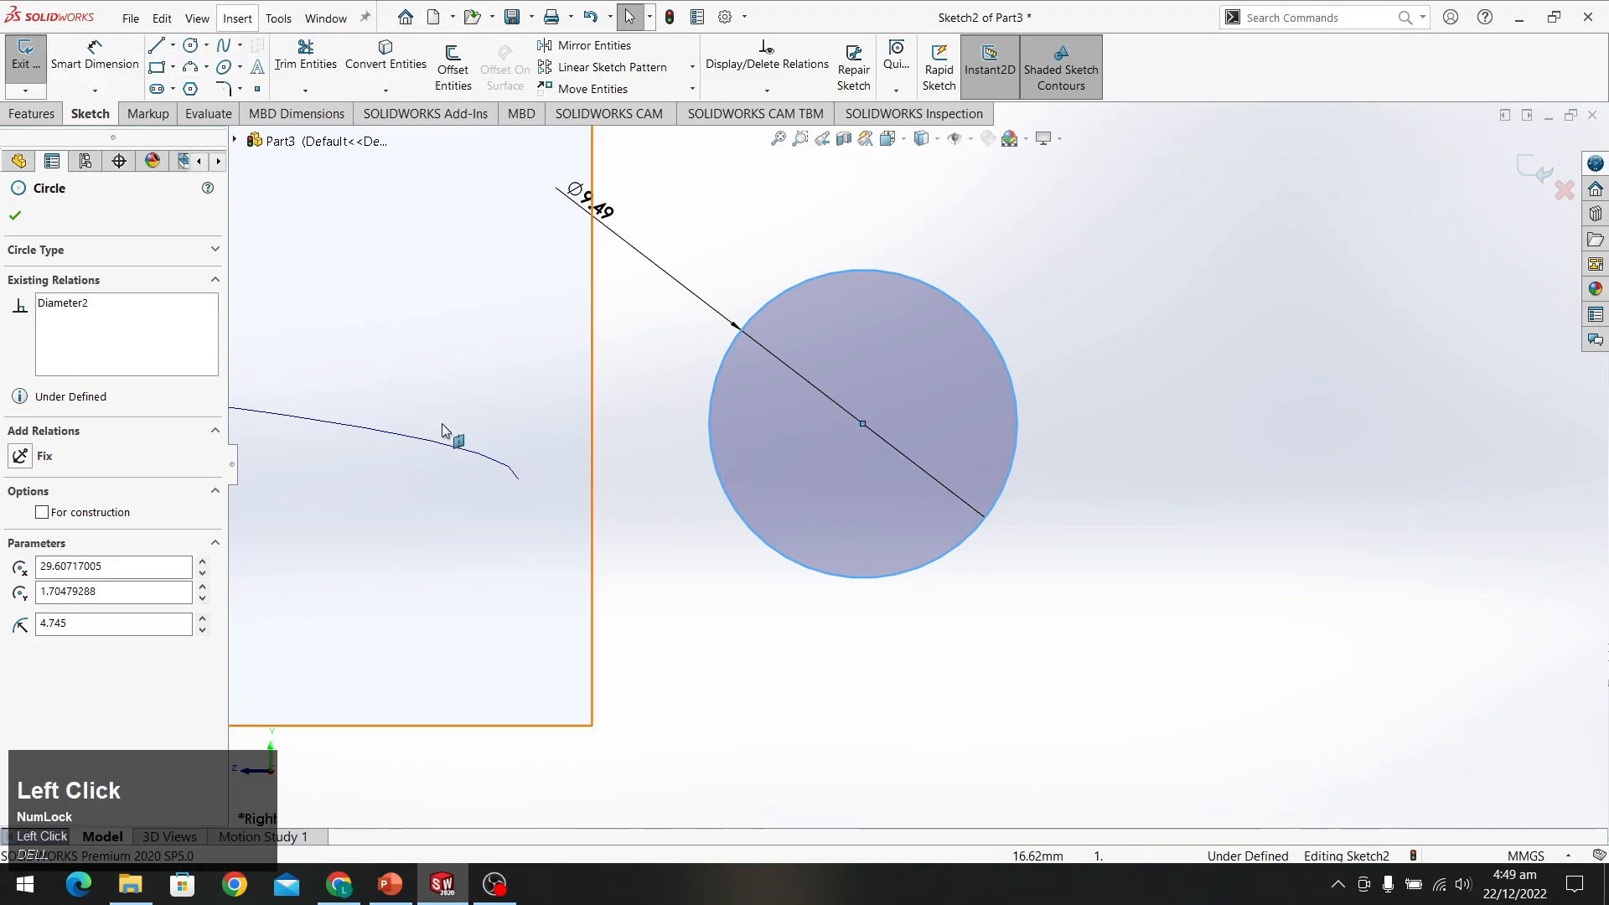
left_click(518, 479)
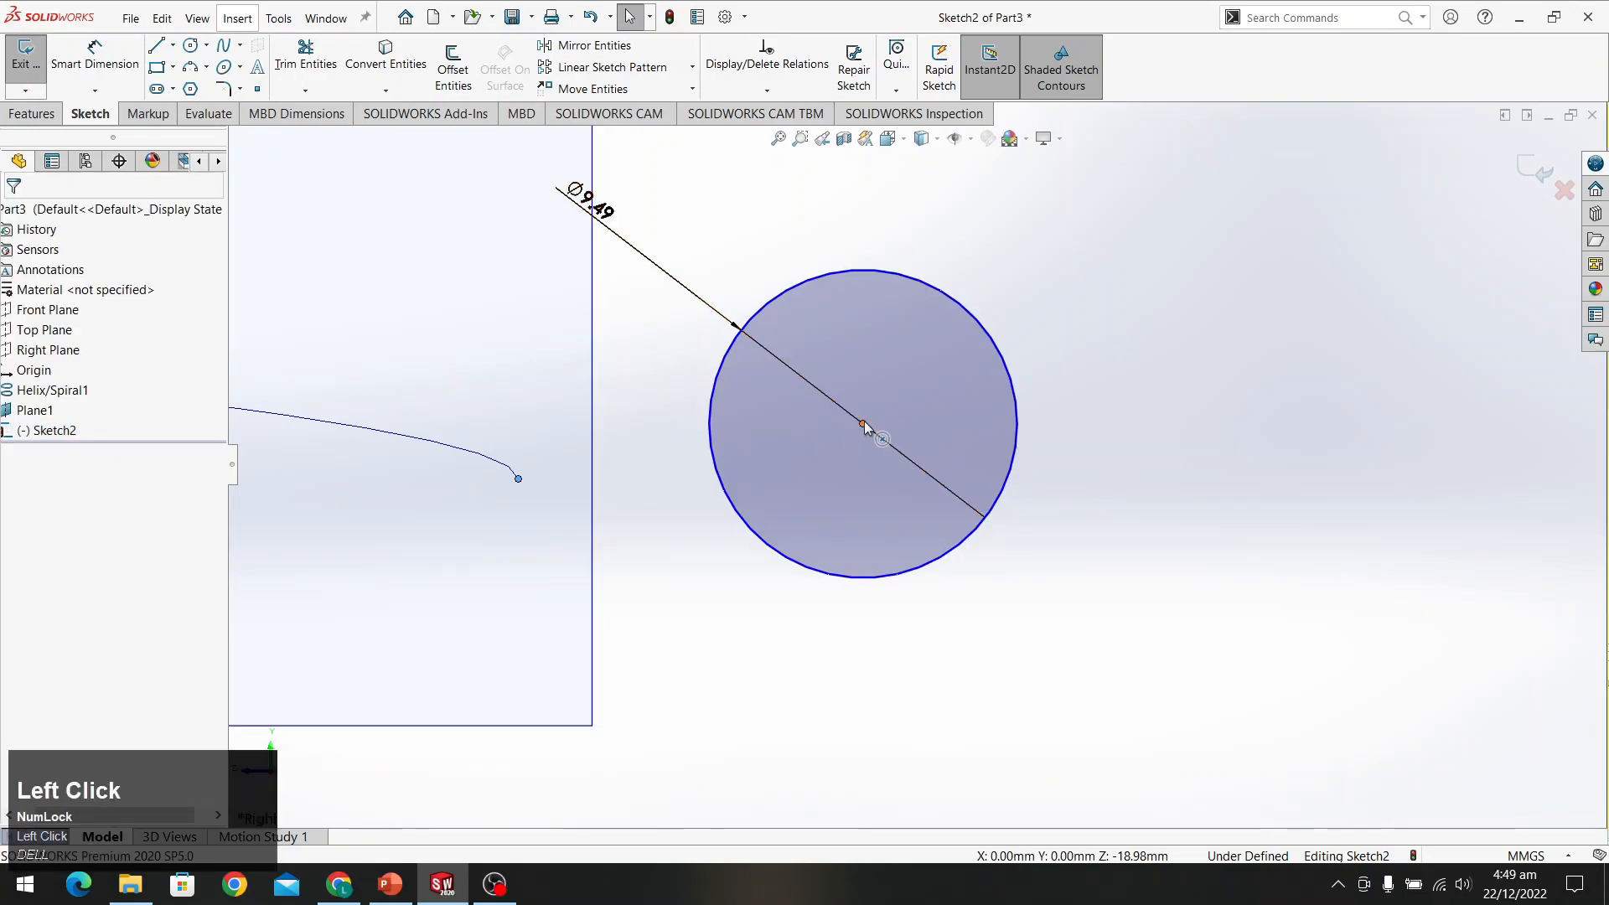
left_click(862, 424)
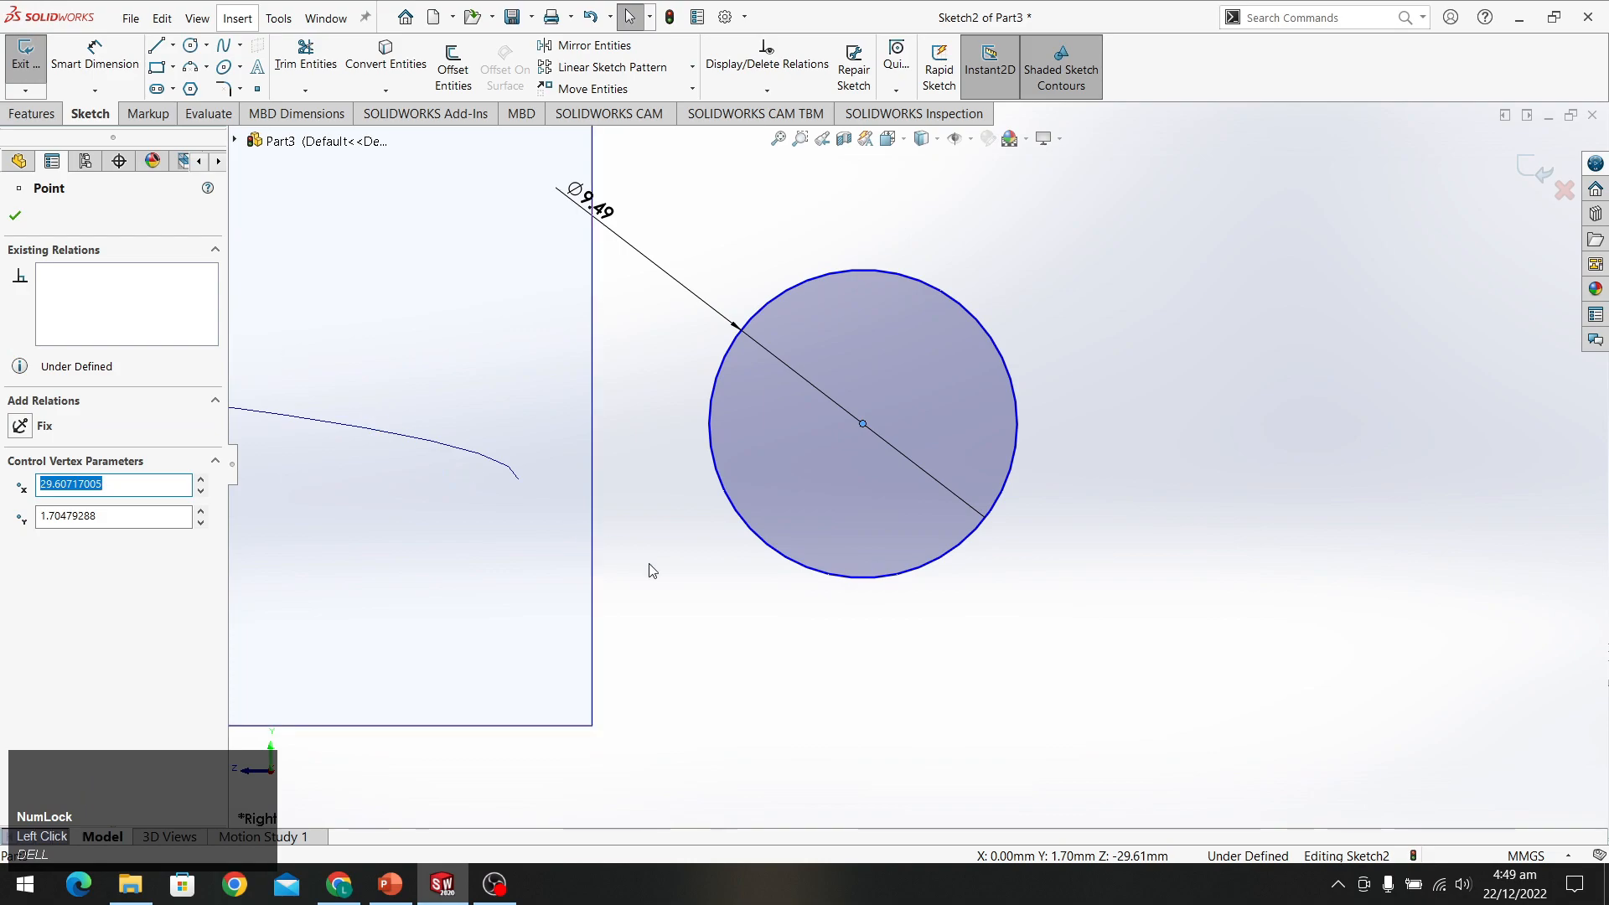
left_click(528, 484)
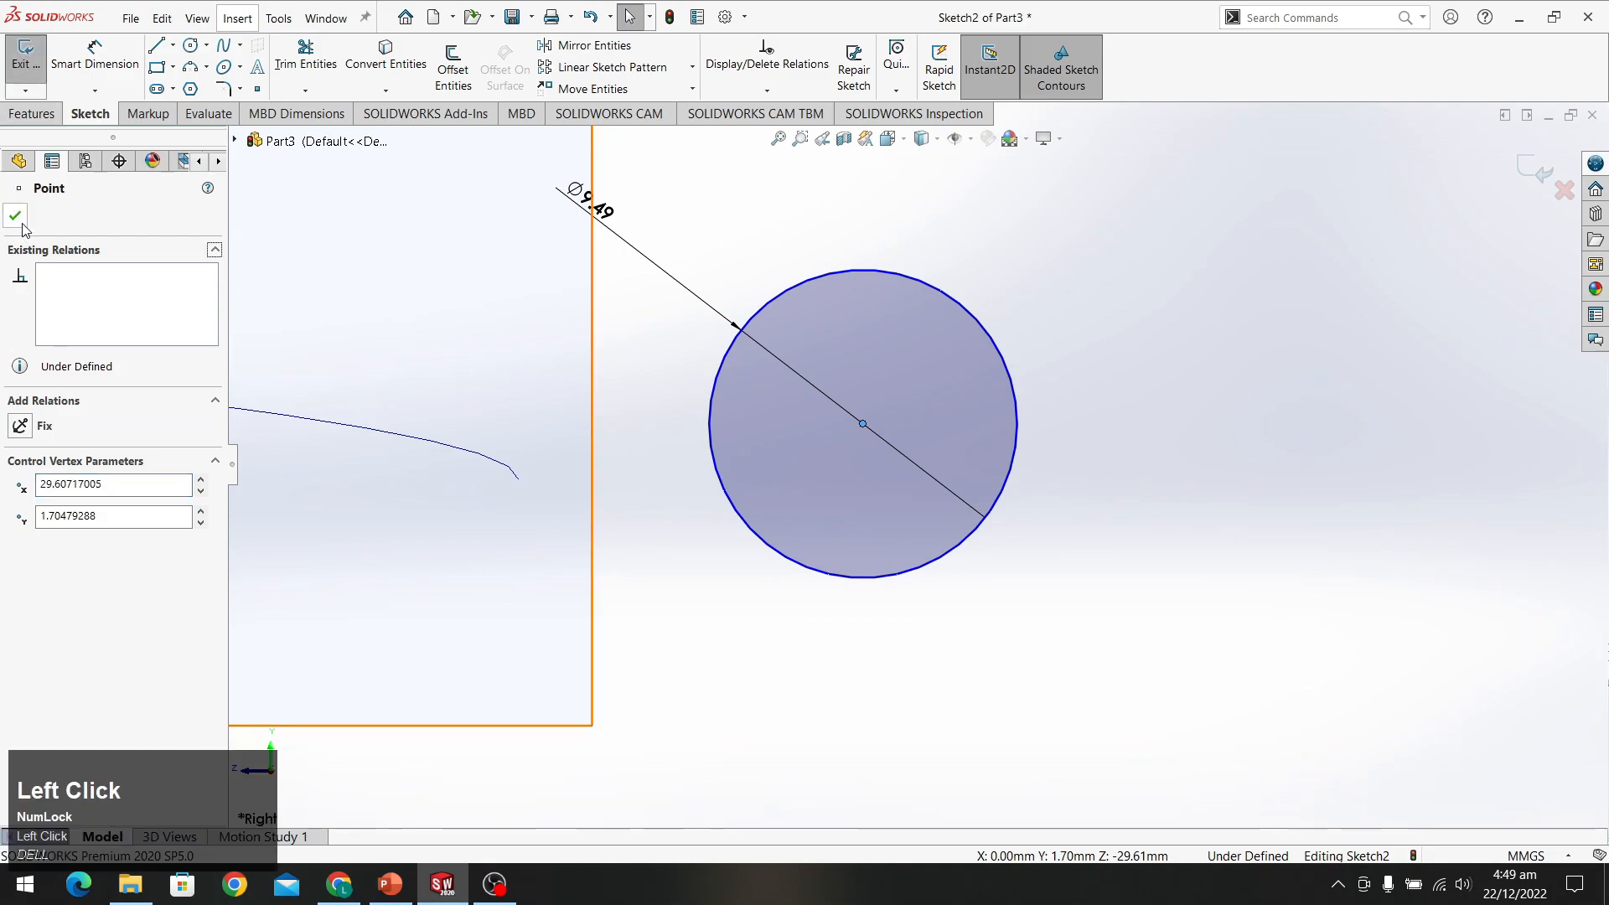
left_click(92, 56)
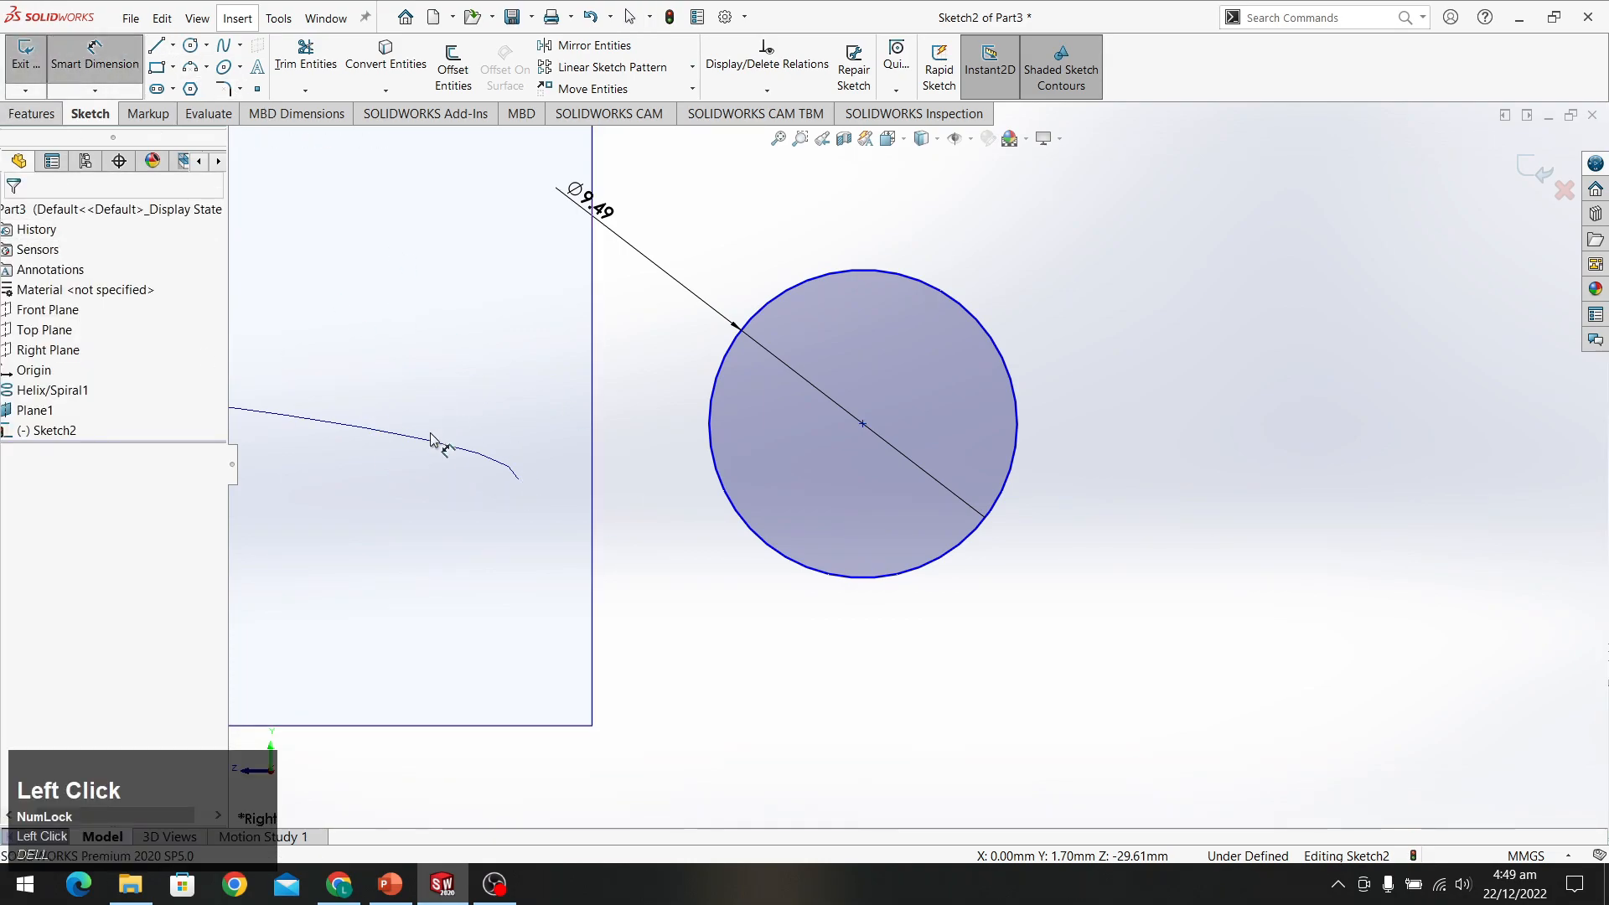
left_click(521, 485)
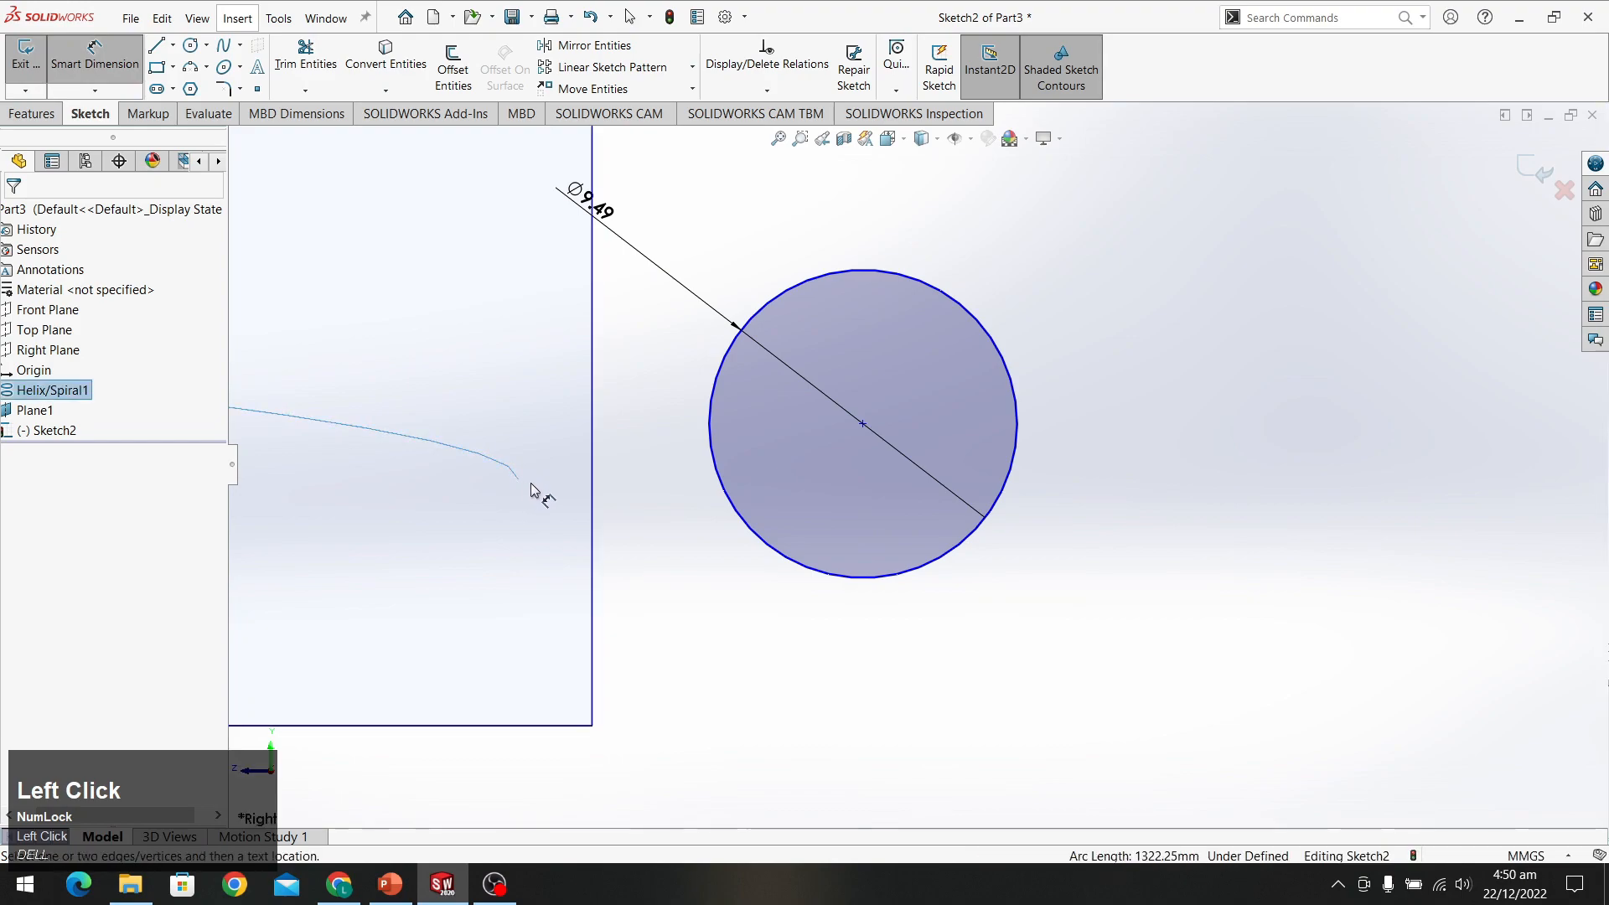
left_click(863, 426)
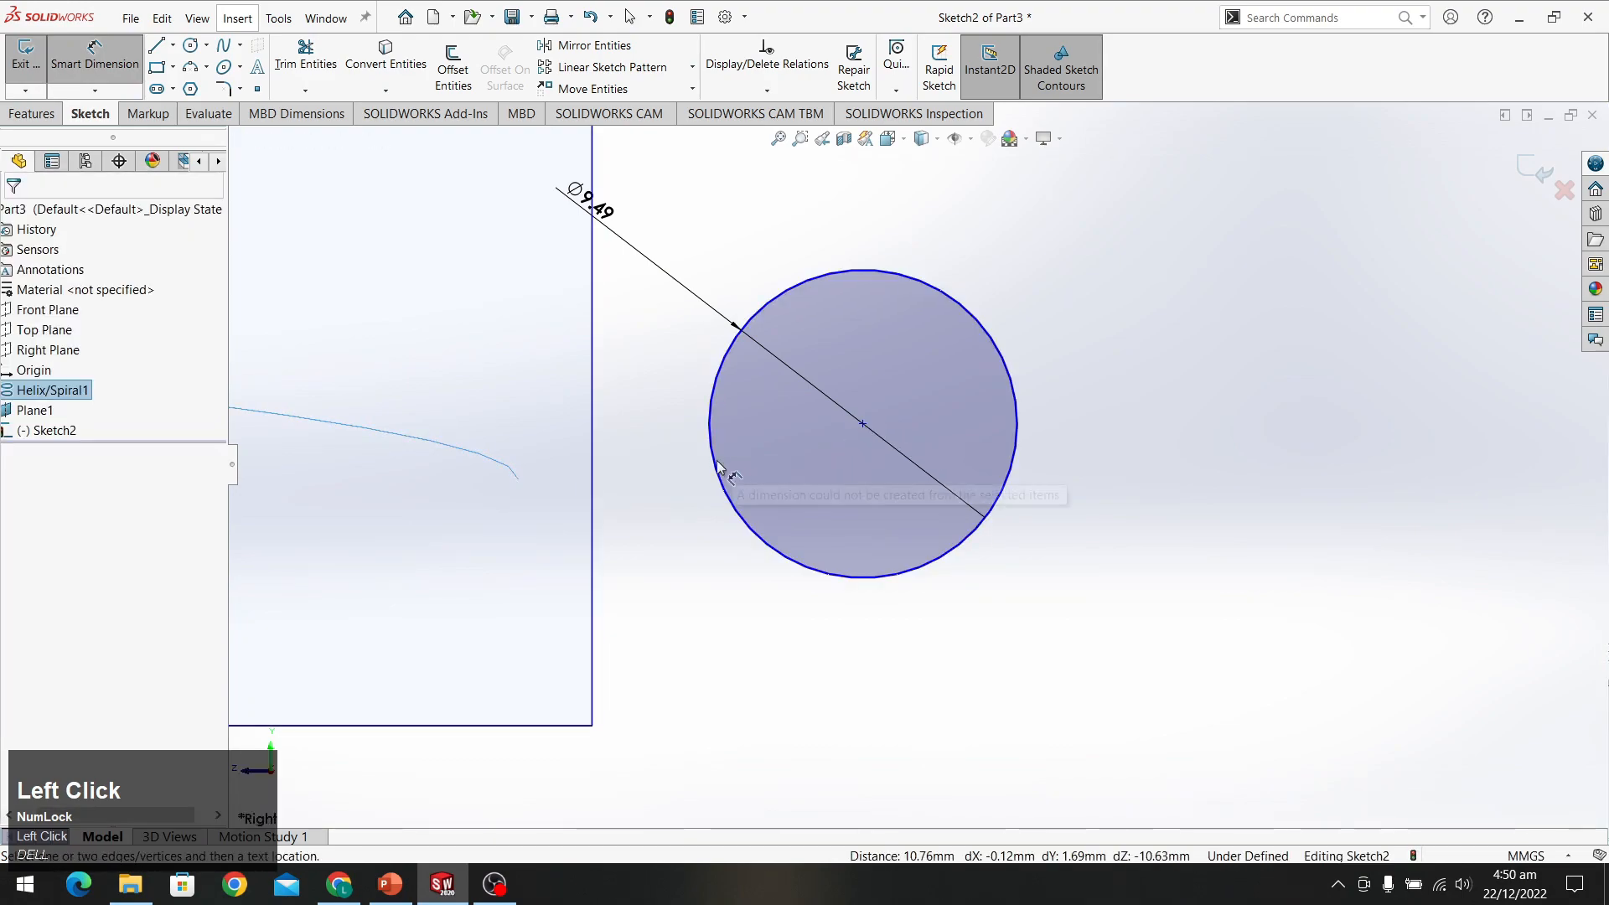
Convert the helix into a sketch curve with Convert Entities and set that curve as construction geometry
left_click(95, 59)
left_click(379, 70)
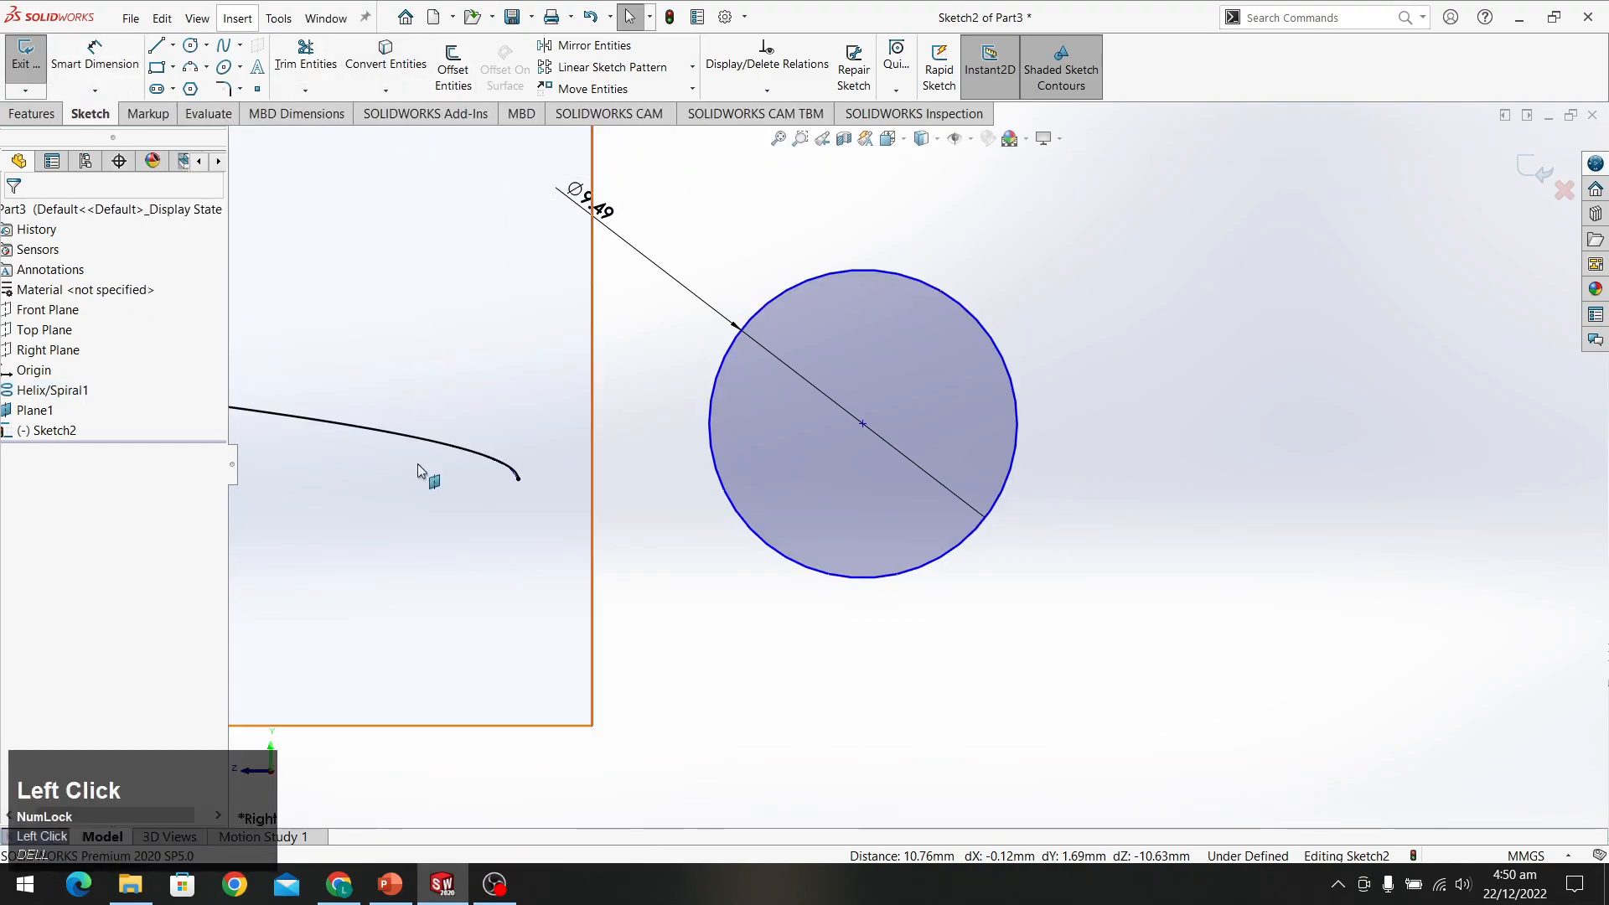
scroll(441, 352, "down", 2)
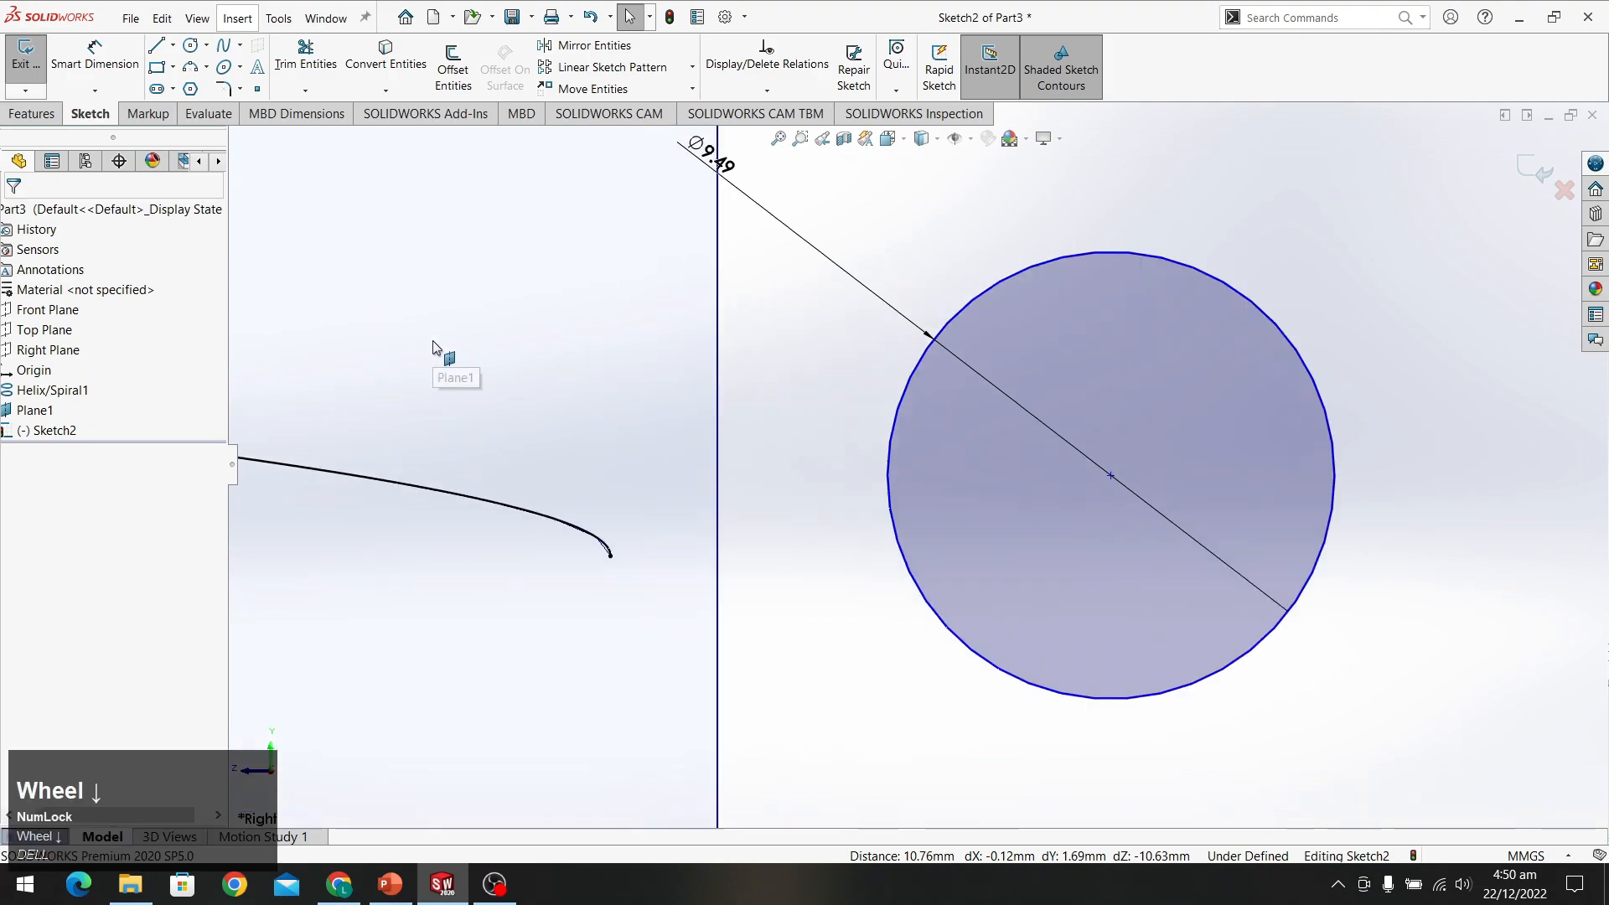
scroll(433, 345, "up", 3)
scroll(608, 387, "up", 3)
scroll(812, 349, "down", 2)
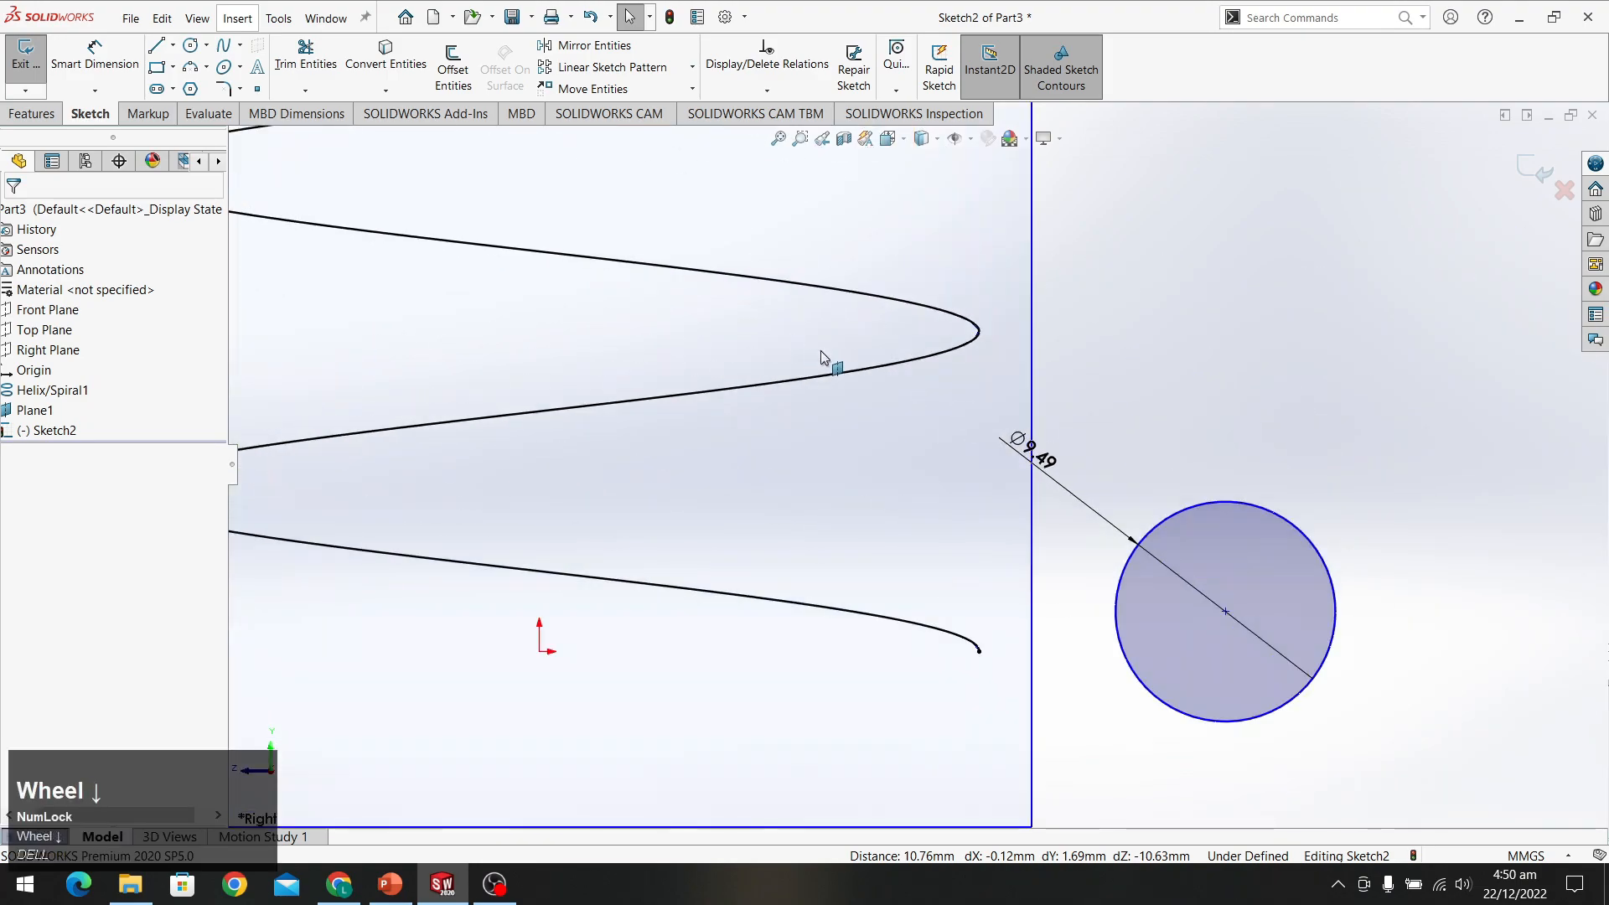
scroll(856, 367, "up", 1)
scroll(857, 367, "up", 2)
scroll(941, 467, "up", 1)
scroll(922, 466, "down", 3)
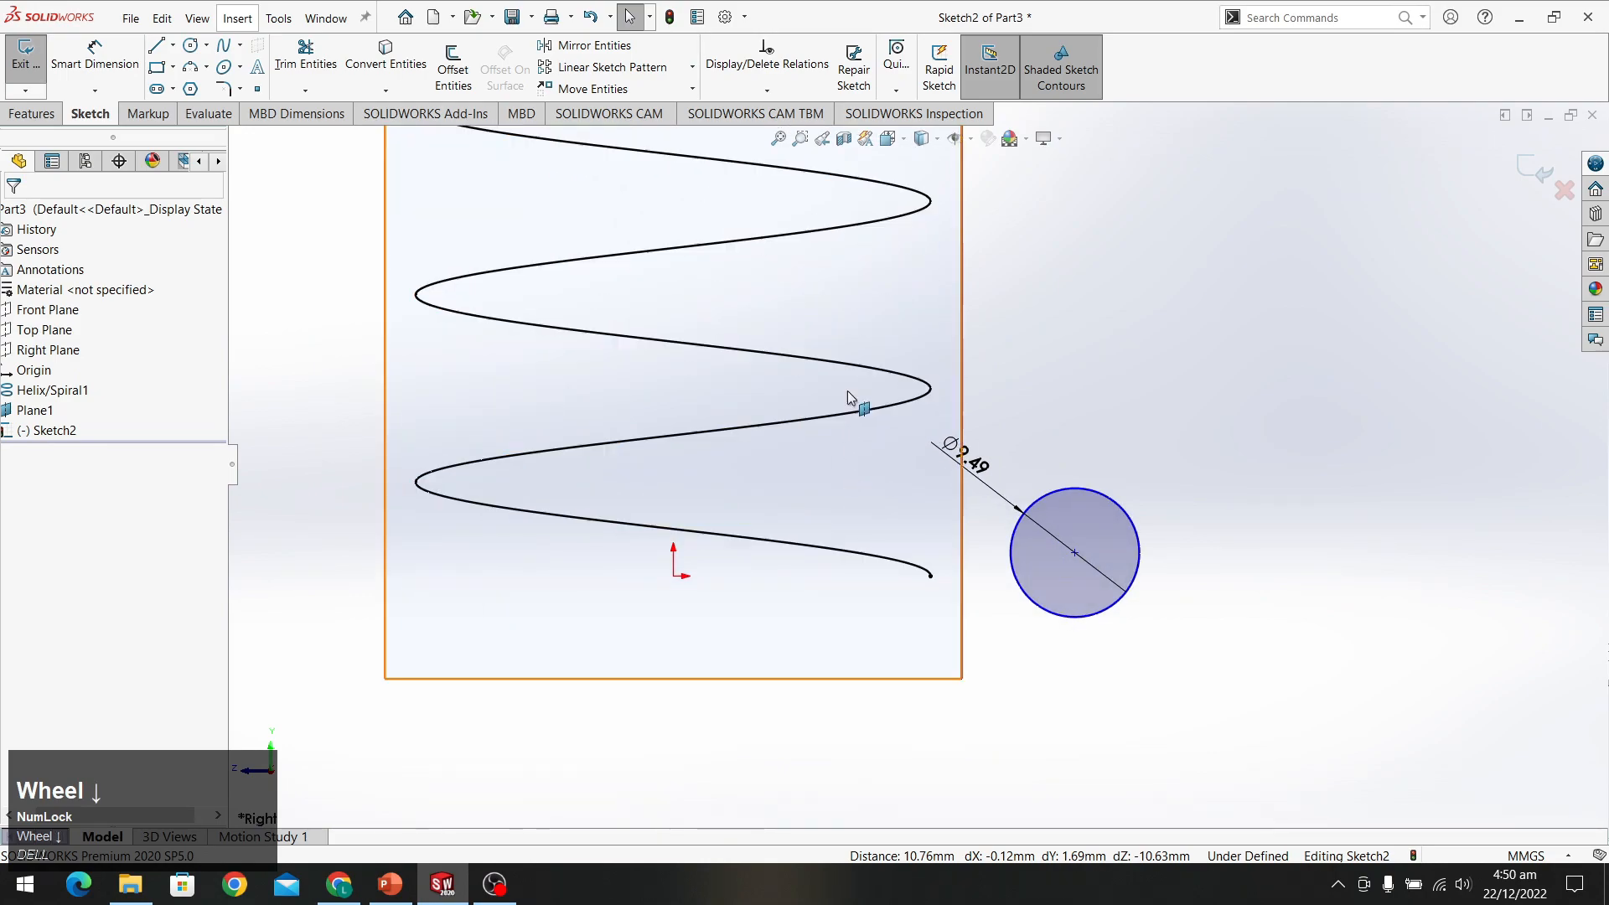
middle_click_drag(1187, 301, 1135, 366)
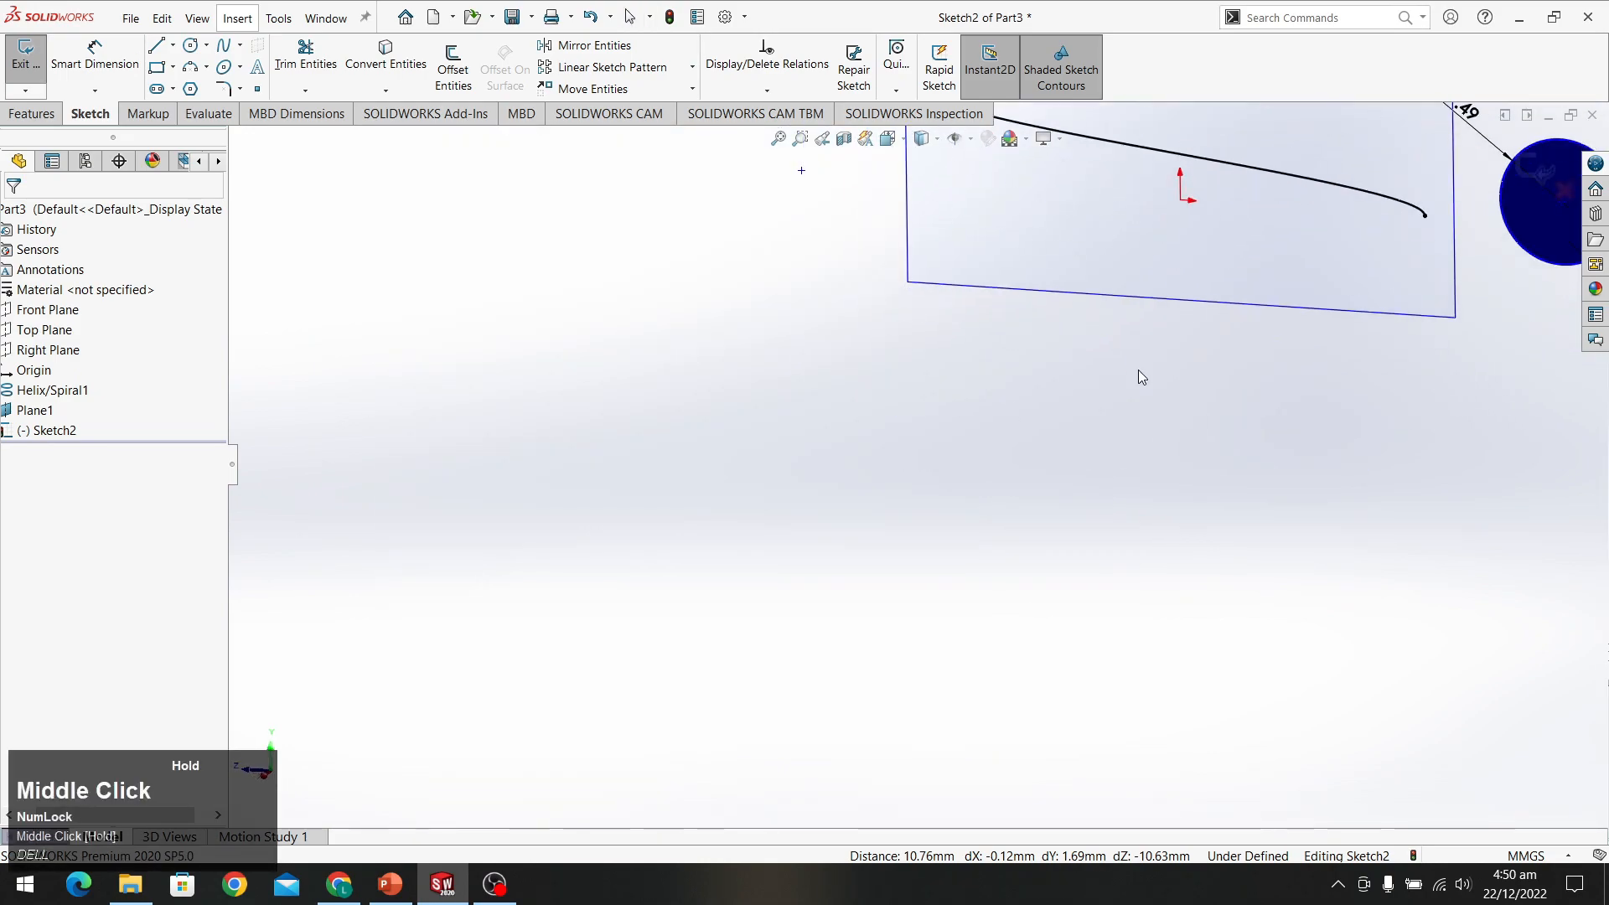
scroll(1197, 326, "down", 1)
scroll(1196, 320, "up", 4)
scroll(1018, 536, "down", 4)
scroll(1017, 540, "up", 1)
scroll(1018, 531, "down", 3)
scroll(944, 555, "down", 1)
scroll(945, 552, "up", 6)
mouse_move(844, 725)
middle_mouse_down()
mouse_move(916, 682)
mouse_move(848, 701)
middle_mouse_up()
scroll(856, 696, "up", 1)
scroll(762, 743, "down", 4)
scroll(802, 696, "down", 4)
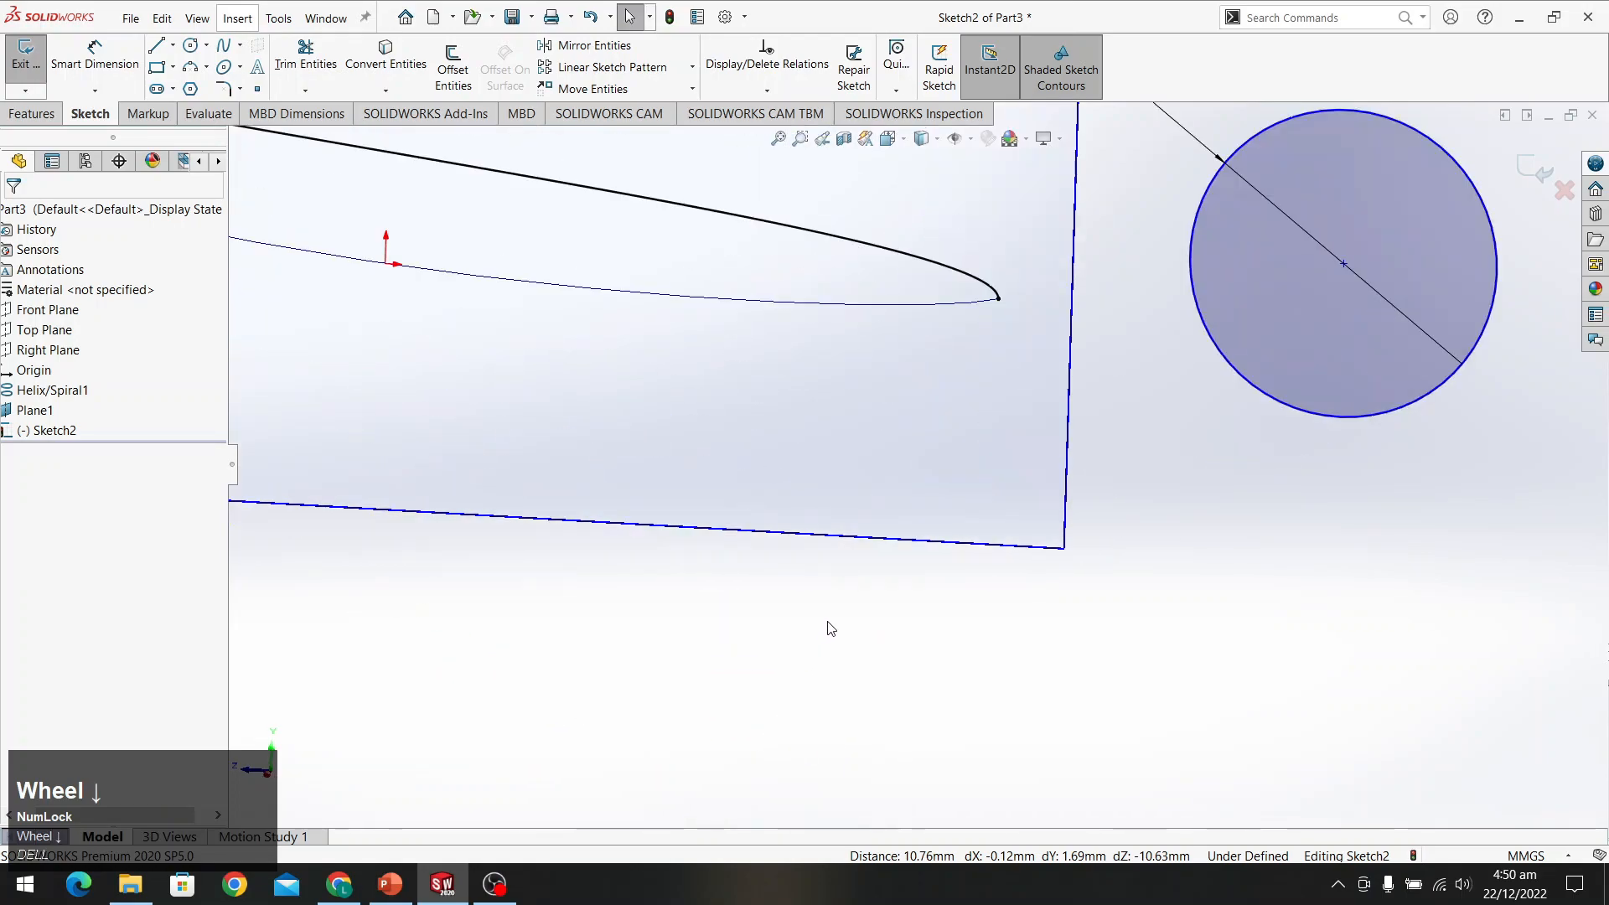
left_click(919, 257)
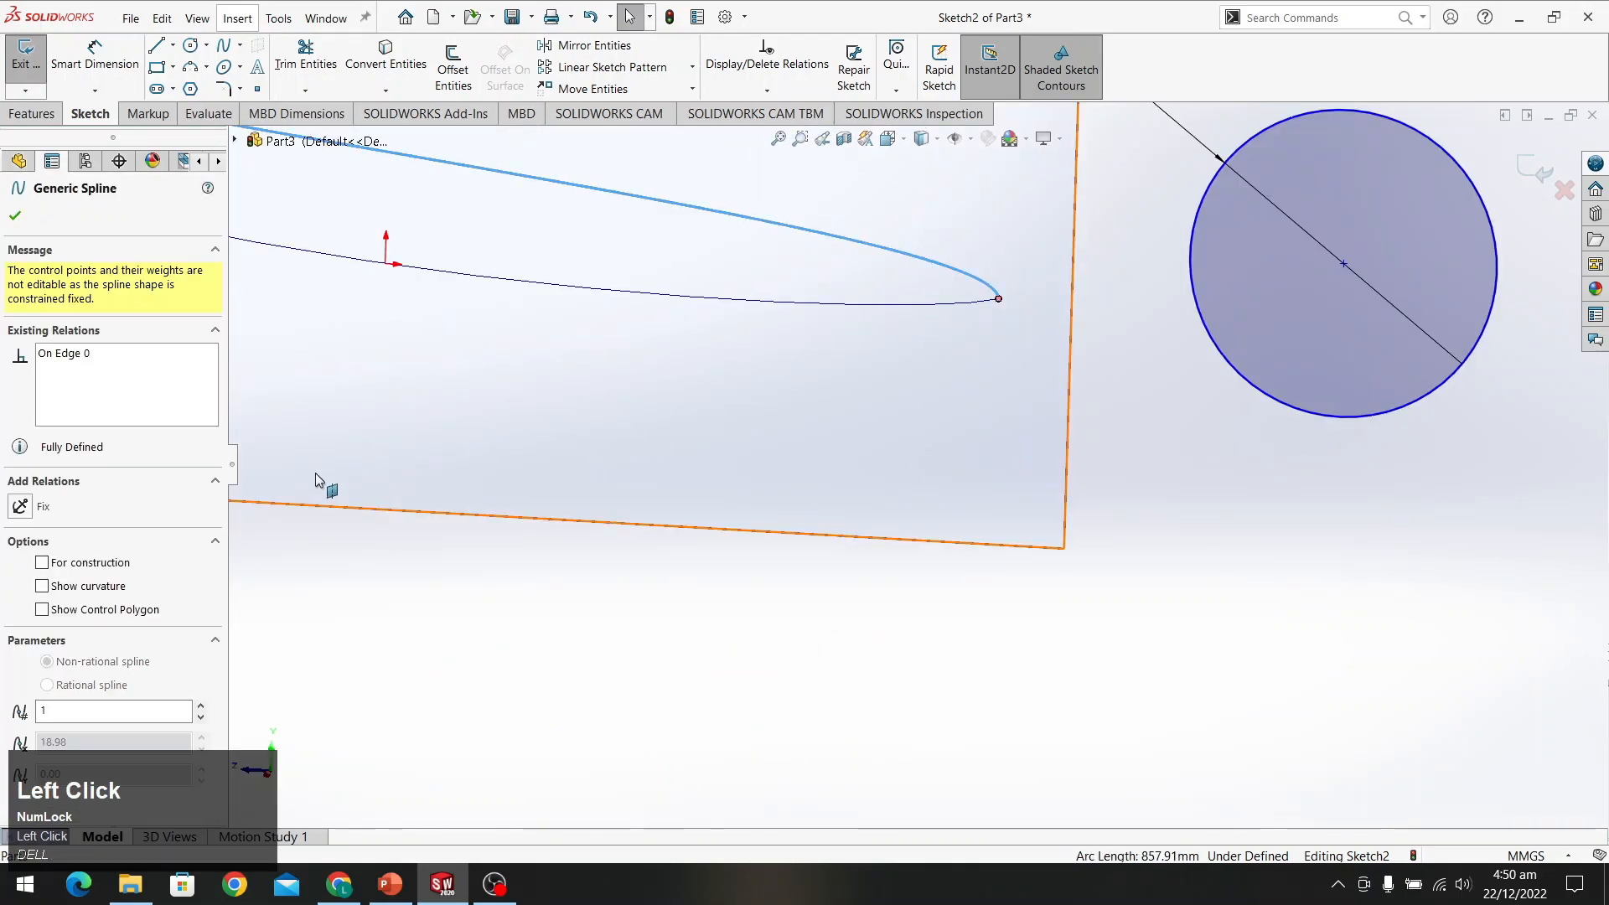
left_click(90, 565)
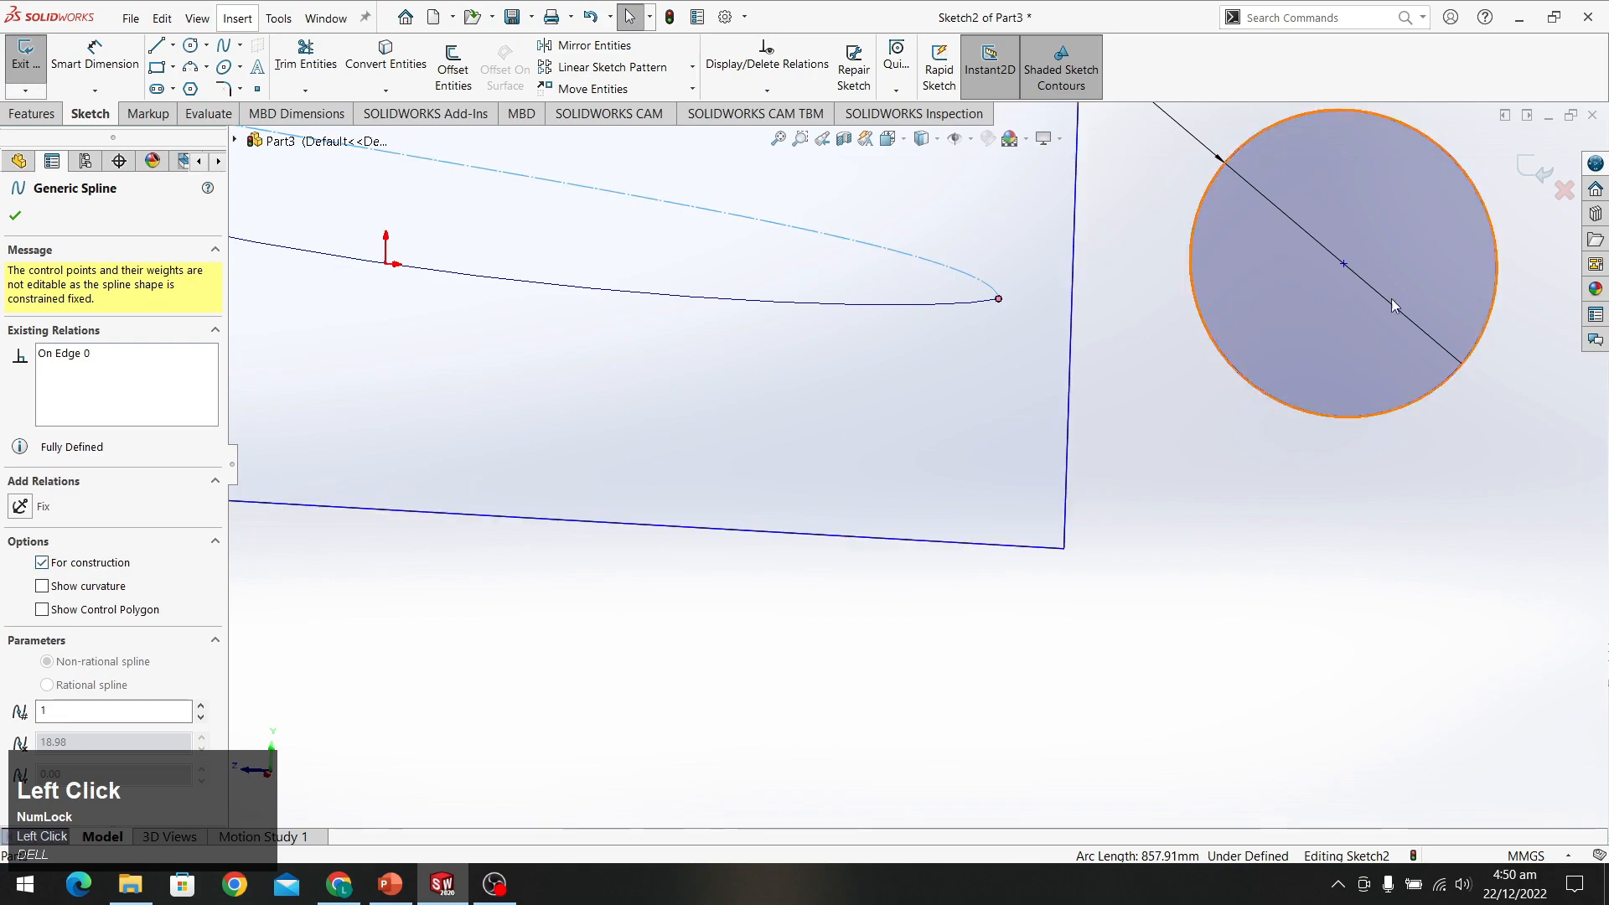
left_click(15, 216)
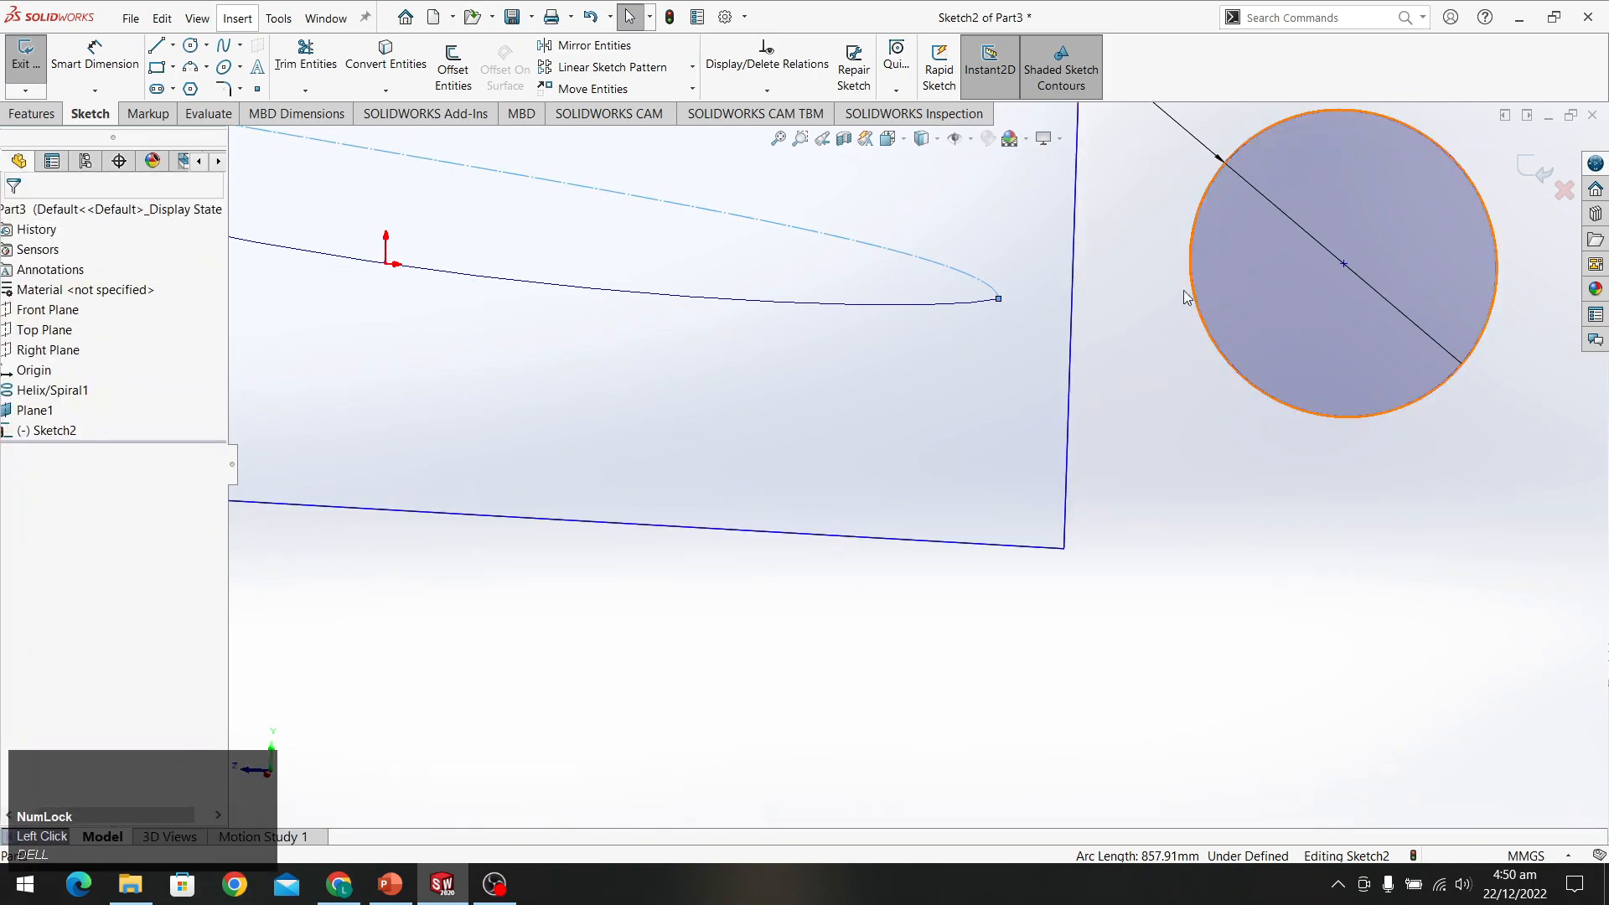
Add a Horizontal relation between the circle's centre and the lower endpoint of the converted helix curve
scroll(1322, 287, "down", 3)
scroll(1322, 286, "up", 5)
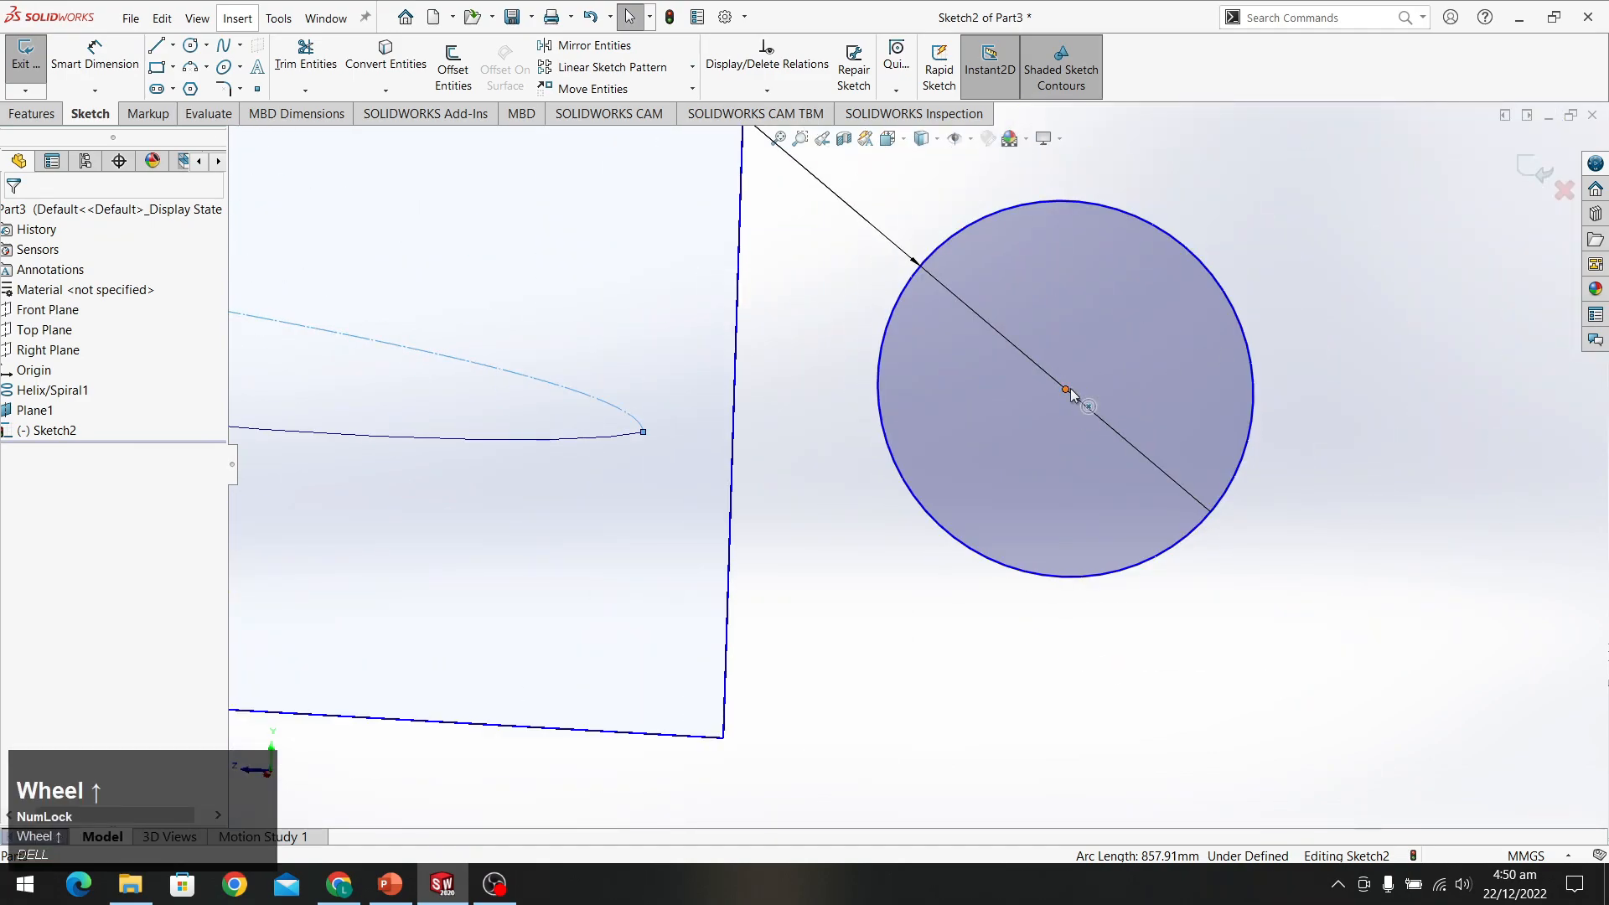
left_click(1067, 388)
left_click(644, 432)
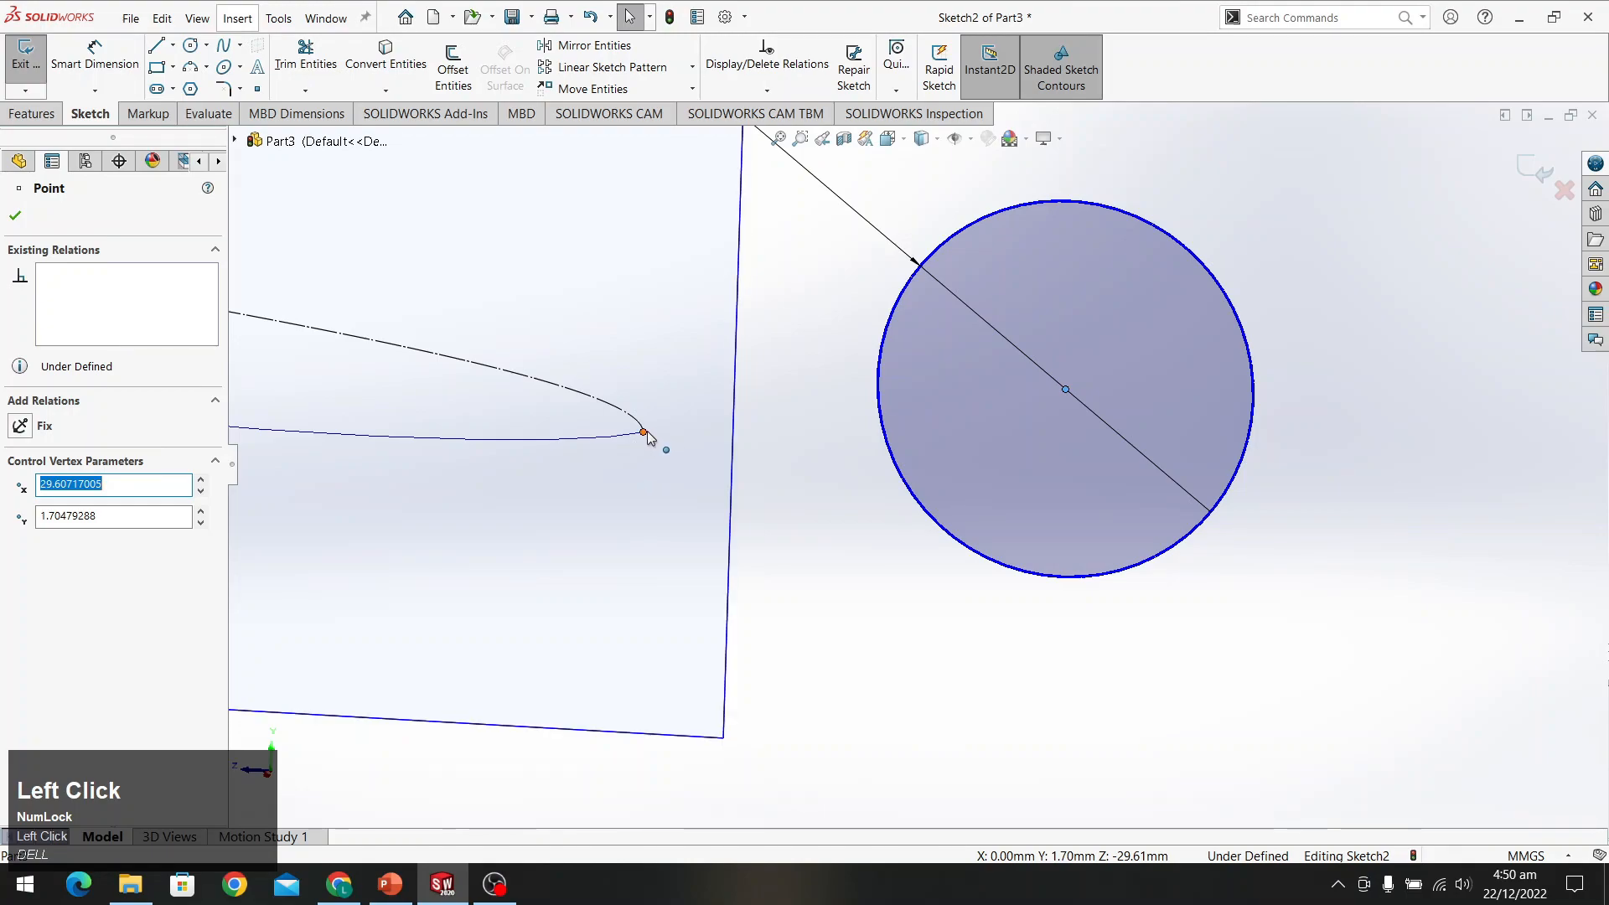
left_click(733, 399, "shift")
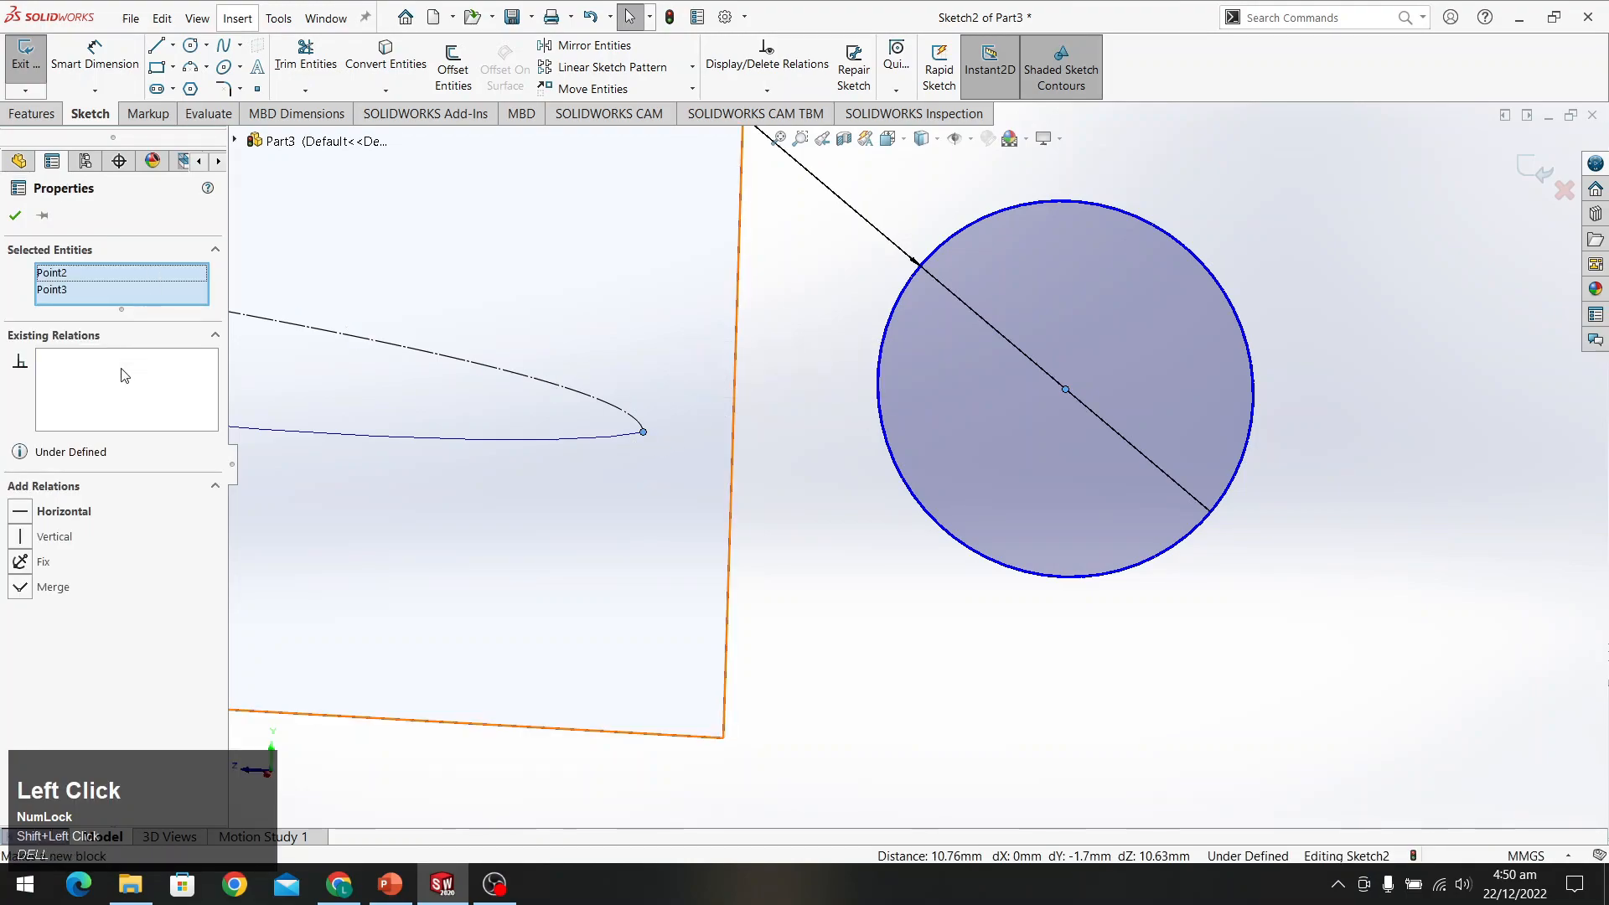
left_click(78, 512)
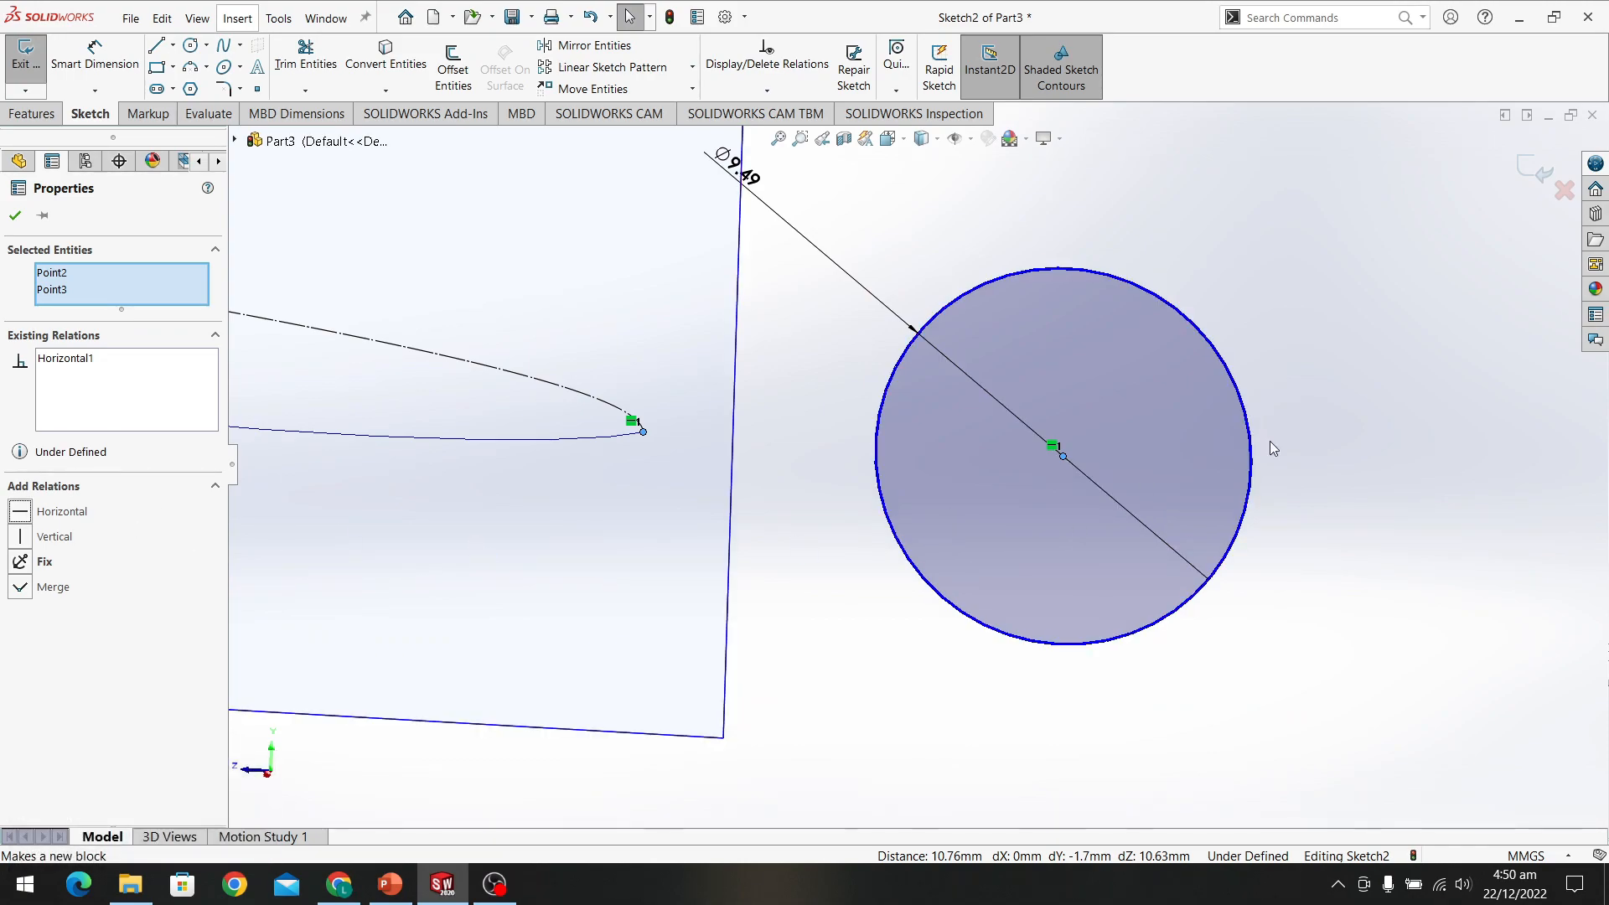
Dimension the horizontal distance from the helix's lower endpoint to the circle's centre as 9.49/2 mm
left_click(729, 161)
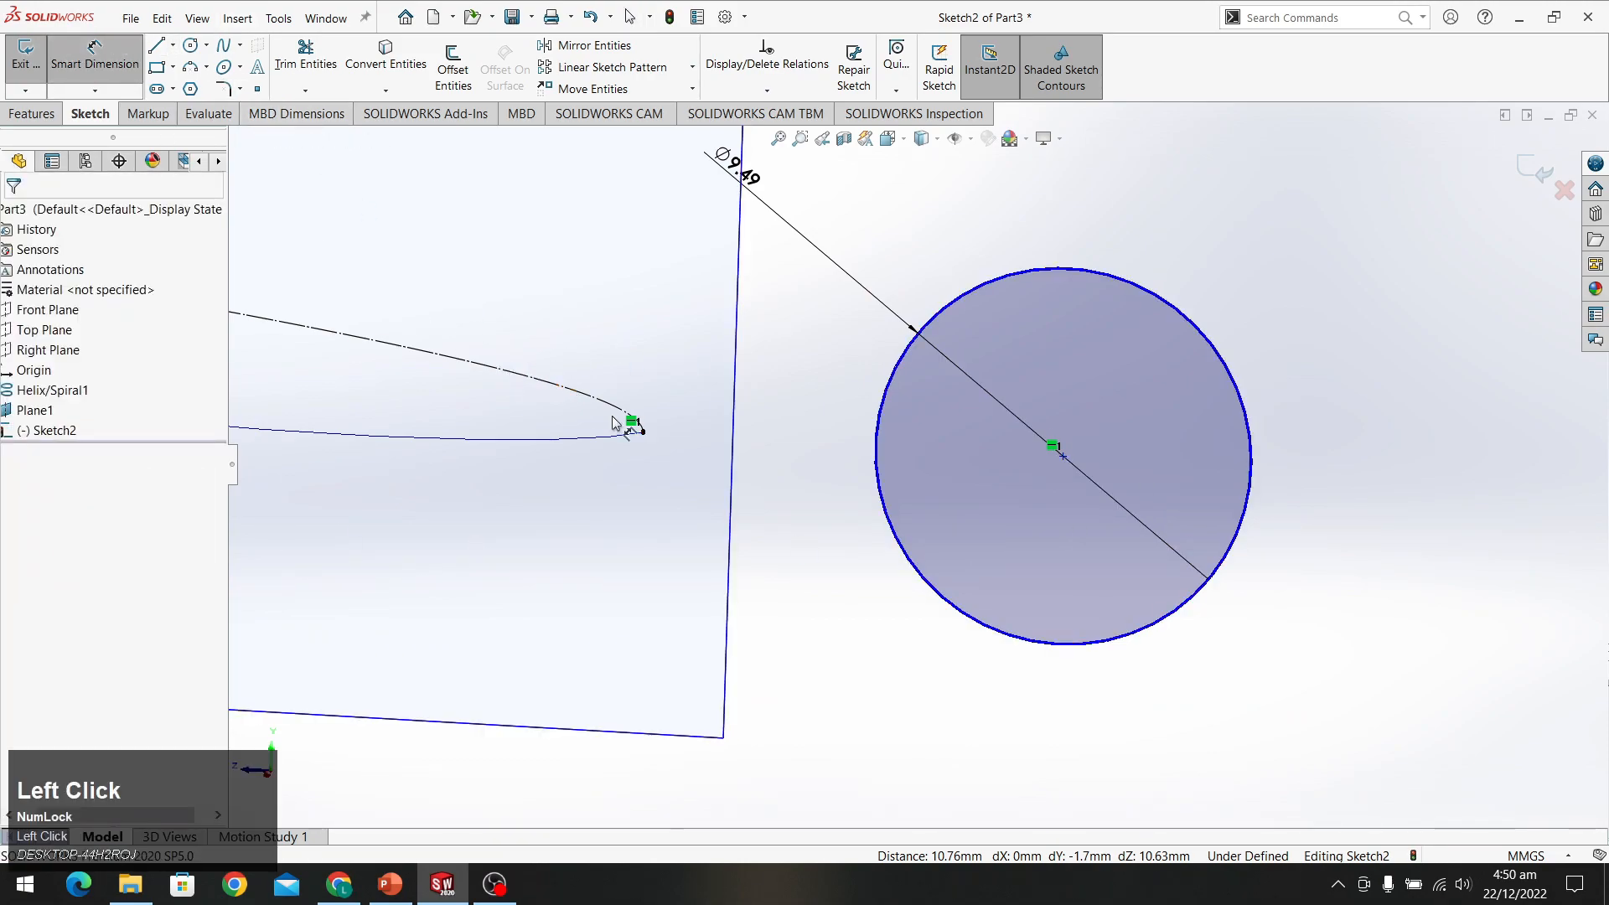
left_click(643, 433)
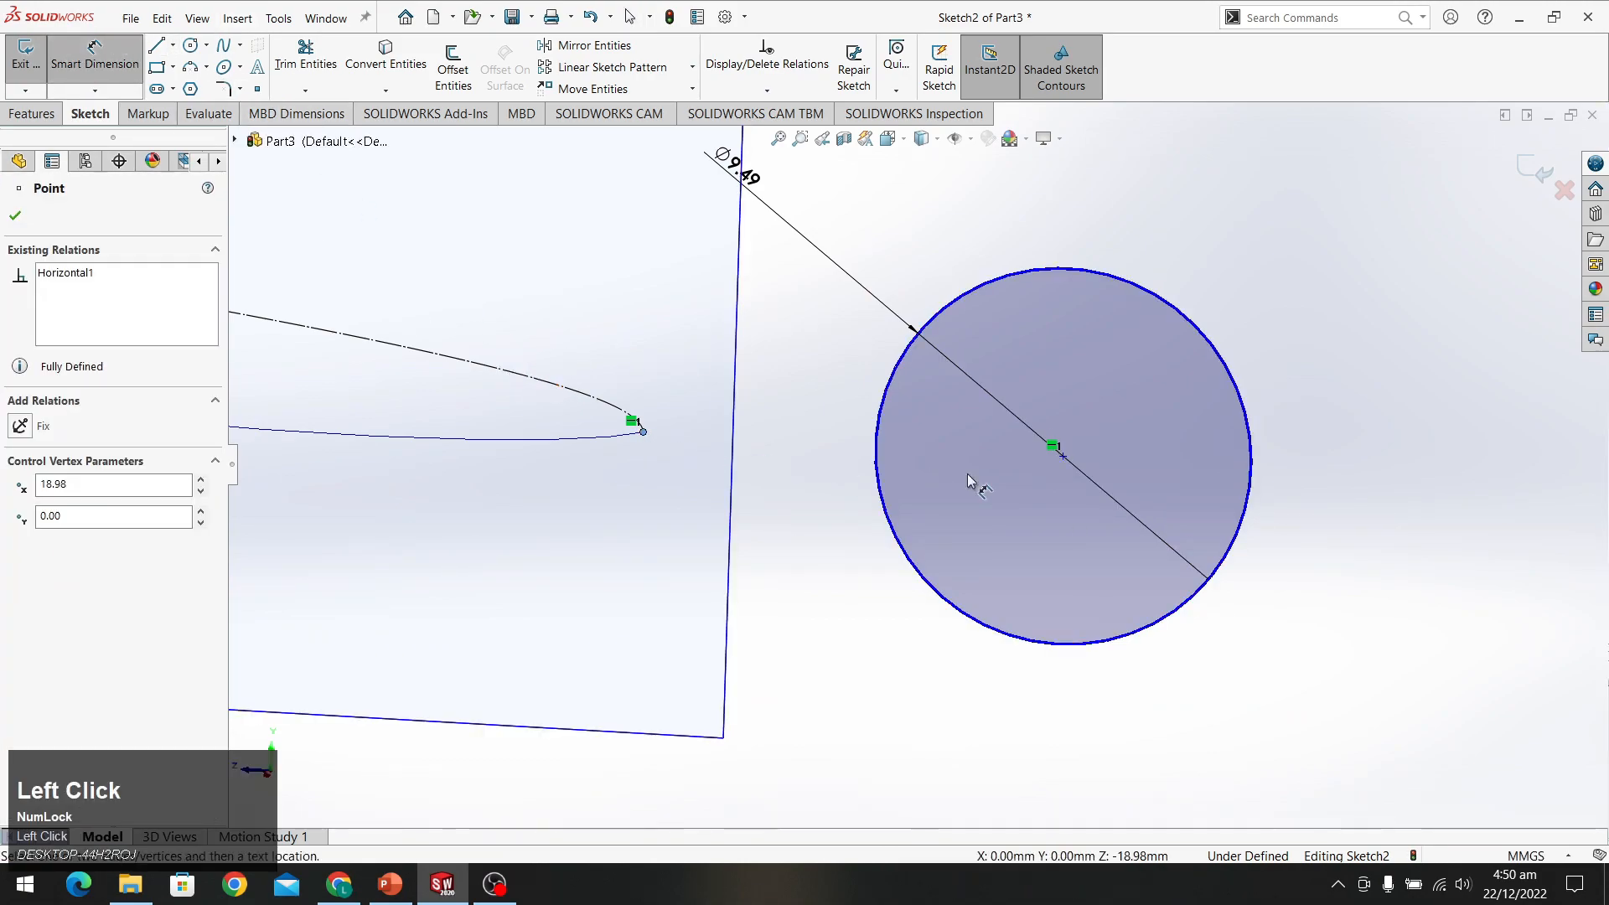
left_click(1063, 457)
left_click(833, 566)
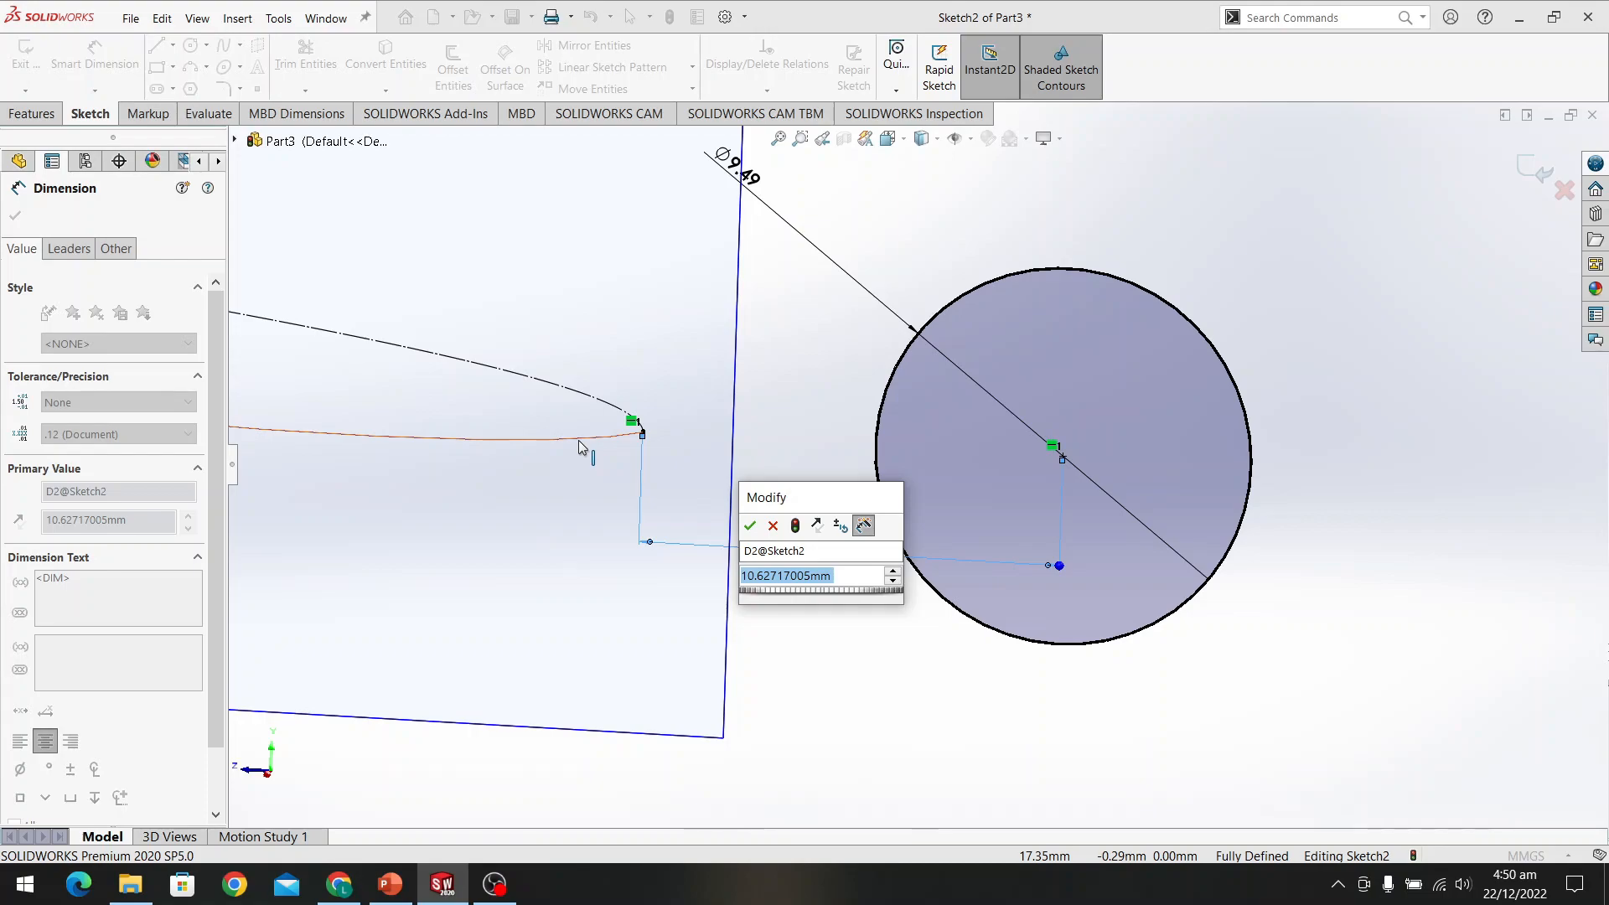
type("9.49/2")
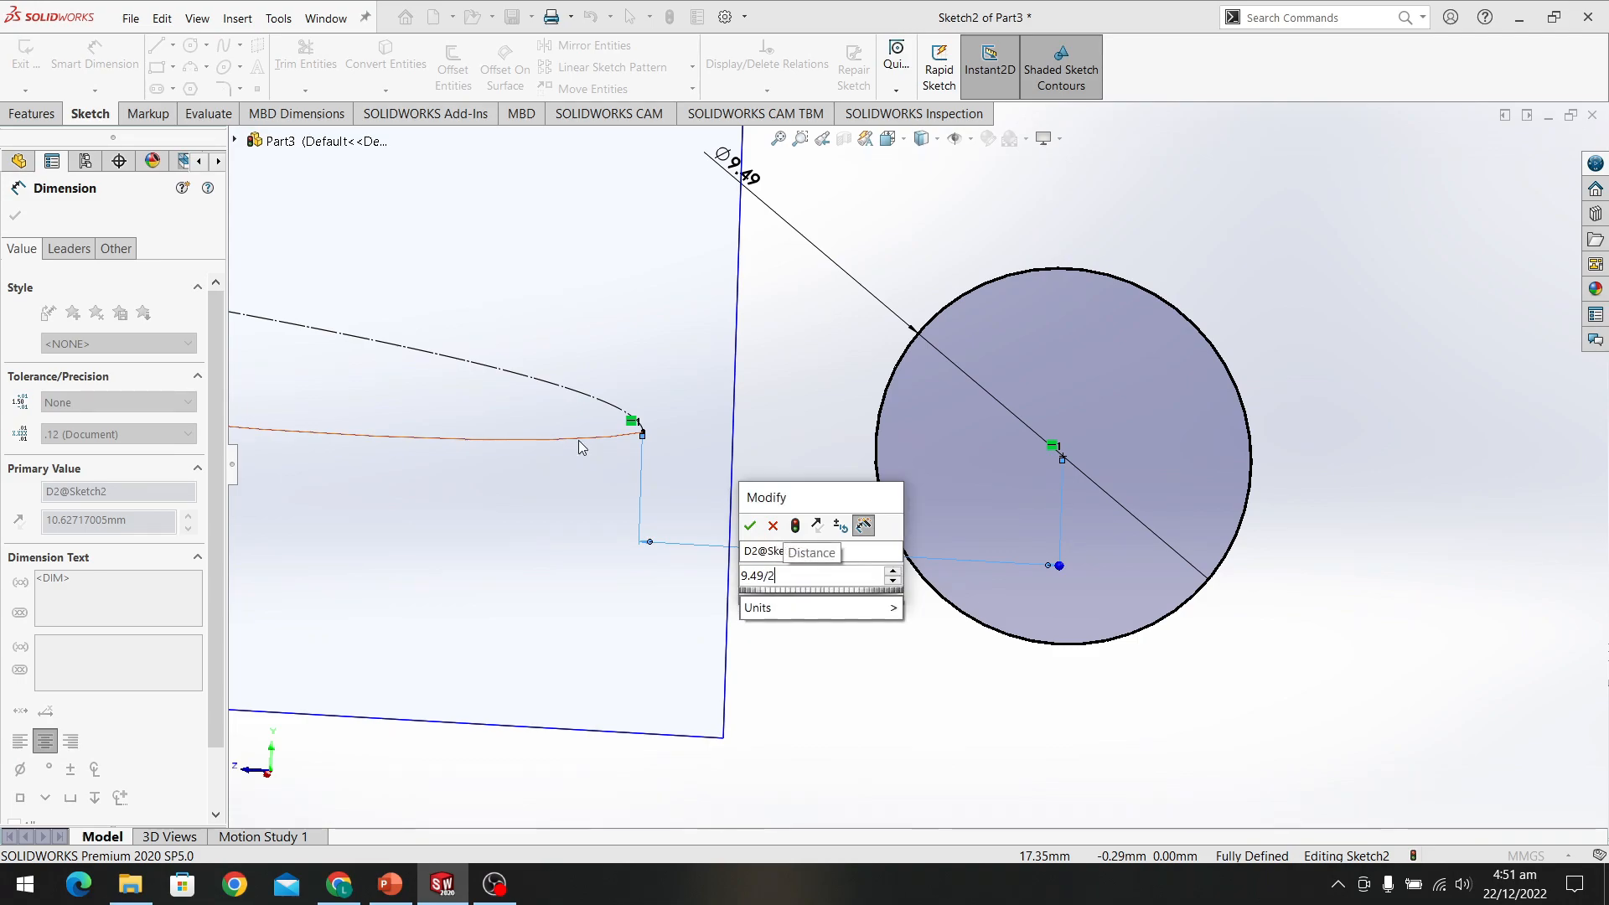
key("Return")
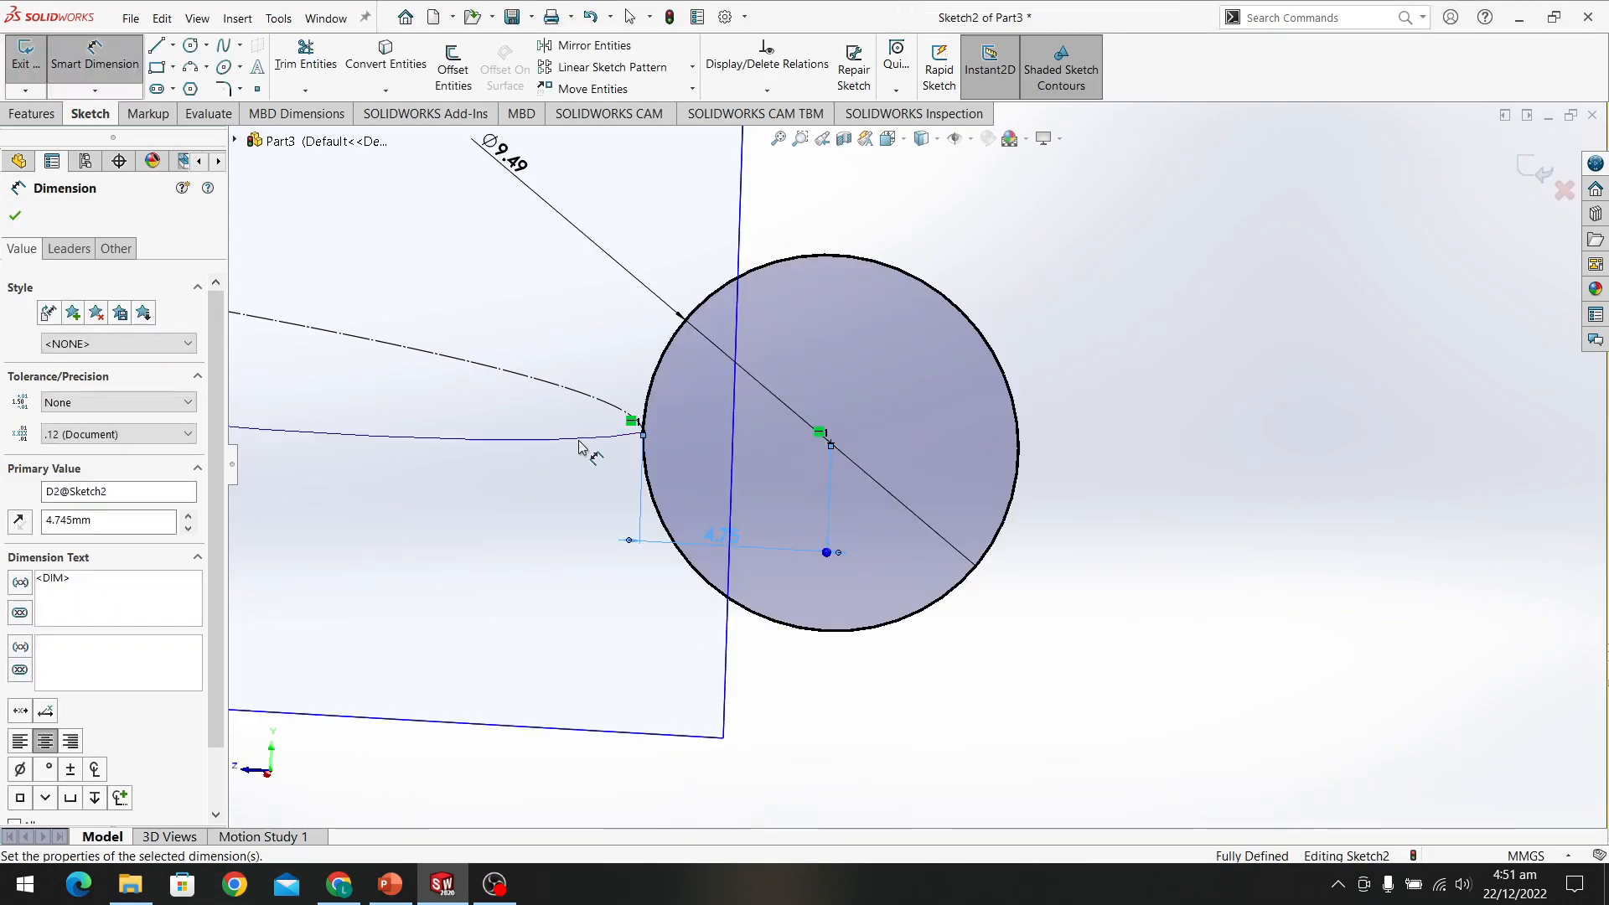
Check the circle's placement against the helix end and exit the wire profile sketch
scroll(848, 399, "up", 3)
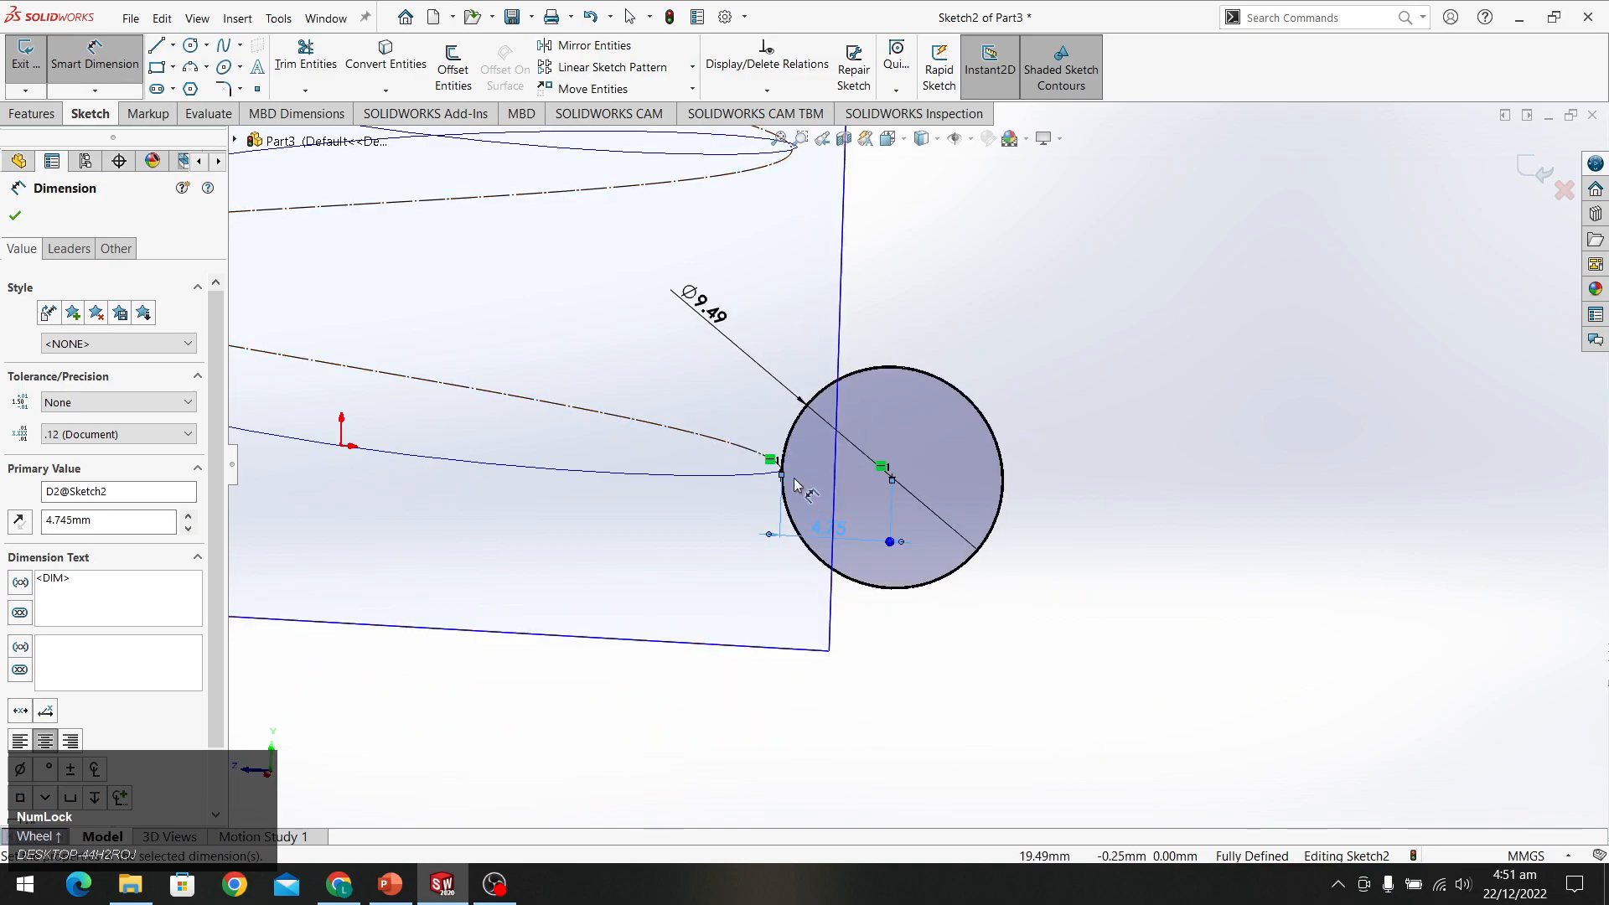
scroll(826, 474, "down", 3)
middle_click_drag(826, 471, 856, 471)
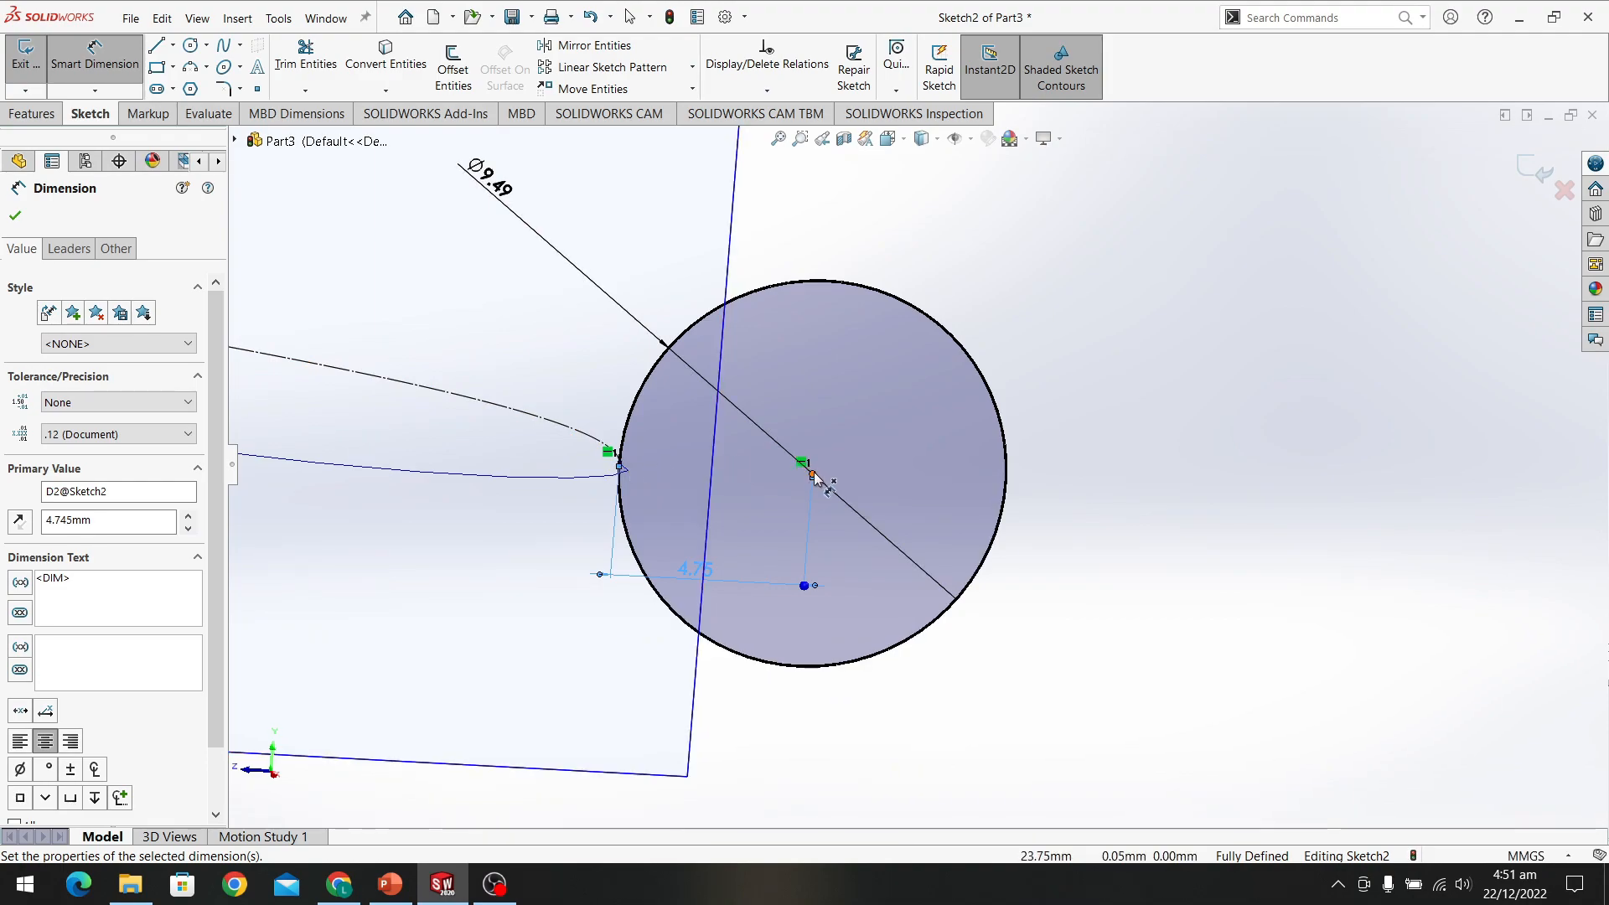
scroll(774, 476, "up", 2)
scroll(774, 476, "down", 3)
mouse_move(774, 476)
middle_mouse_down()
mouse_move(722, 457)
mouse_move(740, 447)
middle_mouse_up()
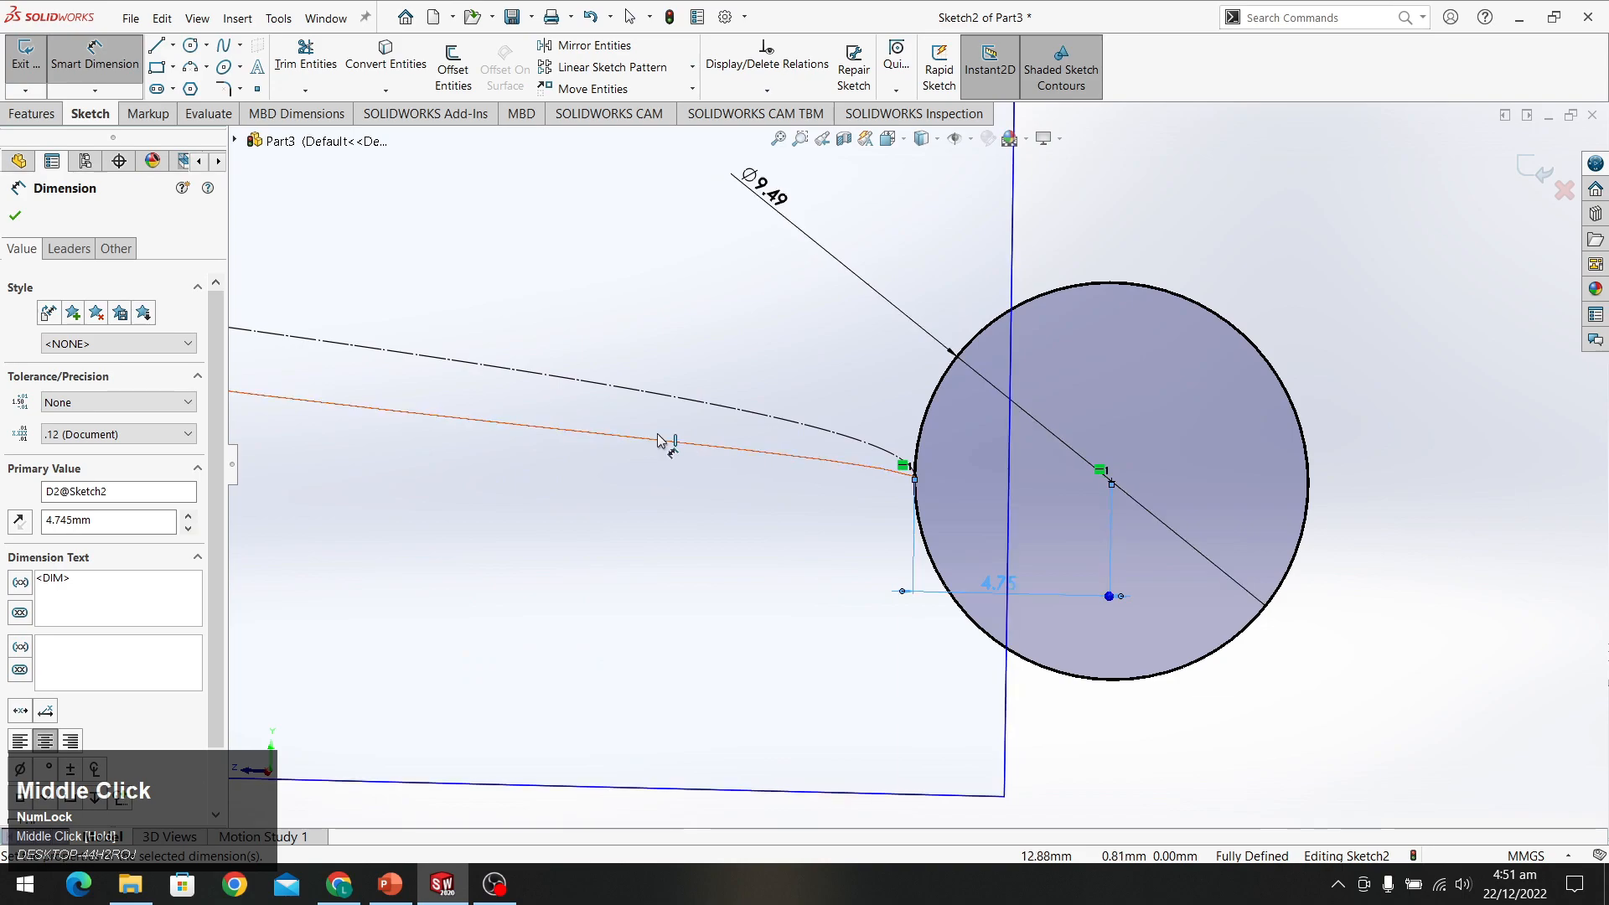
left_click(27, 64)
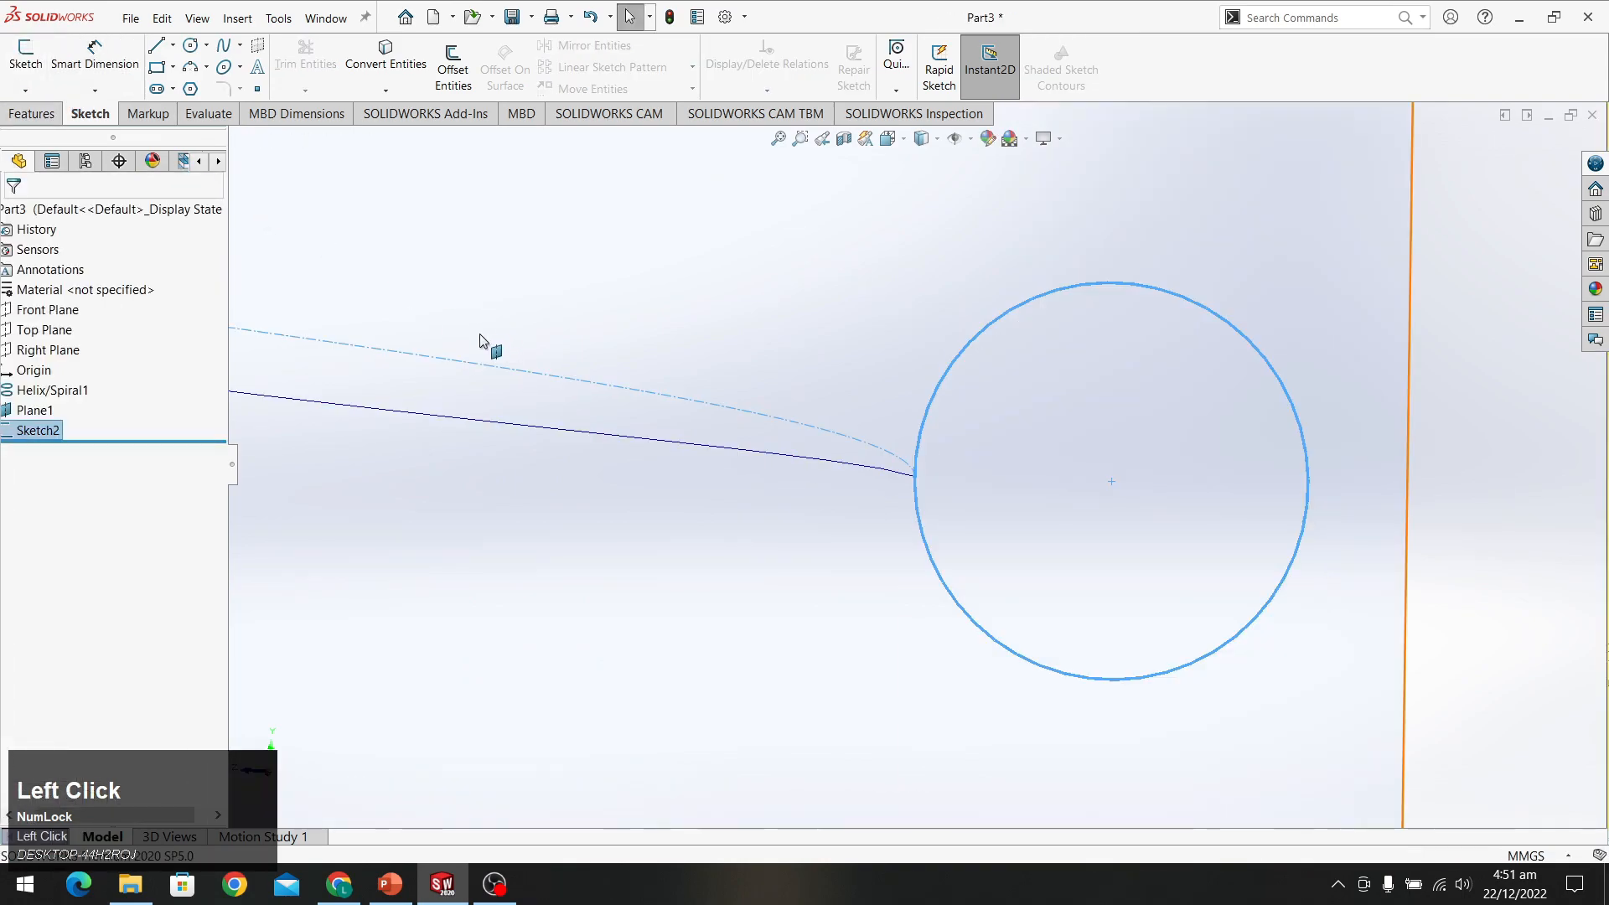
Sweep the circular wire profile sketch along the helix to form the solid spring body
scroll(647, 394, "up", 4)
scroll(643, 392, "up", 3)
middle_click_drag(865, 394, 982, 392)
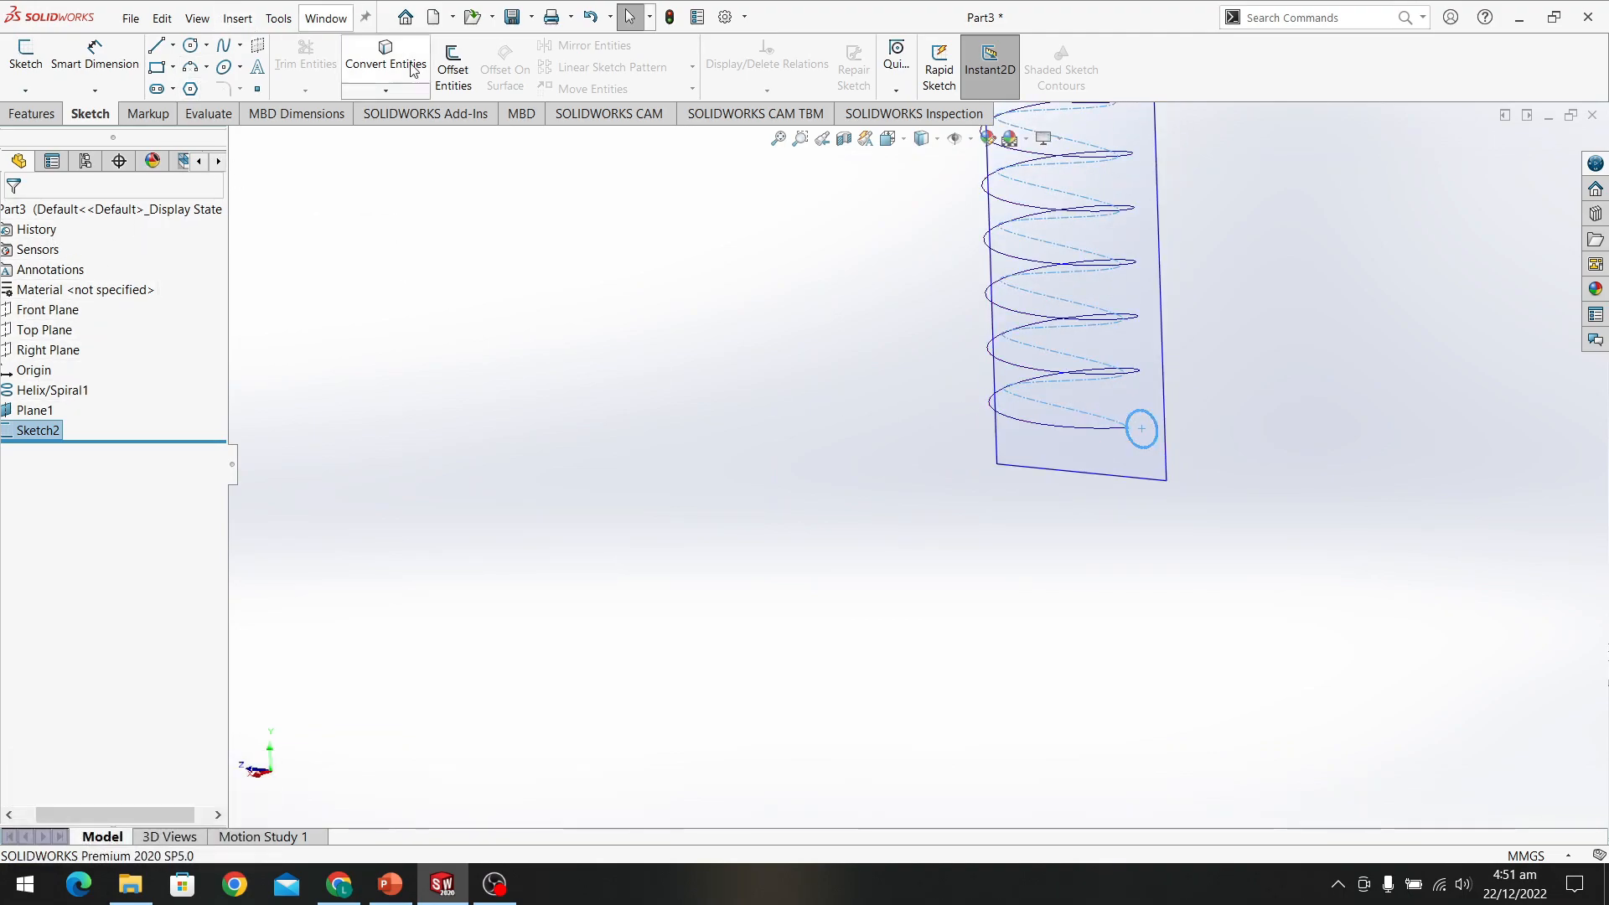
left_click(34, 113)
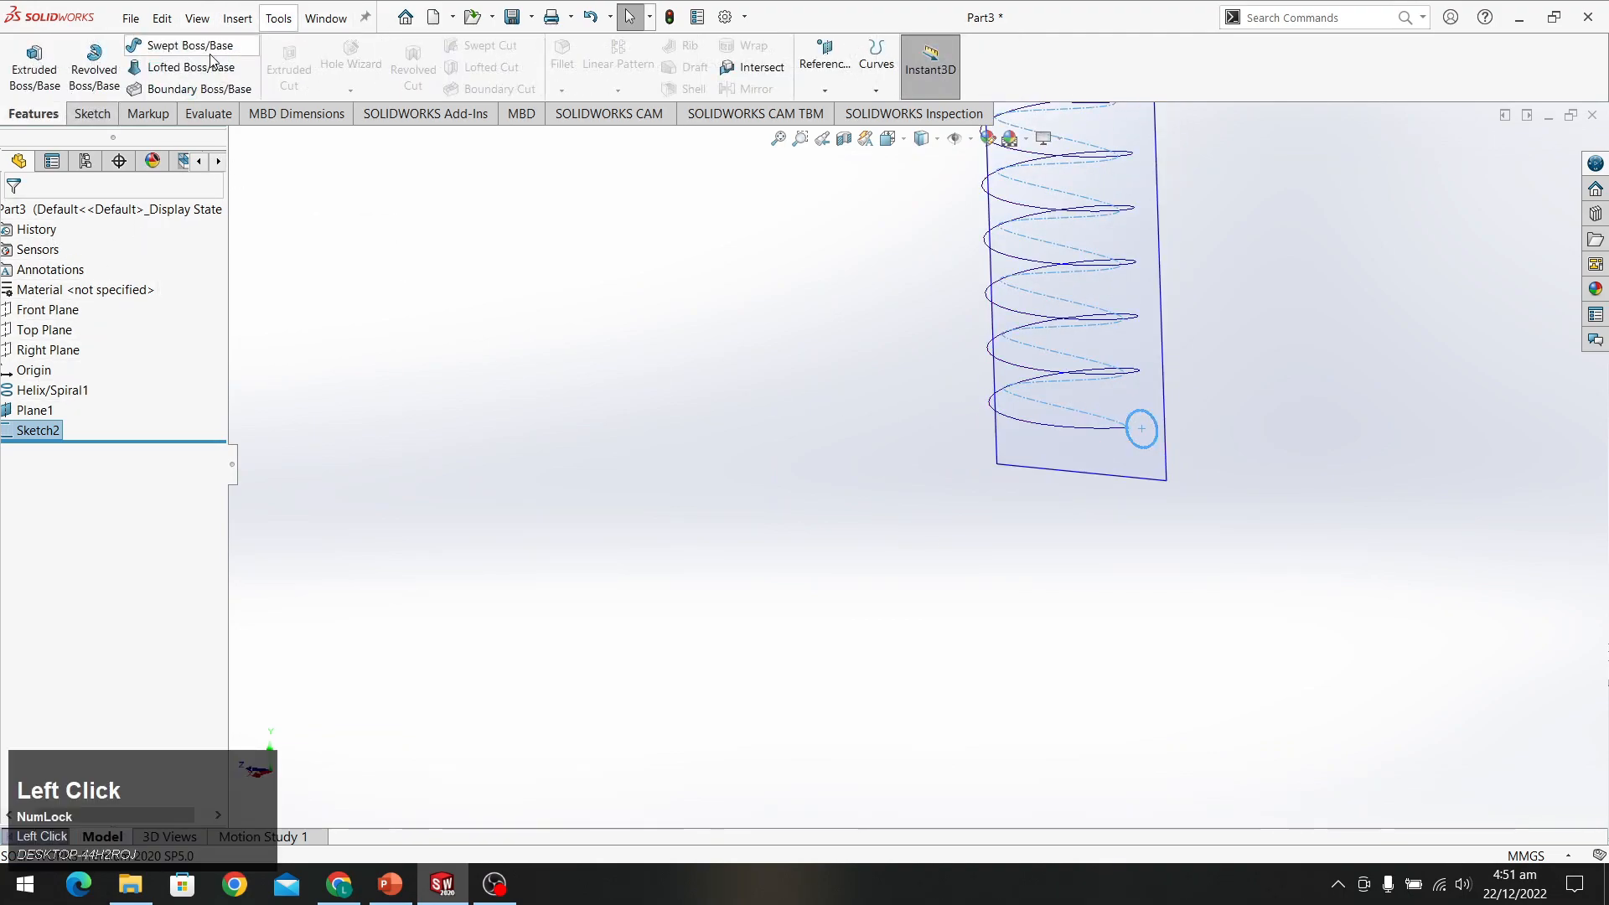
left_click(189, 46)
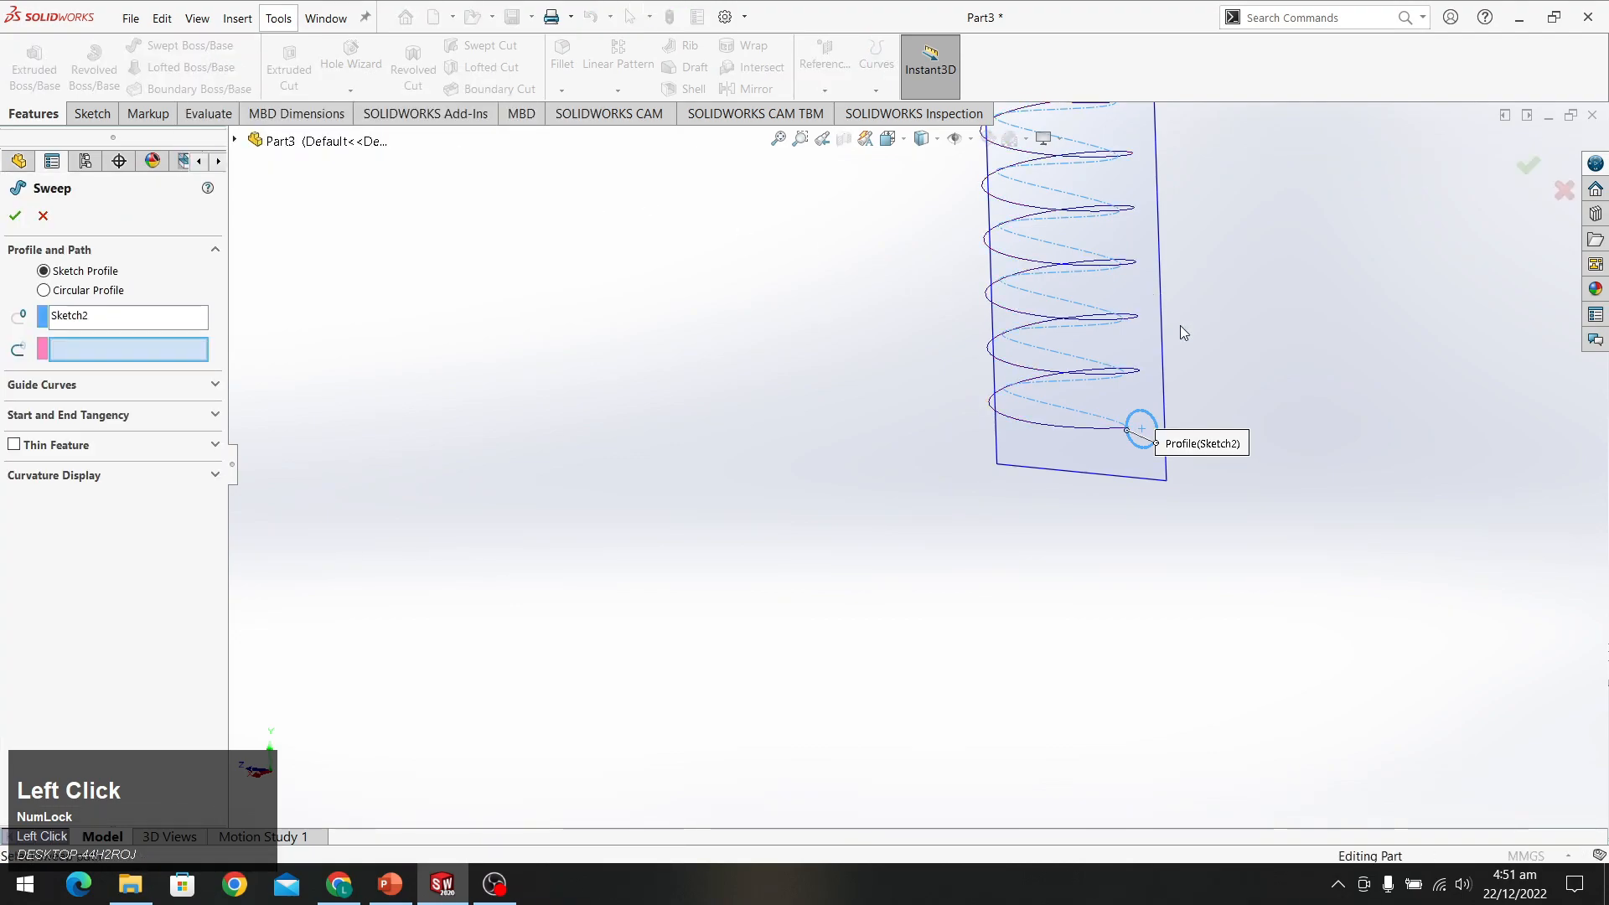
scroll(1188, 365, "down", 6)
middle_click_drag(1161, 399, 1123, 487)
scroll(1121, 486, "up", 1)
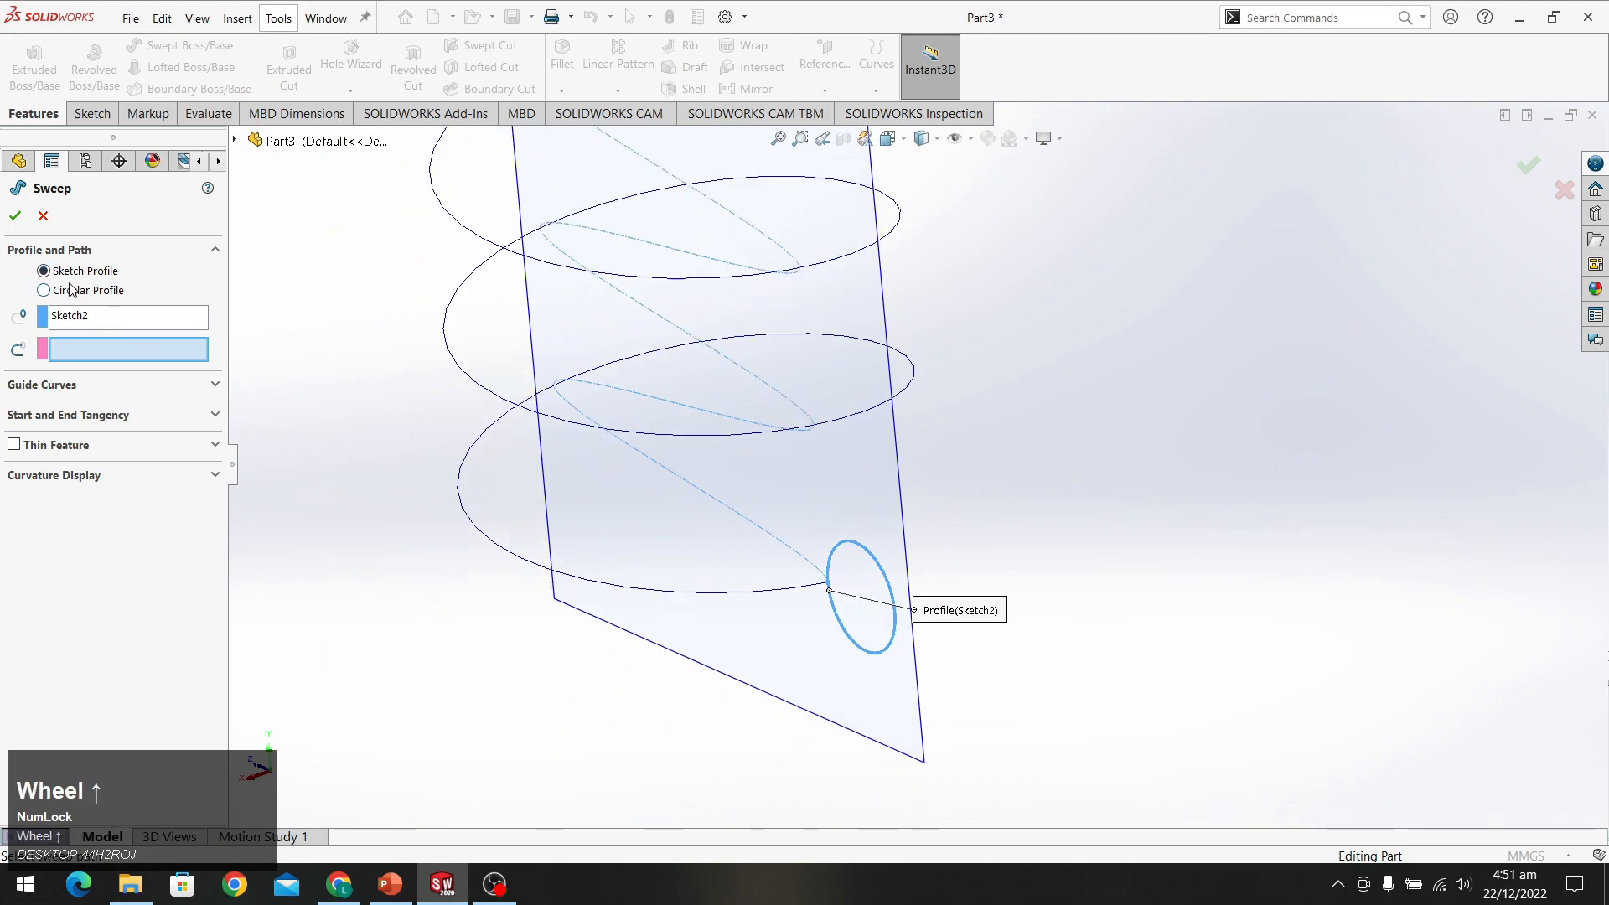
left_click(236, 141)
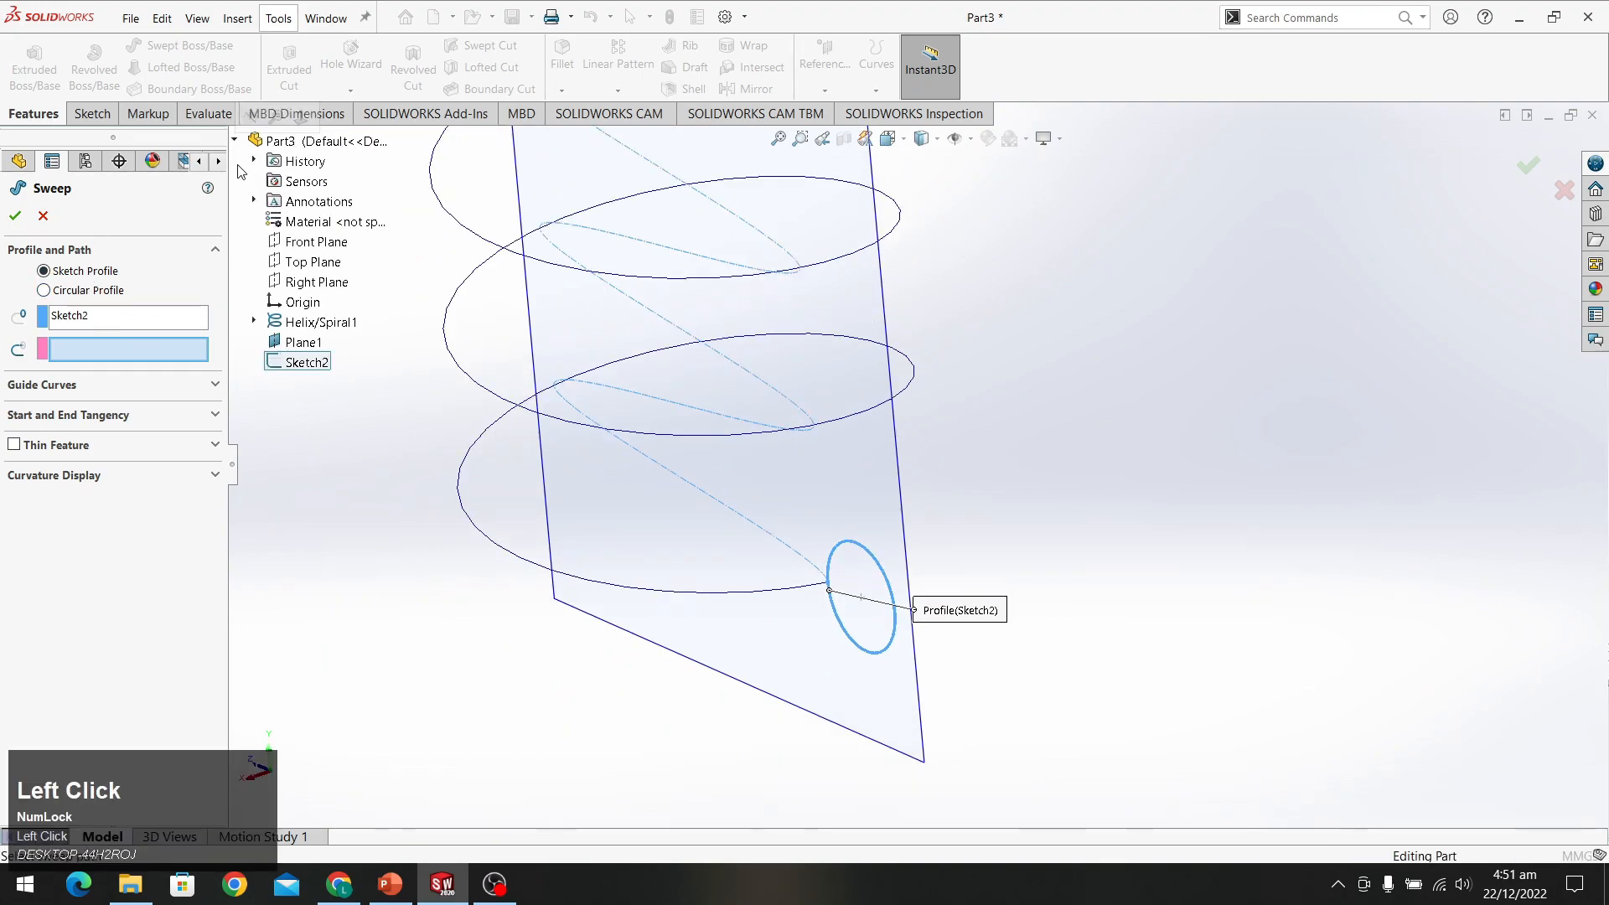
left_click(317, 325)
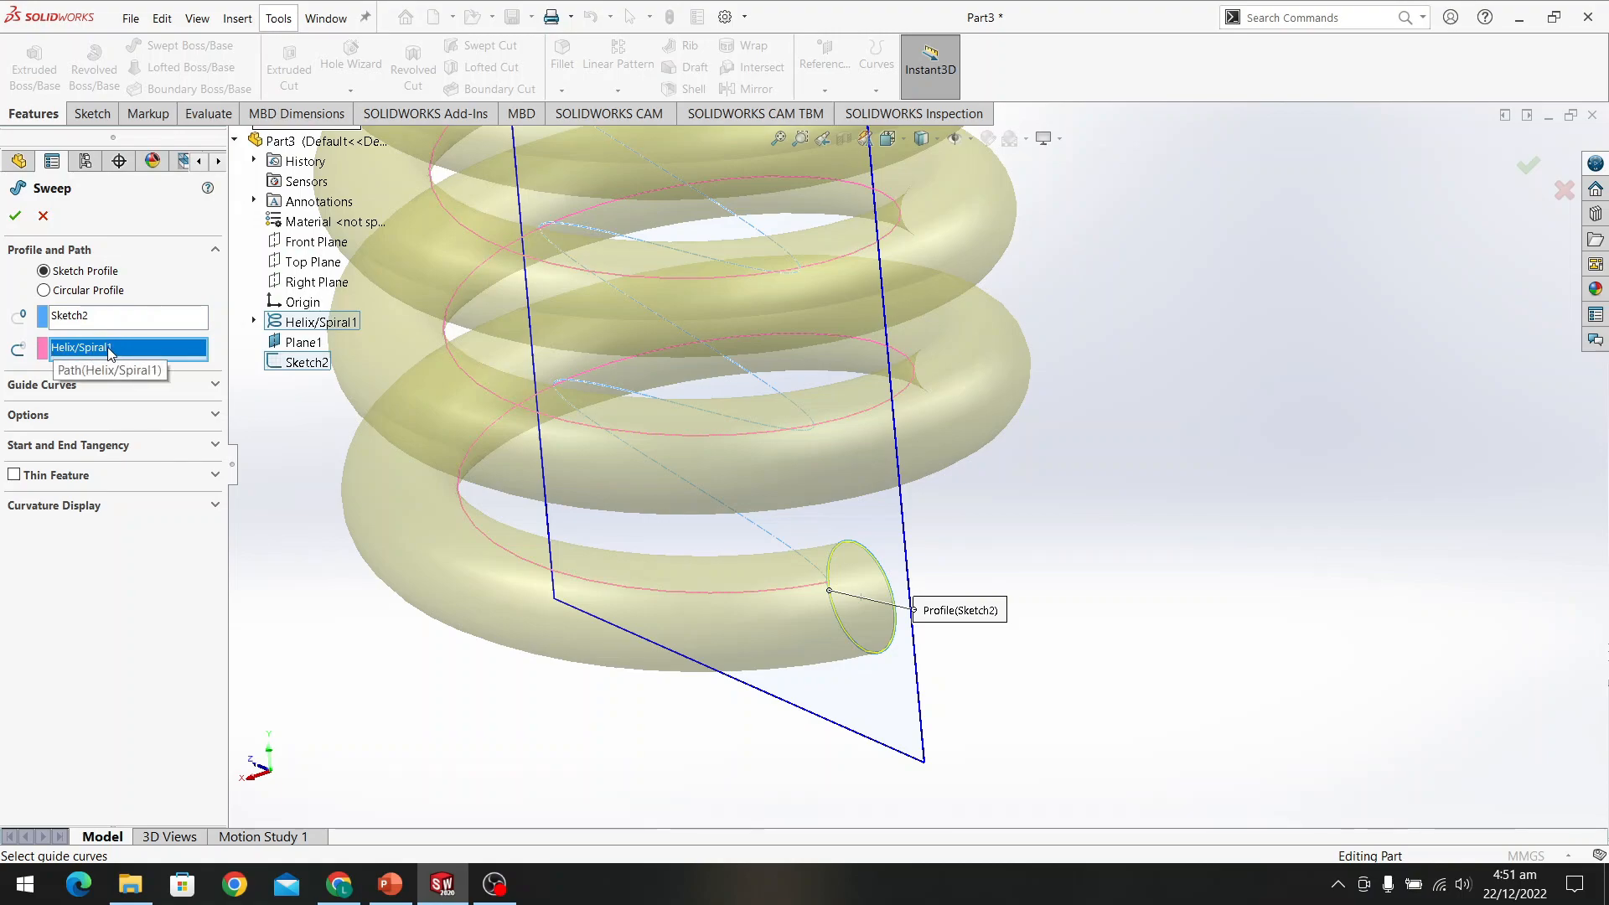
left_click(15, 216)
Examine the swept spring's coils and the wire's lower end close up and from several sides
scroll(948, 433, "down", 5)
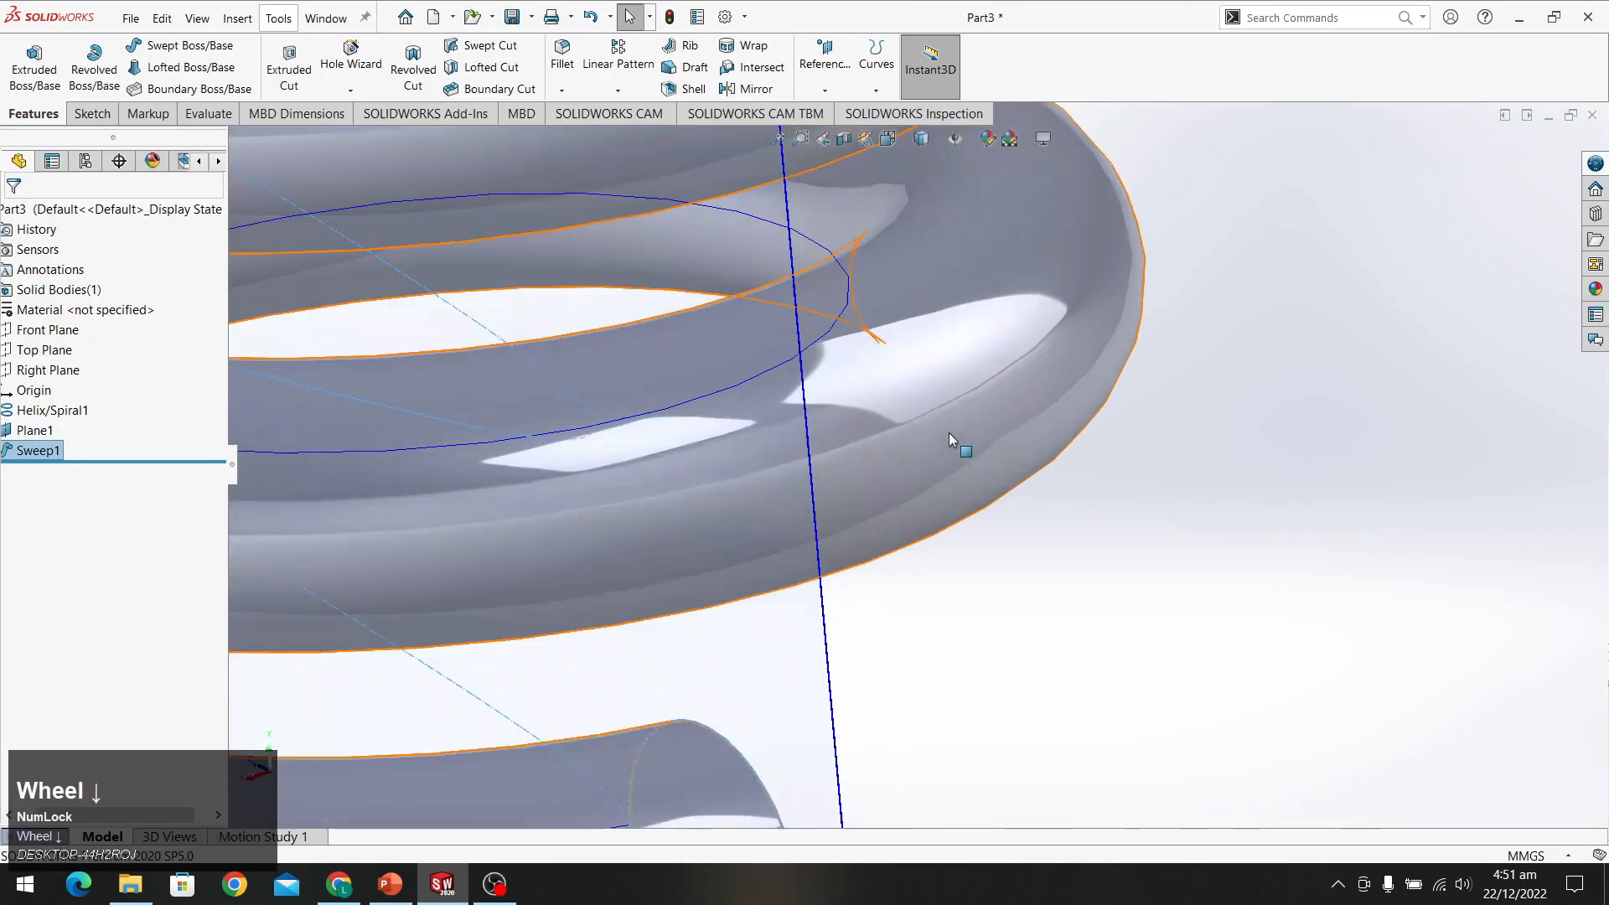
scroll(948, 436, "up", 10)
middle_click_drag(1018, 493, 953, 481)
scroll(952, 480, "down", 2)
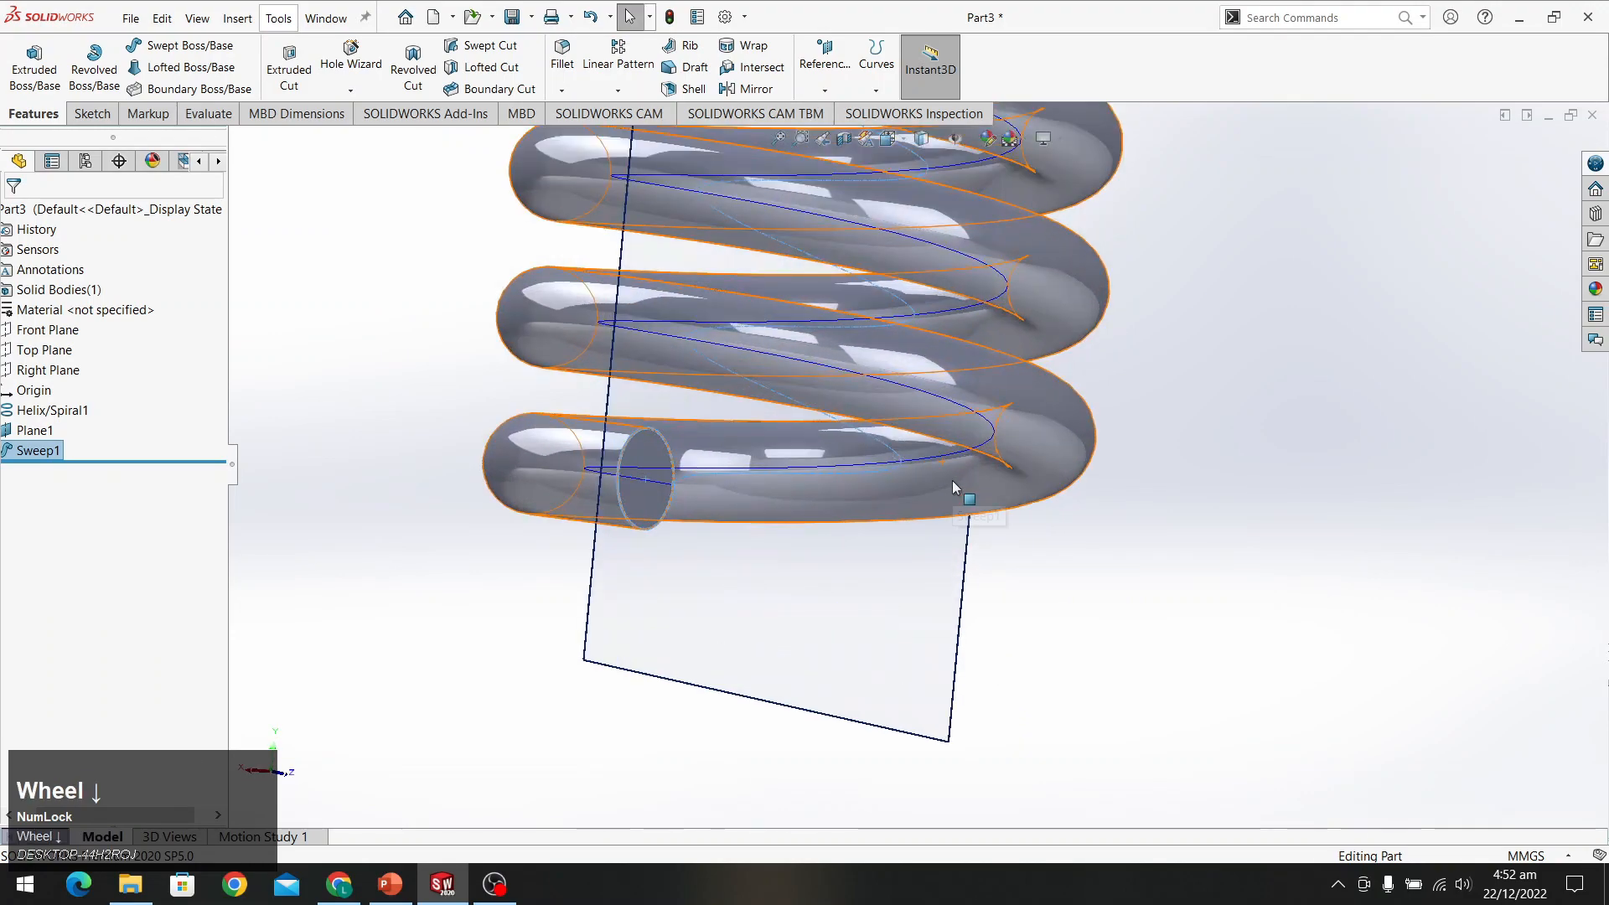
scroll(925, 476, "down", 3)
scroll(925, 476, "up", 3)
scroll(925, 476, "up", 5)
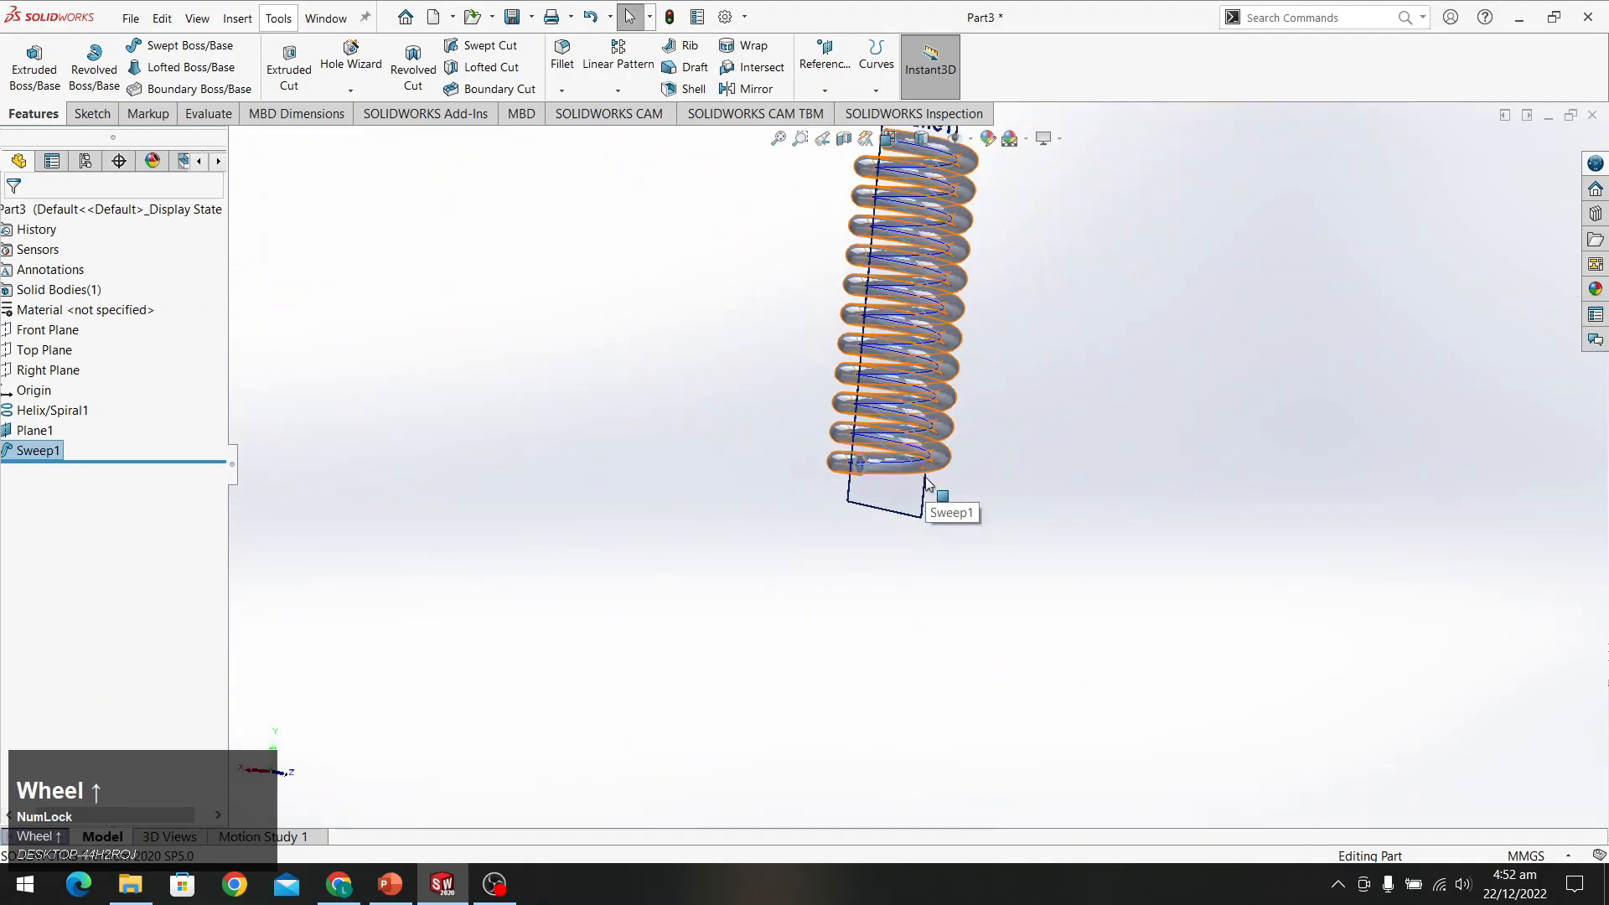
scroll(942, 280, "up", 2)
left_click(1012, 455)
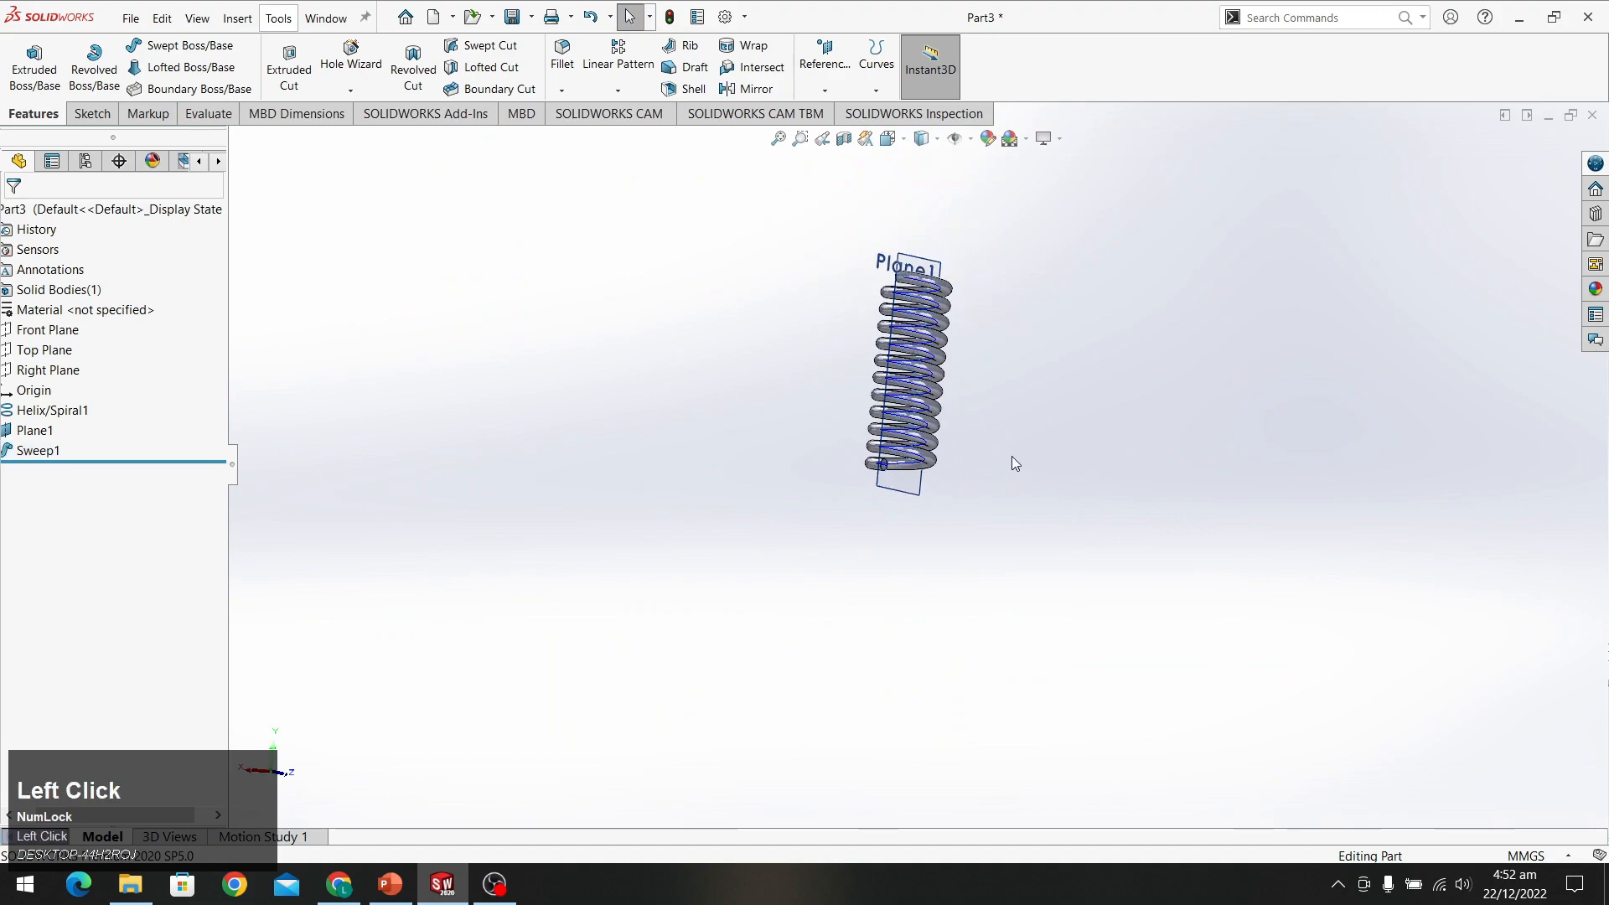
mouse_move(1022, 455)
middle_mouse_down()
mouse_move(1096, 507)
mouse_move(1023, 470)
middle_mouse_up()
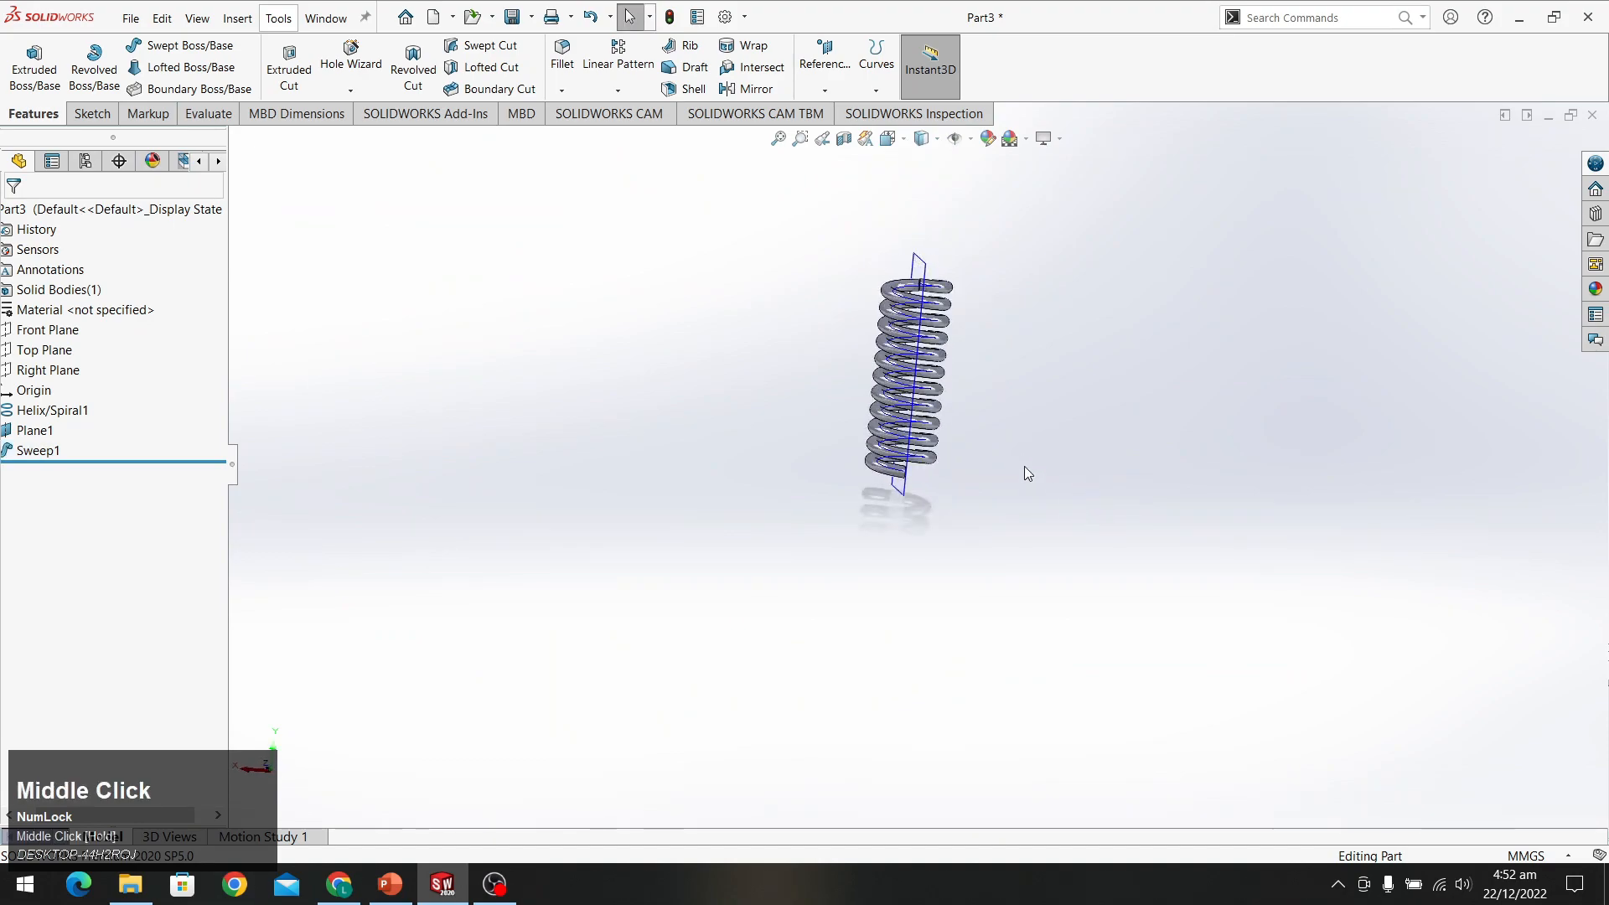
scroll(1023, 467, "down", 5)
scroll(916, 429, "up", 2)
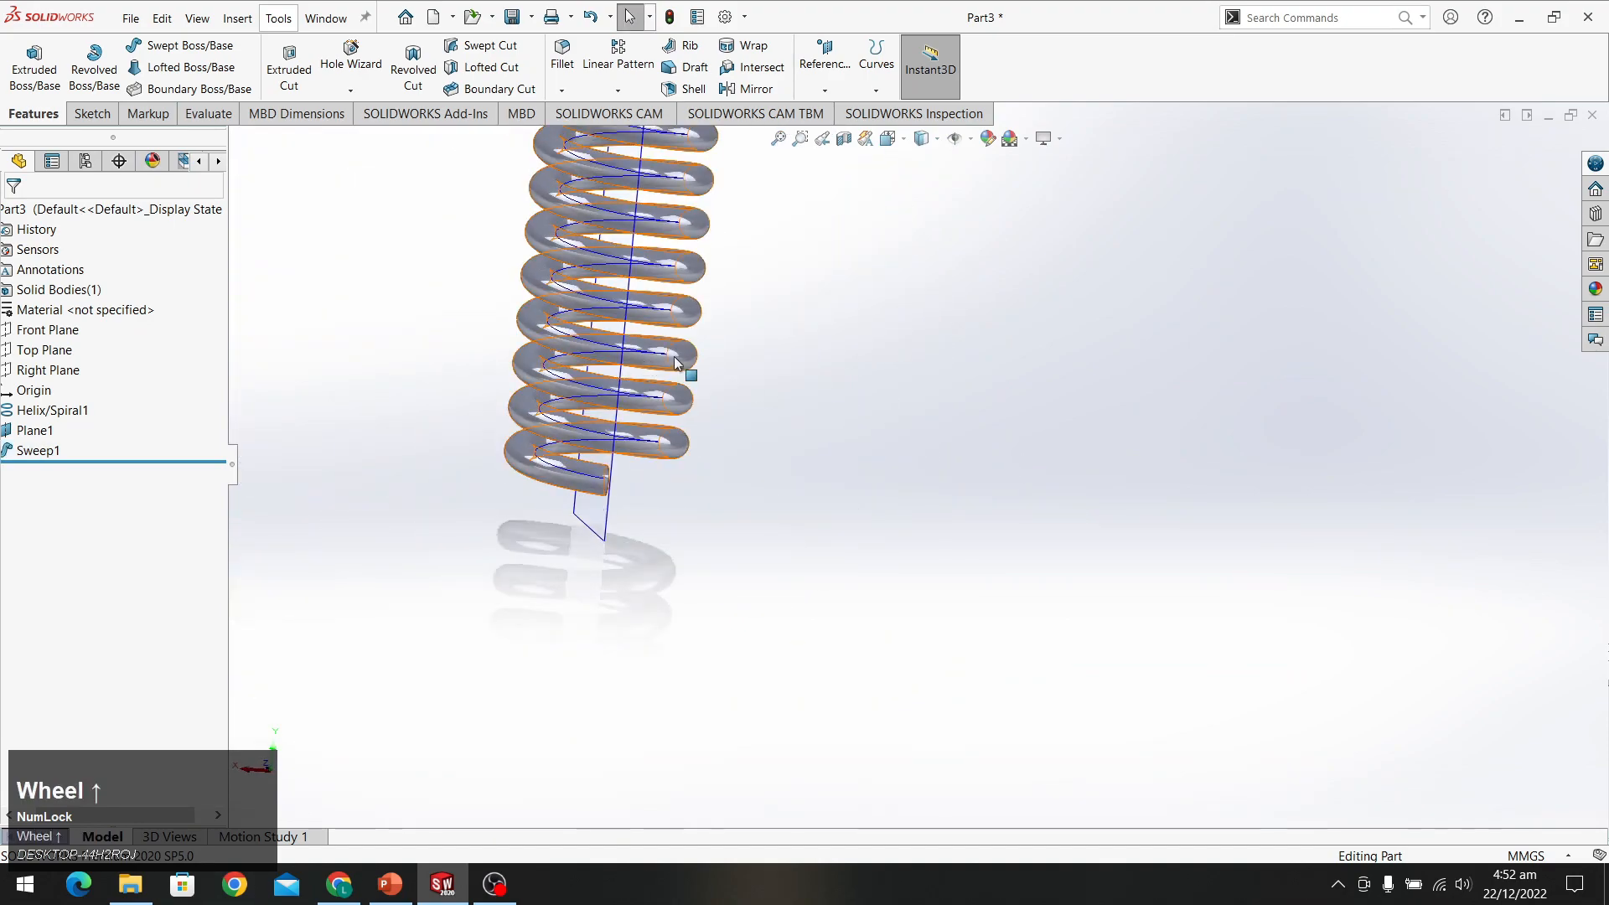
scroll(677, 362, "down", 2)
middle_click_drag(789, 345, 902, 552, "ctrl")
scroll(902, 553, "down", 1)
scroll(902, 553, "up", 4)
scroll(904, 559, "up", 1)
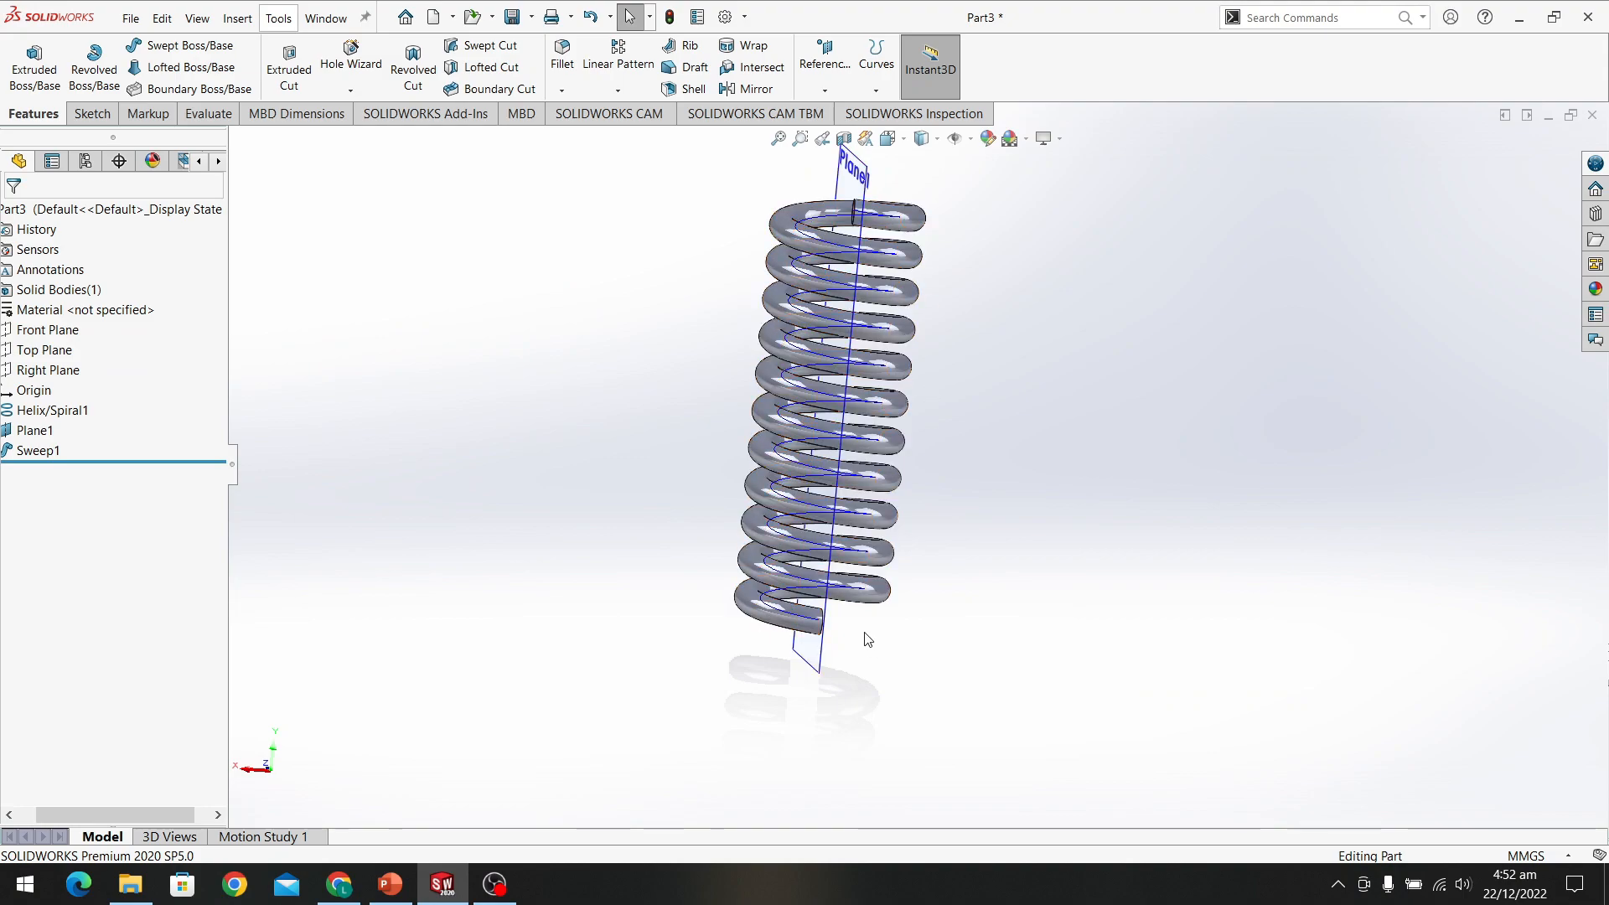
Inspect the spring along its full height and at the upper end of the coil
middle_click_drag(937, 625, 850, 618)
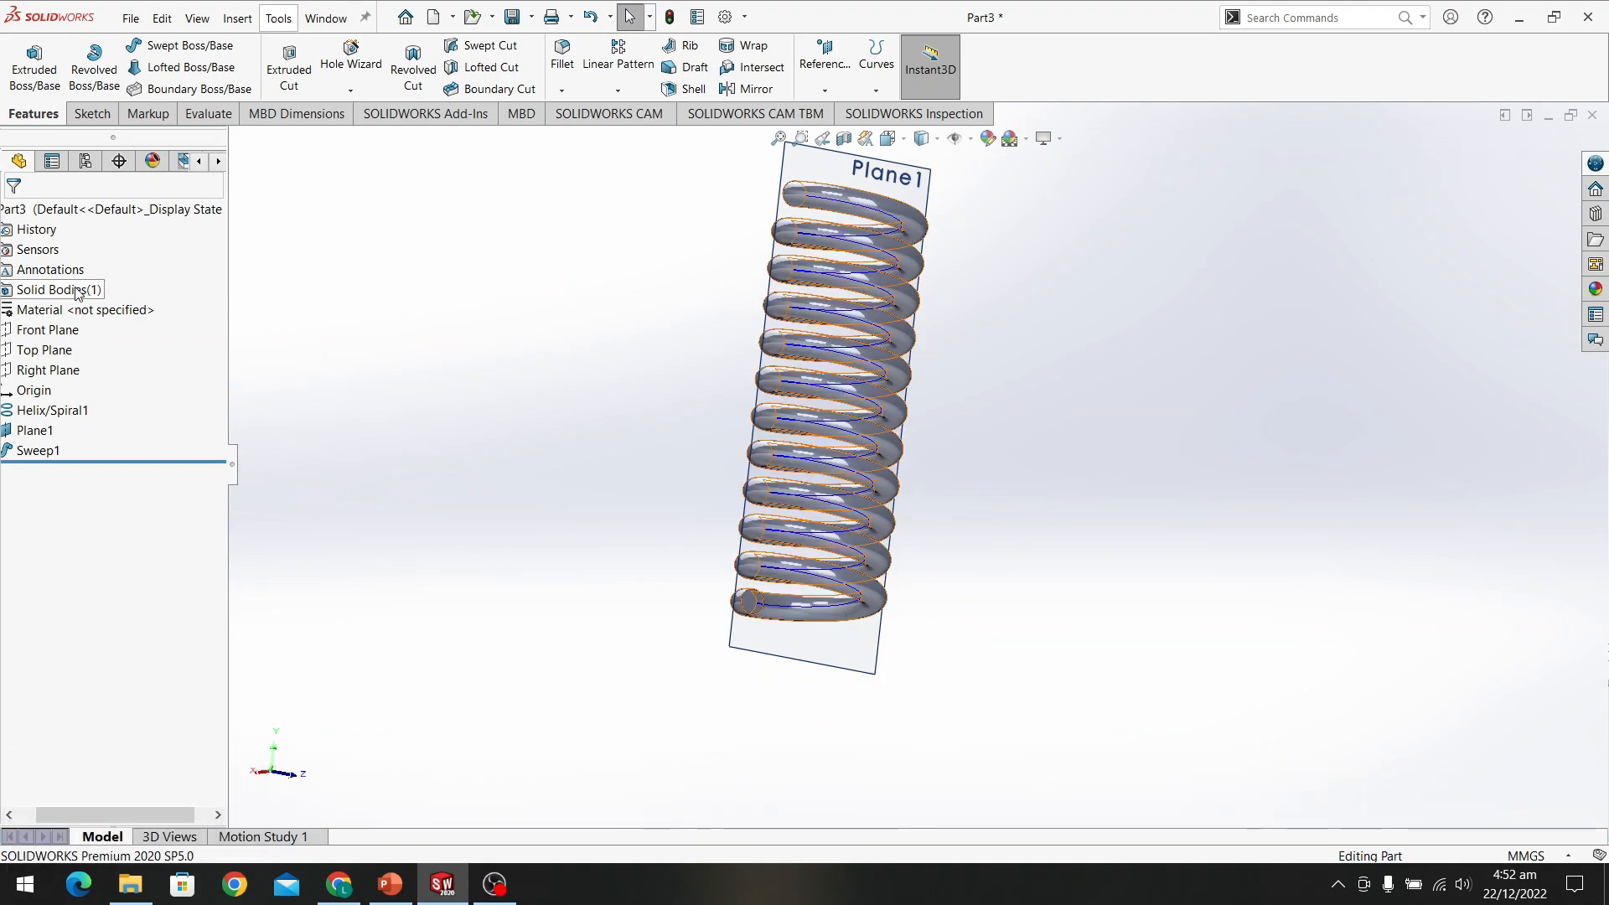
scroll(974, 508, "down", 4)
scroll(842, 532, "down", 3)
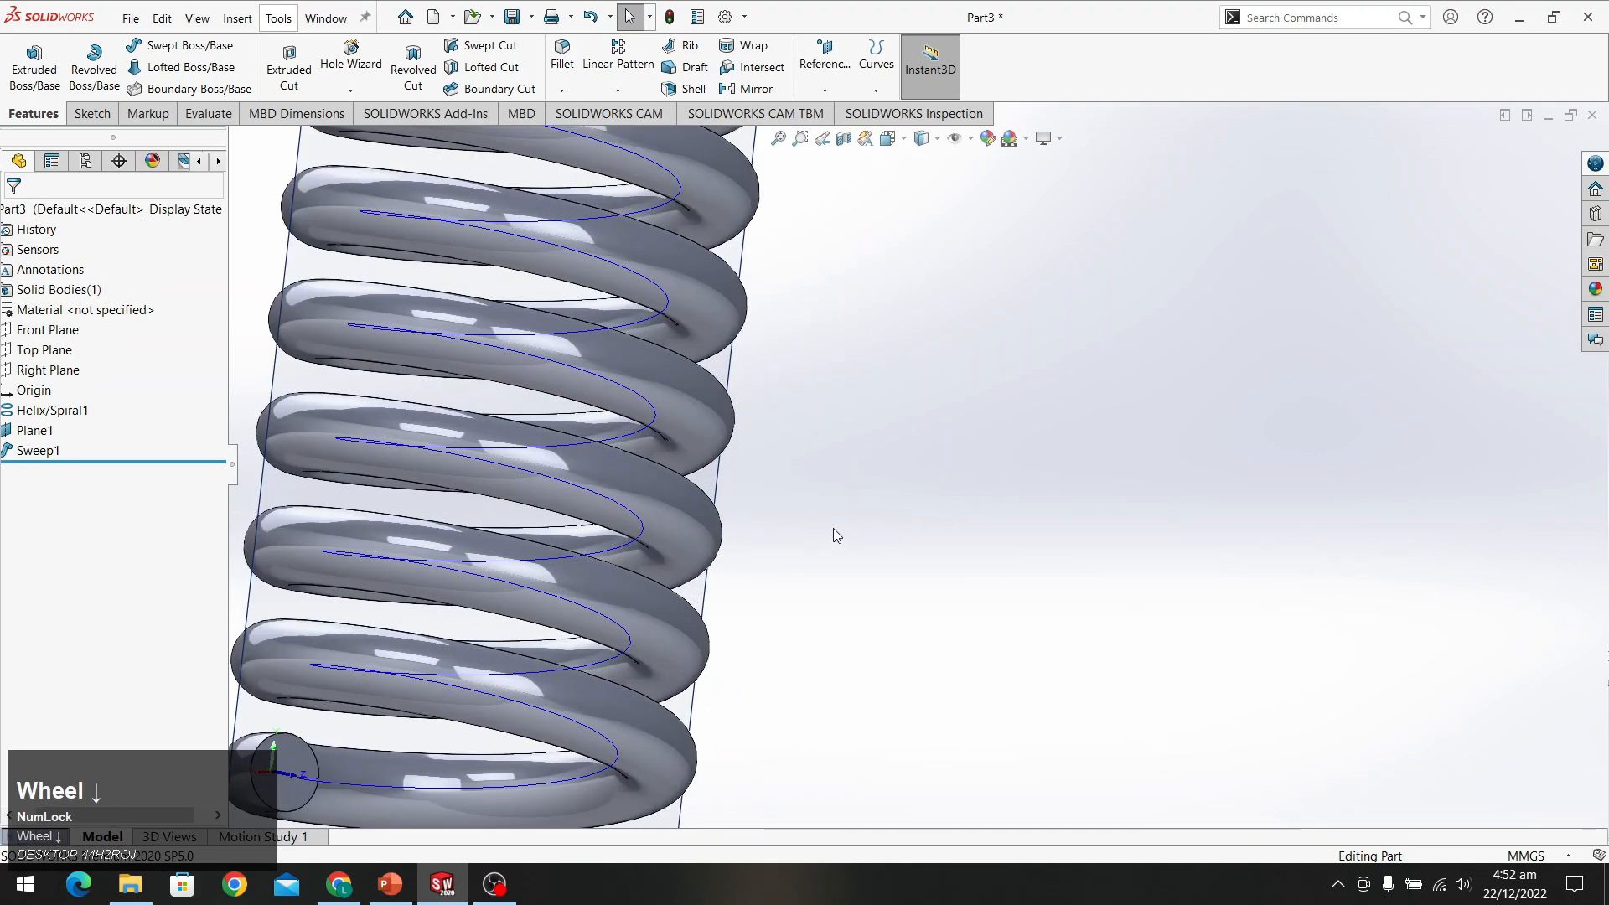
scroll(825, 527, "up", 6)
middle_click_drag(952, 575, 899, 526, "ctrl")
scroll(900, 520, "up", 1)
scroll(900, 520, "down", 3)
scroll(899, 520, "up", 5)
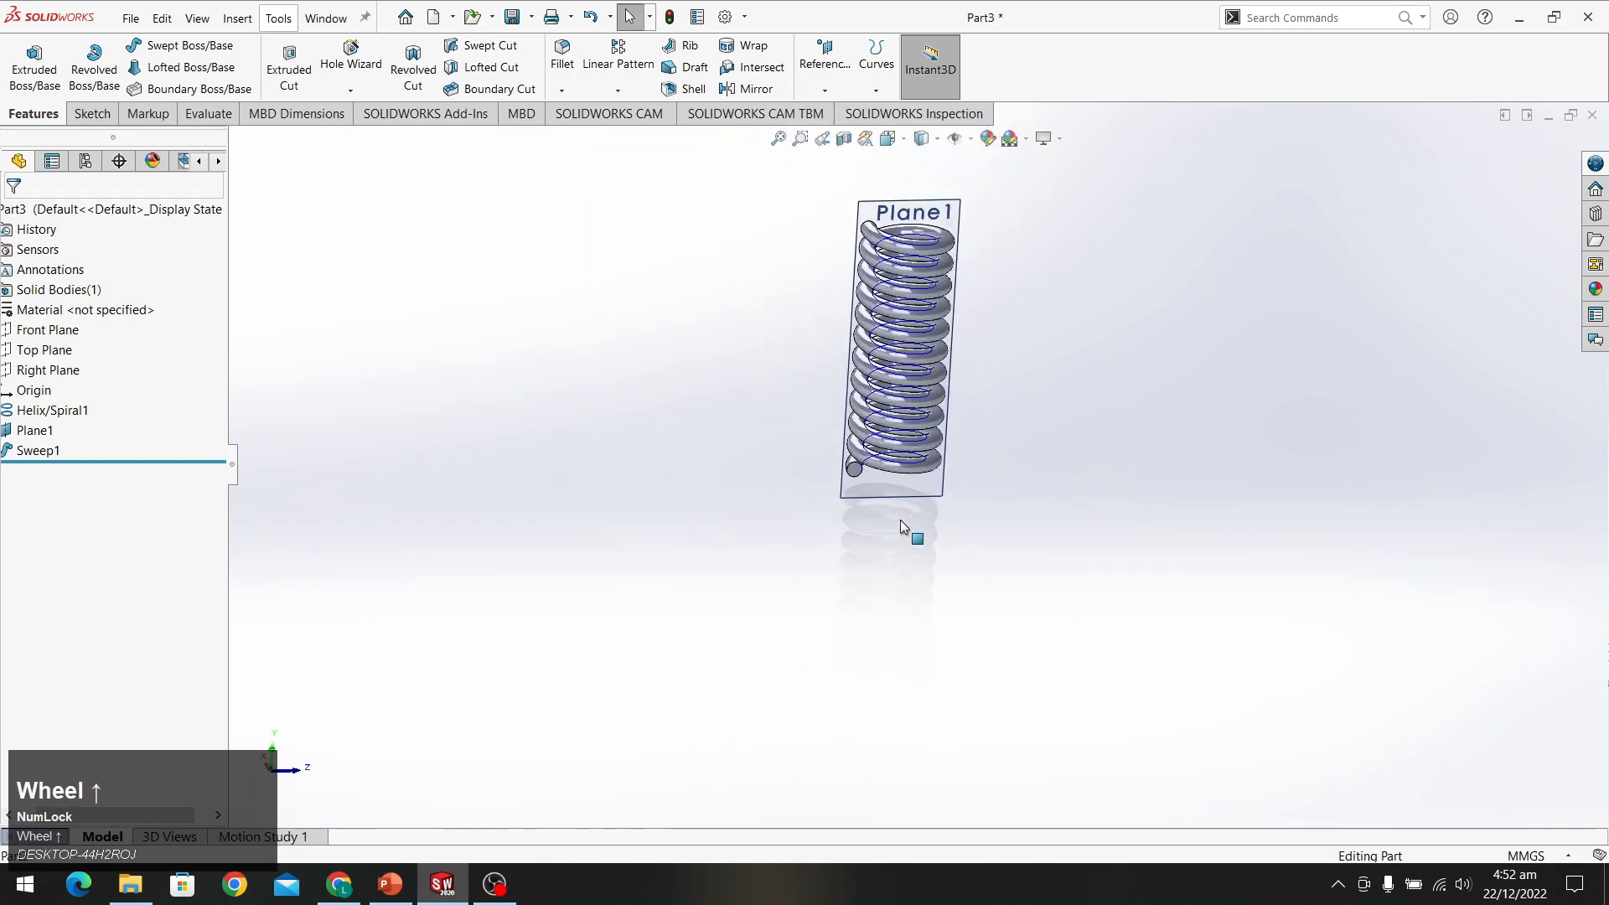
middle_click_drag(1043, 243, 1034, 431, "ctrl")
scroll(929, 439, "up", 2)
scroll(932, 446, "down", 5)
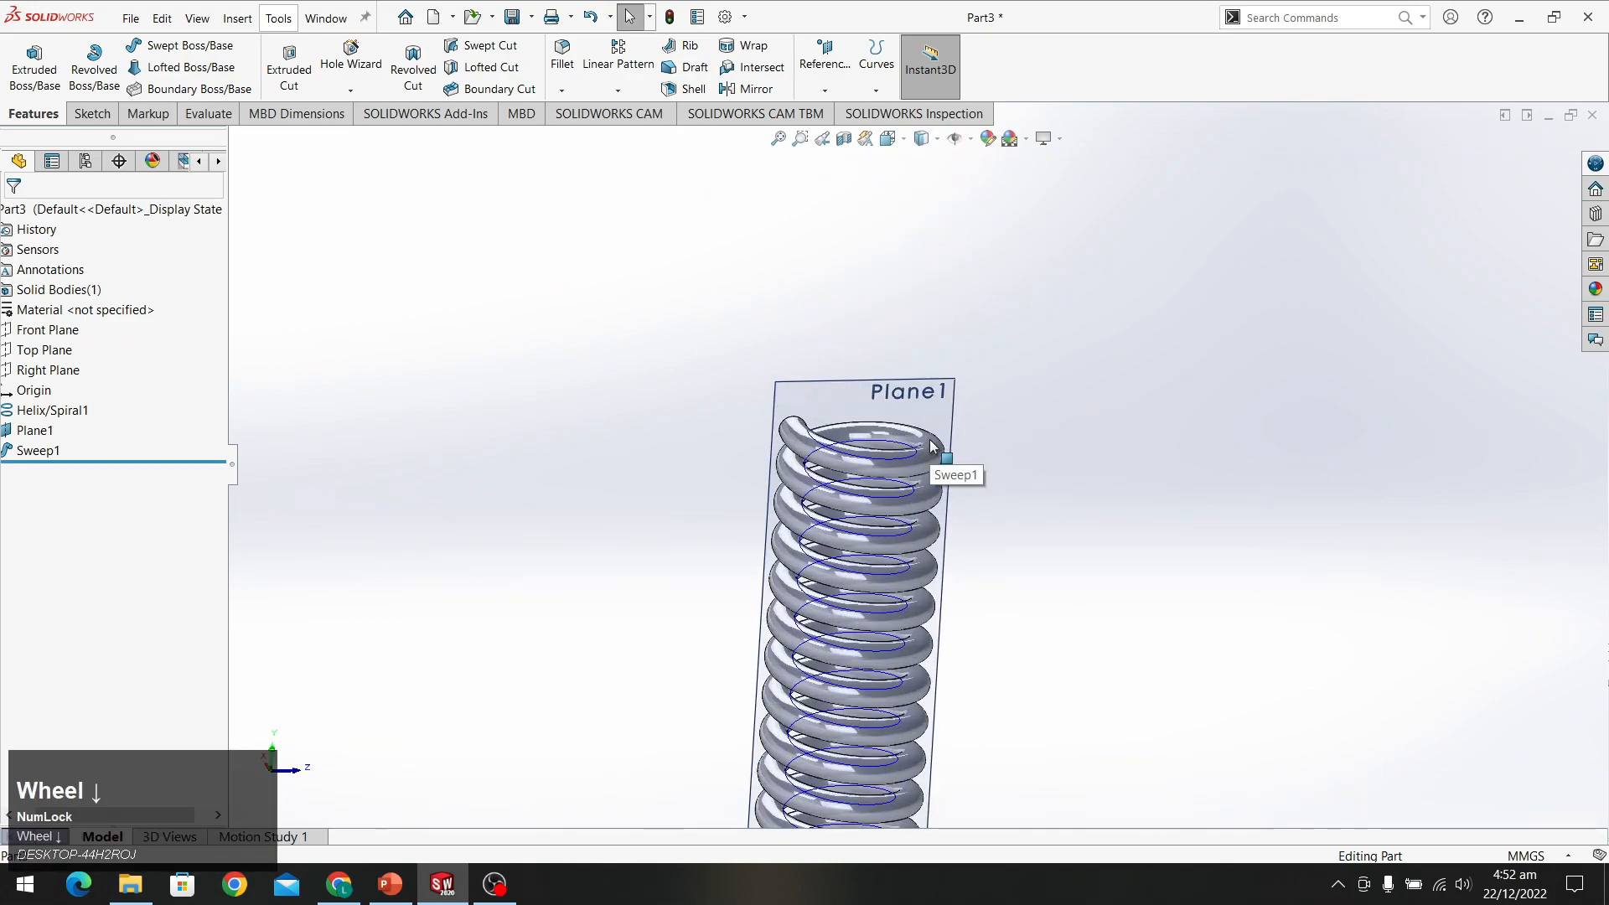
middle_click_drag(932, 448, 867, 549)
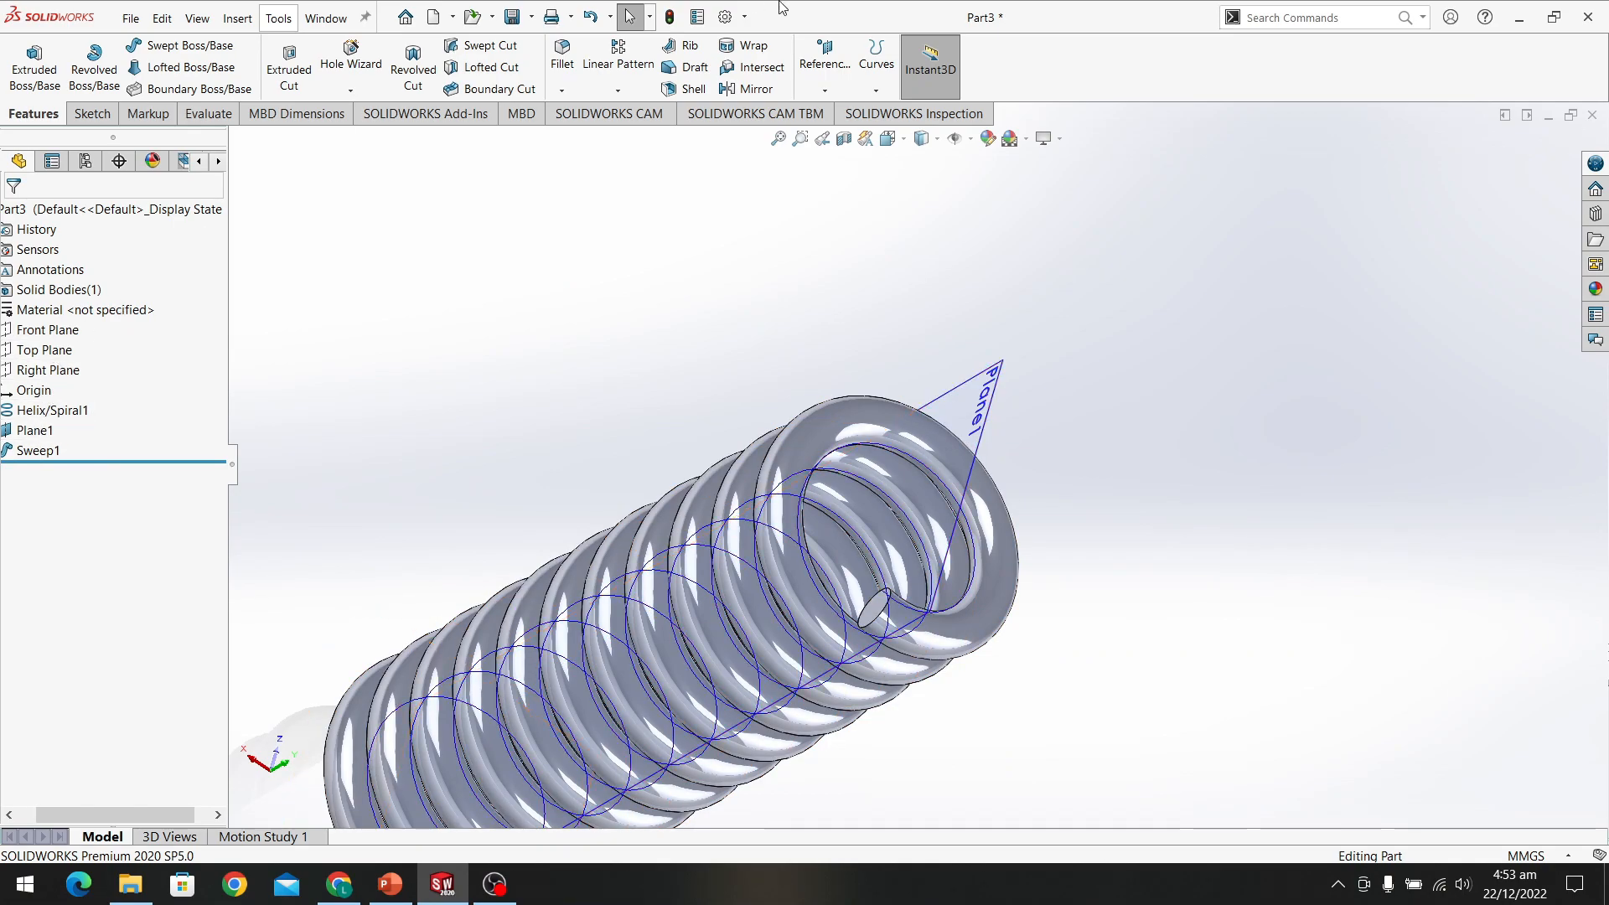
Examine the Top Plane and the wire's flat upper end face as possible references for a new plane
left_click(834, 66)
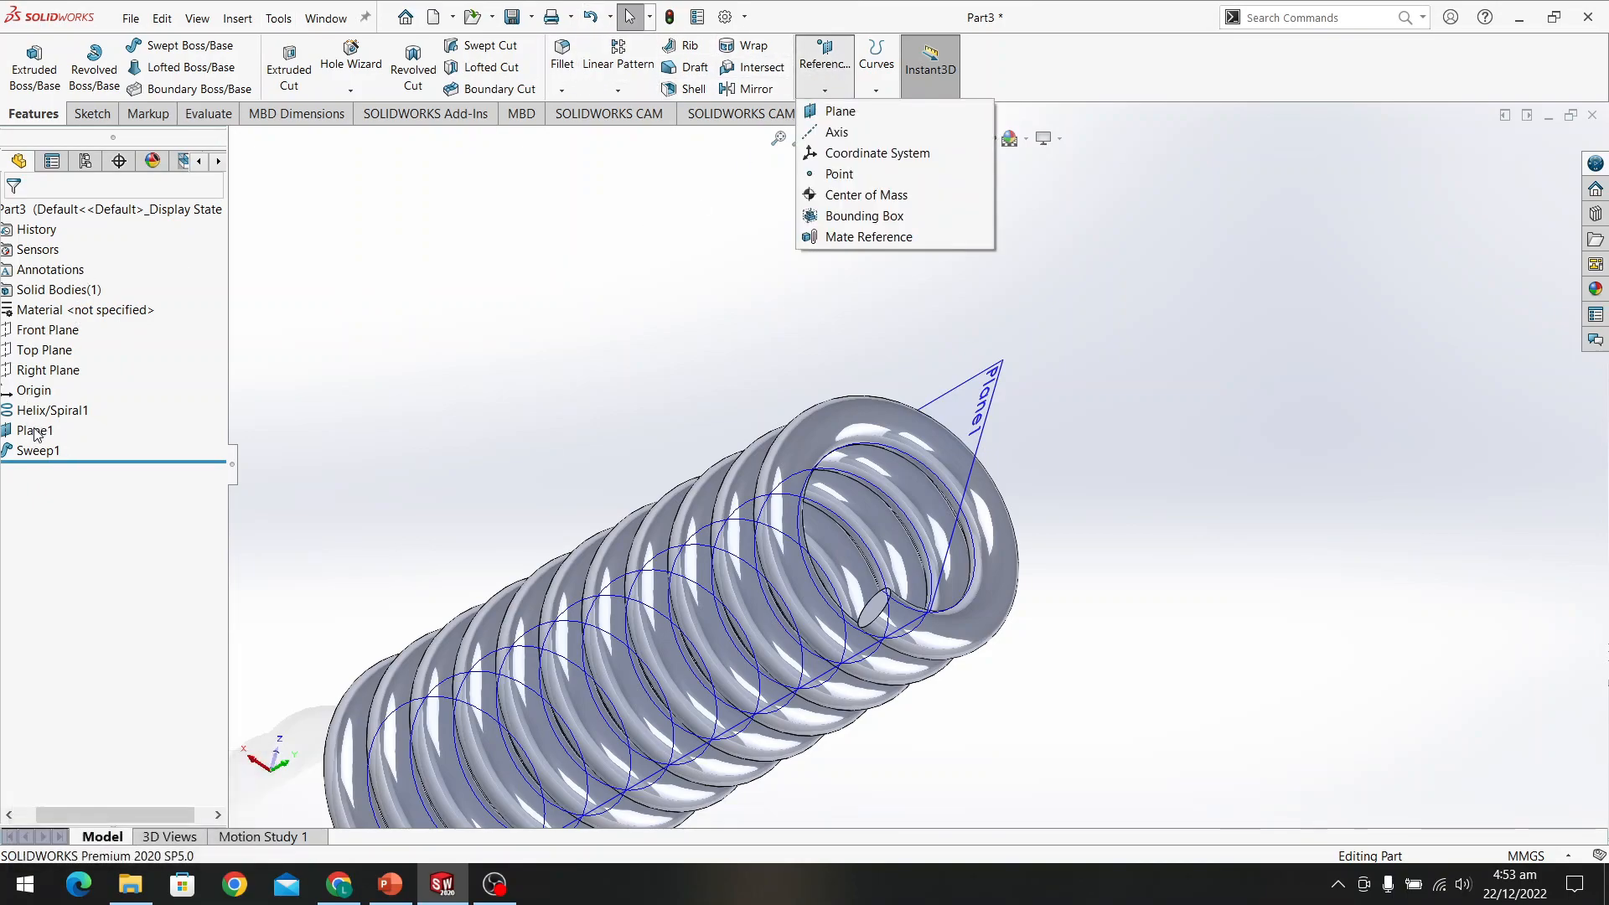
left_click(48, 350)
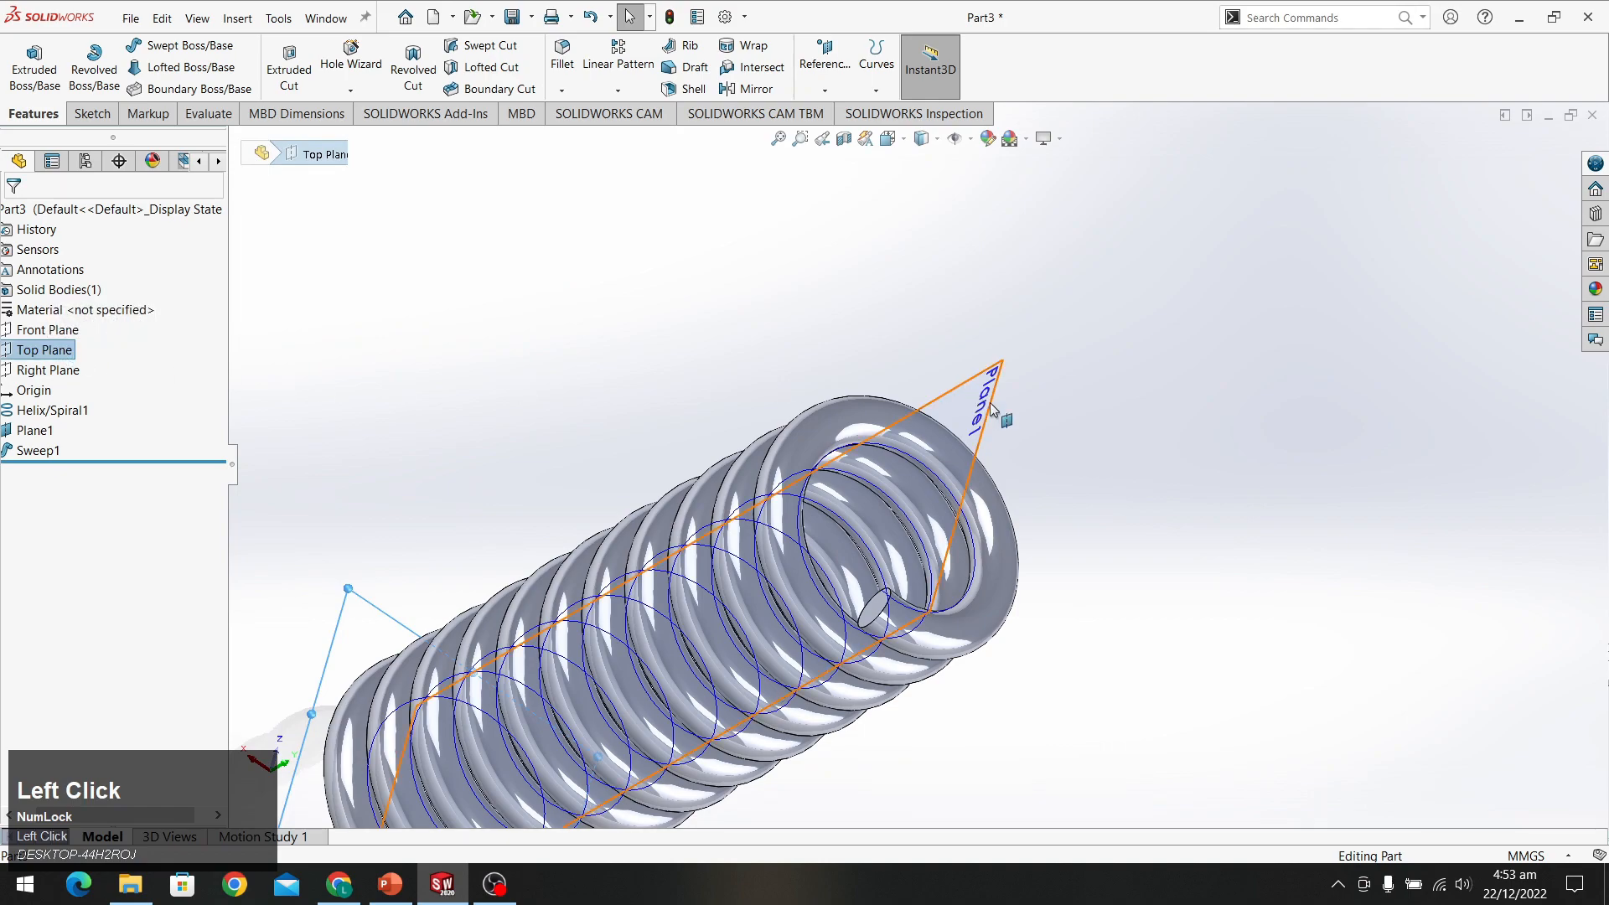
middle_click_drag(1059, 492, 1156, 524)
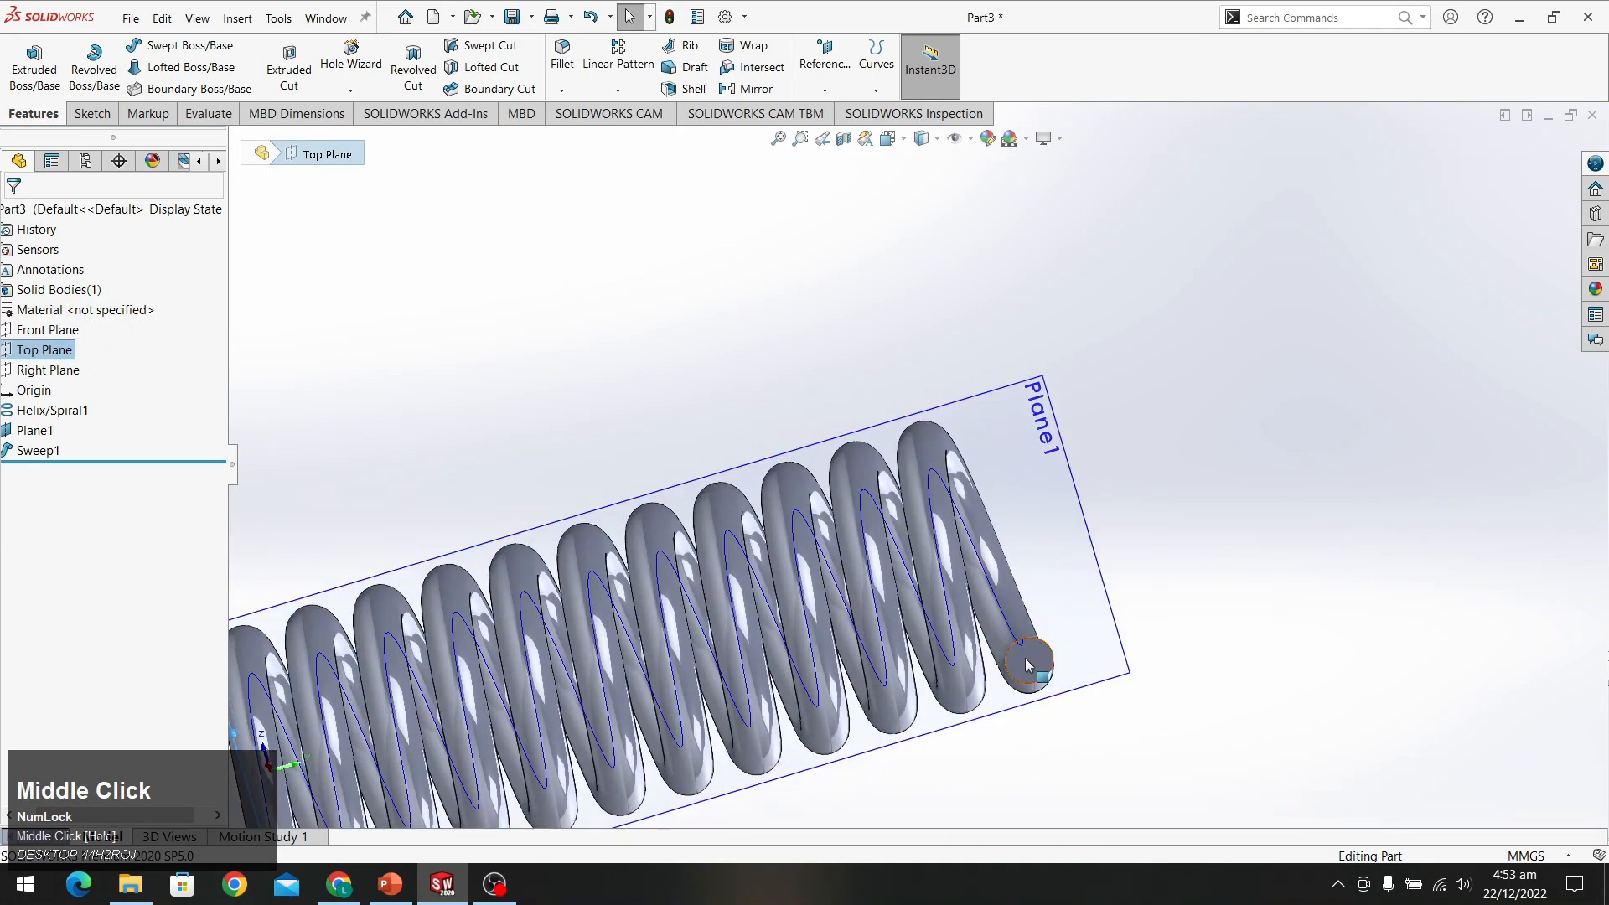
scroll(1038, 662, "down", 6)
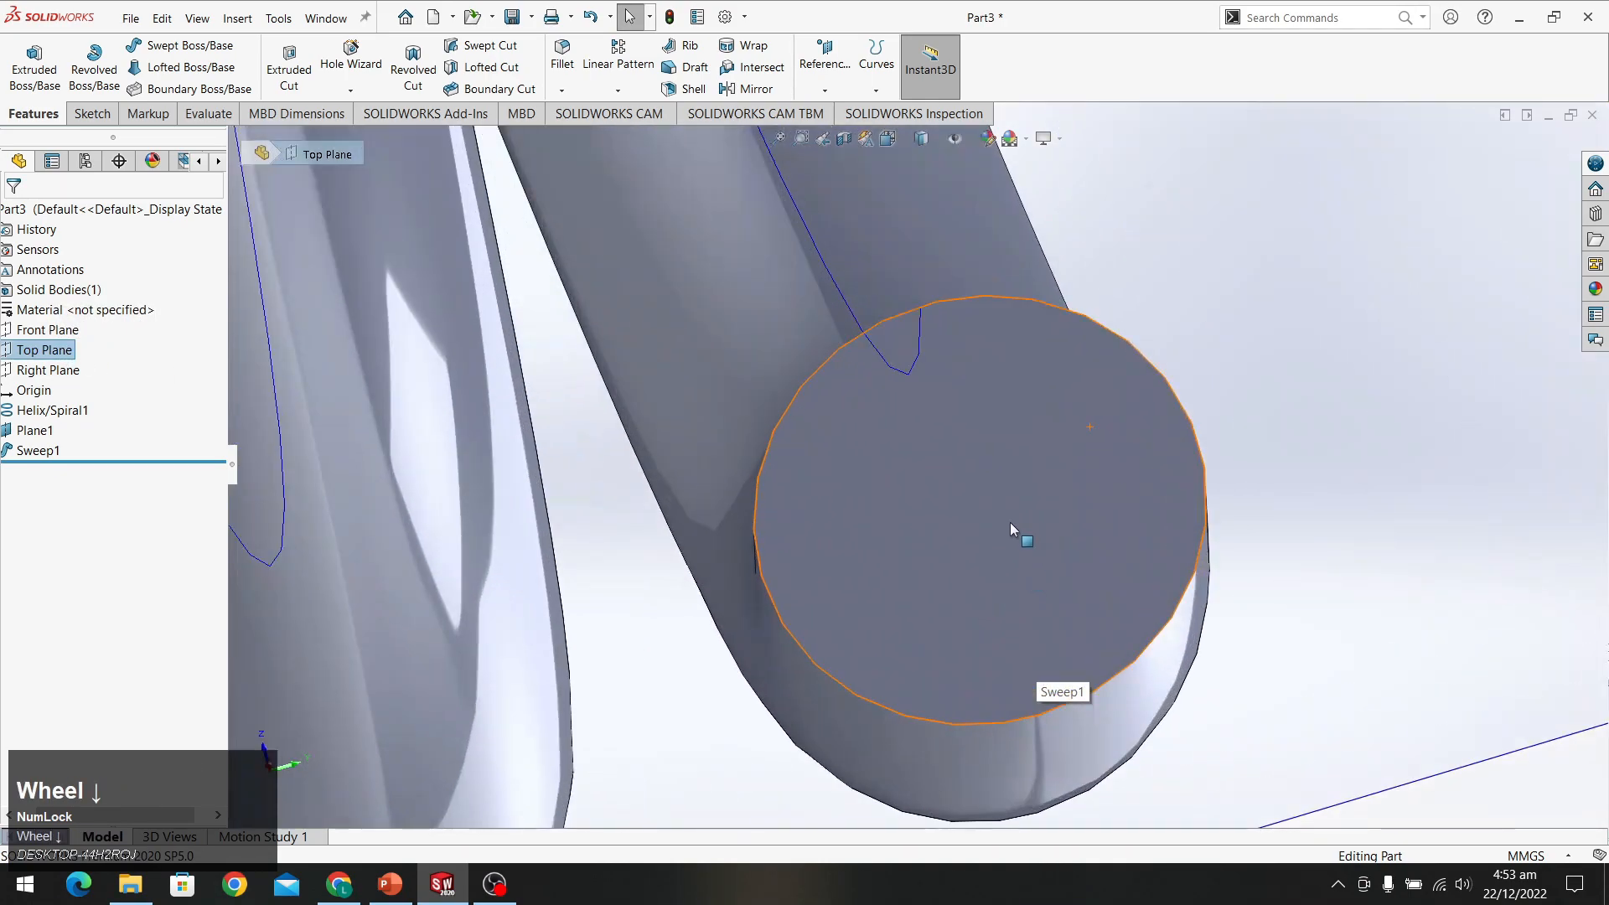
scroll(1054, 516, "down", 2)
middle_click_drag(1059, 528, 968, 537)
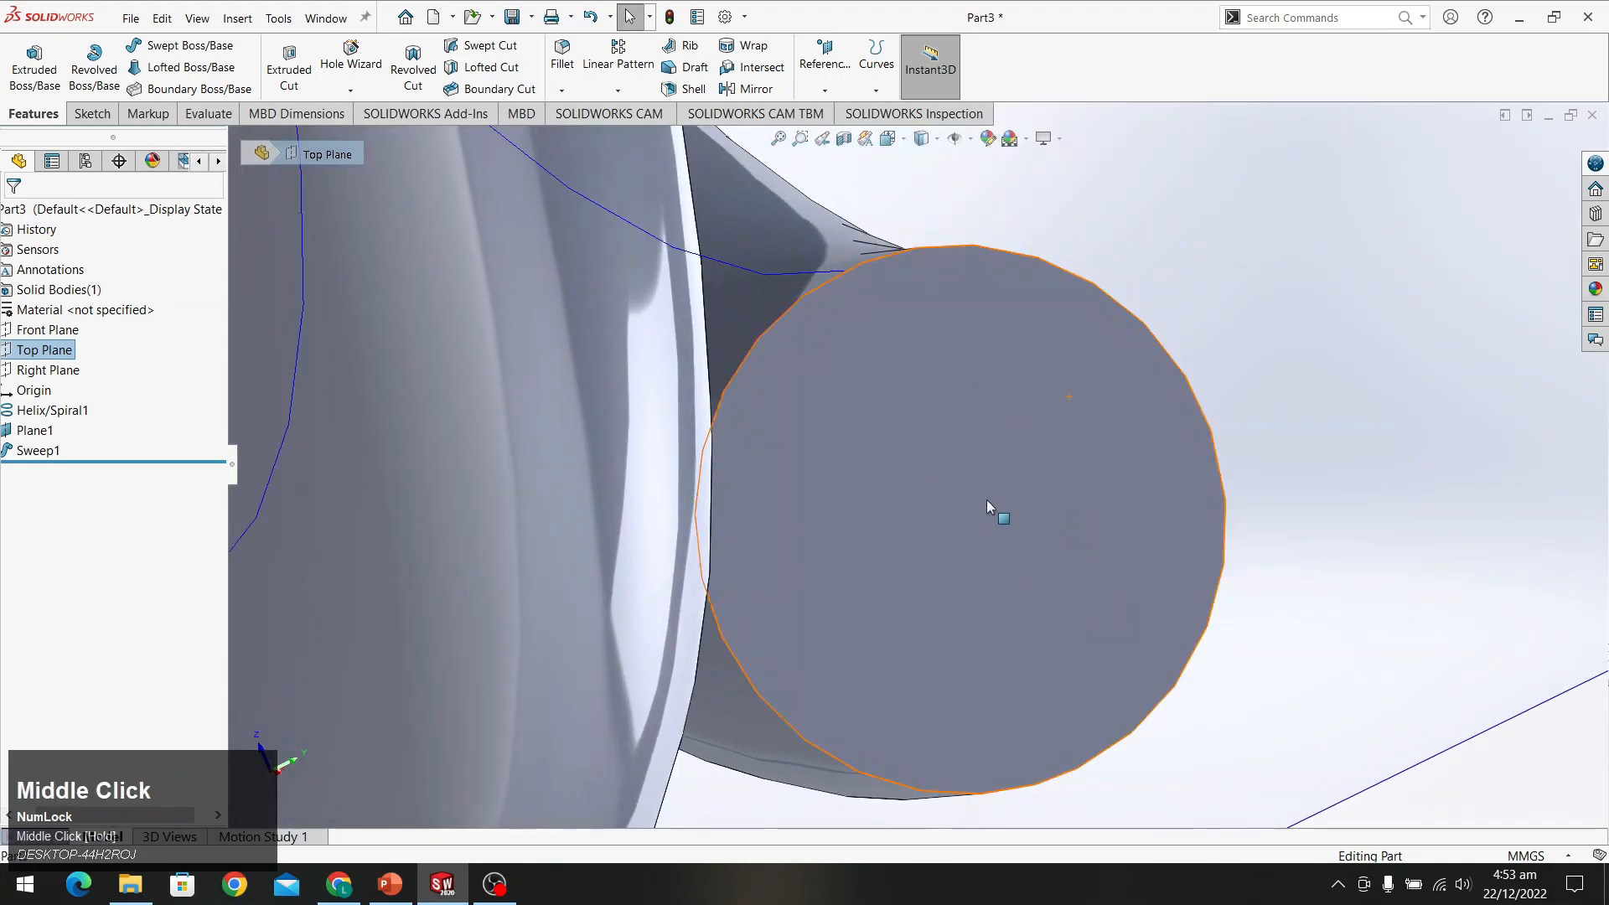
left_click(953, 510)
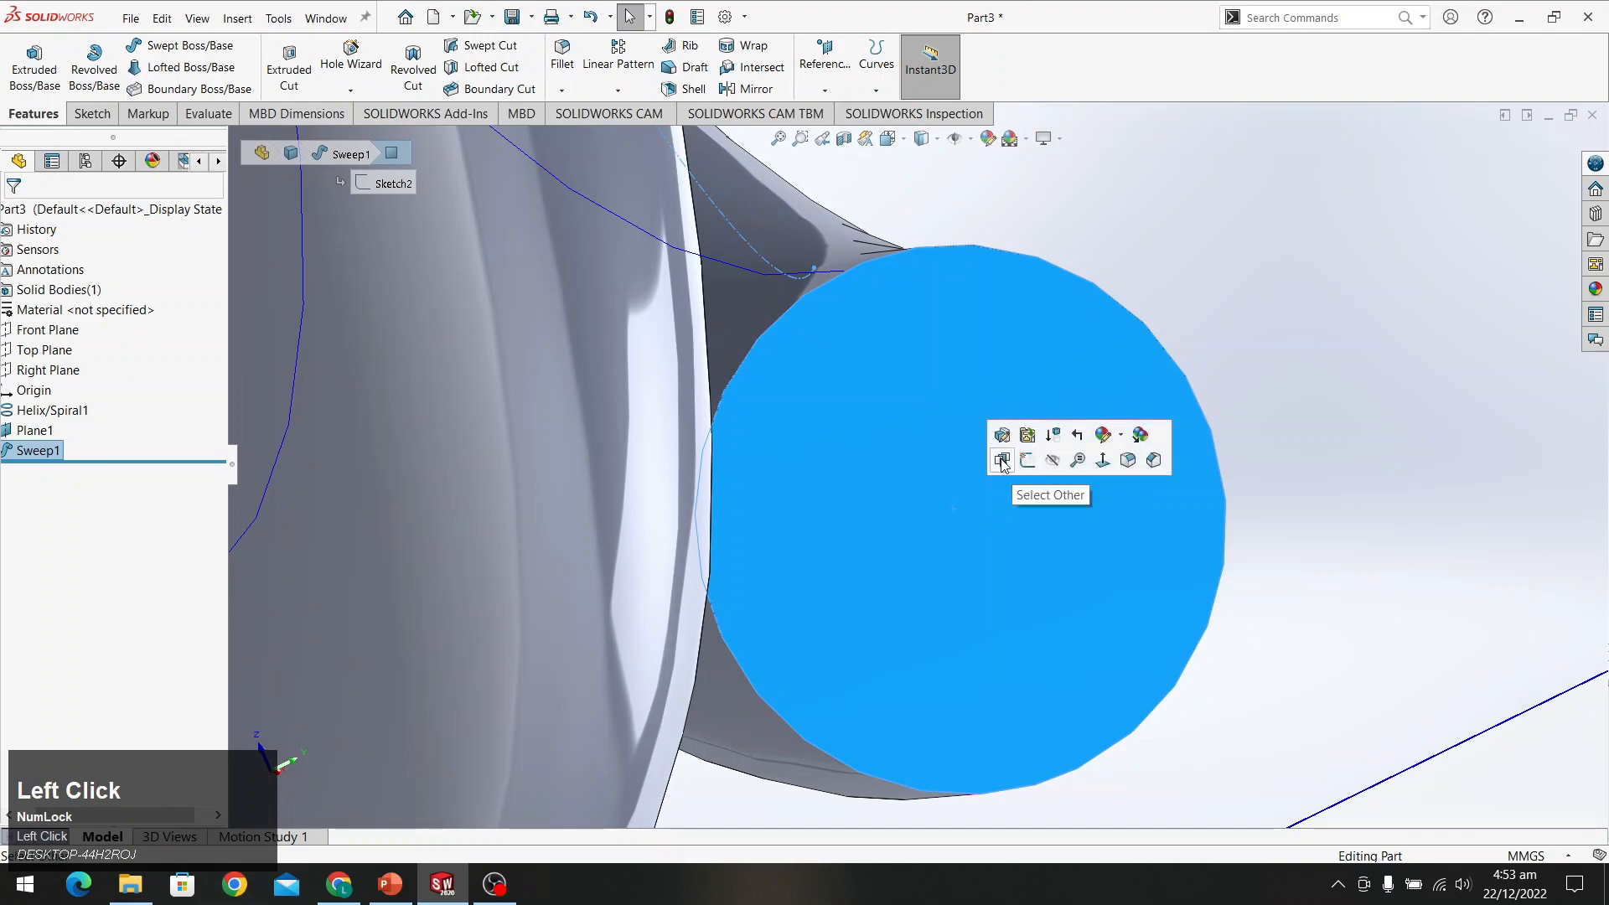
left_click(828, 471)
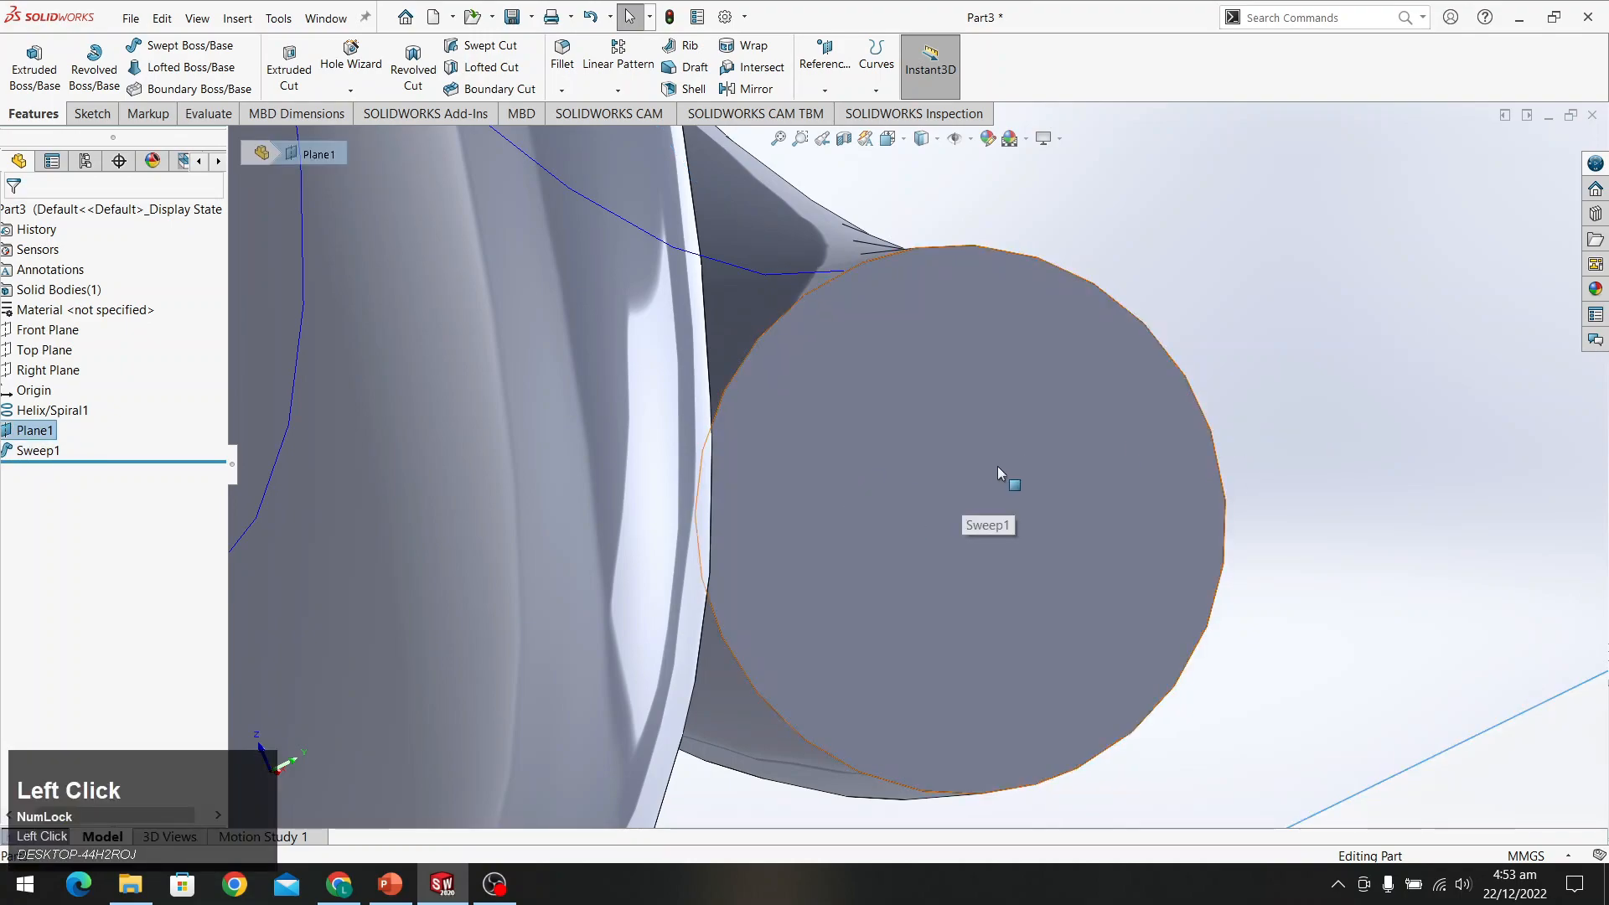
scroll(997, 466, "down", 2)
scroll(997, 465, "up", 6)
middle_click_drag(997, 466, 816, 229)
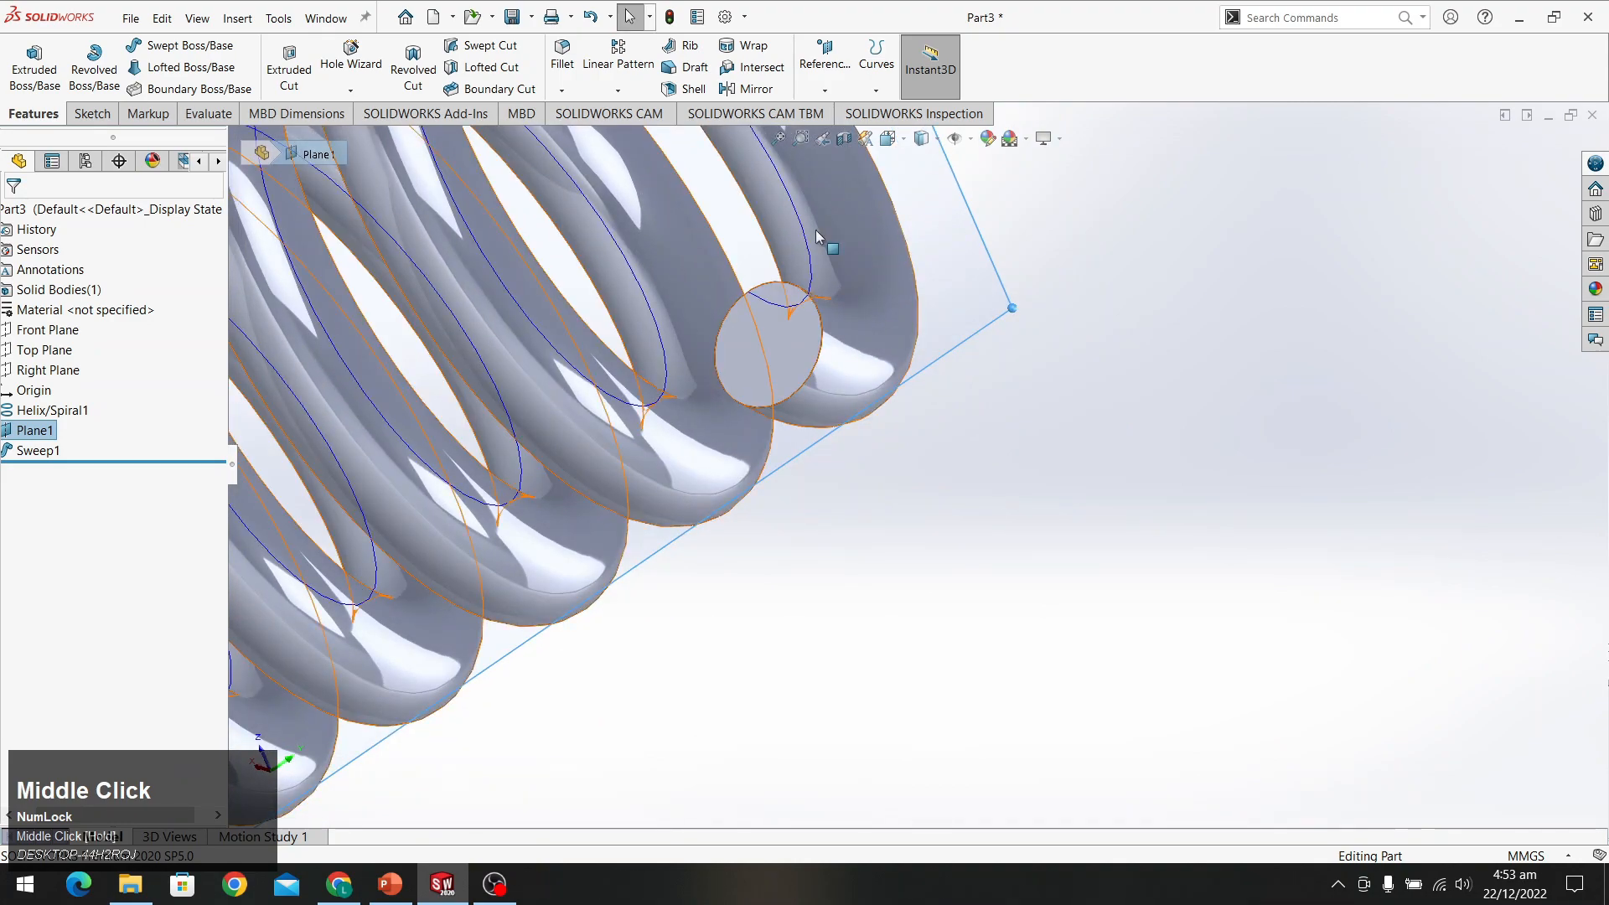
Create a reference plane offset 152 mm from the Top Plane, at the upper end of the spring
left_click(826, 67)
left_click(826, 109)
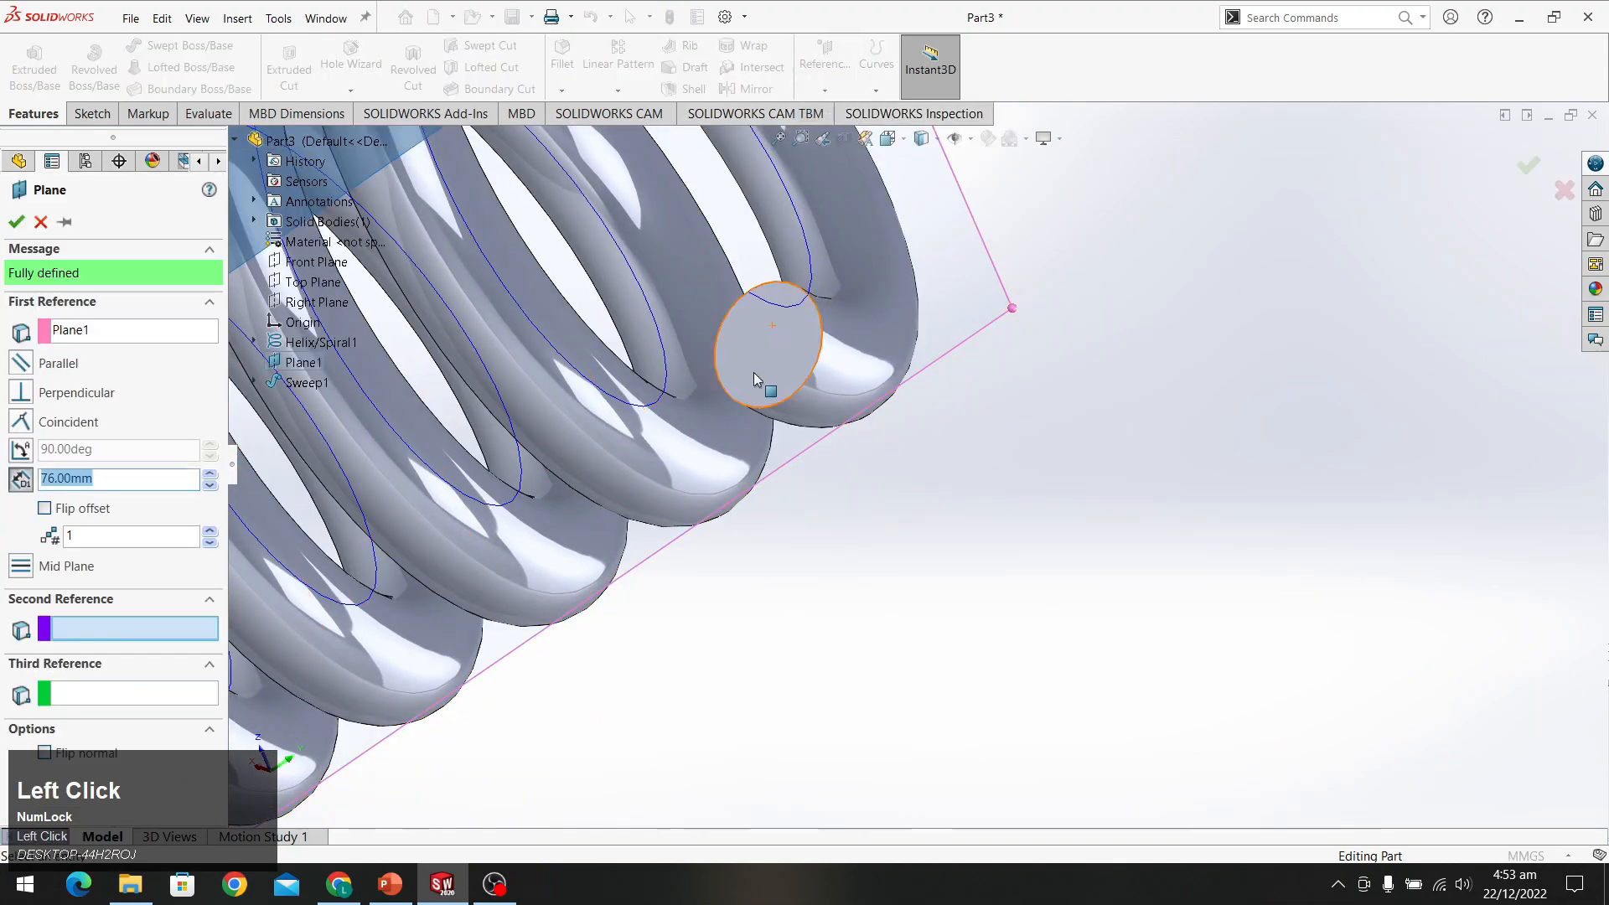
scroll(791, 339, "up", 4)
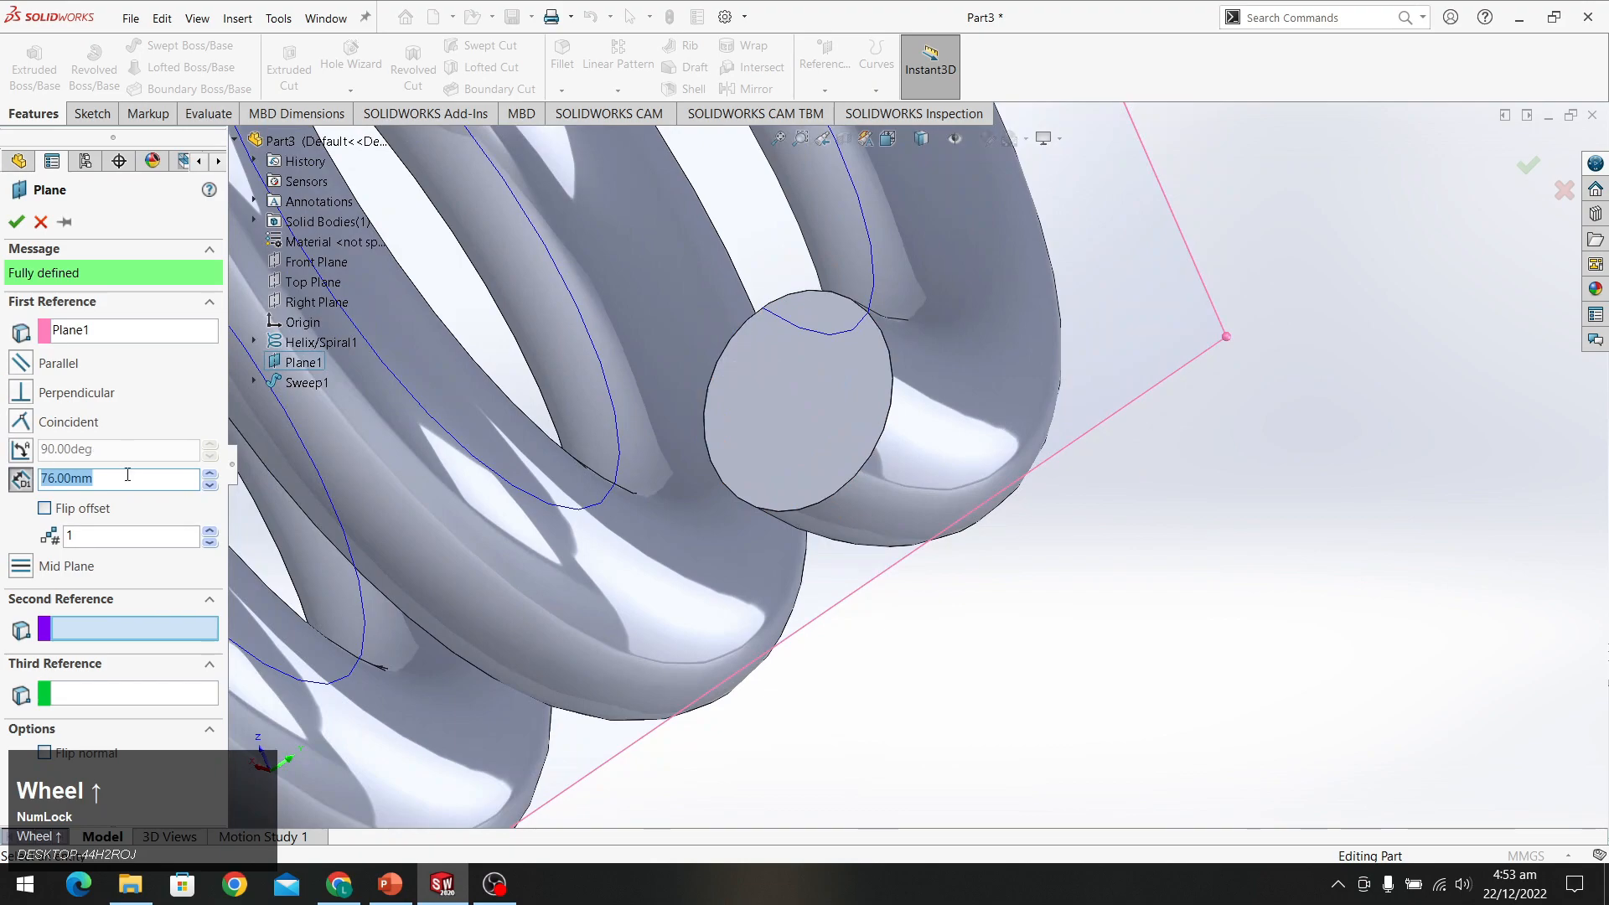
left_click(122, 631)
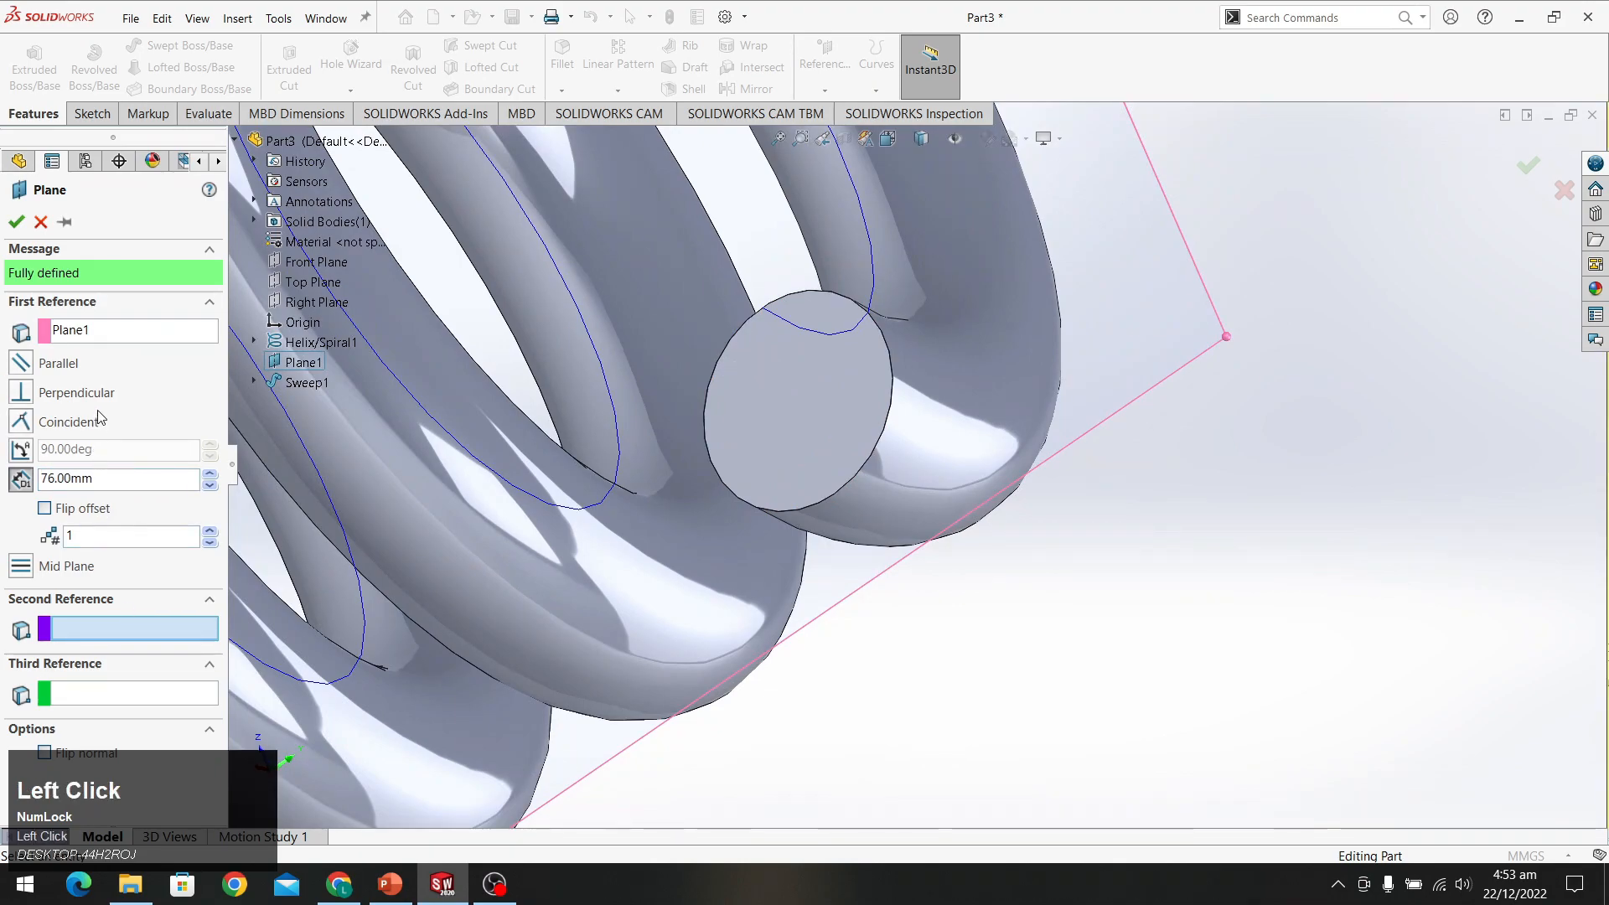
left_click(112, 472)
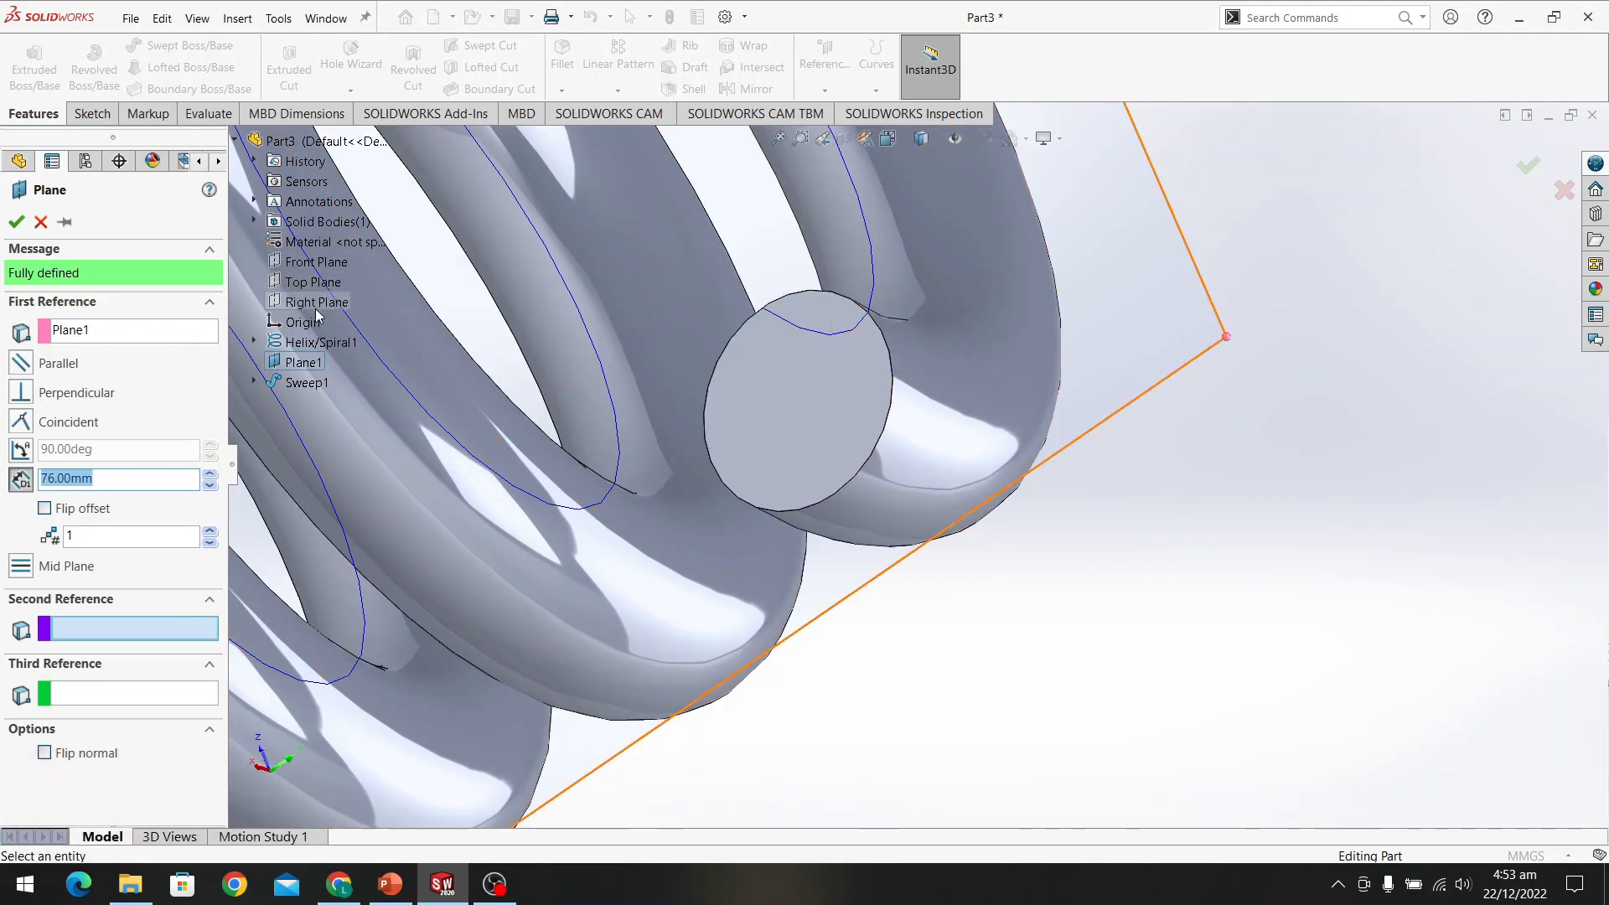
left_click(151, 339)
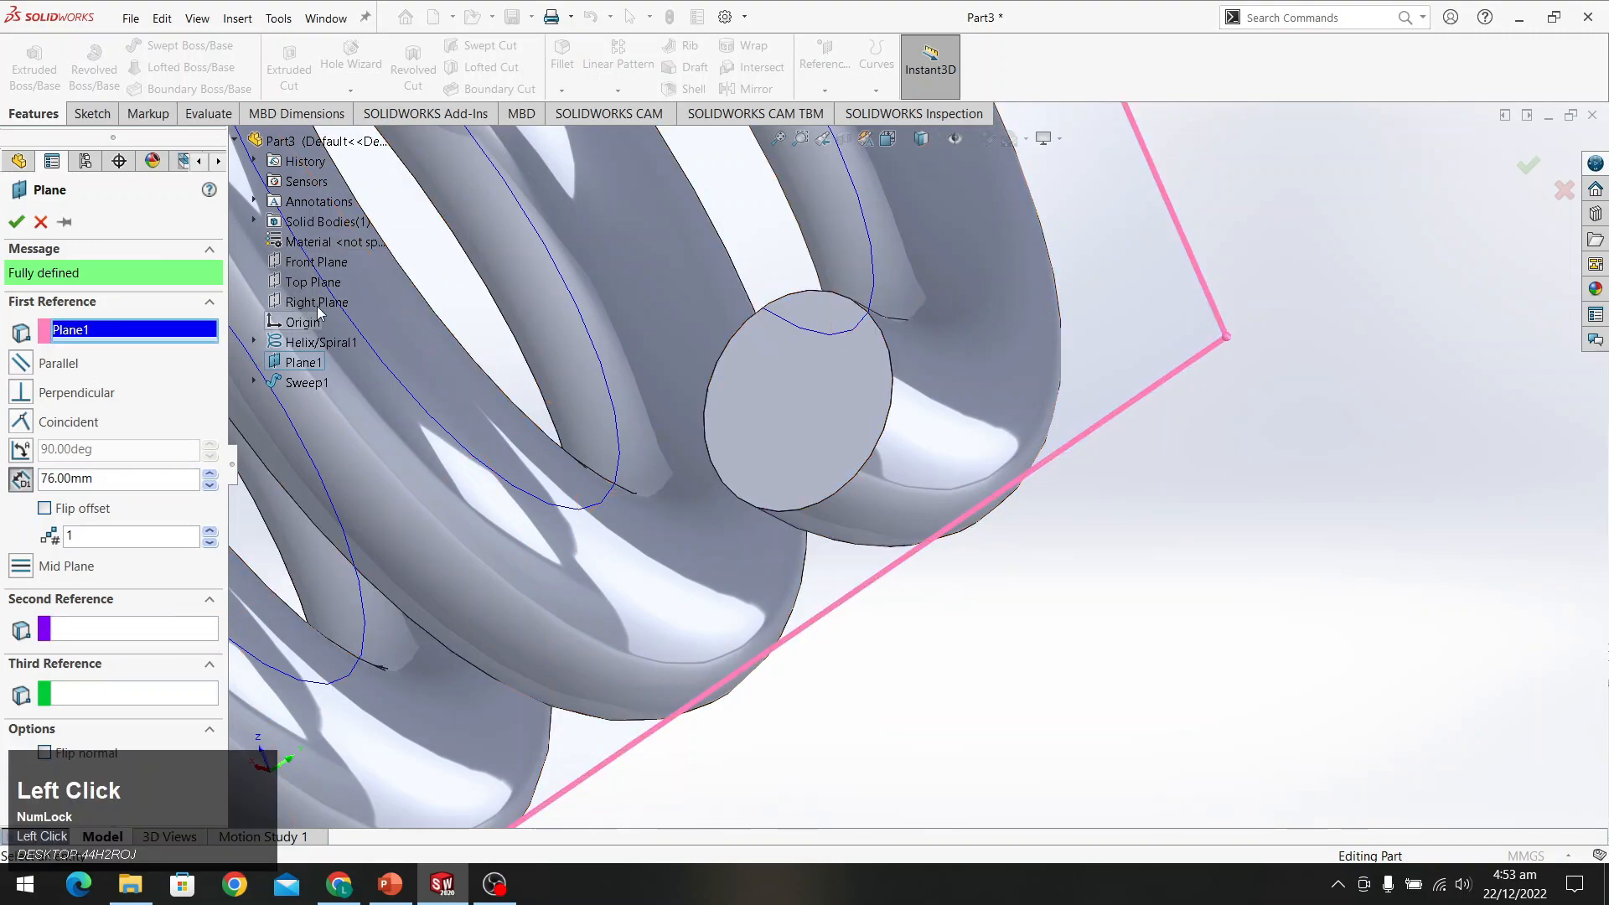
left_click(314, 285)
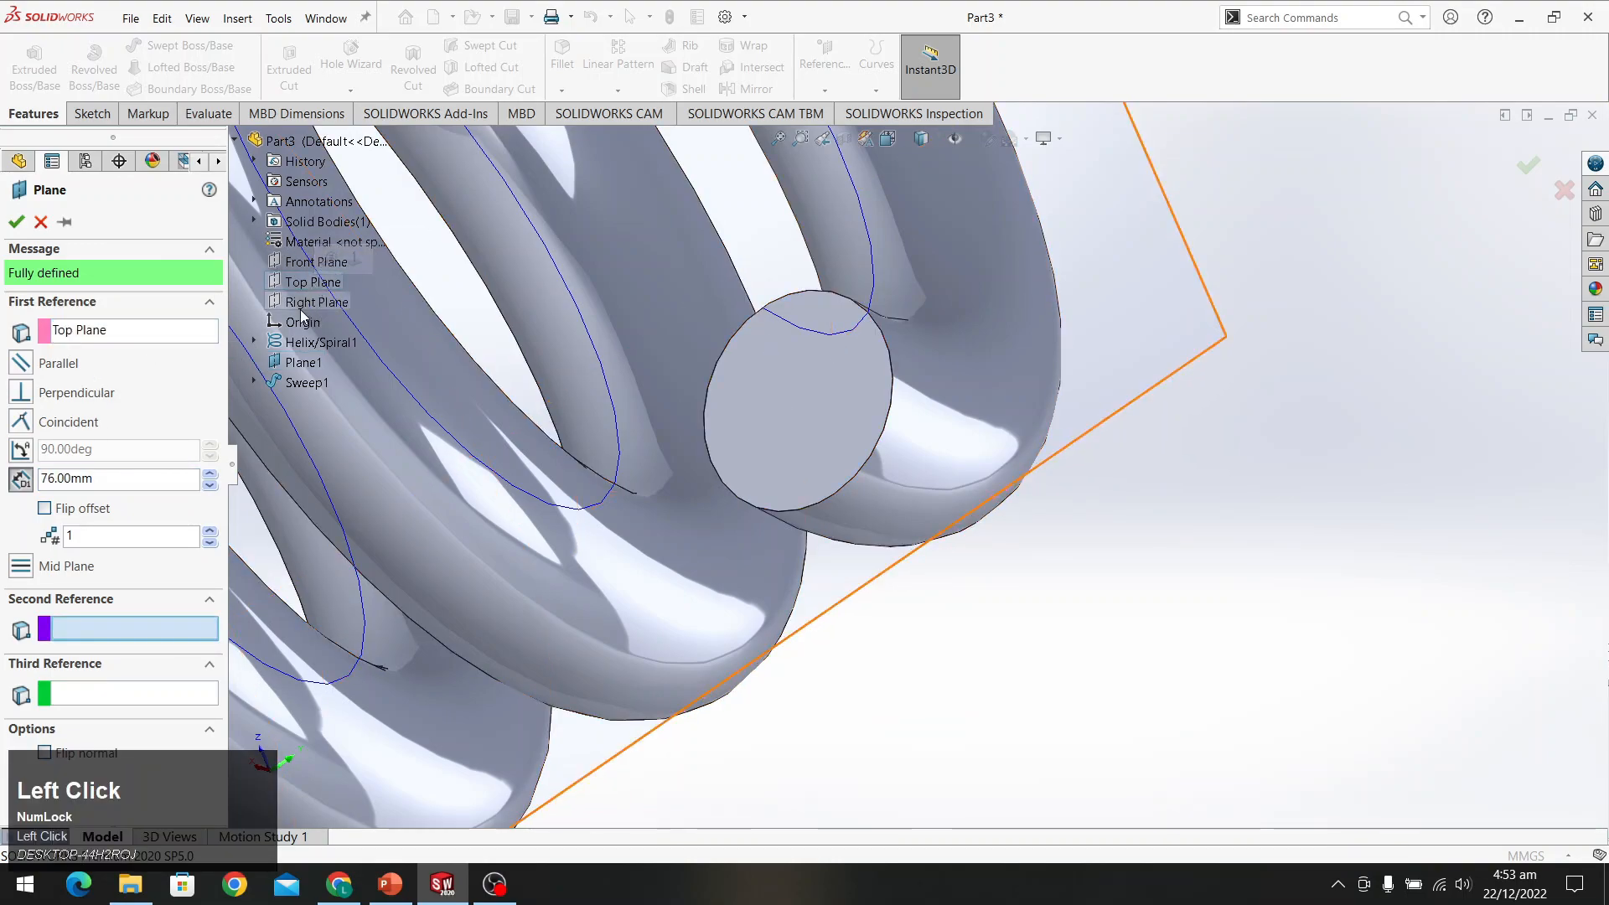
left_click(123, 477)
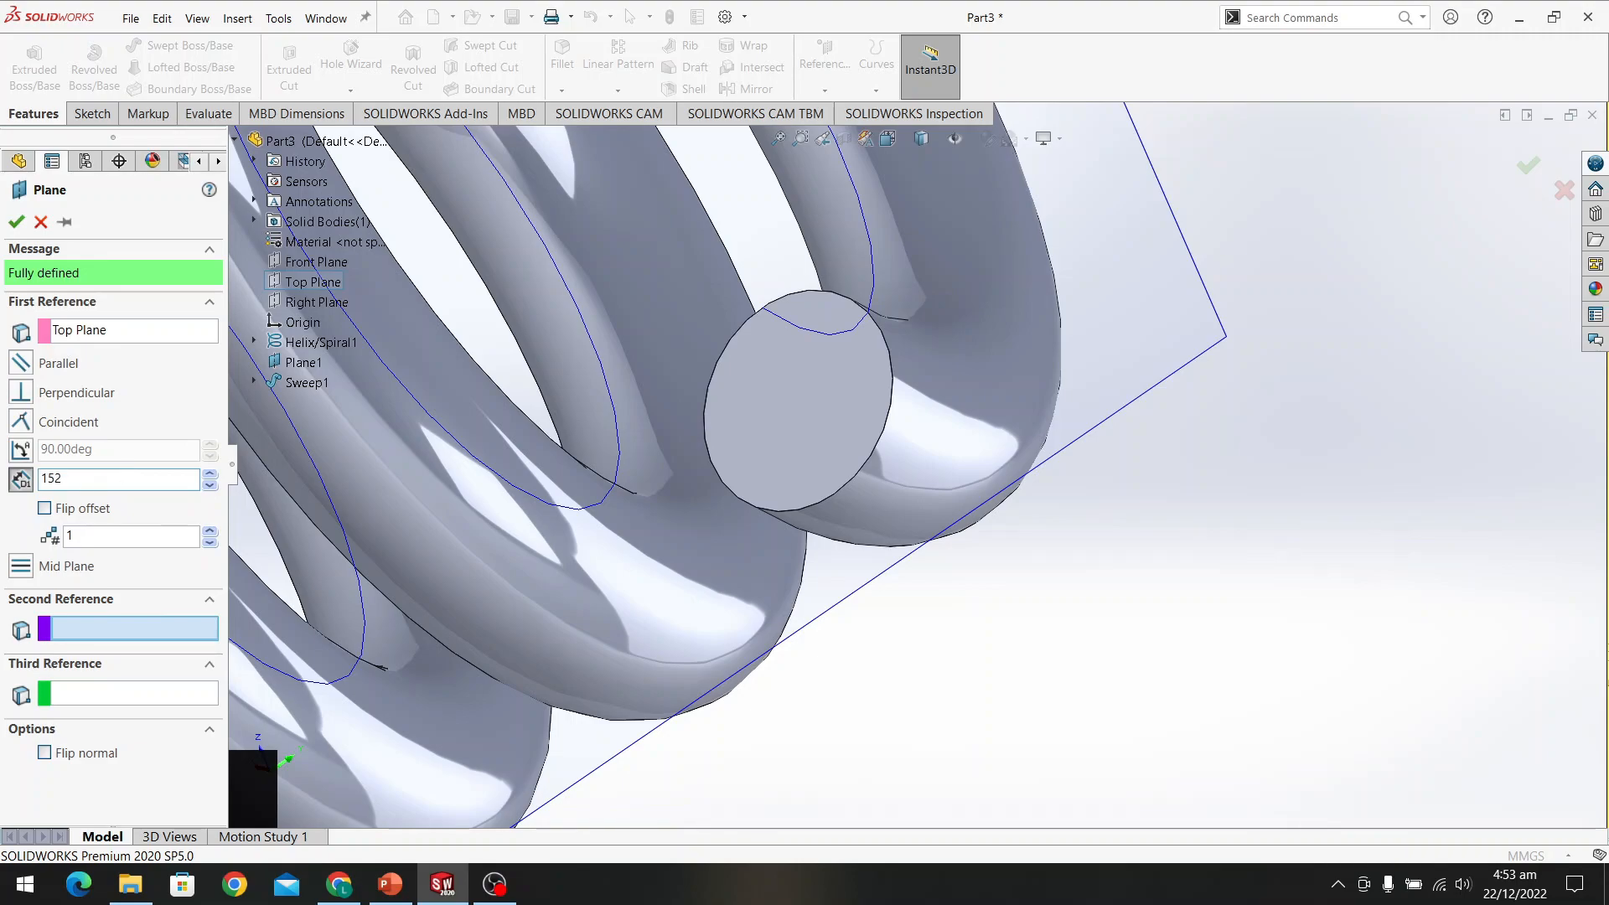
left_click(16, 222)
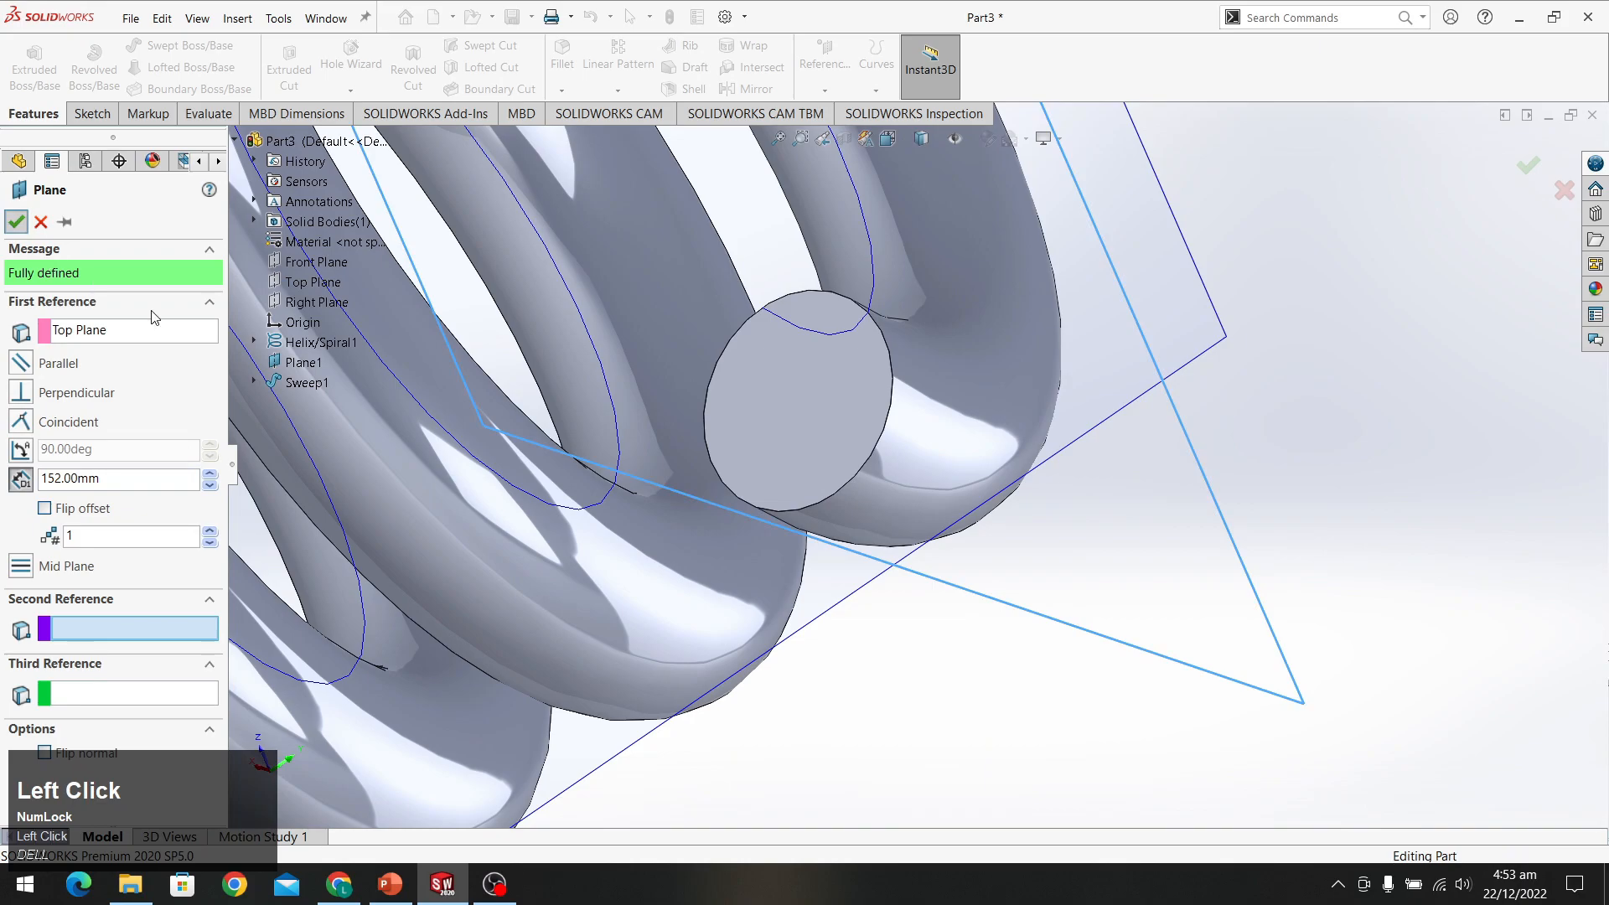
scroll(936, 383, "up", 1)
scroll(936, 383, "up", 5)
middle_click_drag(1149, 428, 774, 258)
scroll(862, 288, "up", 4)
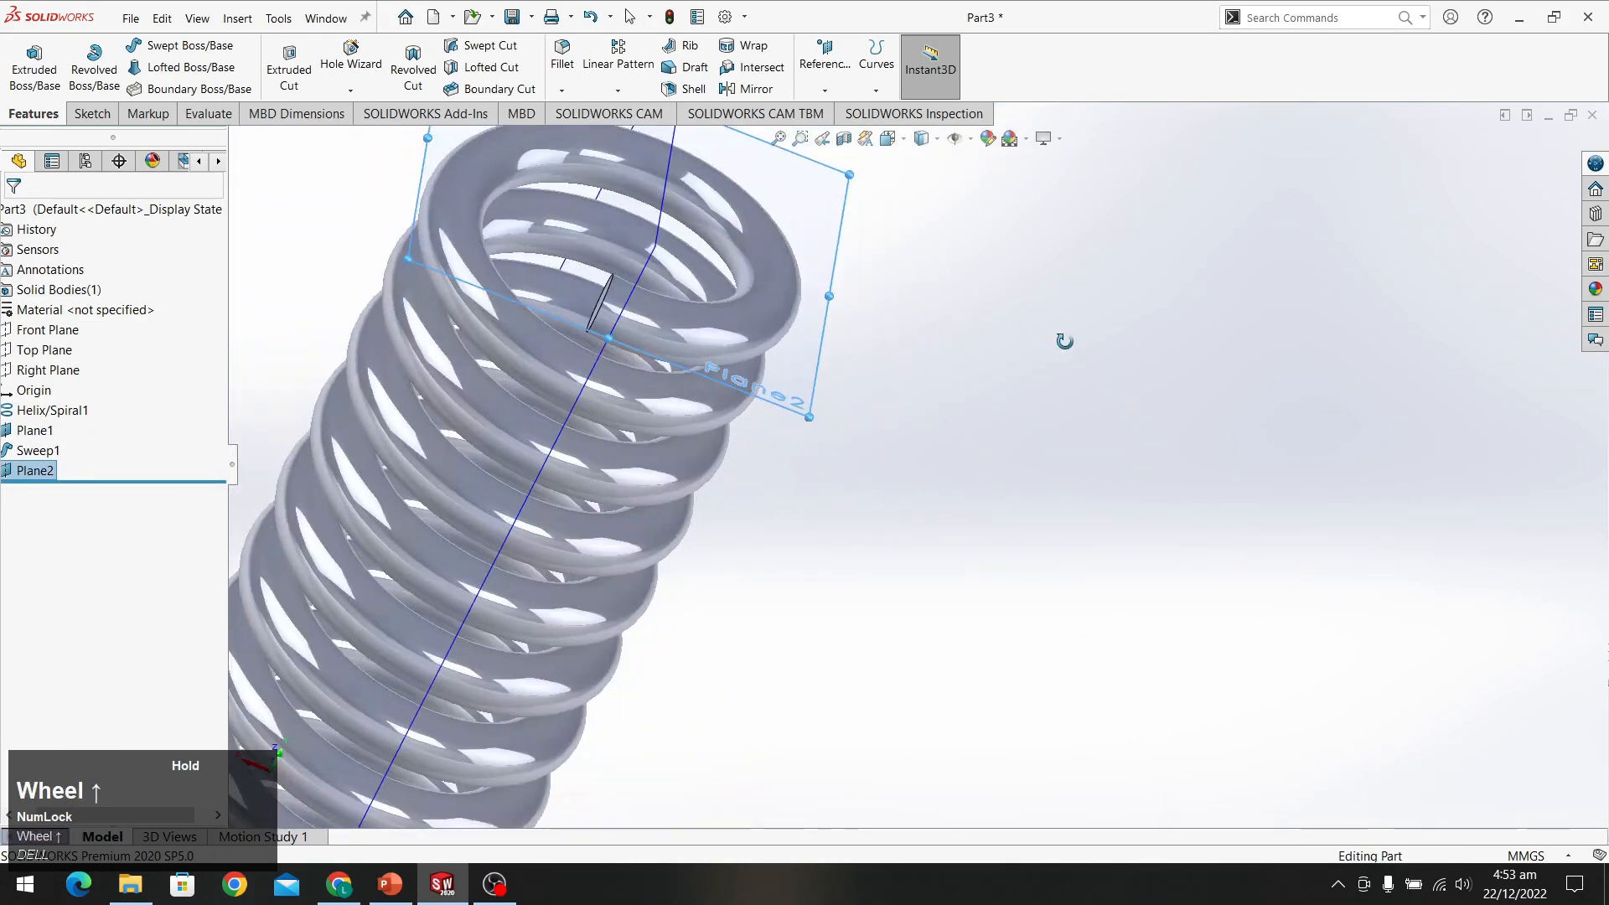
Examine the spring's upper end and the offset plane there from several sides
scroll(898, 348, "down", 6)
scroll(899, 355, "up", 3)
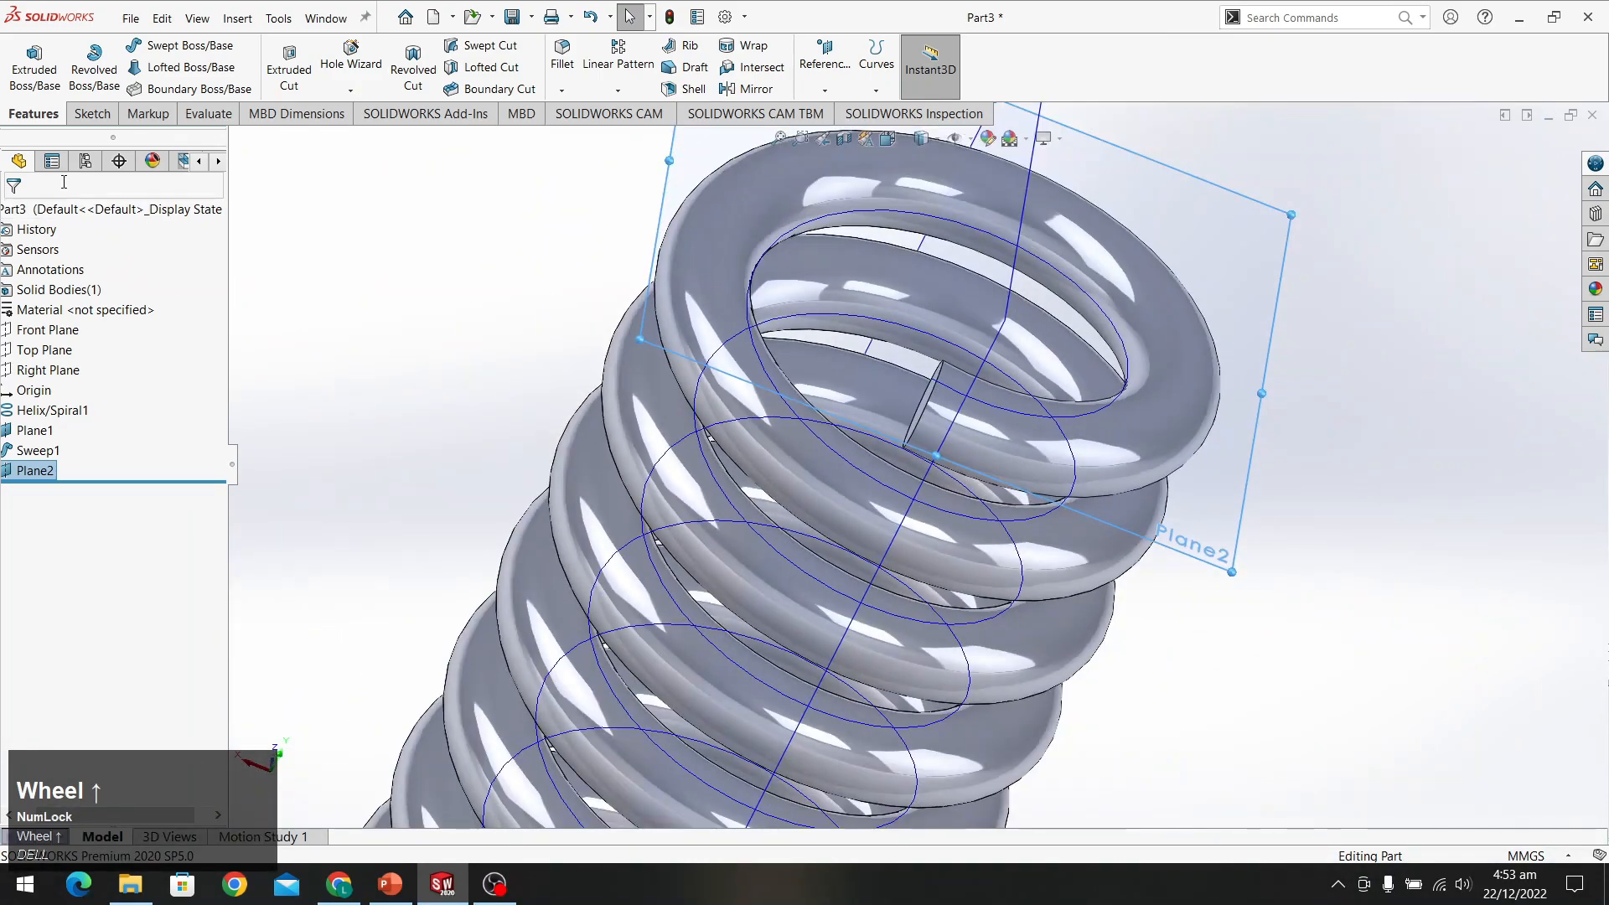
left_click(380, 326)
scroll(1047, 369, "down", 3)
middle_click_drag(1040, 362, 1010, 440)
scroll(1011, 441, "down", 2)
scroll(1011, 441, "up", 3)
scroll(843, 480, "up", 1)
middle_click_drag(843, 480, 848, 513)
scroll(845, 508, "up", 1)
left_click(1205, 426)
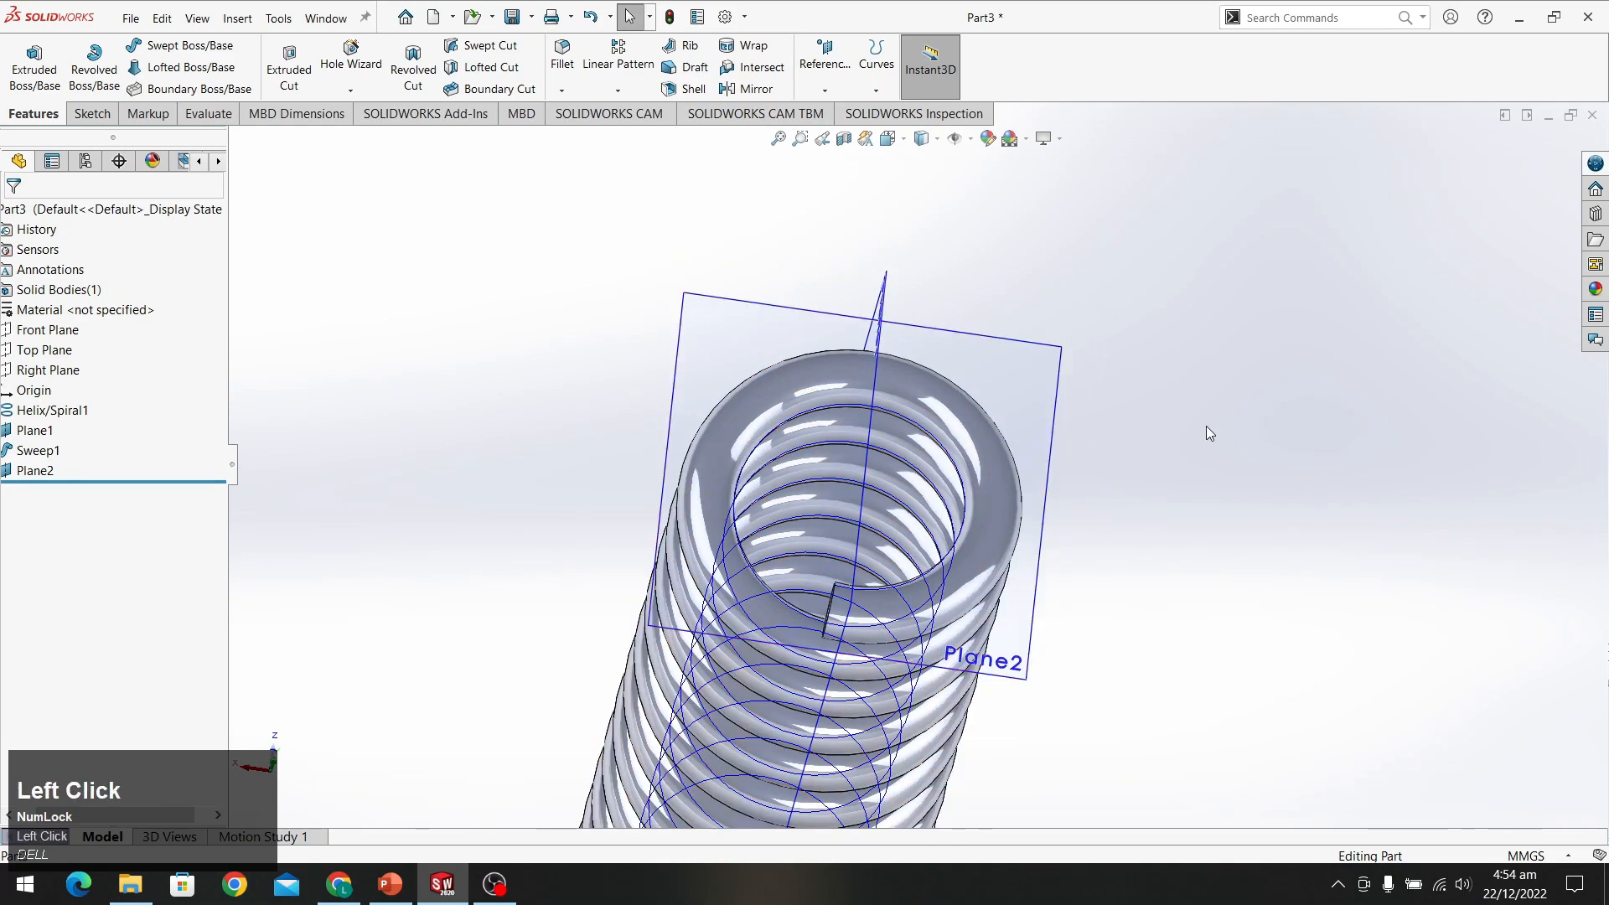
Sketch a circle about 48.55 mm in diameter, centred on the origin, on the offset plane at the spring's upper end
left_click(948, 351)
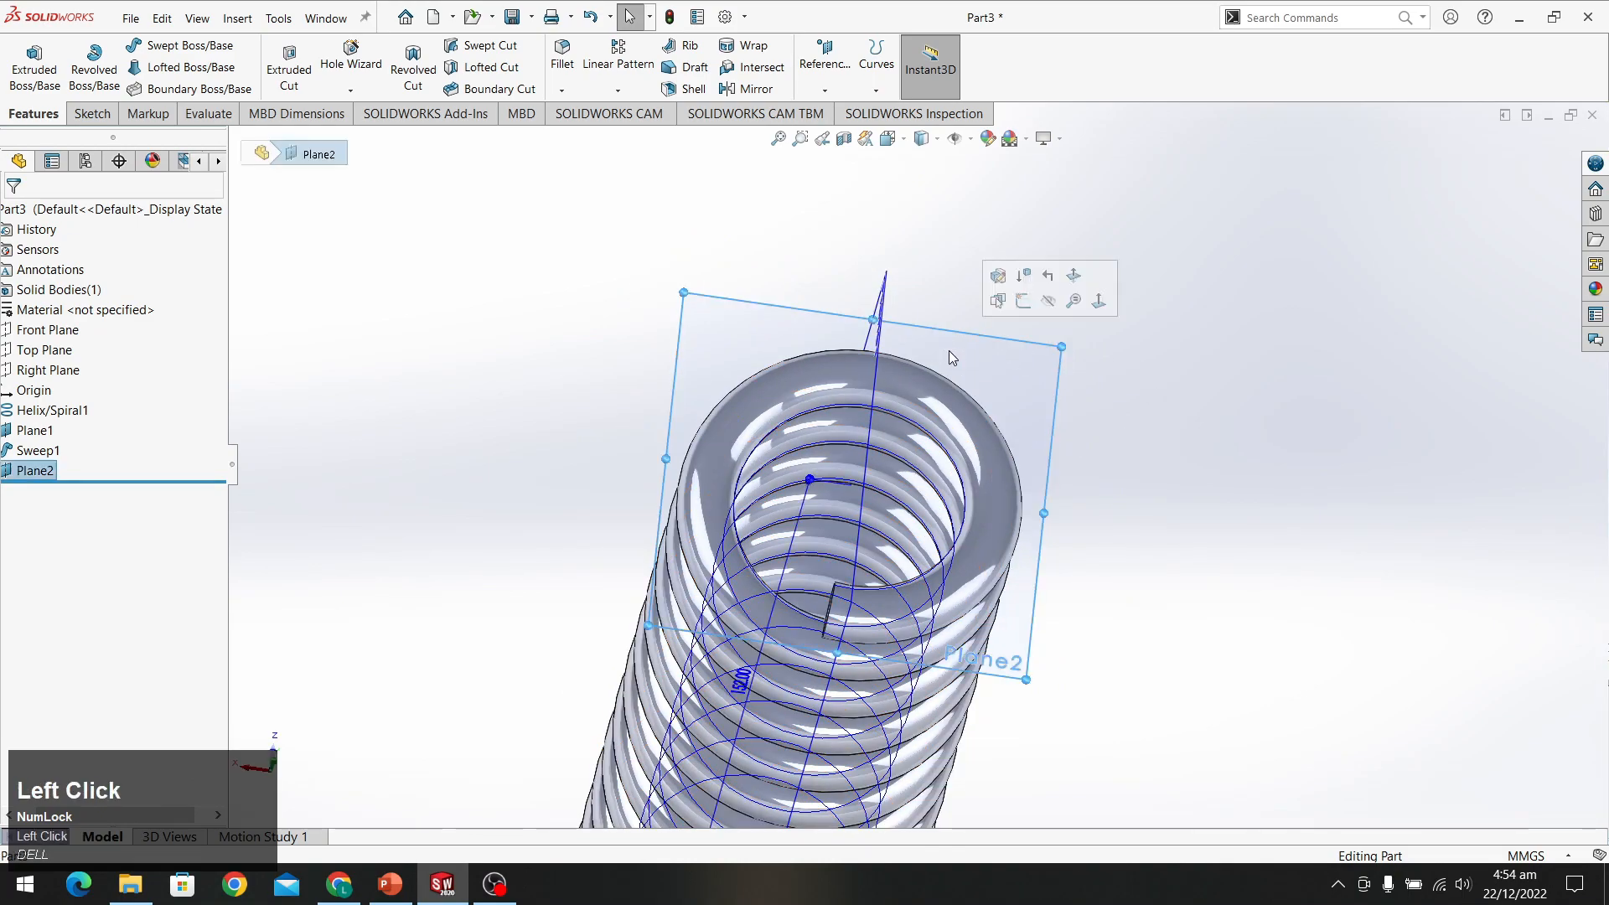
left_click(87, 111)
left_click(25, 57)
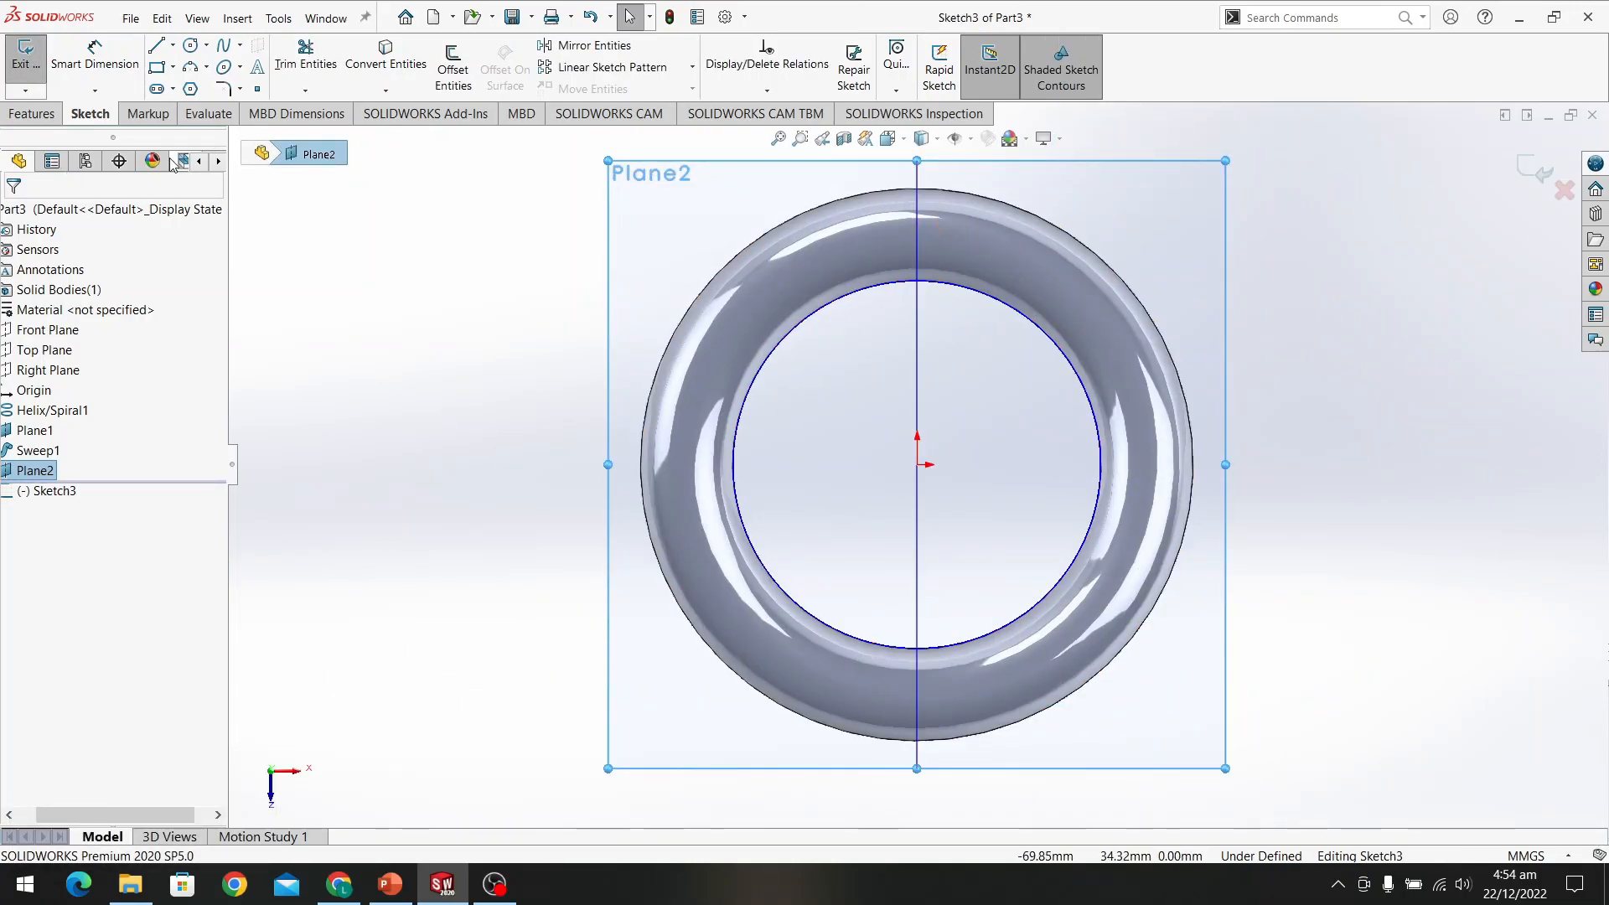
left_click(191, 46)
left_click(917, 463)
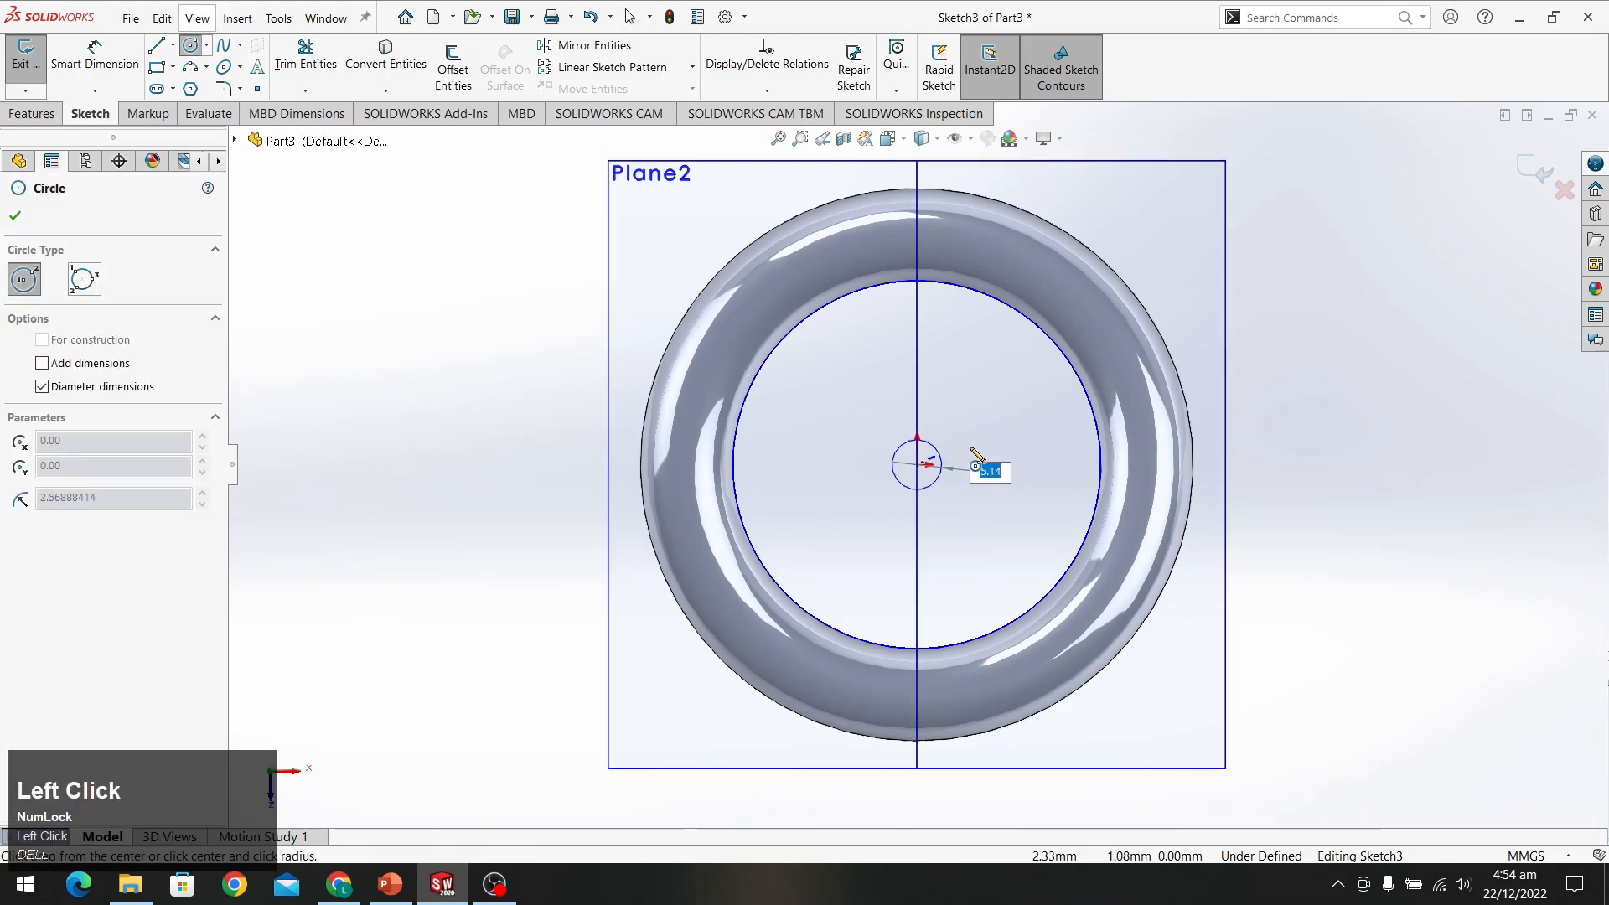
left_click(1134, 368)
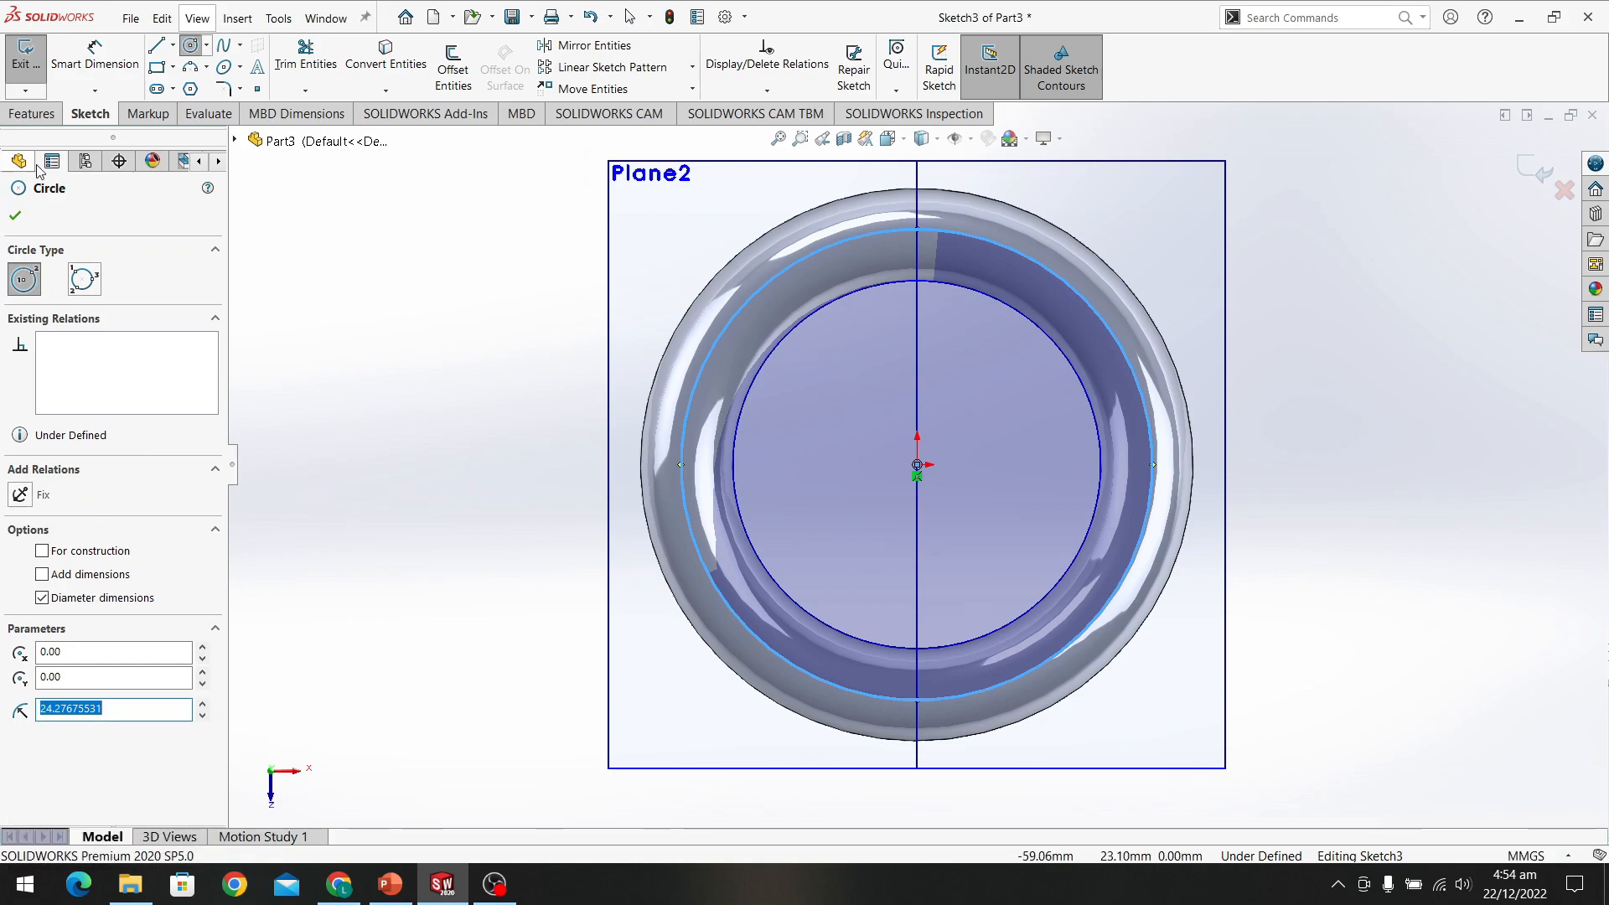
Dimension the circle's diameter and set it to 47.45 mm
left_click(95, 60)
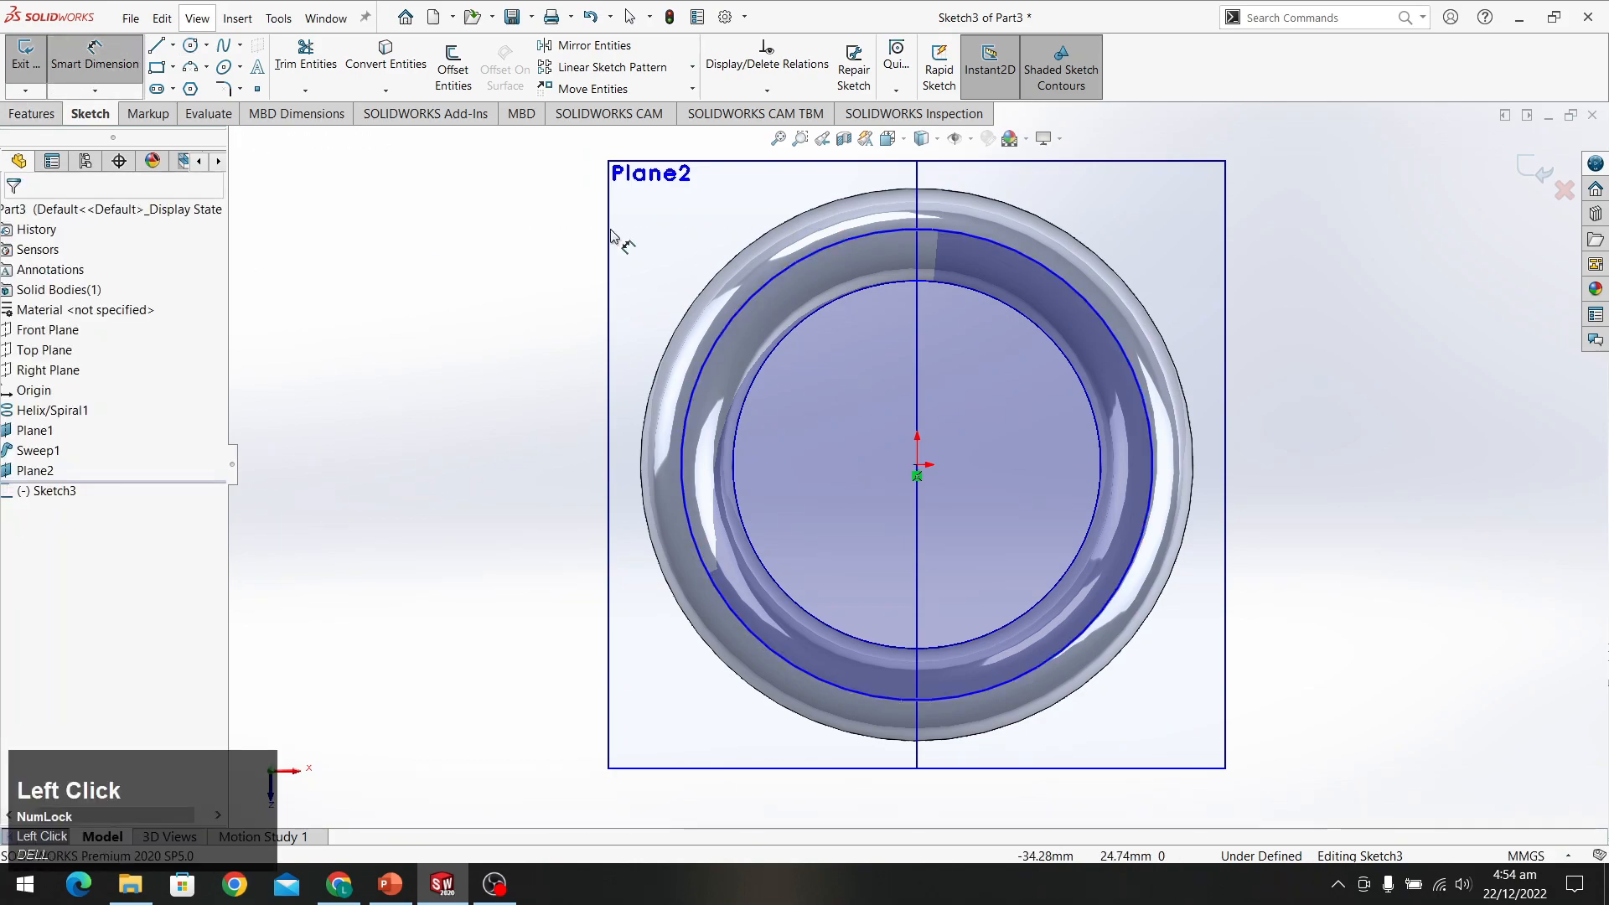
left_click(735, 312)
left_click(520, 409)
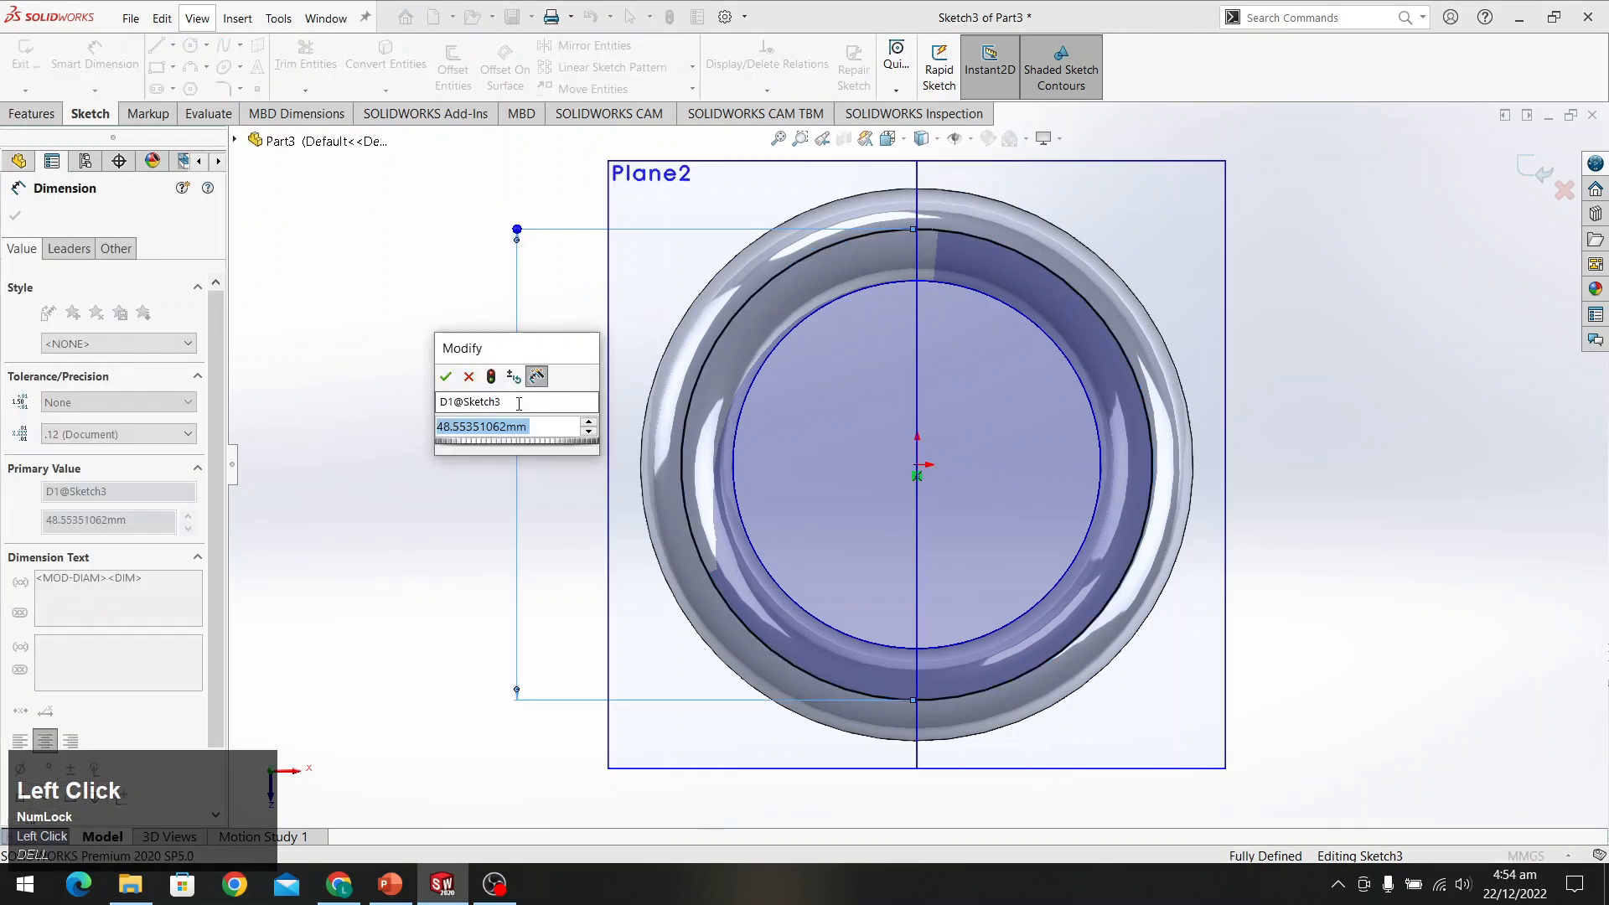
type("47.45")
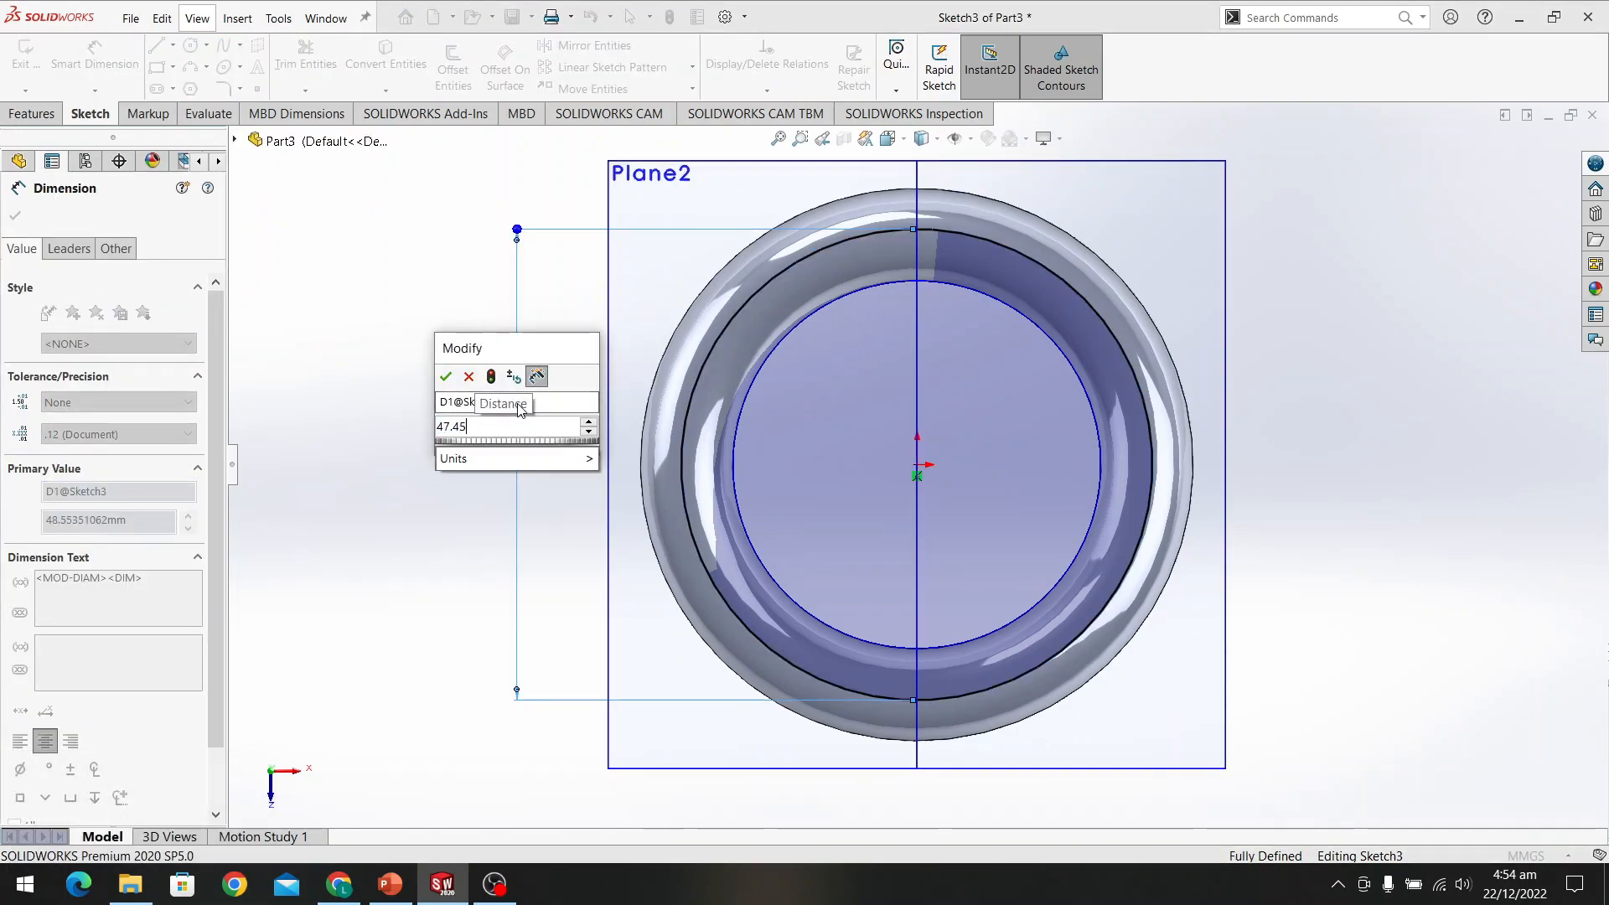
key("Return")
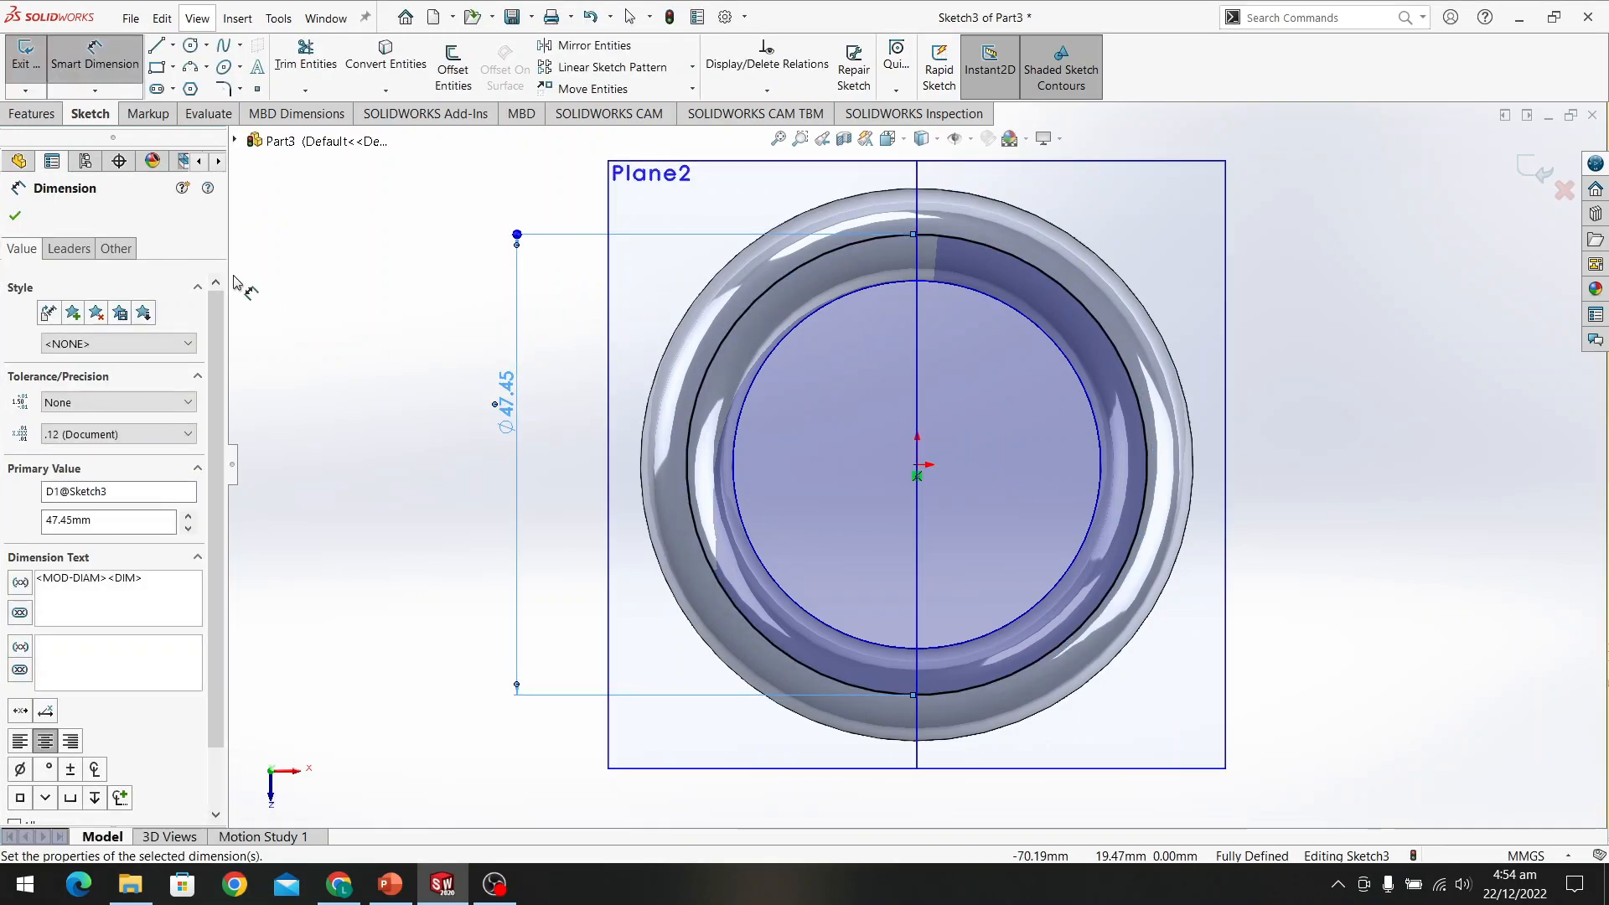
left_click(14, 212)
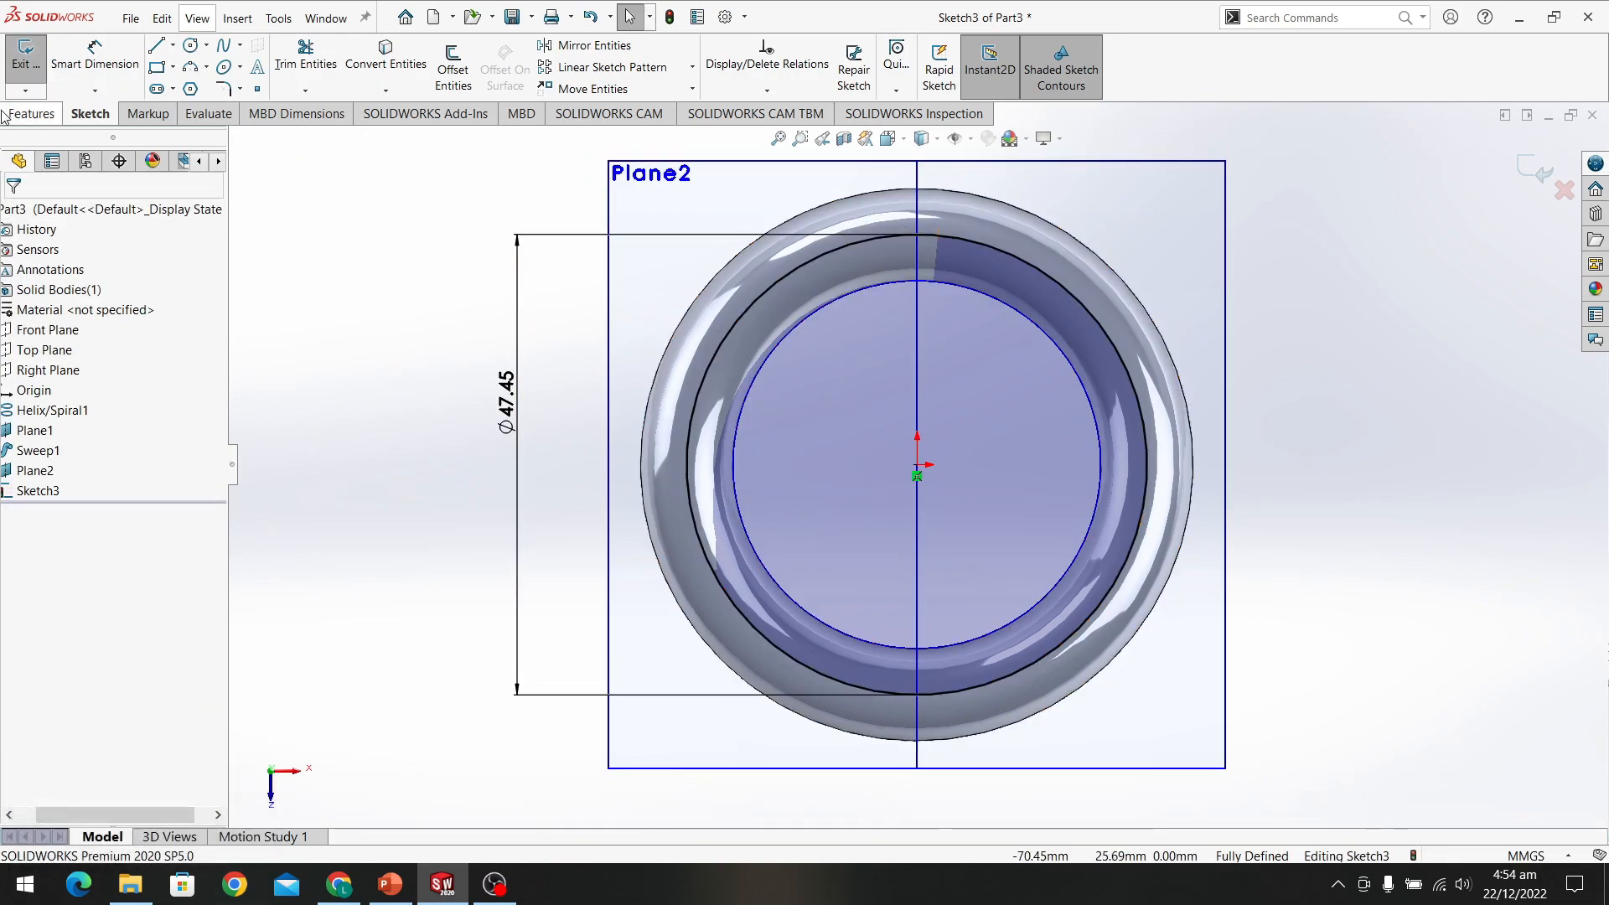
Draw a vertical centerline from the origin up to the top of the 47.45 mm circle
left_click(173, 45)
left_click(205, 35)
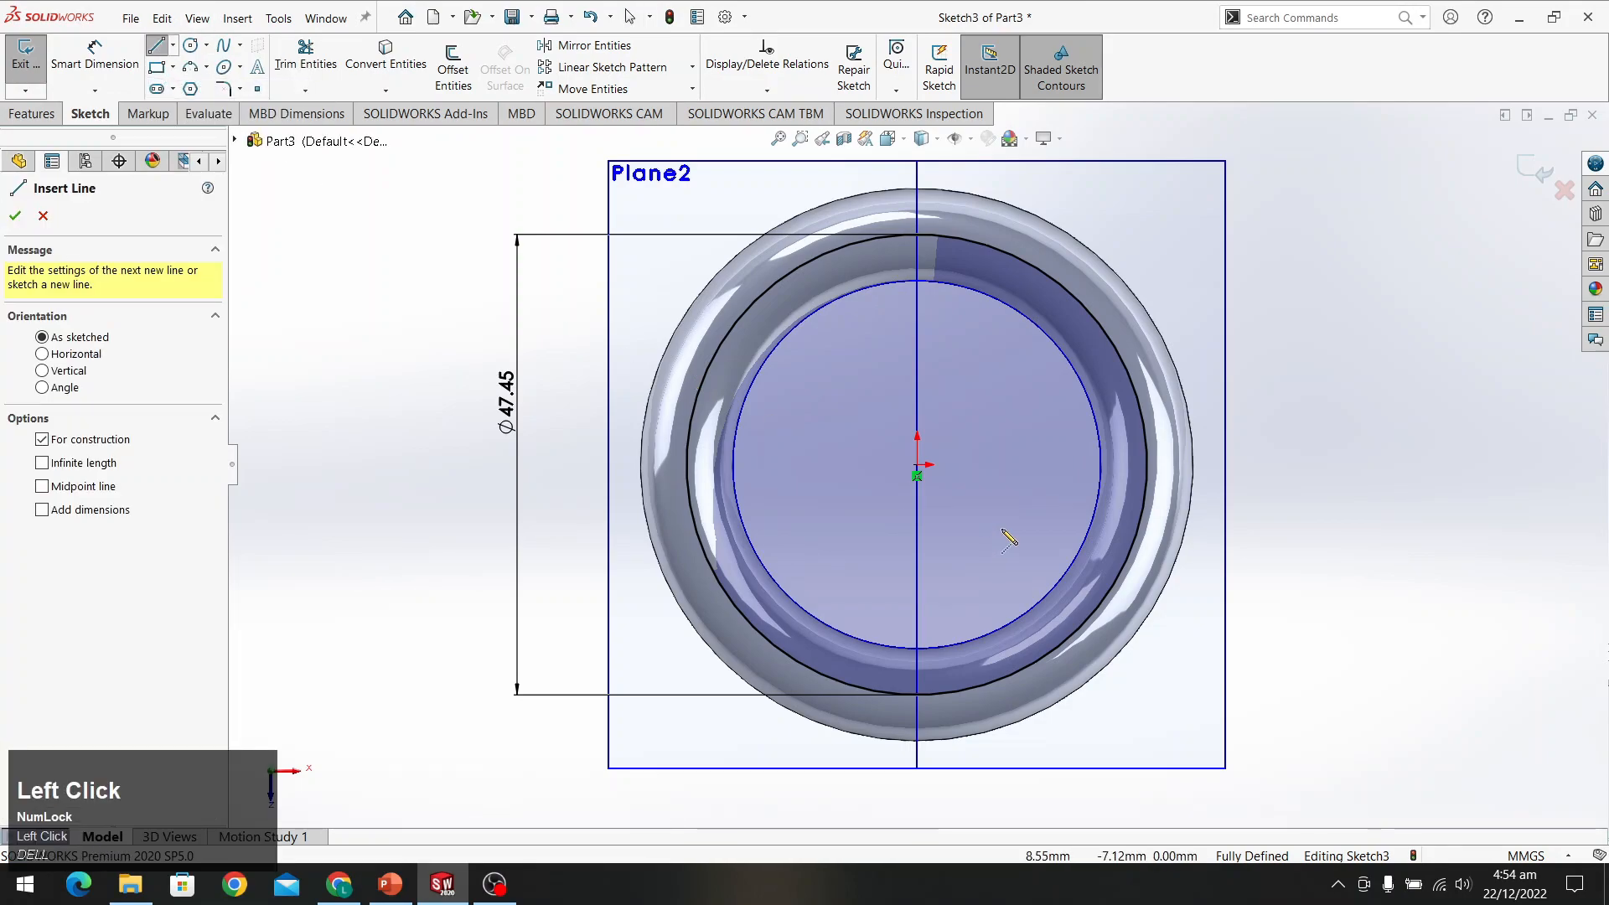
left_click(916, 463)
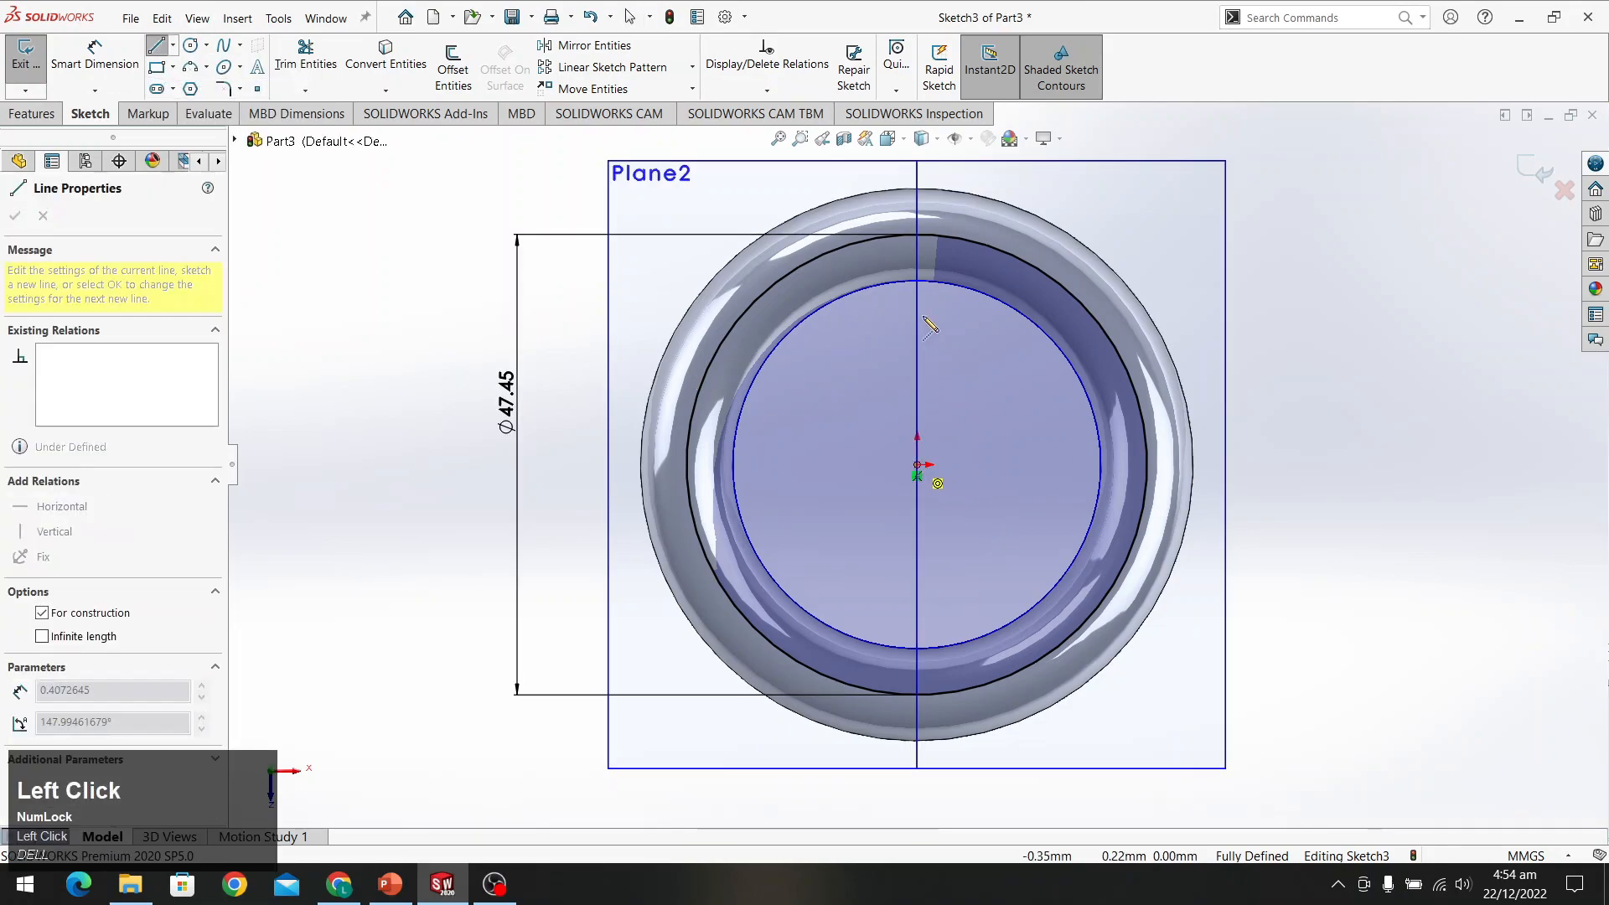
left_click(917, 235)
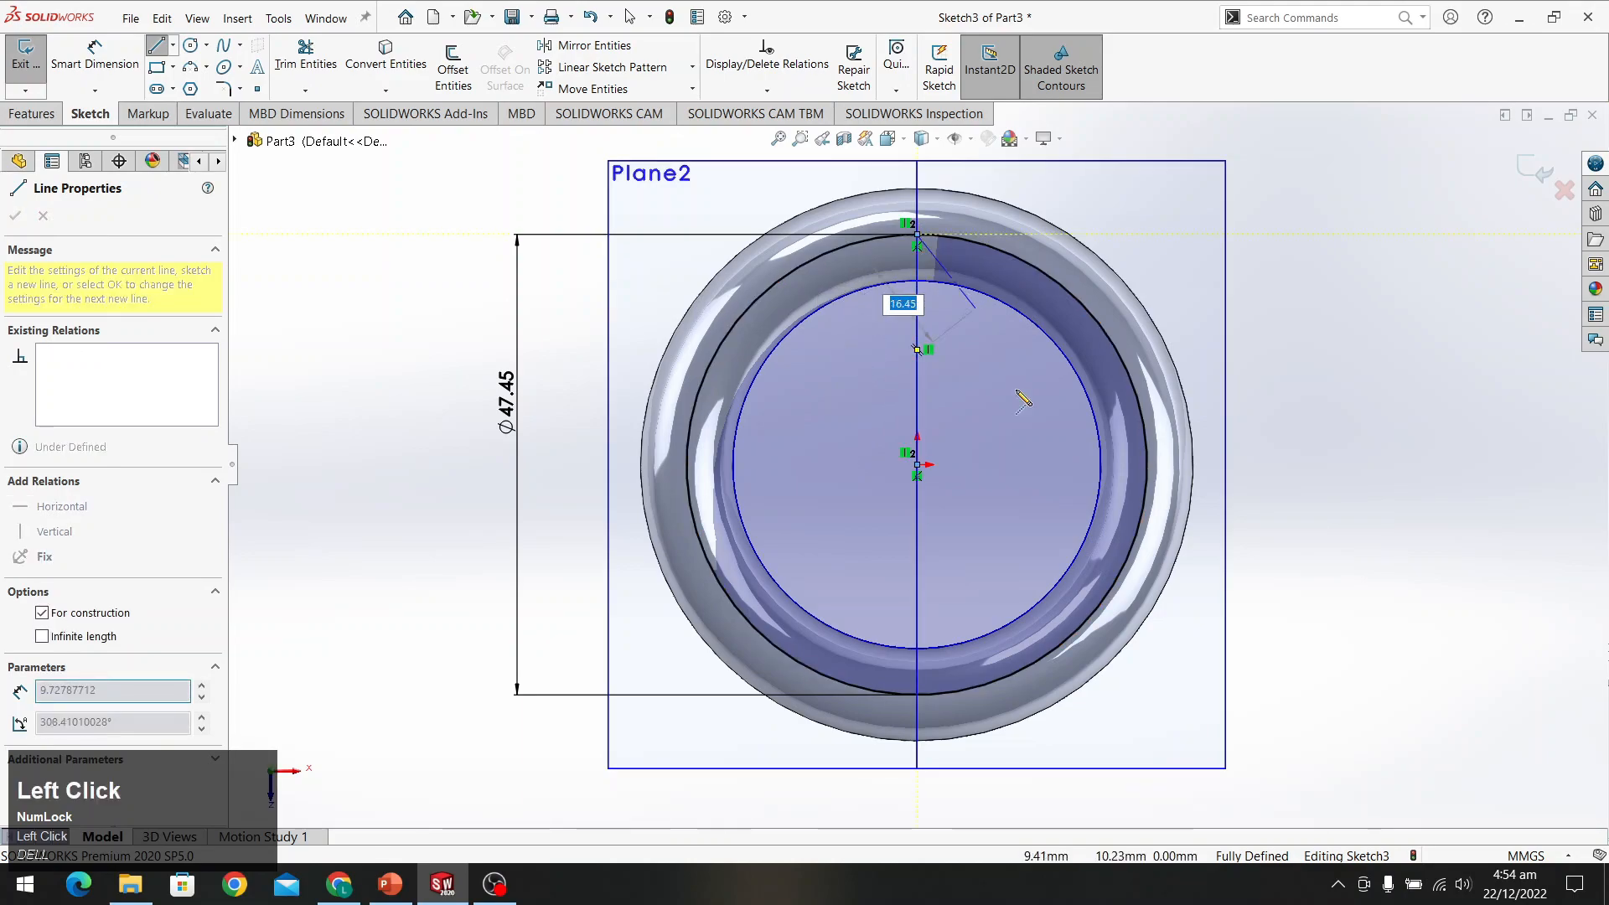
key("Escape")
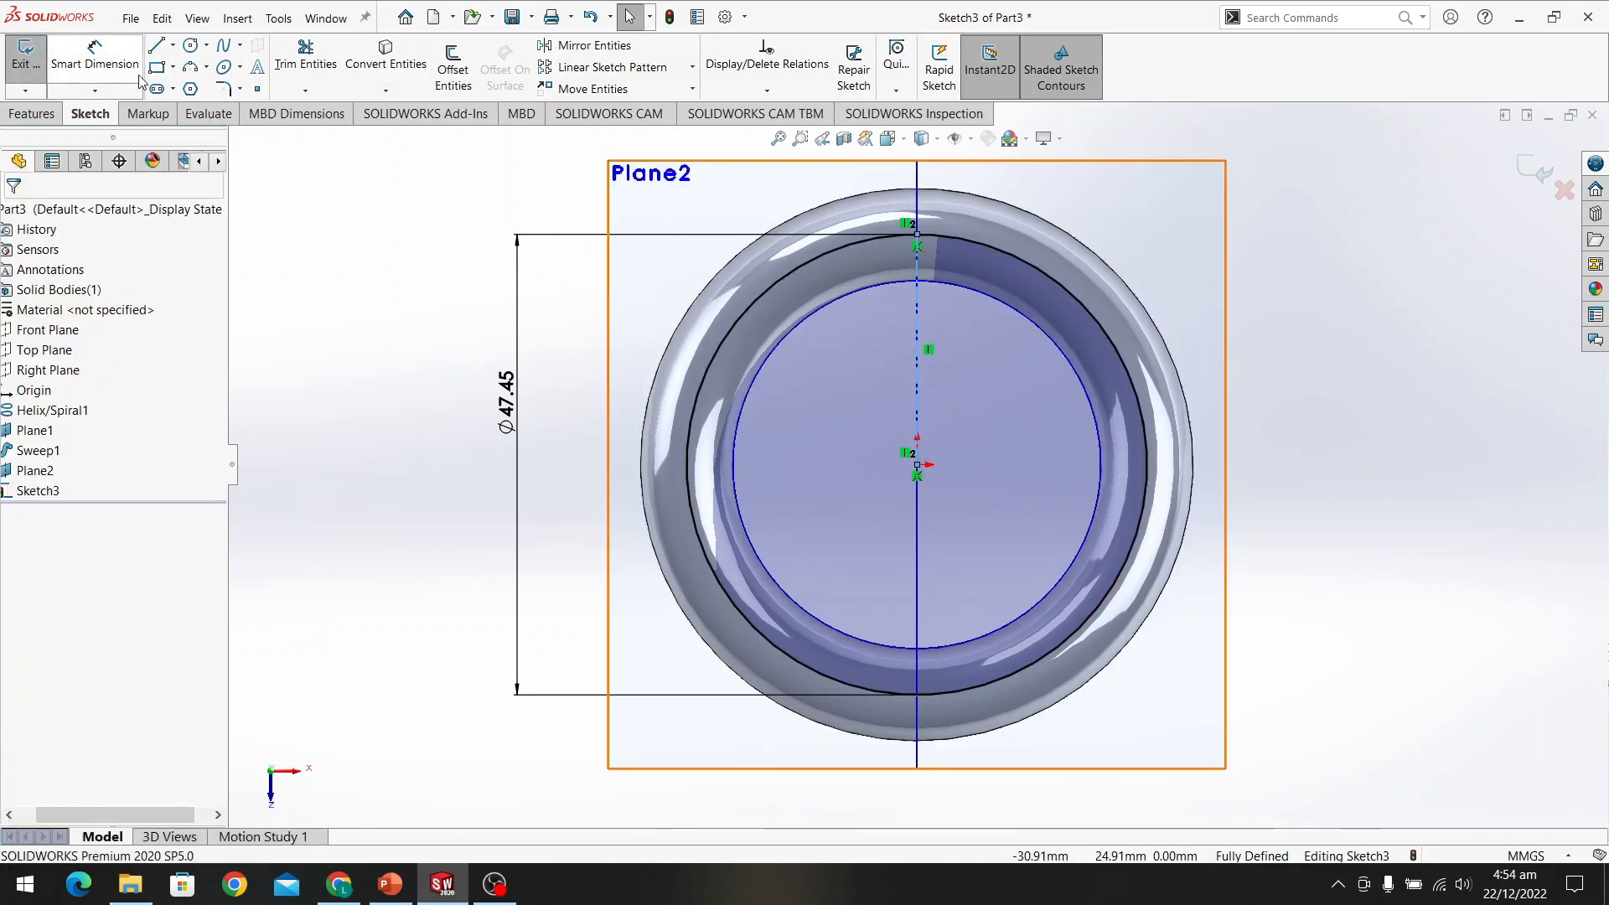
Draw a second, slanted centerline from the origin to the lower-right part of the circle
left_click(156, 46)
left_click(172, 45)
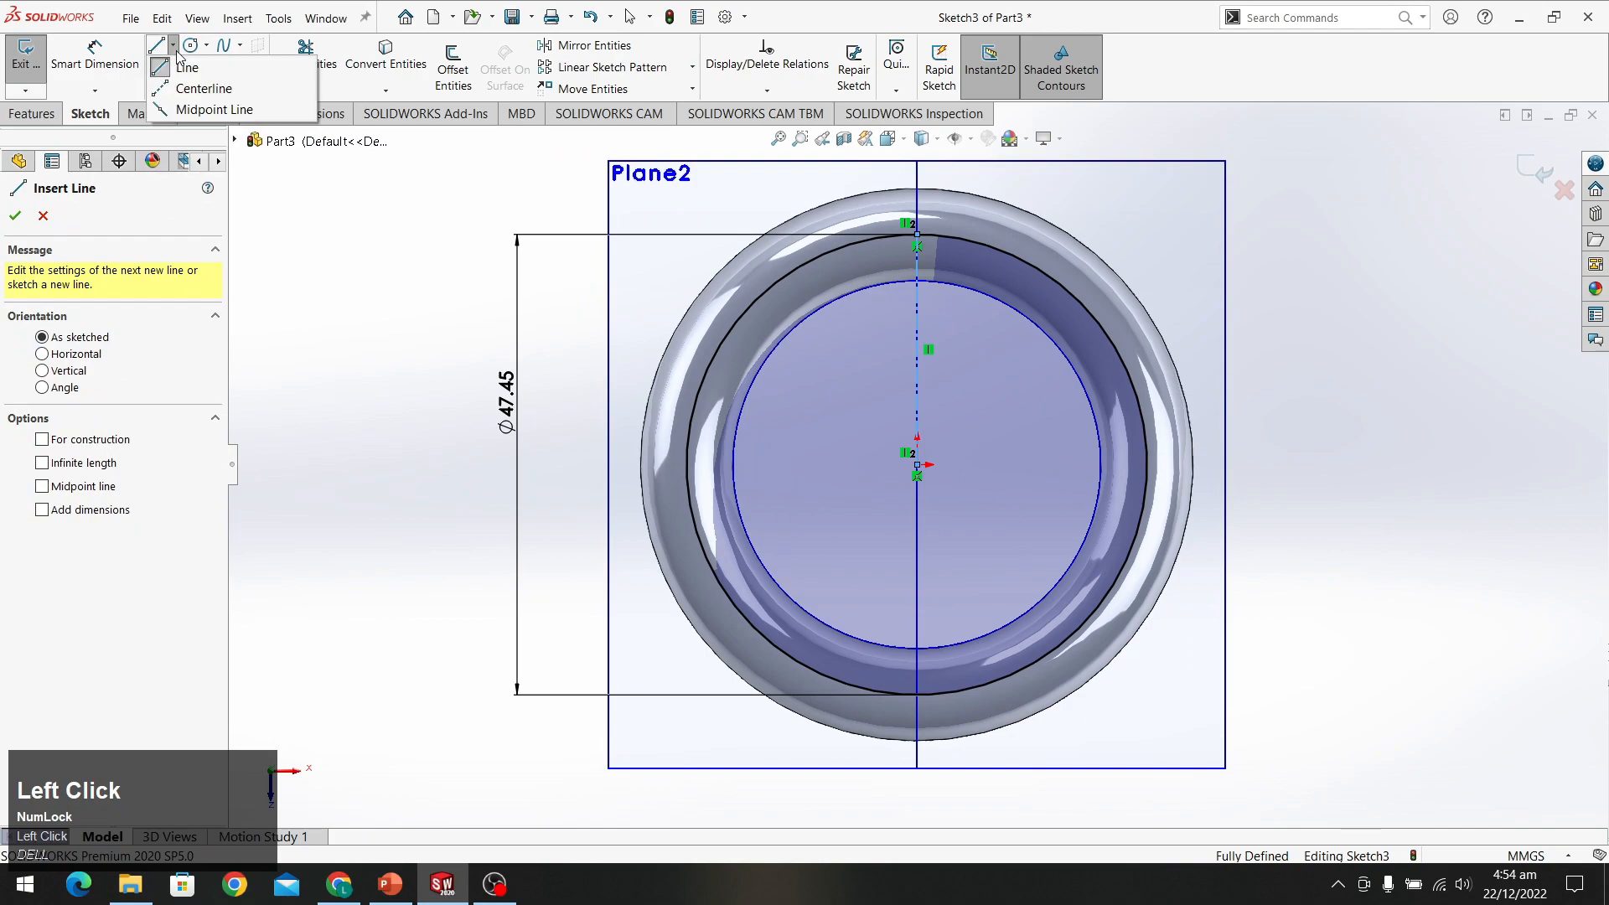
left_click(203, 86)
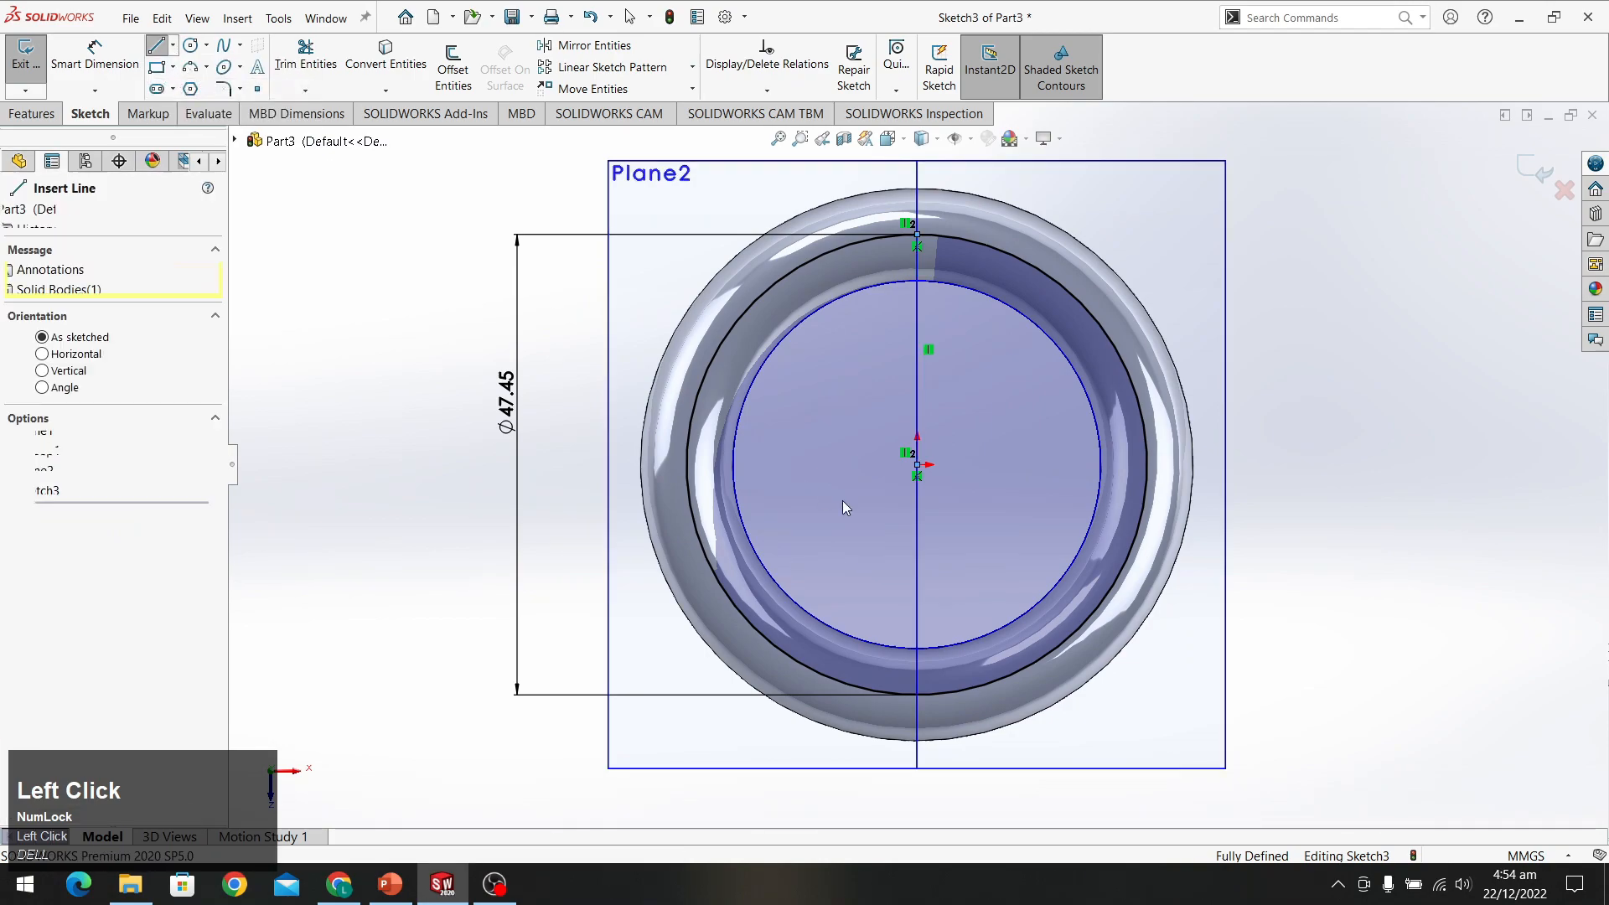
left_click(918, 465)
left_click(1053, 651)
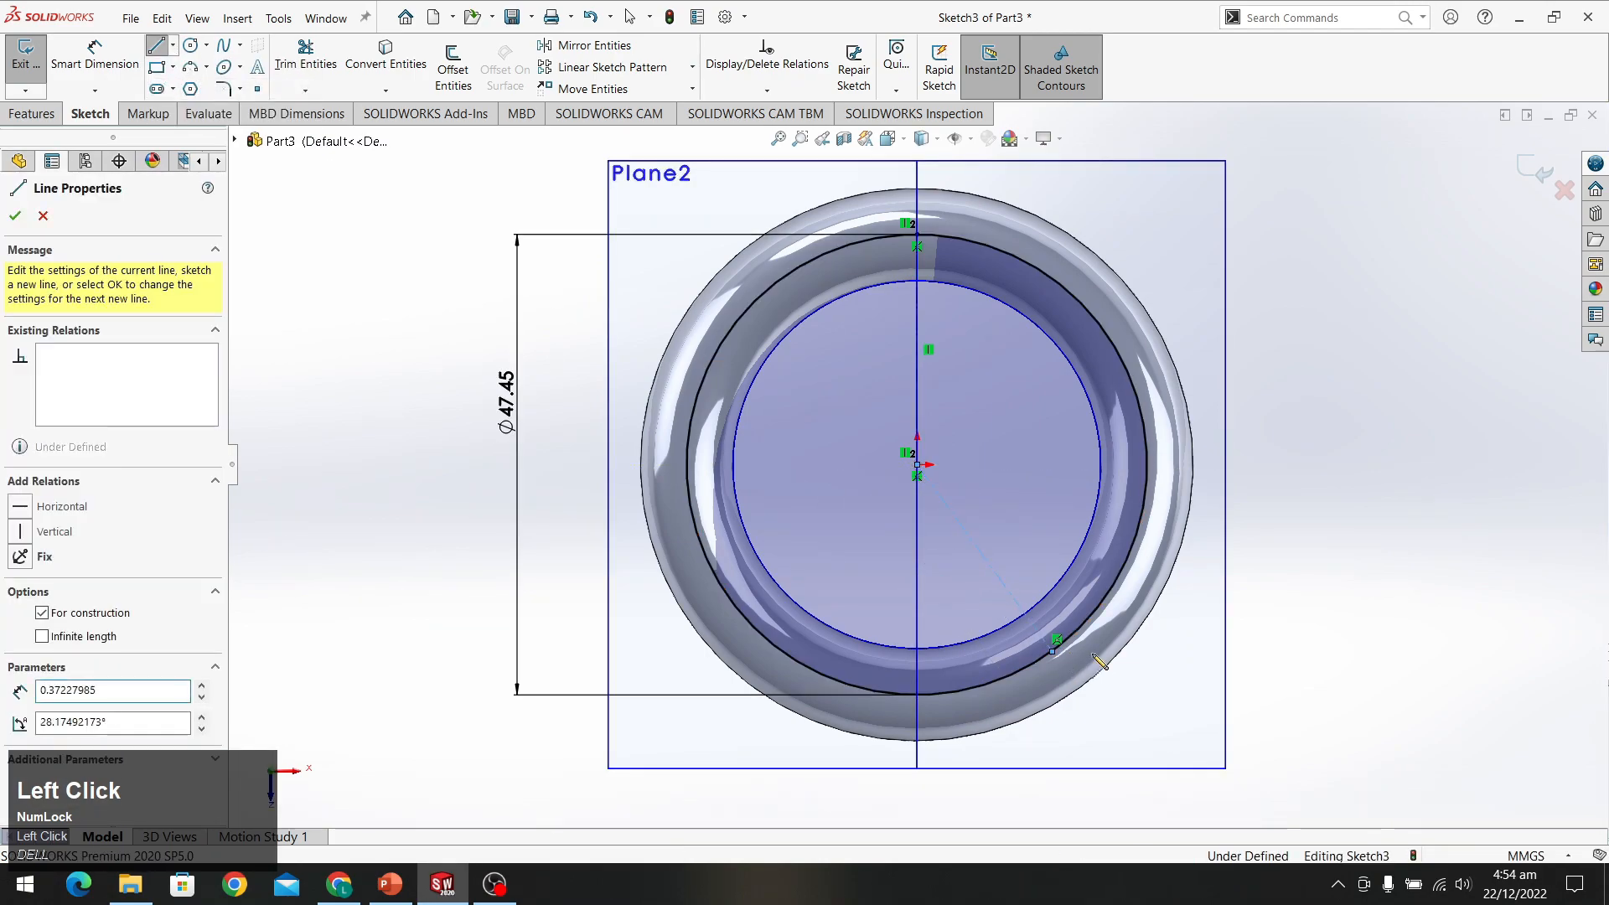
key("Escape")
Dimension the angle between the vertical and the slanted centerline as 180-45-18, giving 117 degrees
middle_click_drag(1327, 495, 1106, 295)
scroll(1087, 295, "down", 4)
scroll(842, 263, "down", 4)
scroll(843, 263, "up", 8)
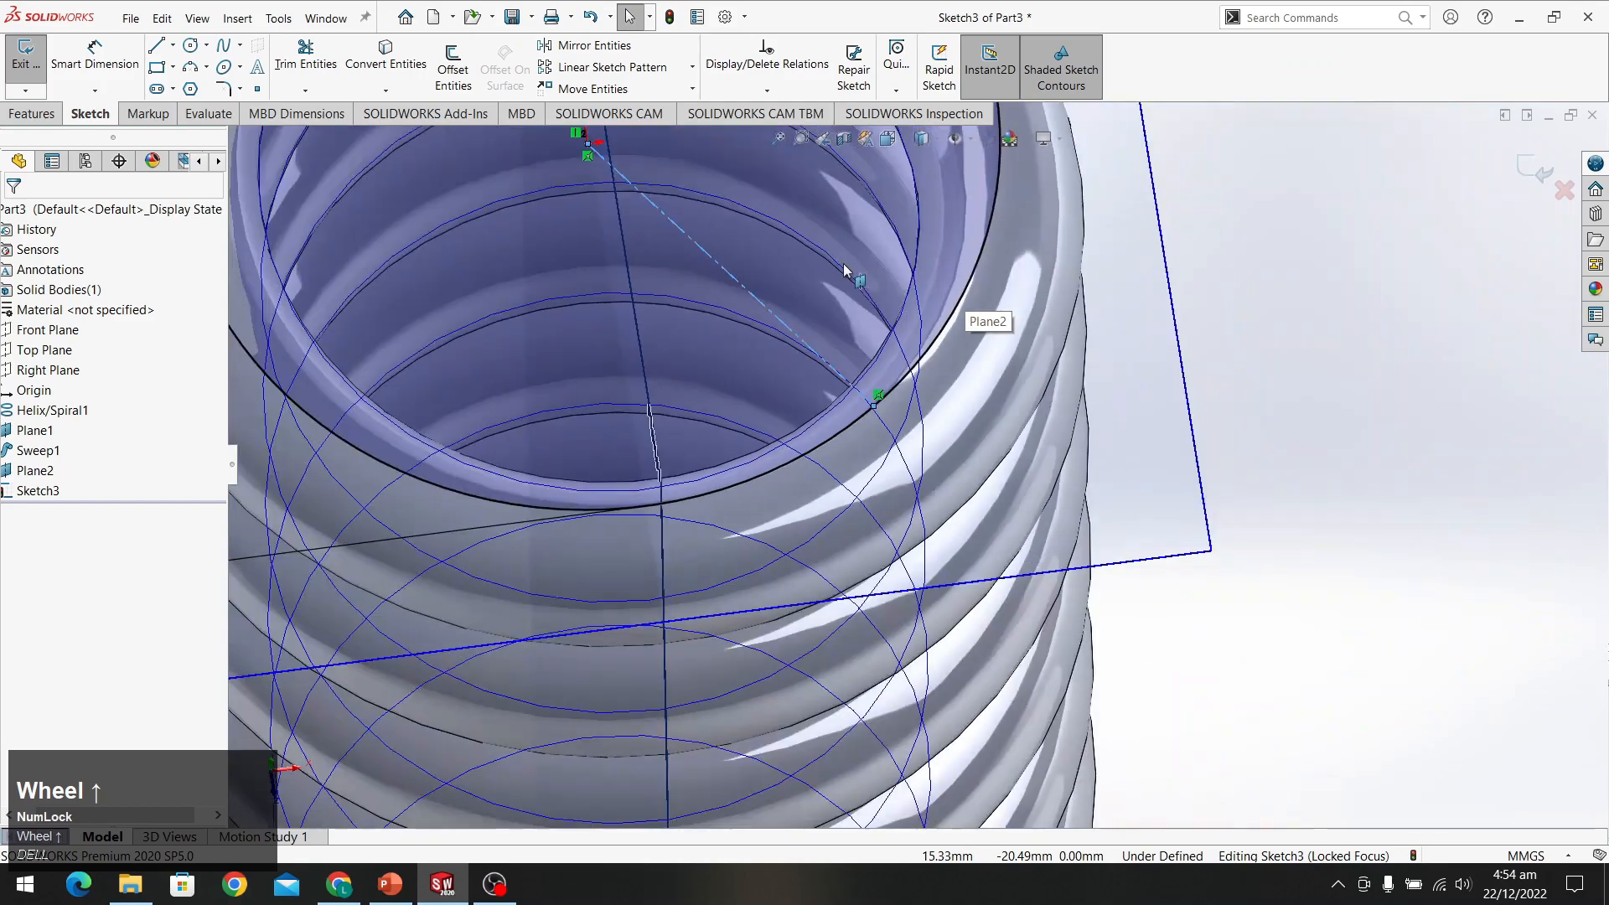
middle_click_drag(1146, 331, 1078, 296)
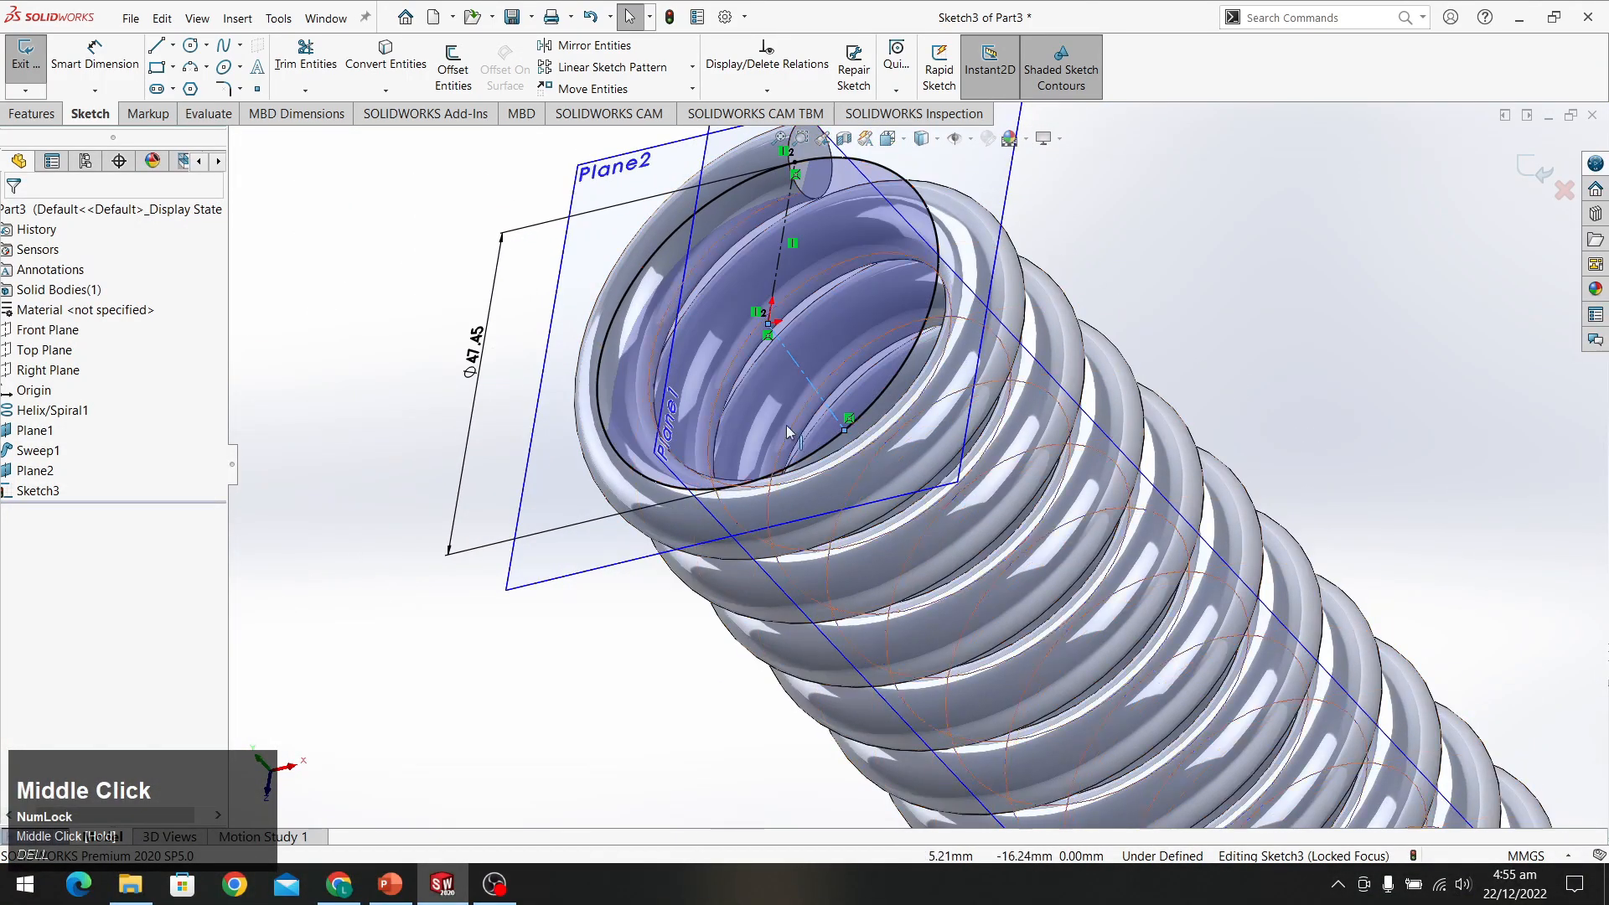
scroll(944, 326, "up", 2)
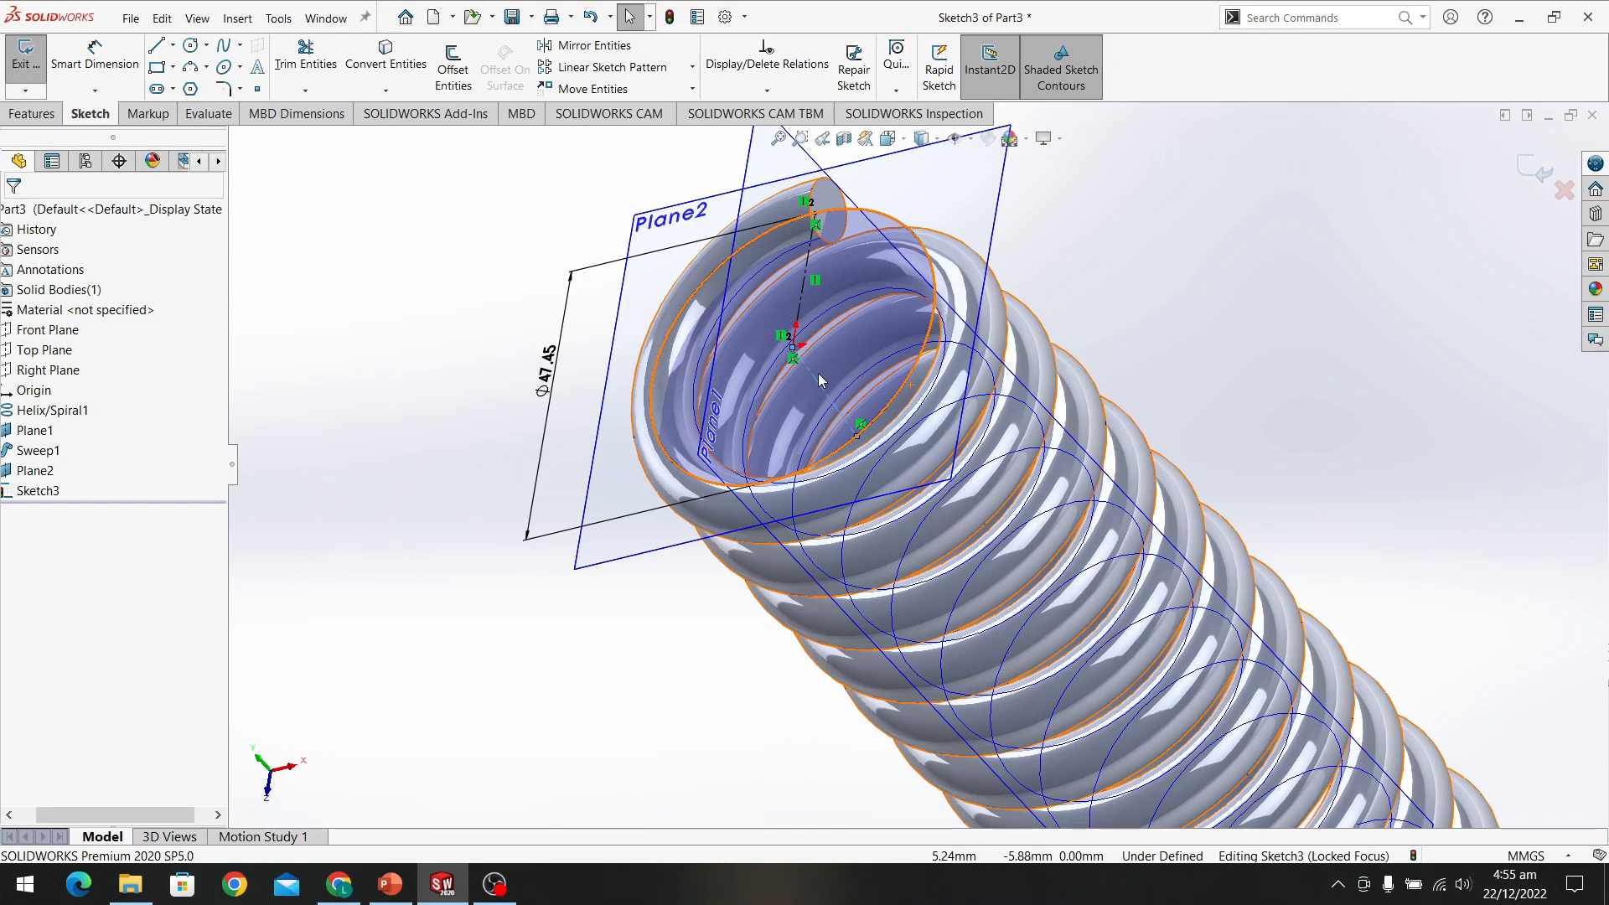
left_click(811, 269)
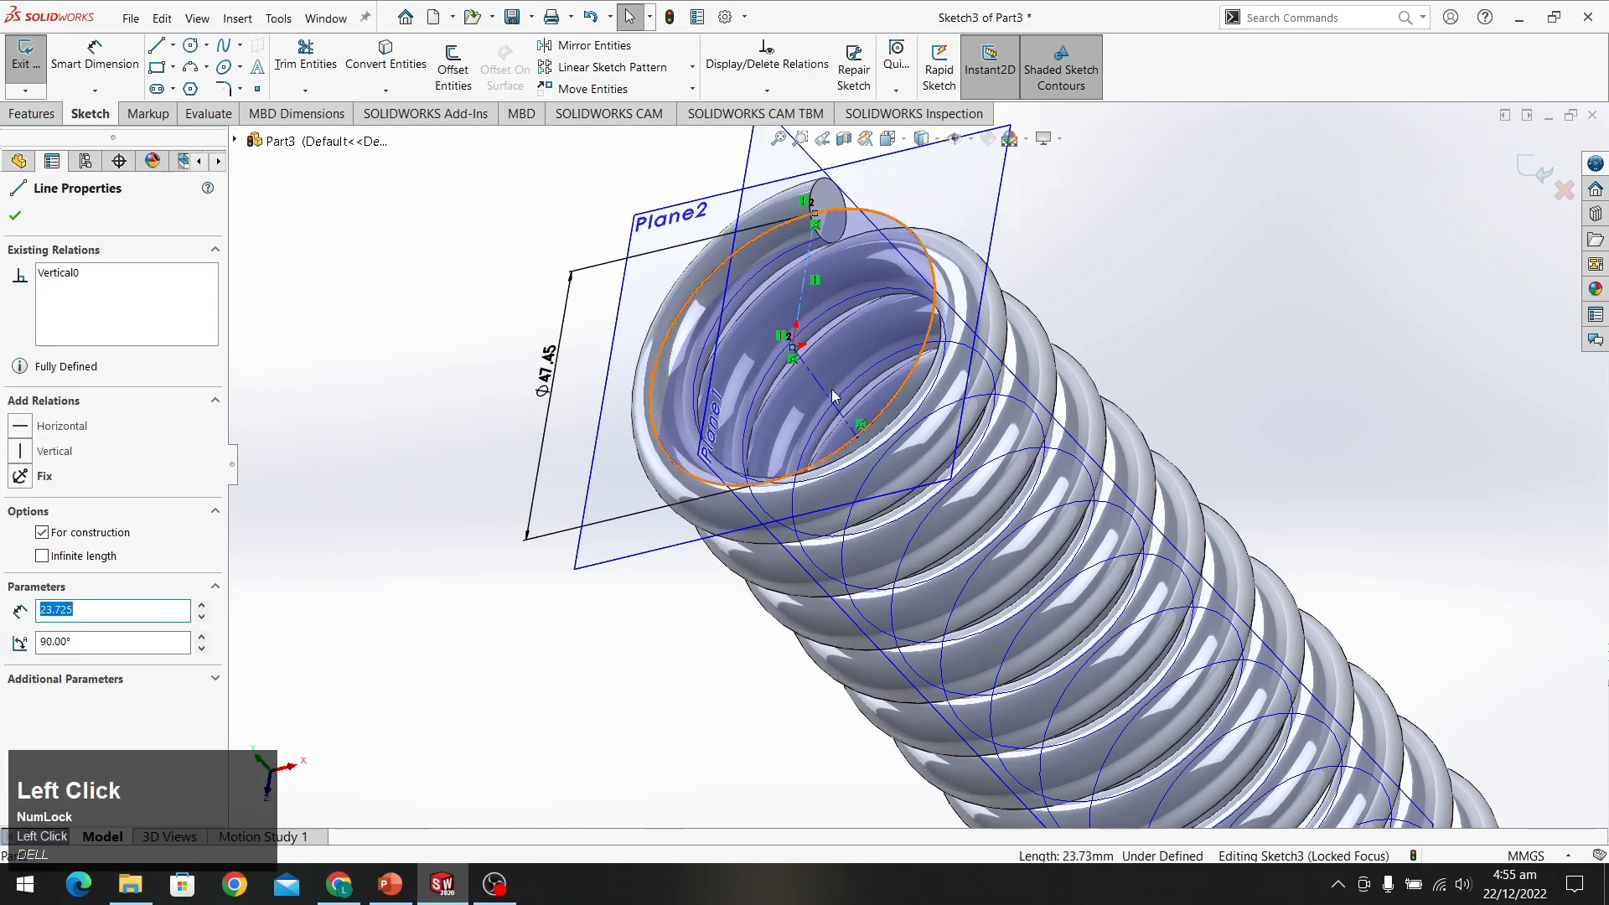
left_click(95, 59)
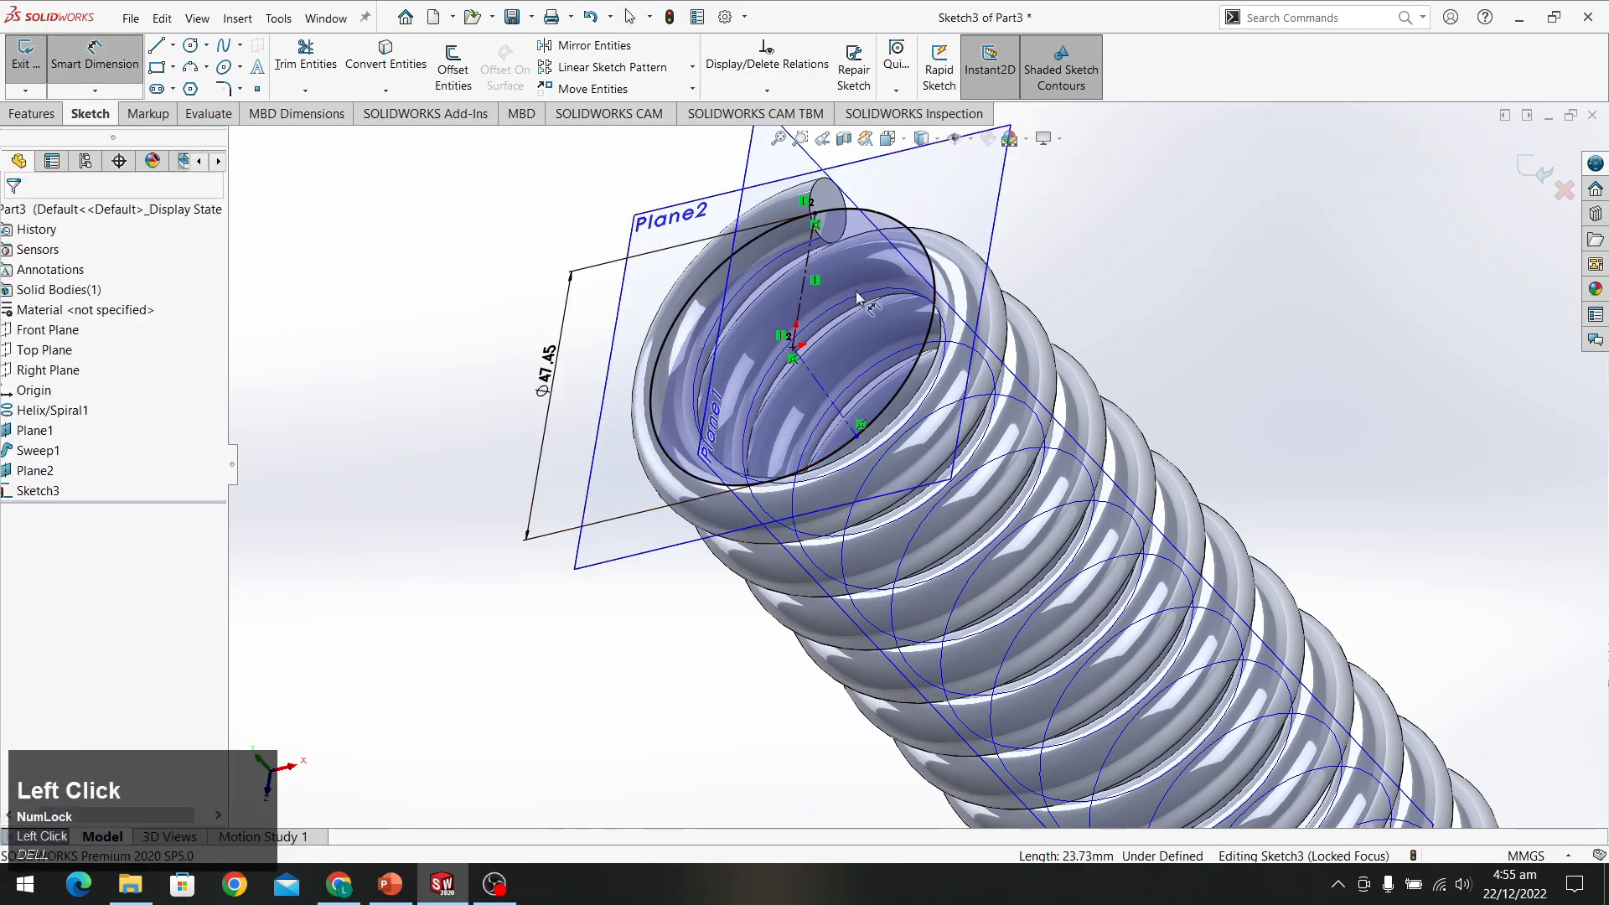
left_click(810, 263)
left_click(821, 388)
left_click(840, 339)
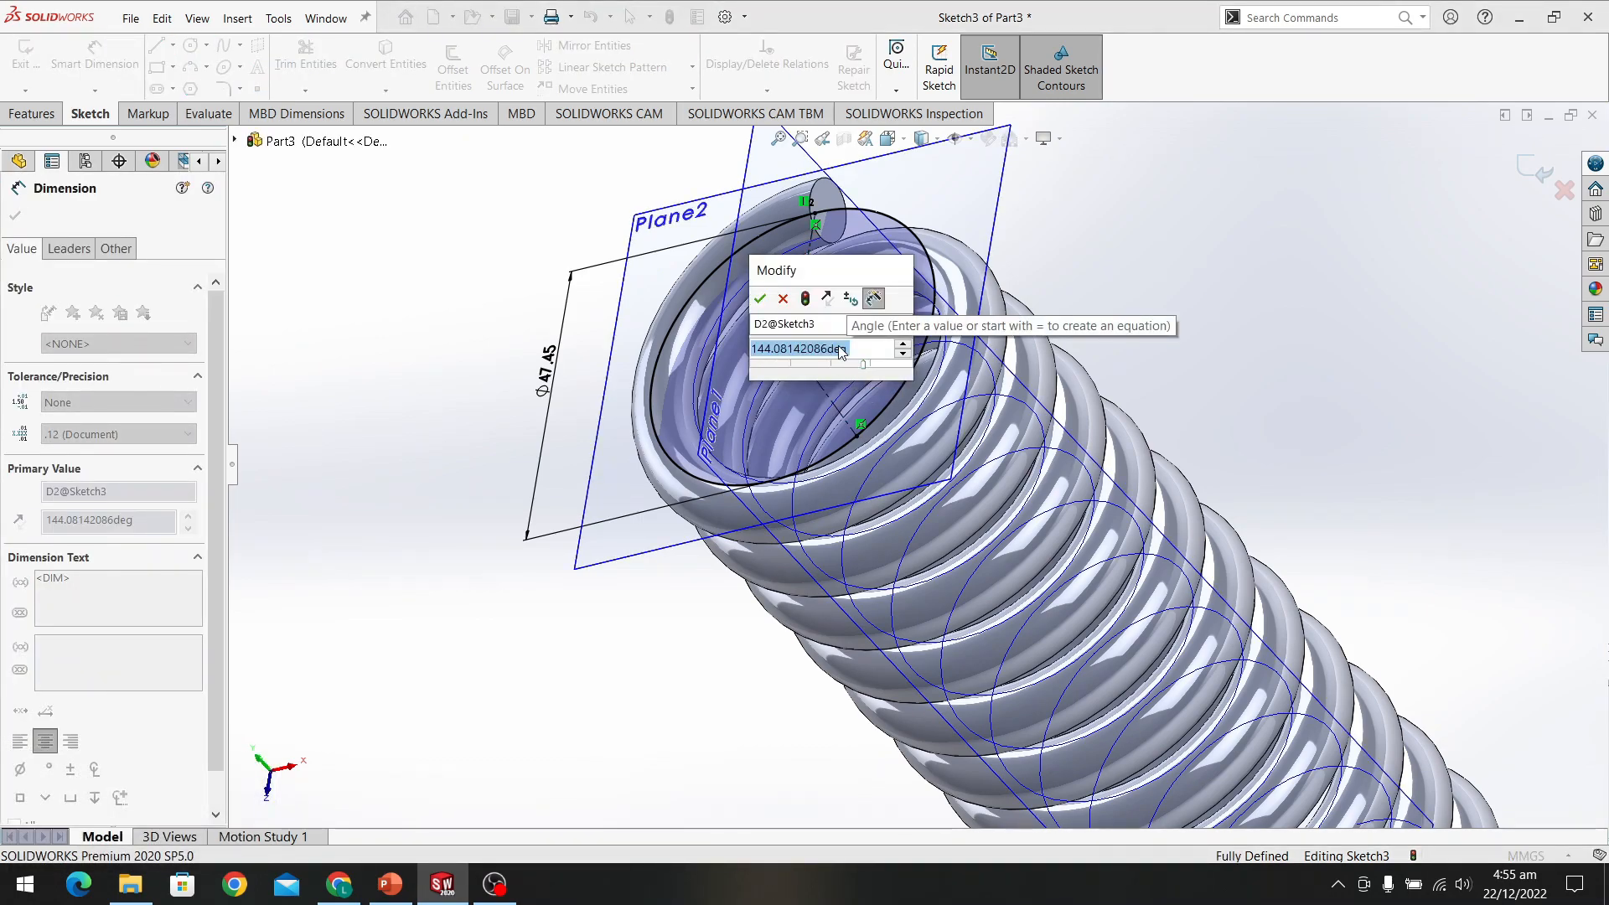
type("180-15")
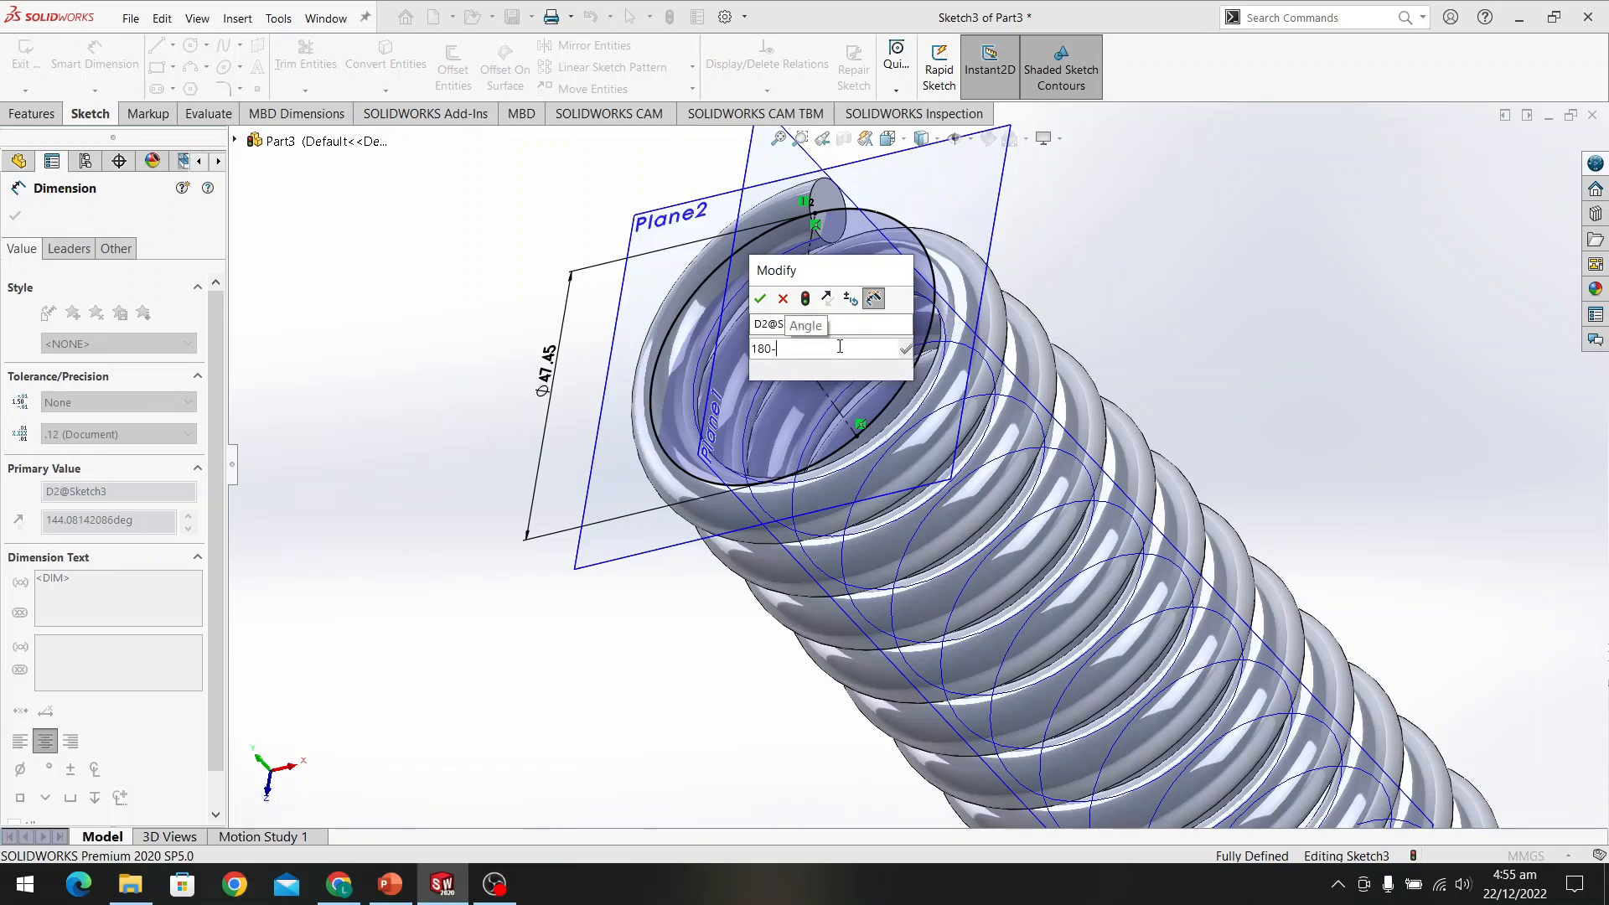
key("BackSpace")
key("BackSpace")
type("45")
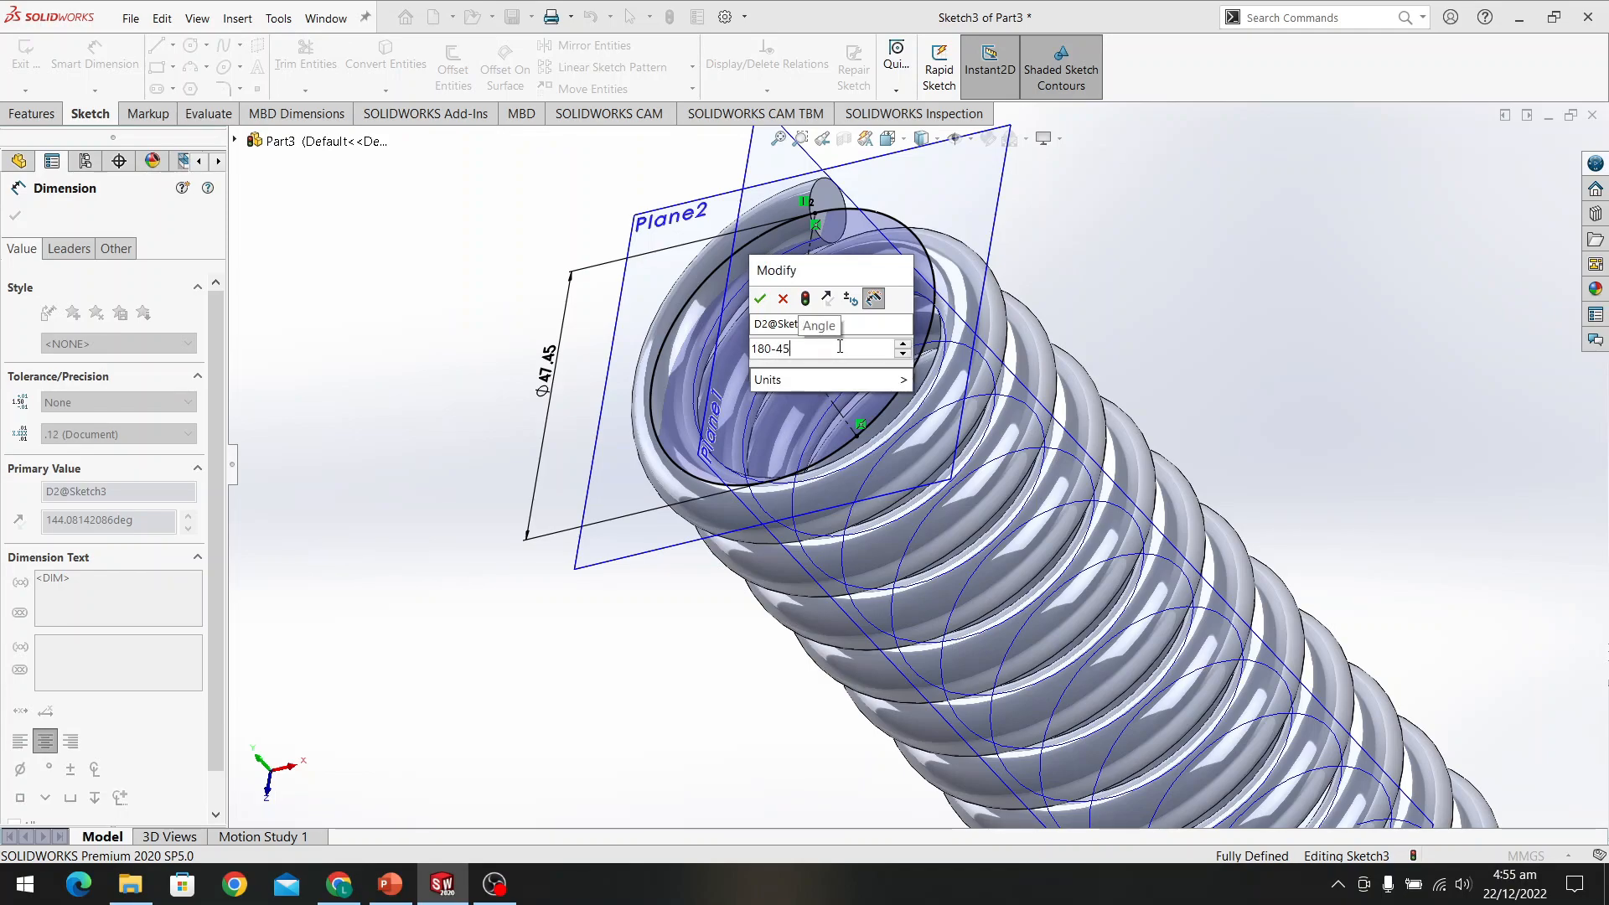
type("-")
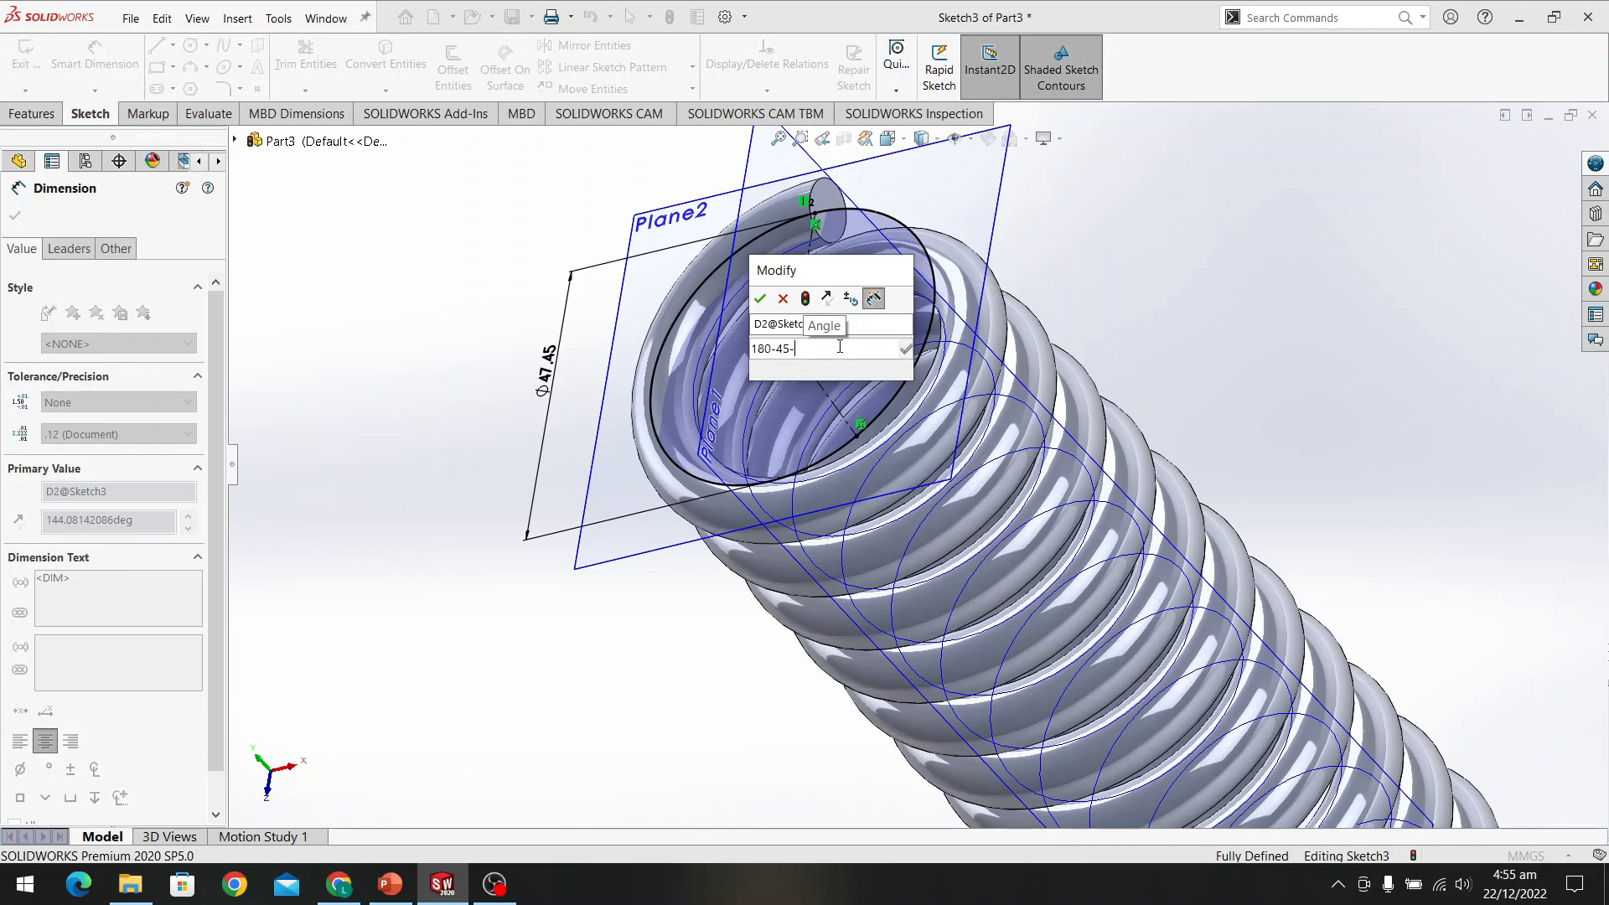
type("18")
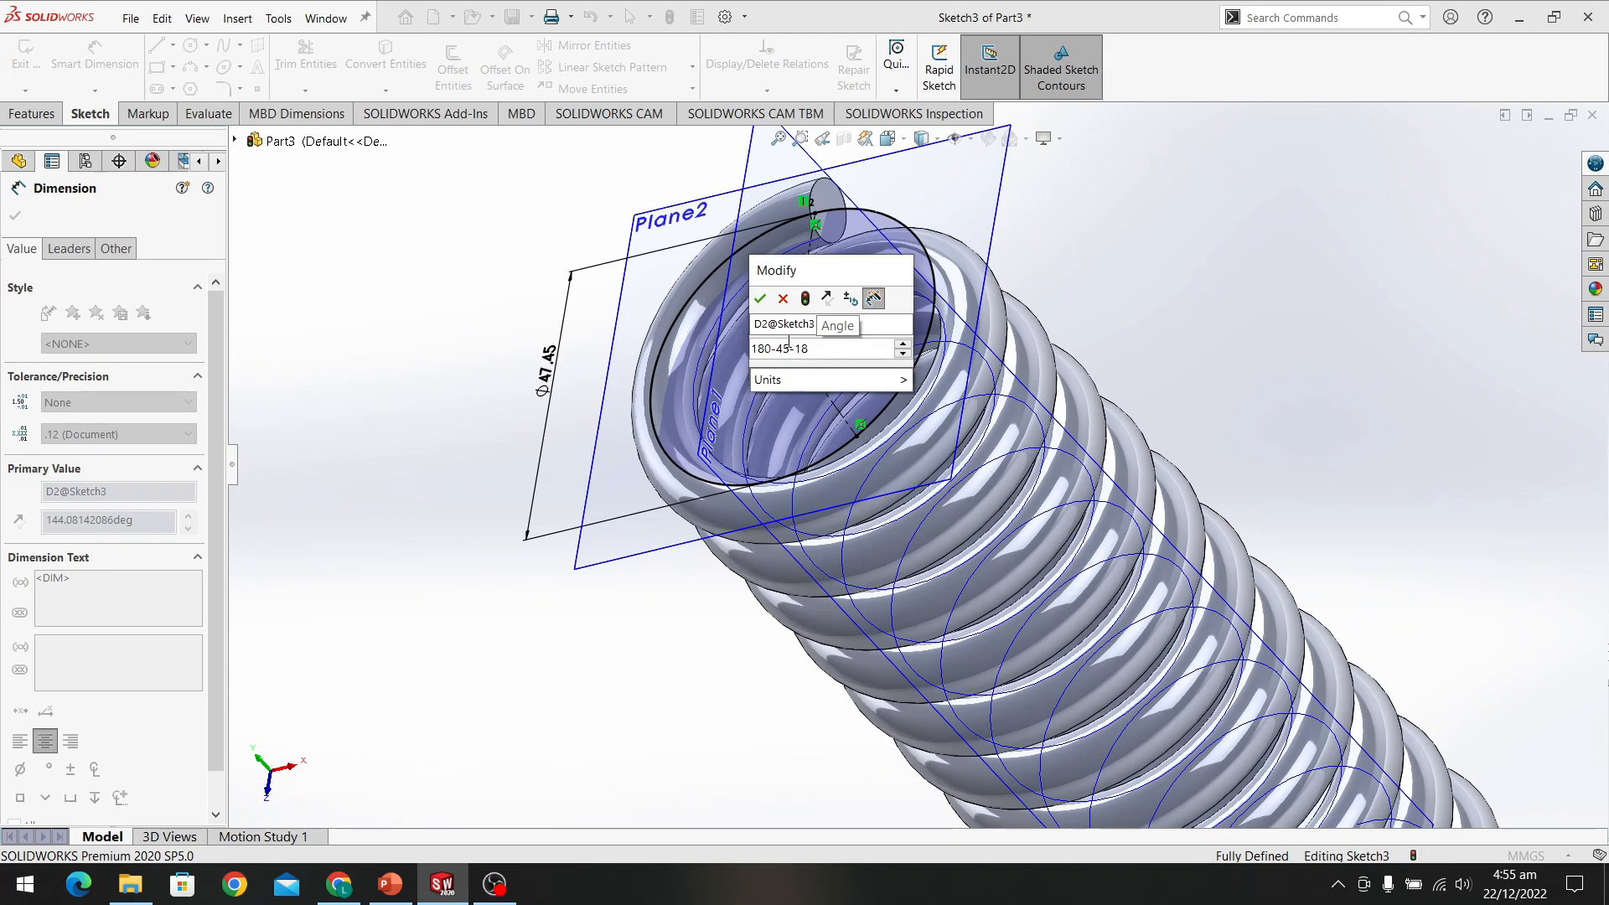
mouse_move(904, 379)
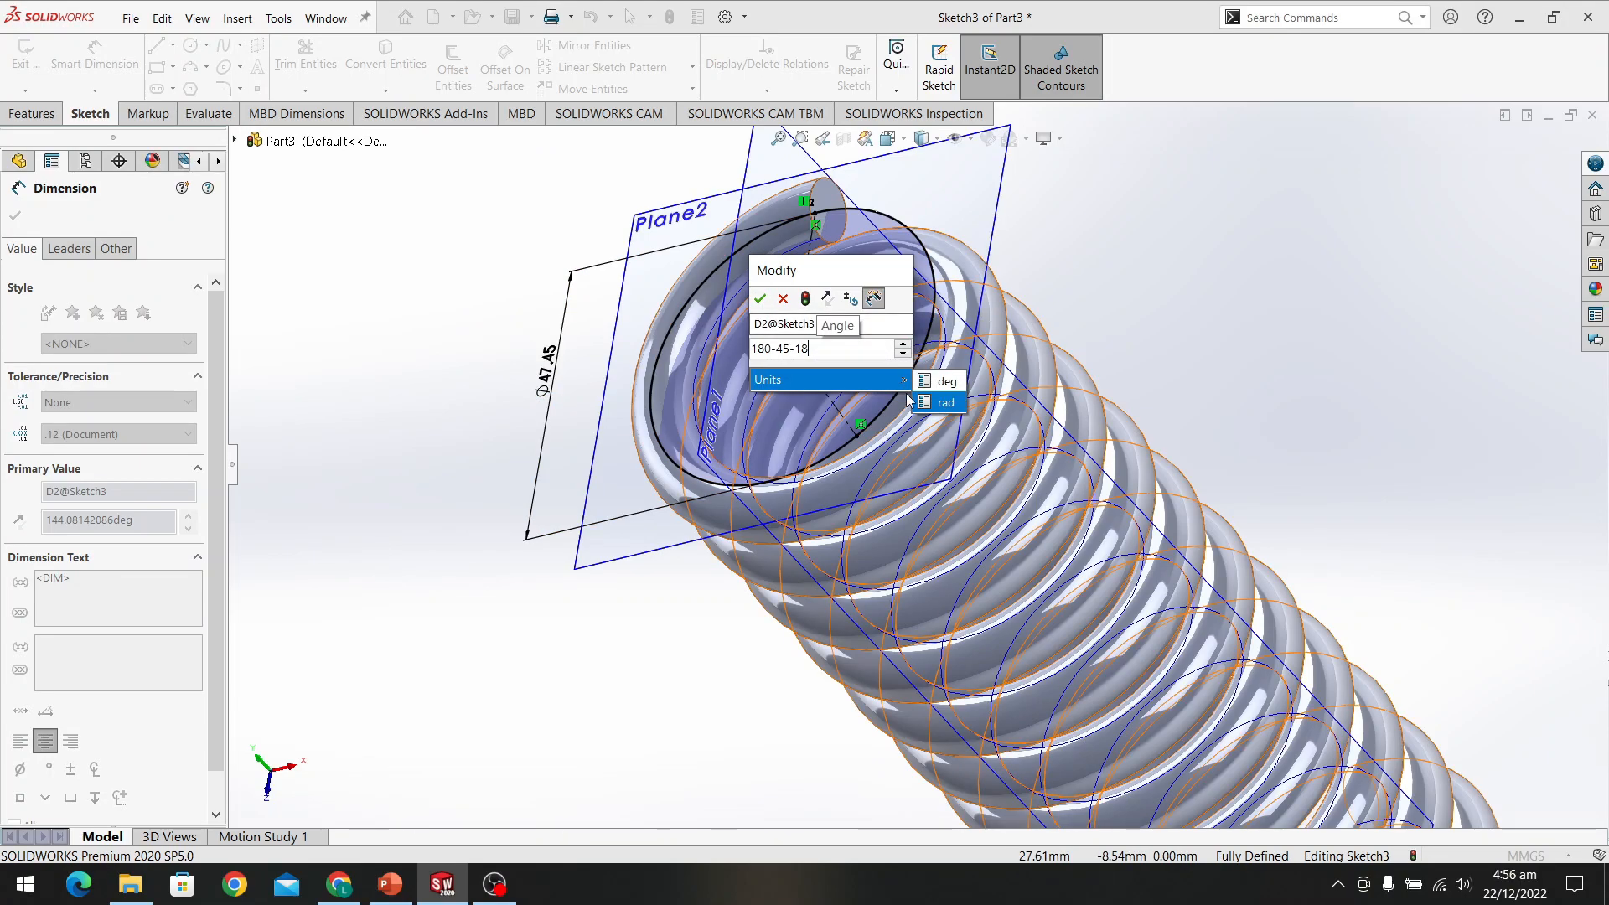
left_click(762, 299)
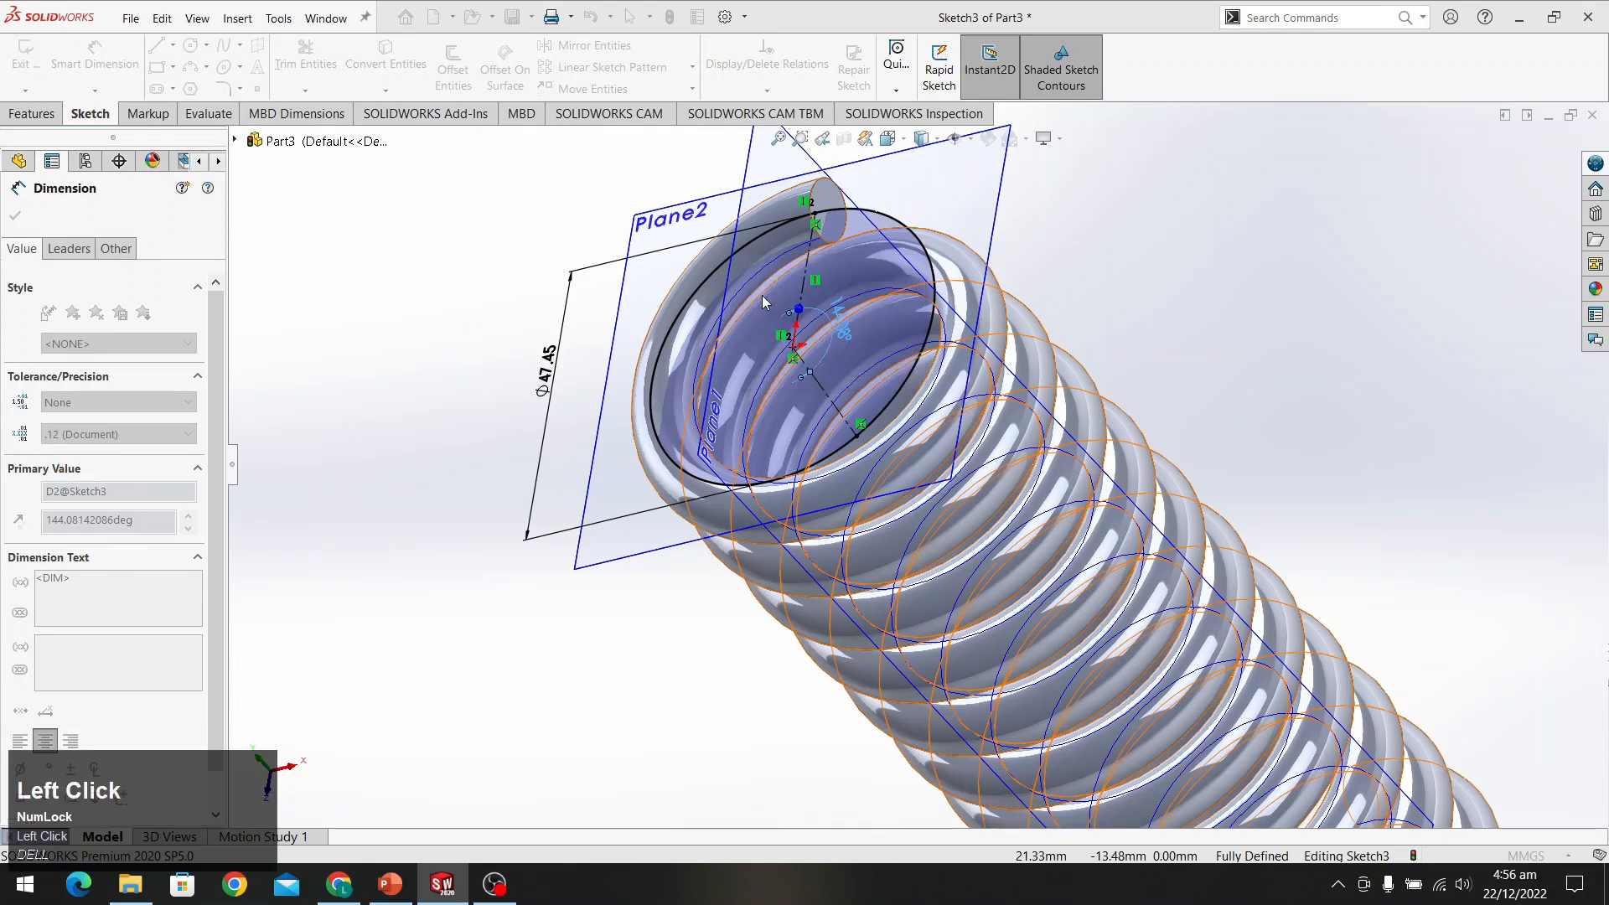
Check the angled centerline against the coil, finish dimensioning and exit the sketch
scroll(990, 345, "down", 3)
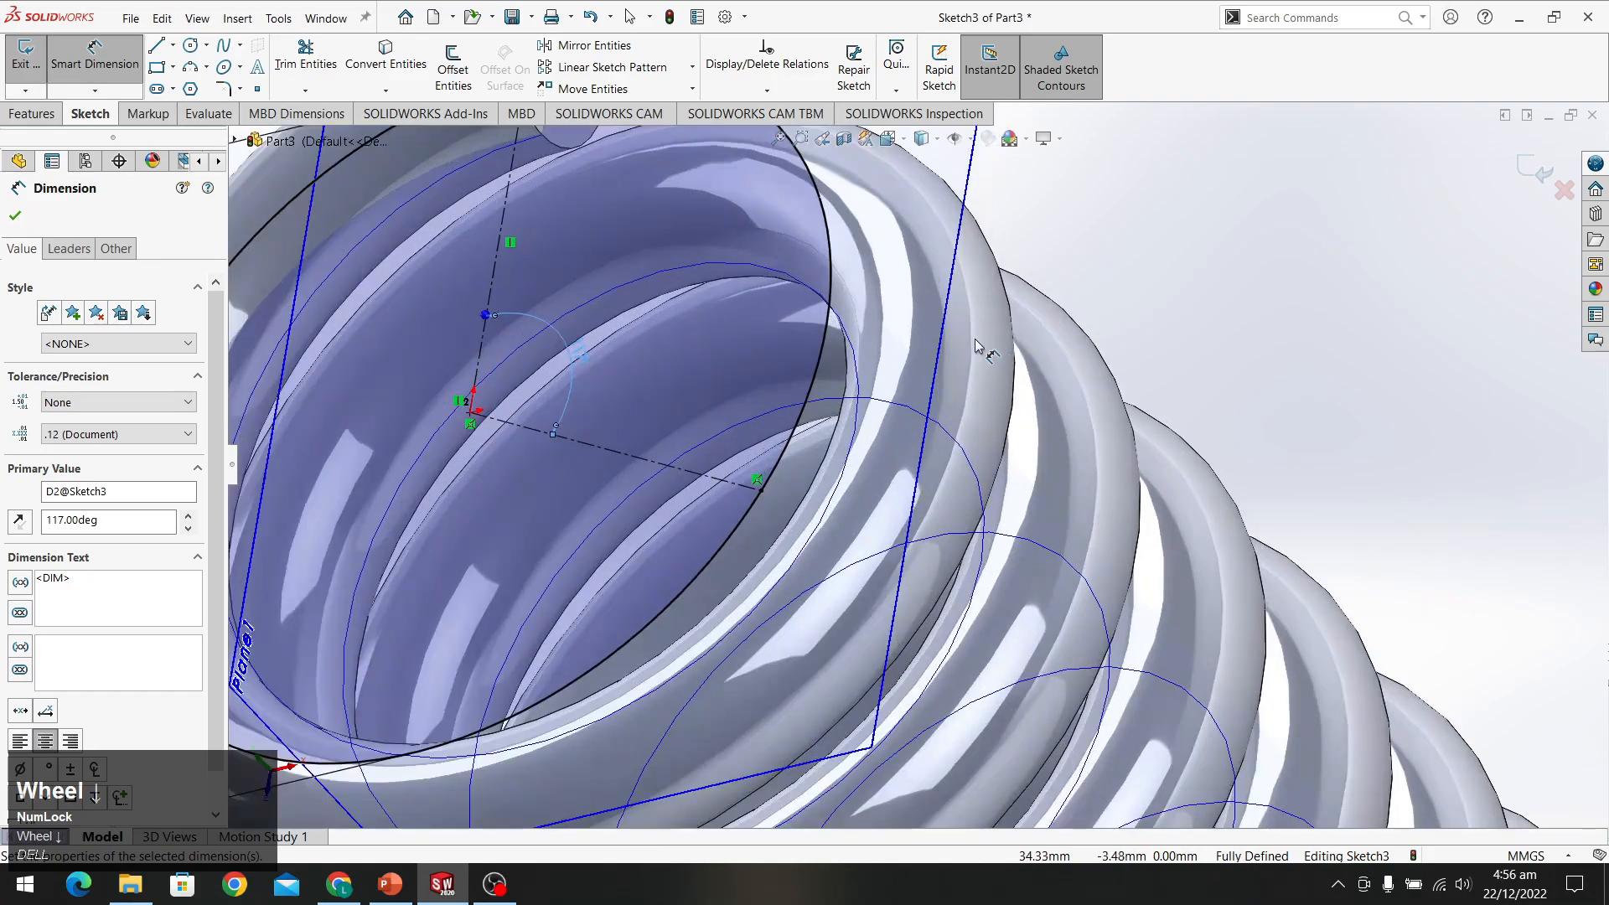
middle_click_drag(938, 352, 872, 360)
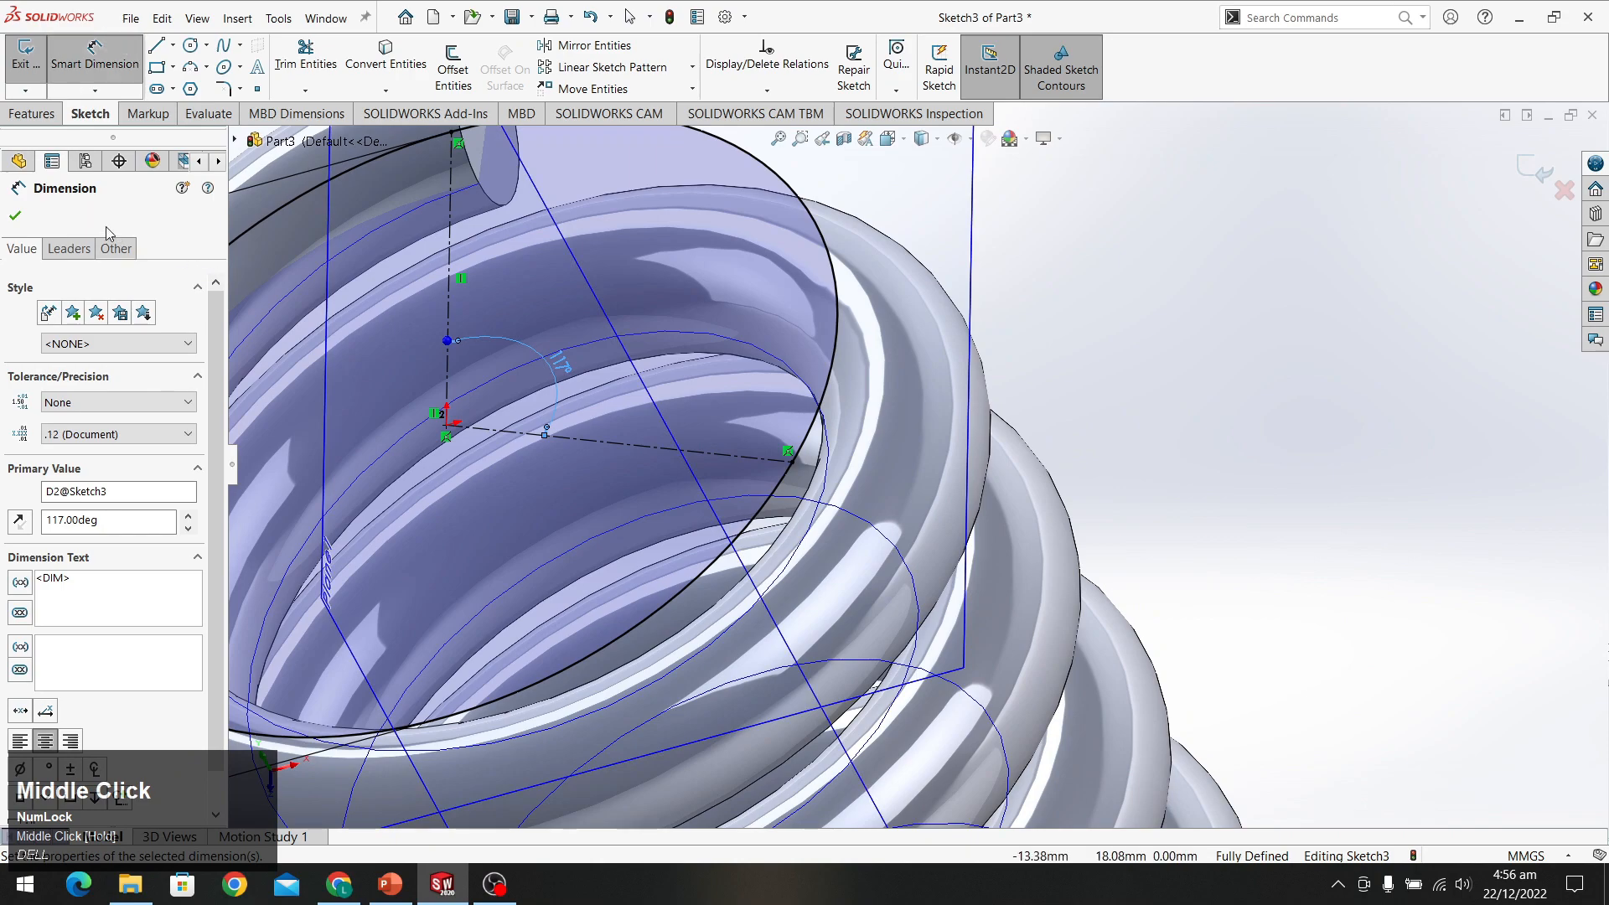
left_click(15, 217)
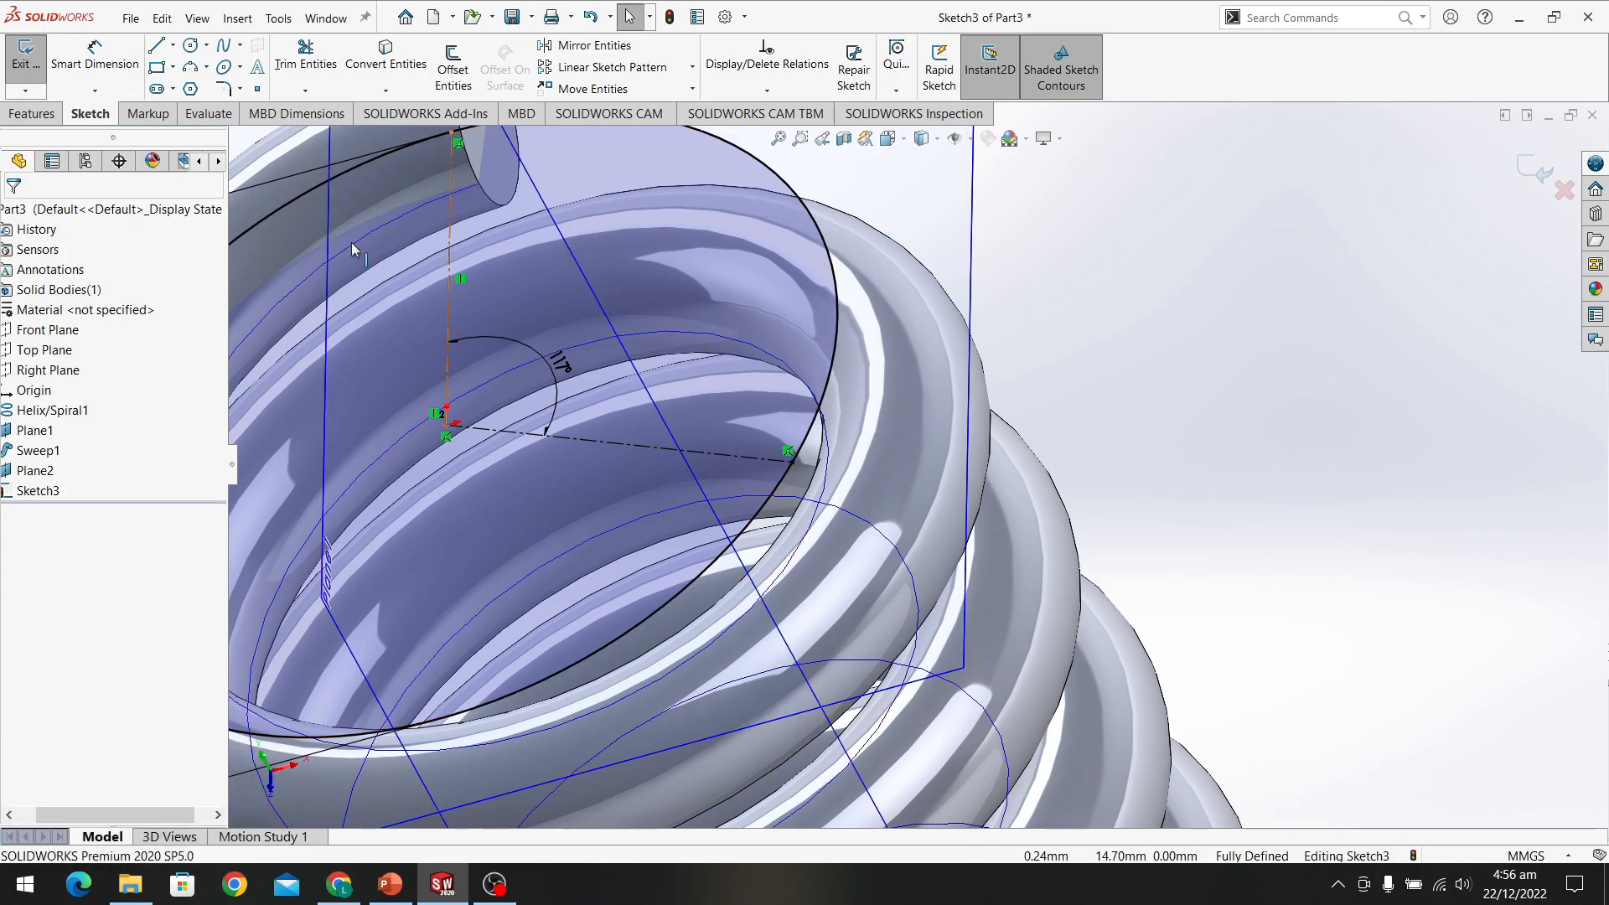
left_click(26, 70)
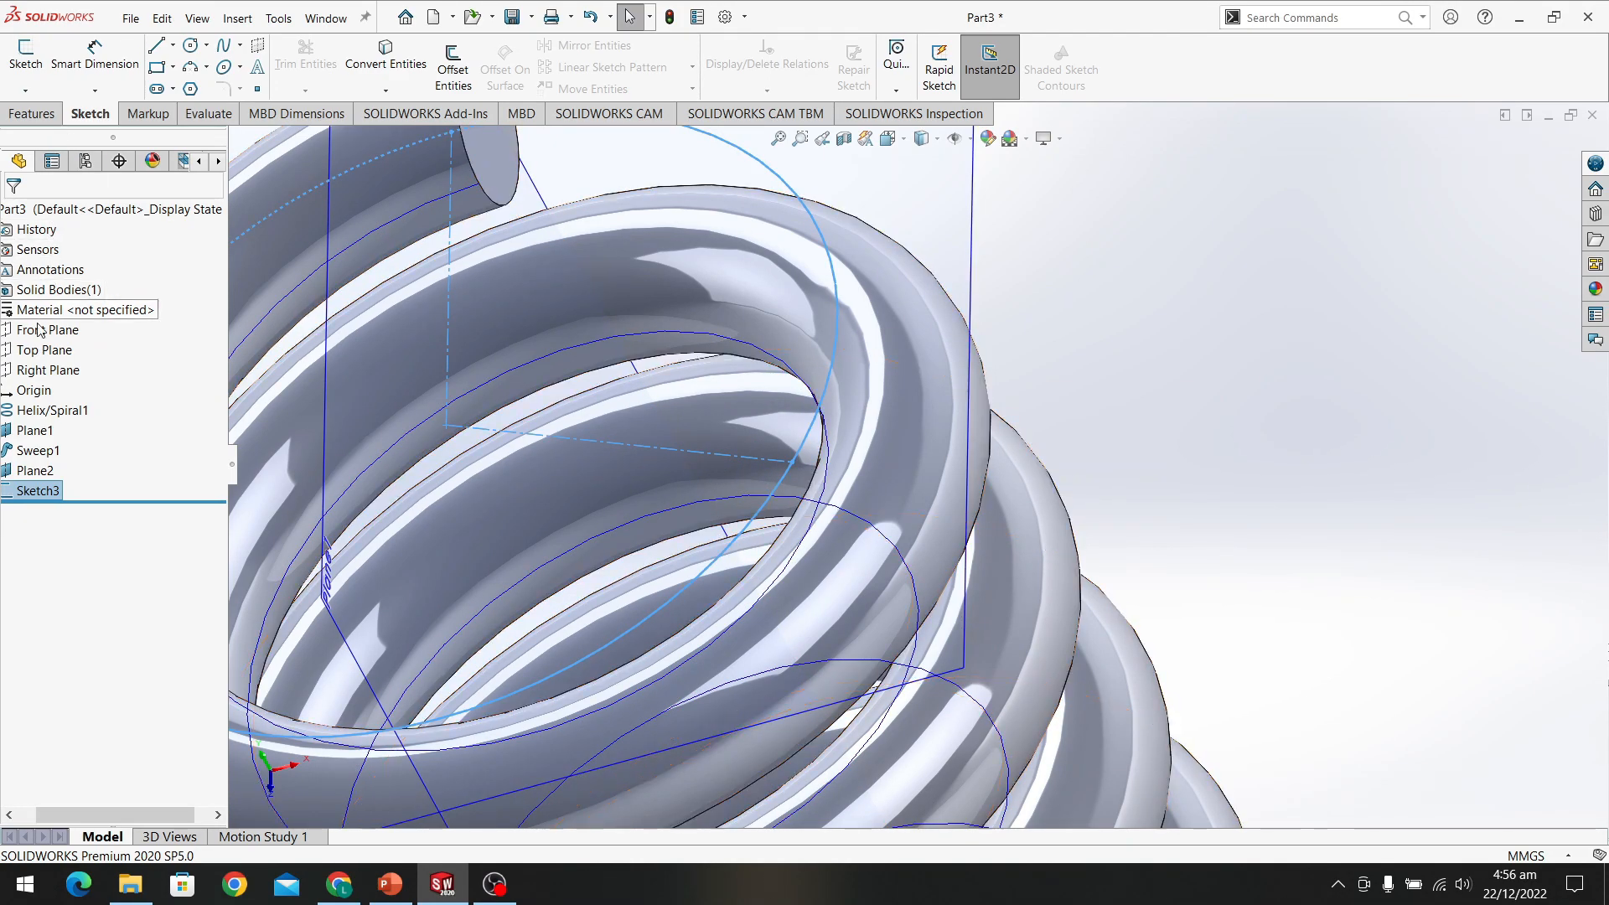
Reopen the 47.45 mm circle sketch and trim the circle to the 117-degree arc between the vertical and slanted centerlines
left_click(40, 490)
left_click(55, 451)
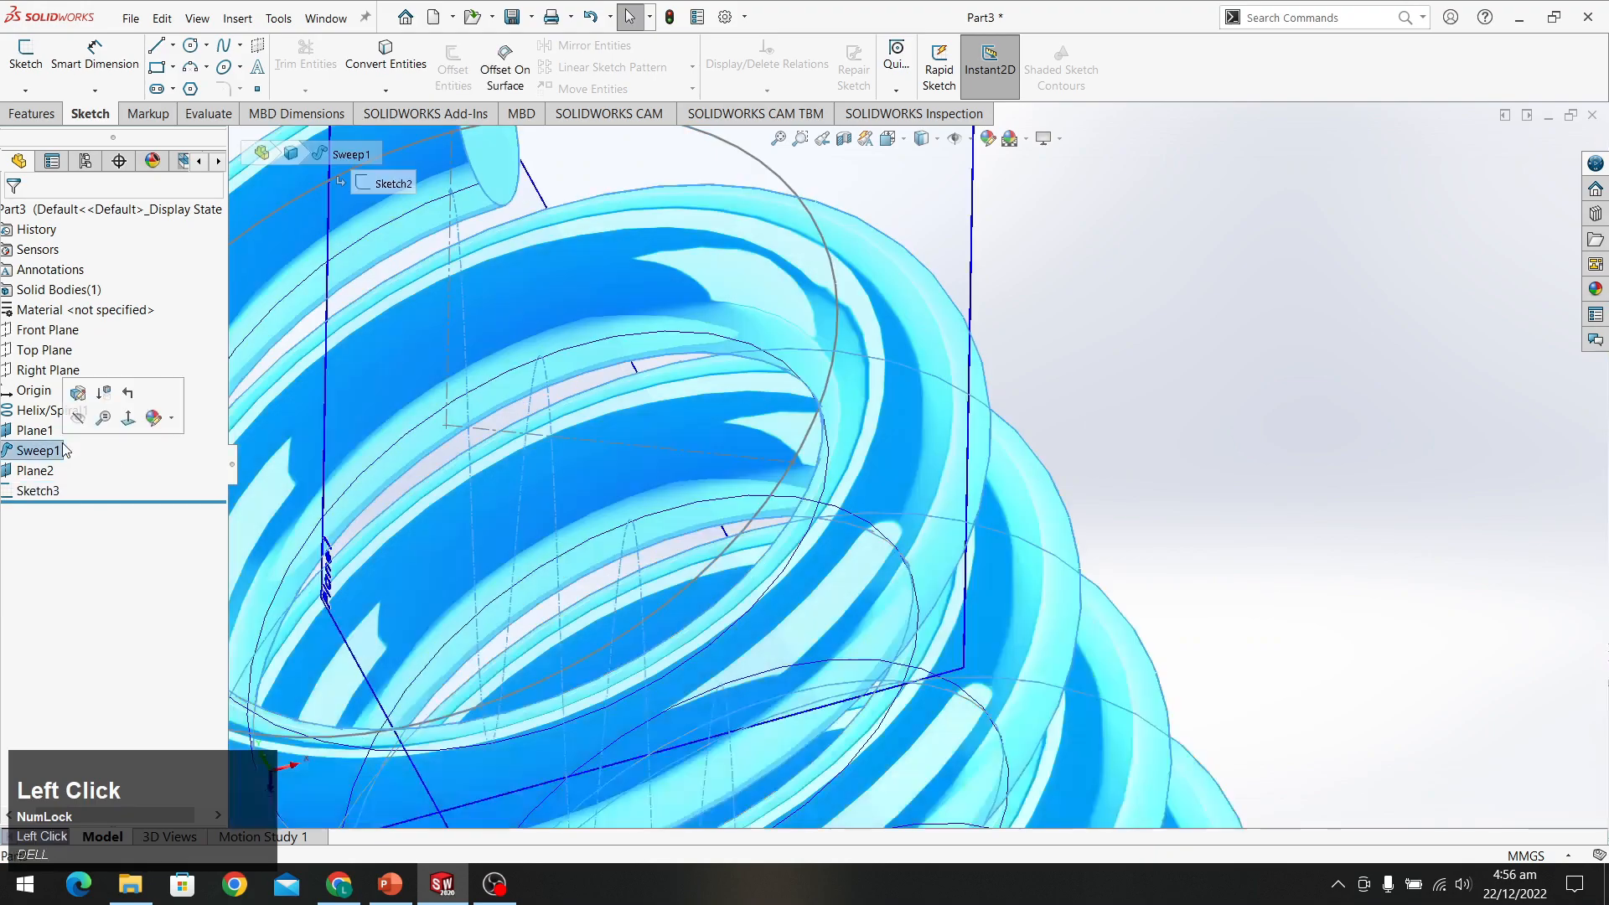
left_click(29, 491)
left_click(36, 450)
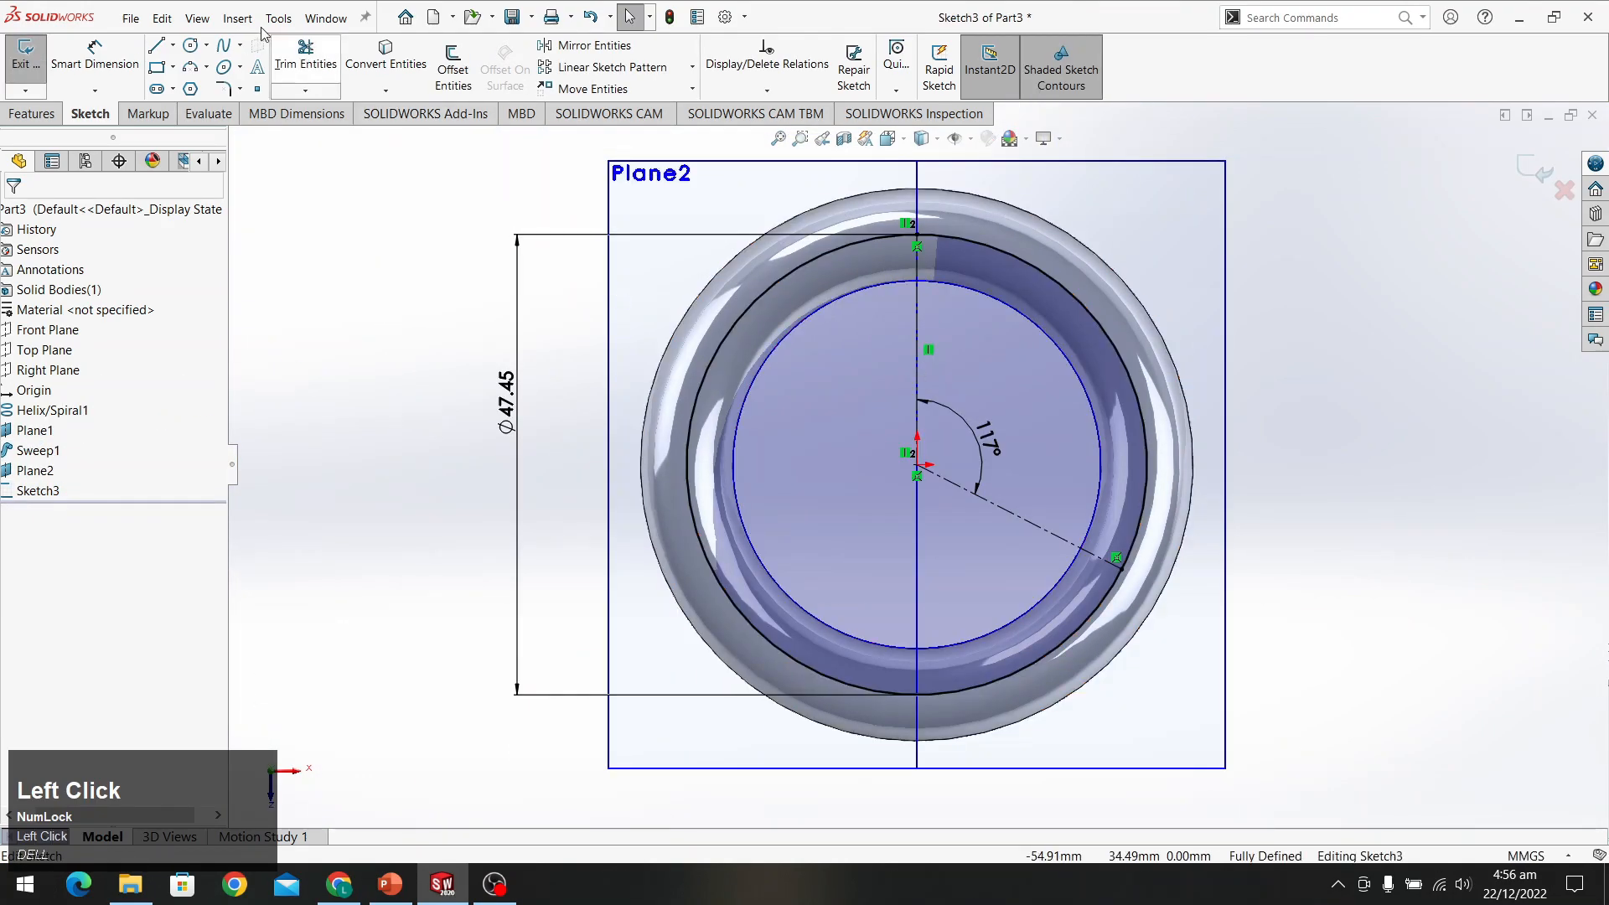
left_click(305, 55)
left_click_drag(732, 282, 772, 316)
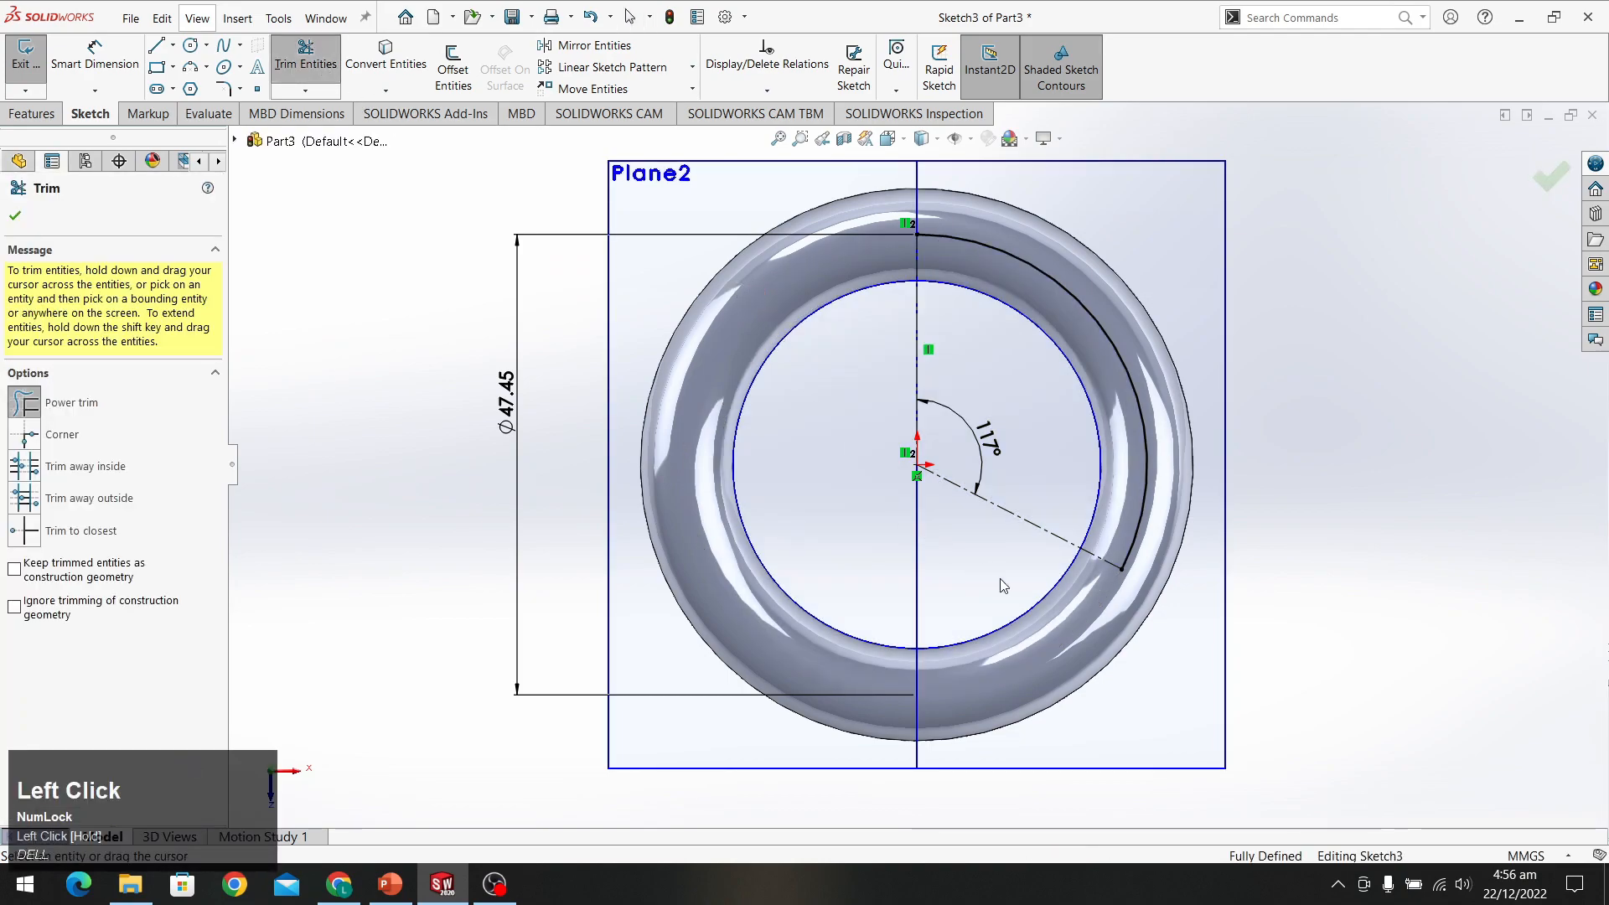
scroll(1104, 390, "down", 3)
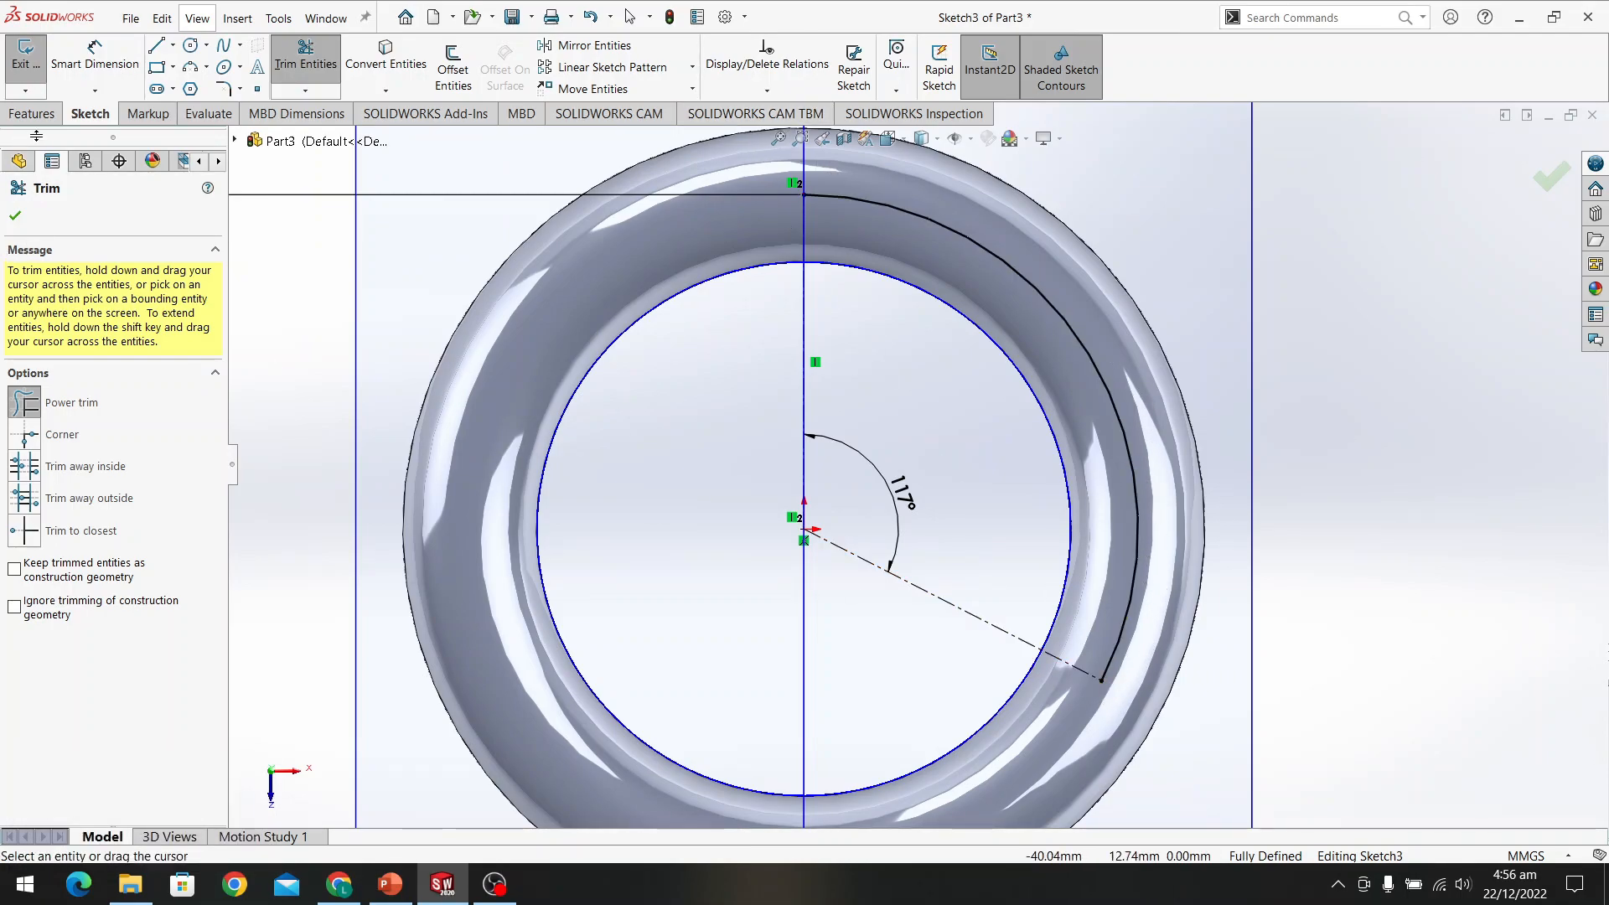
left_click(15, 210)
Sweep the circular end face of the upper coil along the trimmed arc sketch
middle_click_drag(805, 360, 891, 240)
scroll(891, 240, "up", 2)
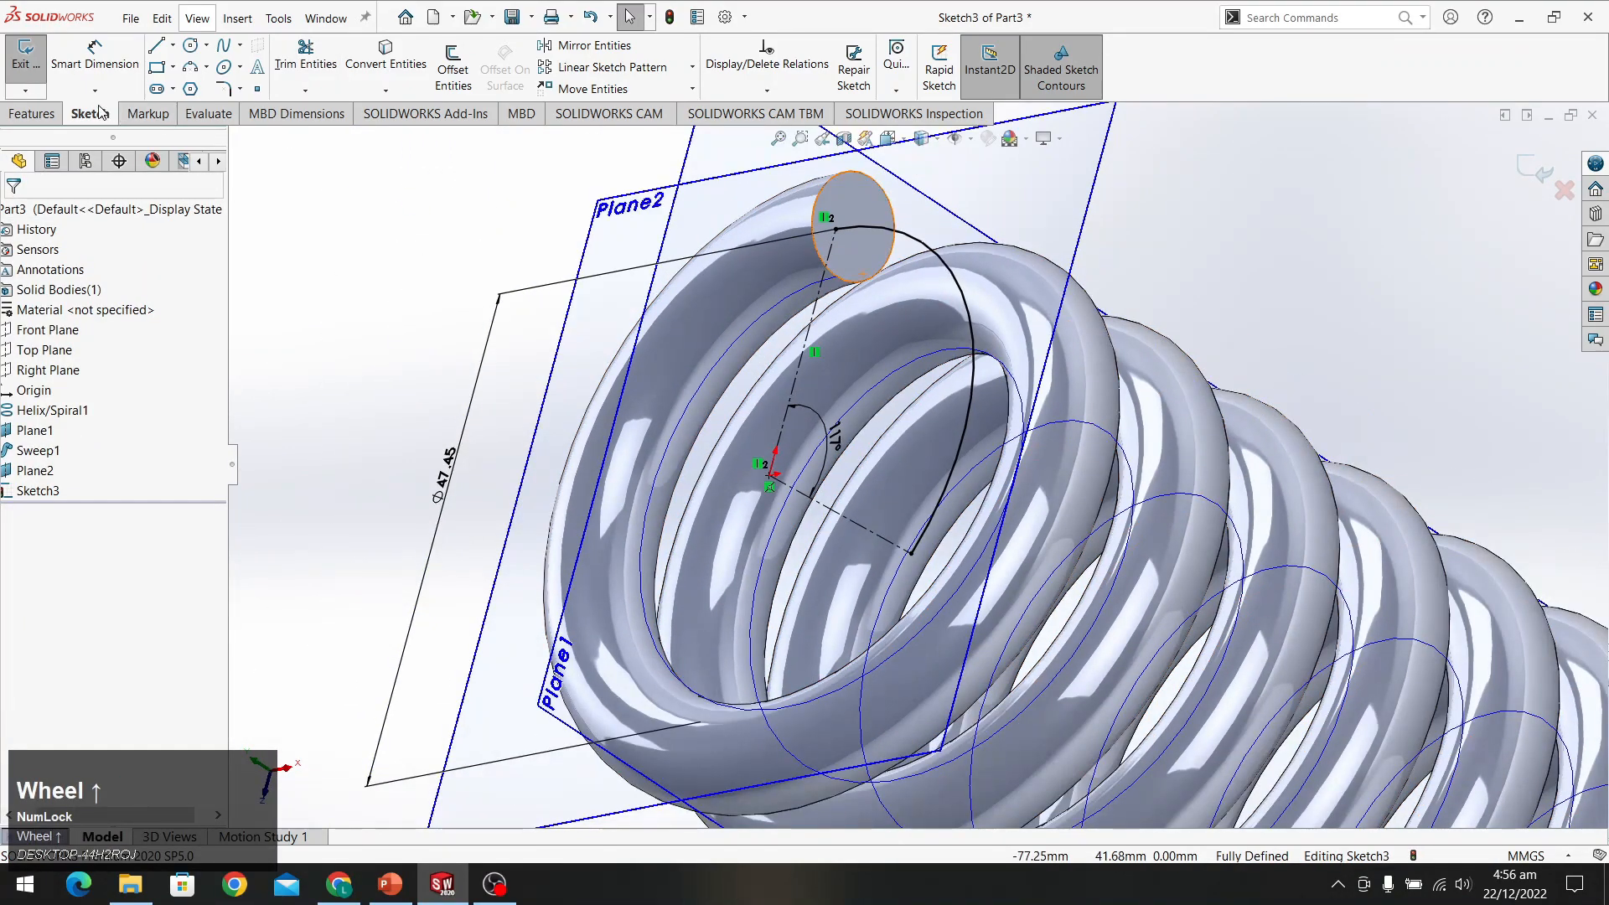
left_click(30, 114)
left_click(172, 47)
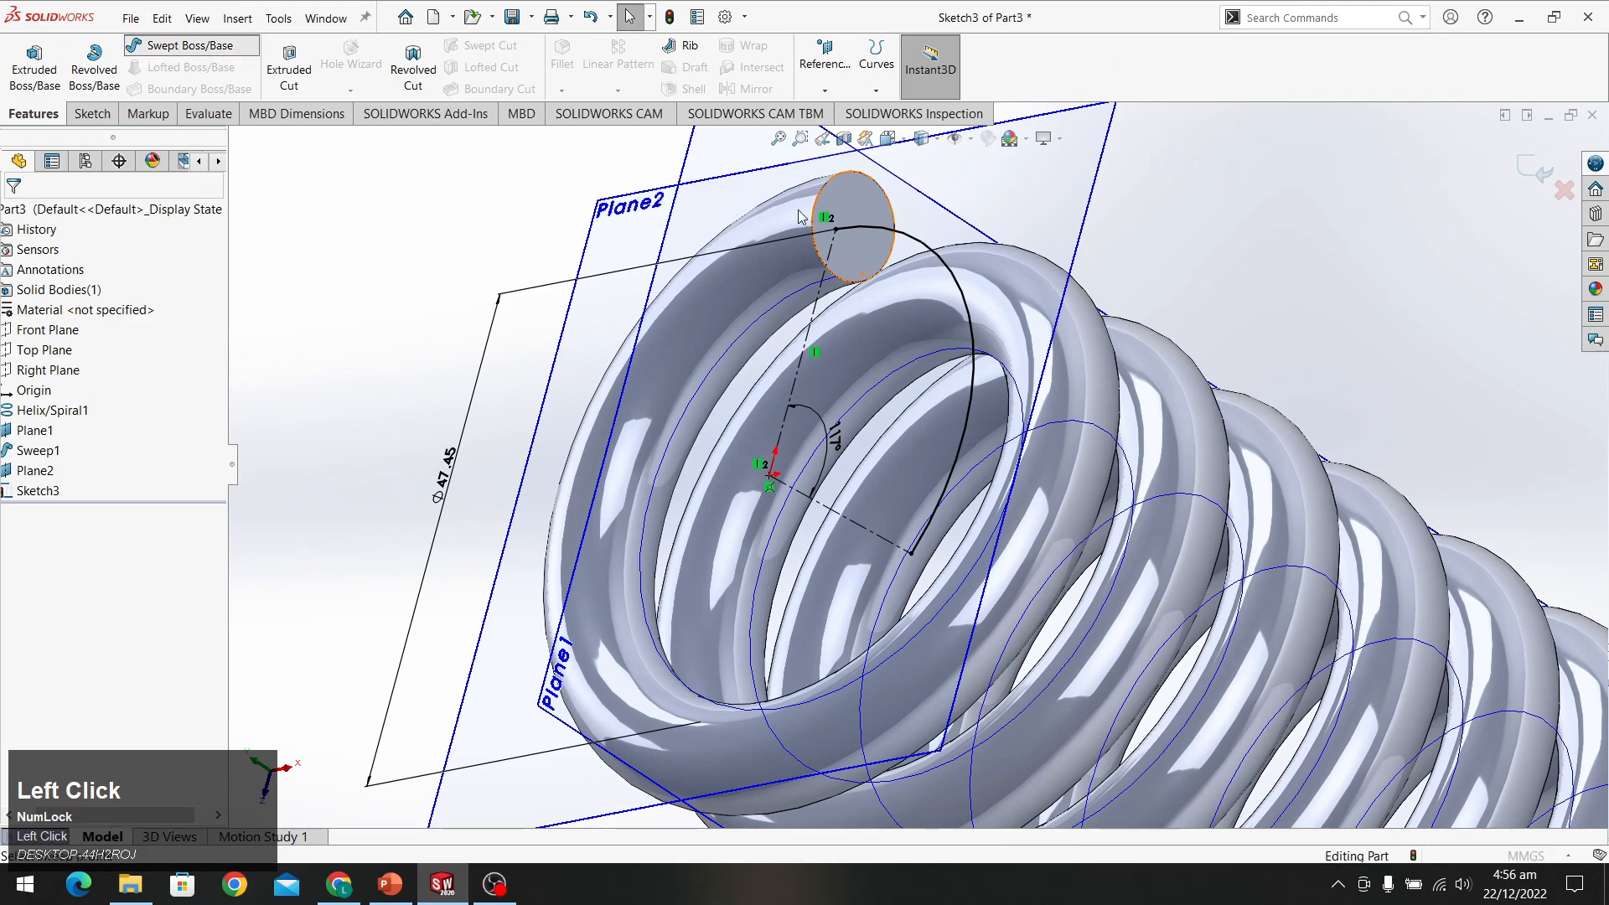
left_click(851, 276)
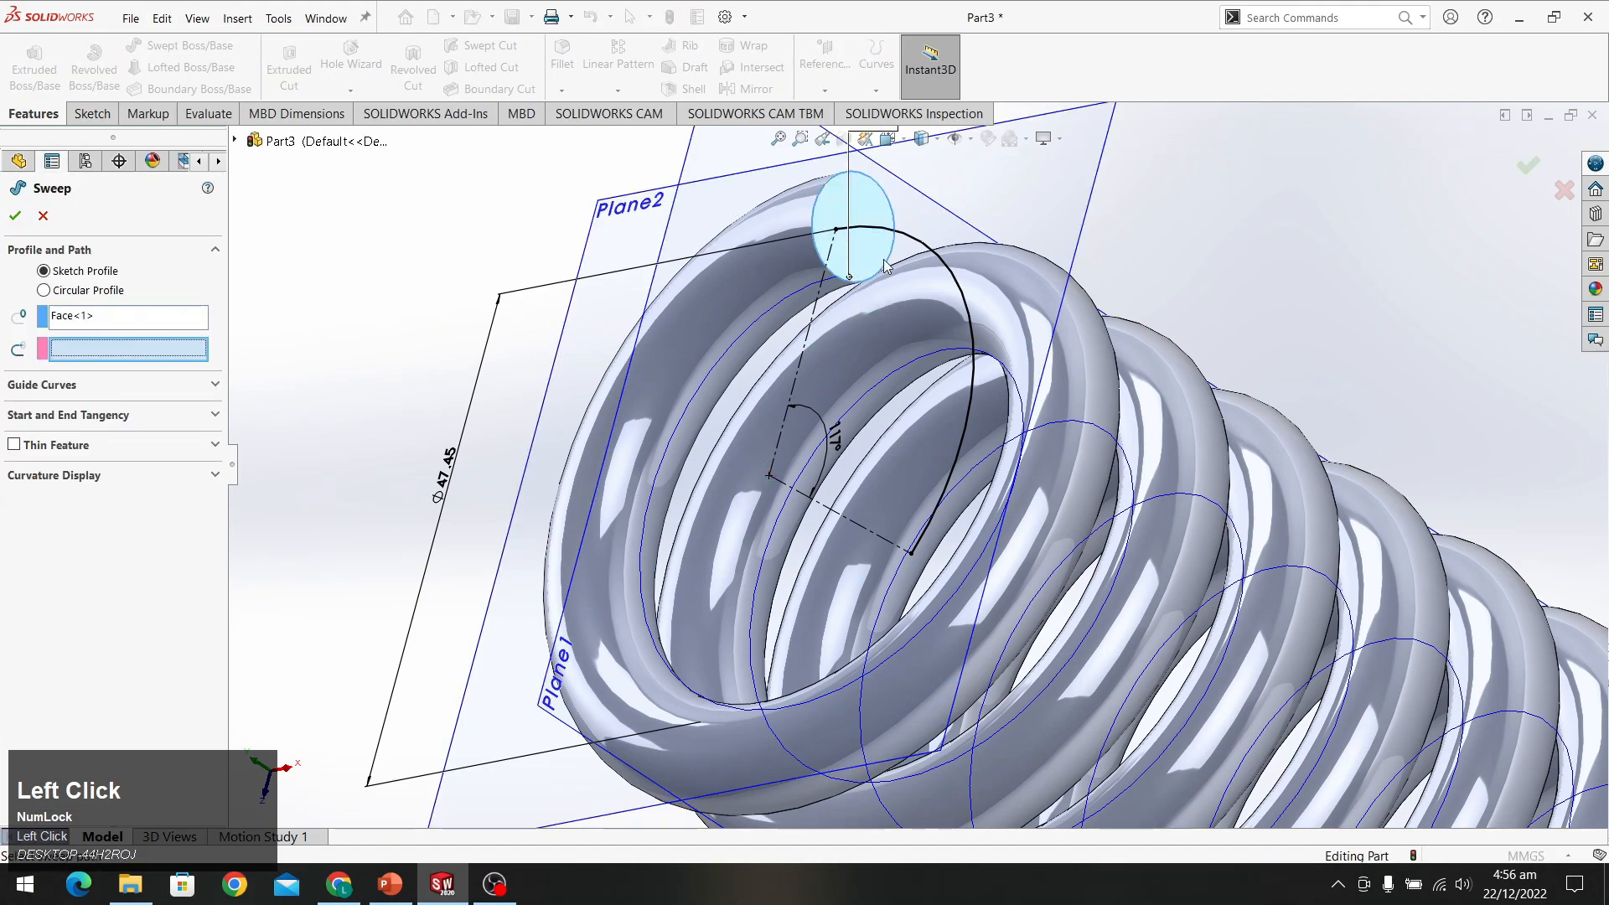
left_click(891, 257)
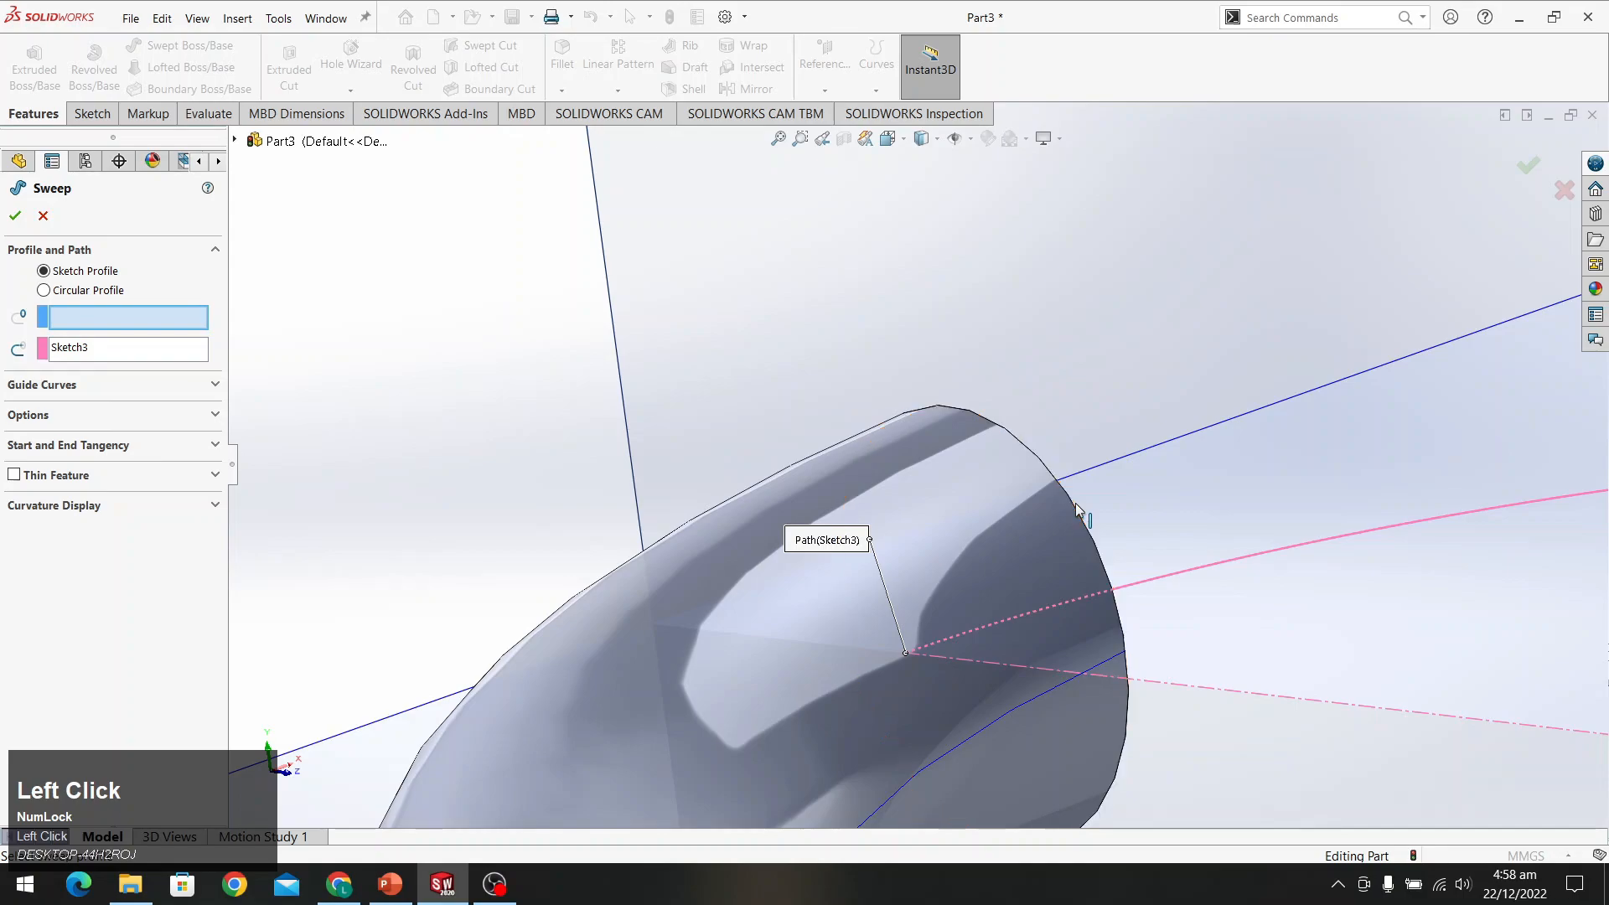
middle_click_drag(1081, 511, 1182, 650)
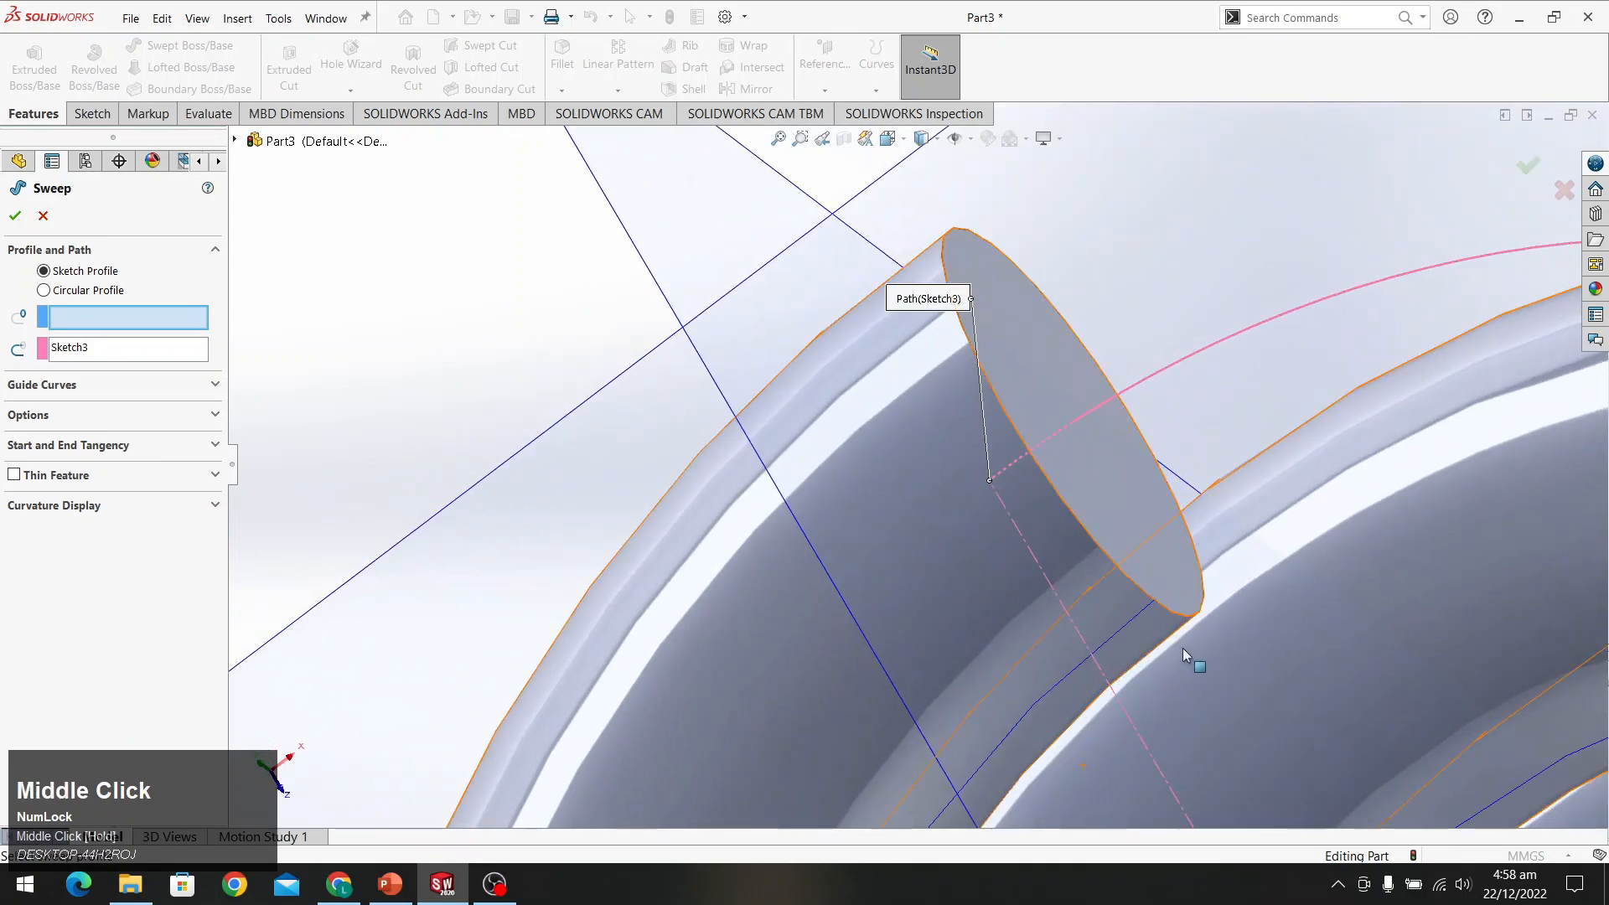
left_click(1156, 602)
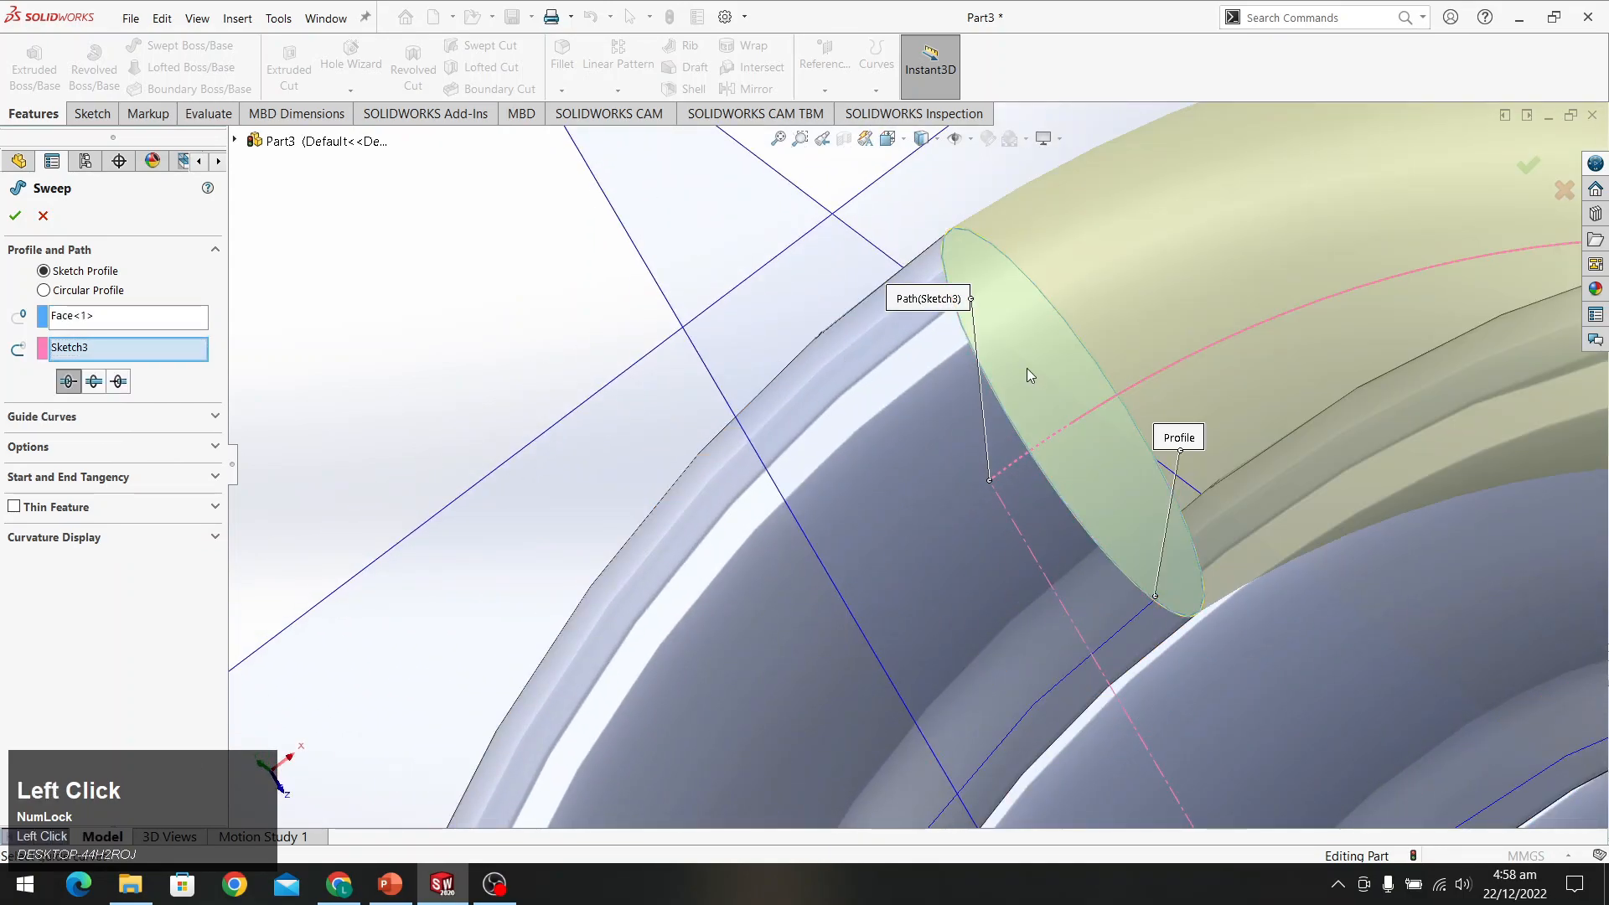
scroll(1175, 359, "up", 5)
middle_click_drag(1174, 359, 1129, 192)
scroll(977, 433, "down", 5)
middle_click_drag(875, 418, 732, 408)
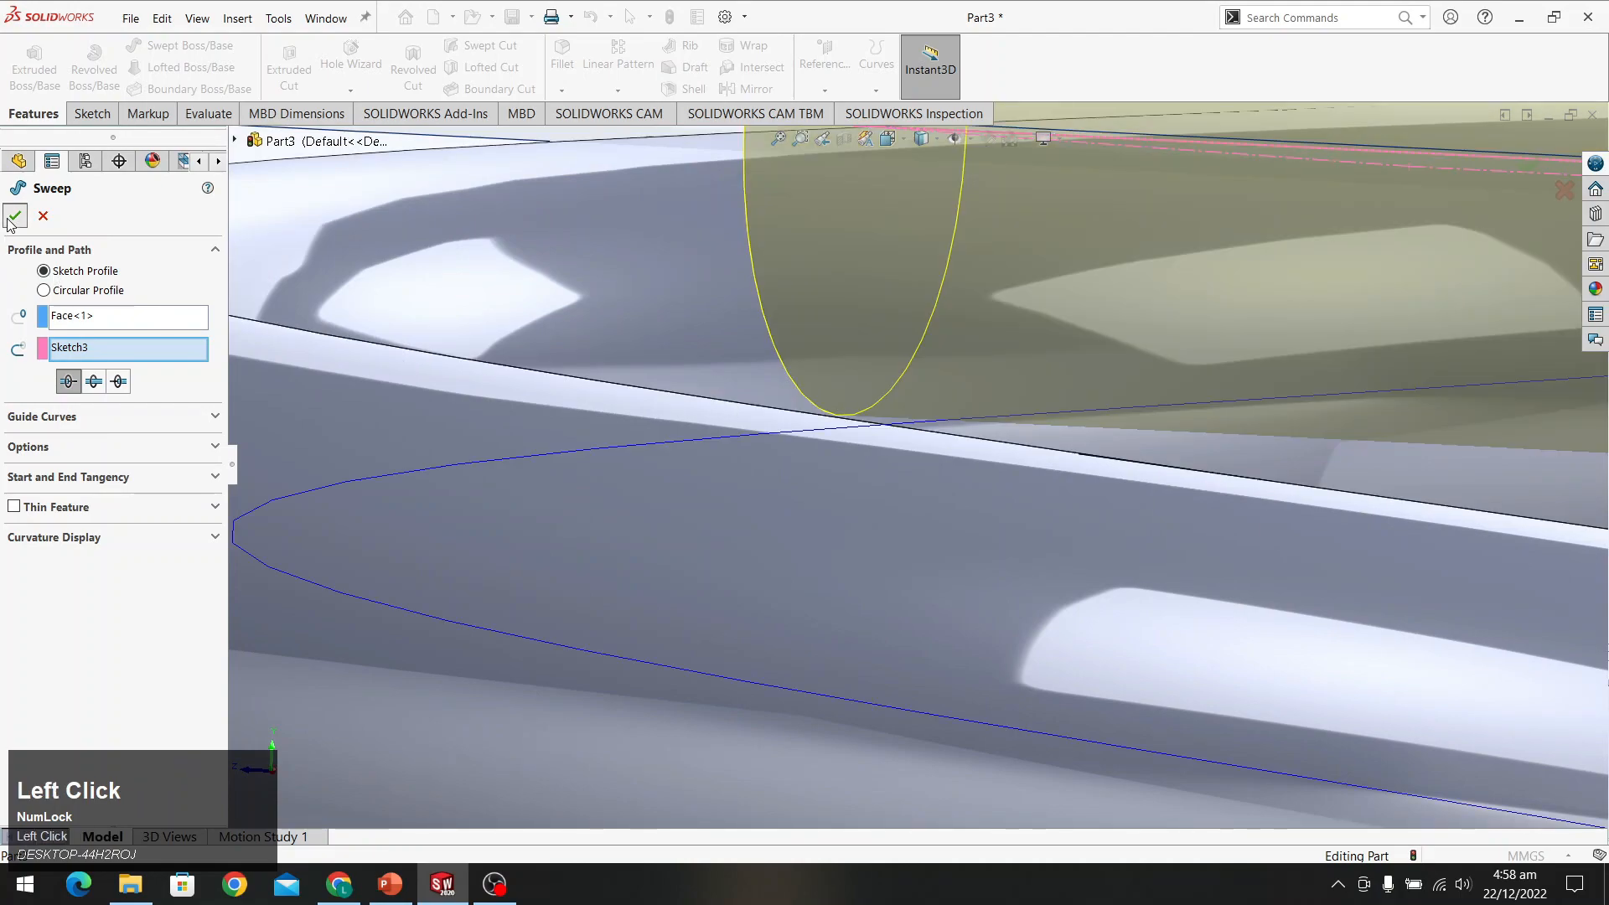
Examine the newly swept coil end from several angles, including where Plane2 passes through it
scroll(844, 299, "up", 10)
middle_click_drag(999, 368, 1063, 436)
scroll(1064, 435, "down", 5)
scroll(998, 406, "up", 3)
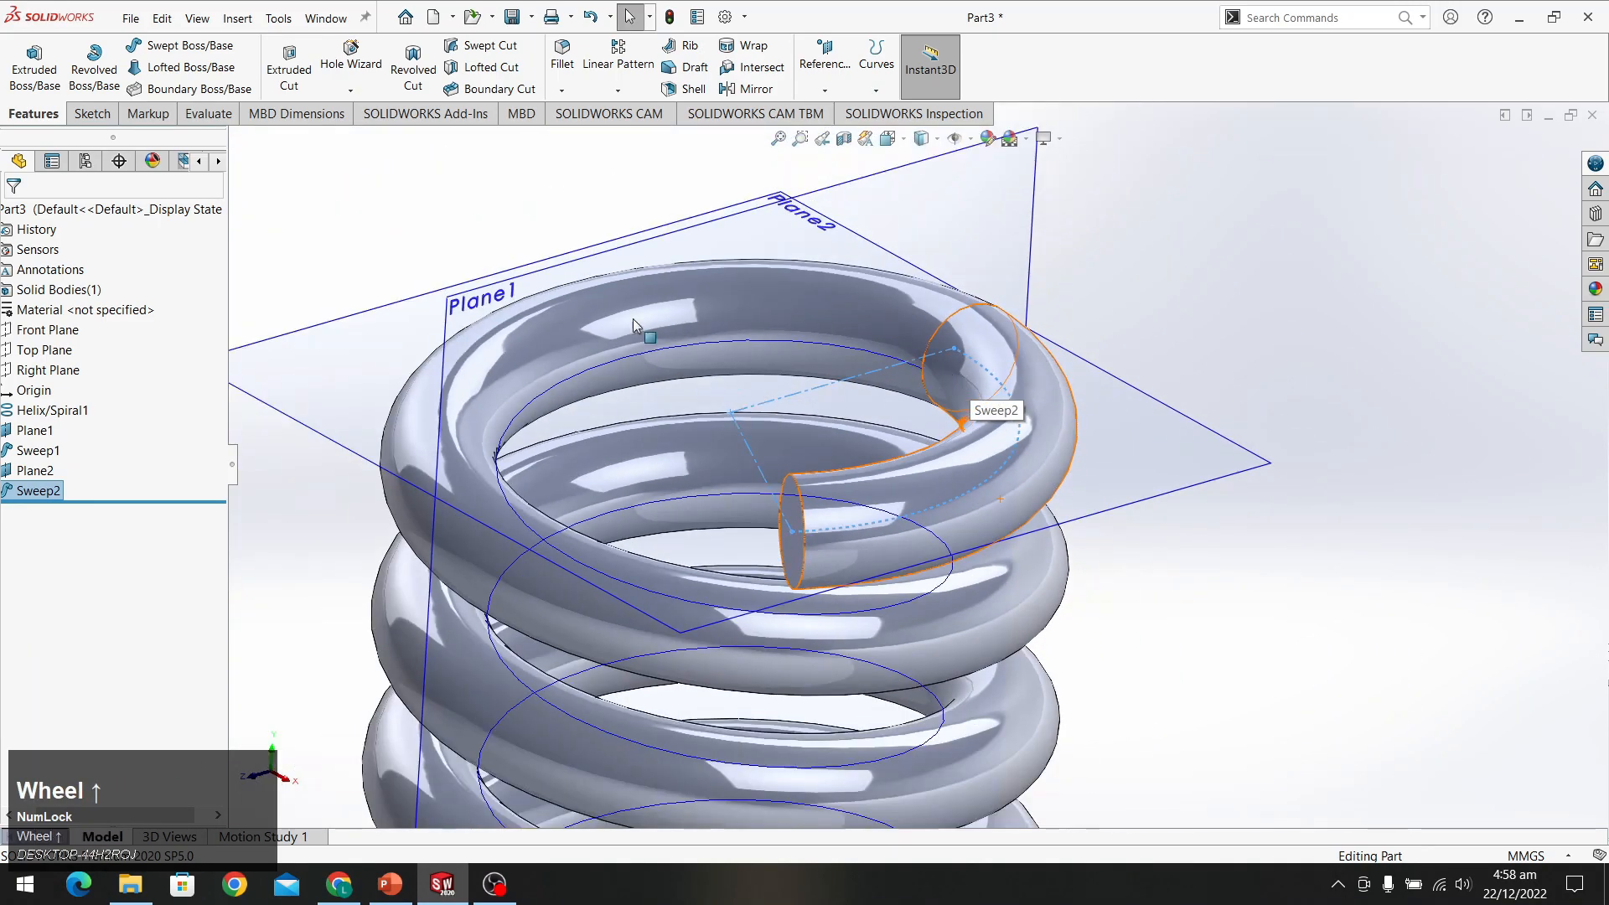
mouse_move(1317, 486)
middle_mouse_down()
mouse_move(1407, 527)
mouse_move(1319, 504)
middle_mouse_up()
left_click(1239, 526)
middle_click_drag(1173, 537, 1203, 589)
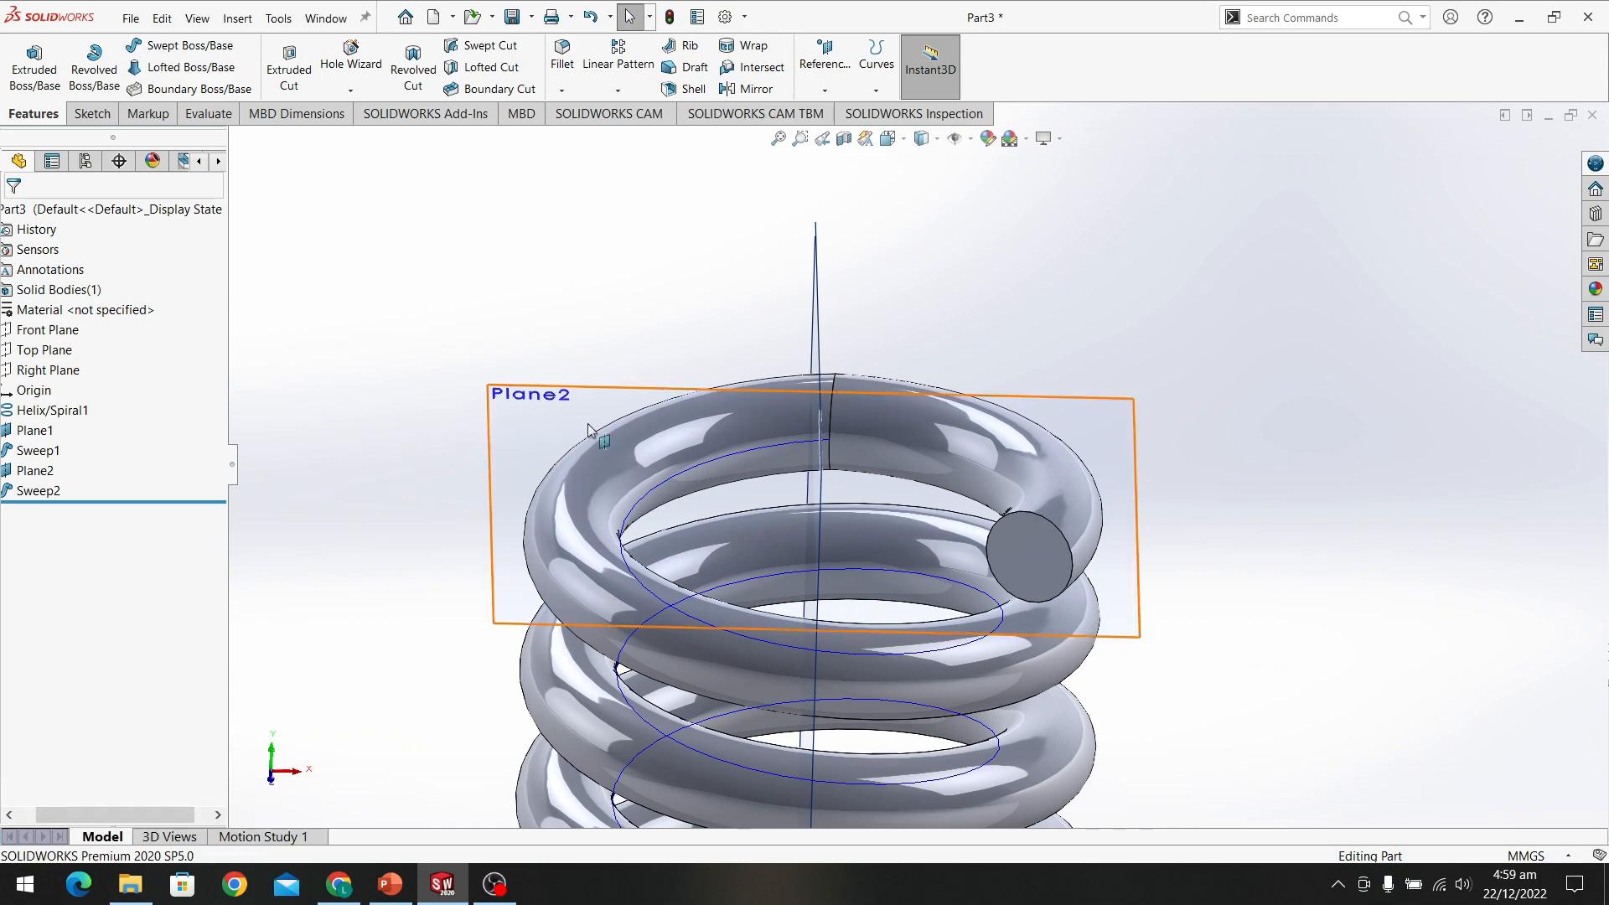
left_click(536, 394)
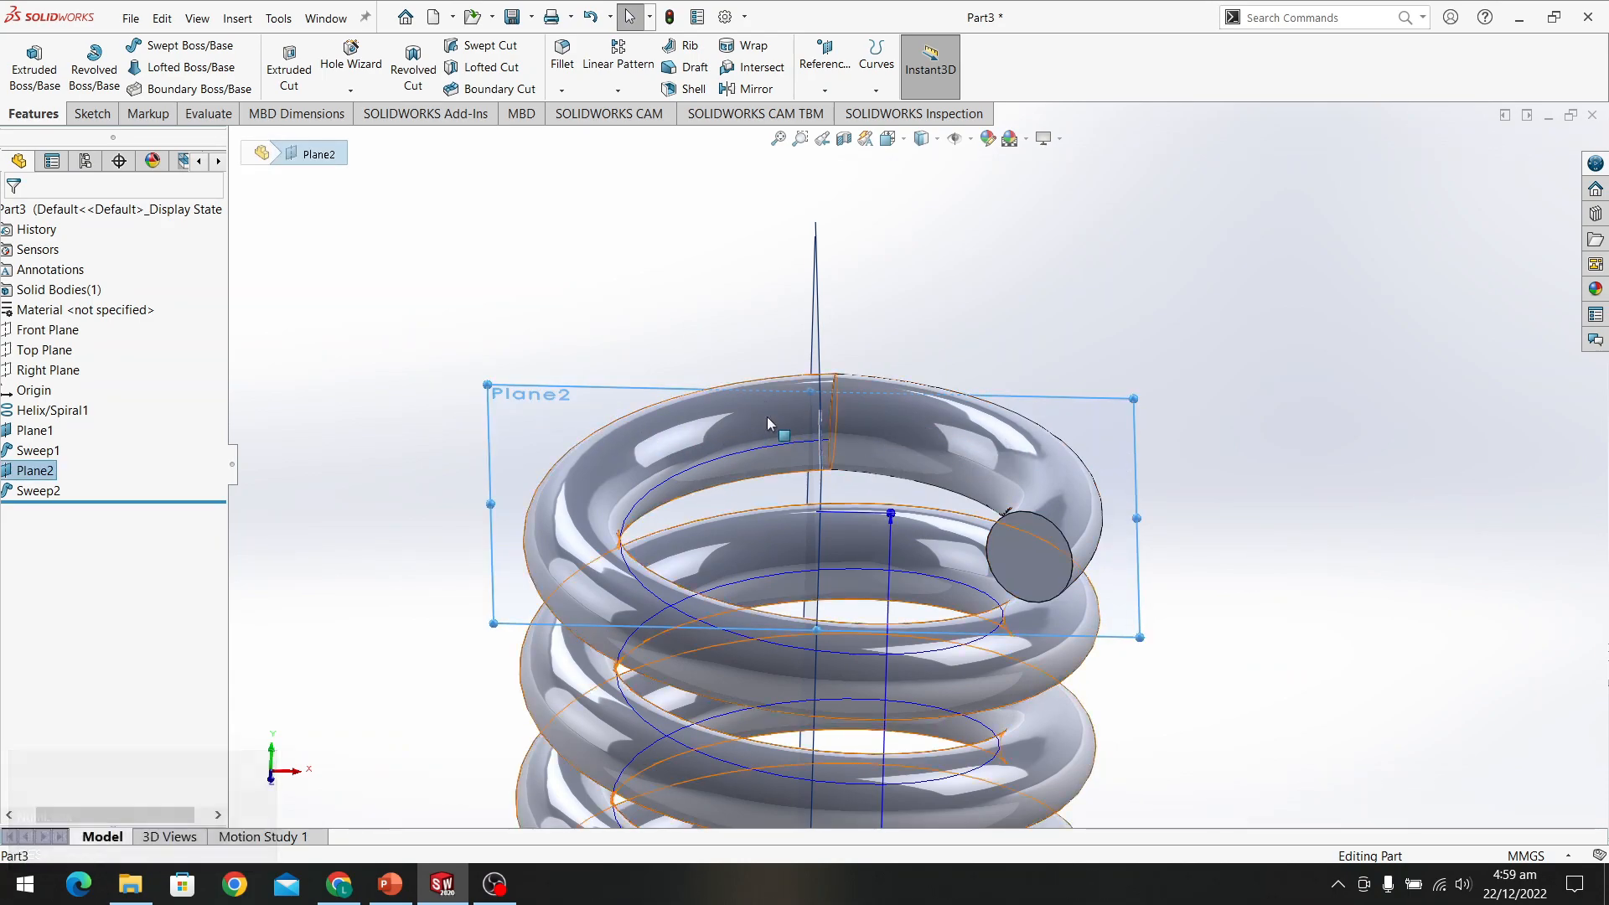
scroll(1044, 477, "up", 1)
middle_click_drag(1044, 478, 982, 549)
Sketch a corner rectangle on the swept end face, covering the upper half of the top coil down to the Plane2 line
left_click(995, 533)
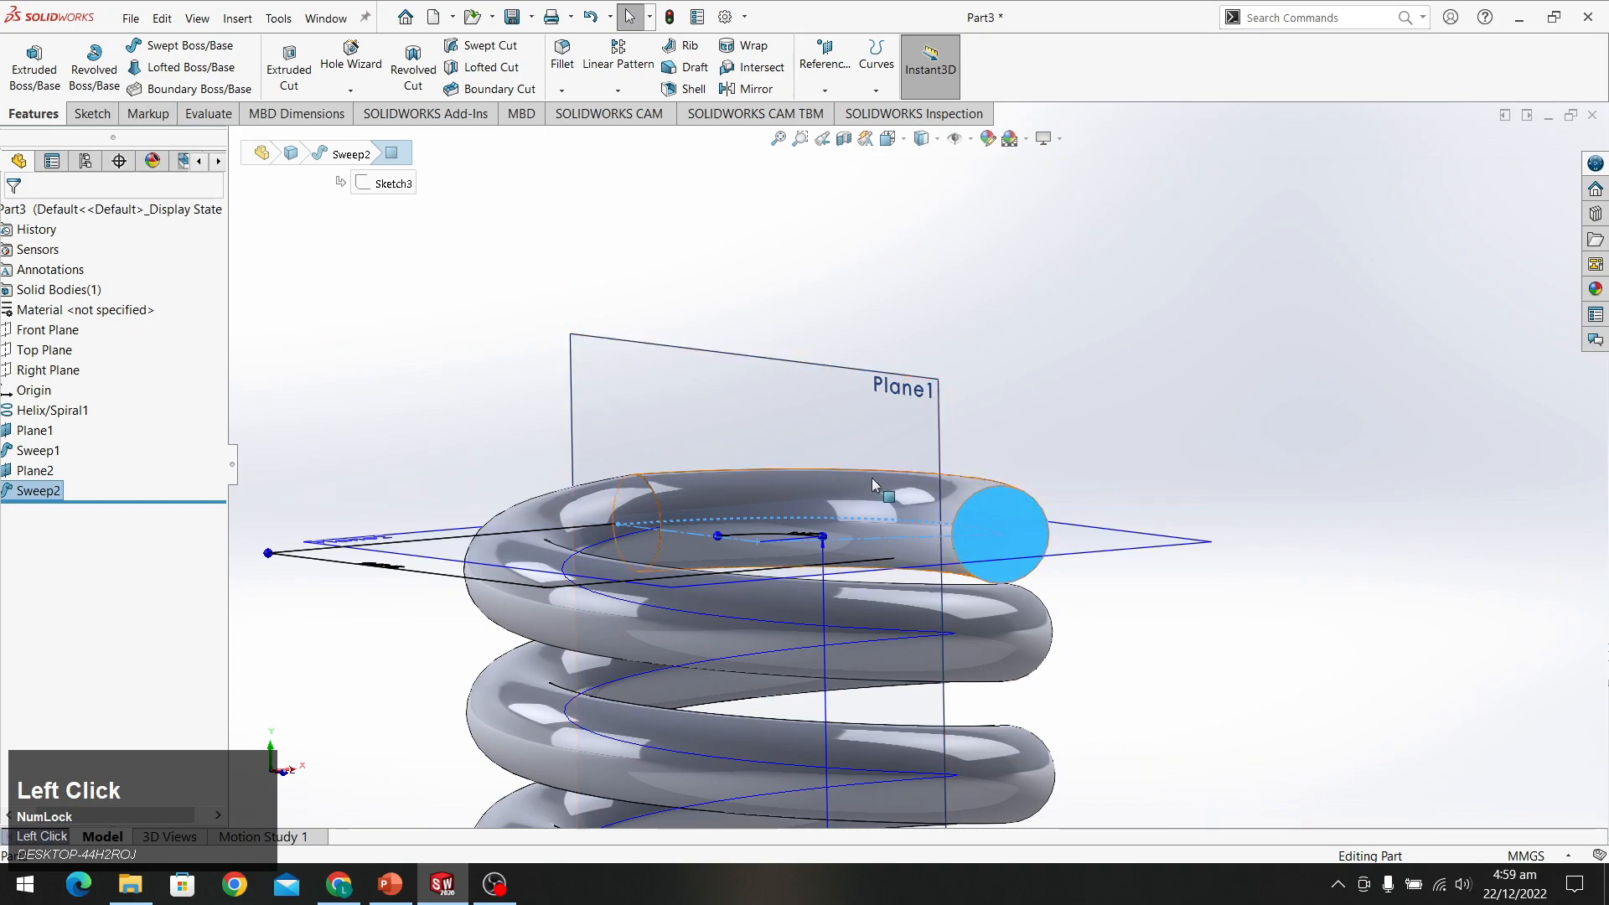
left_click(91, 113)
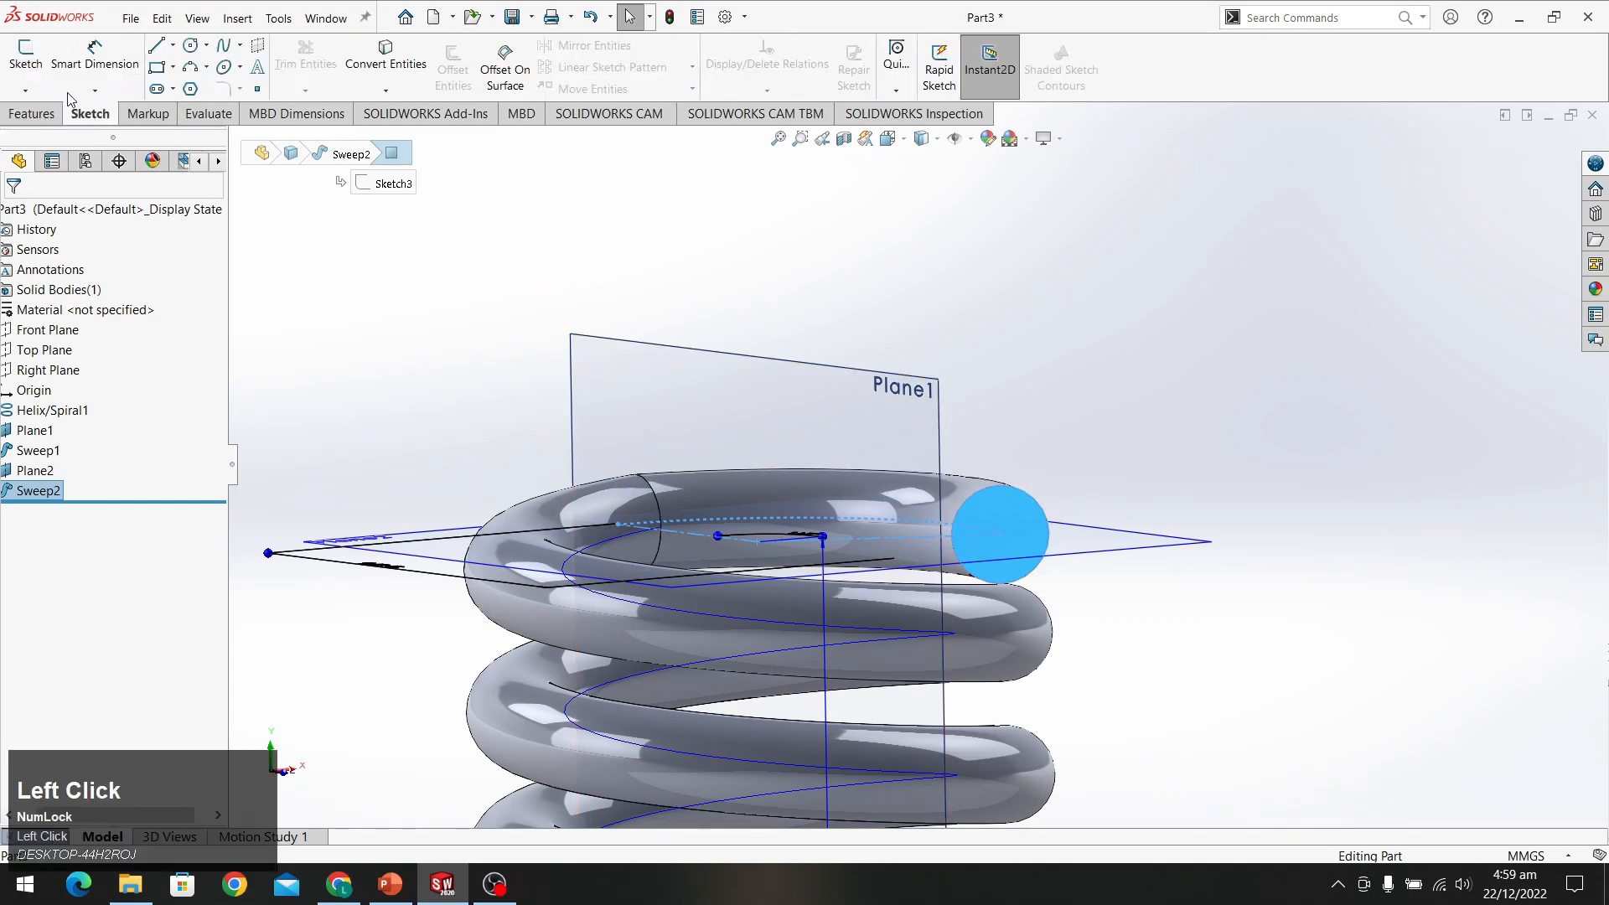
left_click(25, 59)
scroll(990, 231, "down", 3)
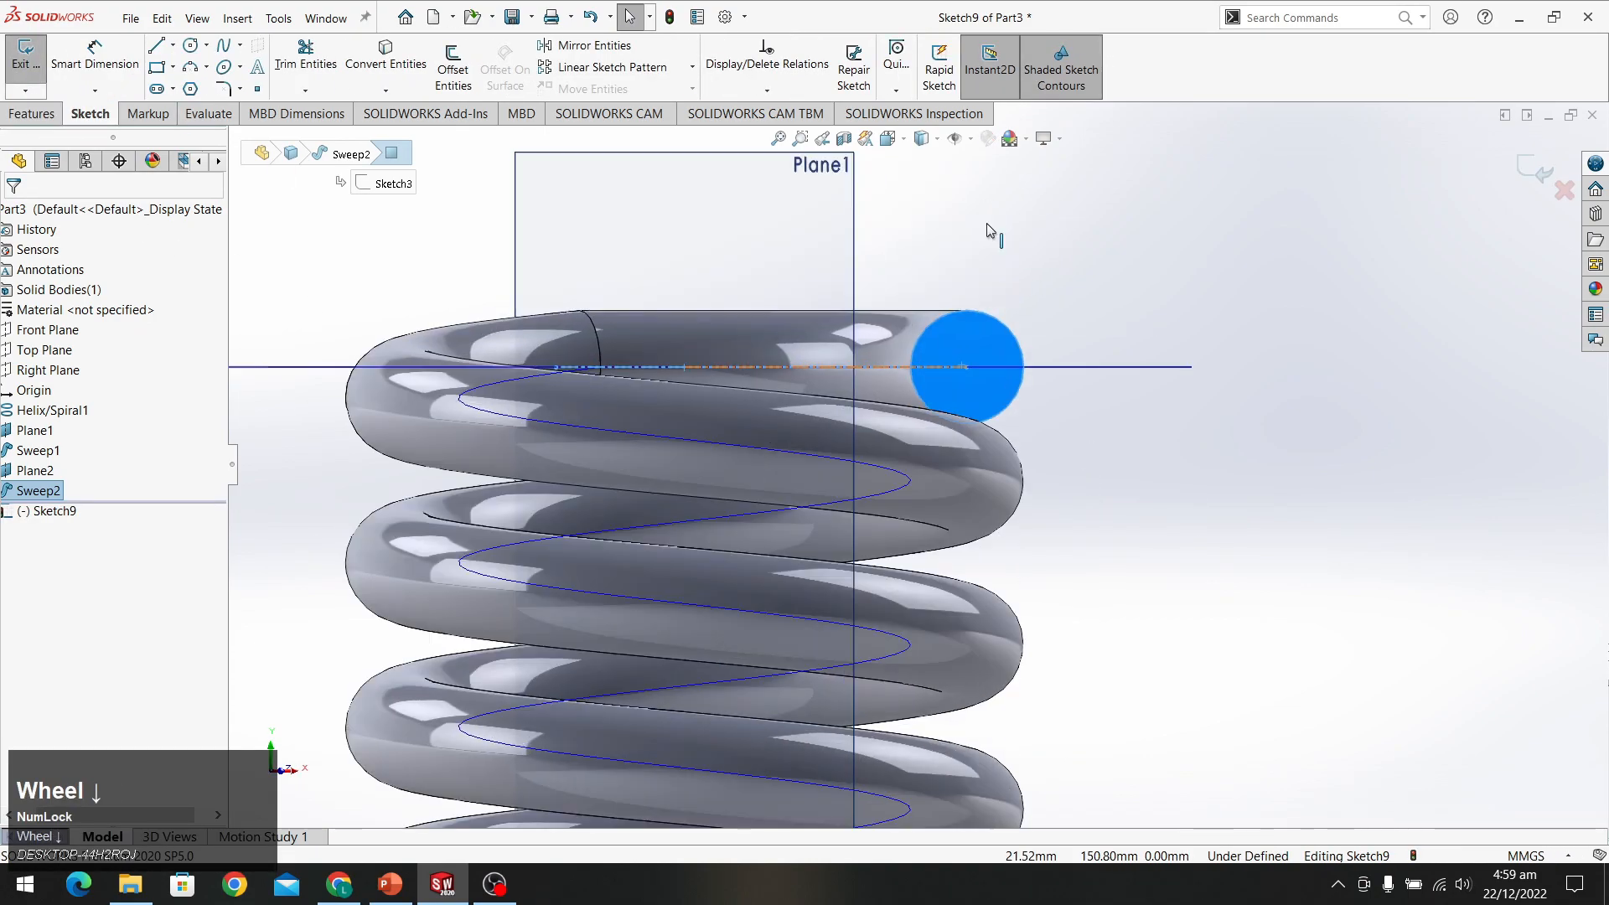
scroll(980, 245, "up", 3)
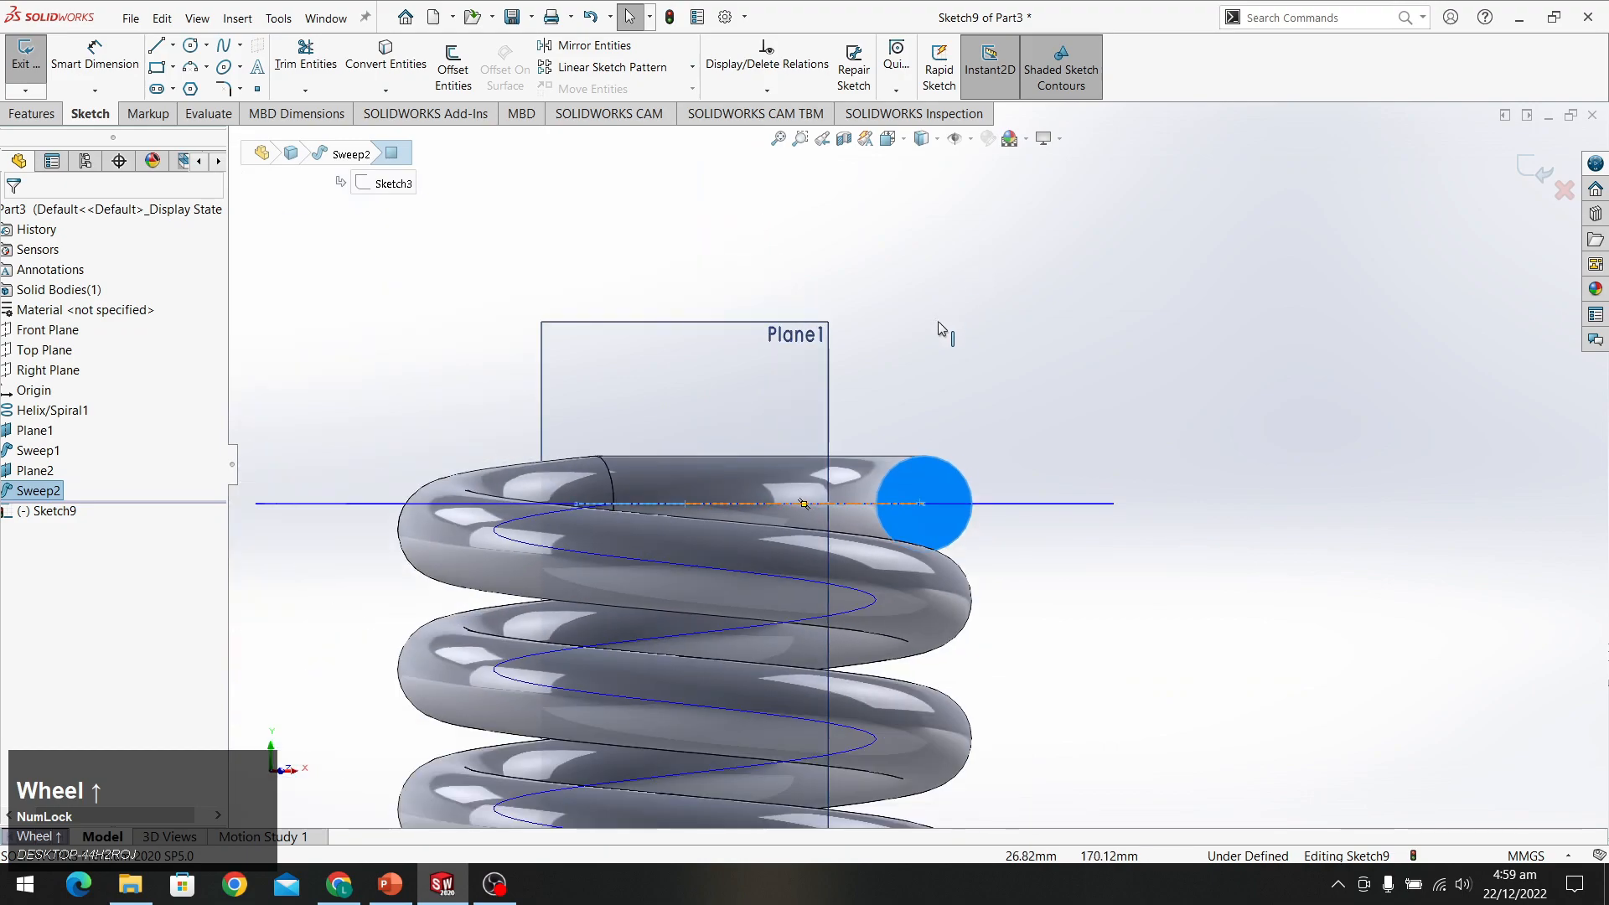
left_click(156, 67)
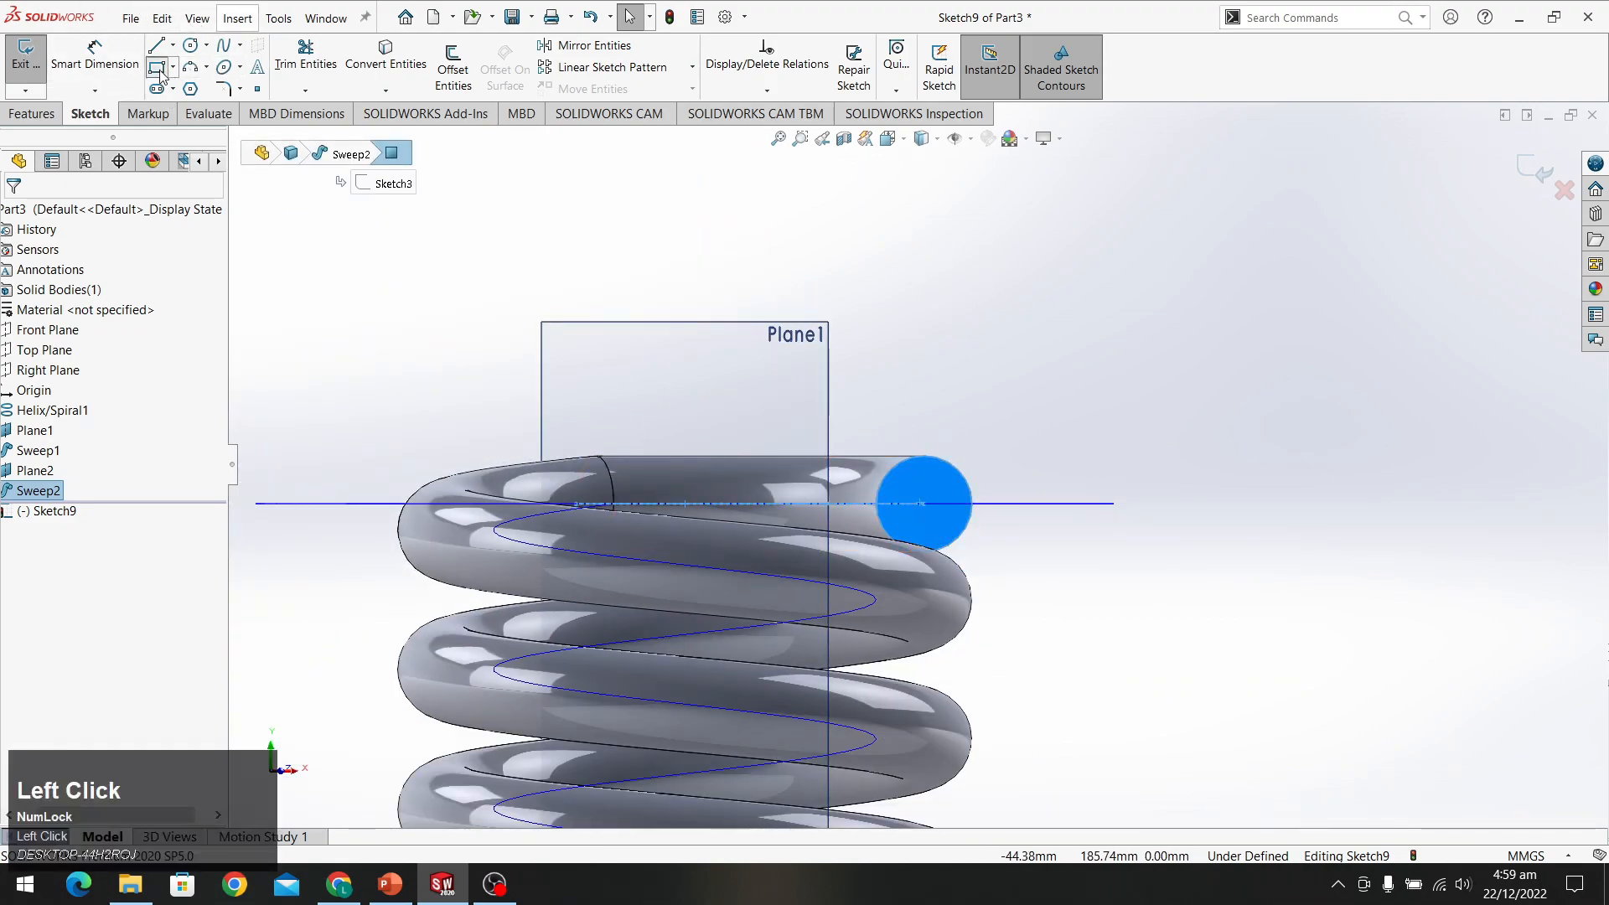
left_click(337, 323)
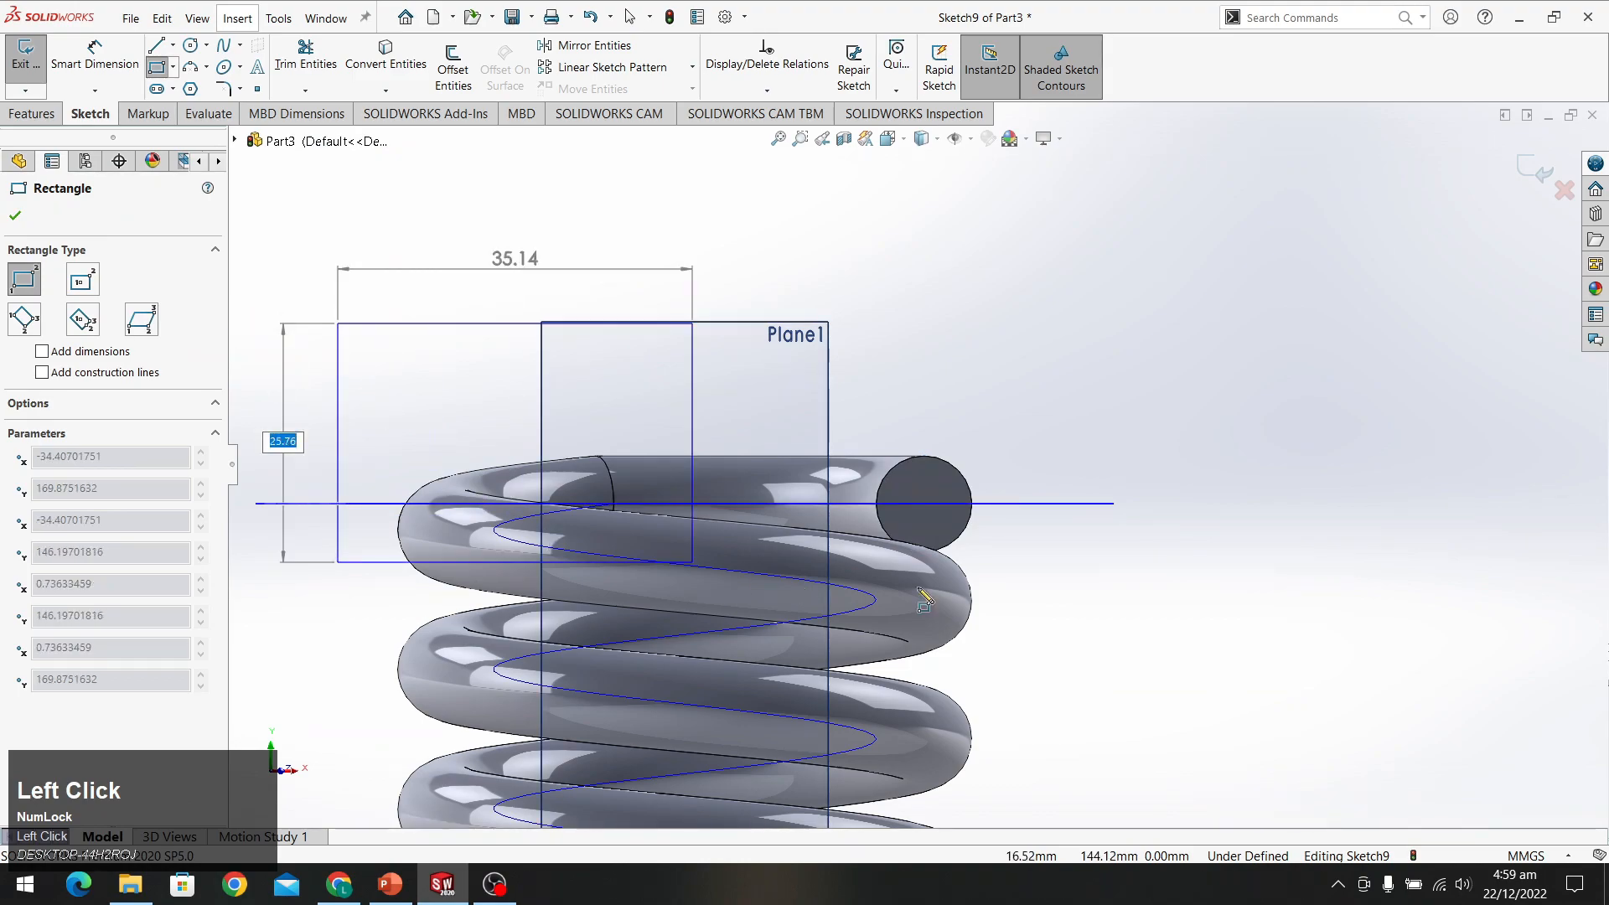
left_click(1114, 503)
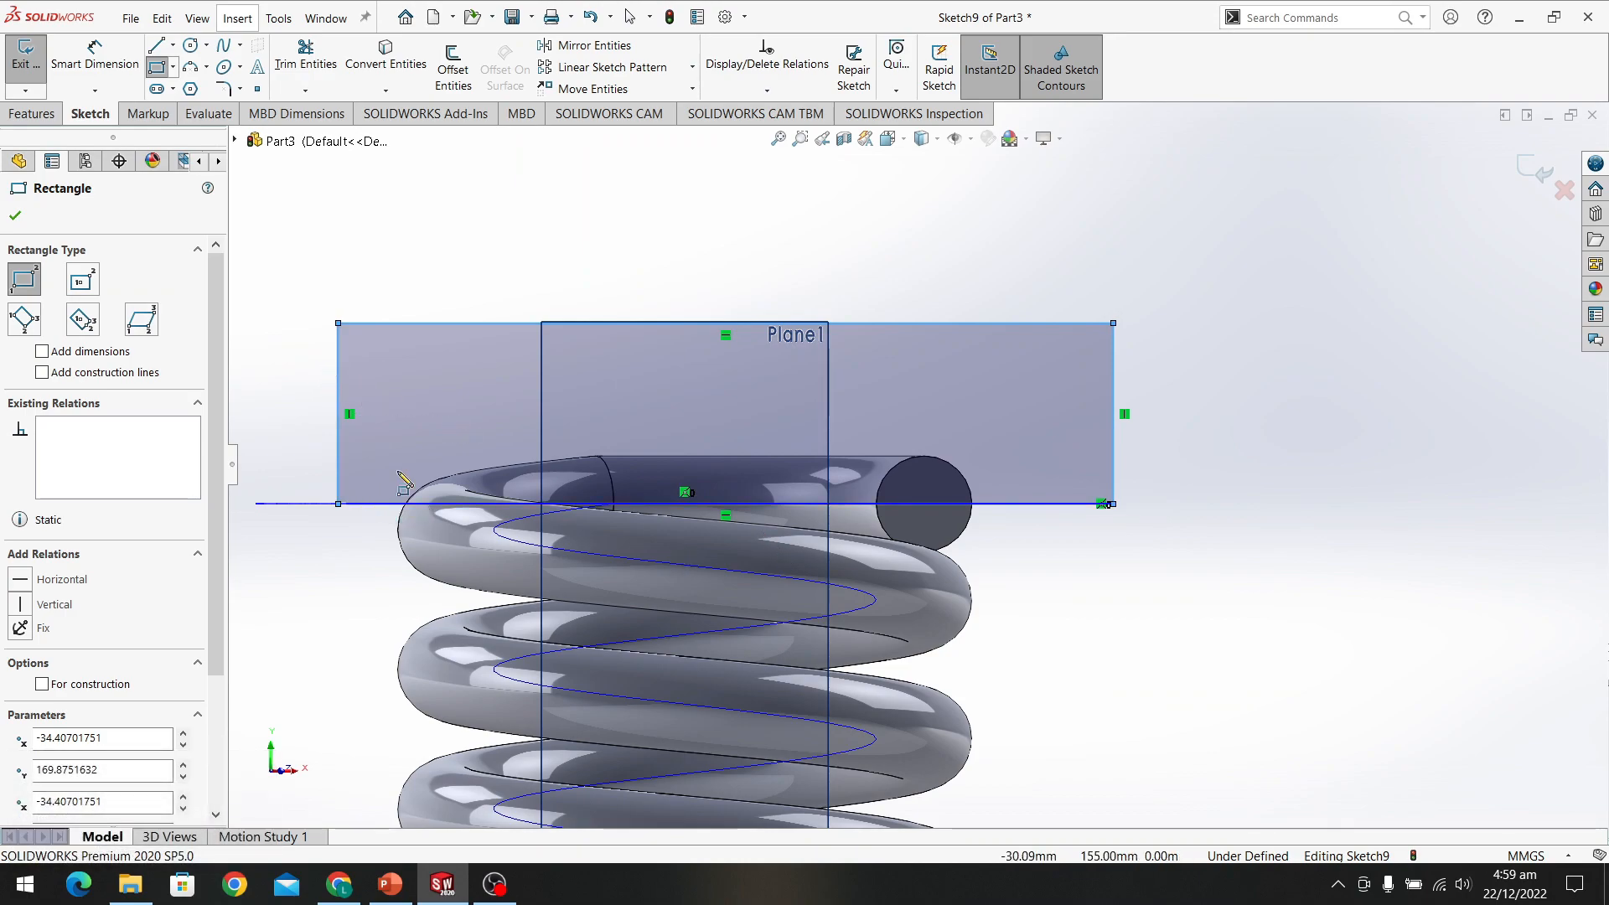
left_click(22, 216)
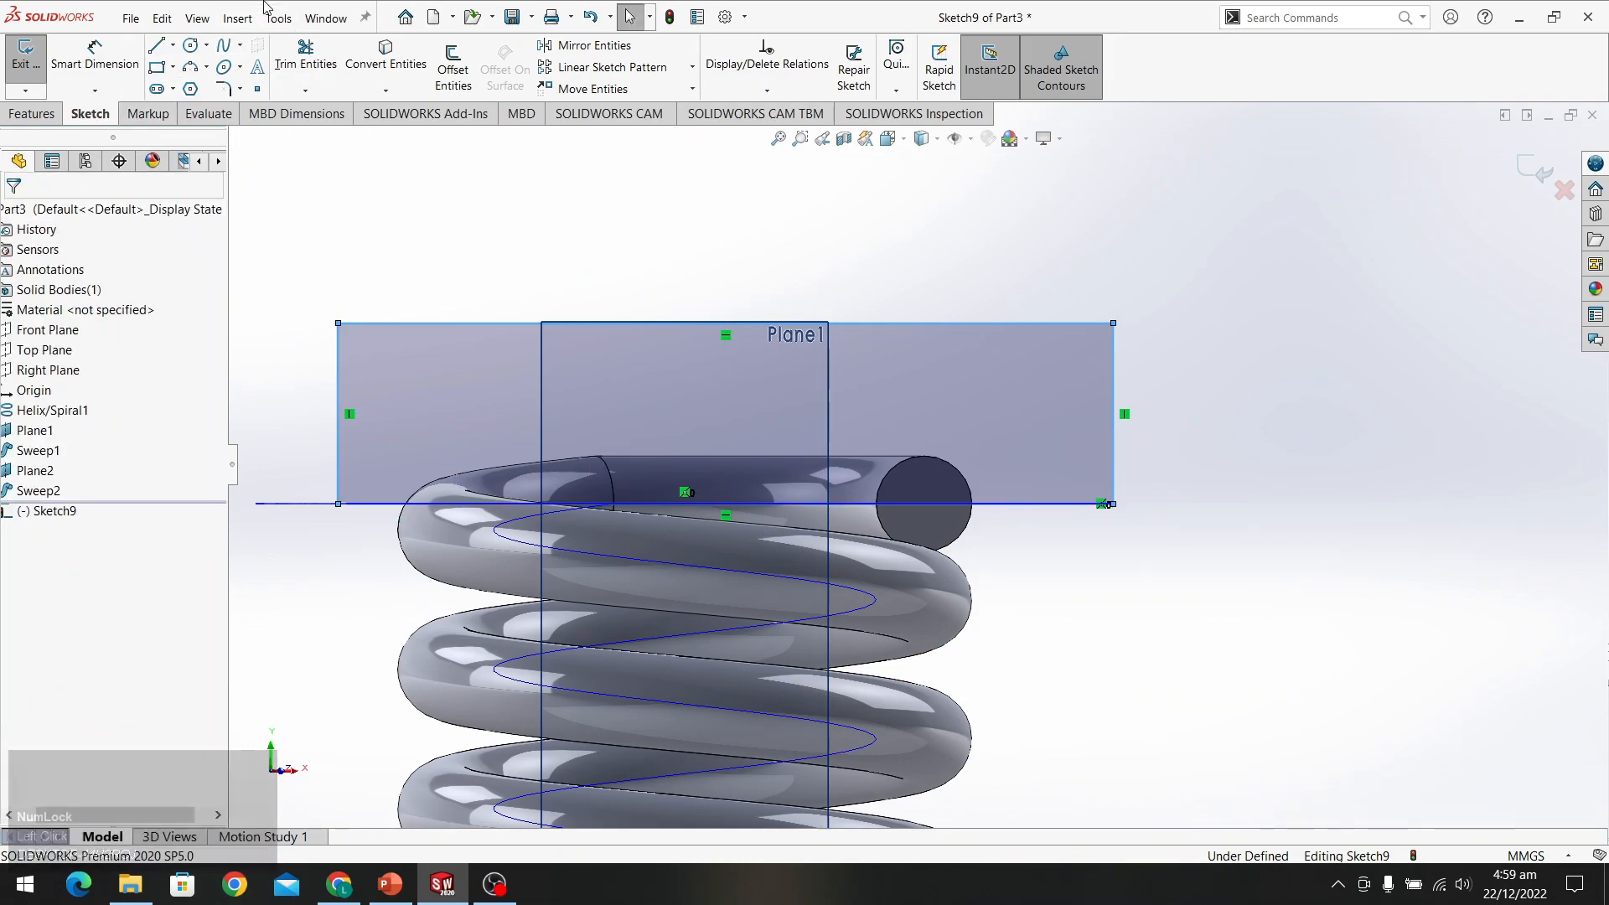
Cut-extrude the rectangle with the Through All - Both end condition to flatten the spring's upper end
left_click(33, 114)
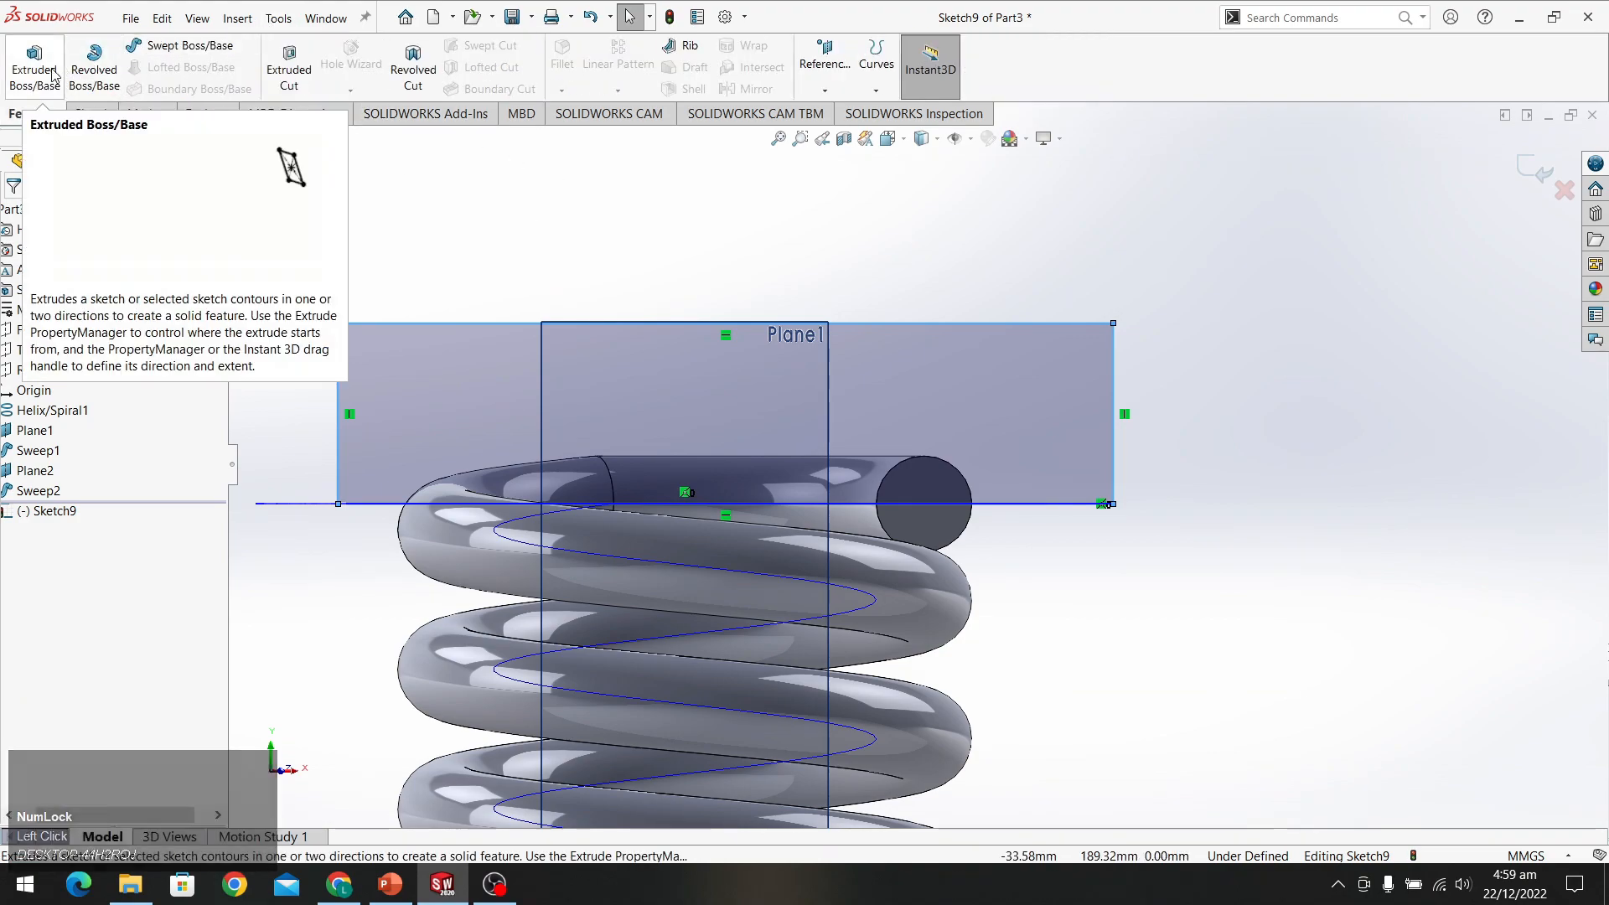
left_click(289, 57)
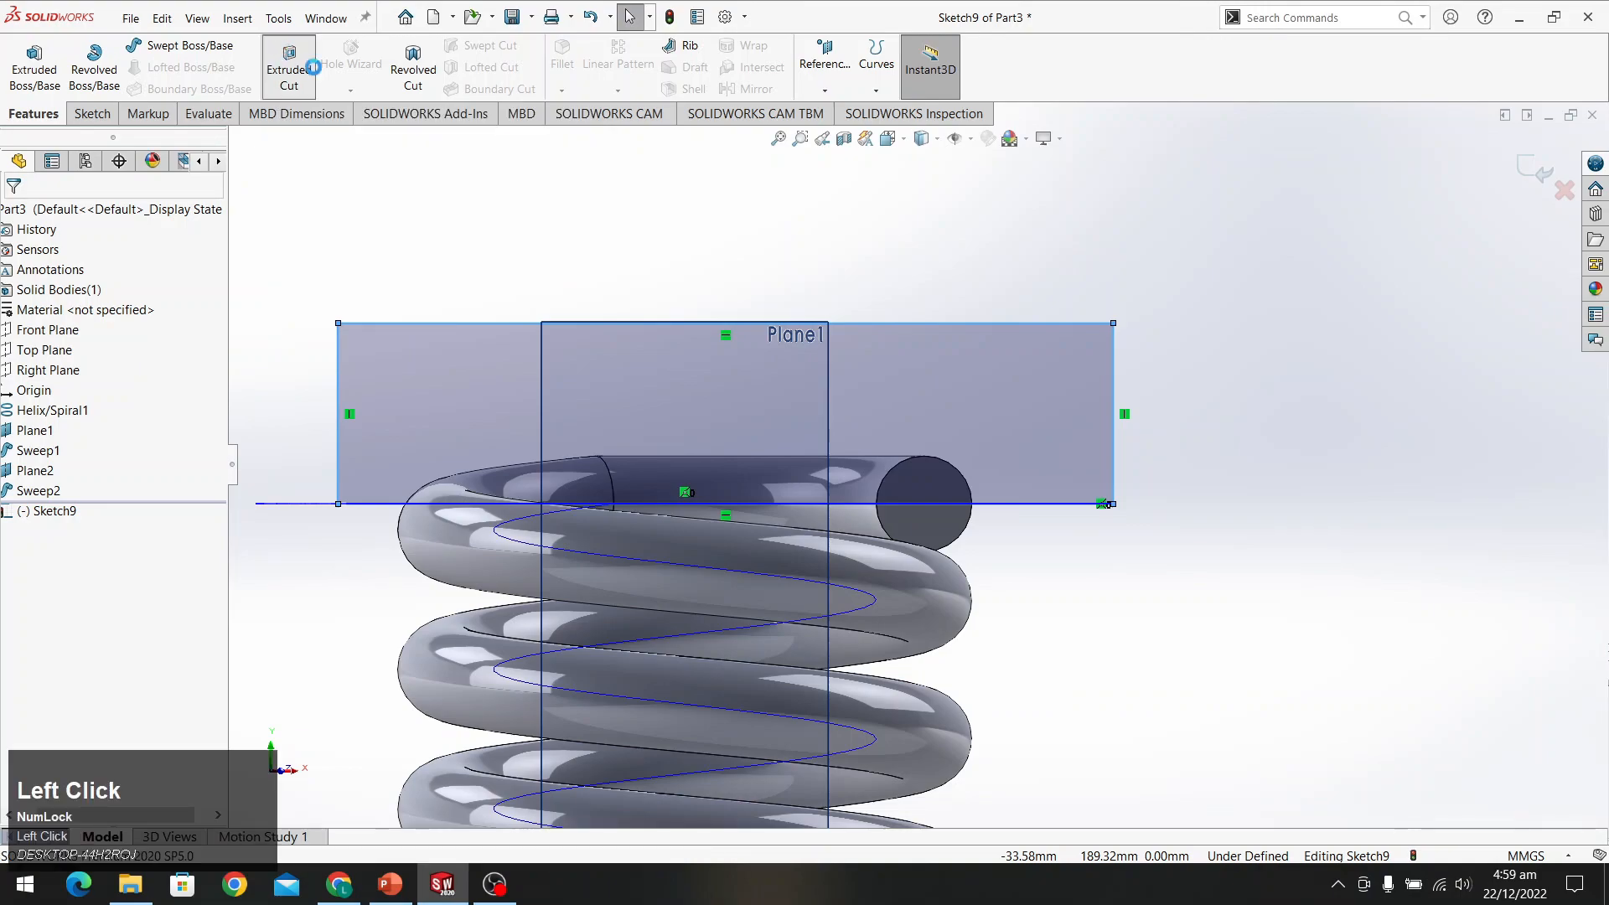
mouse_move(945, 266)
middle_mouse_down()
mouse_move(862, 295)
mouse_move(858, 334)
mouse_move(869, 352)
mouse_move(944, 314)
middle_mouse_up()
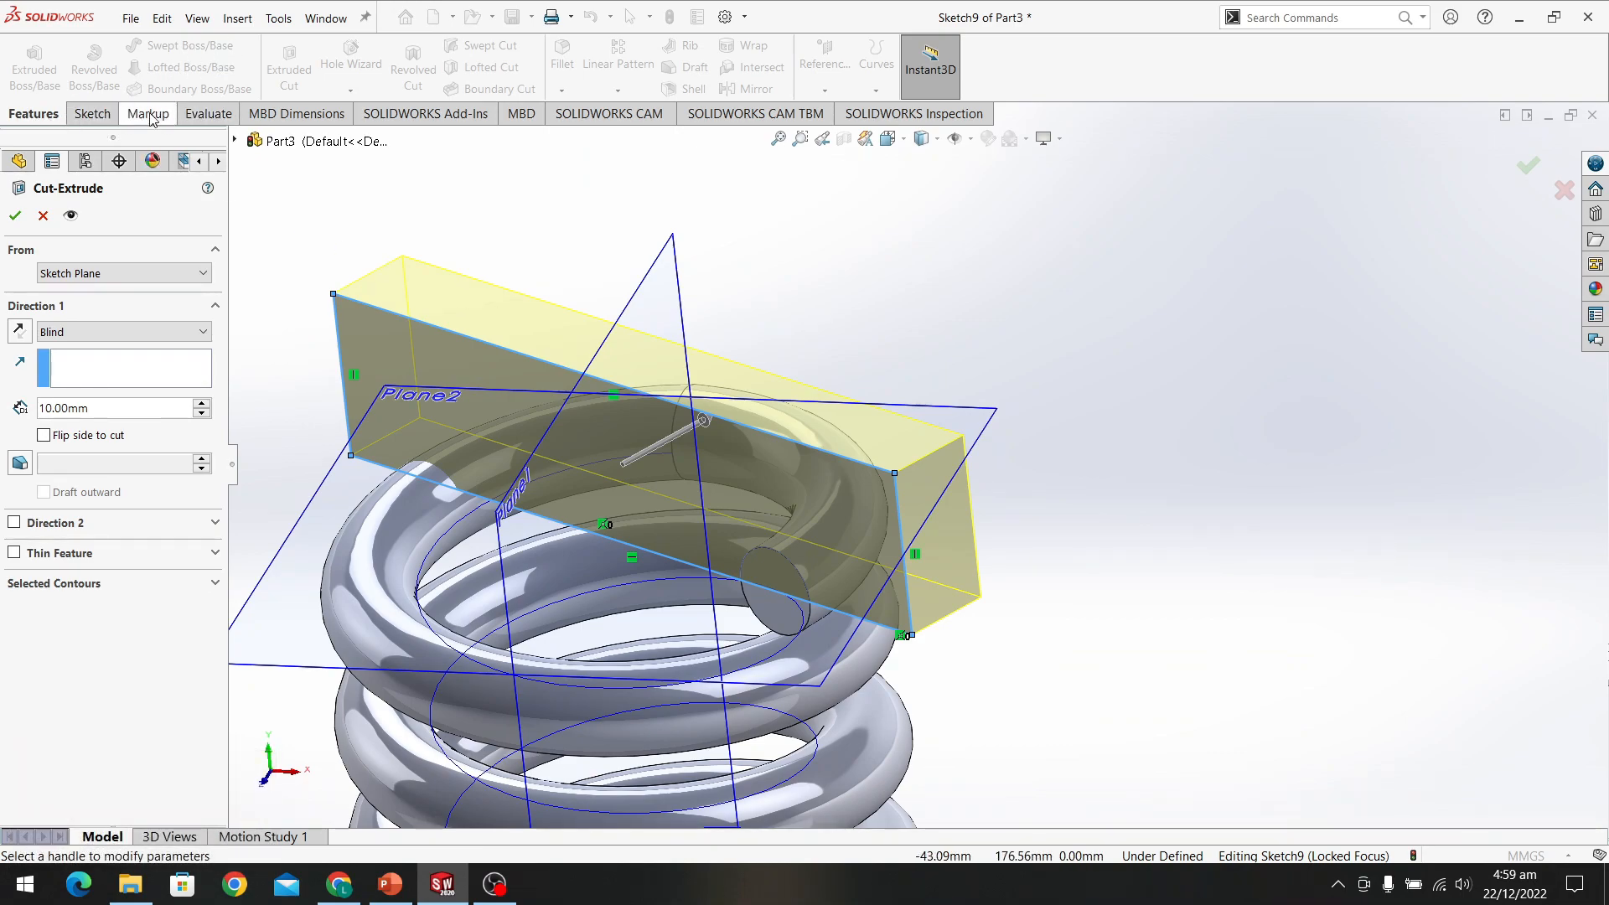
left_click(122, 335)
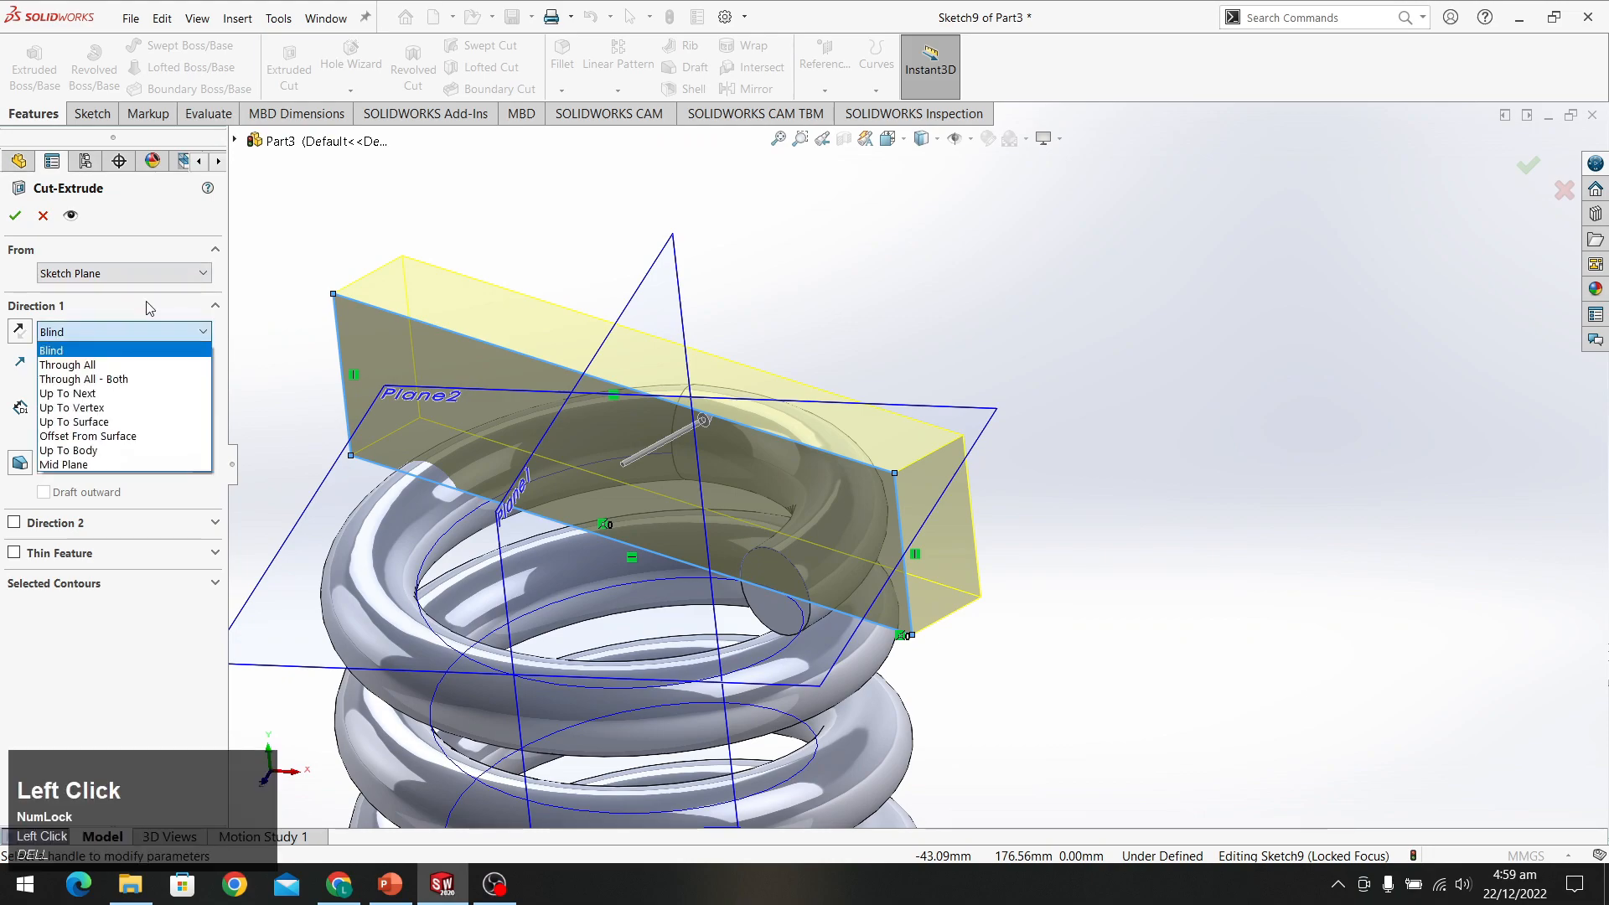
left_click(124, 381)
middle_click_drag(561, 384, 586, 578)
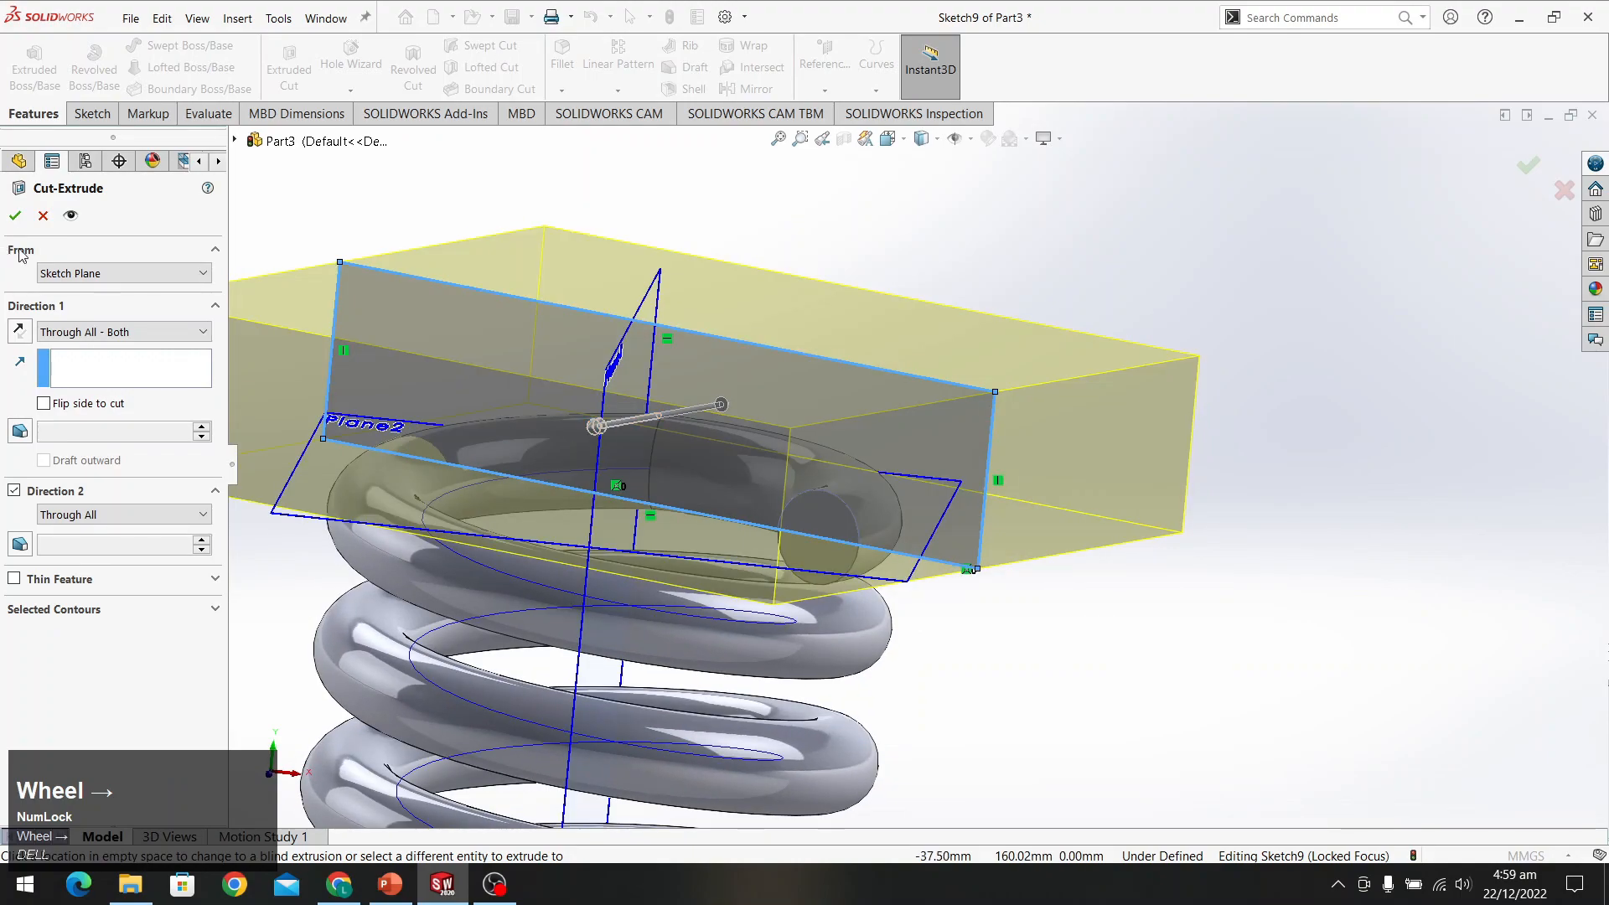
left_click(15, 215)
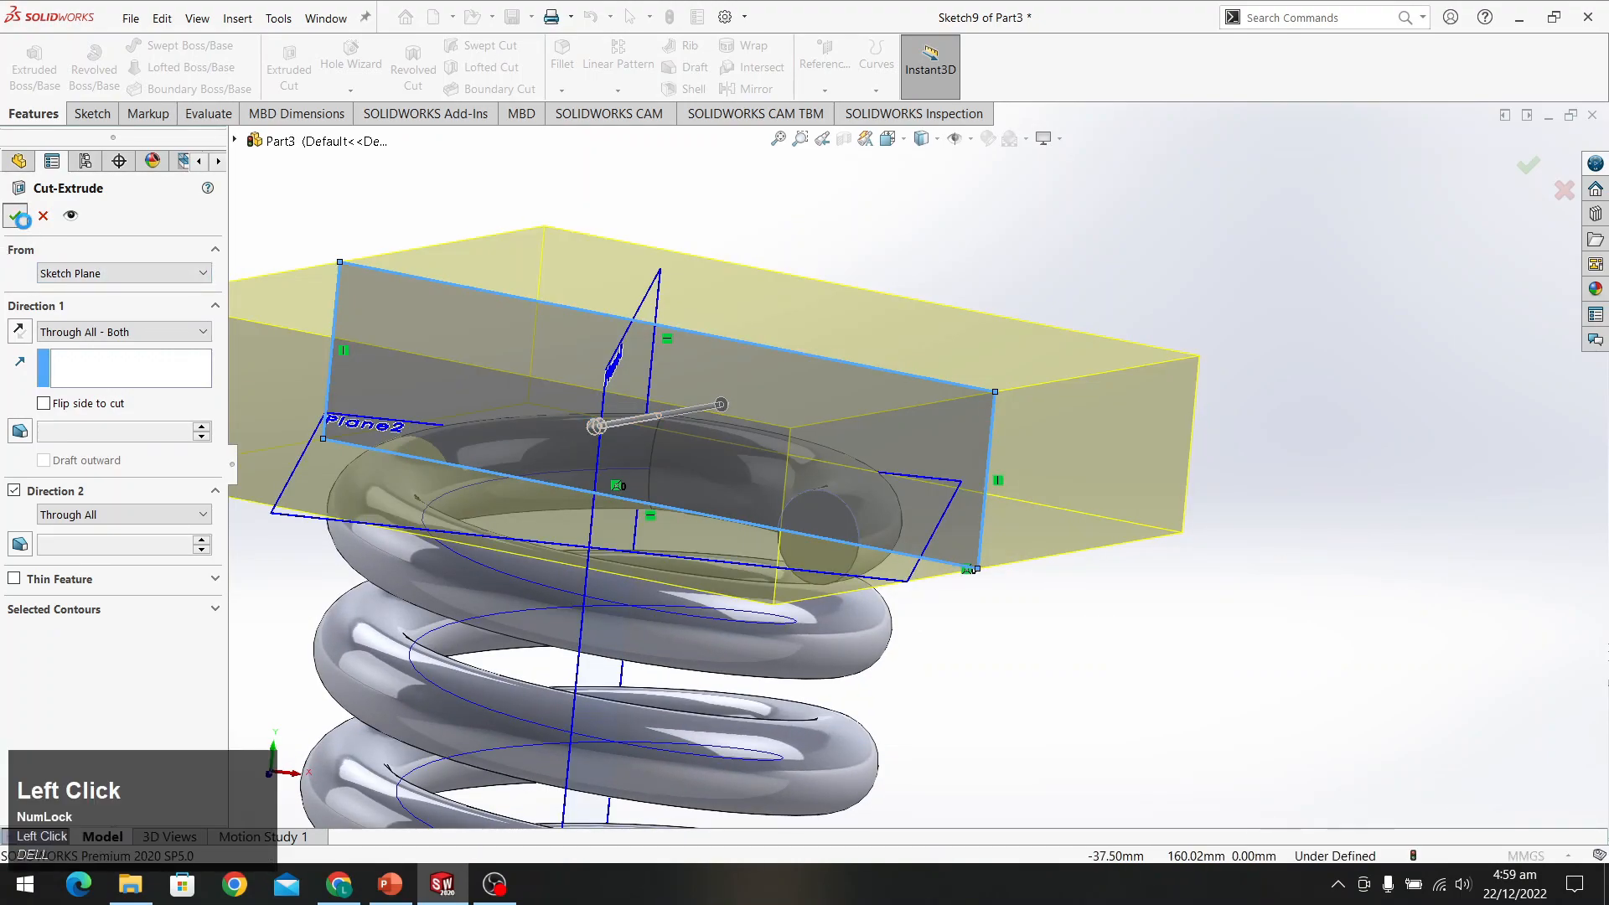
Examine the flattened upper end of the spring and the uncut coil end at its bottom
middle_click_drag(444, 368, 567, 499)
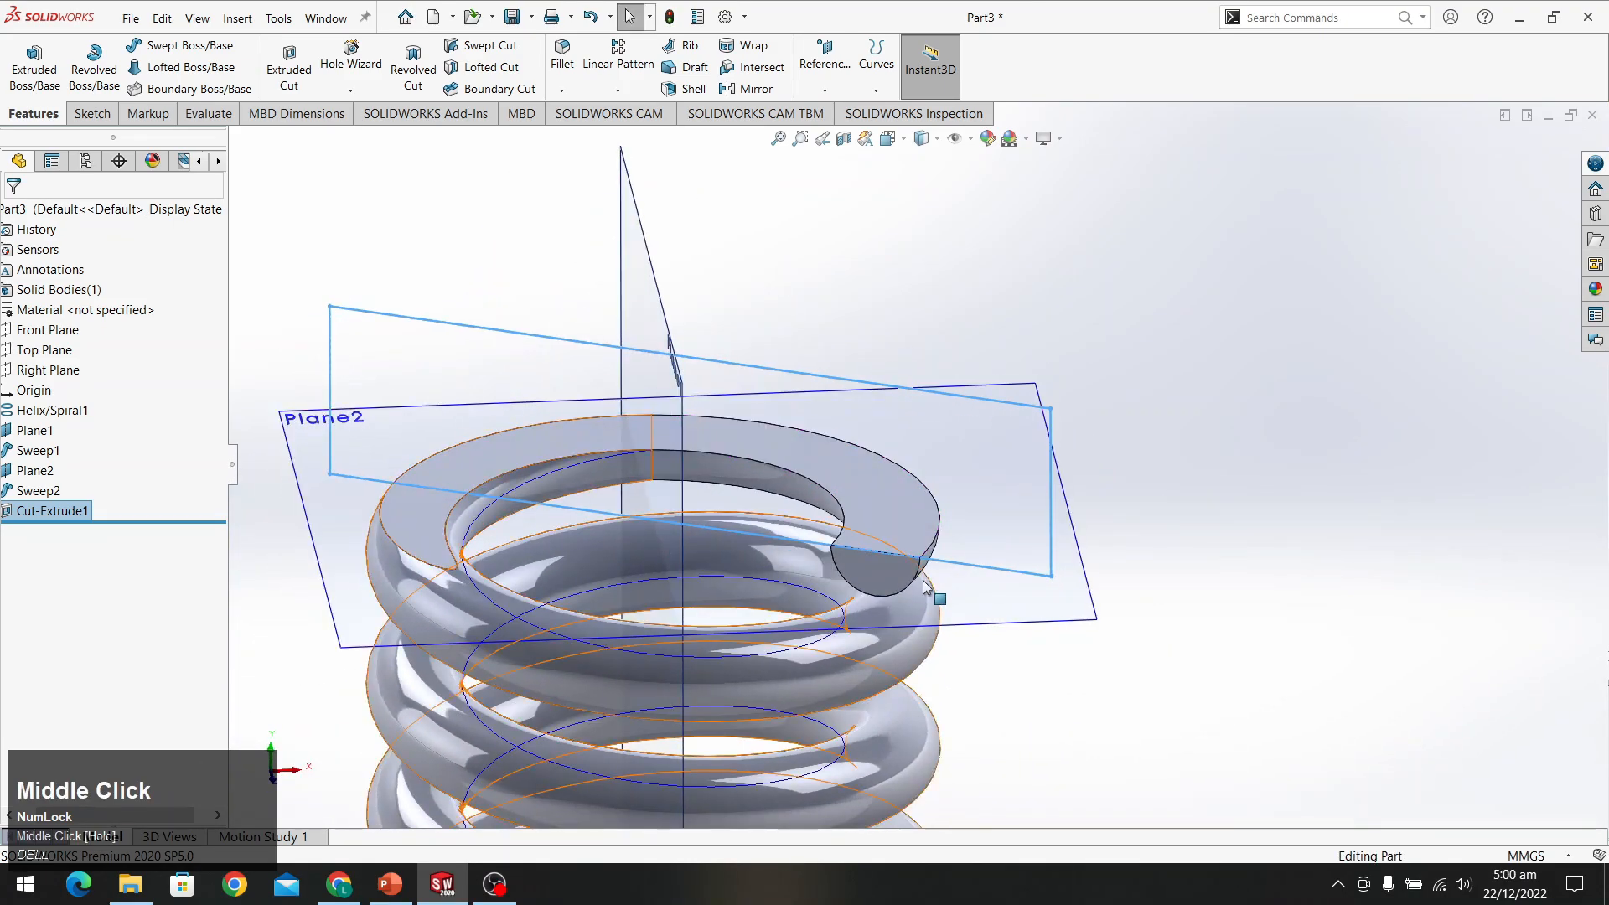
left_click(1103, 378)
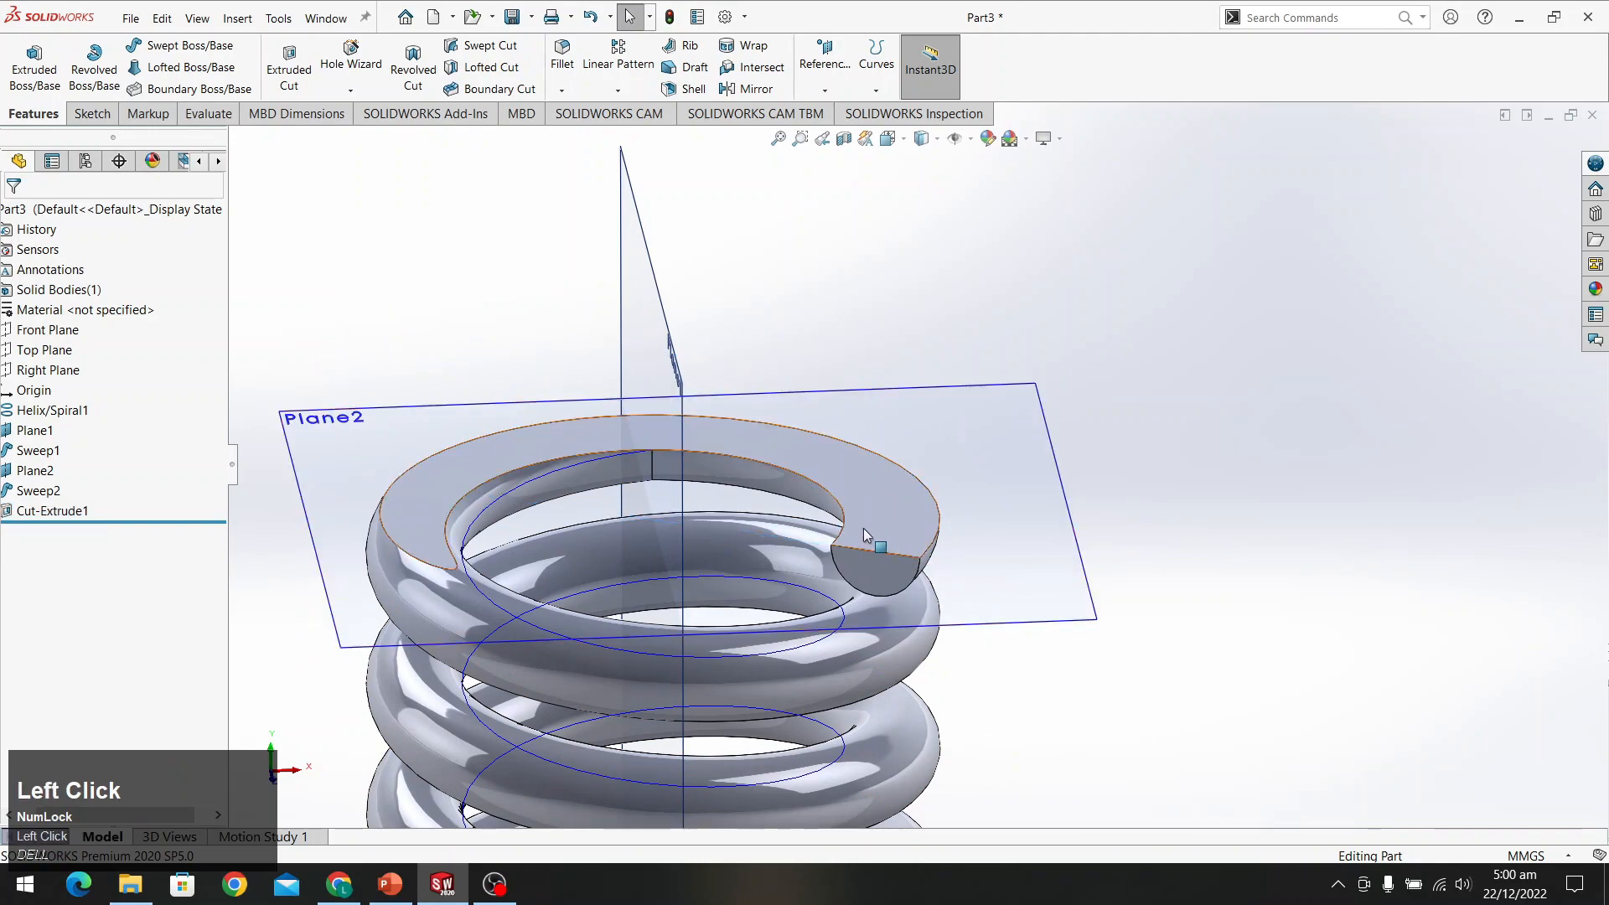
left_click(1201, 575)
scroll(1123, 564, "down", 3)
scroll(851, 495, "up", 5)
middle_click_drag(951, 572, 899, 469)
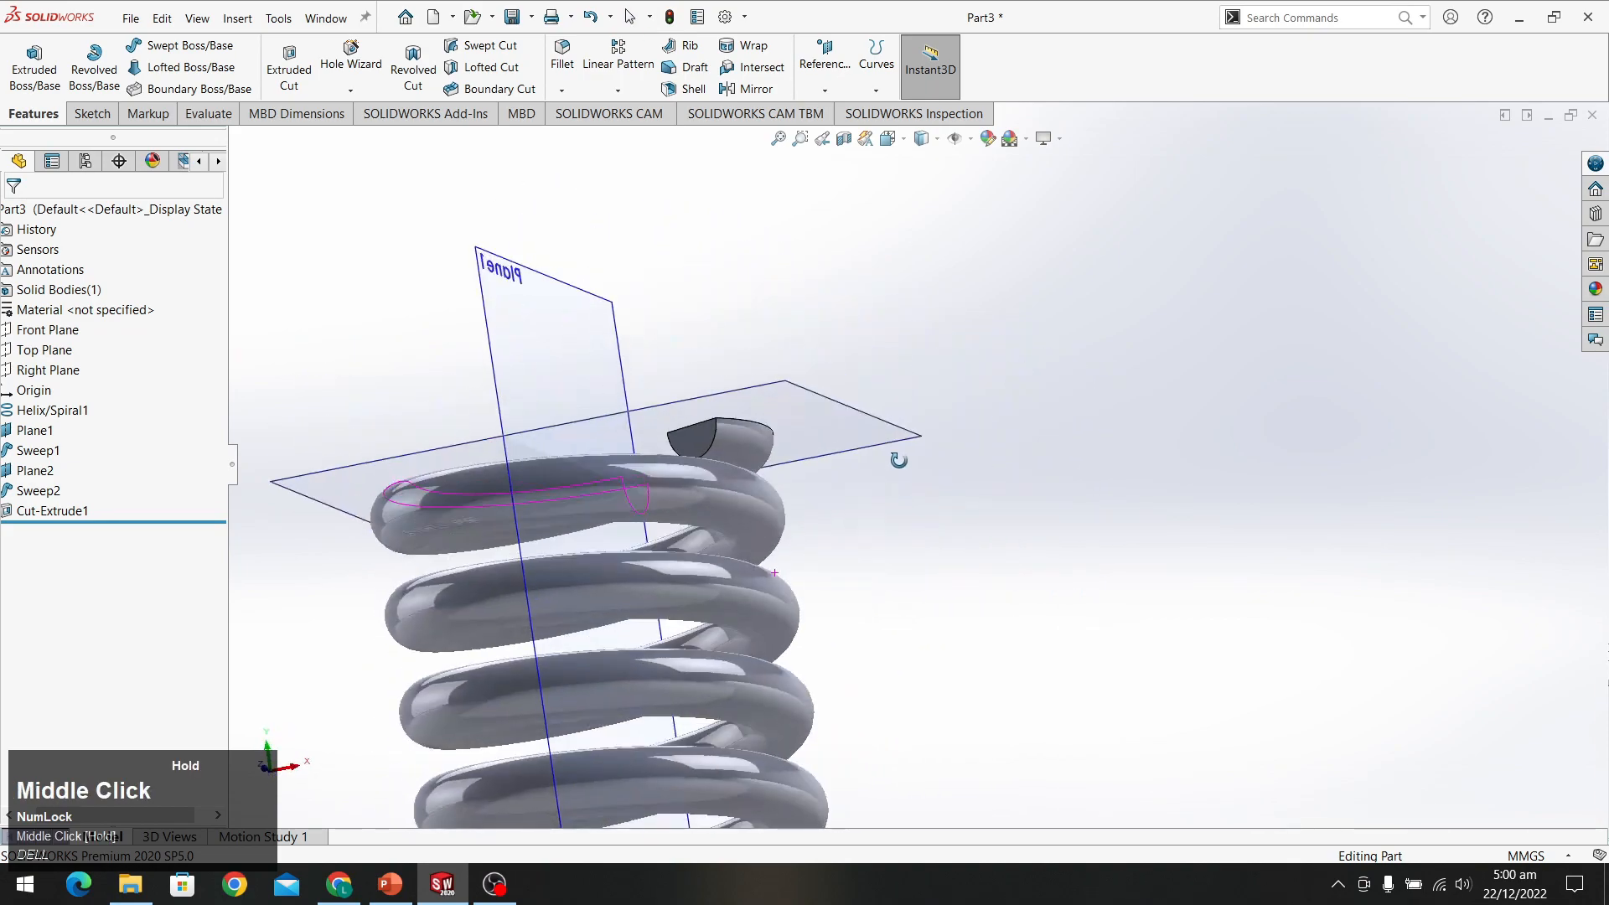
scroll(866, 470, "up", 6)
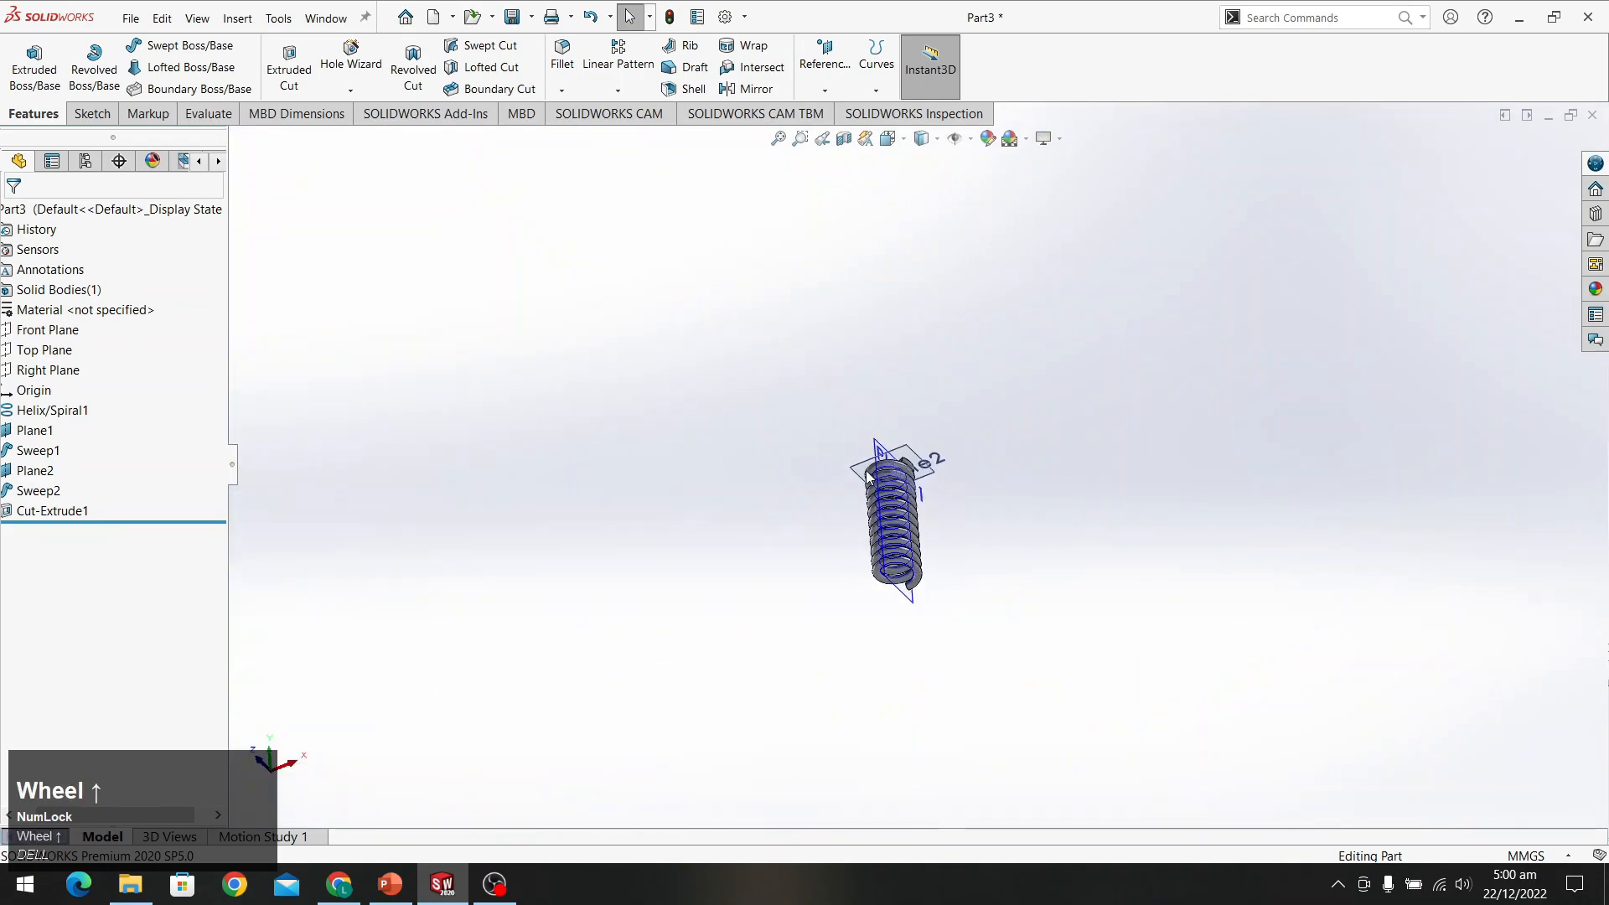
scroll(882, 436, "down", 8)
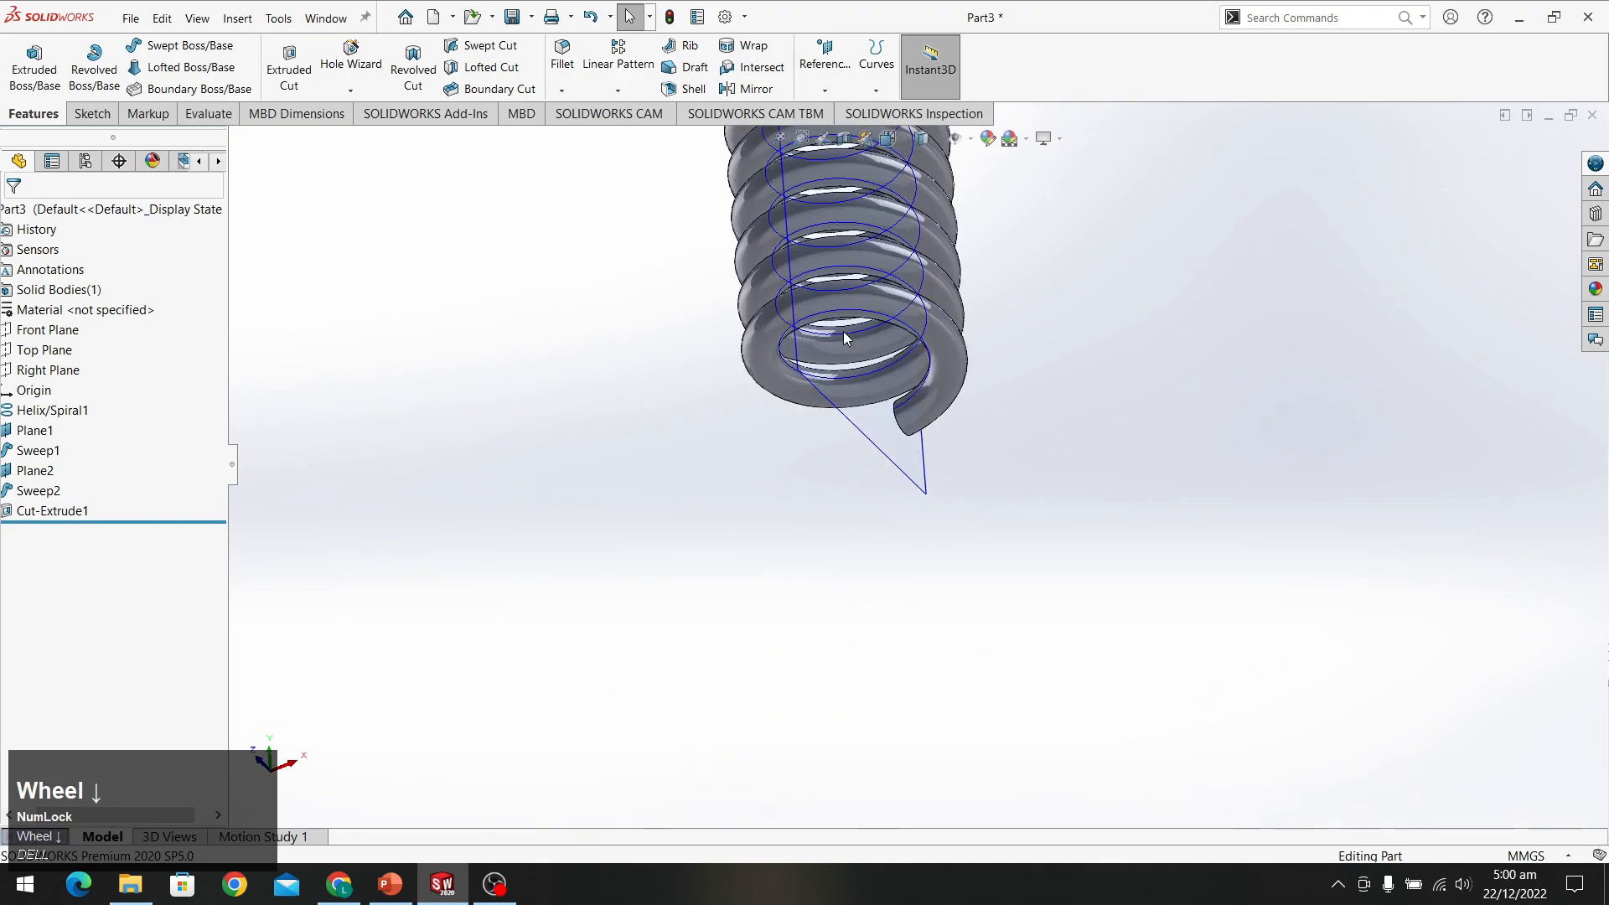
scroll(843, 334, "down", 3)
middle_click_drag(962, 485, 1049, 280)
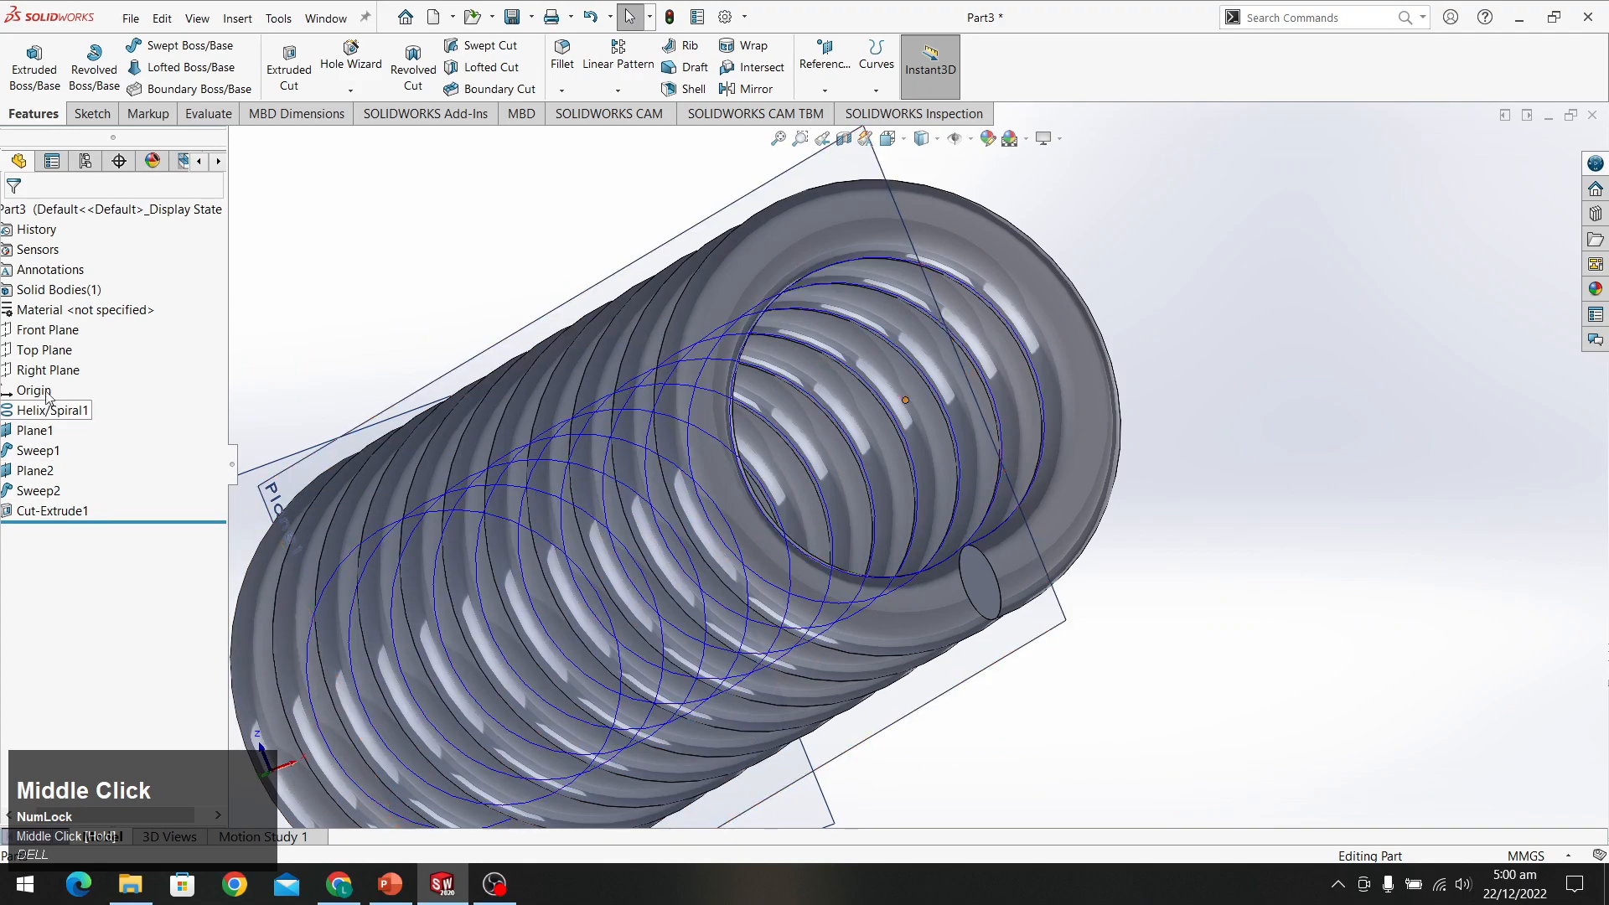
Start a sketch on the Top Plane and view it face-on from the spring's uncut lower end
left_click(59, 350)
middle_click_drag(1301, 339, 630, 228)
scroll(630, 228, "down", 2)
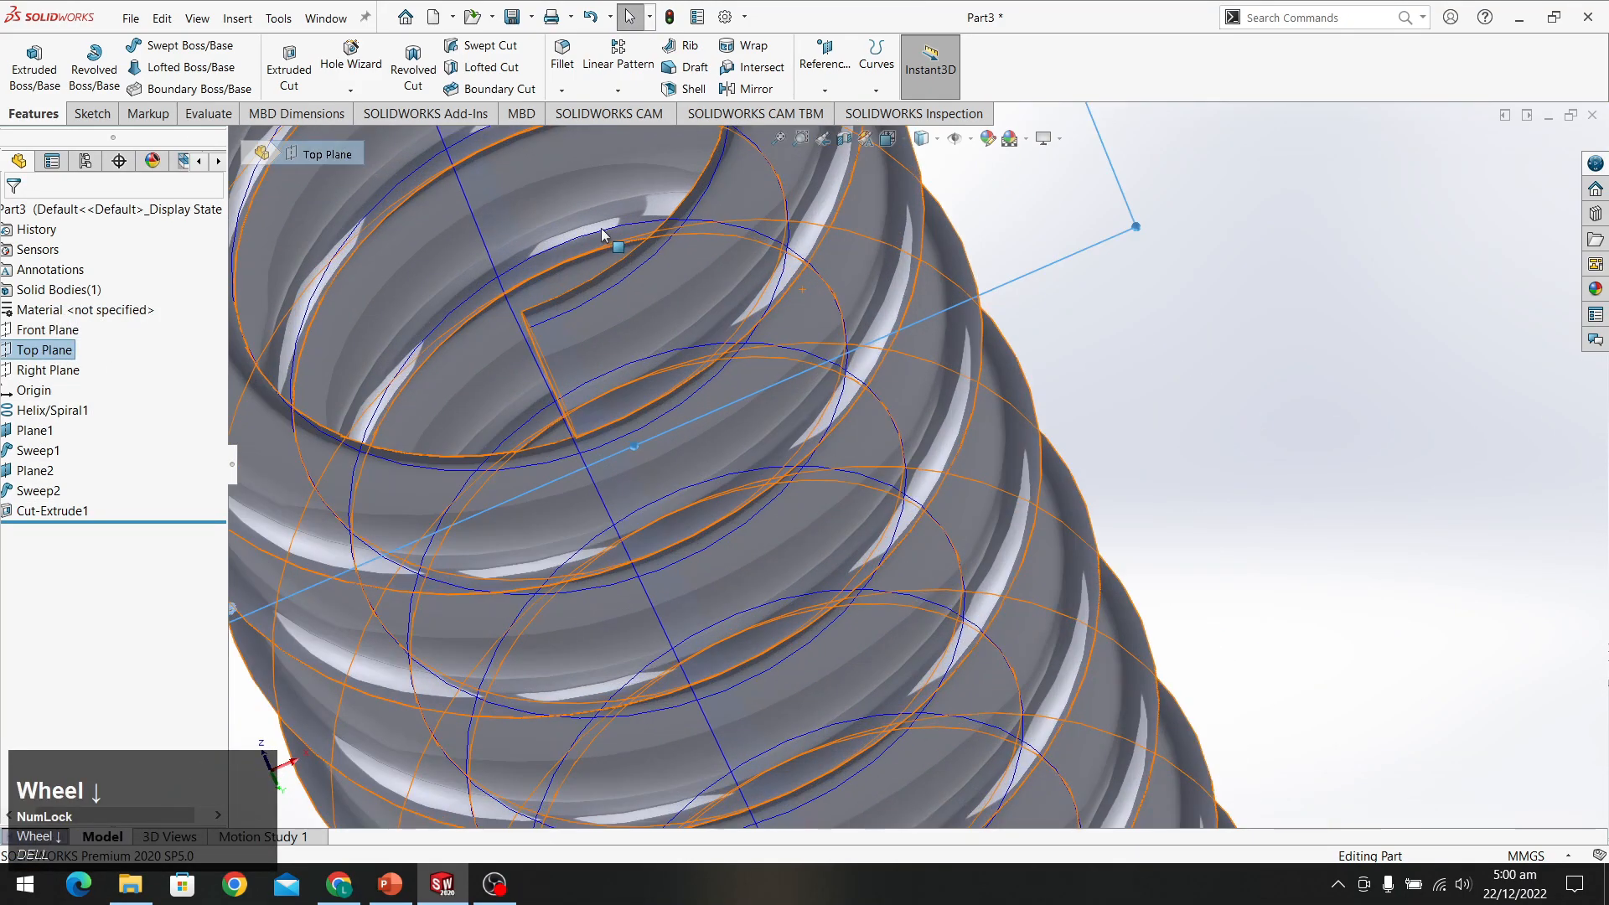
middle_click_drag(632, 285, 46, 279)
left_click(93, 116)
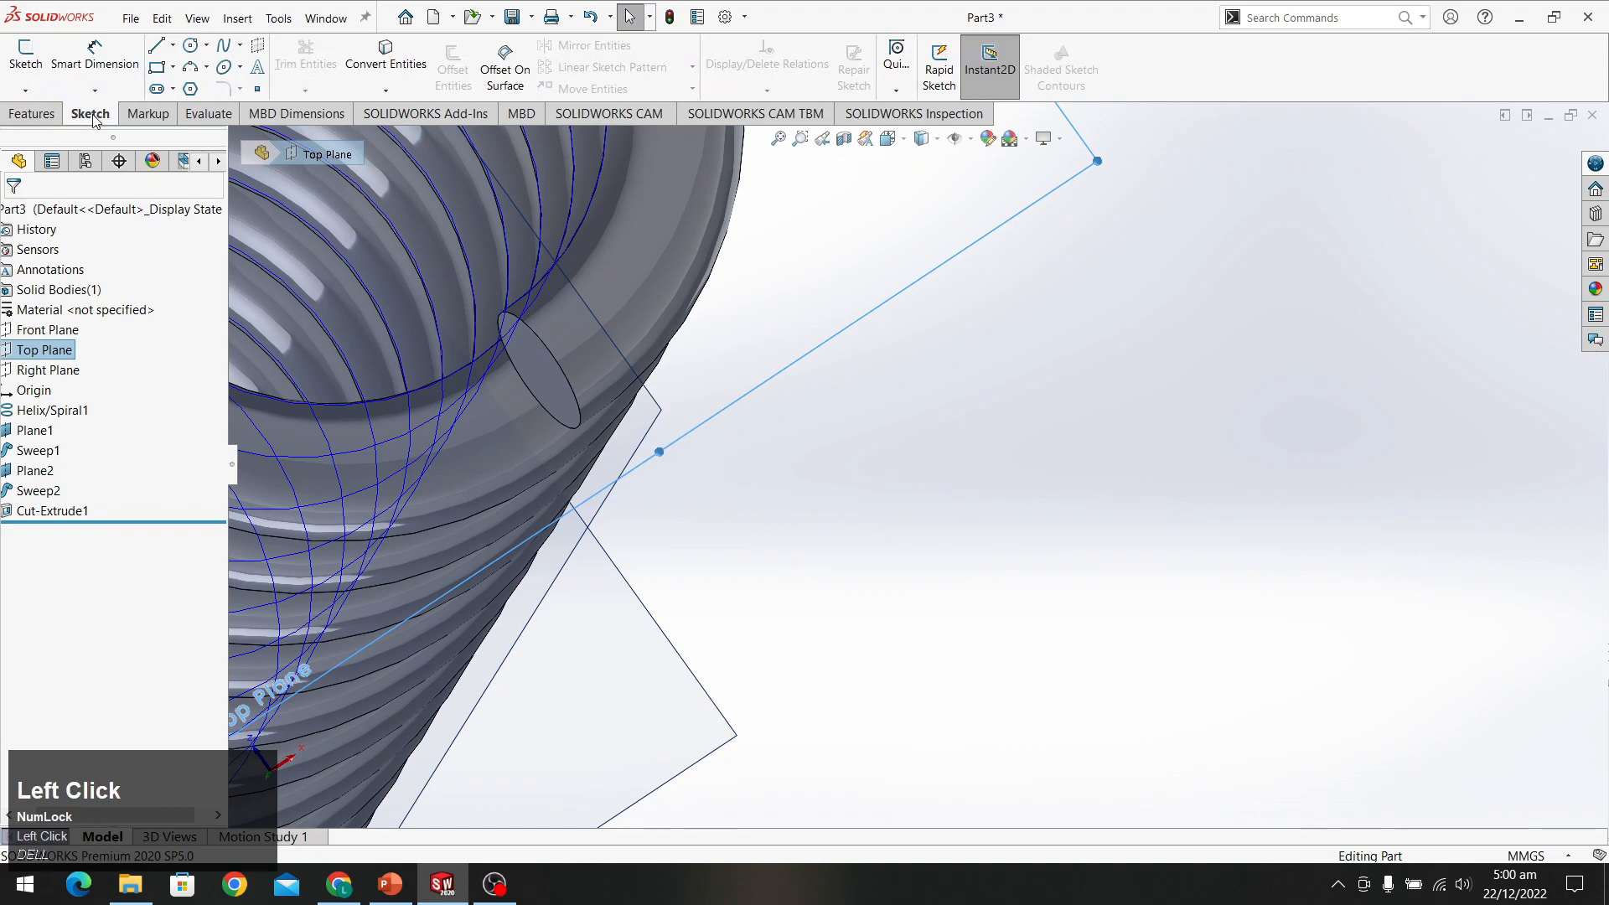
left_click(24, 56)
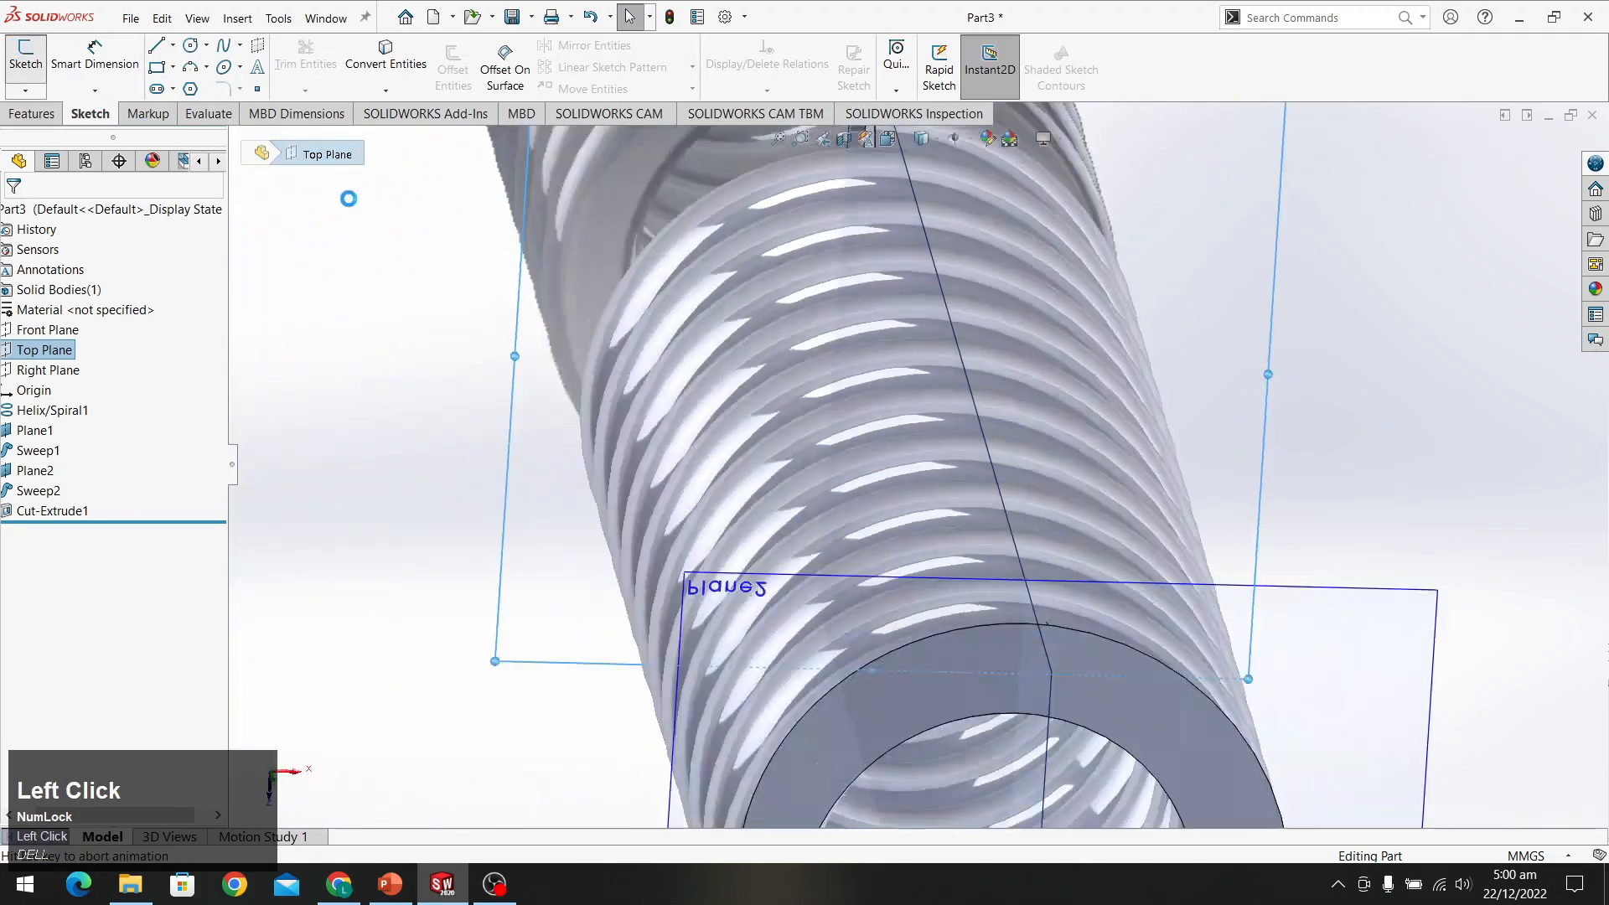
scroll(914, 464, "up", 2)
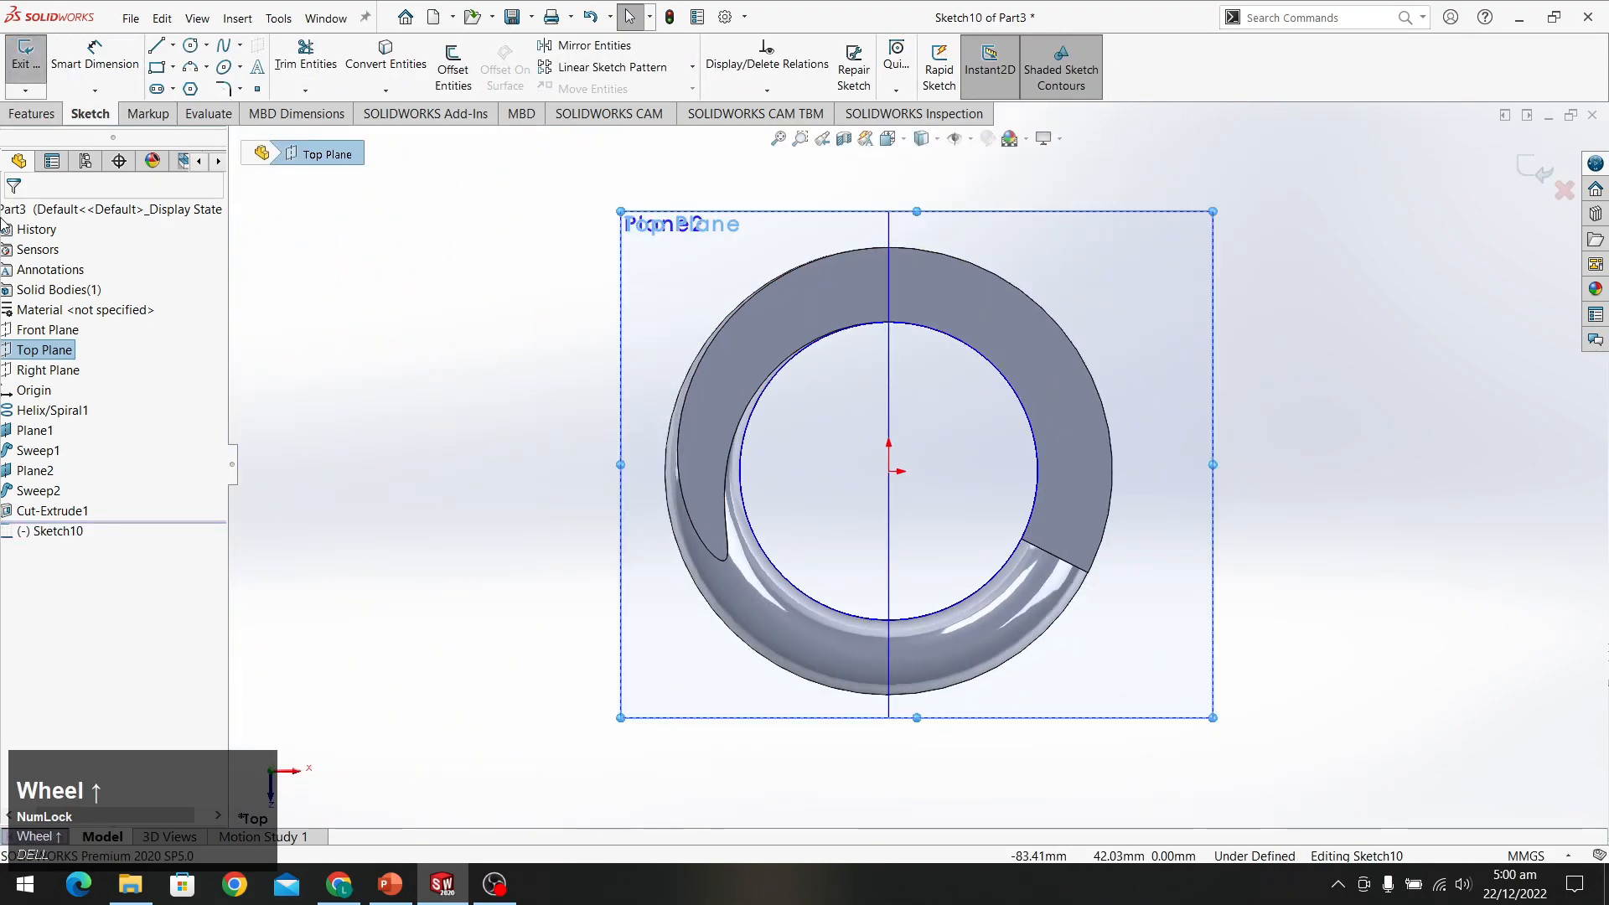
right_click(56, 352)
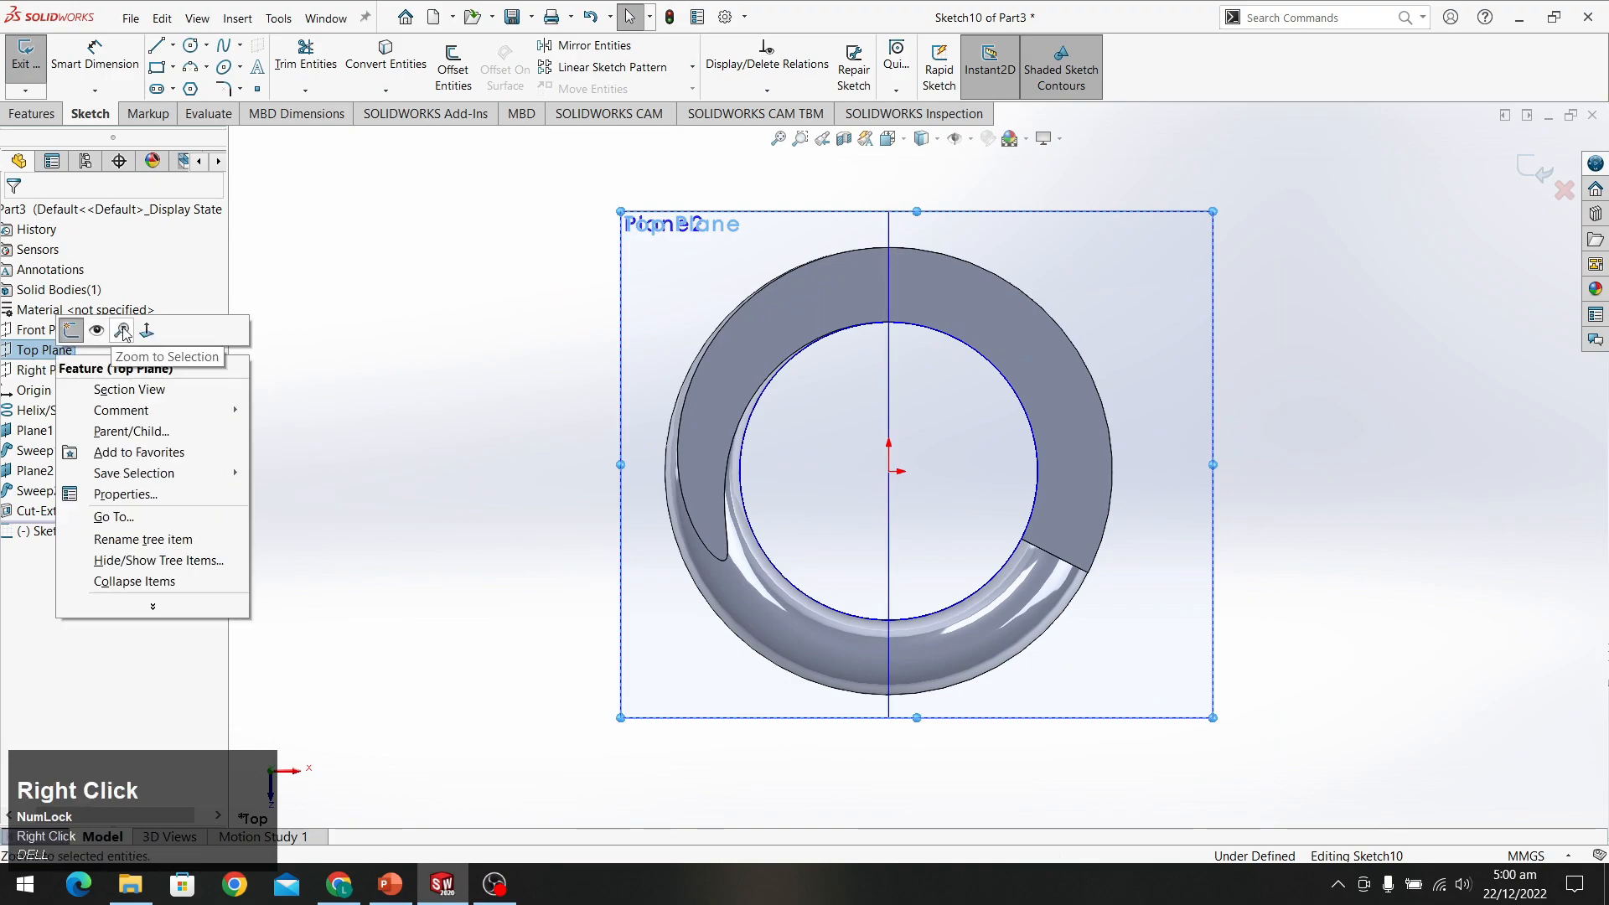
left_click(121, 330)
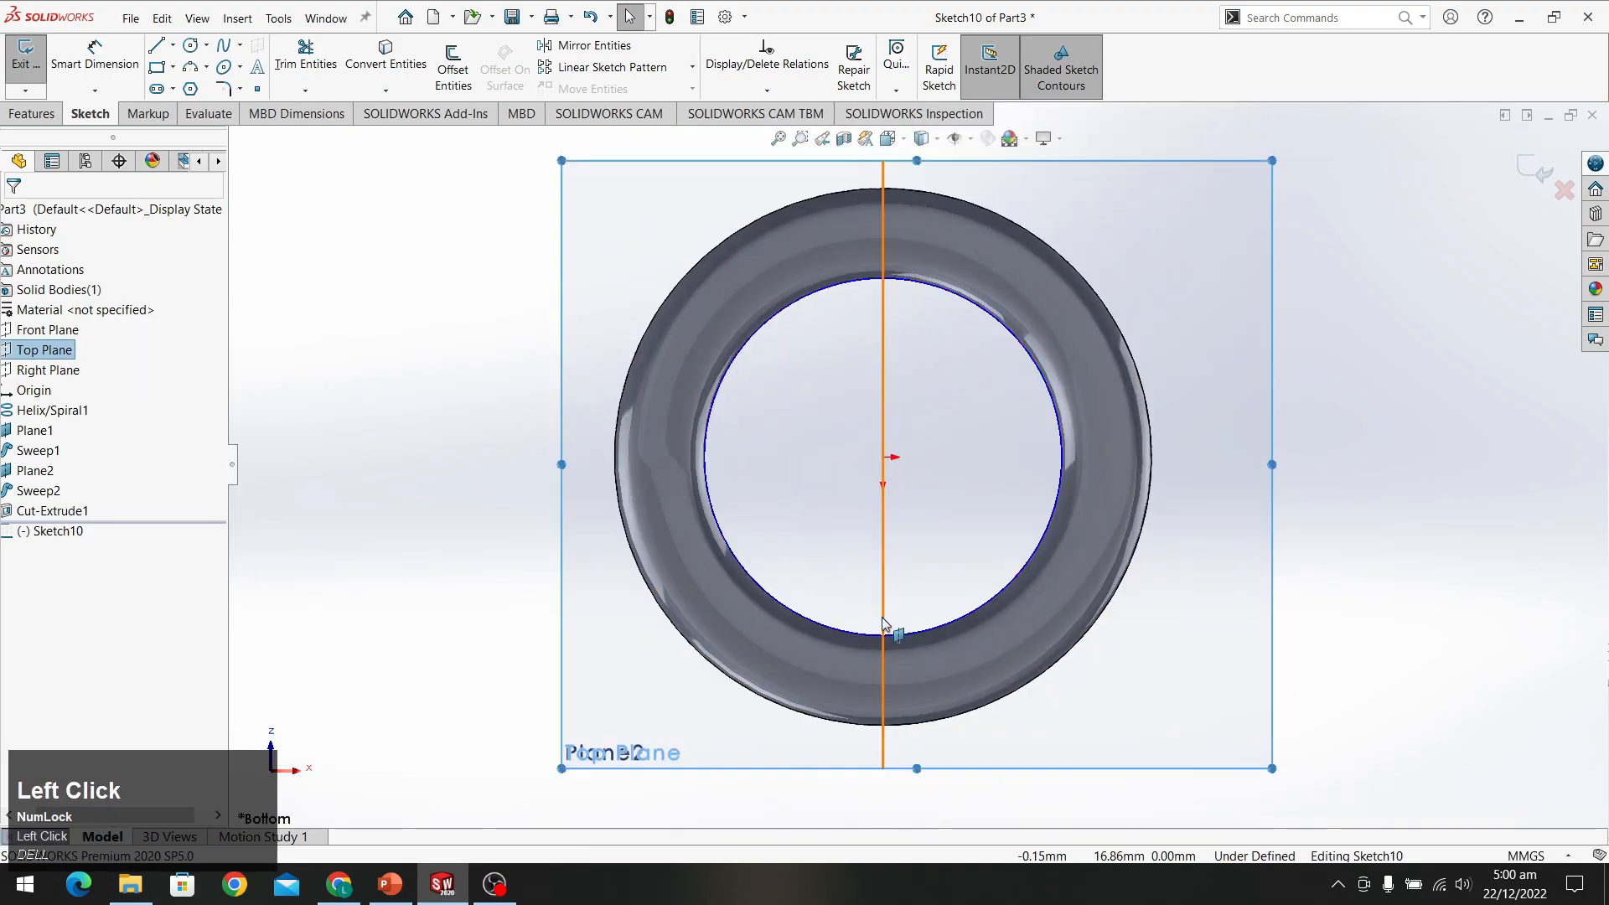
Sketch a circle about 50 mm in diameter centred on the origin, running within the coil's wire width
left_click(191, 47)
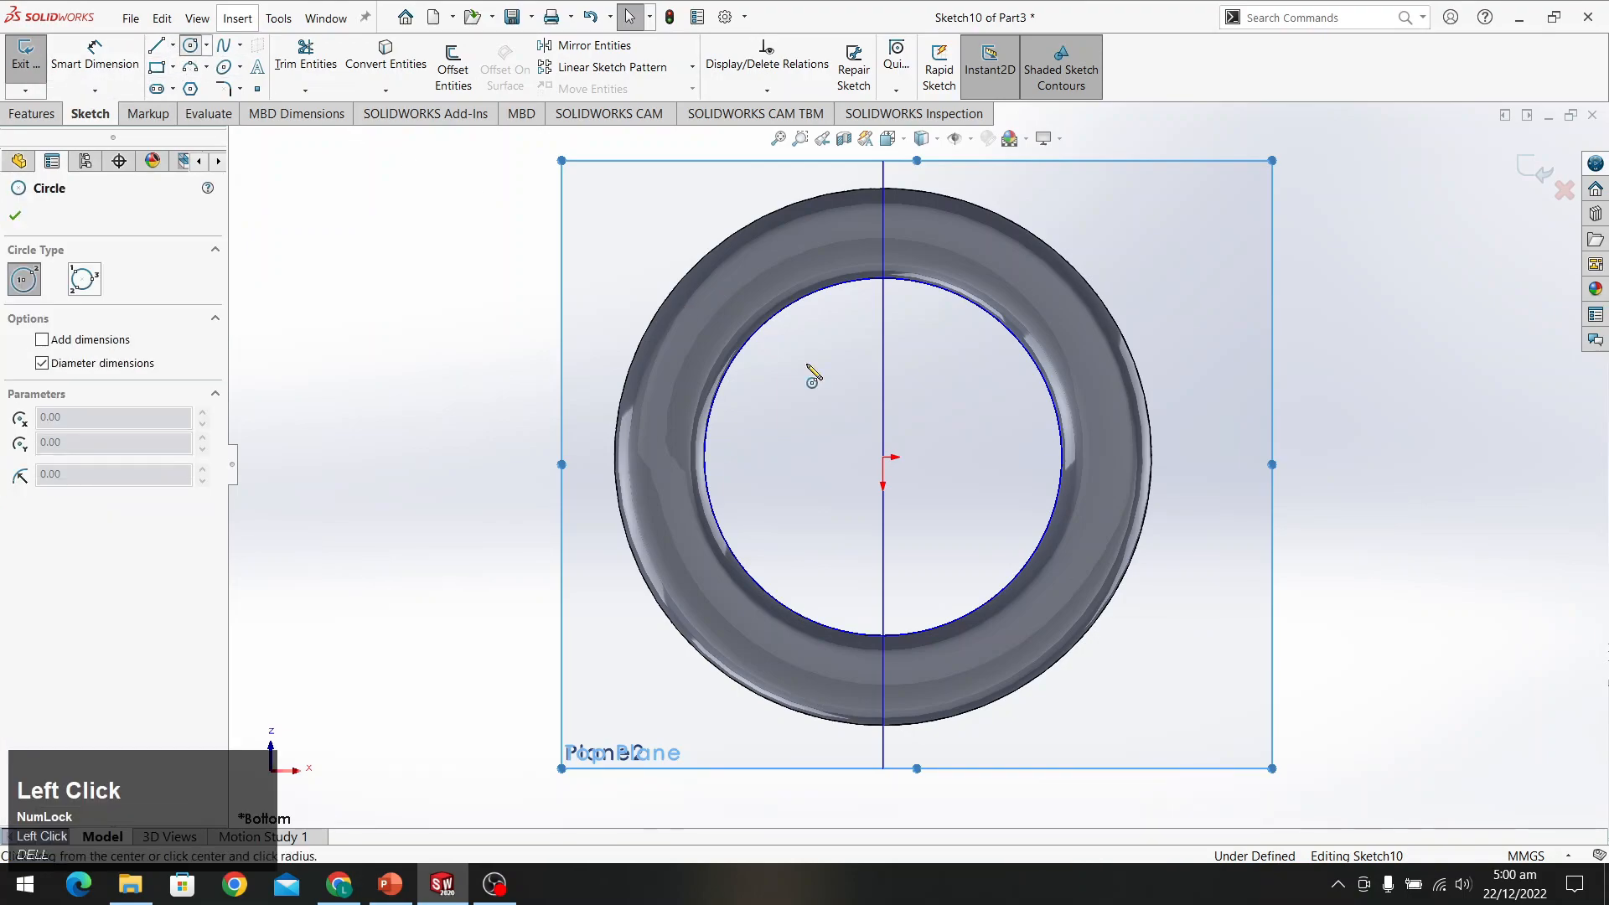
left_click(883, 459)
left_click(1119, 505)
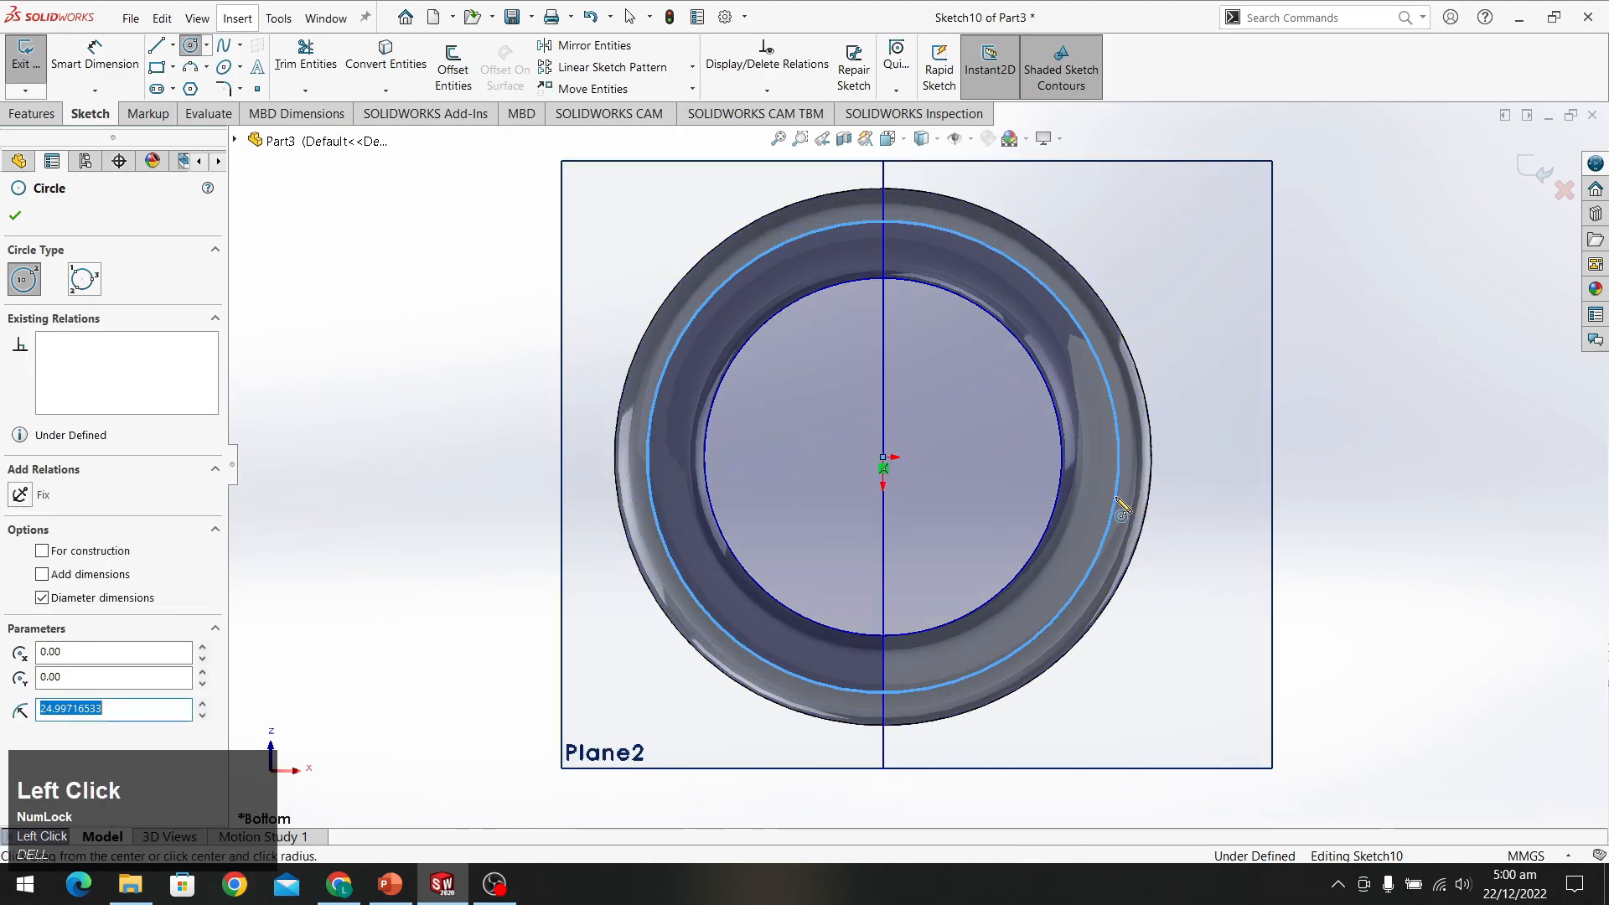
double_click(92, 25)
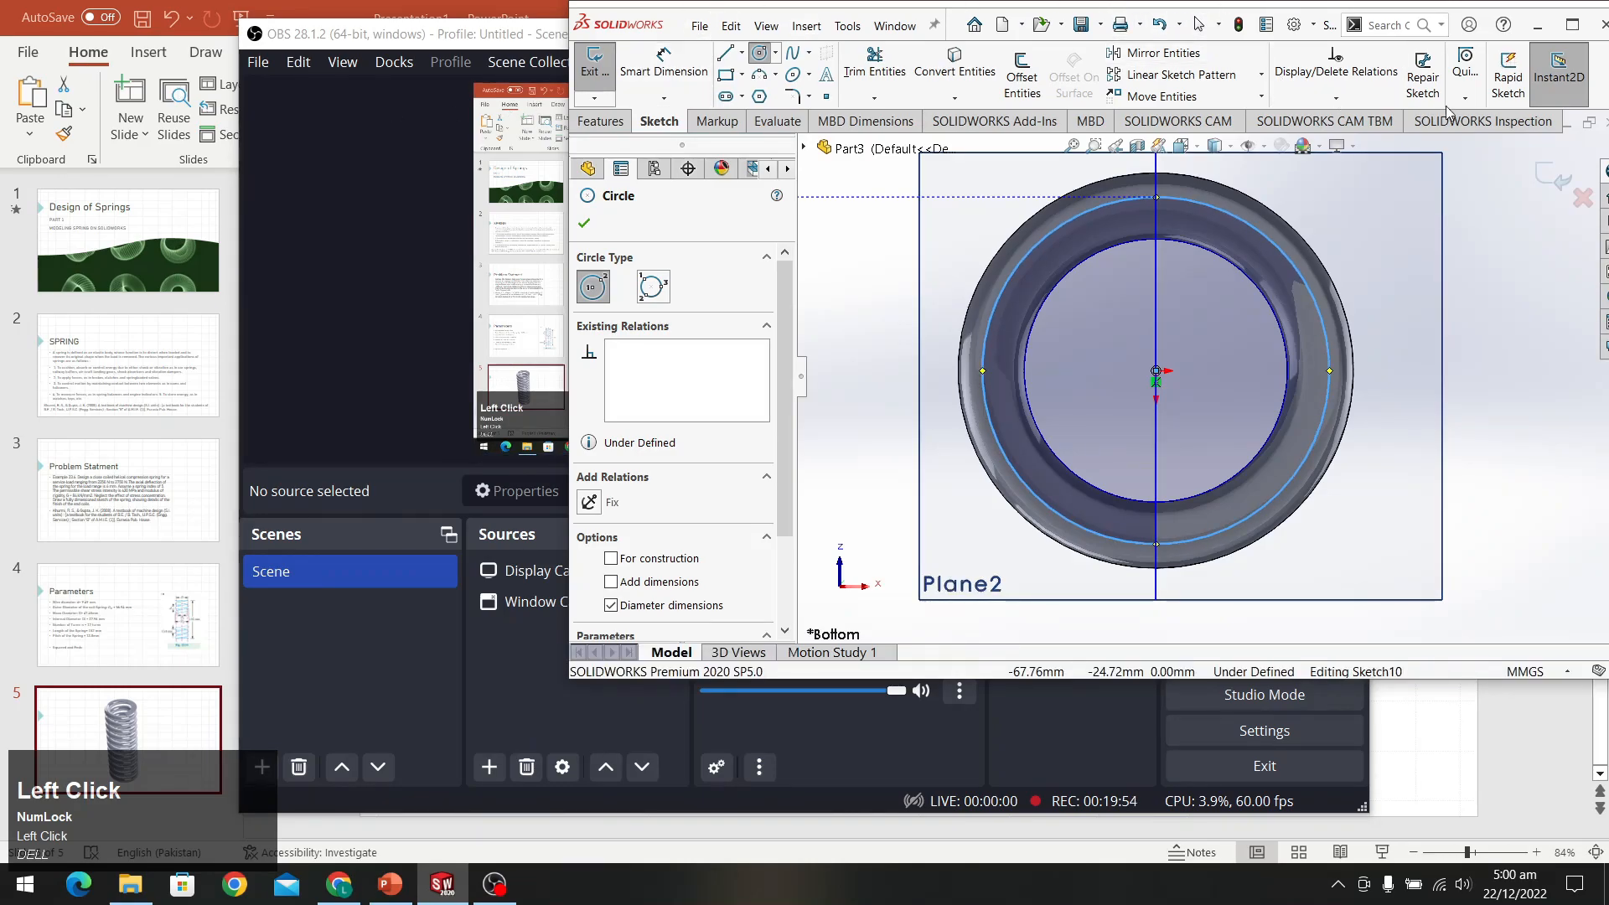
double_click(1572, 26)
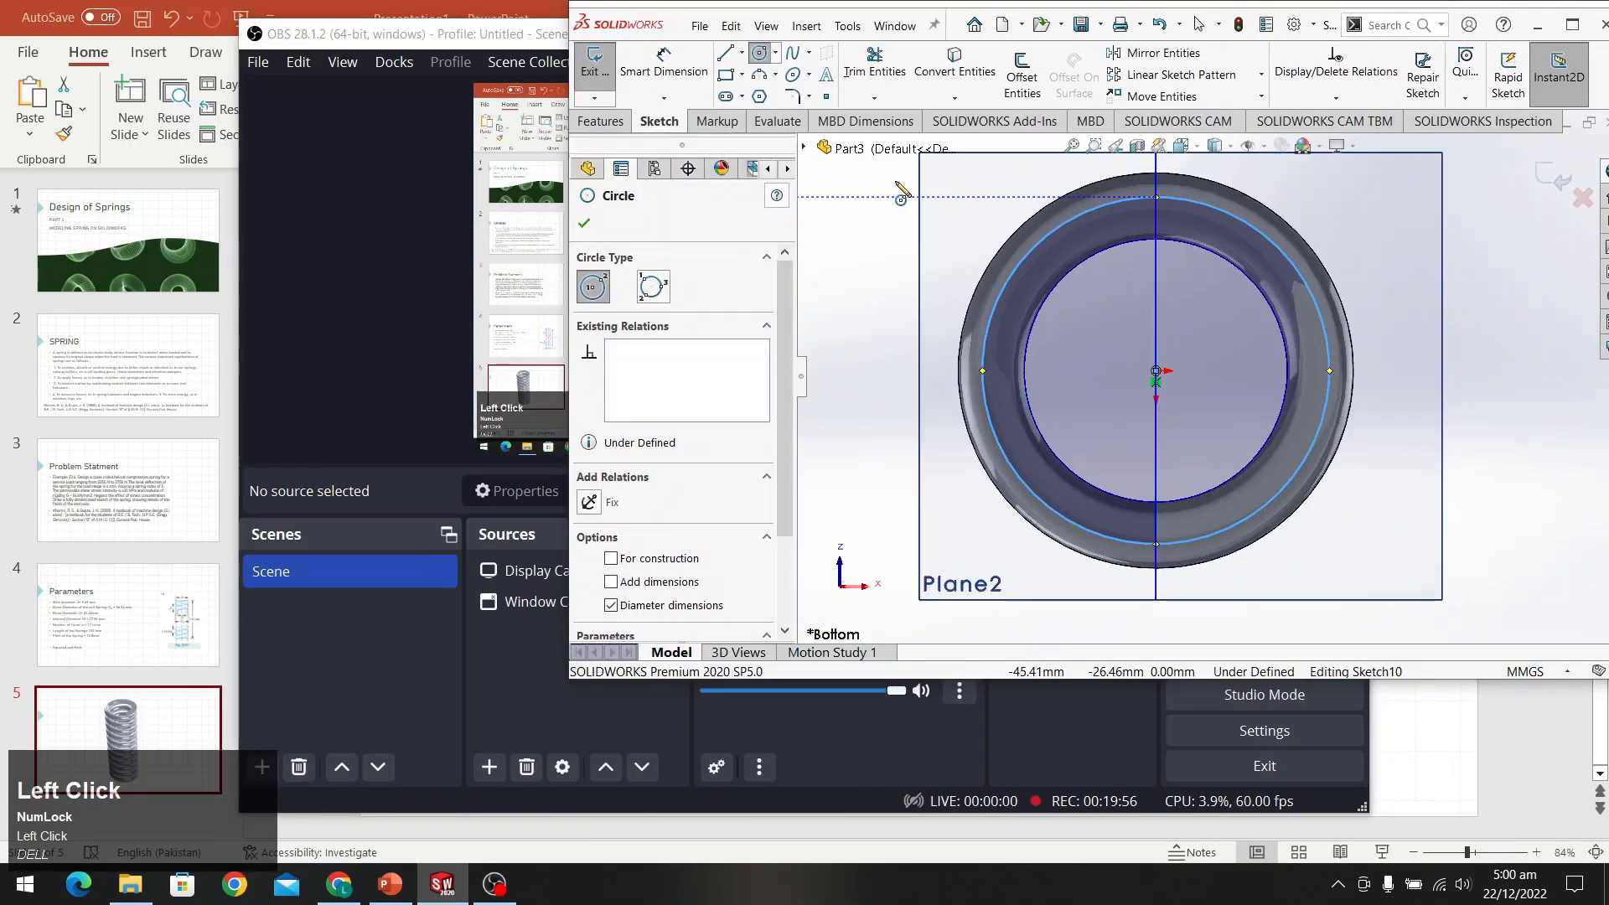
left_click(1572, 26)
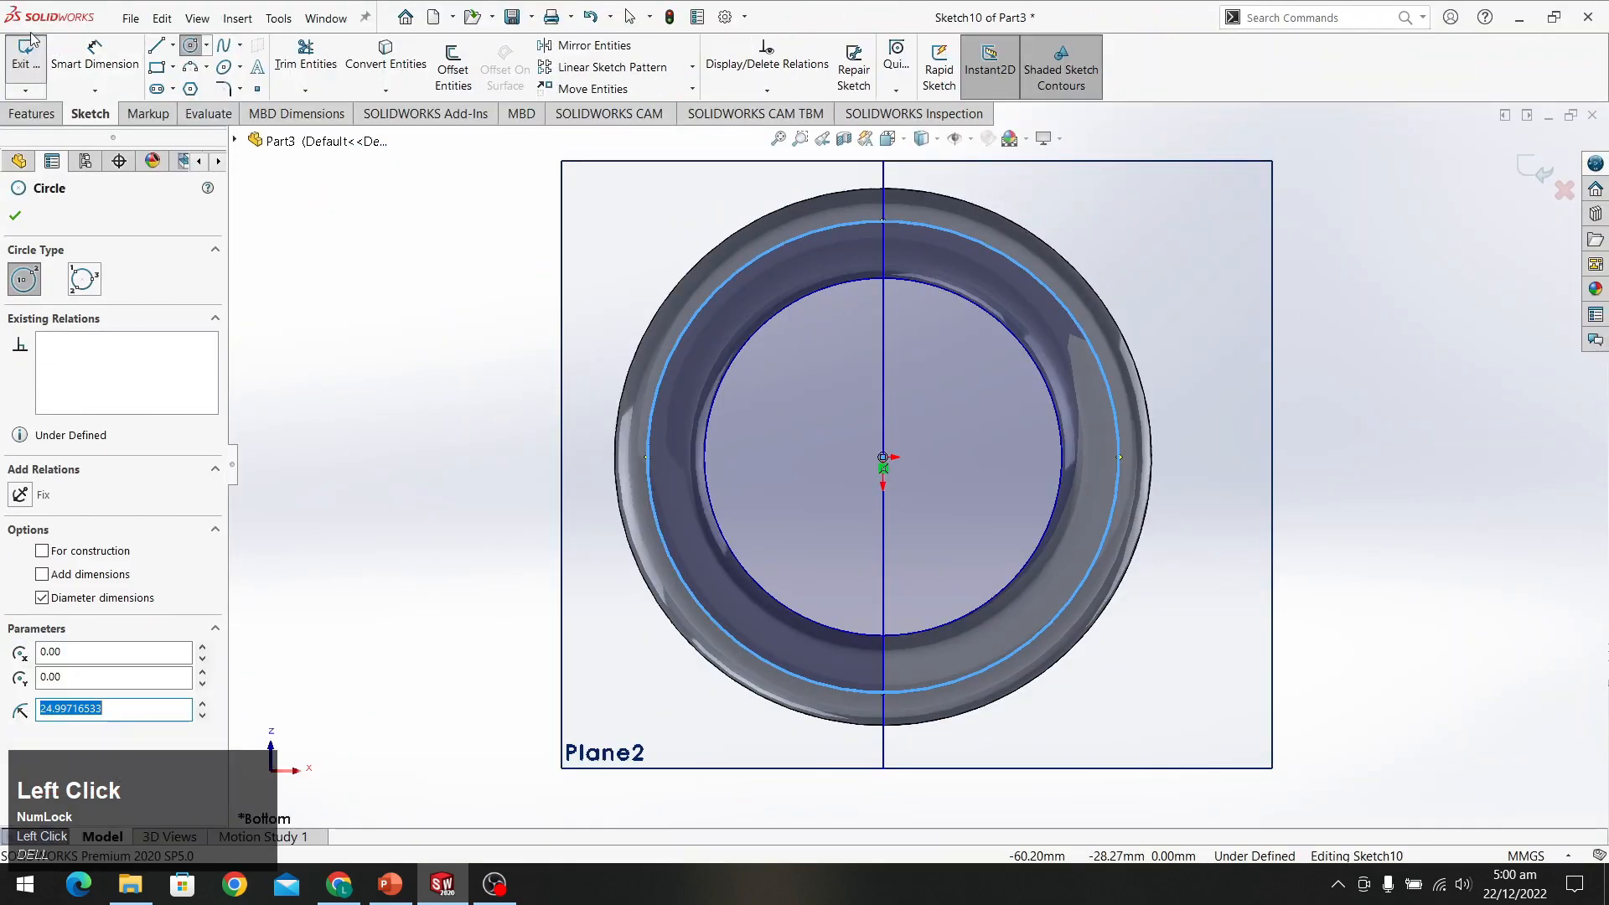
Dimension the circle's diameter and set it to 47.45 mm
left_click(107, 61)
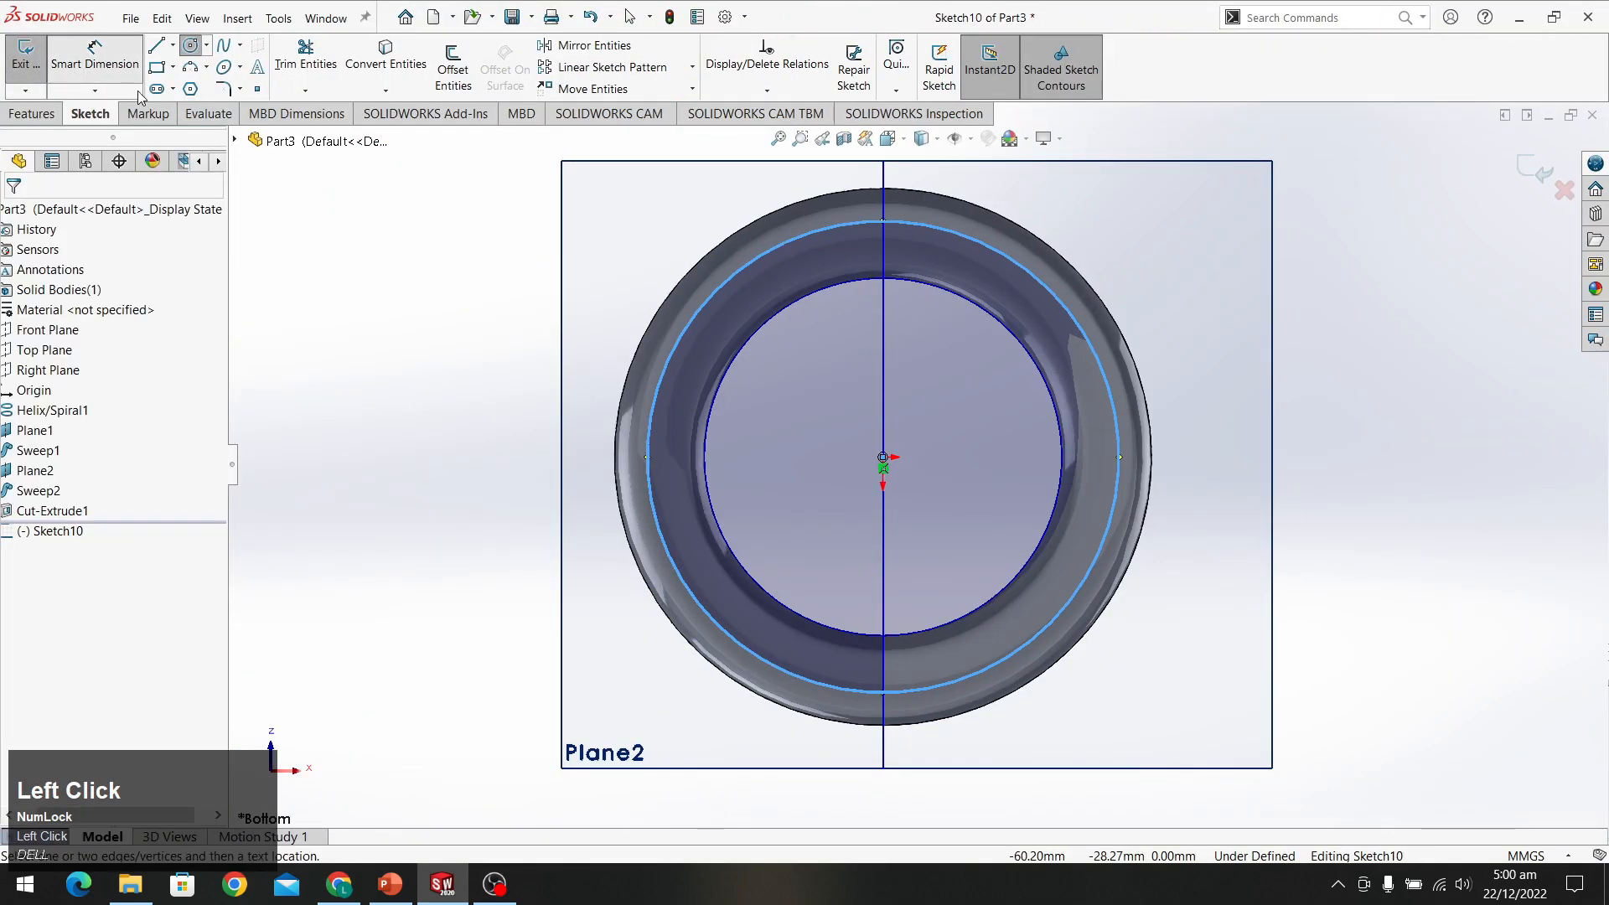
left_click(722, 286)
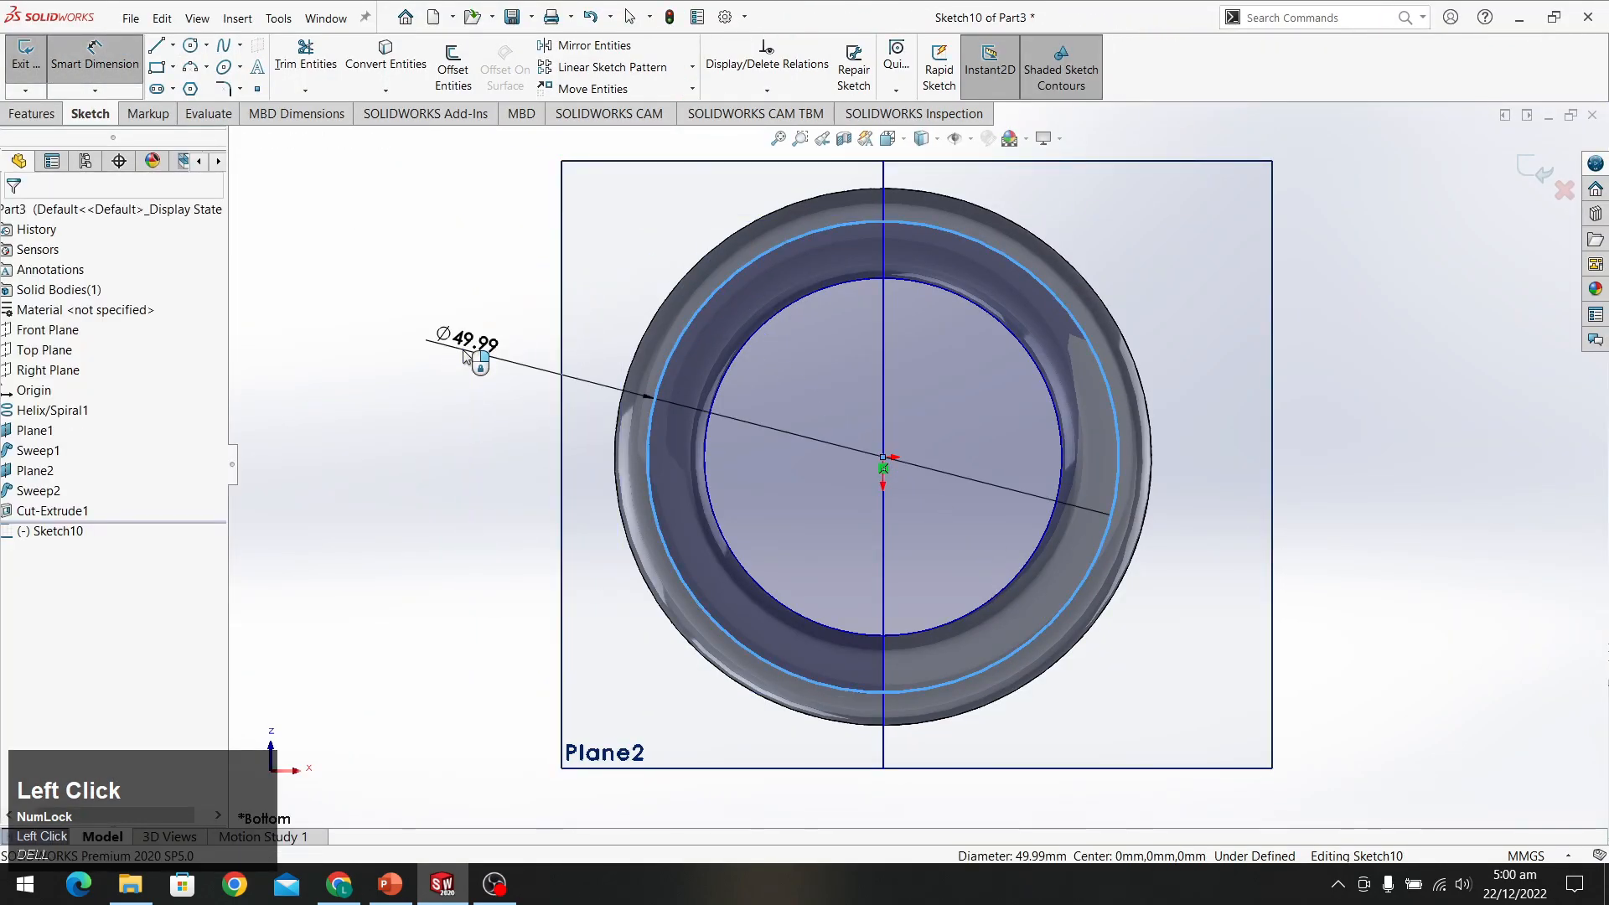
left_click(473, 360)
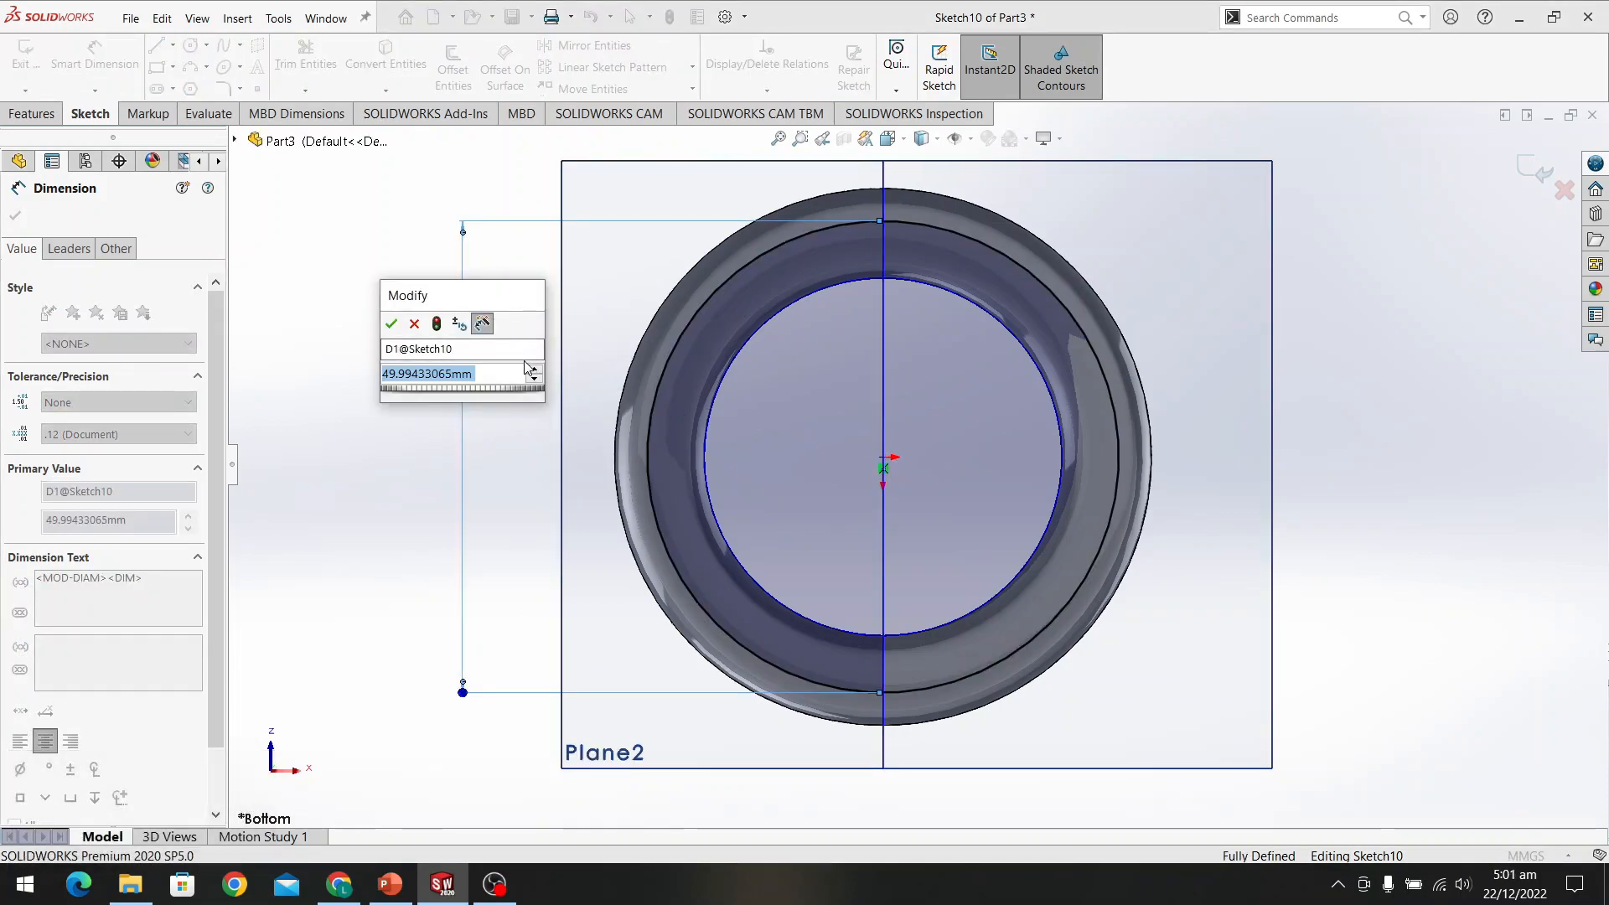
type("47.")
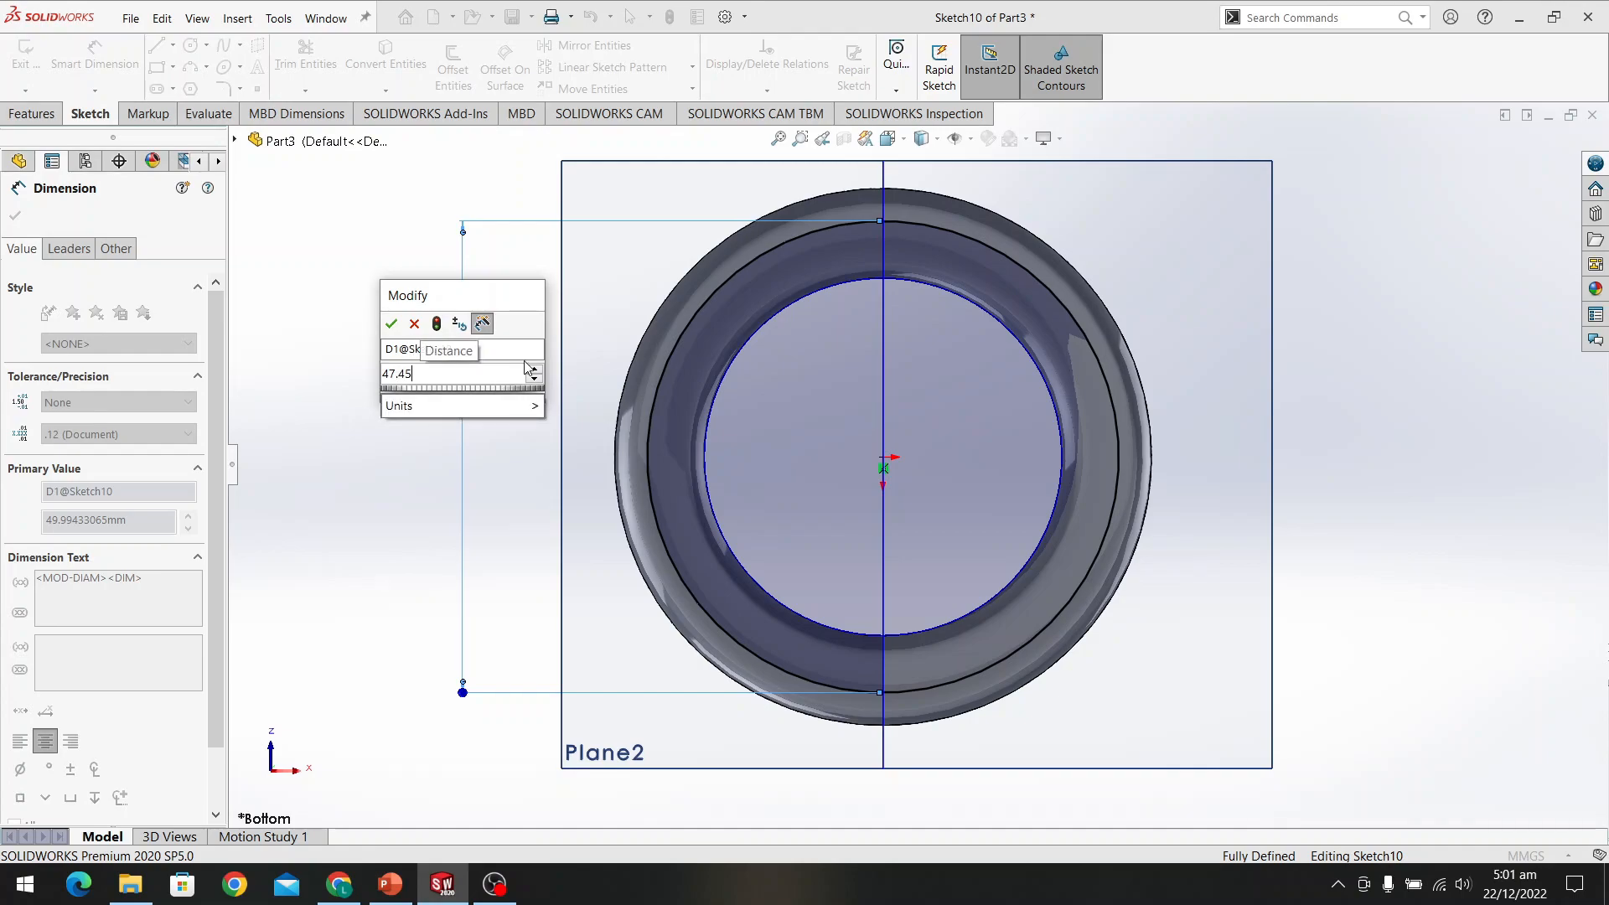
type("45")
key("Return")
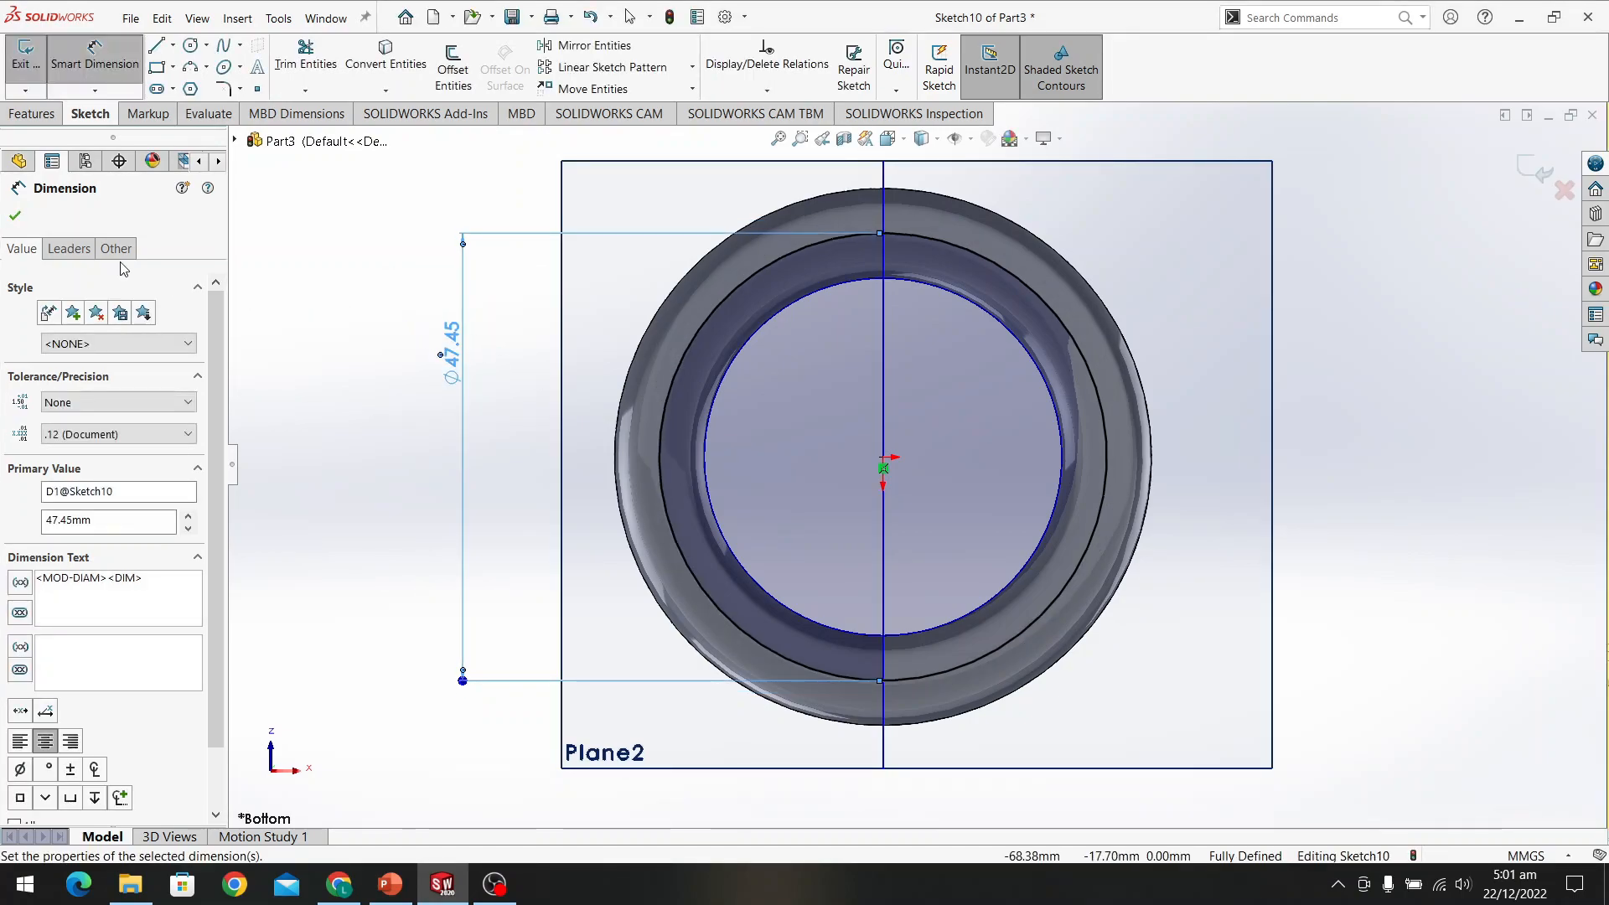
left_click(4, 218)
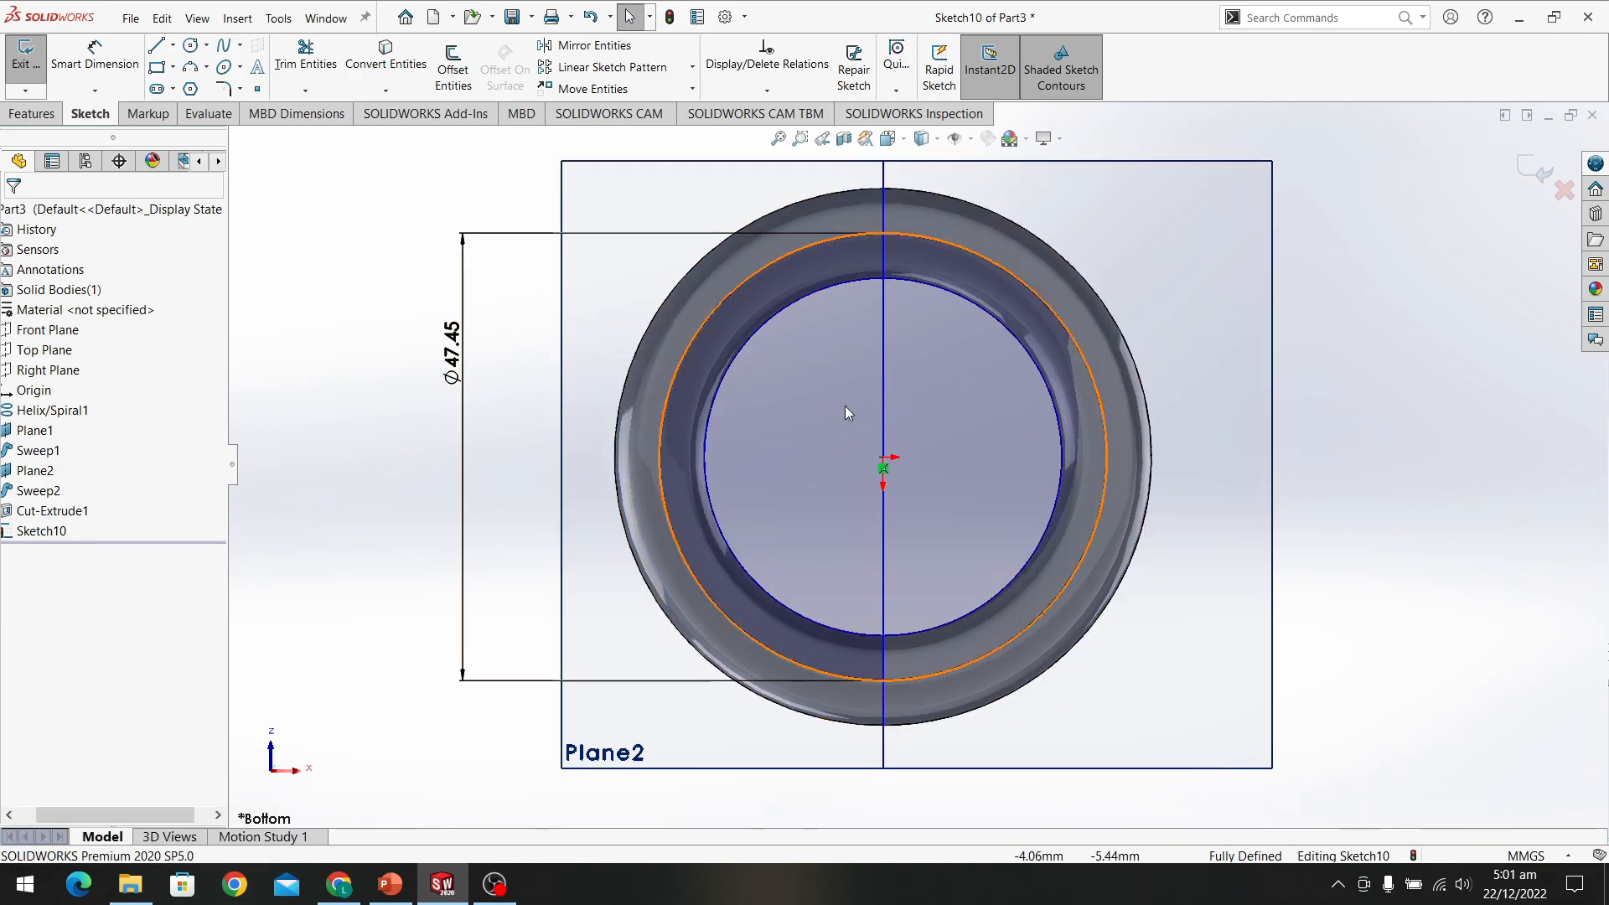
Draw a vertical centerline from the origin up to the top of the 47.45 mm circle
left_click(172, 45)
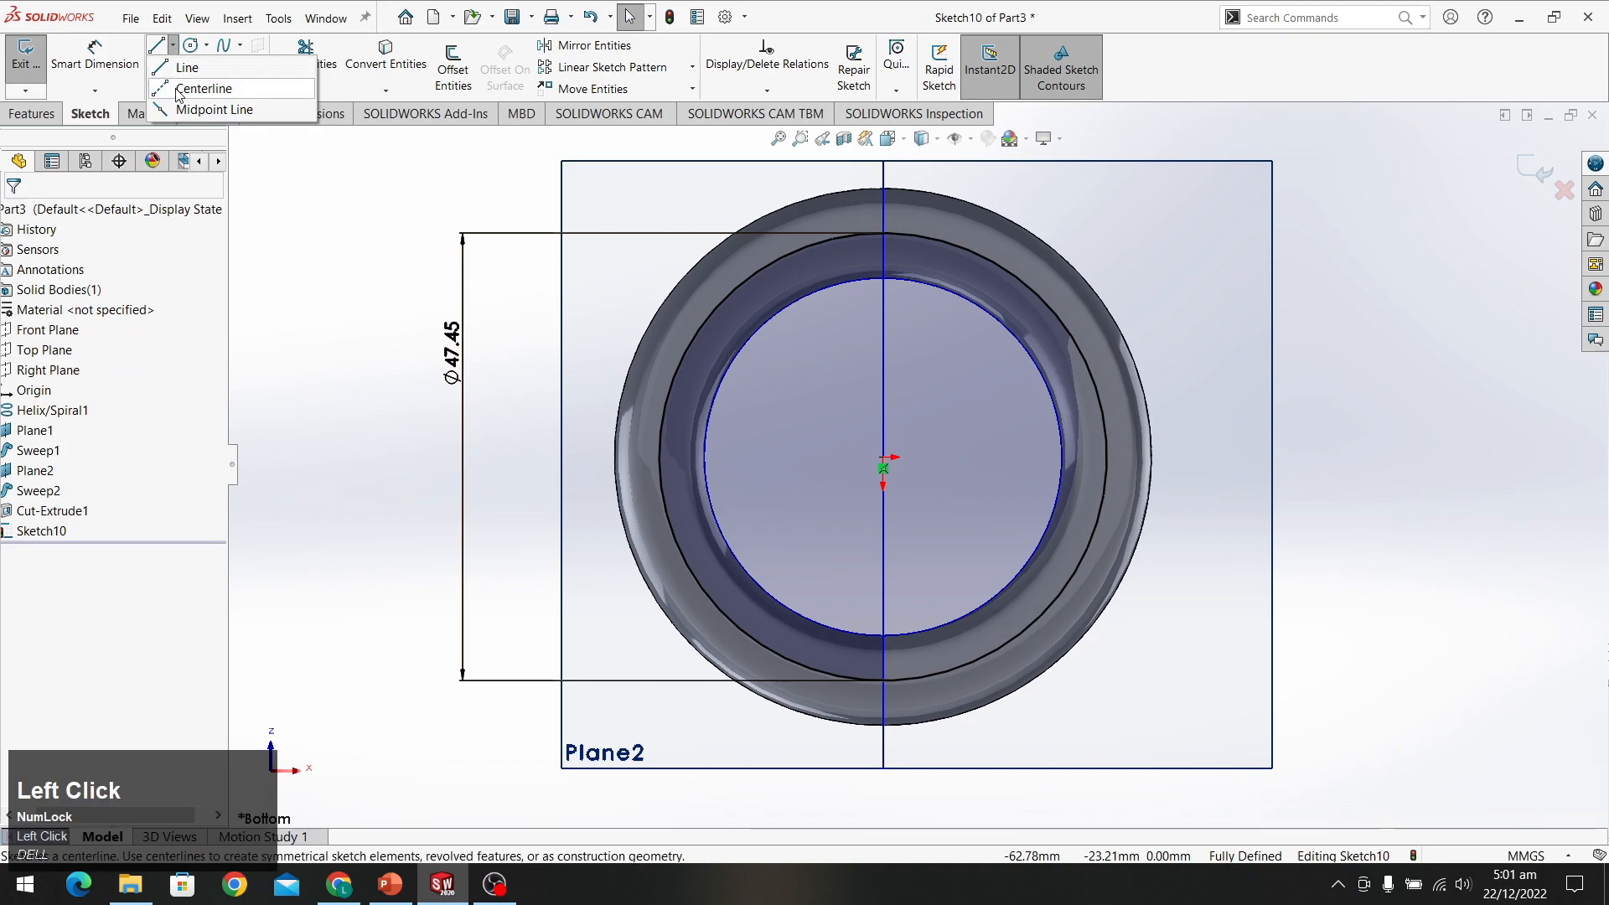
left_click(189, 79)
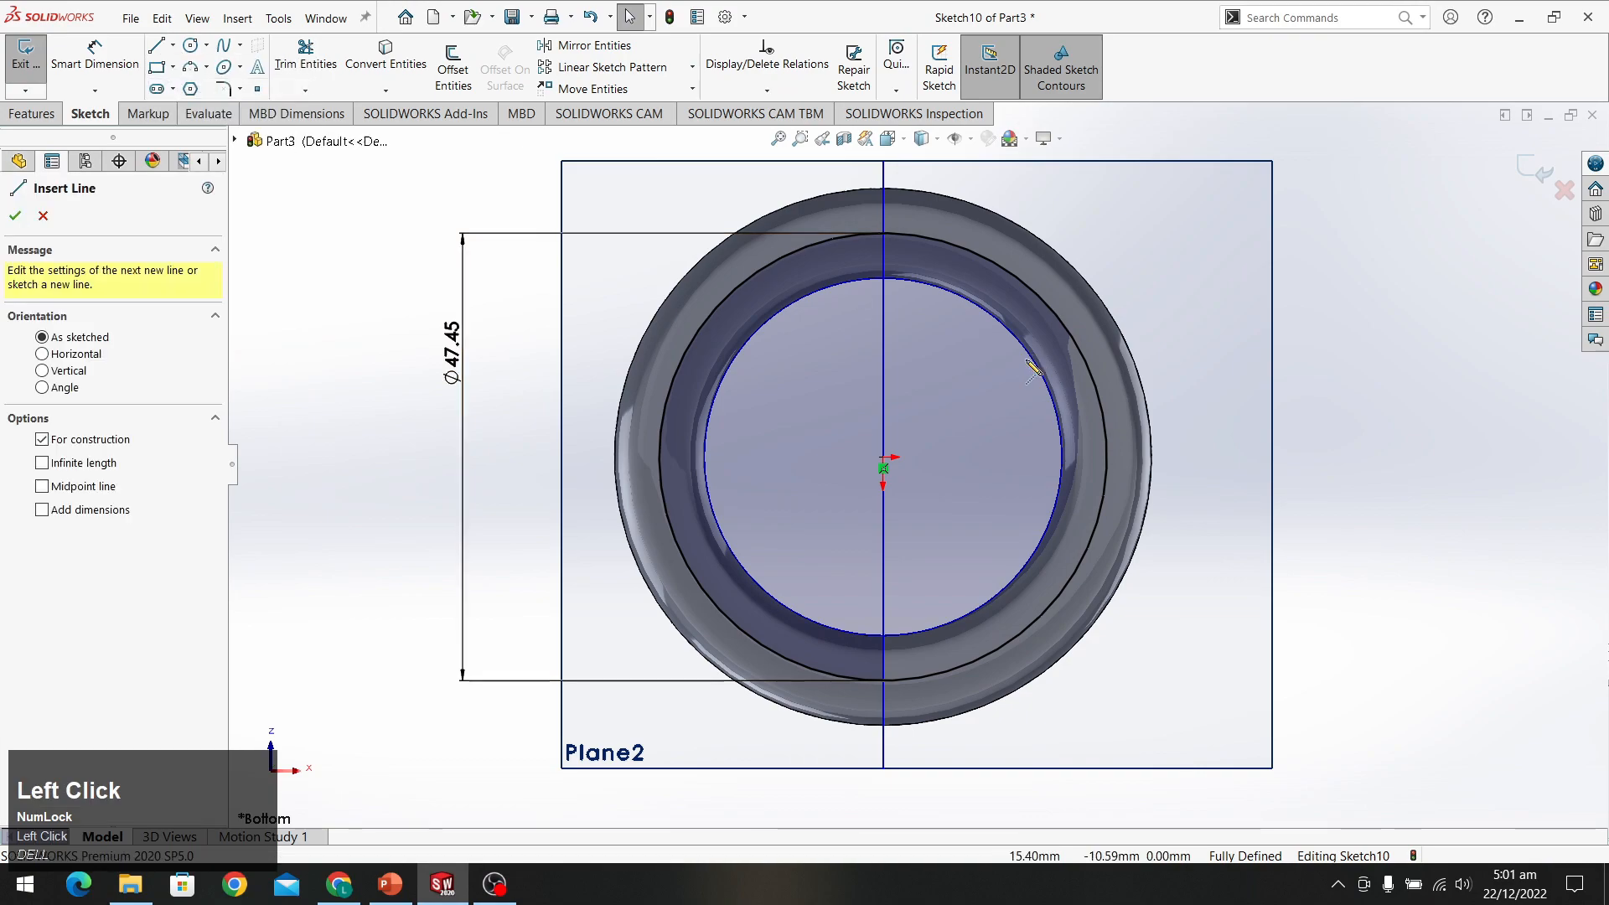
left_click(883, 458)
left_click(882, 233)
key("Escape")
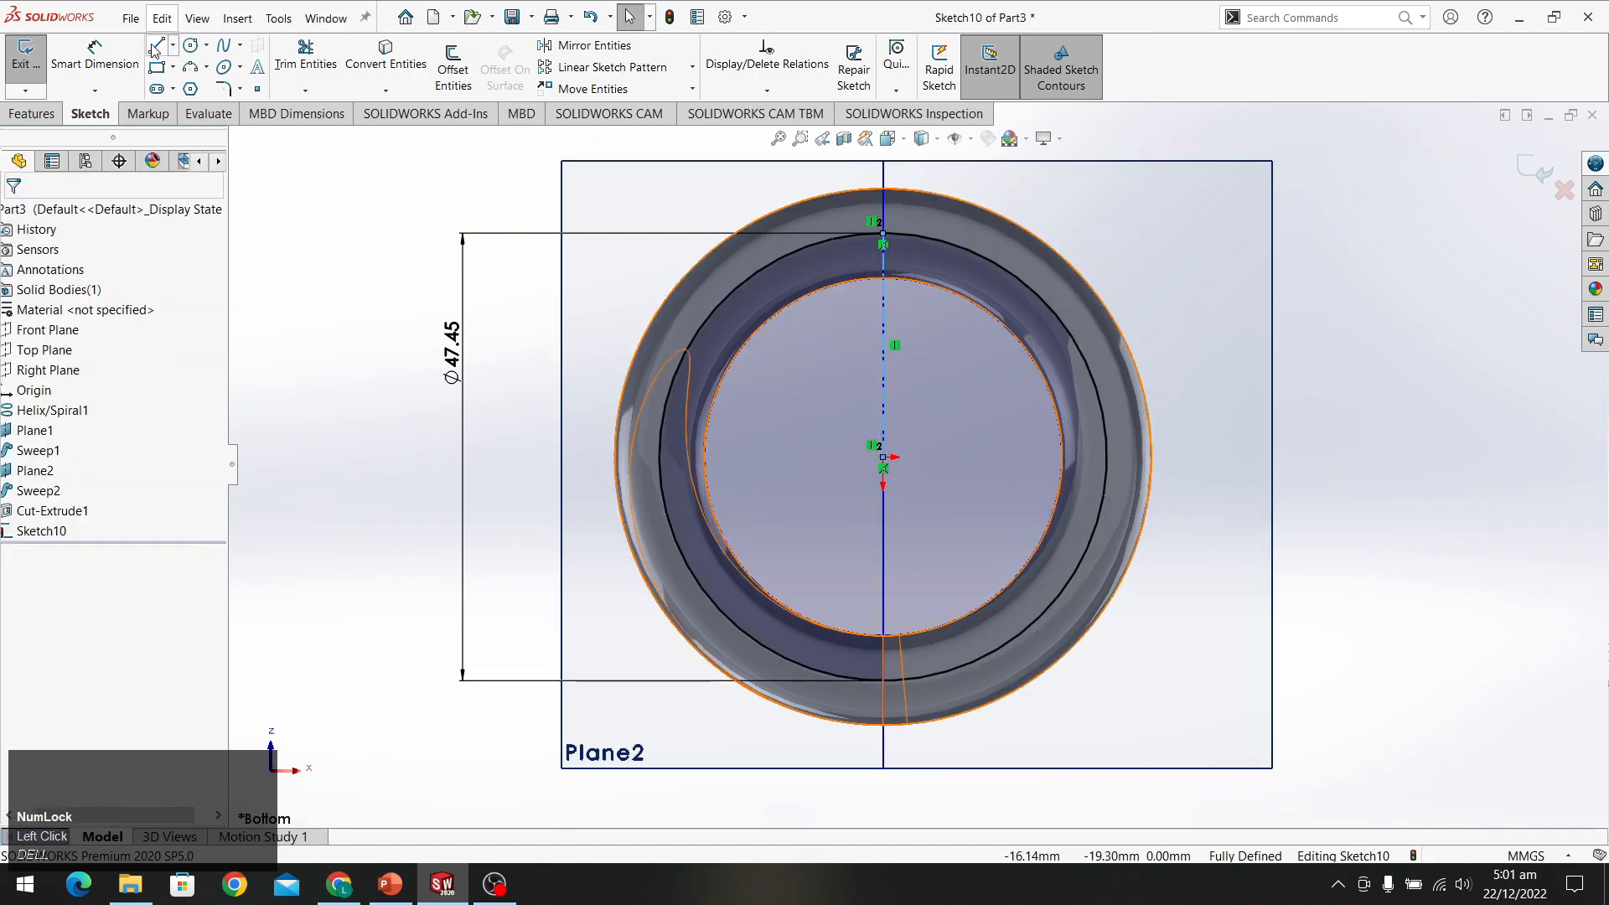
Draw a second, slanted centerline from the origin to the lower-right part of the circle
left_click(173, 45)
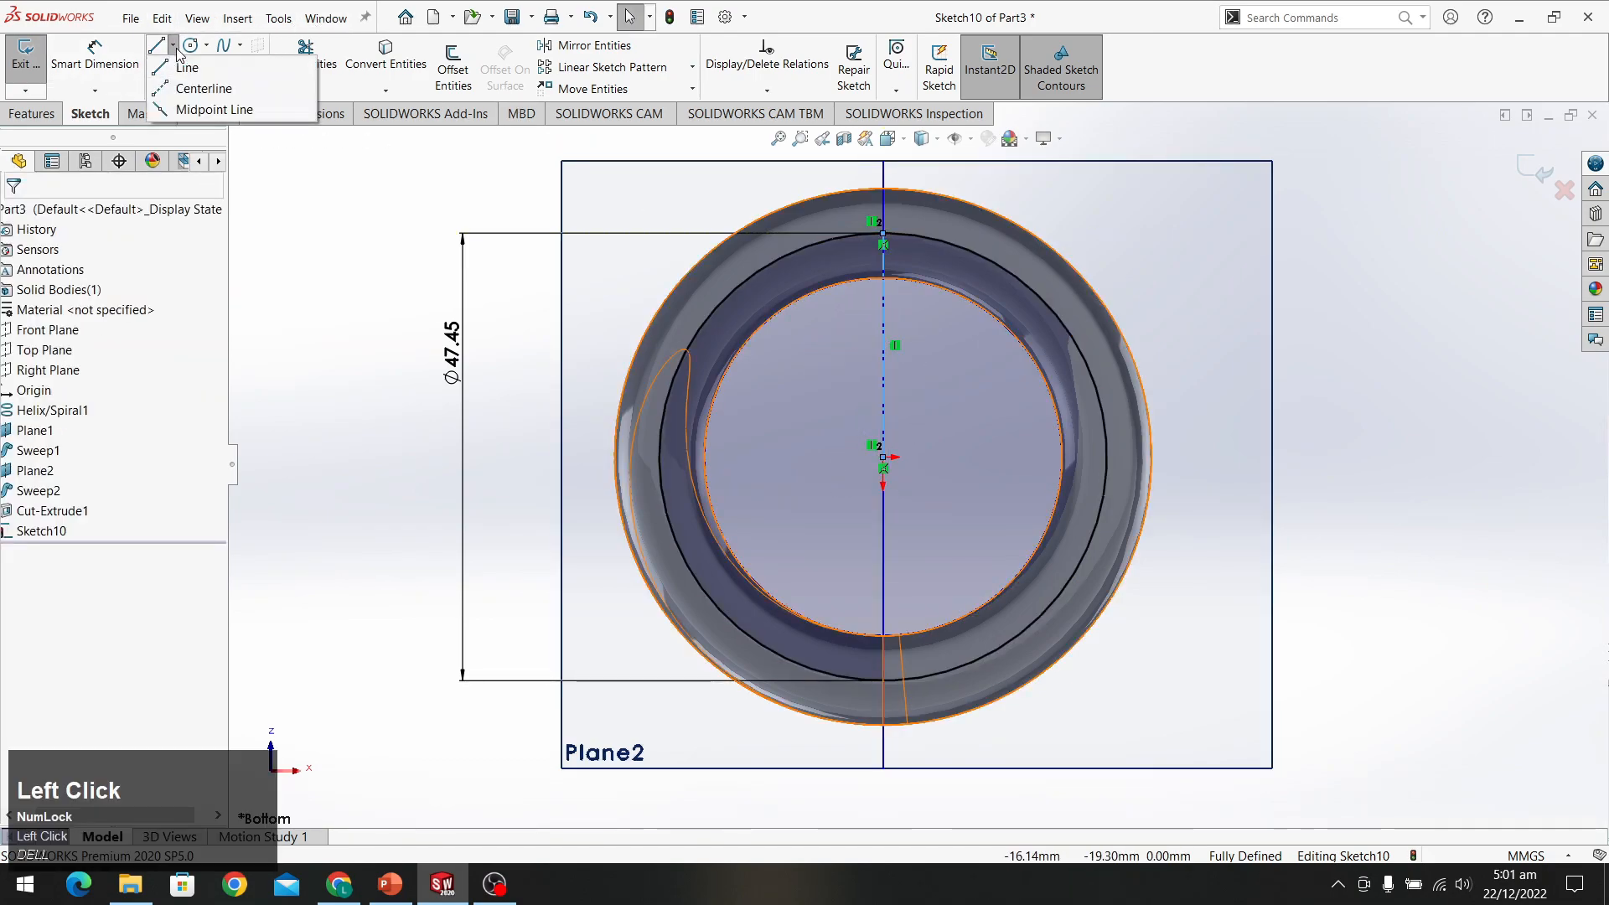
left_click(205, 83)
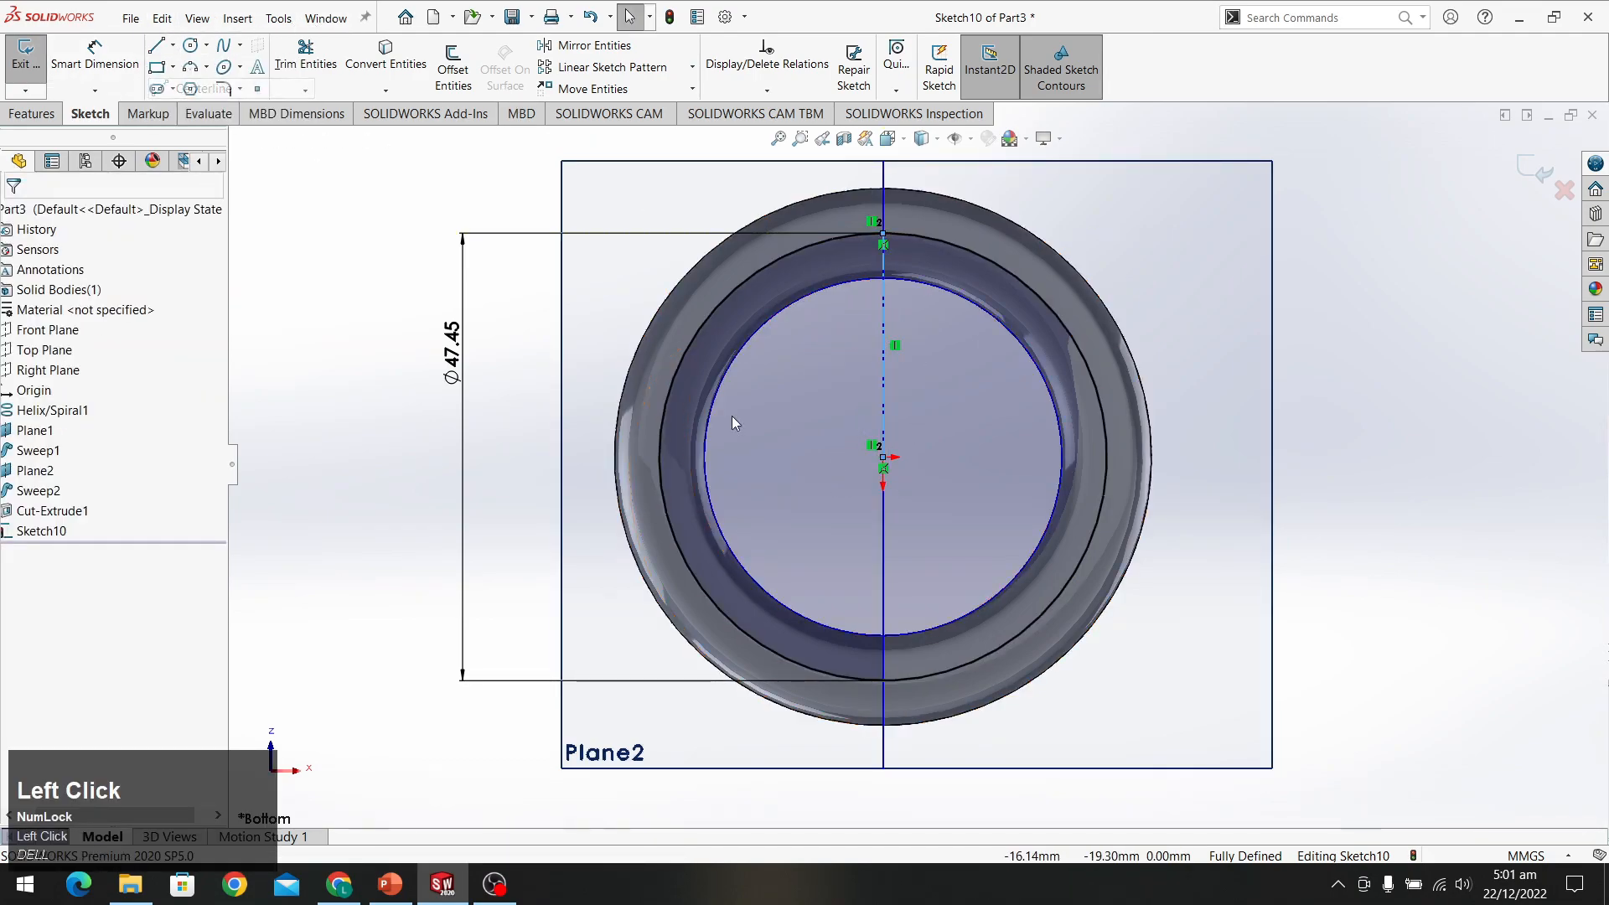
left_click(883, 457)
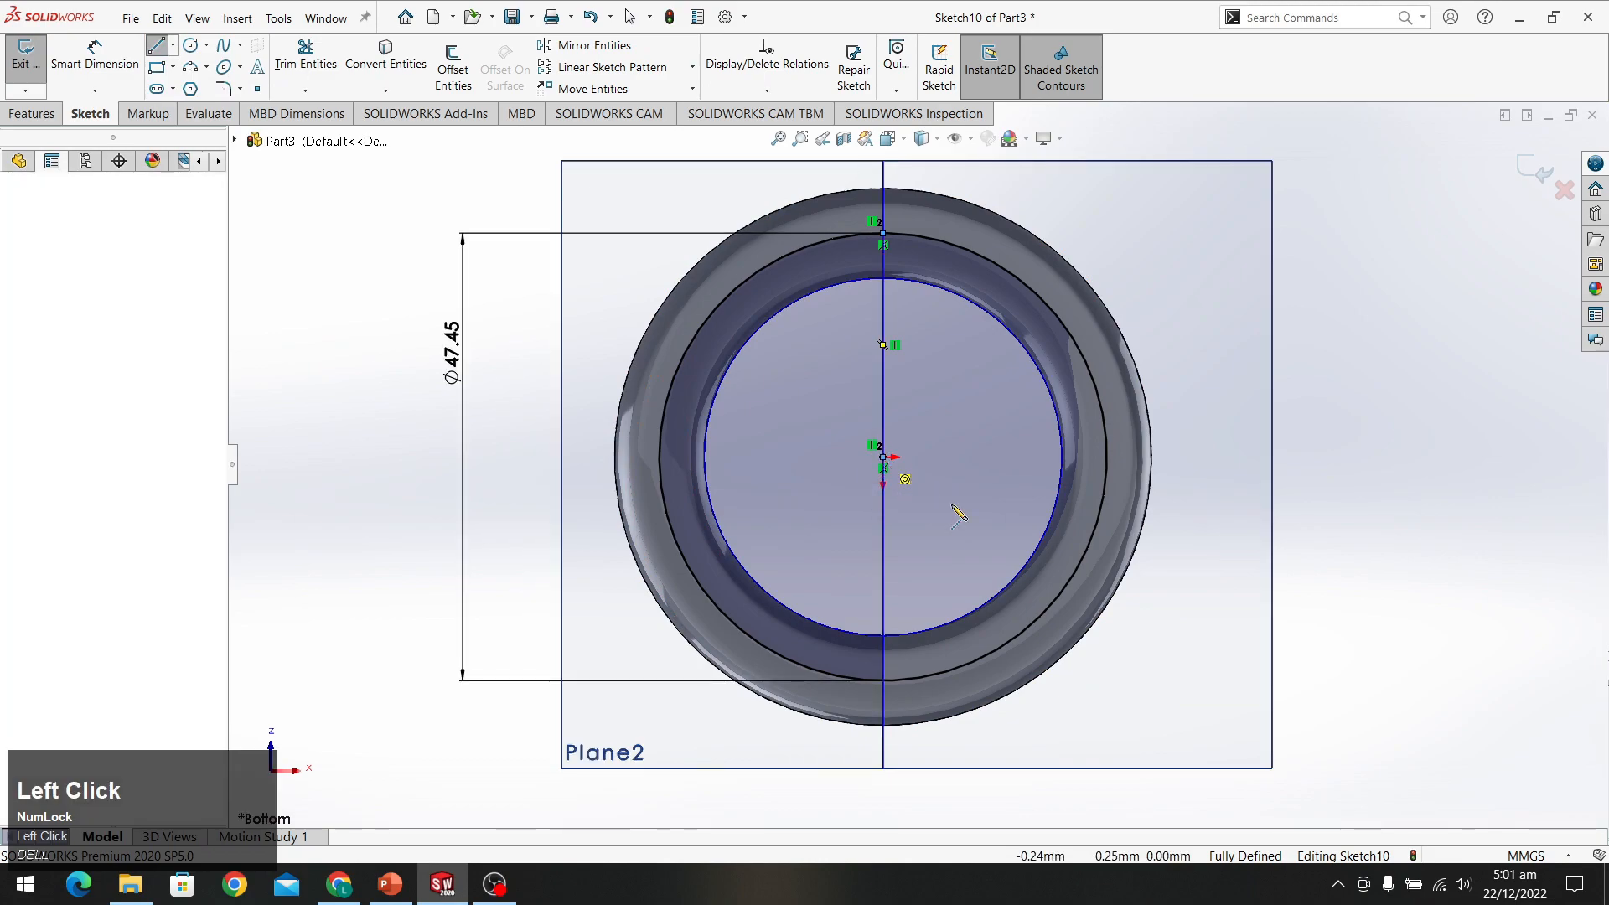
left_click(1013, 639)
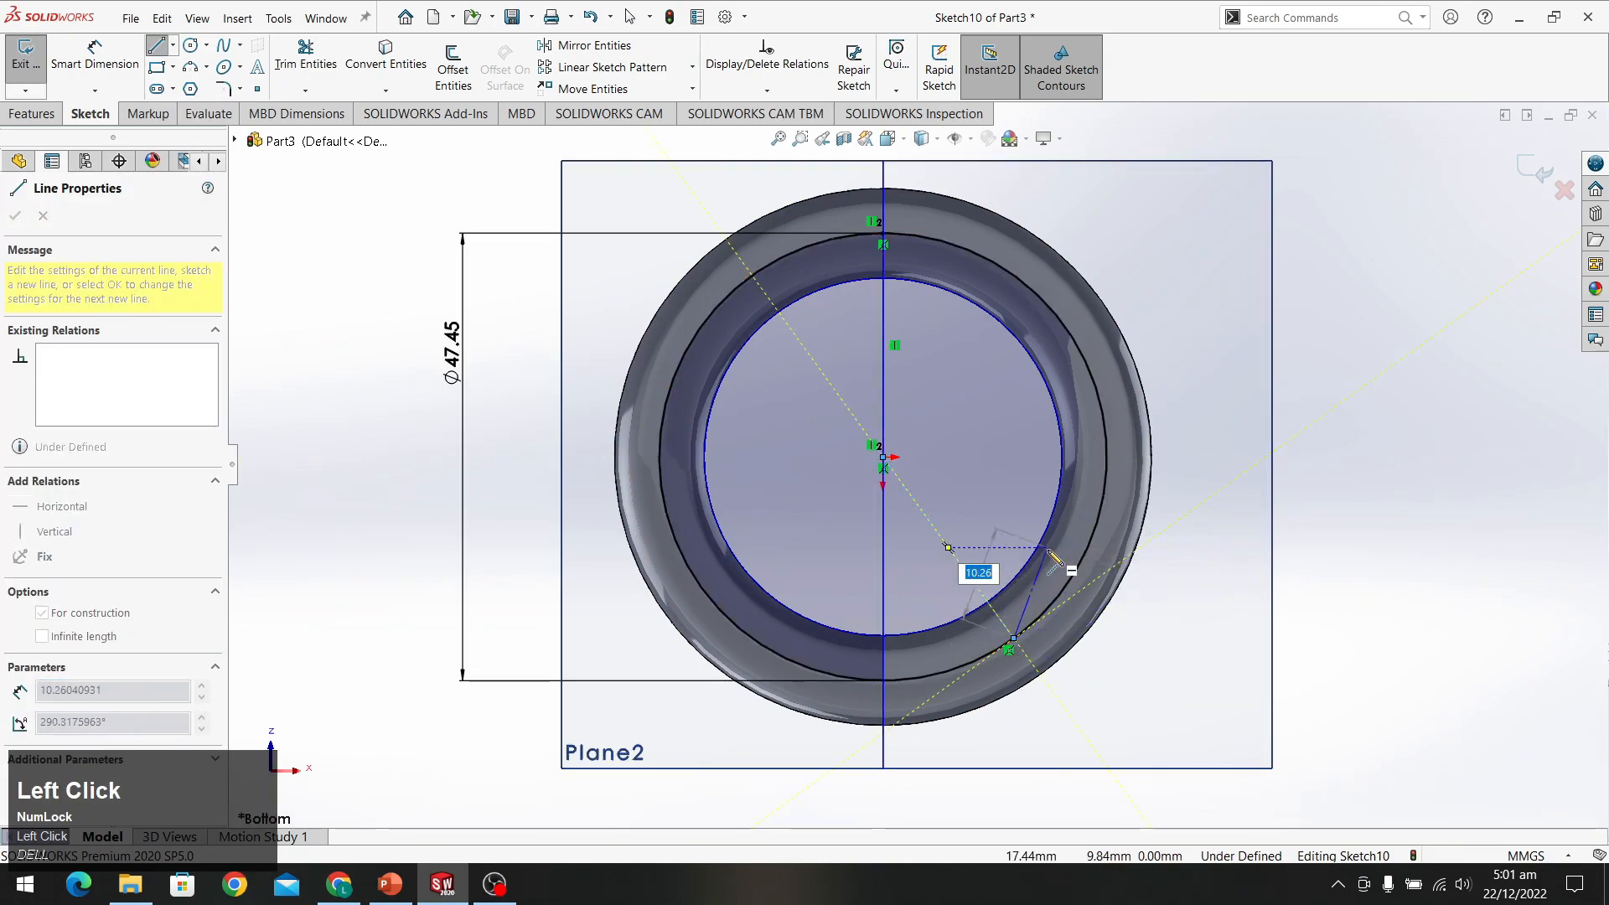
key("Escape")
Check the two centerlines against the coil's end face, and delete both of them
middle_click_drag(1198, 556, 1089, 523)
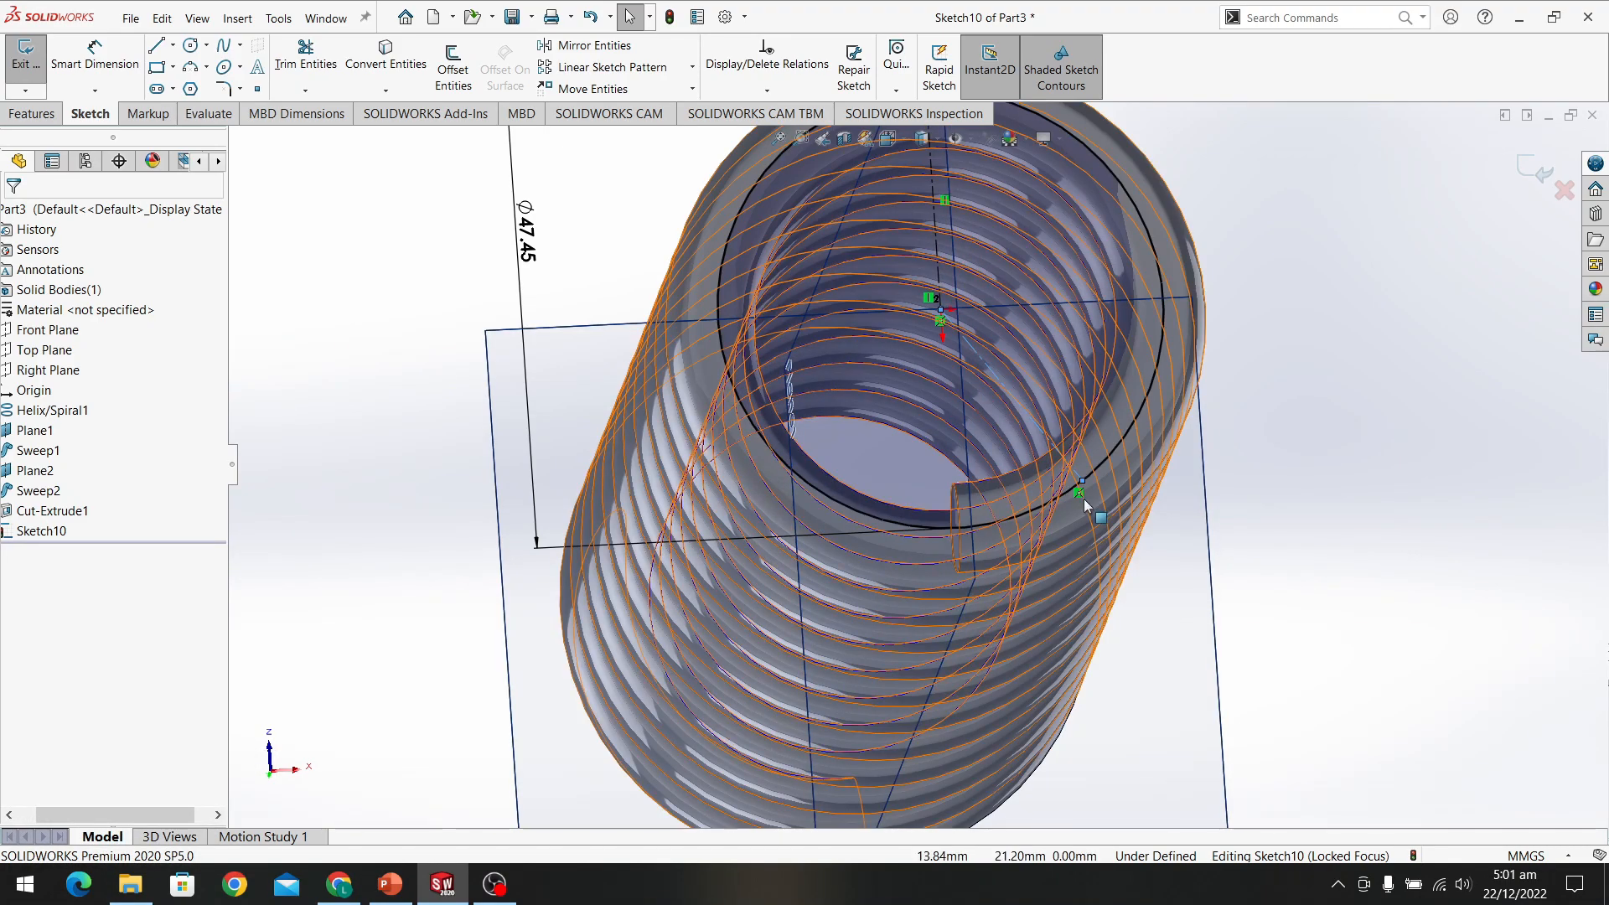
middle_click_drag(771, 253, 868, 651)
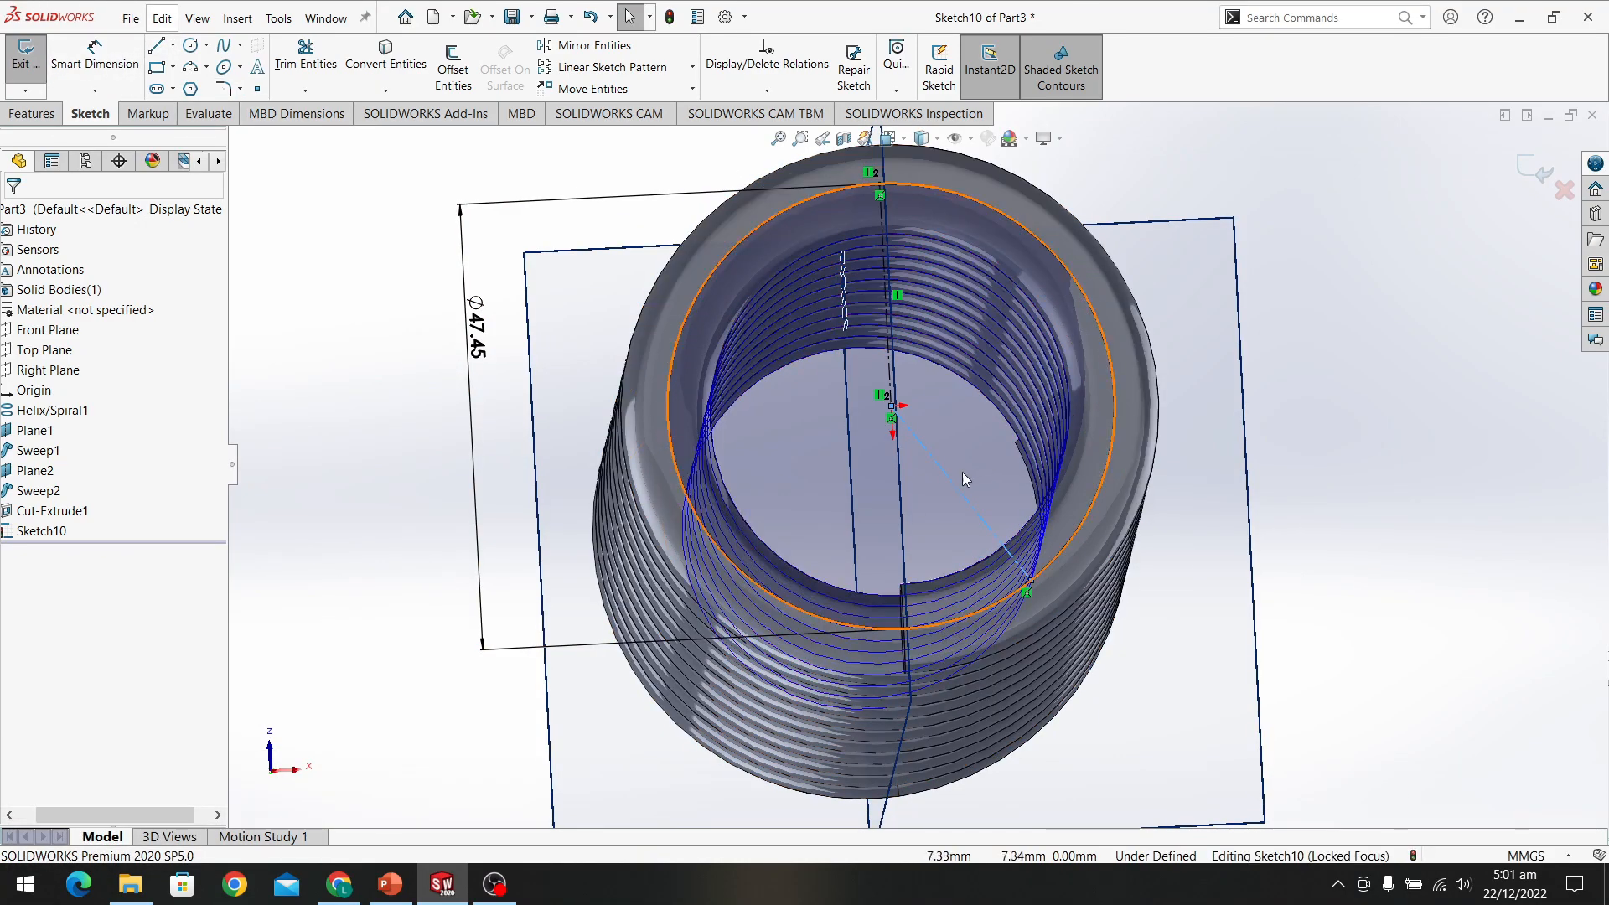
left_click(887, 315)
left_click(885, 313, "shift")
key("Delete")
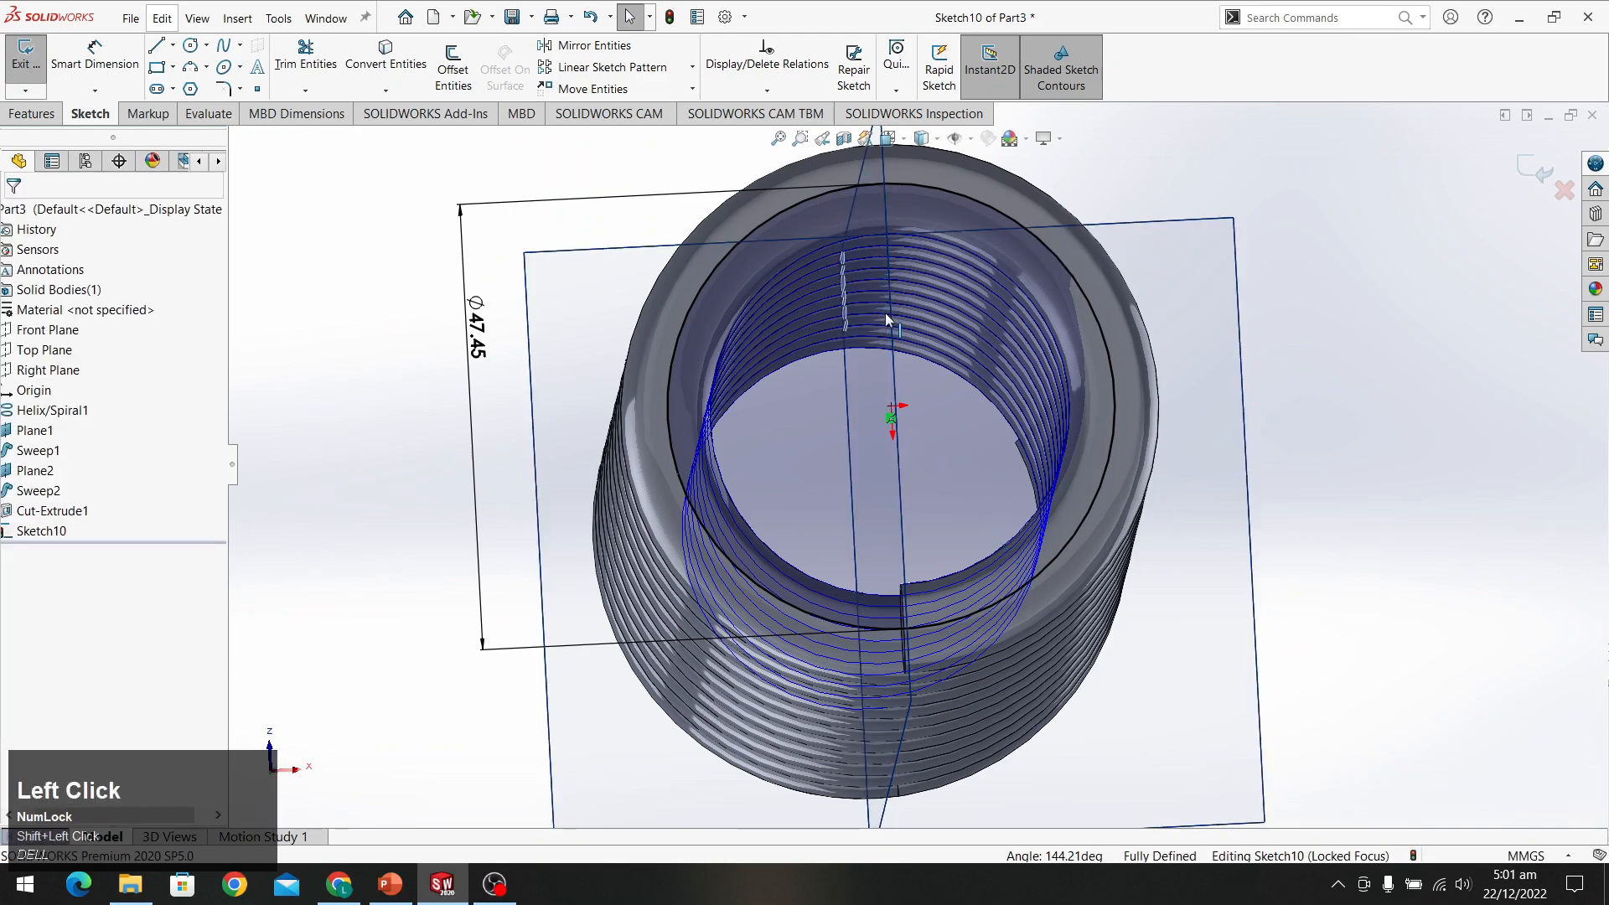
Draw a centerline from the origin to the point on the circle at the coil's end face
left_click(172, 46)
left_click(179, 82)
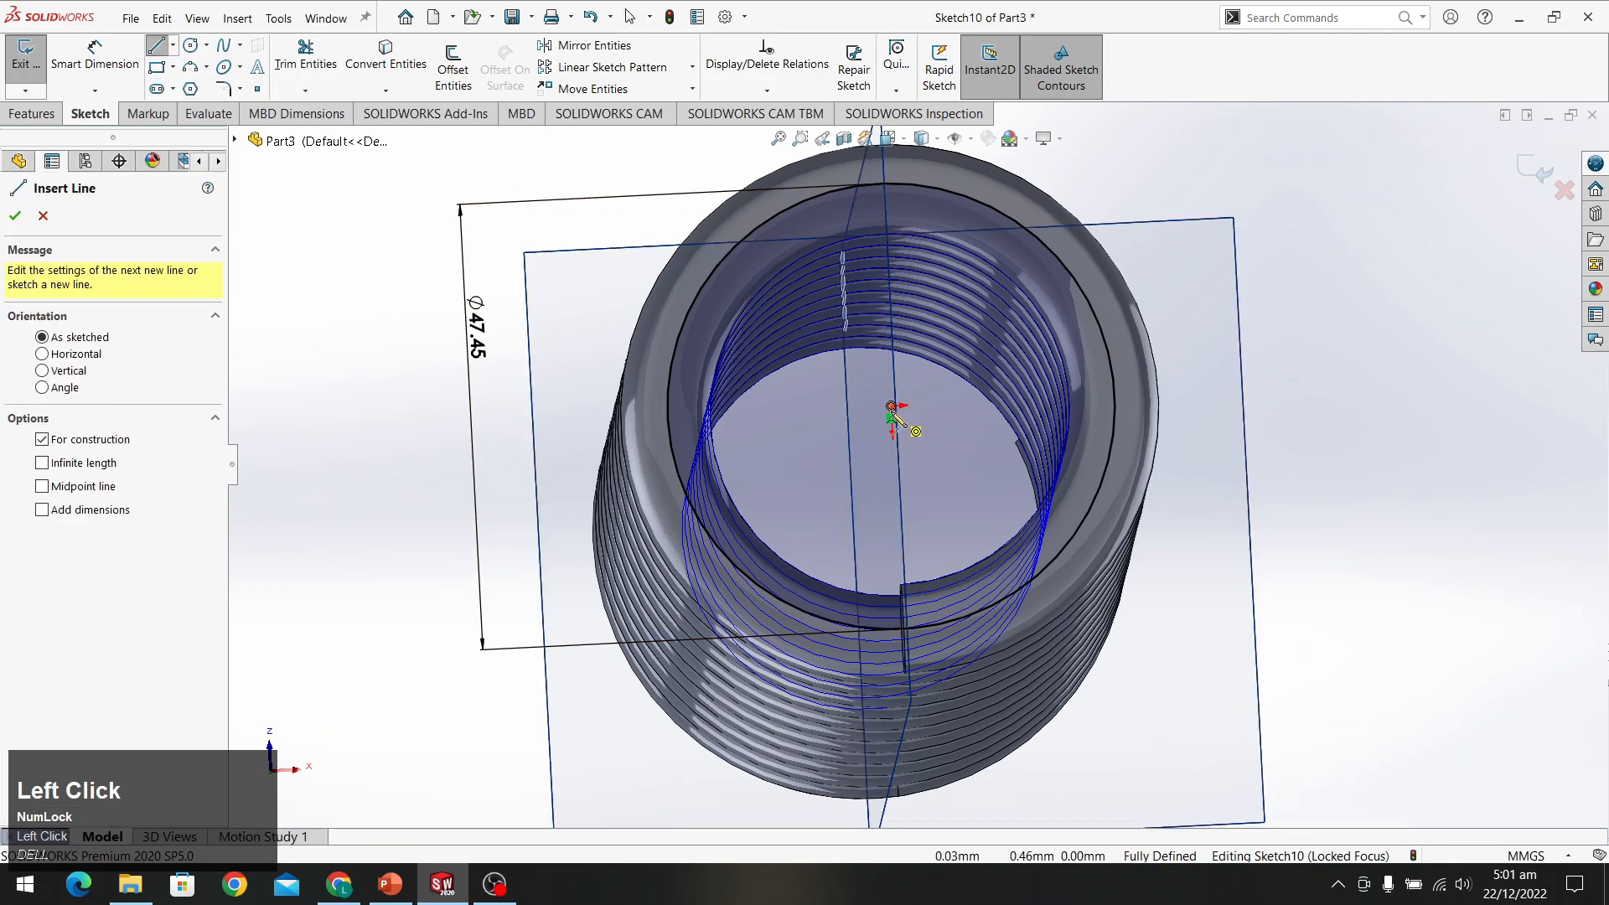
left_click(892, 408)
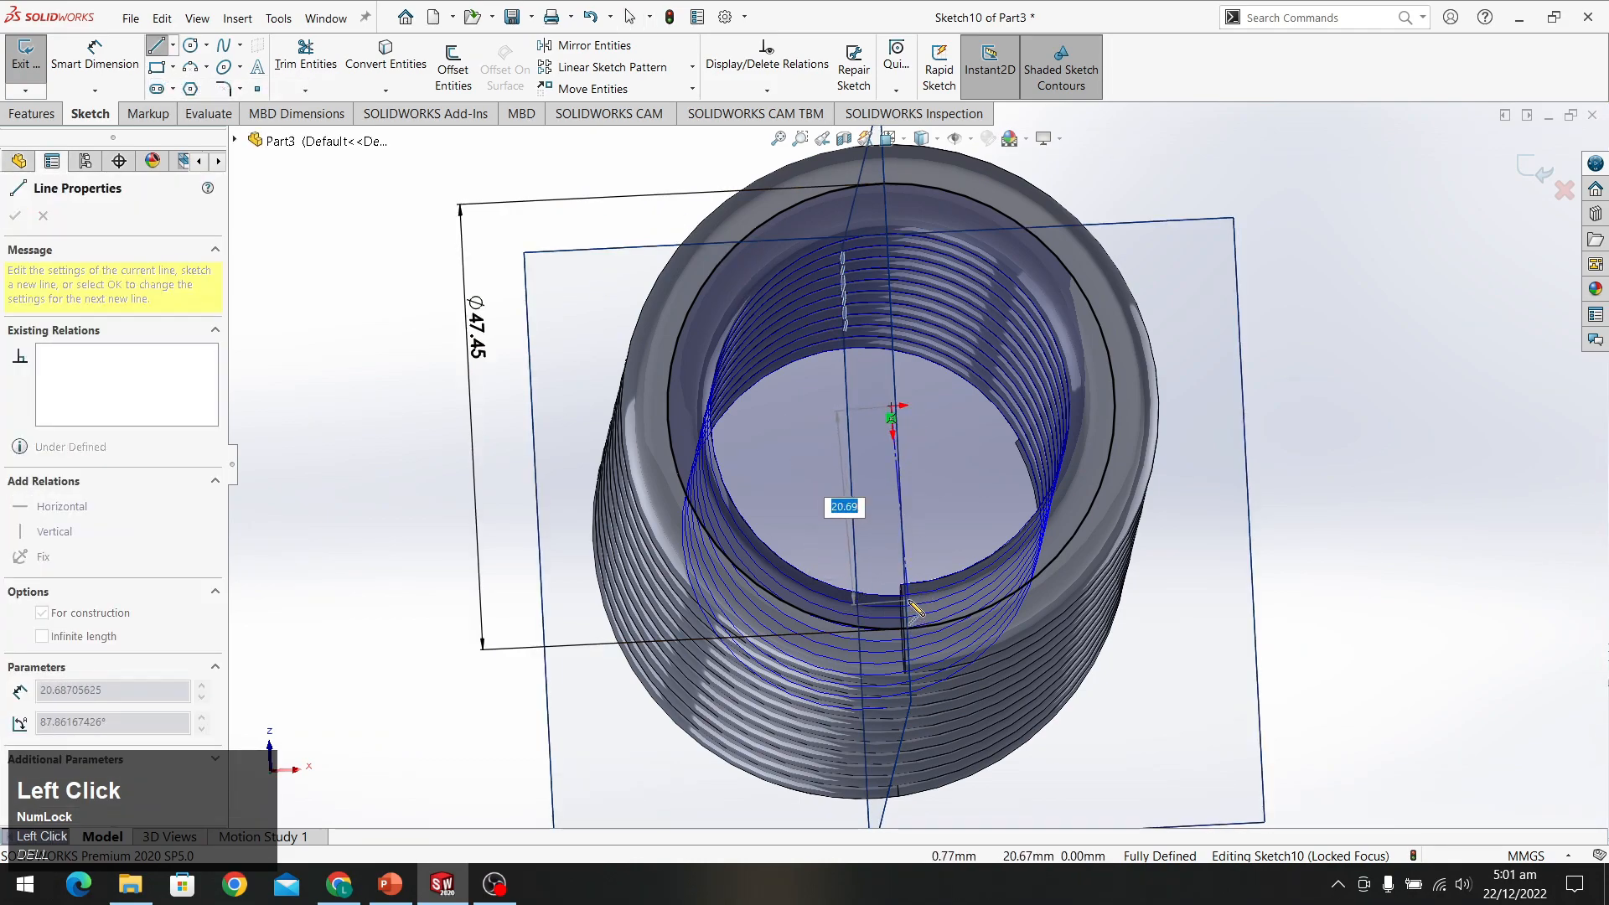
left_click(904, 628)
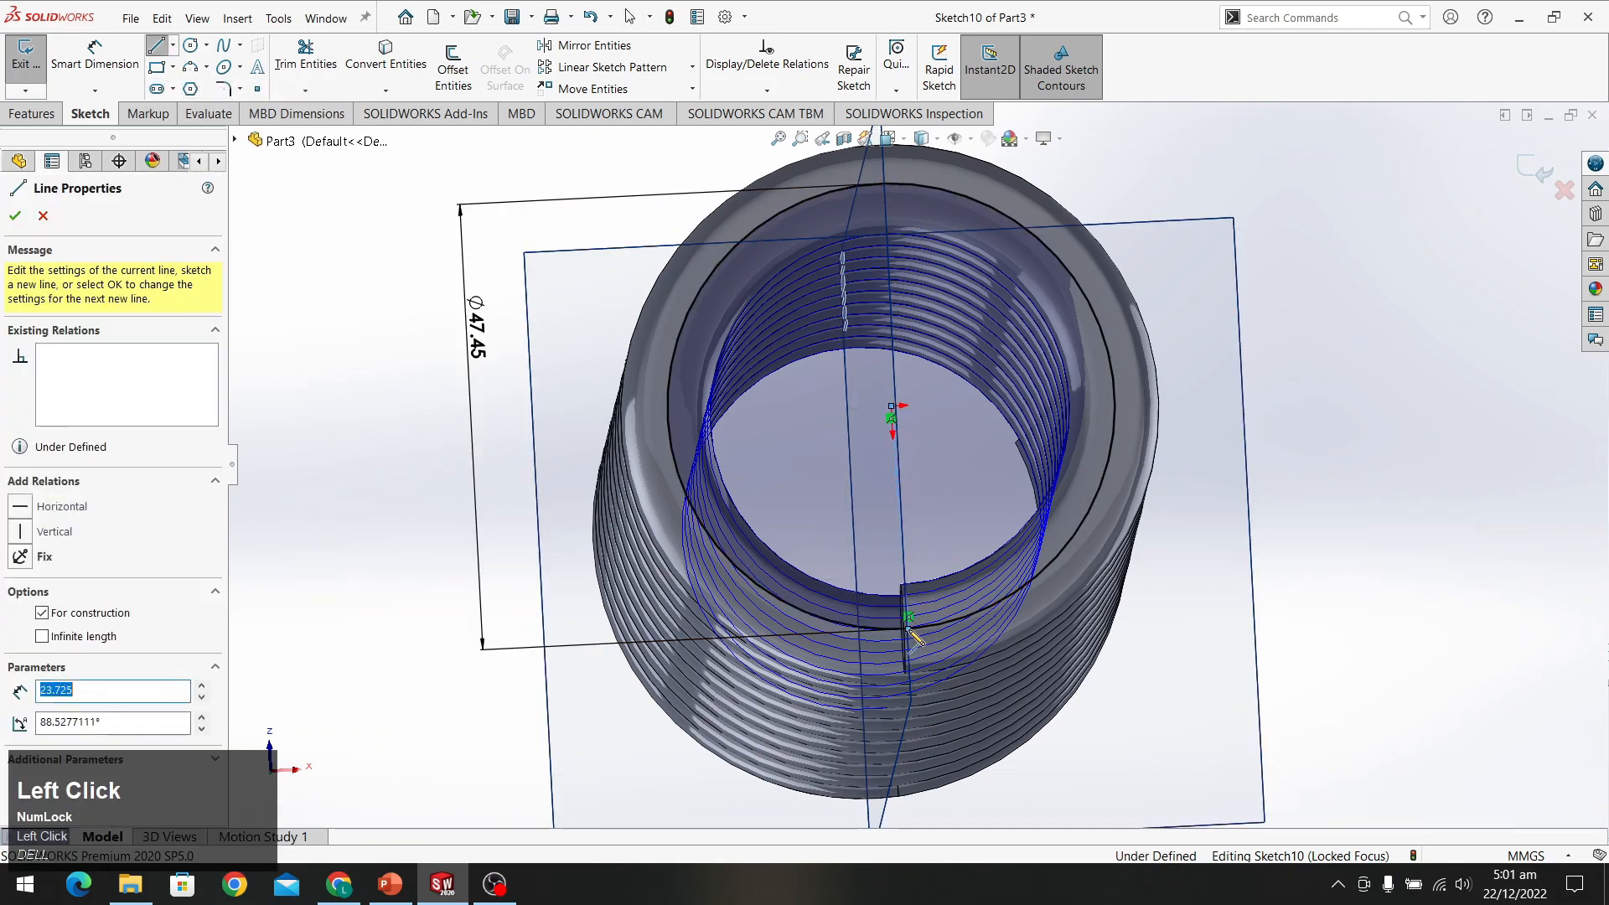
key("Escape")
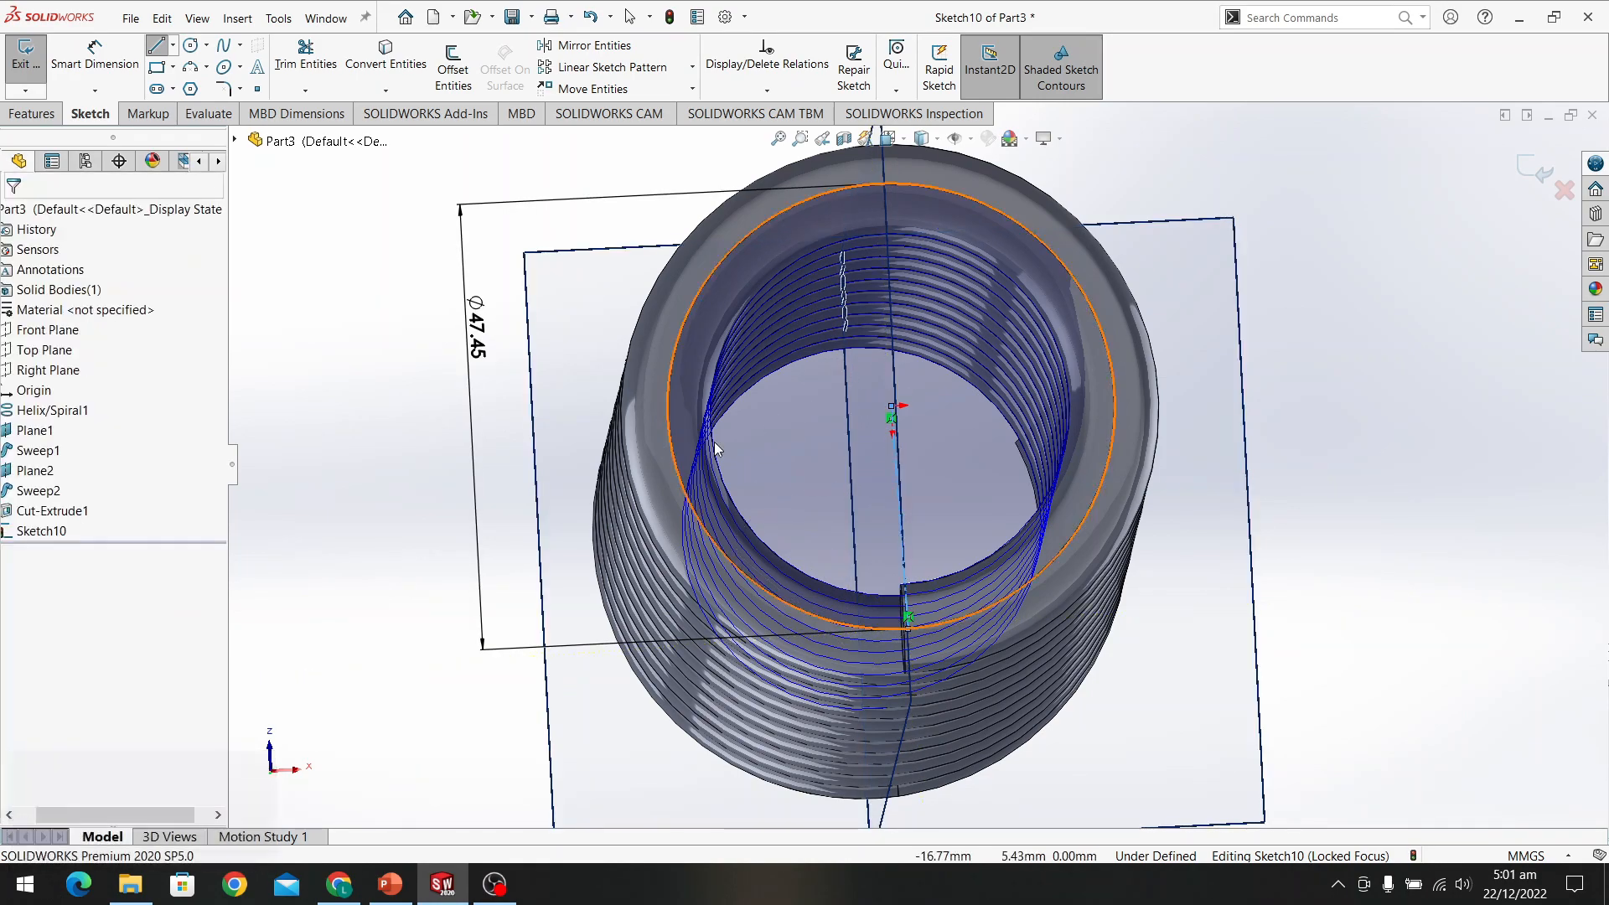
Draw another centerline from the origin to the circle's left side, roughly perpendicular to the first centerline
left_click(173, 46)
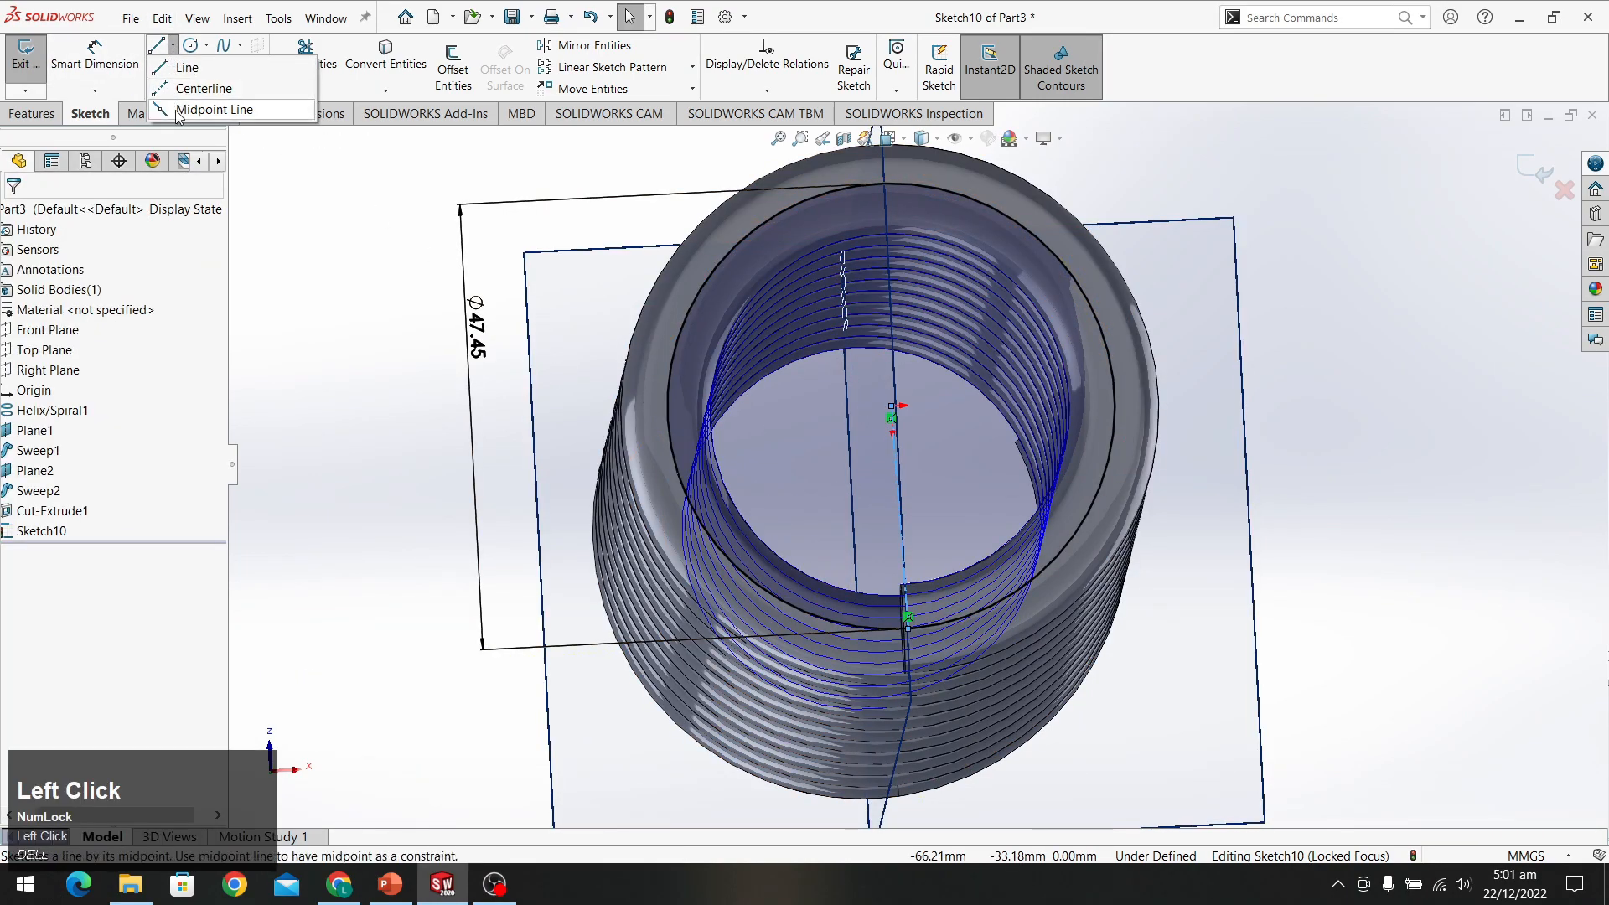
left_click(197, 83)
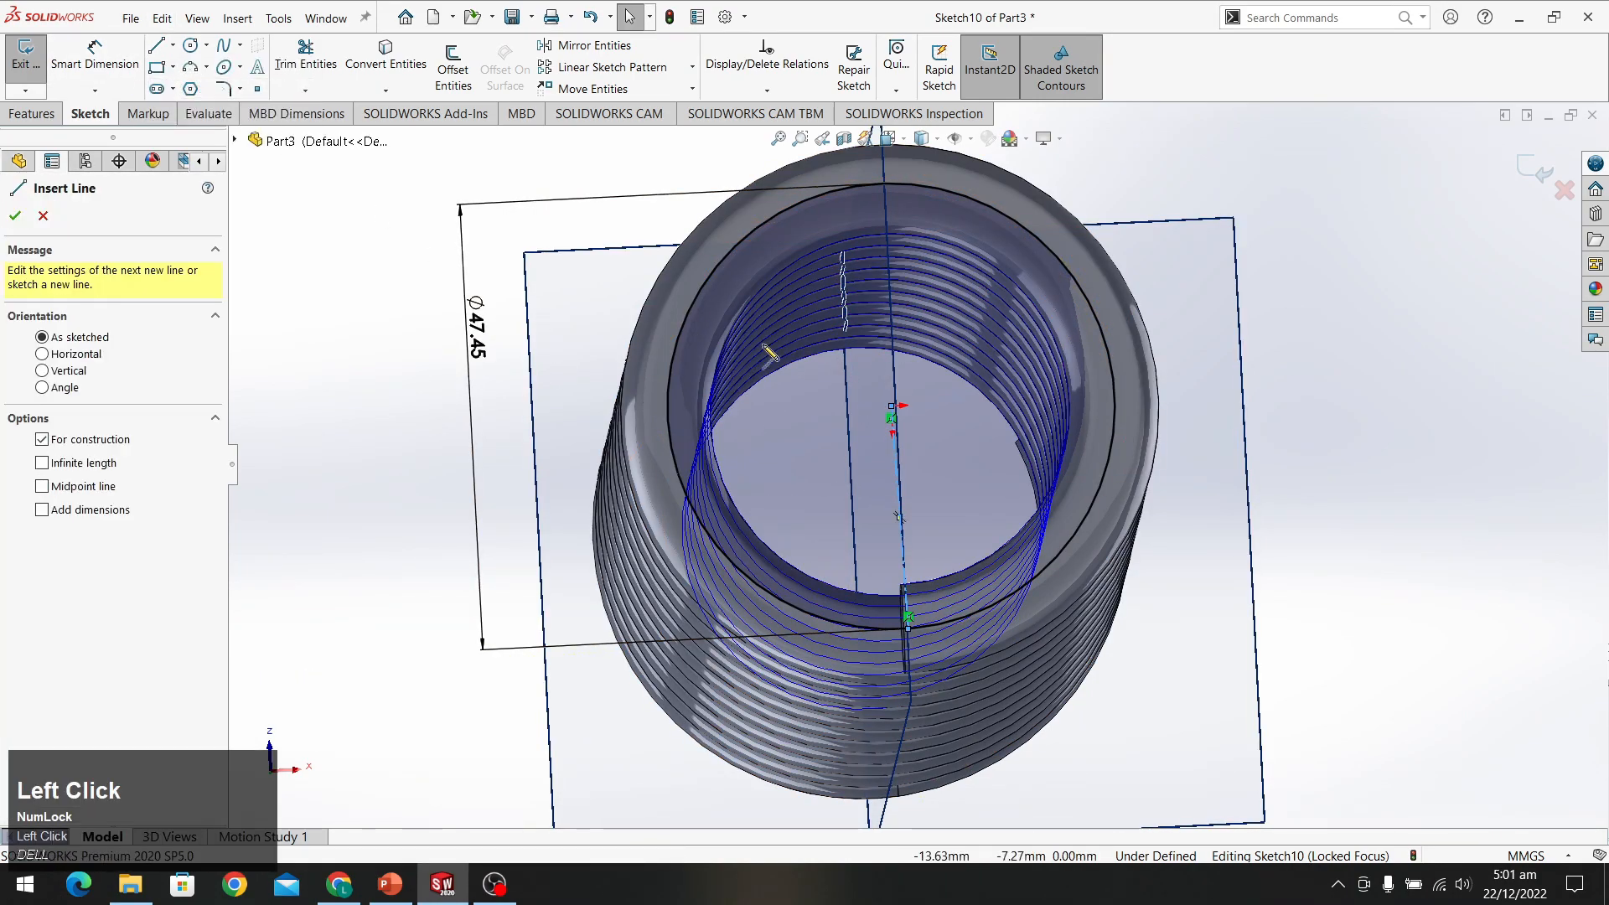
left_click(892, 407)
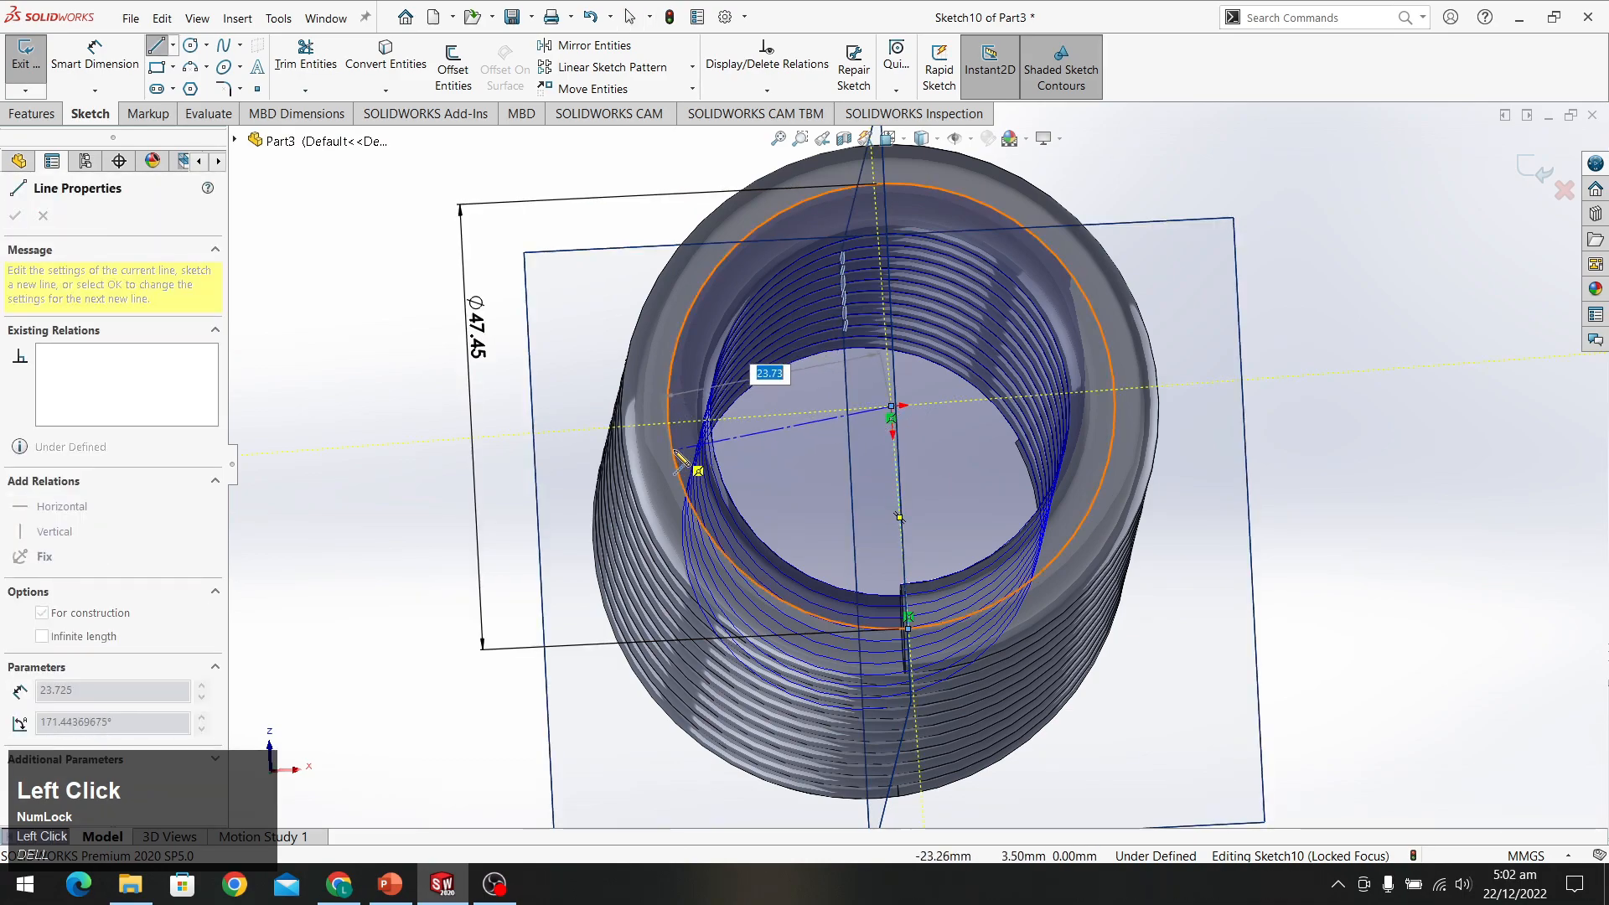
left_click(670, 401)
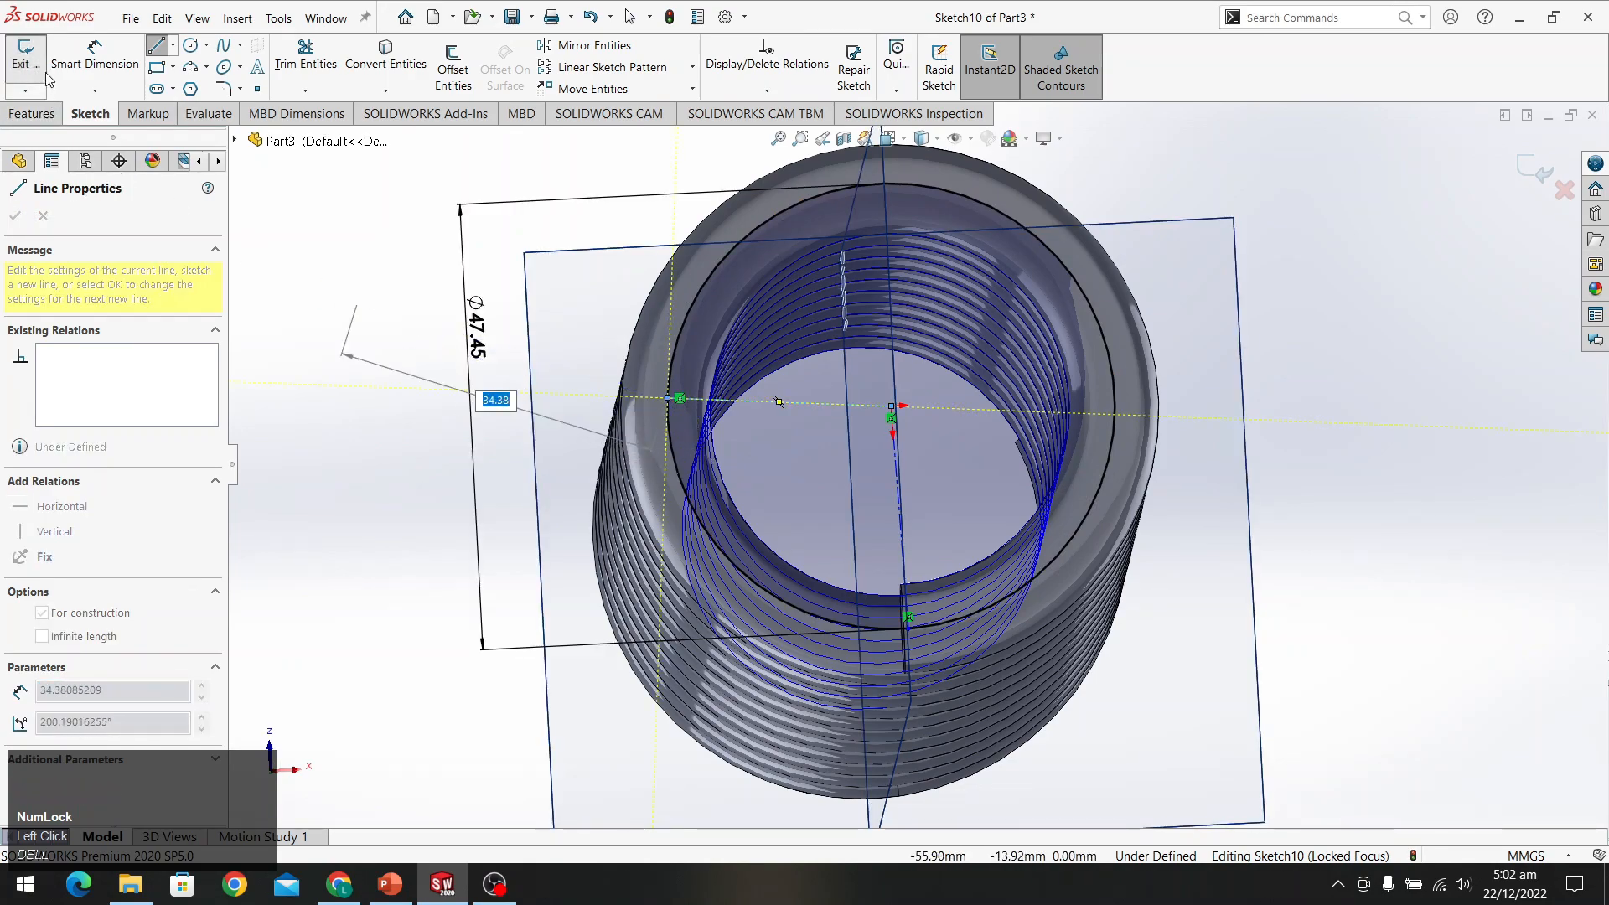
Dimension the angle between the two centerlines and set it to 180-45-18, which gives 117°
left_click(92, 57)
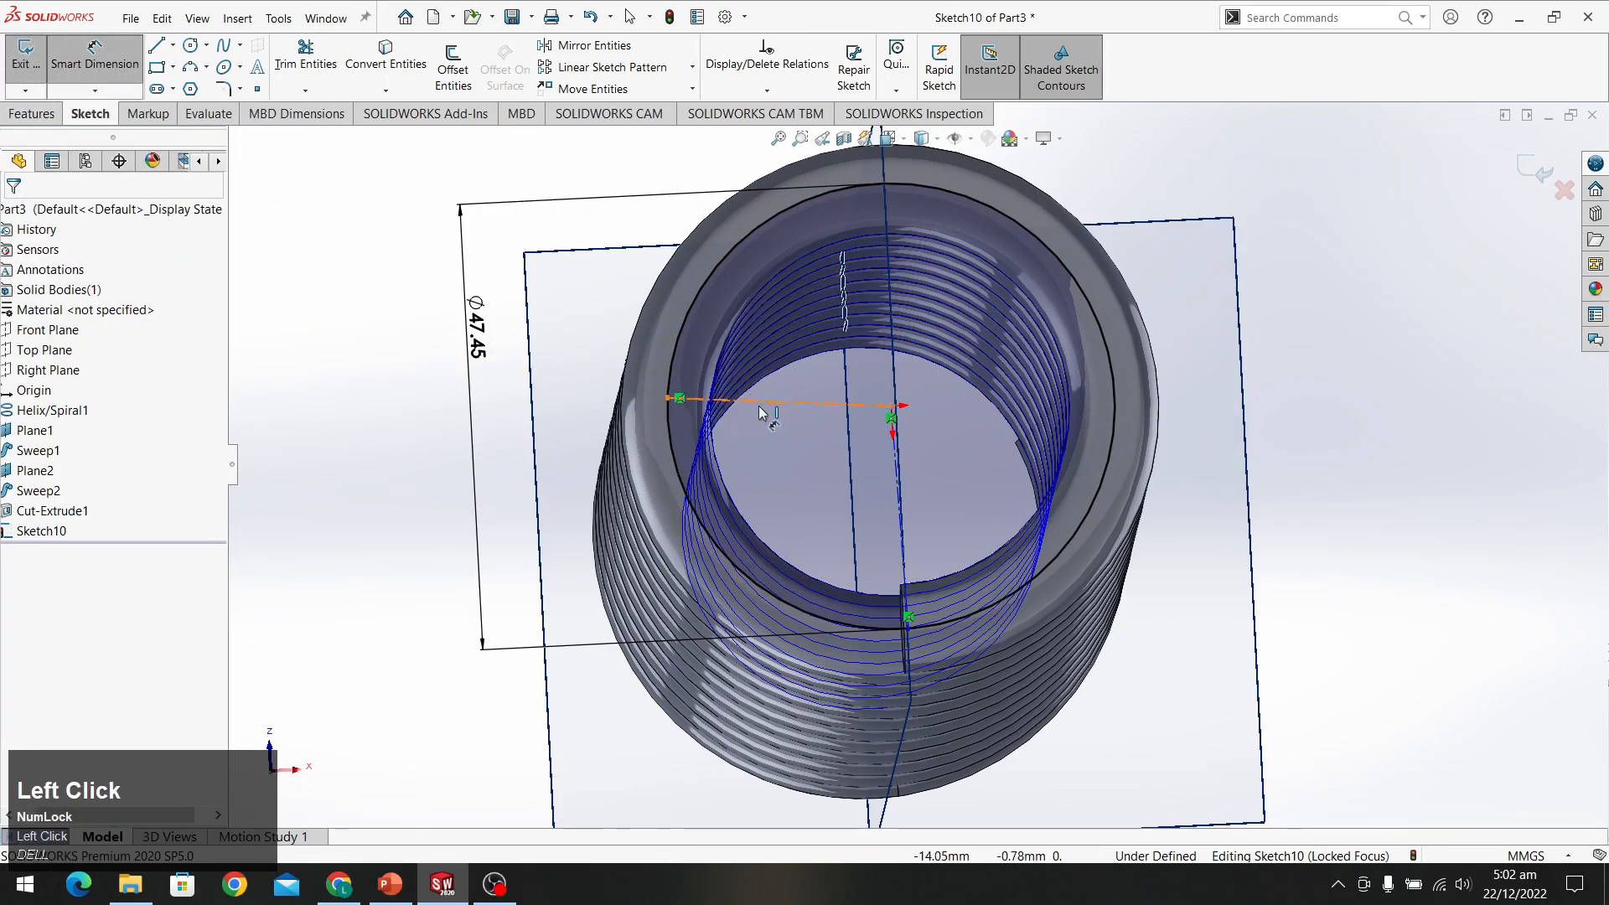
left_click(762, 405)
left_click(895, 484)
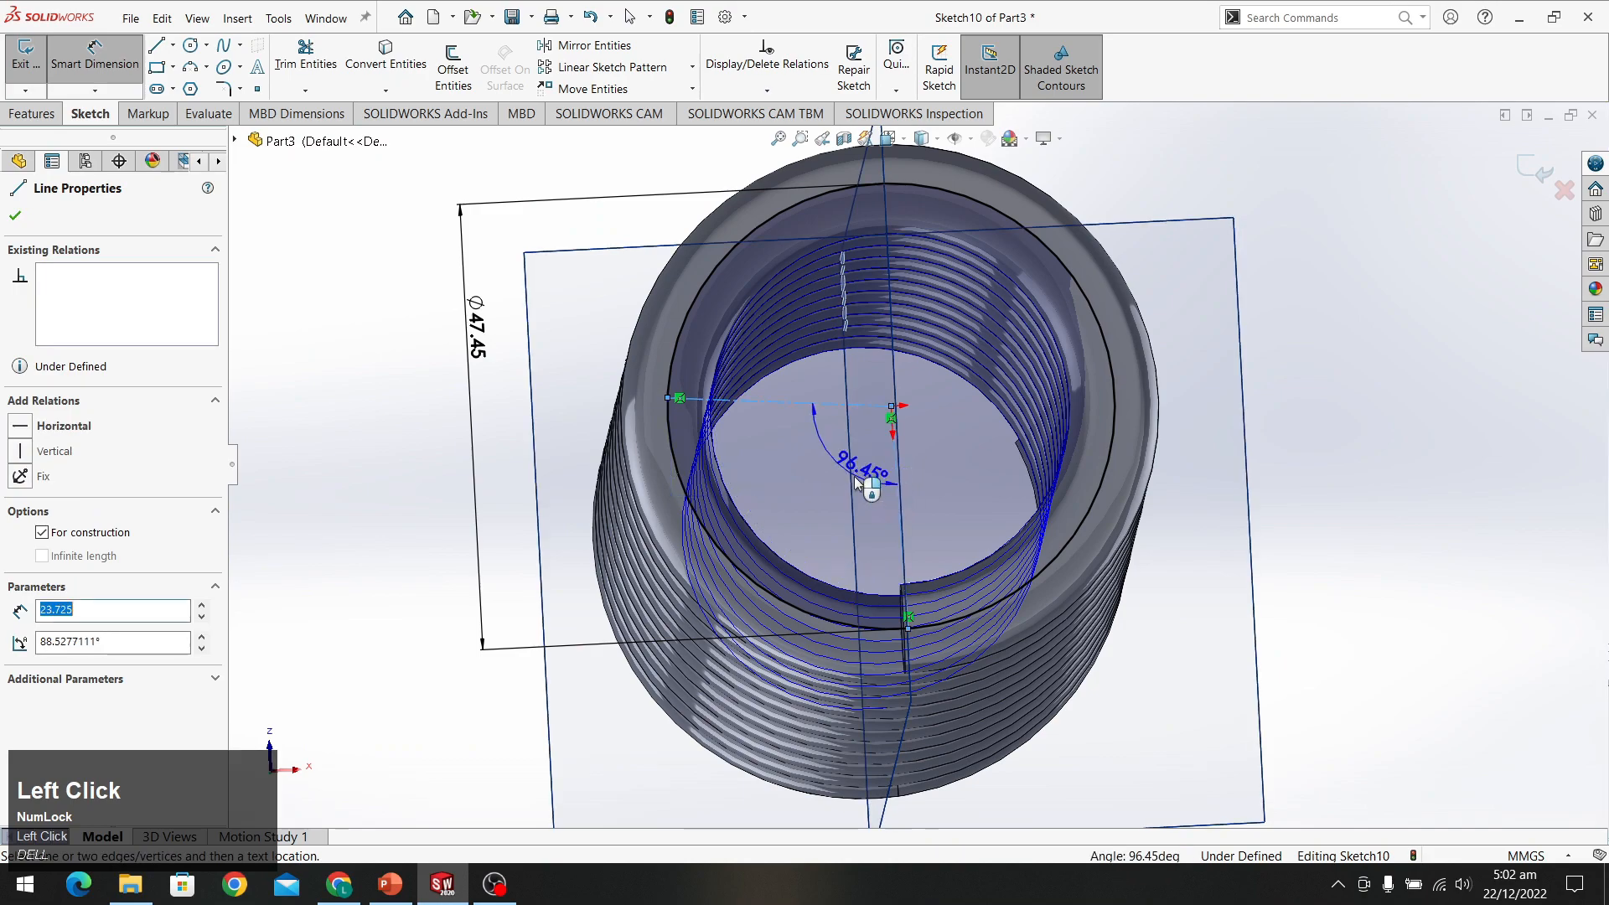
left_click(816, 469)
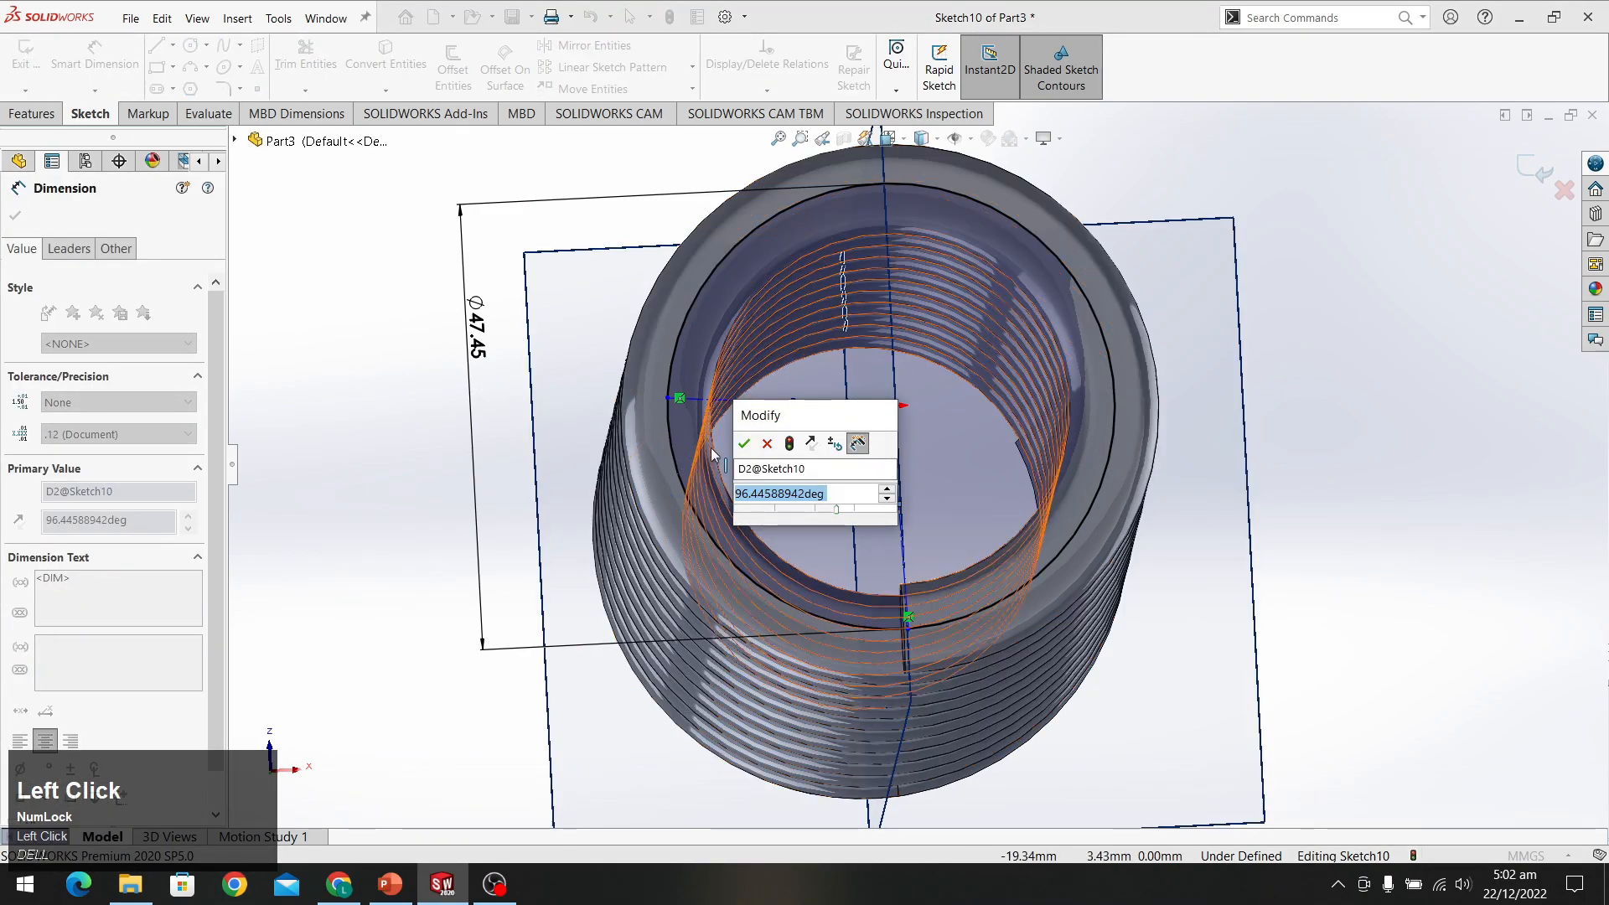
type("180")
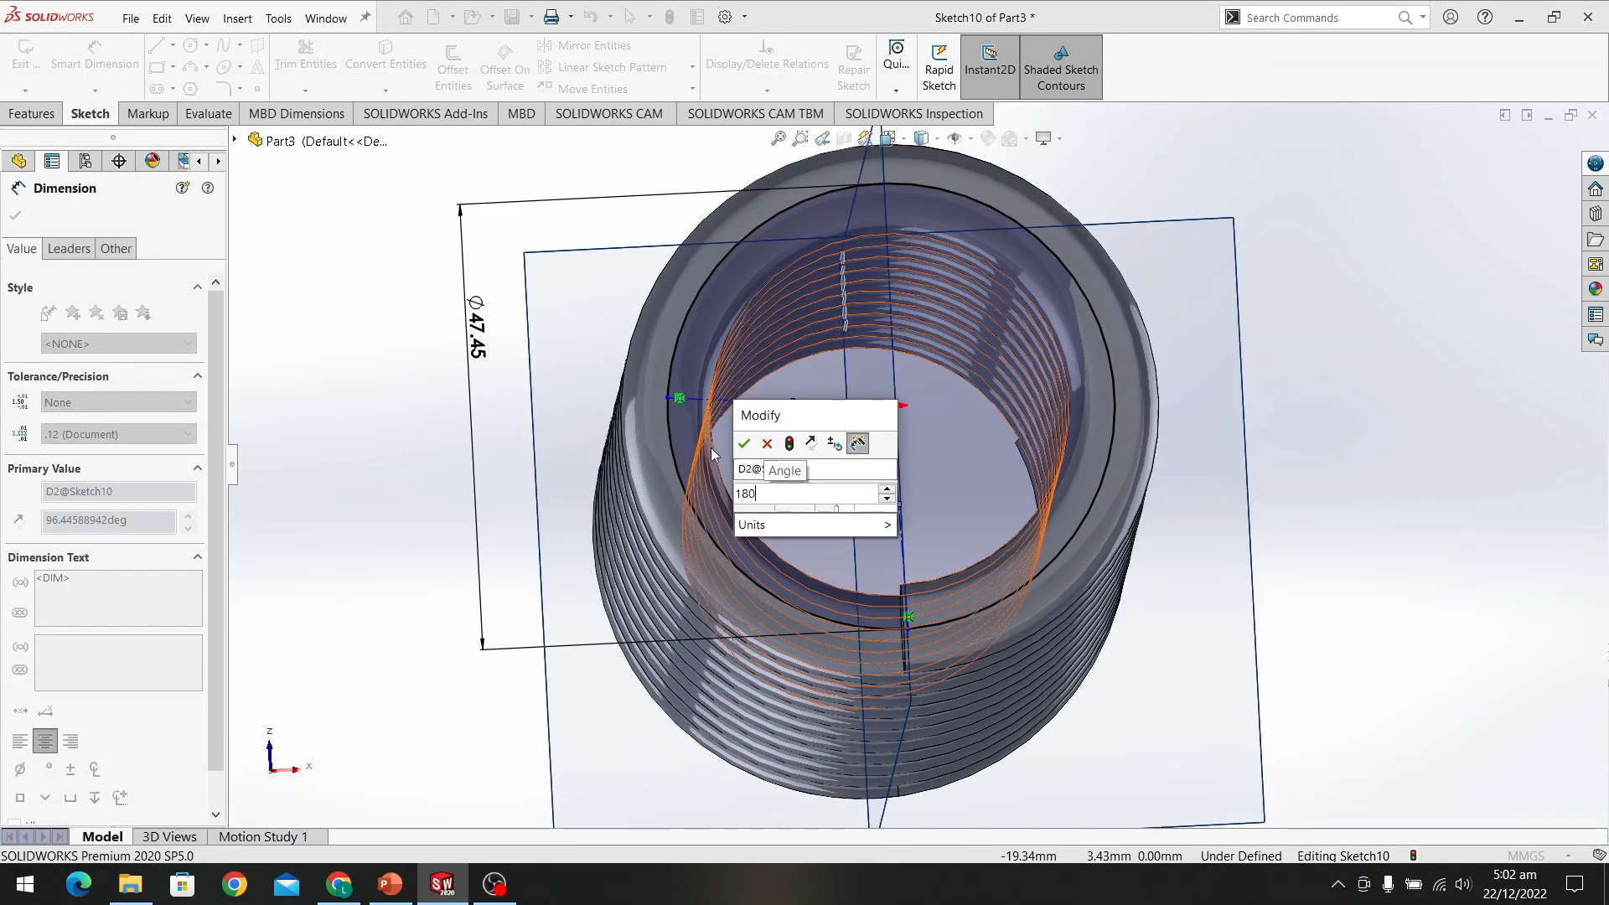
type("-45-18")
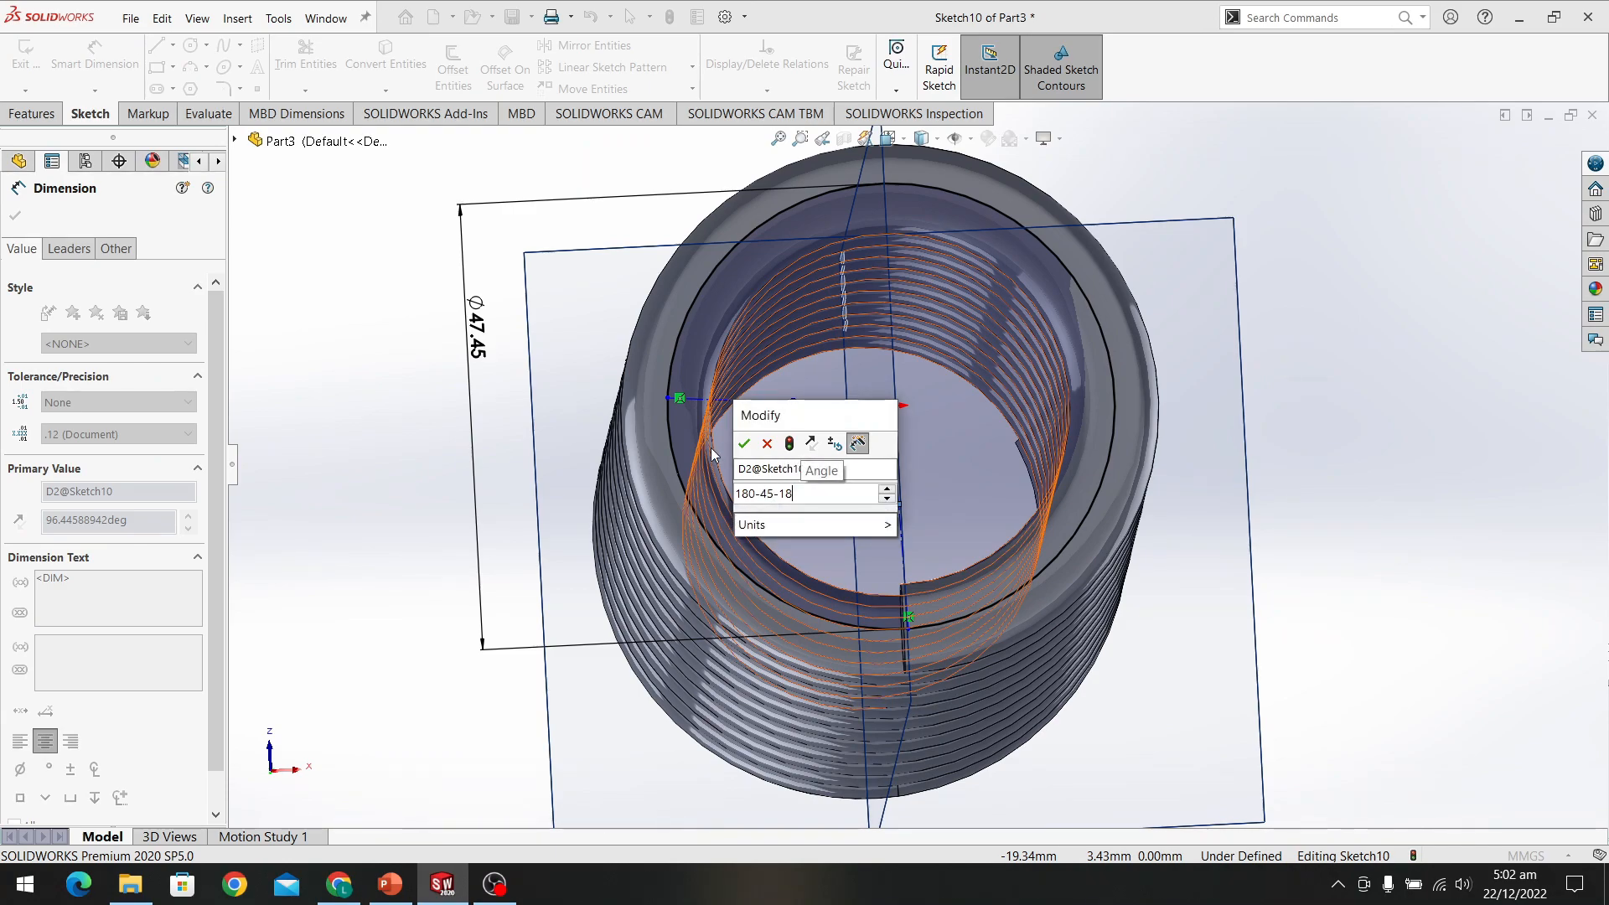
key("Return")
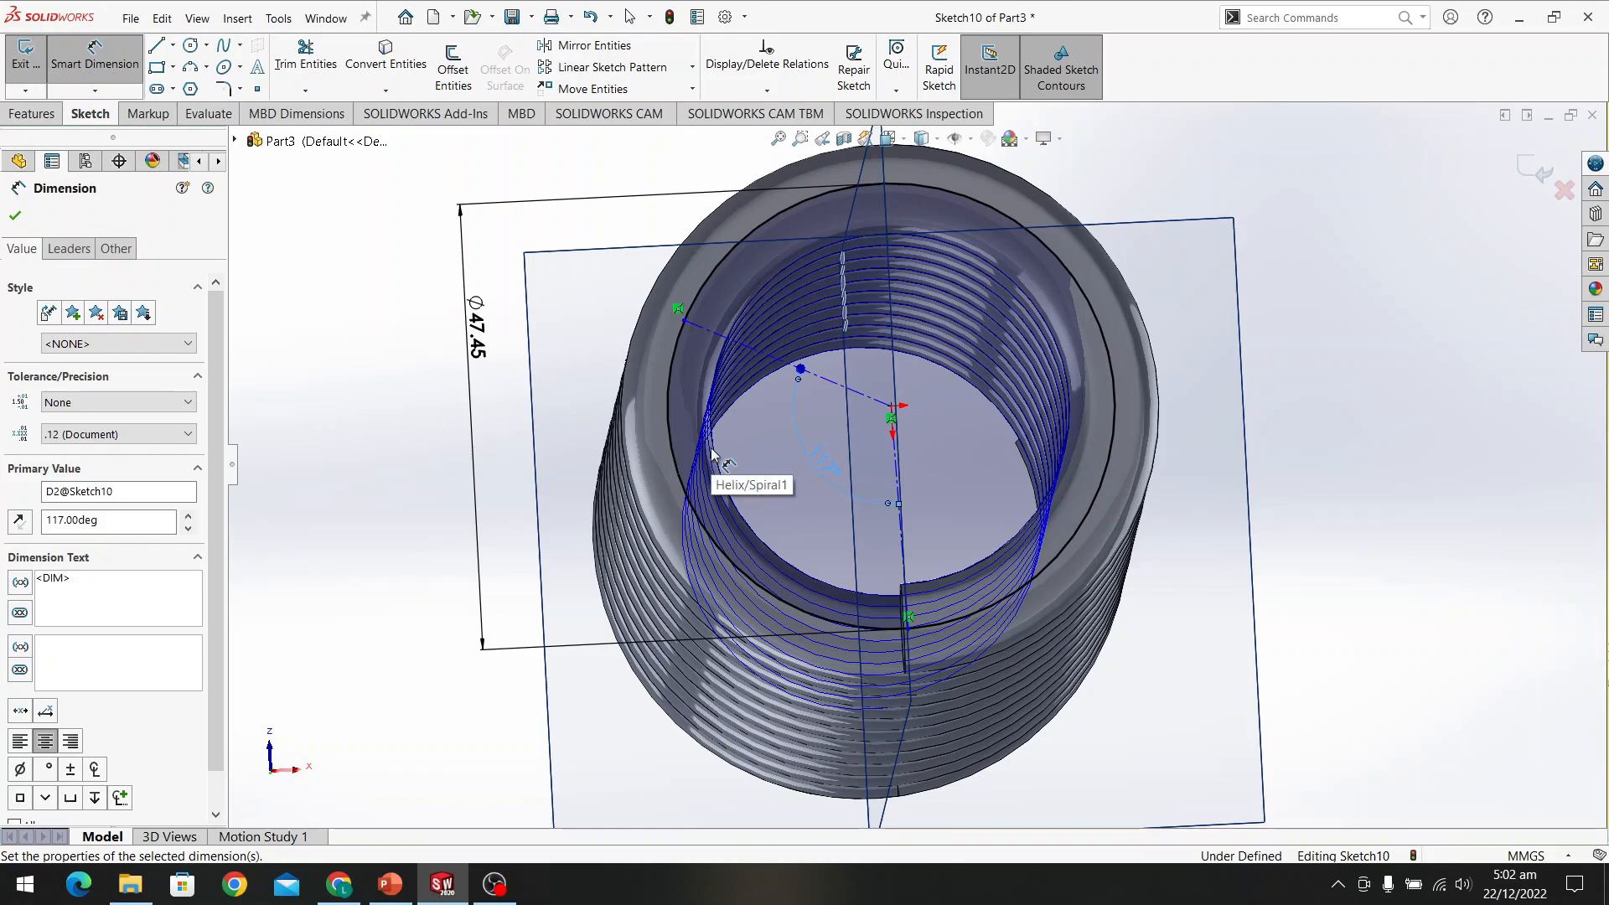
left_click(15, 217)
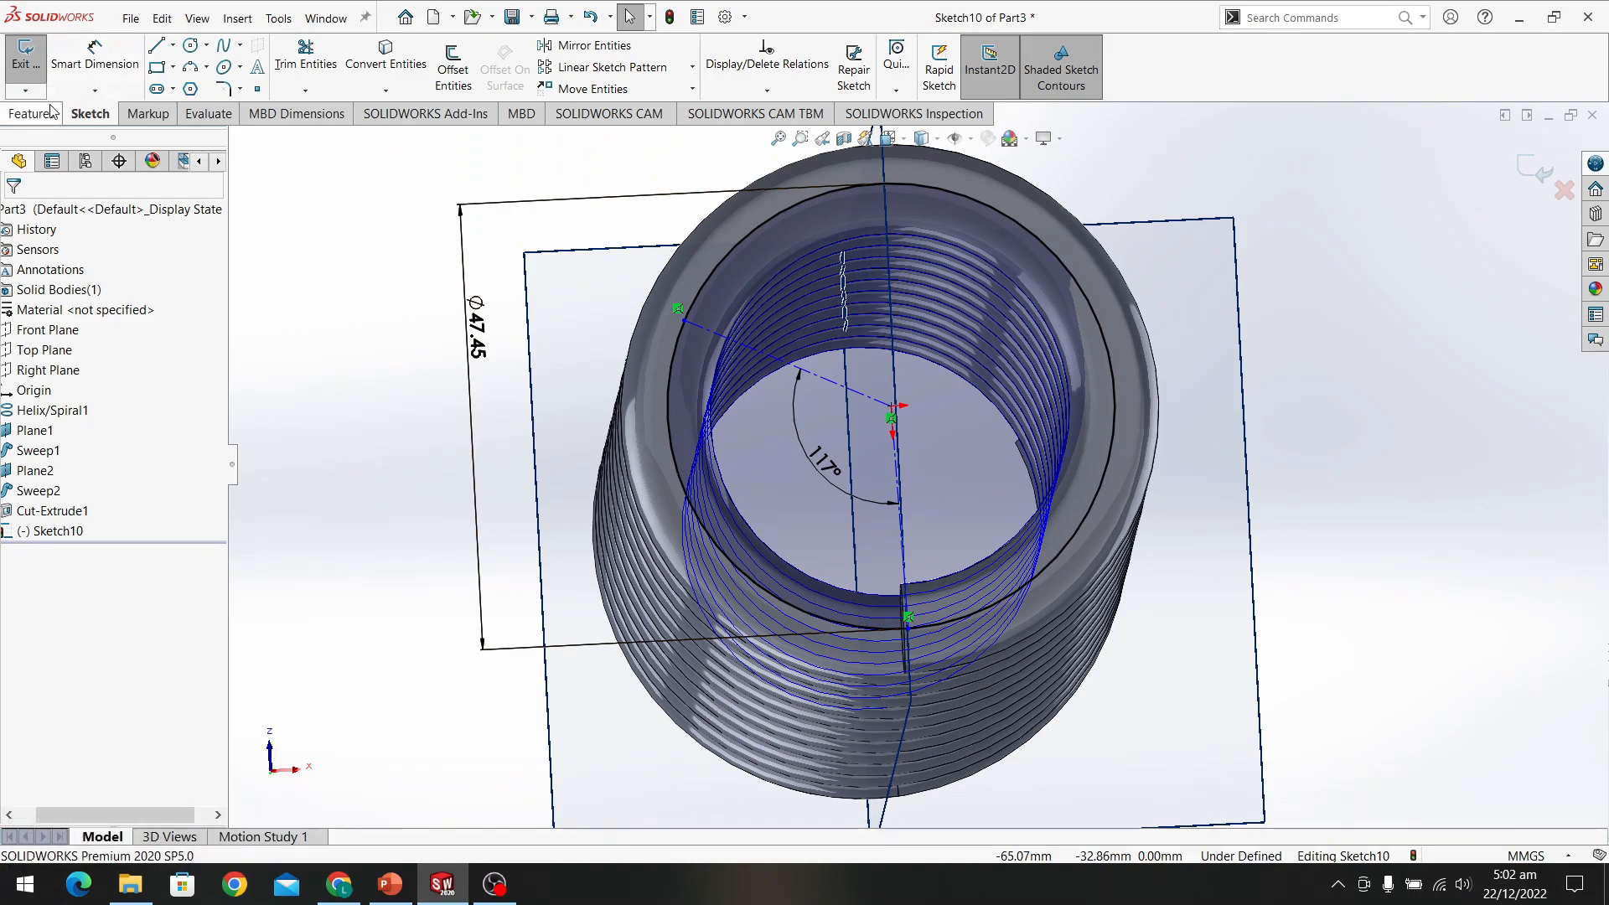
Trim the 47.45 mm circle down to the arc between the two centerlines' endpoints, and exit the sketch
left_click(334, 72)
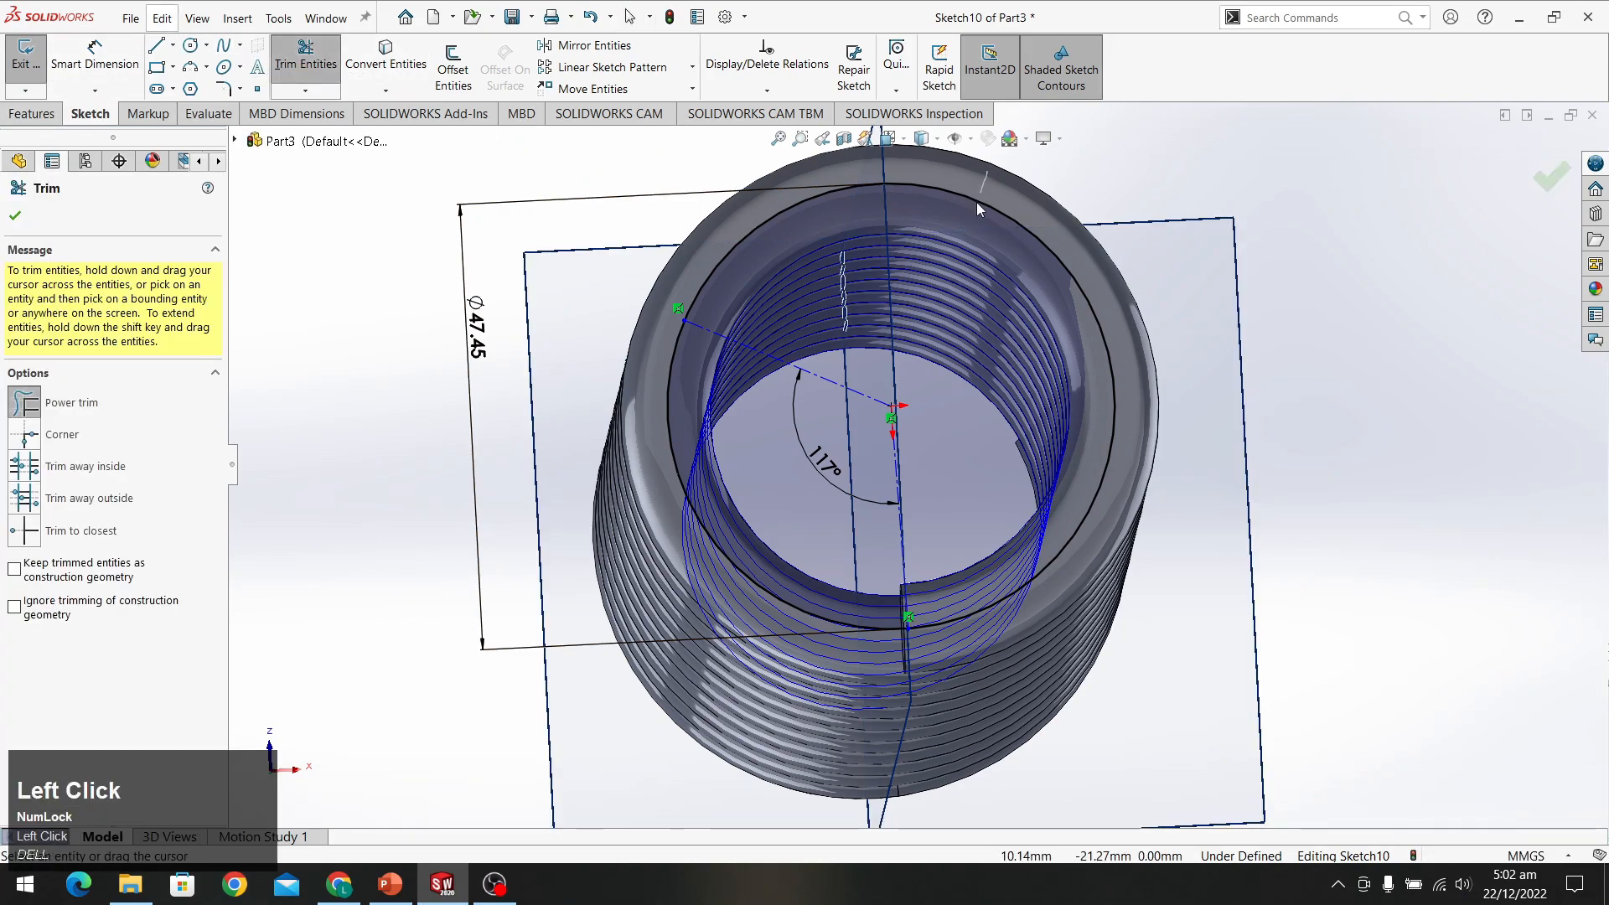
left_click_drag(977, 202, 870, 248)
left_click(26, 67)
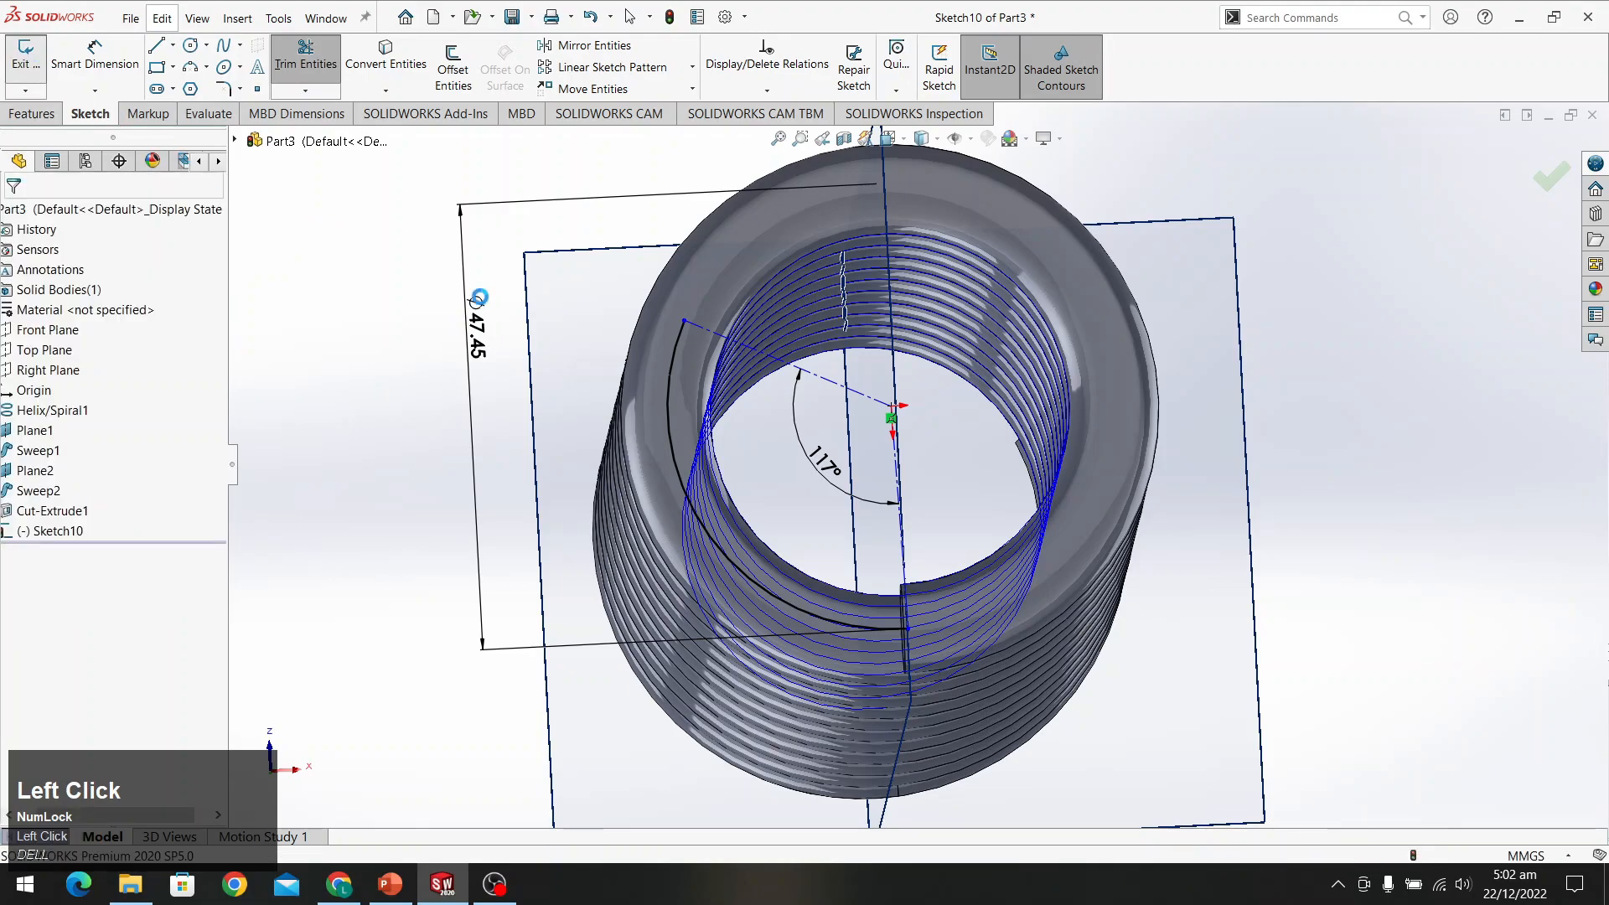
middle_click_drag(991, 546, 1188, 232)
scroll(1322, 352, "up", 1)
middle_click_drag(1321, 352, 1089, 243)
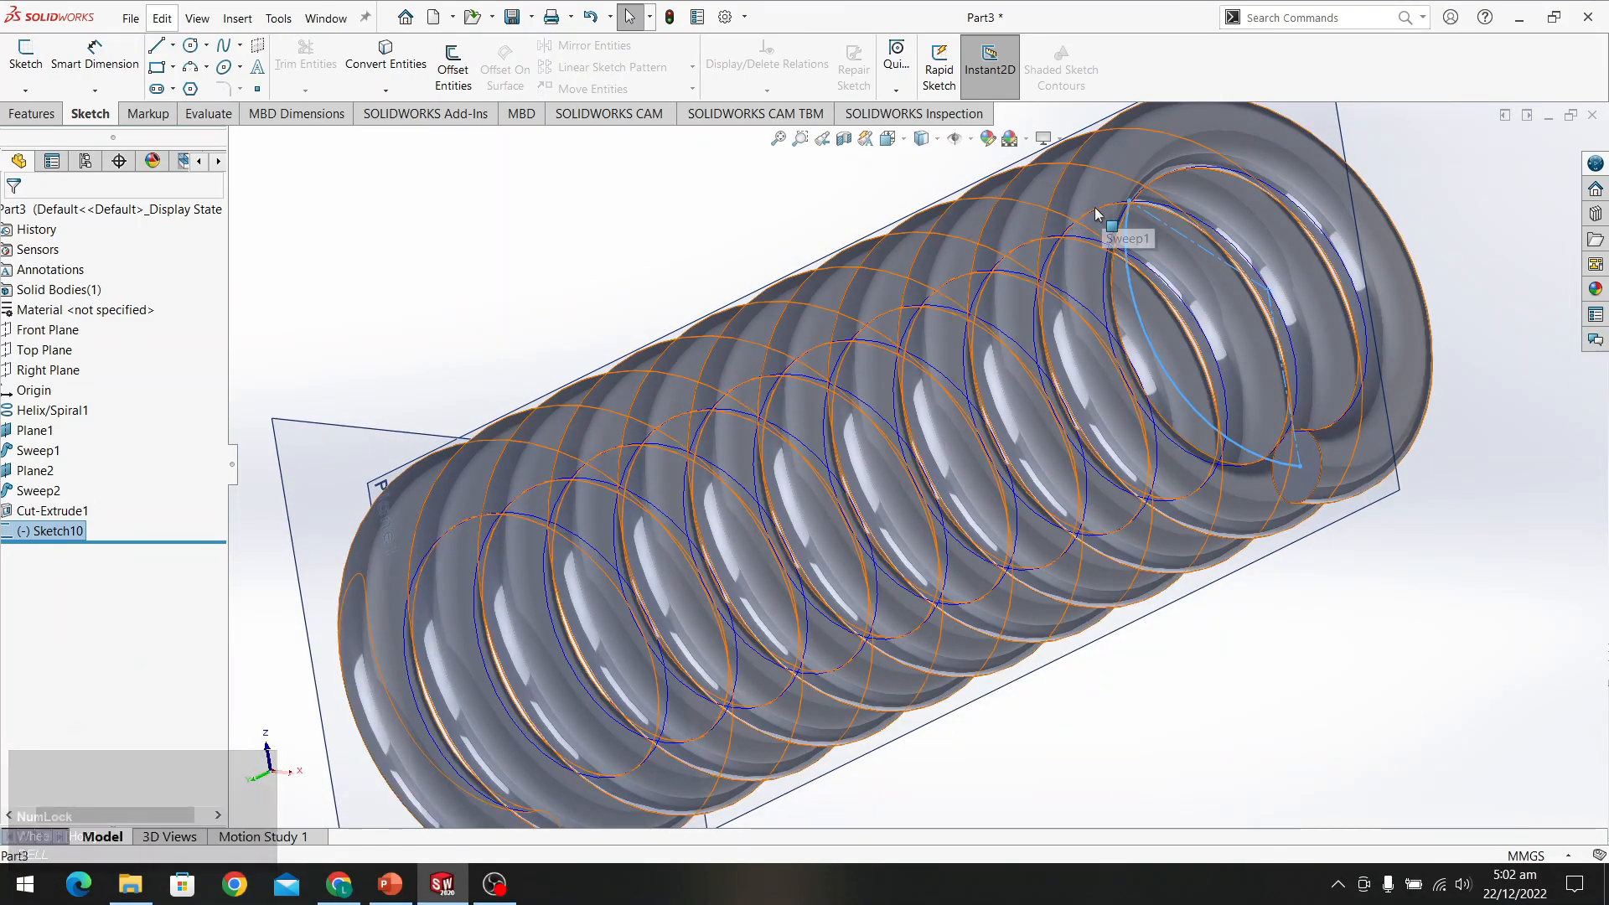
middle_click_drag(1090, 226, 1217, 199)
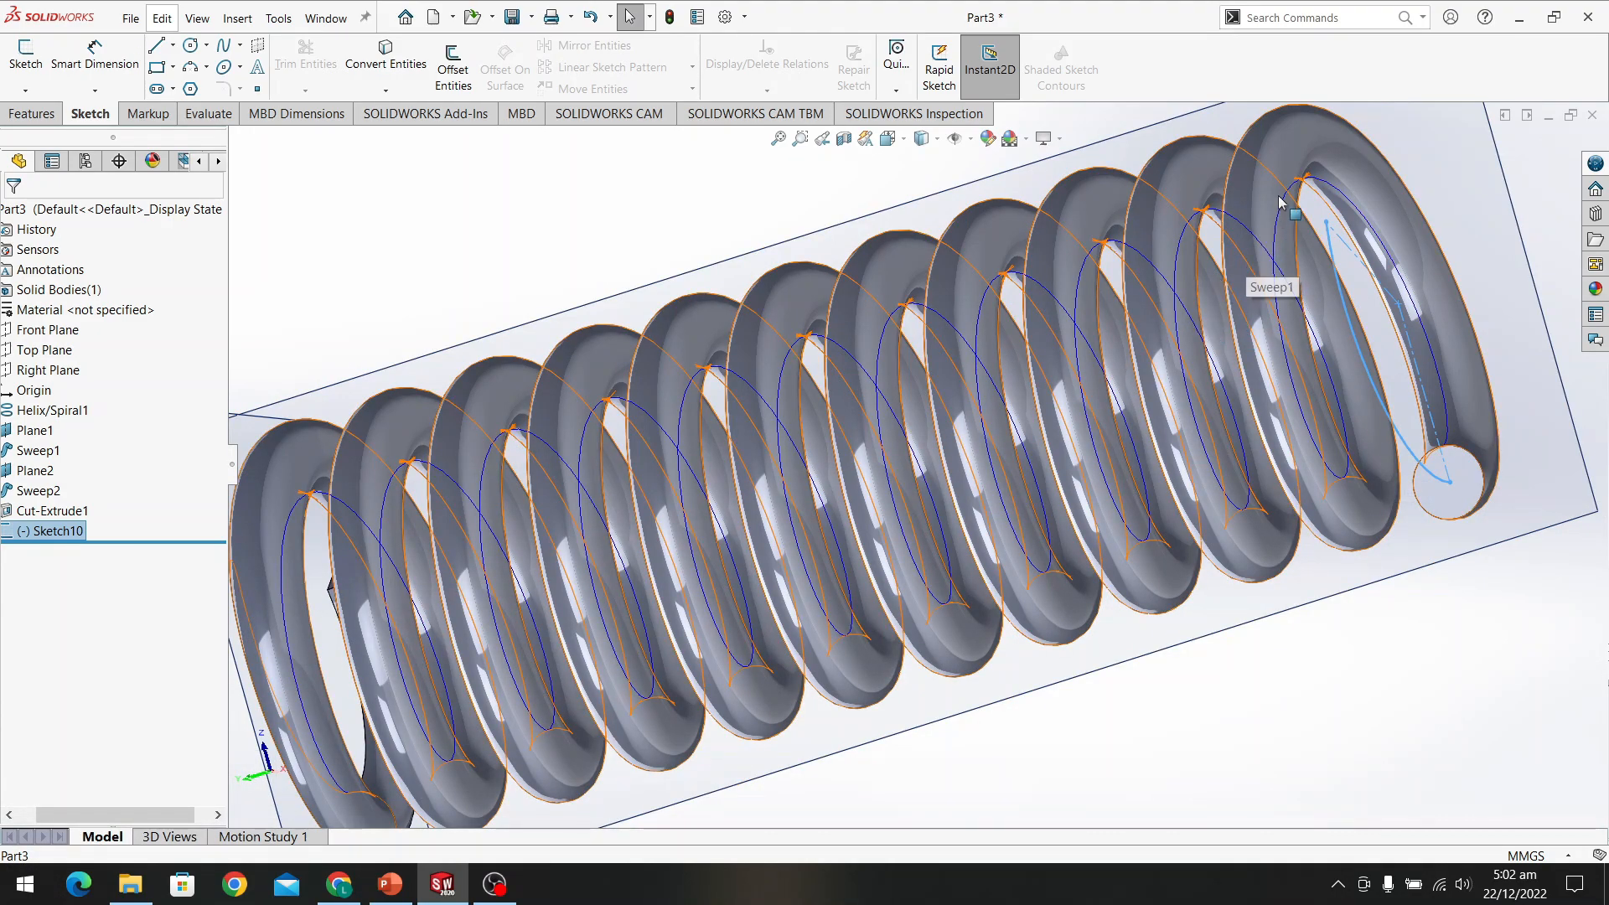
left_click(15, 111)
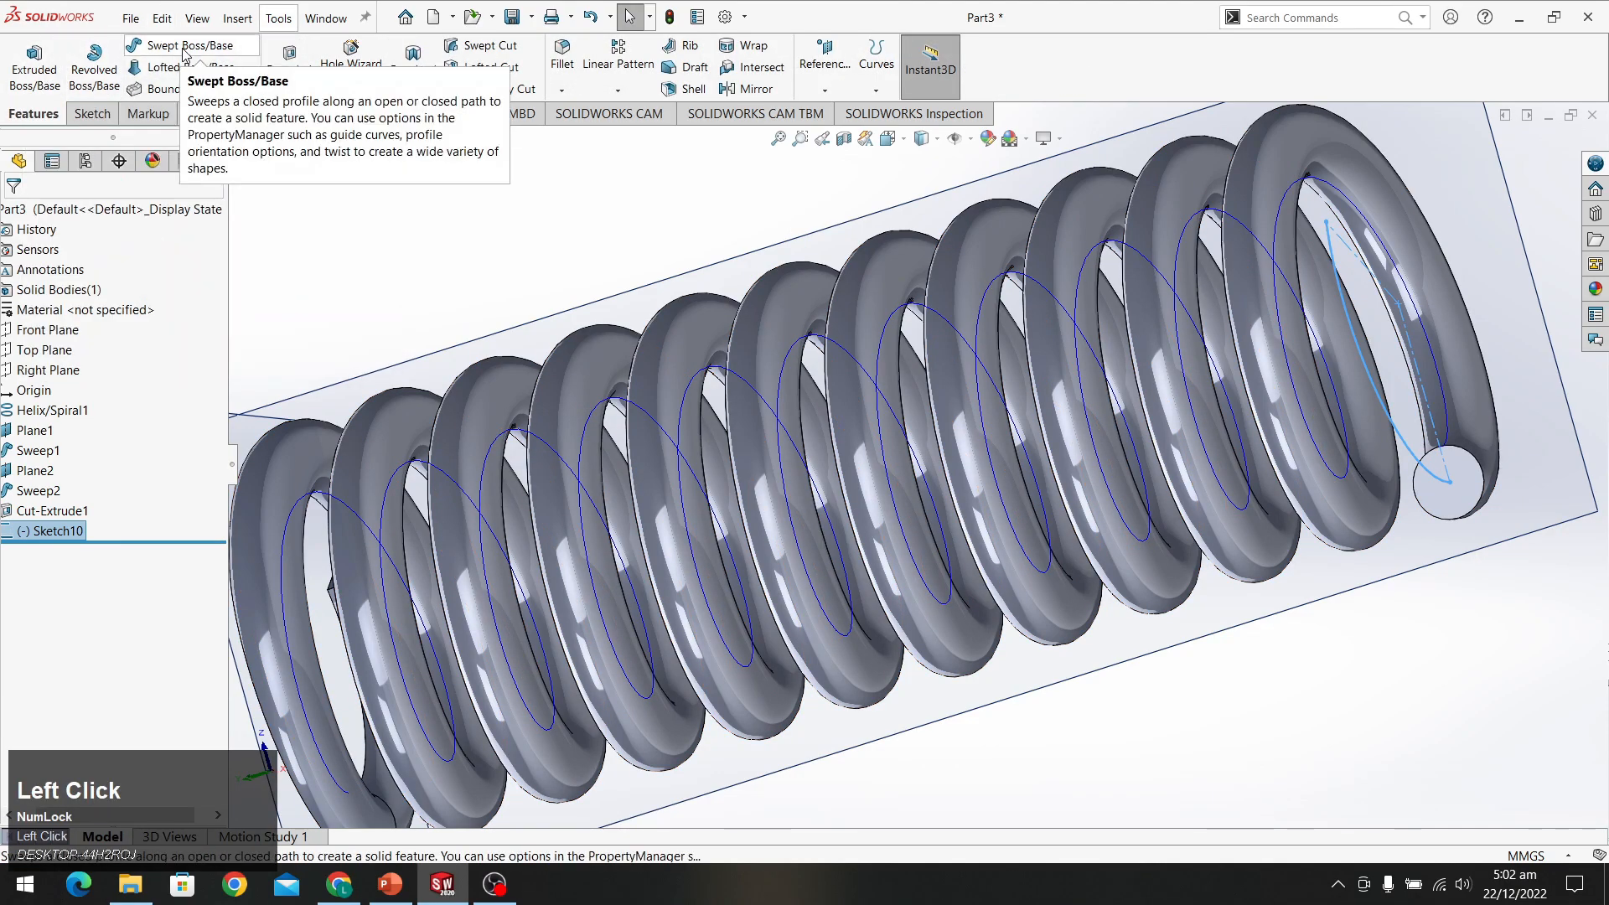
left_click(186, 60)
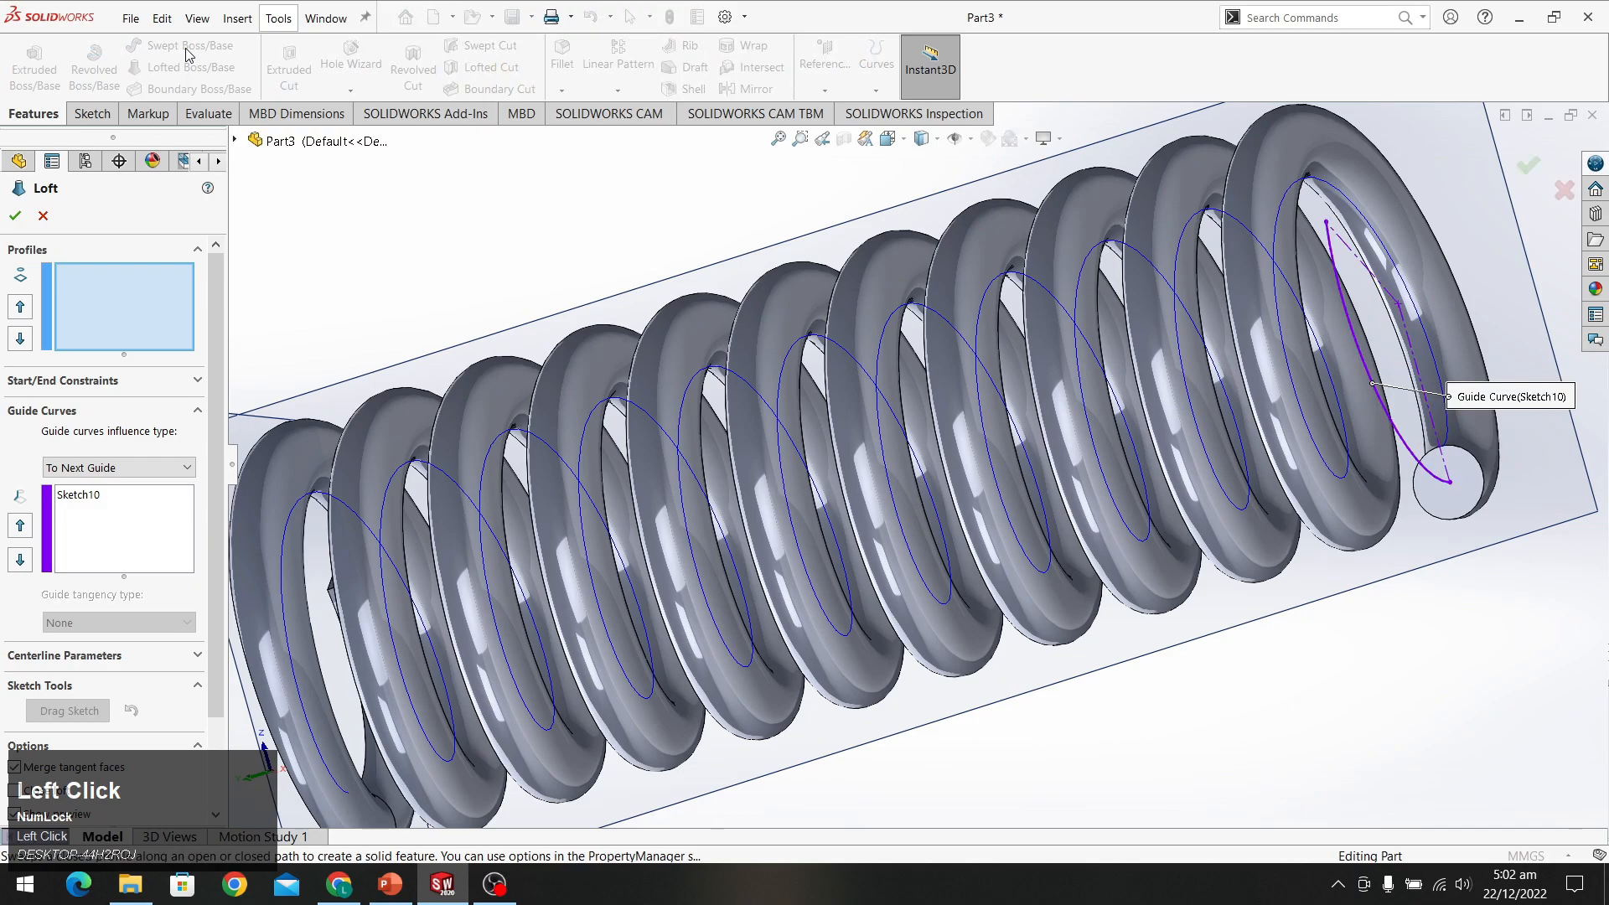
left_click(42, 216)
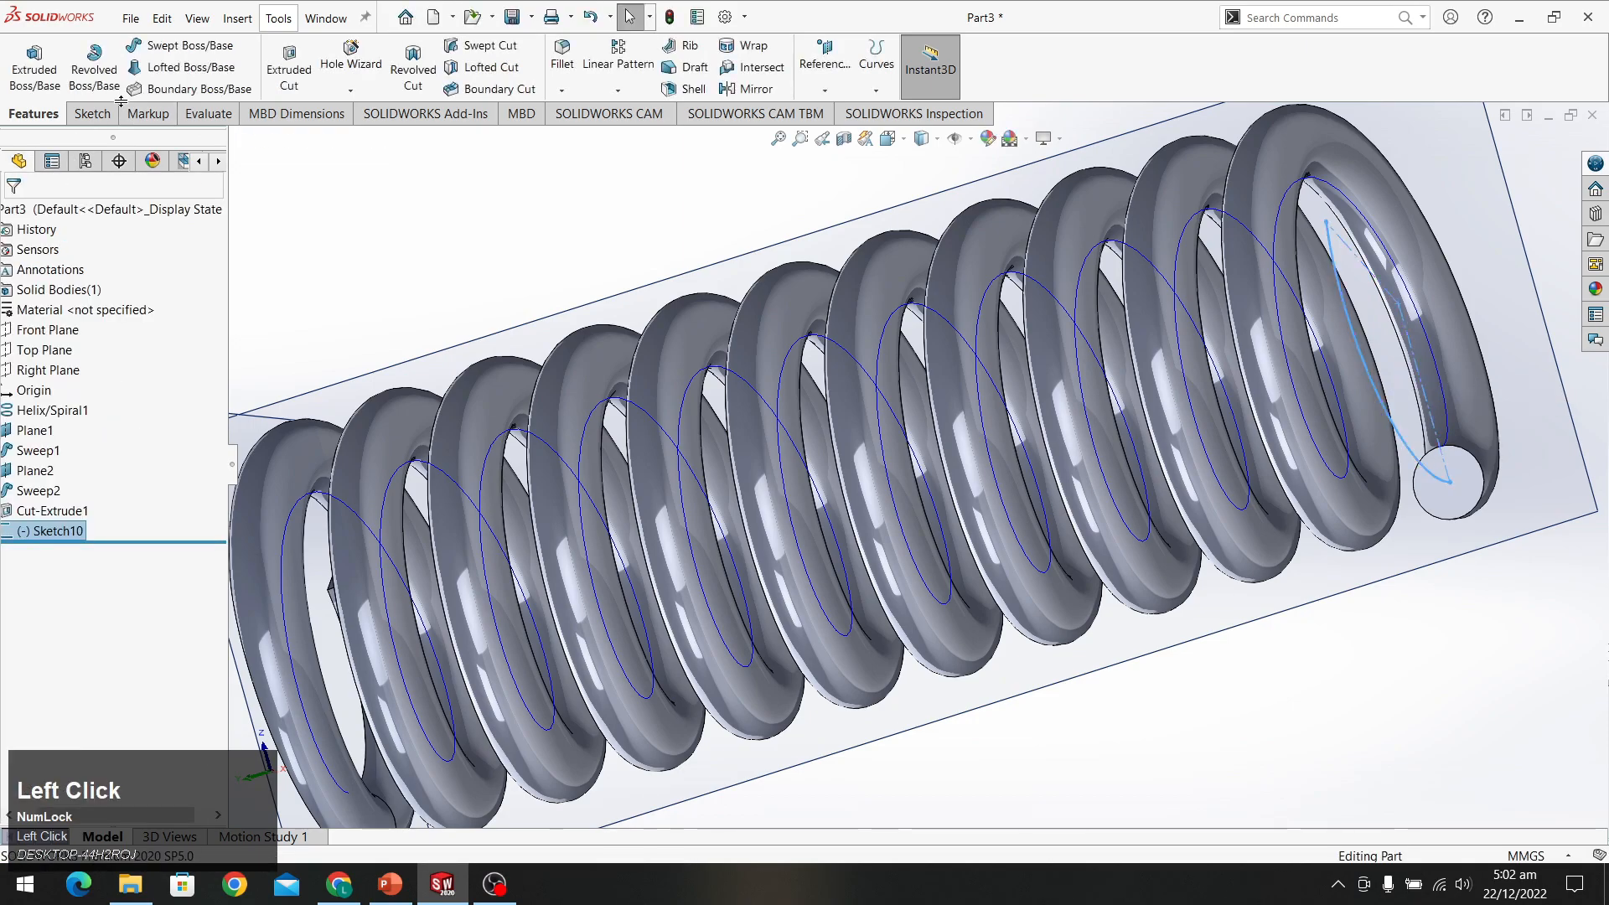
Set up a swept boss with the coil's end-face edge as the profile and the trimmed arc sketch as the path
left_click(186, 49)
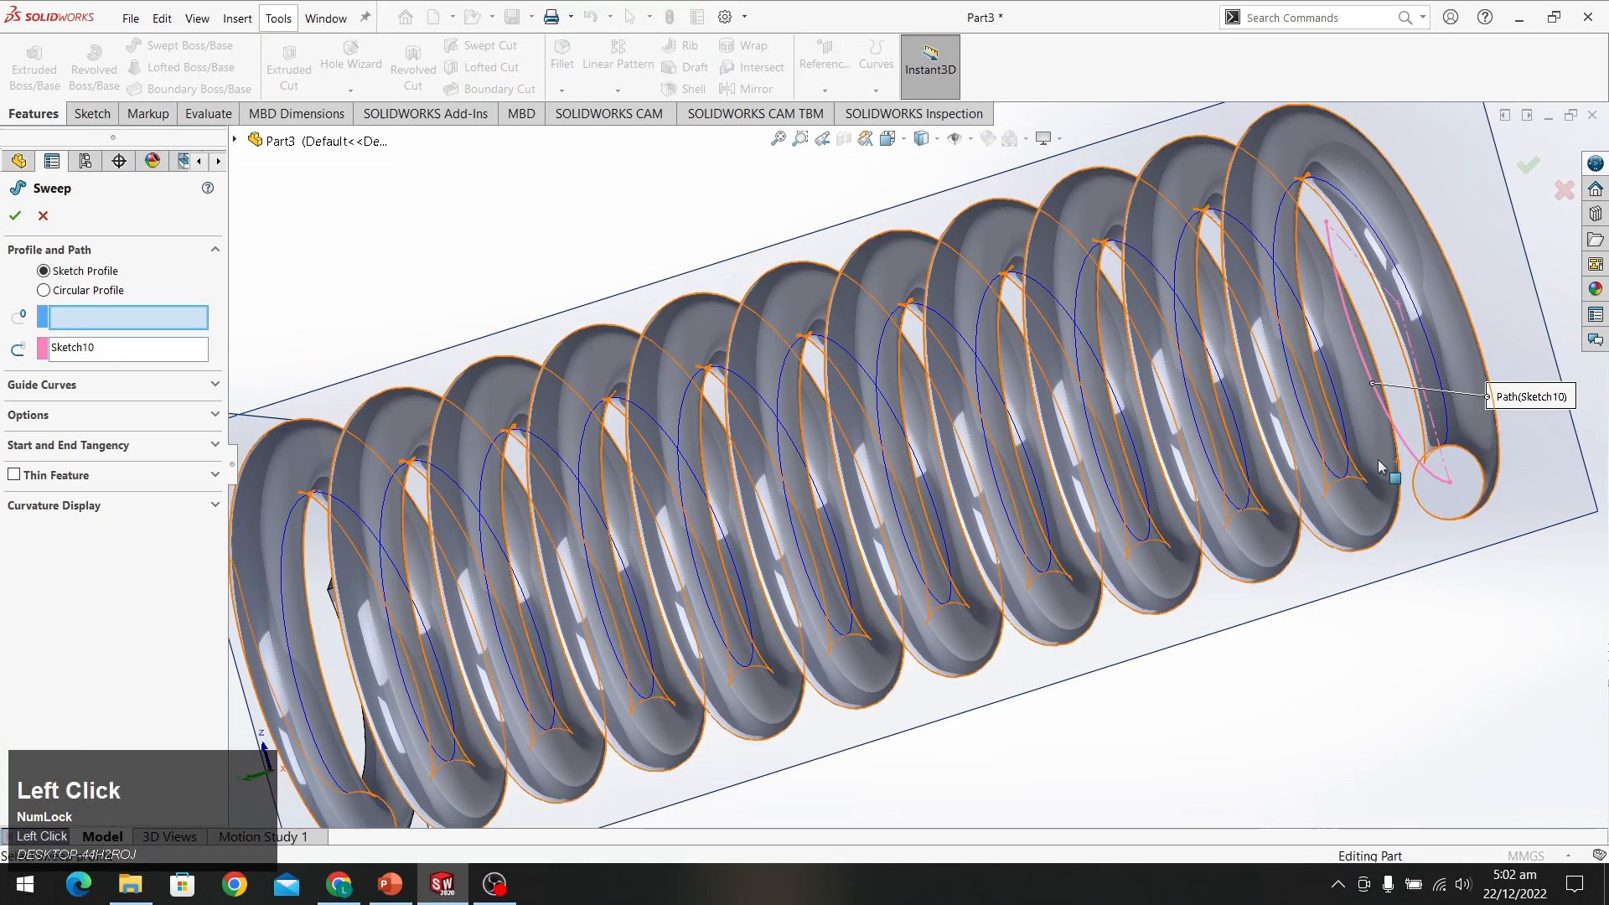
left_click(1481, 496)
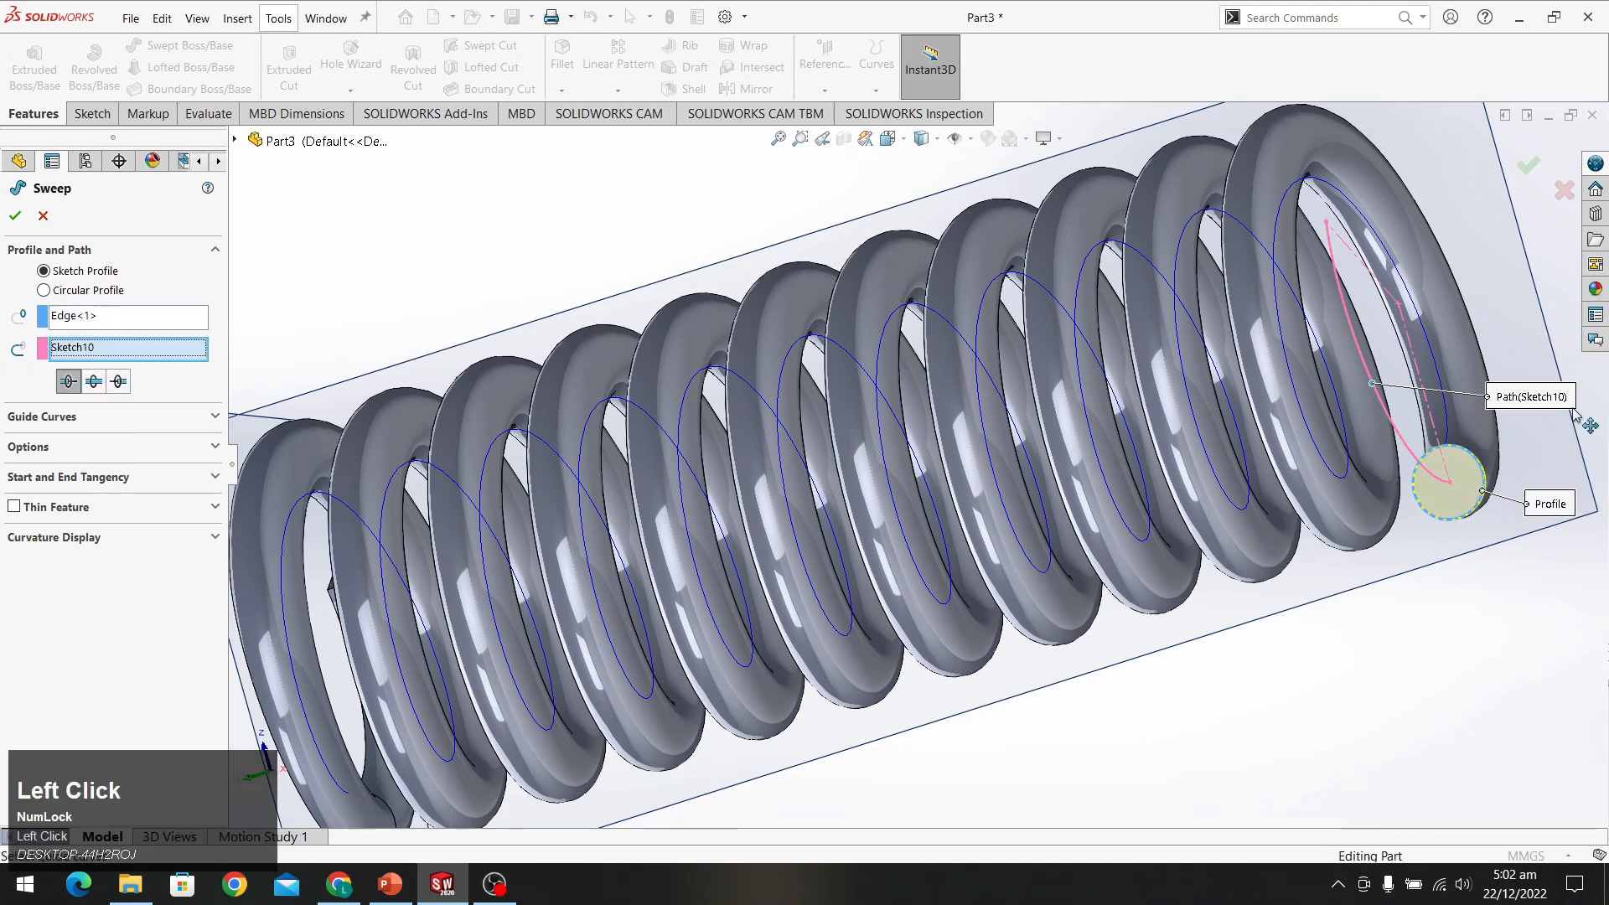
left_click(1395, 433)
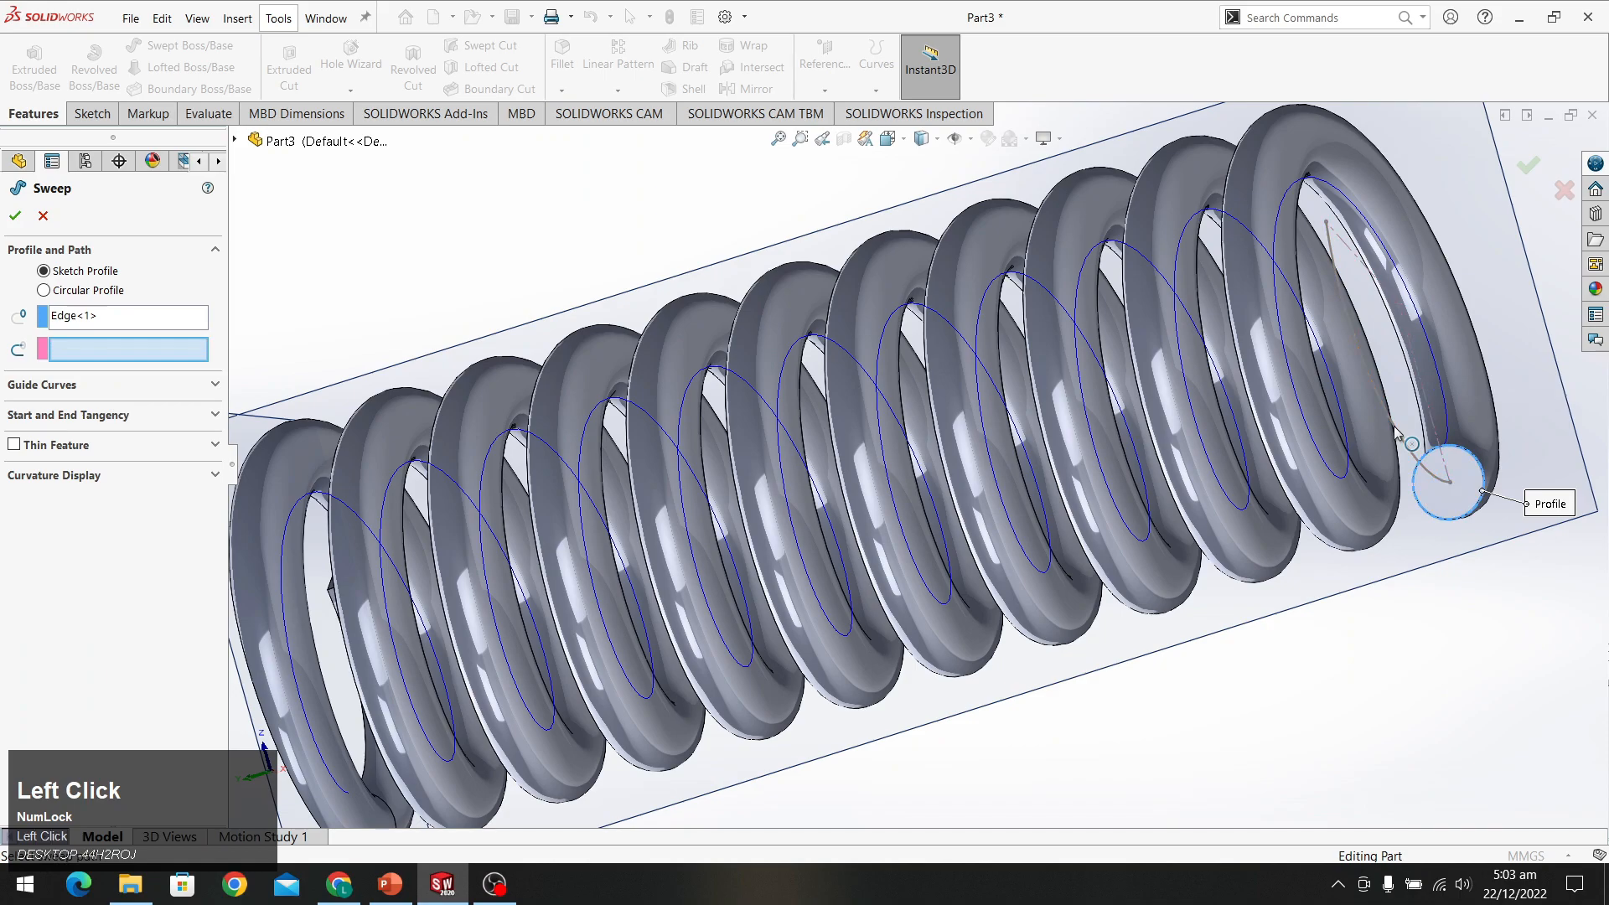
scroll(1429, 551, "right", 3)
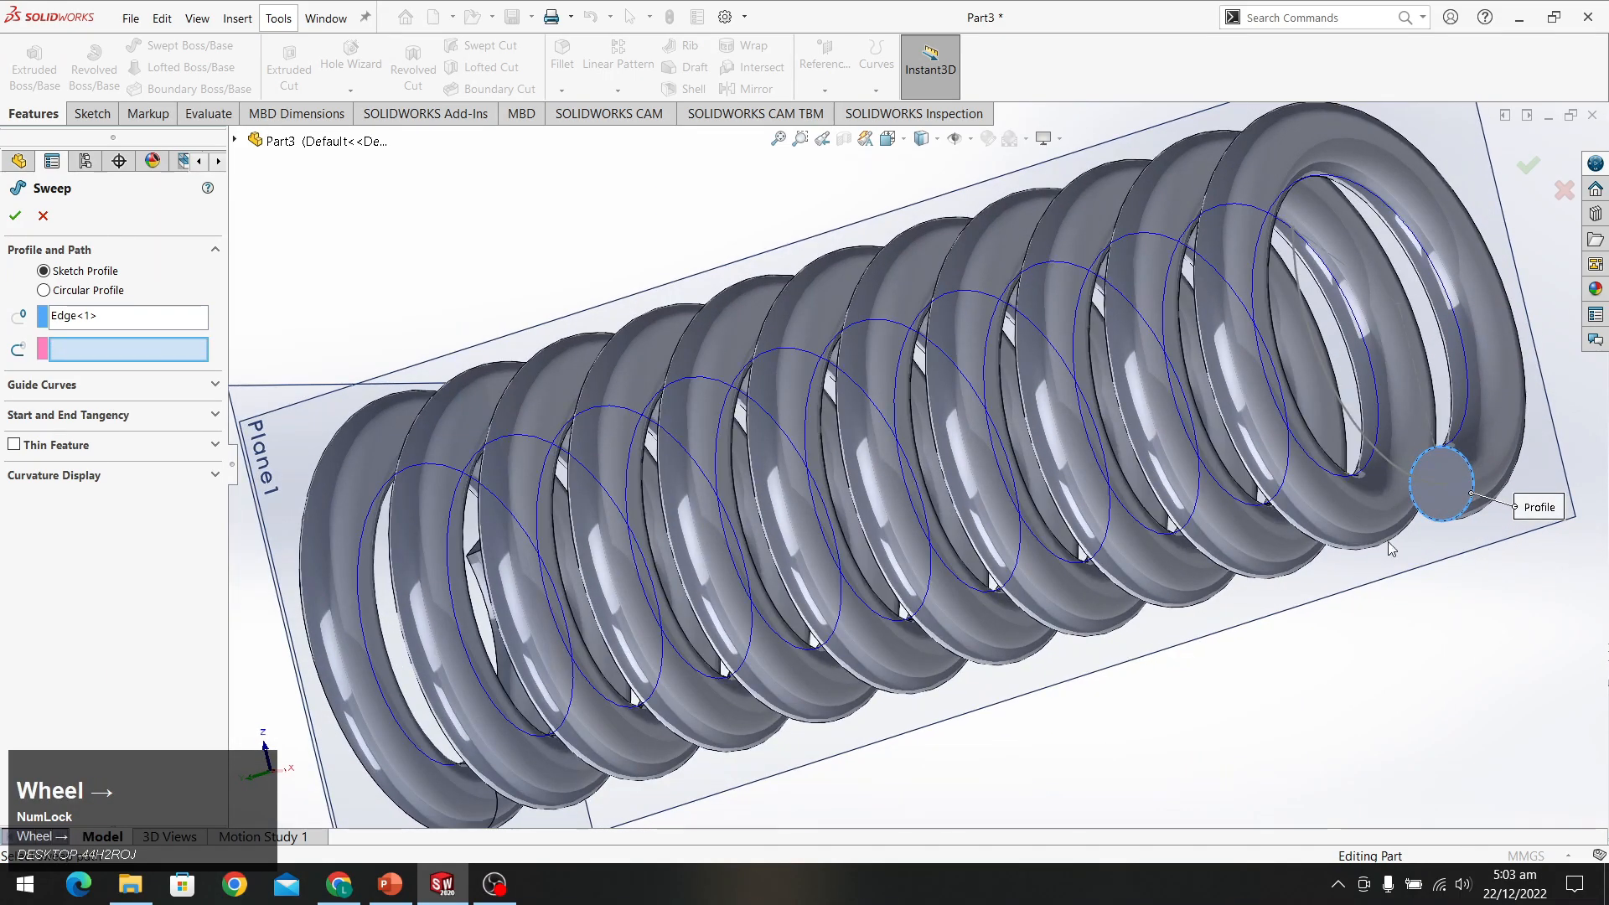
left_click(109, 323)
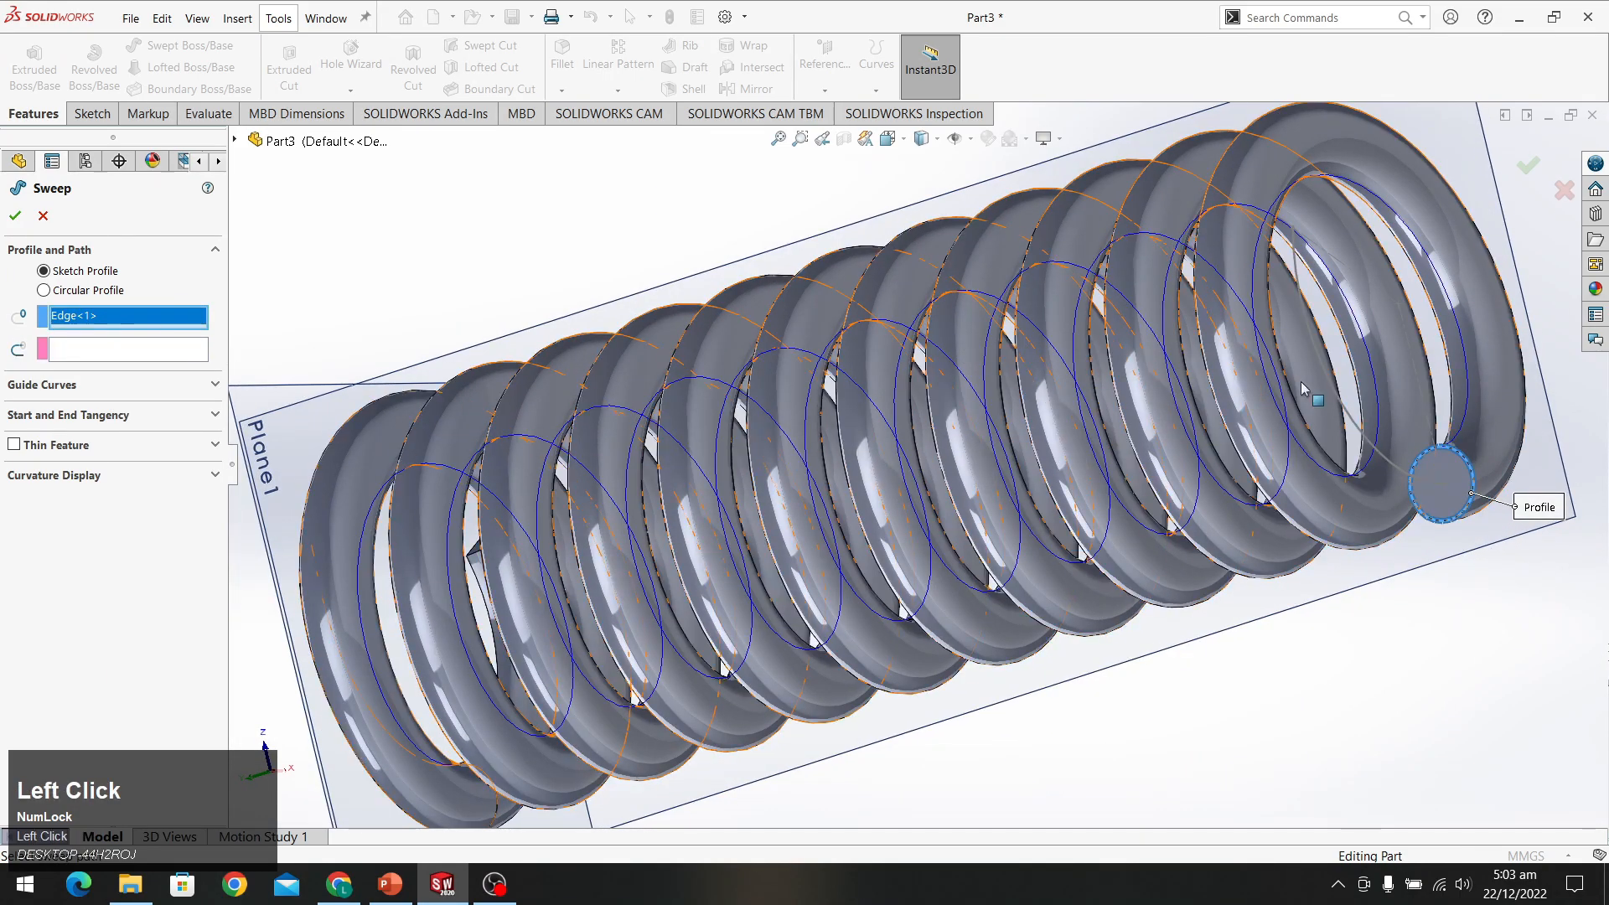
left_click(1458, 452)
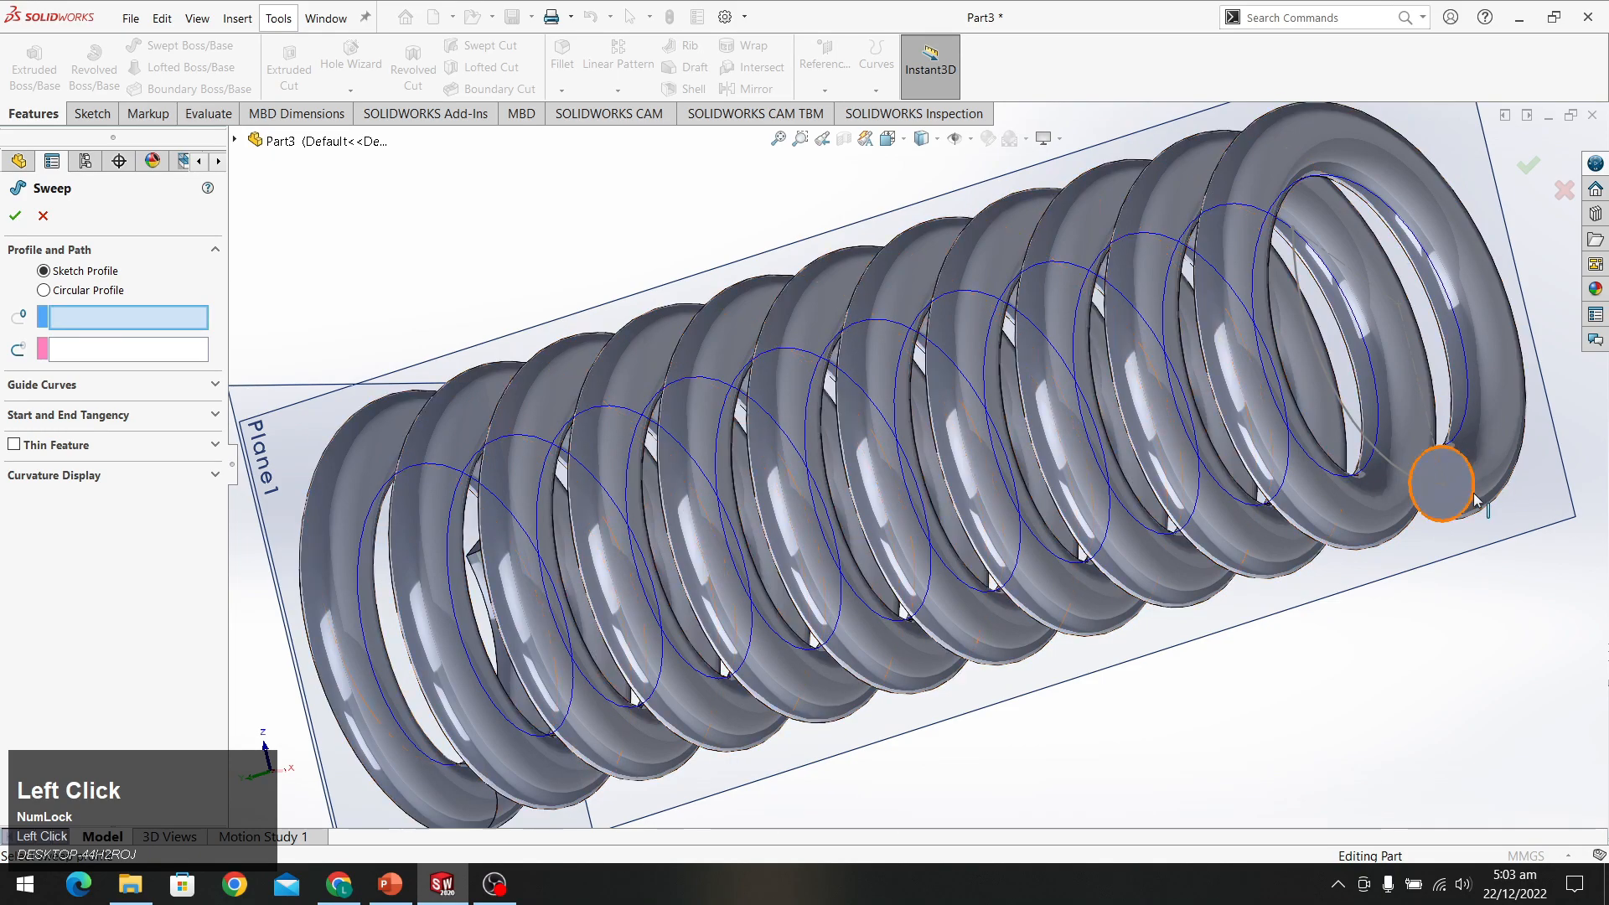
left_click(1442, 479)
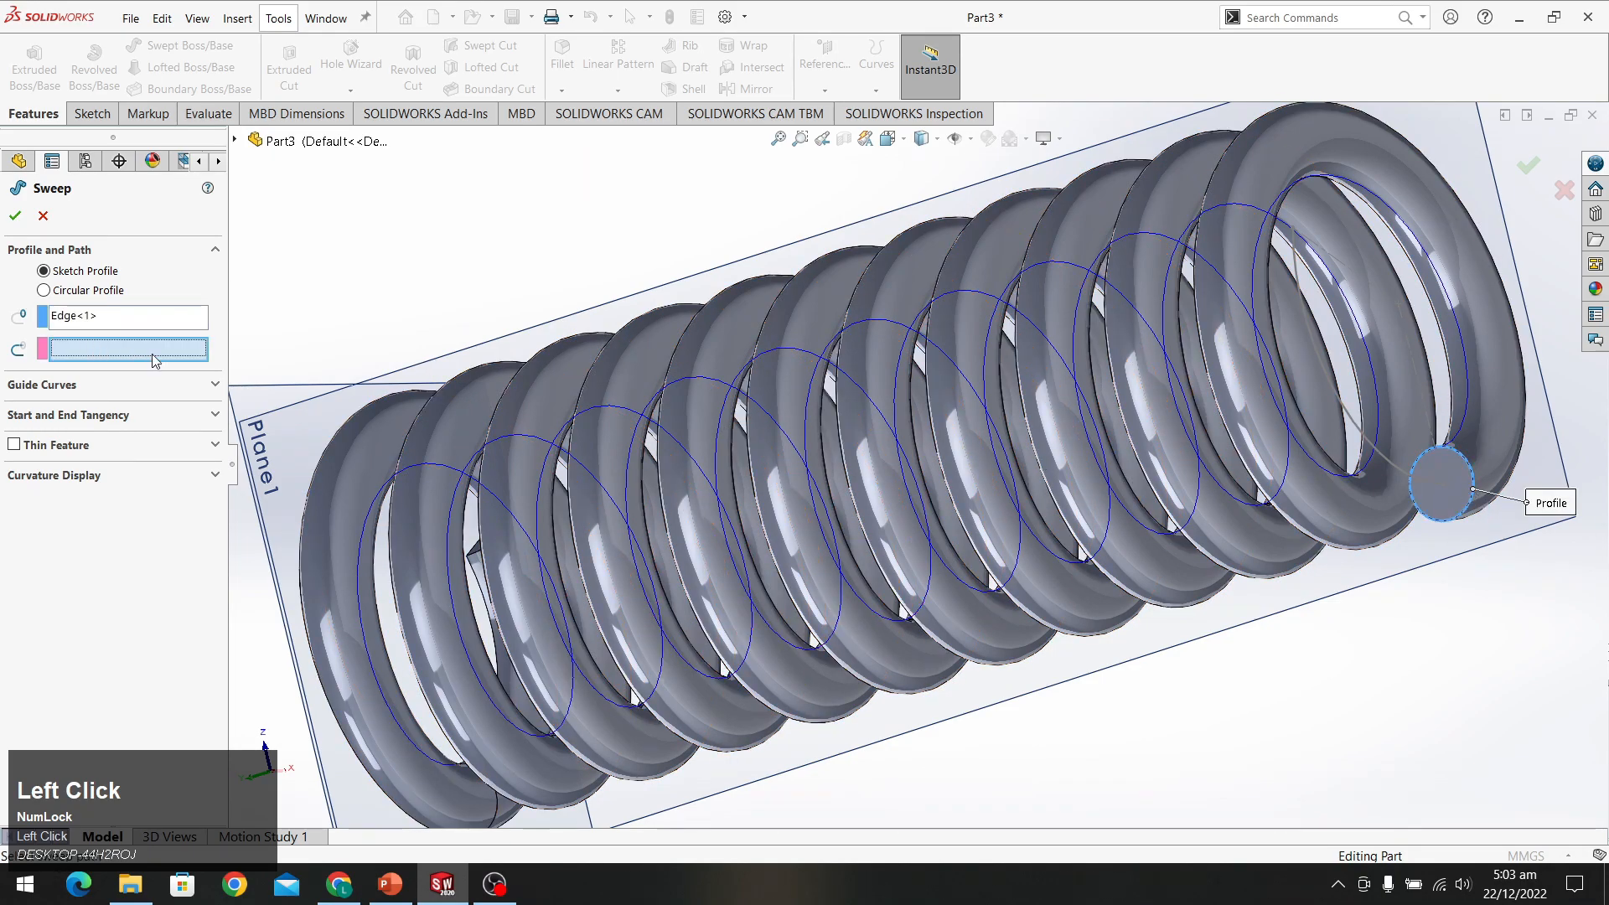
left_click(1344, 406)
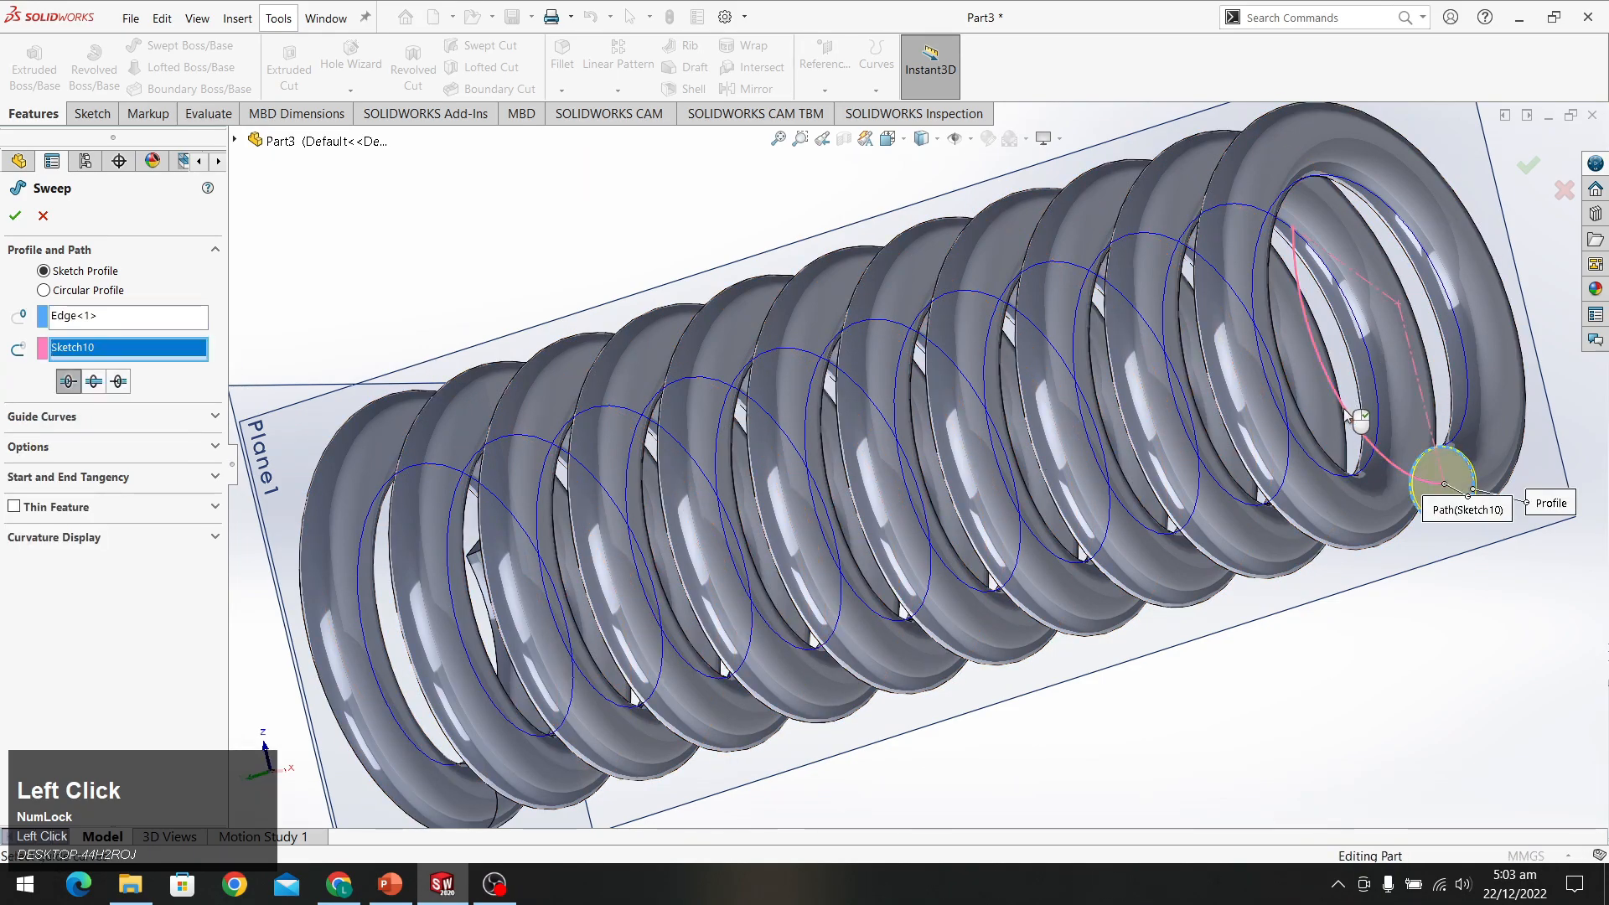
Compare the sweep's direction options and choose Direction 2 for the arc path
middle_click_drag(1405, 424, 1259, 412)
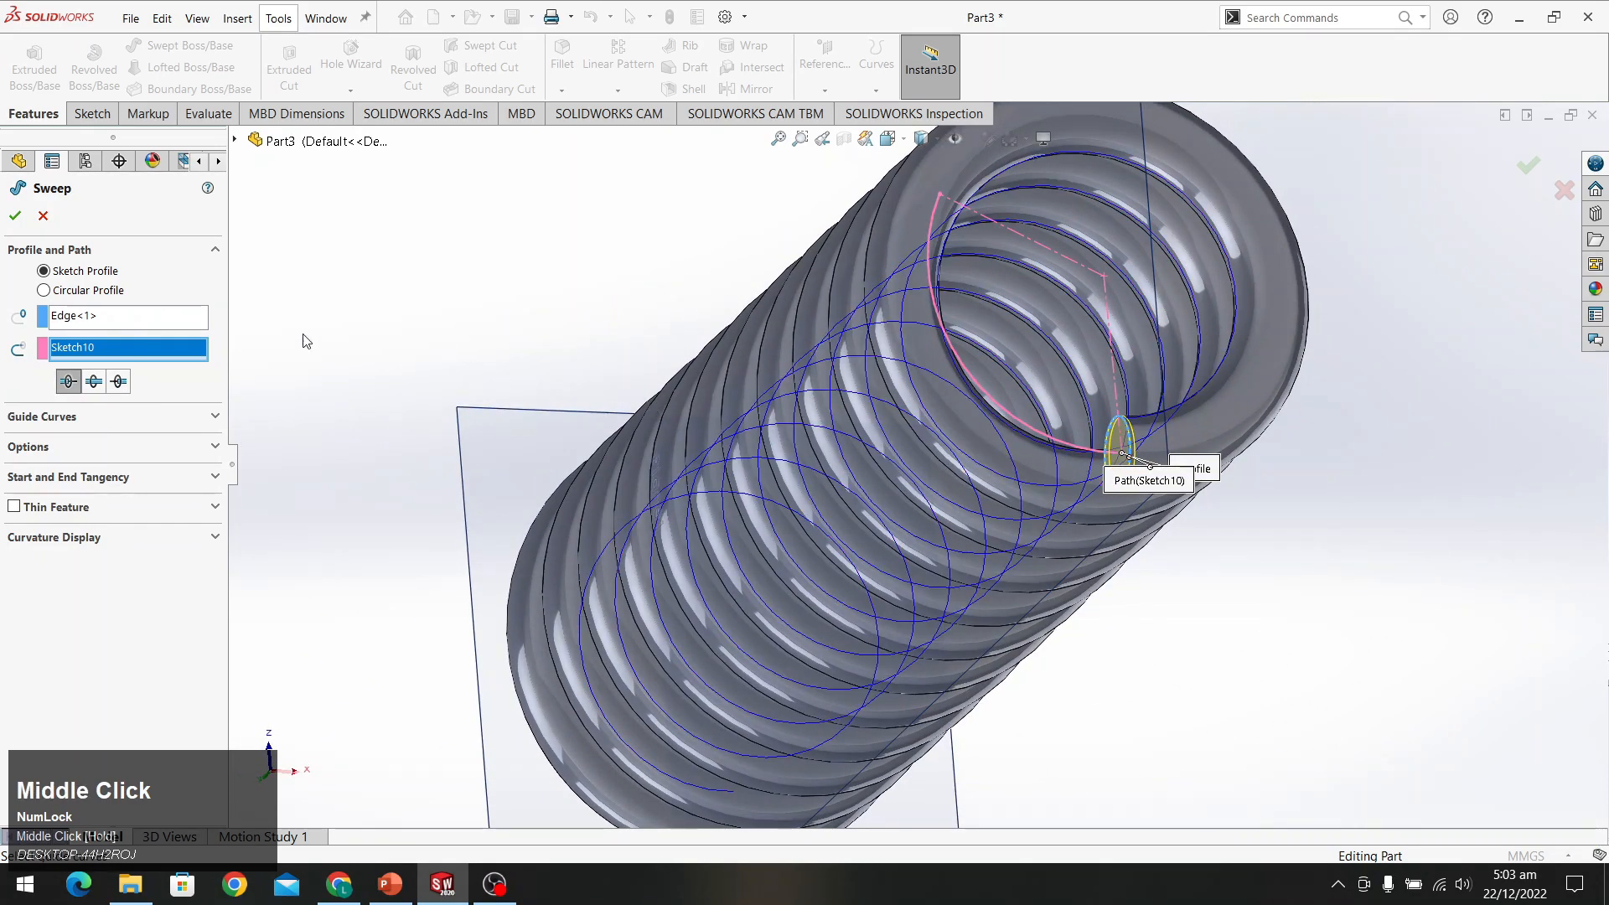
left_click(72, 387)
left_click(119, 385)
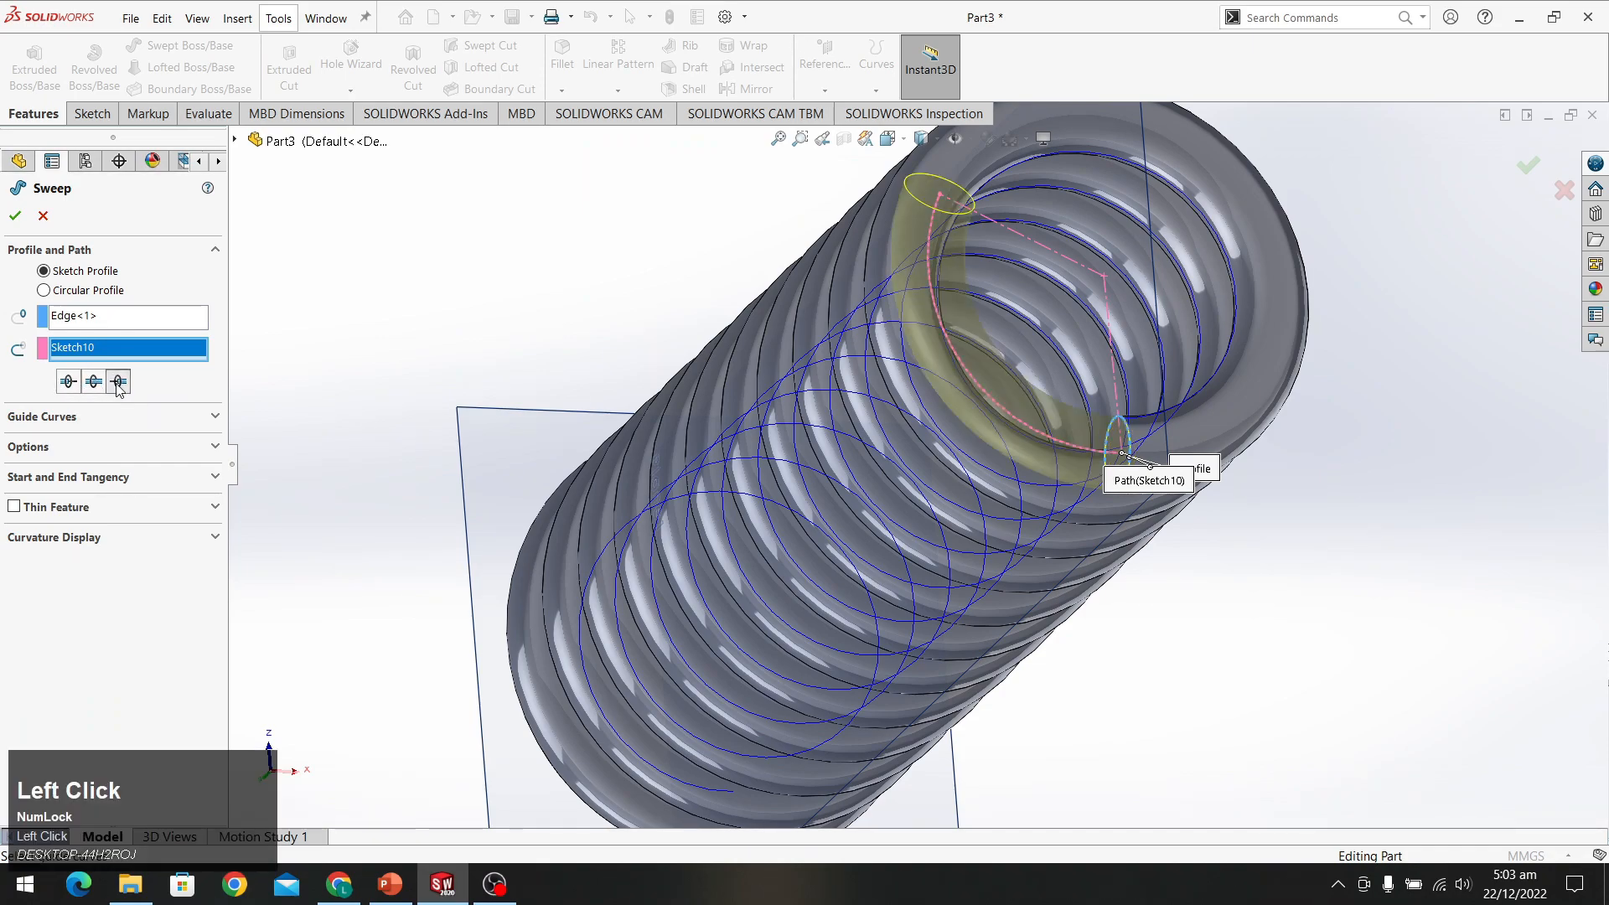
middle_click_drag(530, 404, 327, 315)
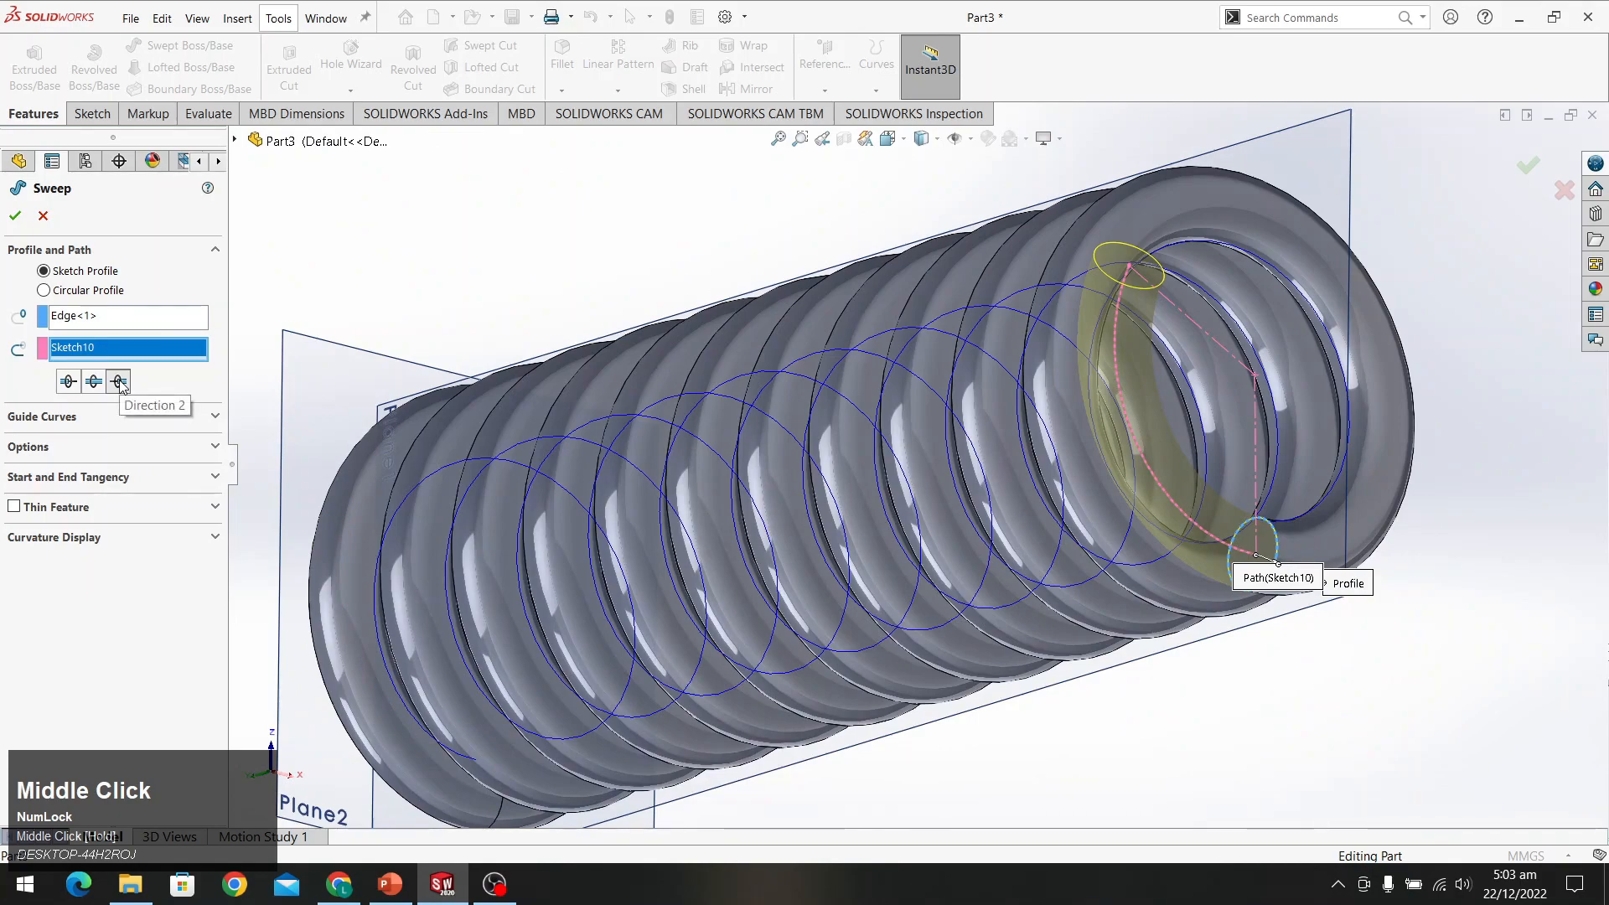
left_click(71, 383)
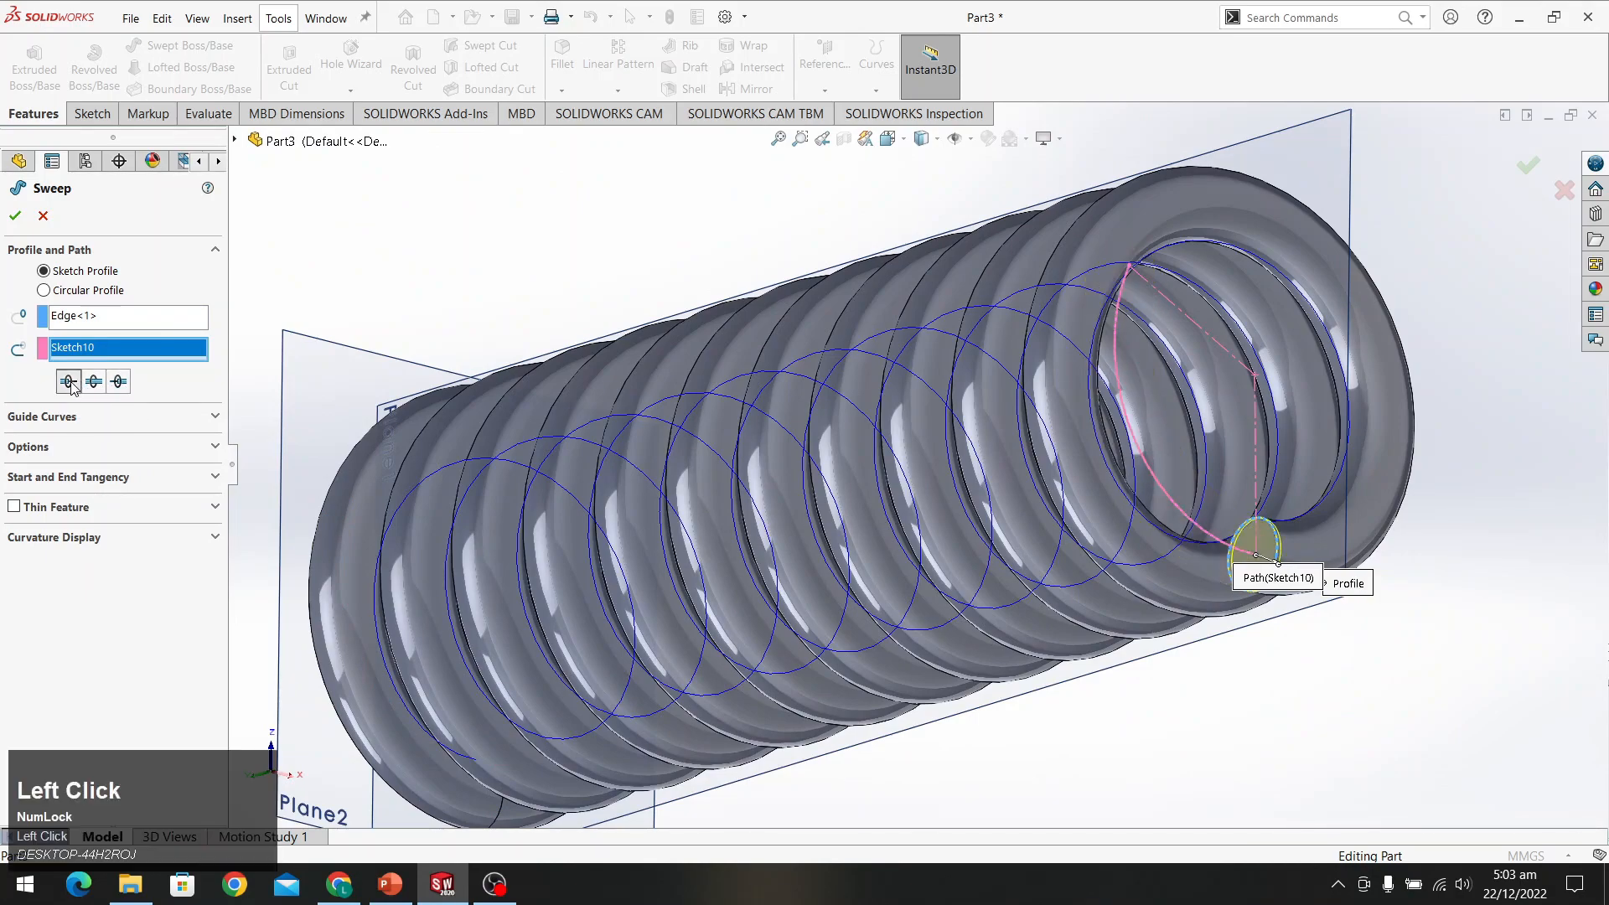
left_click(118, 382)
Examine how the previewed sweep's free end sits against the neighbouring coil, and cancel the sweep
mouse_move(1119, 424)
middle_mouse_down()
mouse_move(1043, 417)
mouse_move(1053, 452)
mouse_move(1245, 452)
mouse_move(1131, 436)
middle_mouse_up()
scroll(1246, 435, "down", 5)
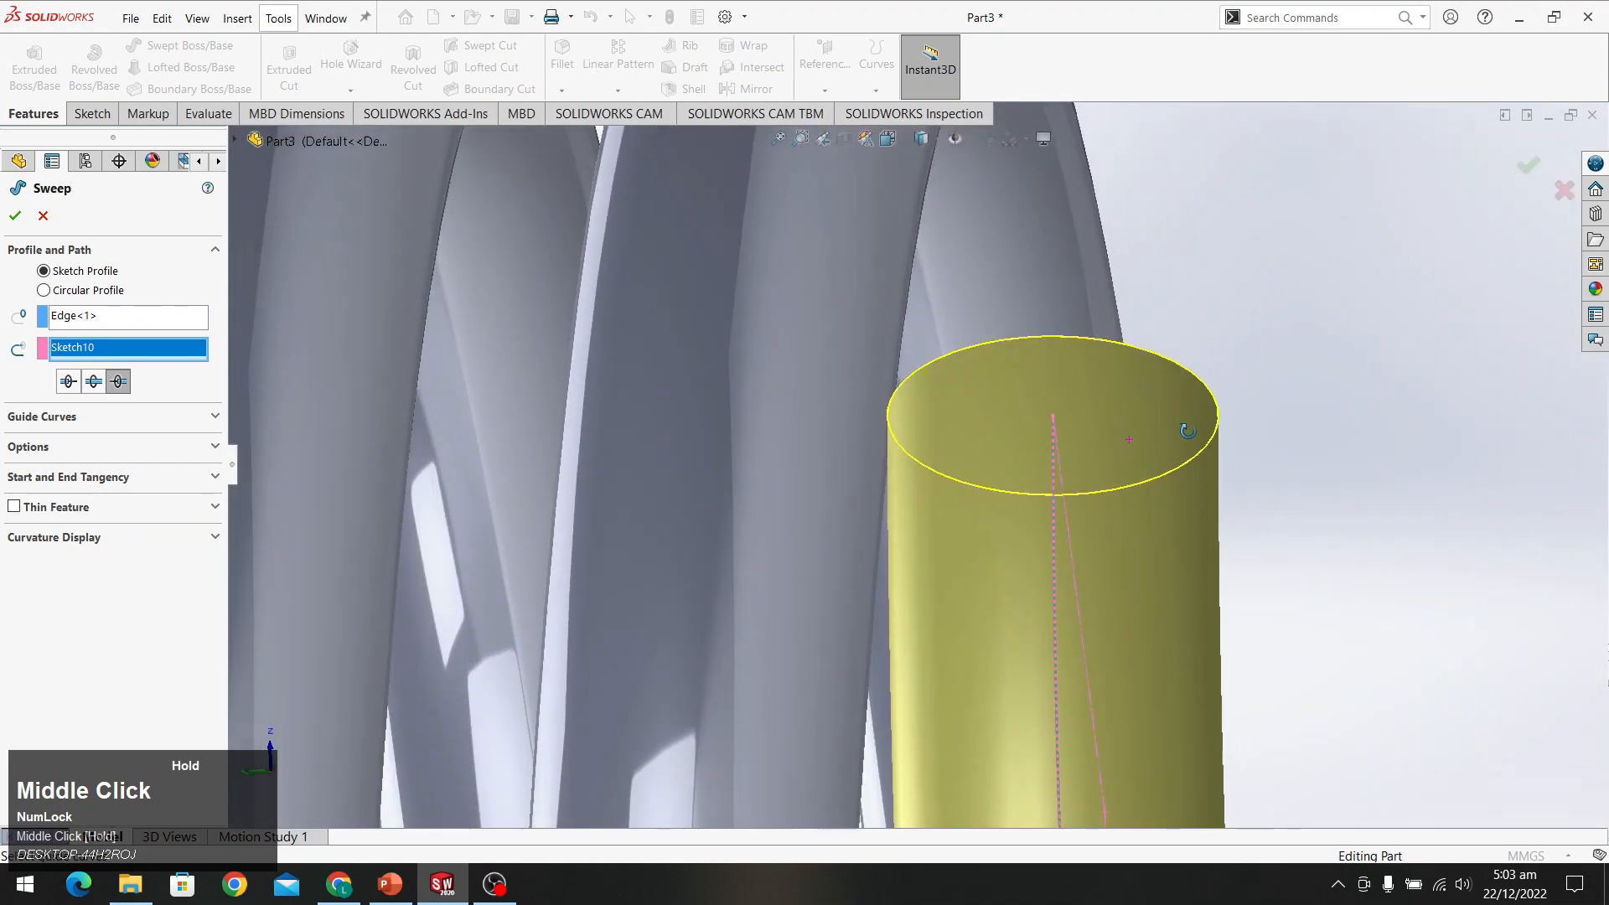
scroll(982, 448, "down", 3)
mouse_move(982, 447)
middle_mouse_down()
mouse_move(952, 438)
mouse_move(981, 435)
middle_mouse_up()
scroll(920, 375, "up", 2)
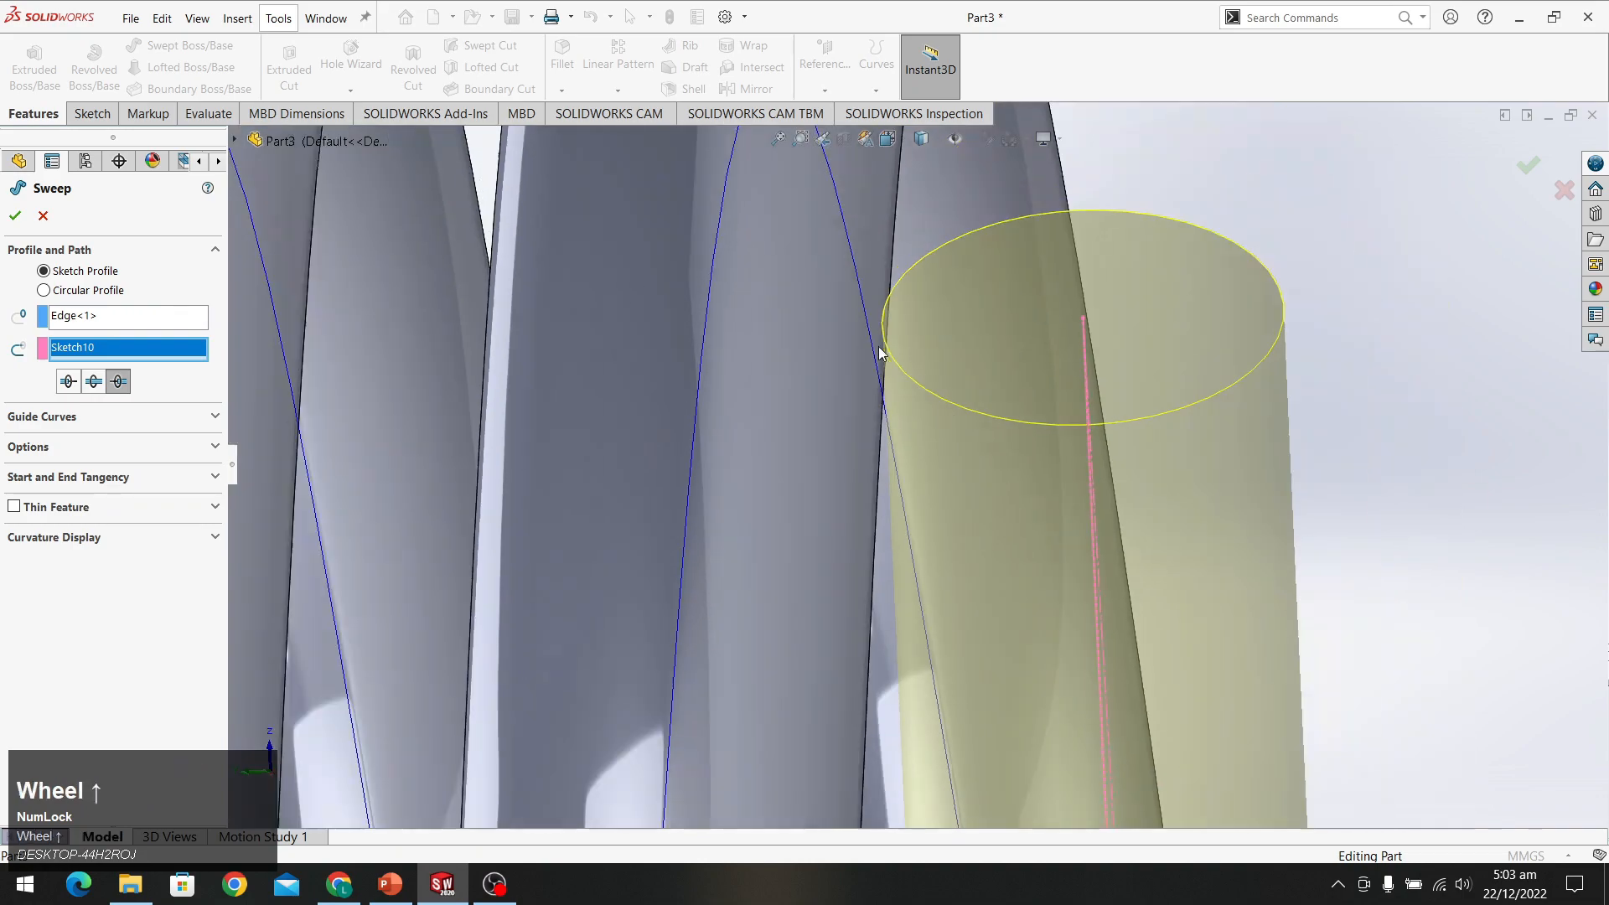
scroll(891, 329, "down", 5)
scroll(907, 395, "up", 5)
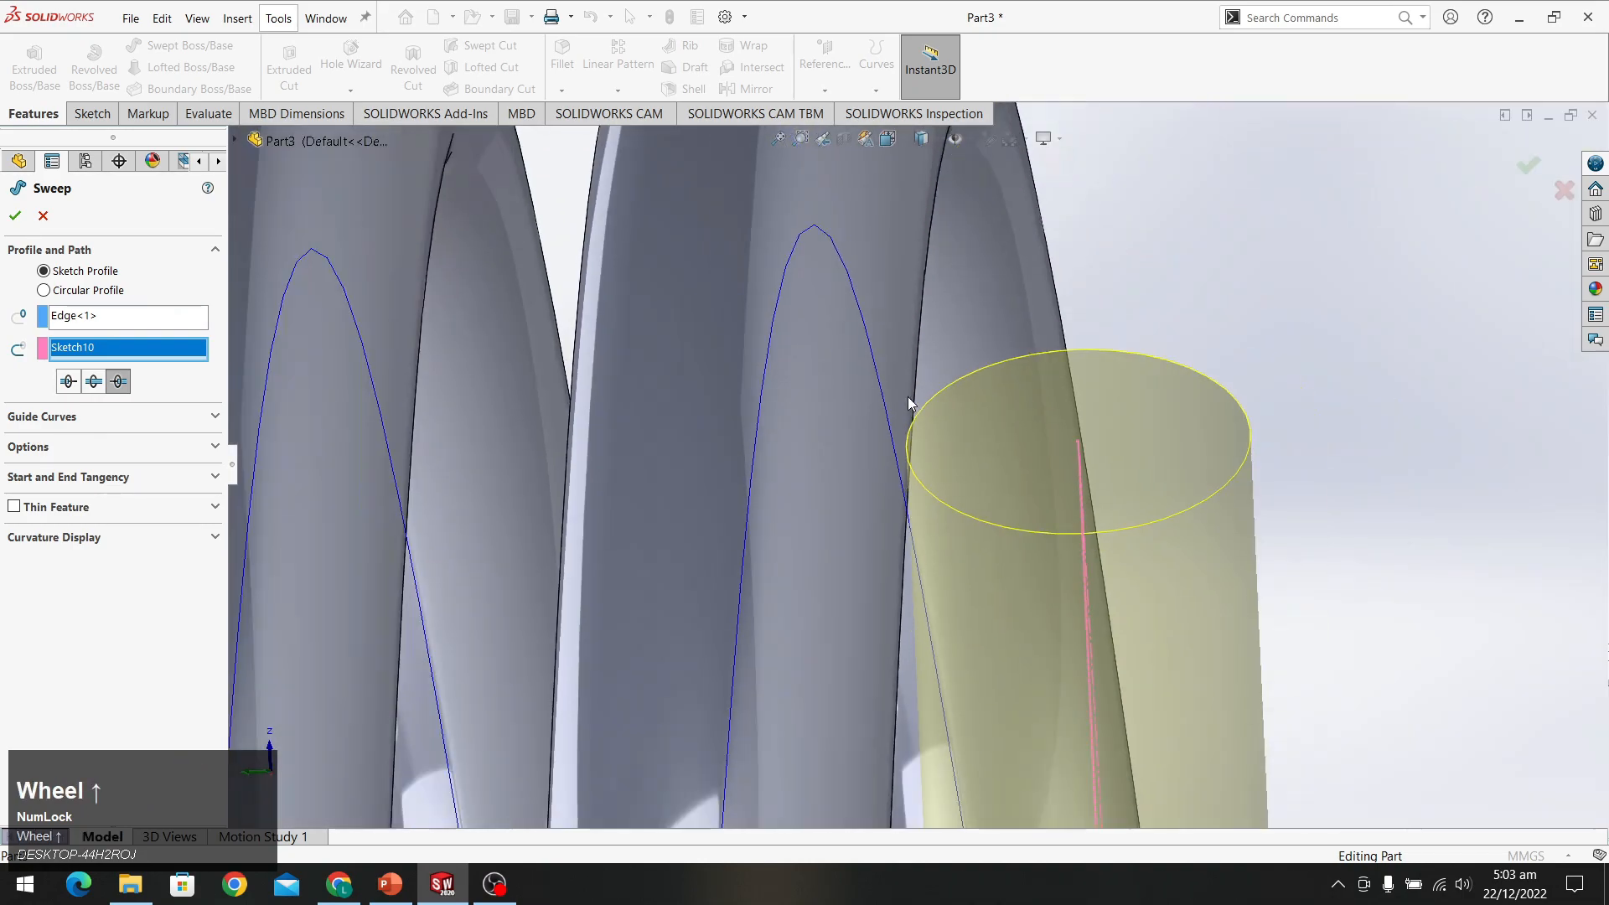
scroll(921, 410, "up", 5)
middle_click_drag(1131, 524, 913, 360)
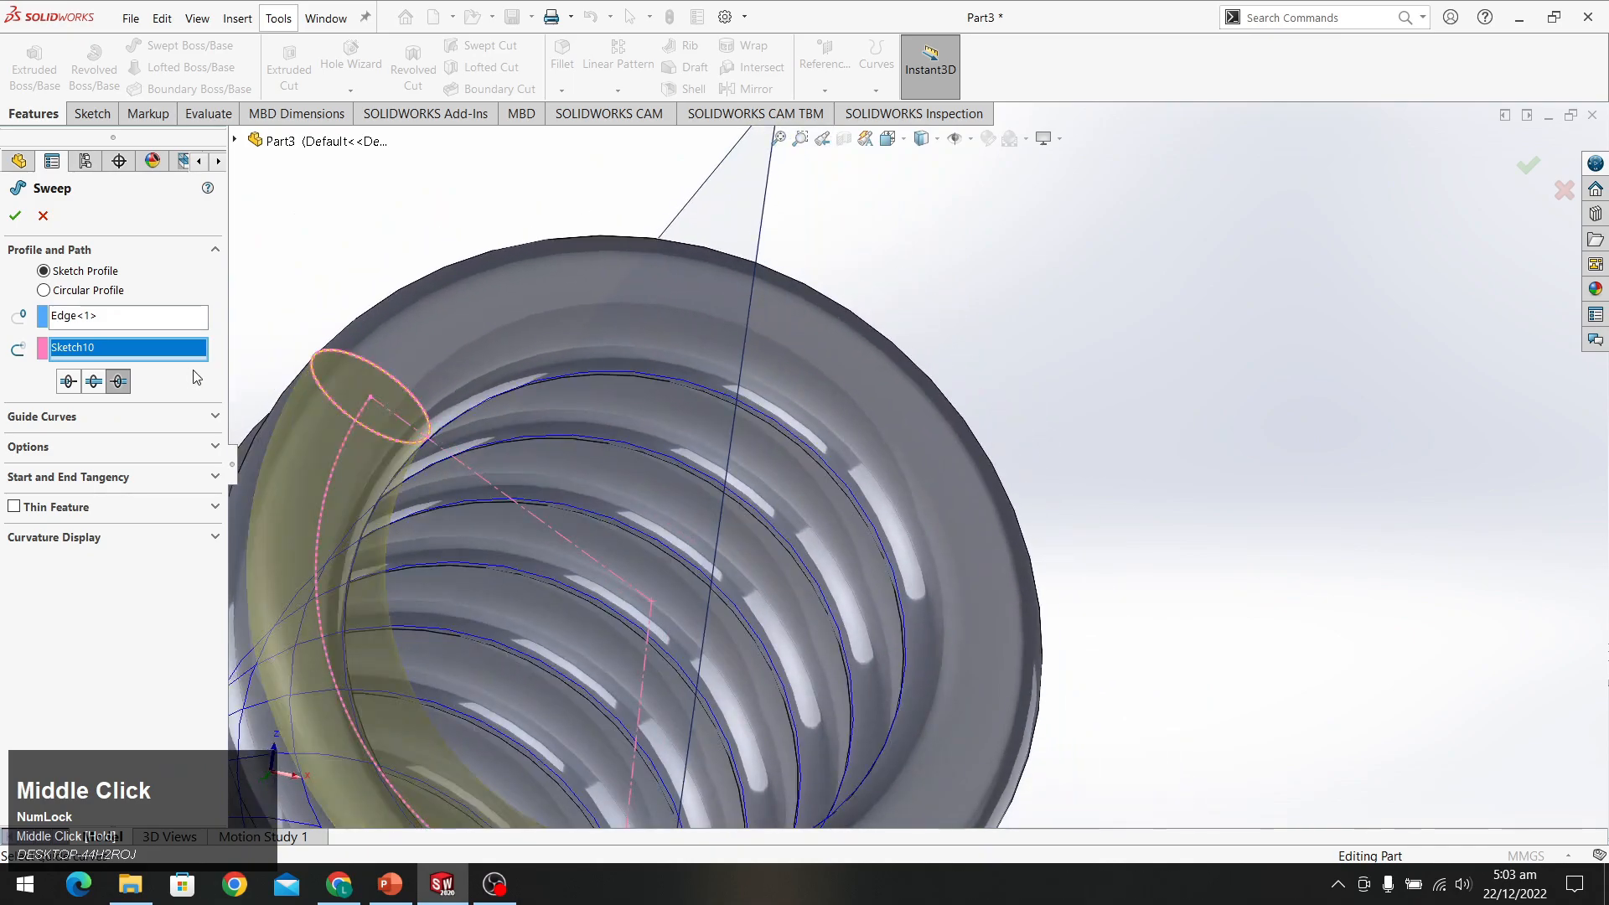
left_click(43, 216)
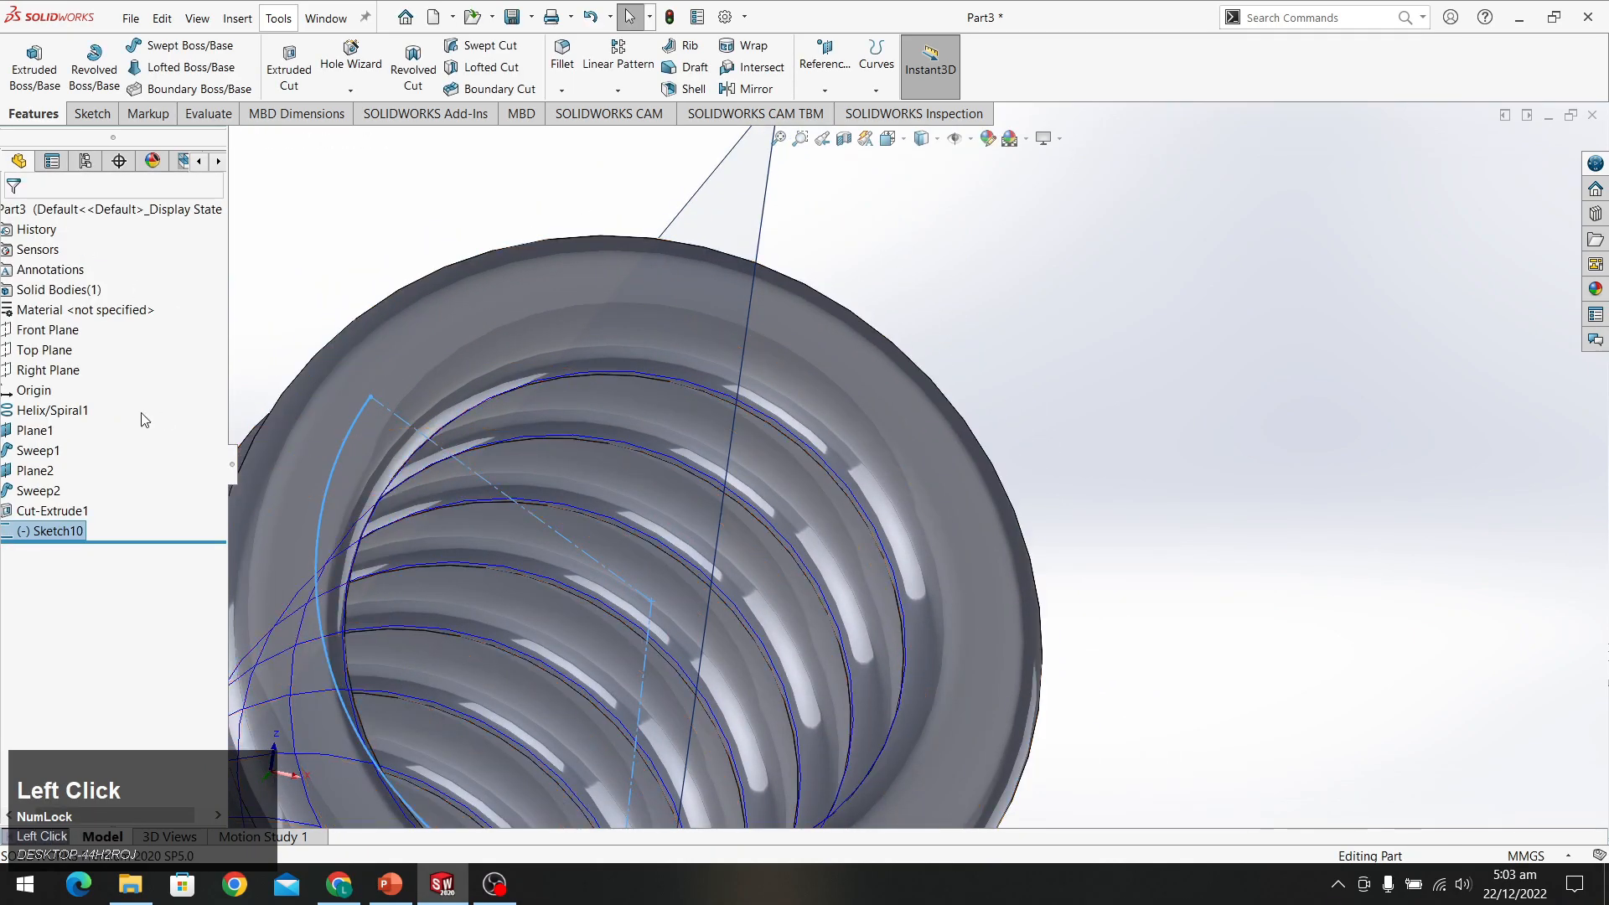
Set the angle between the two centerlines of the arc path sketch to 110 degrees
scroll(435, 480, "up", 4)
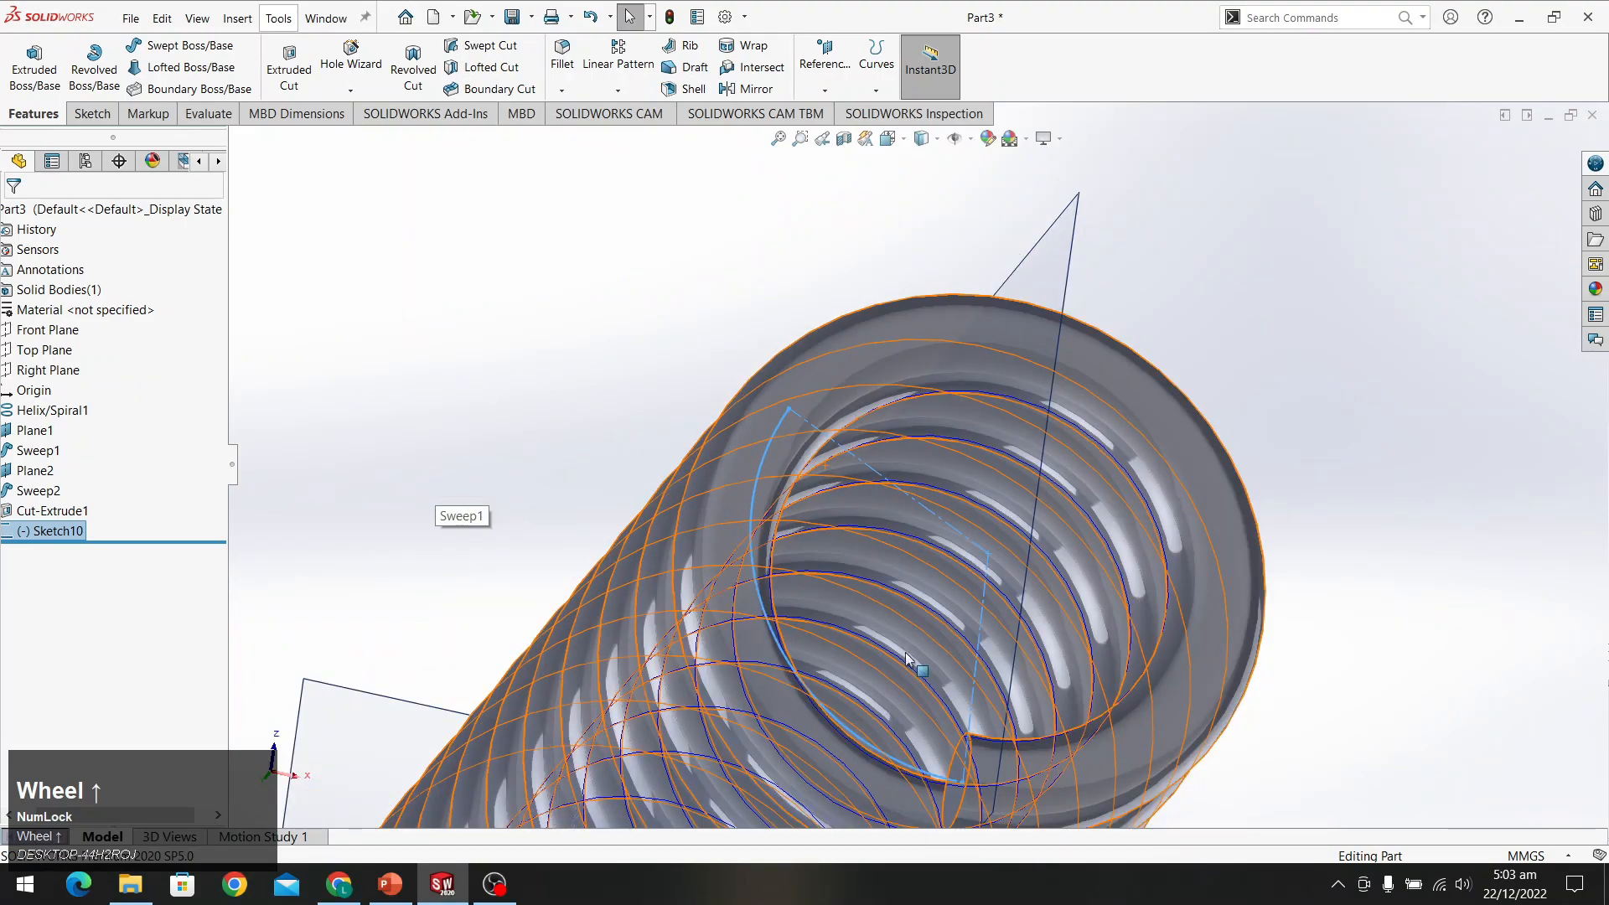
scroll(1015, 652, "down", 3)
scroll(1016, 652, "down", 2)
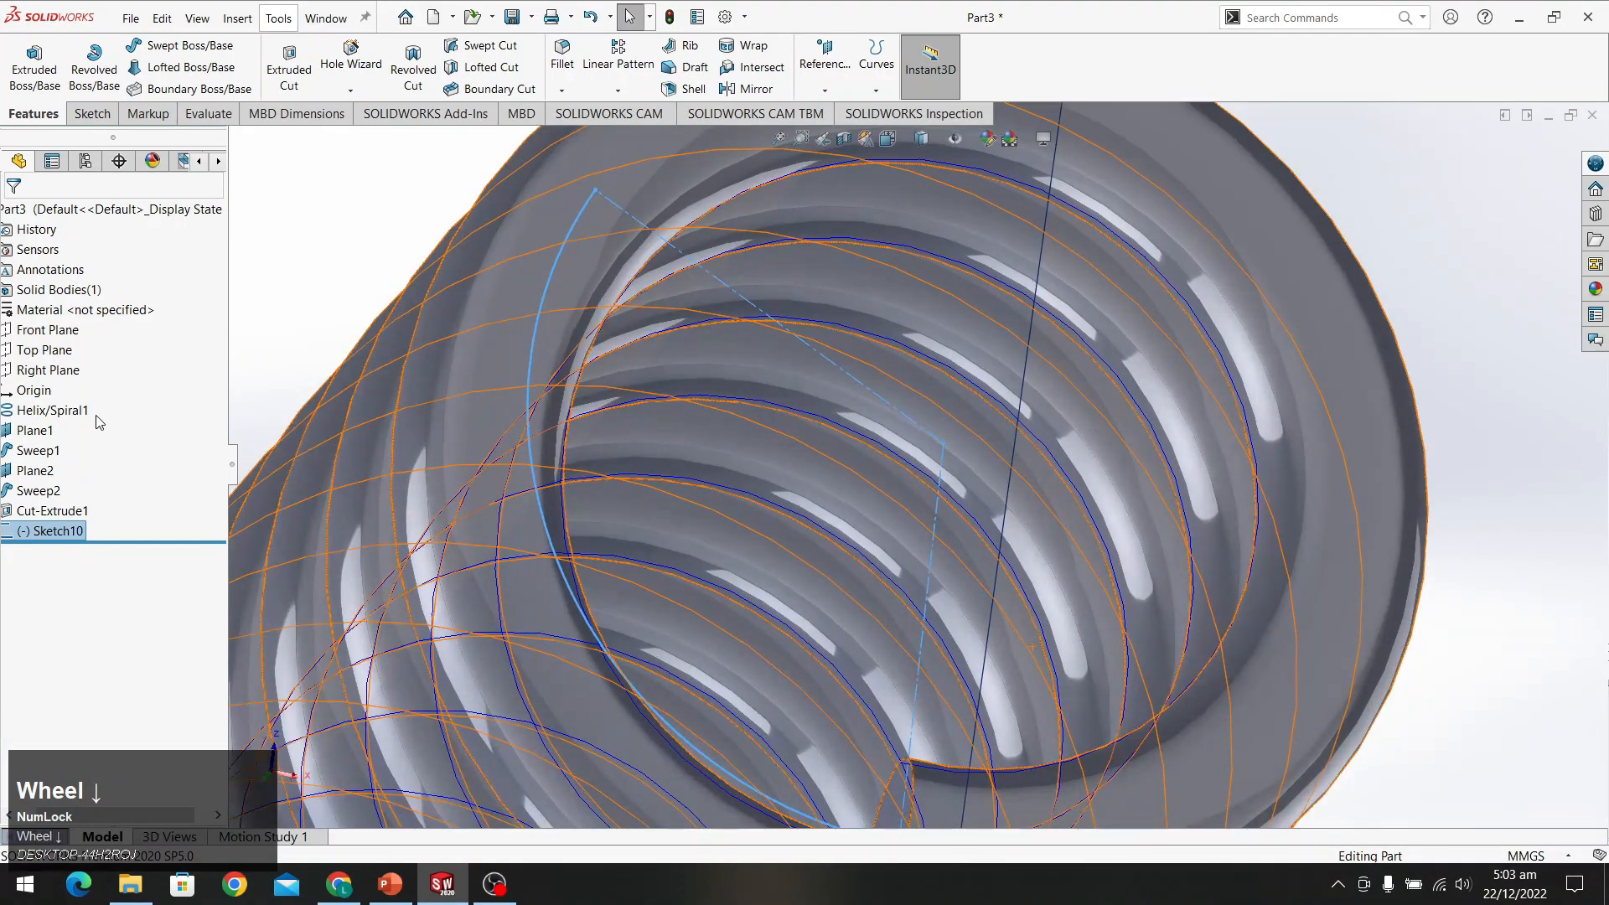
left_click(63, 536)
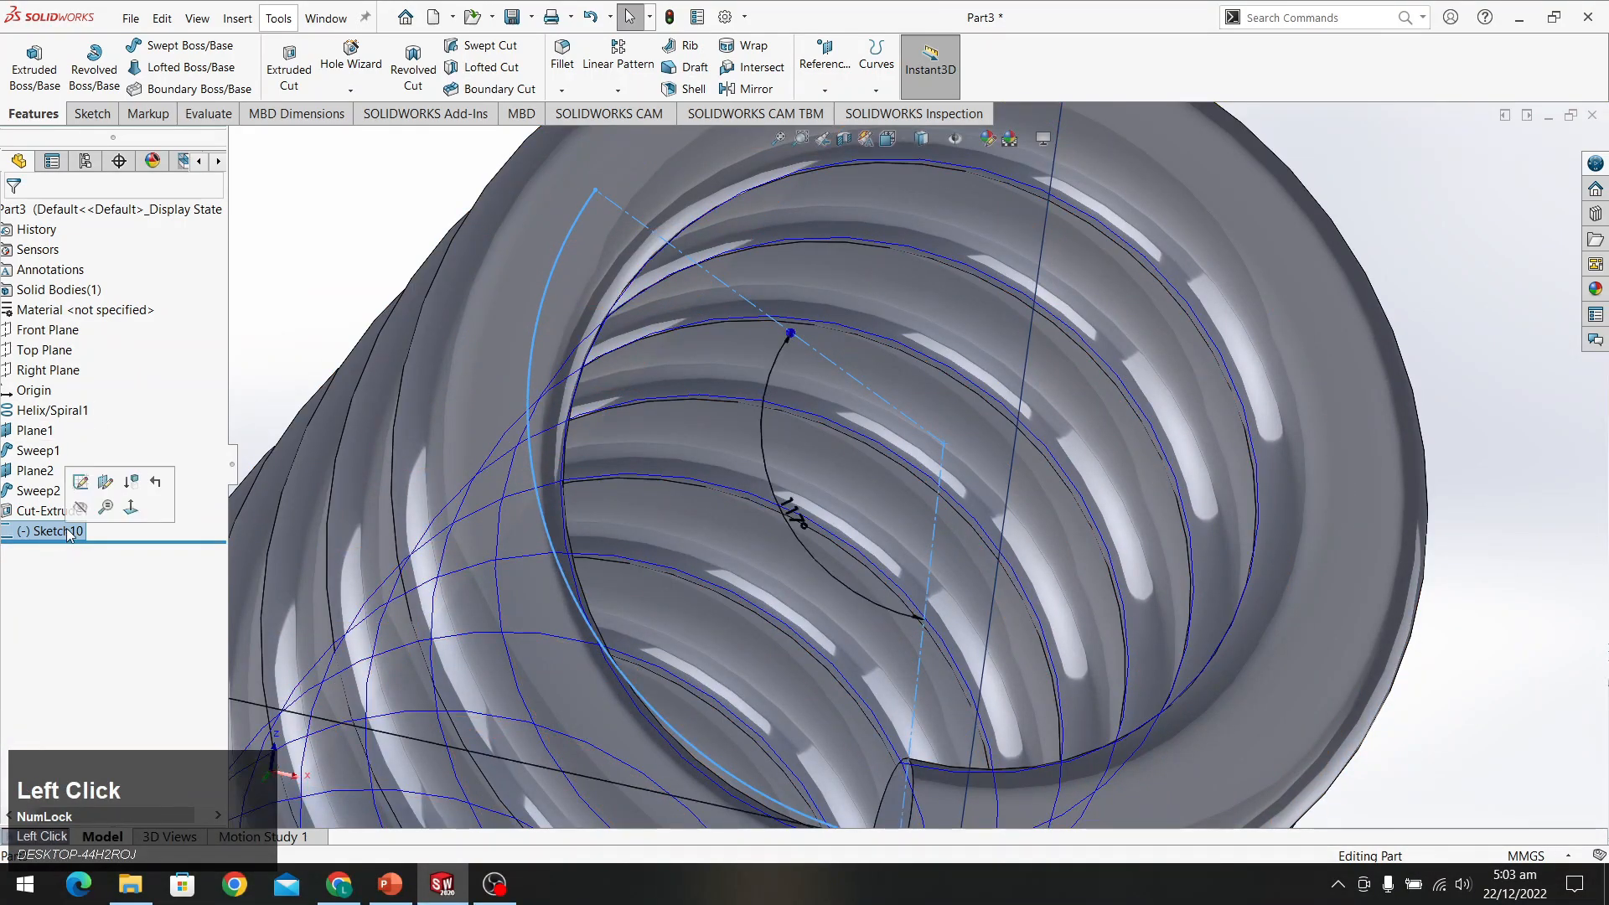
double_click(791, 513)
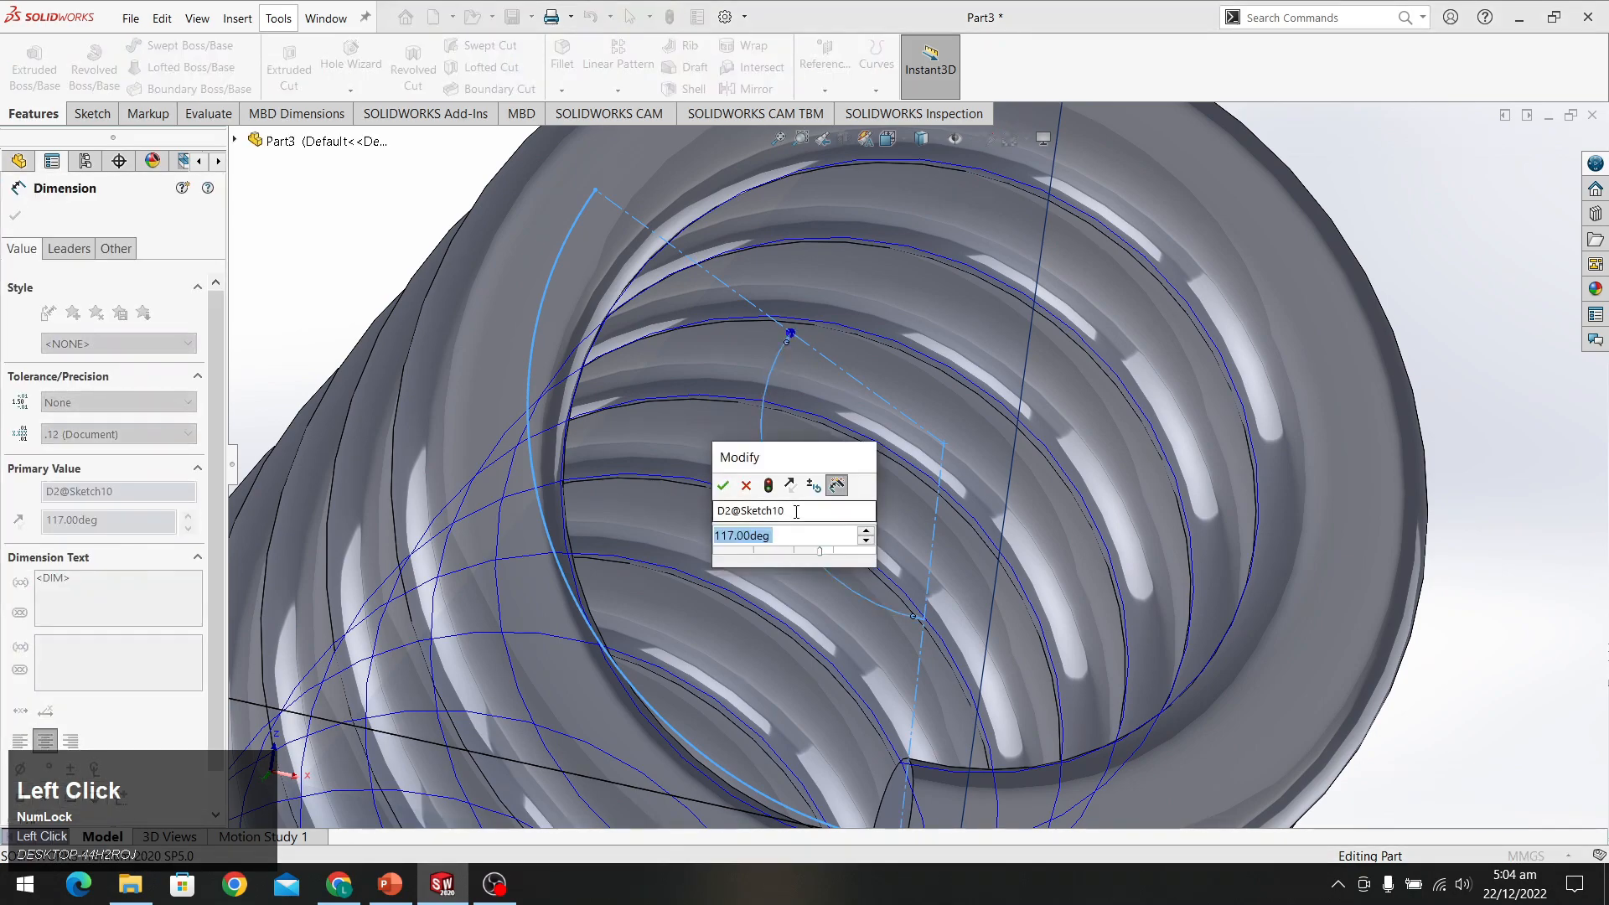
type("110")
key("Return")
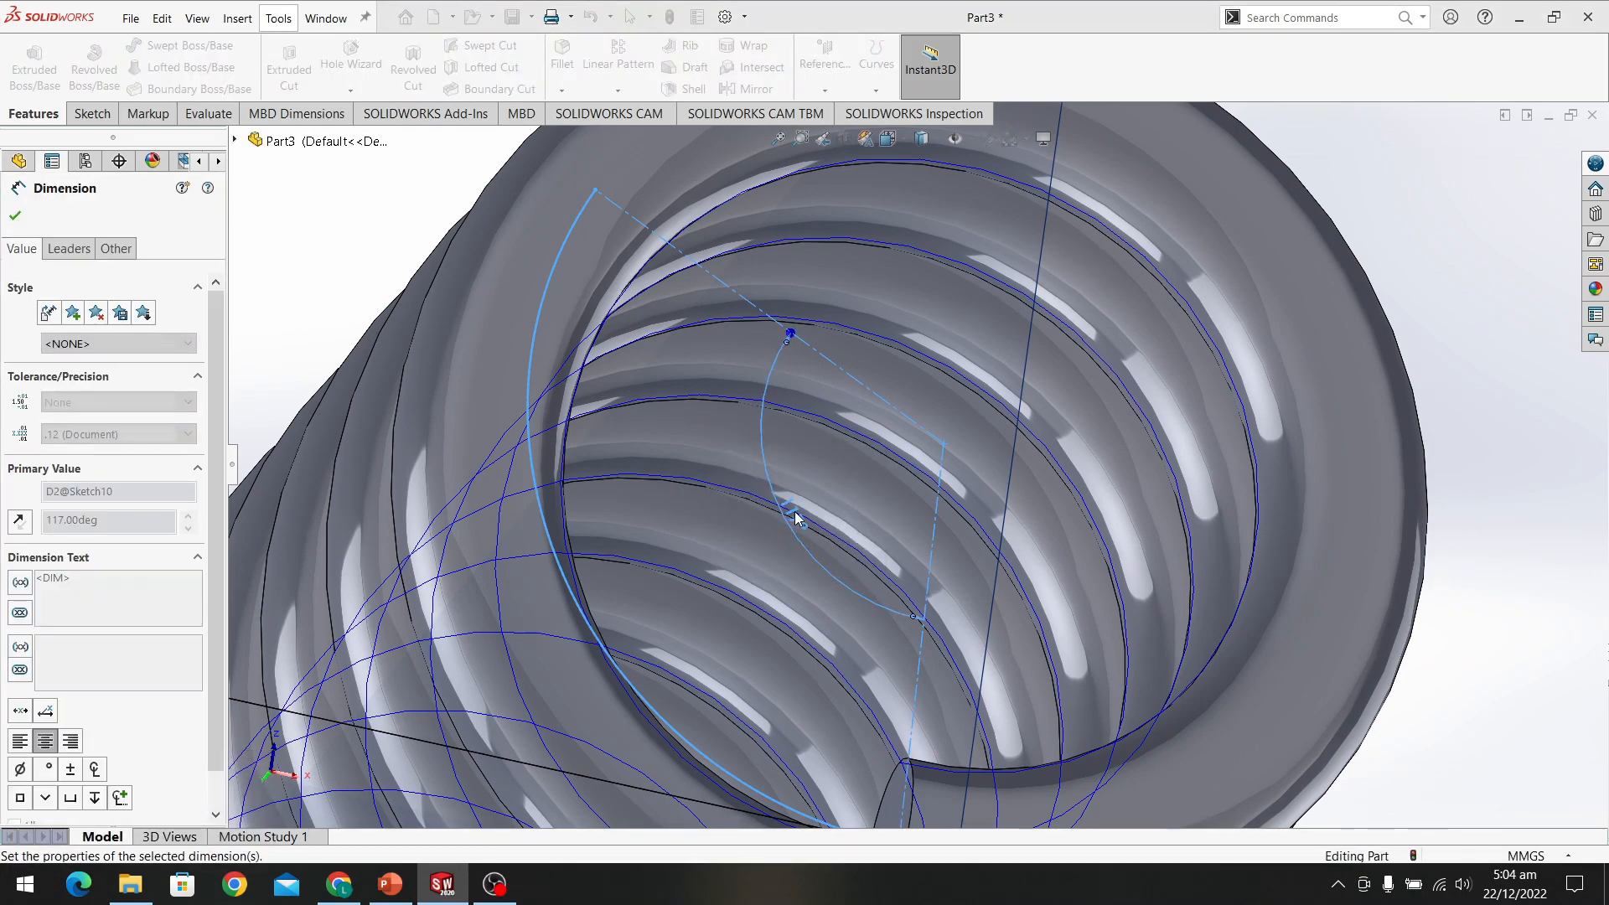
left_click(15, 215)
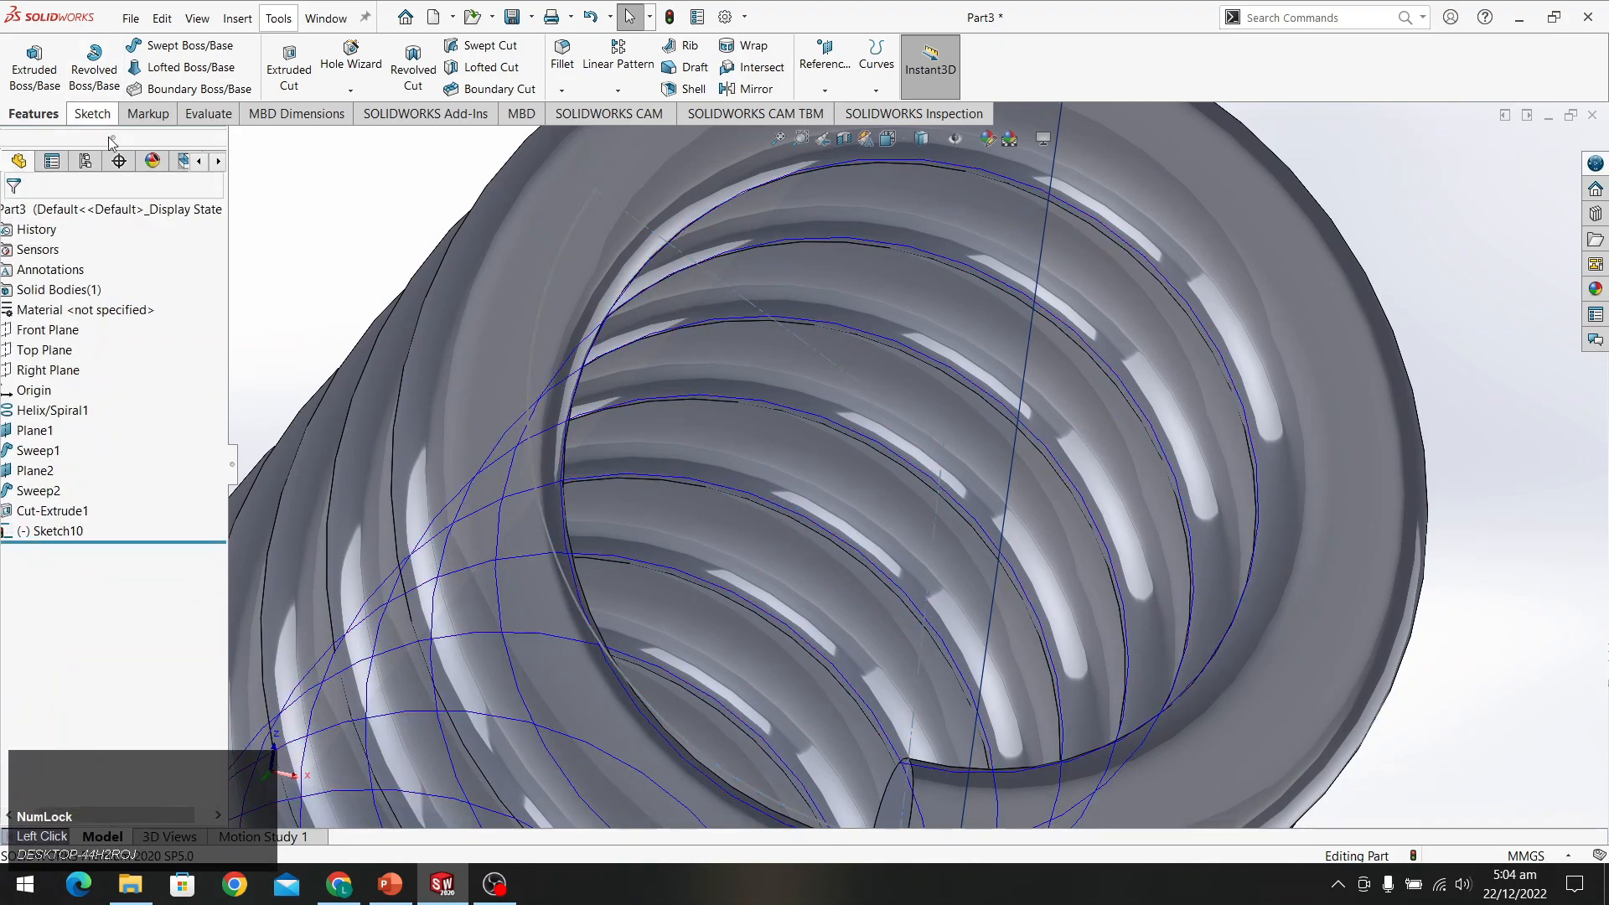
Set up a swept boss with the coil's circular end-face edge as the profile and the 110-degree arc sketch as the path
left_click(216, 50)
middle_click(868, 585)
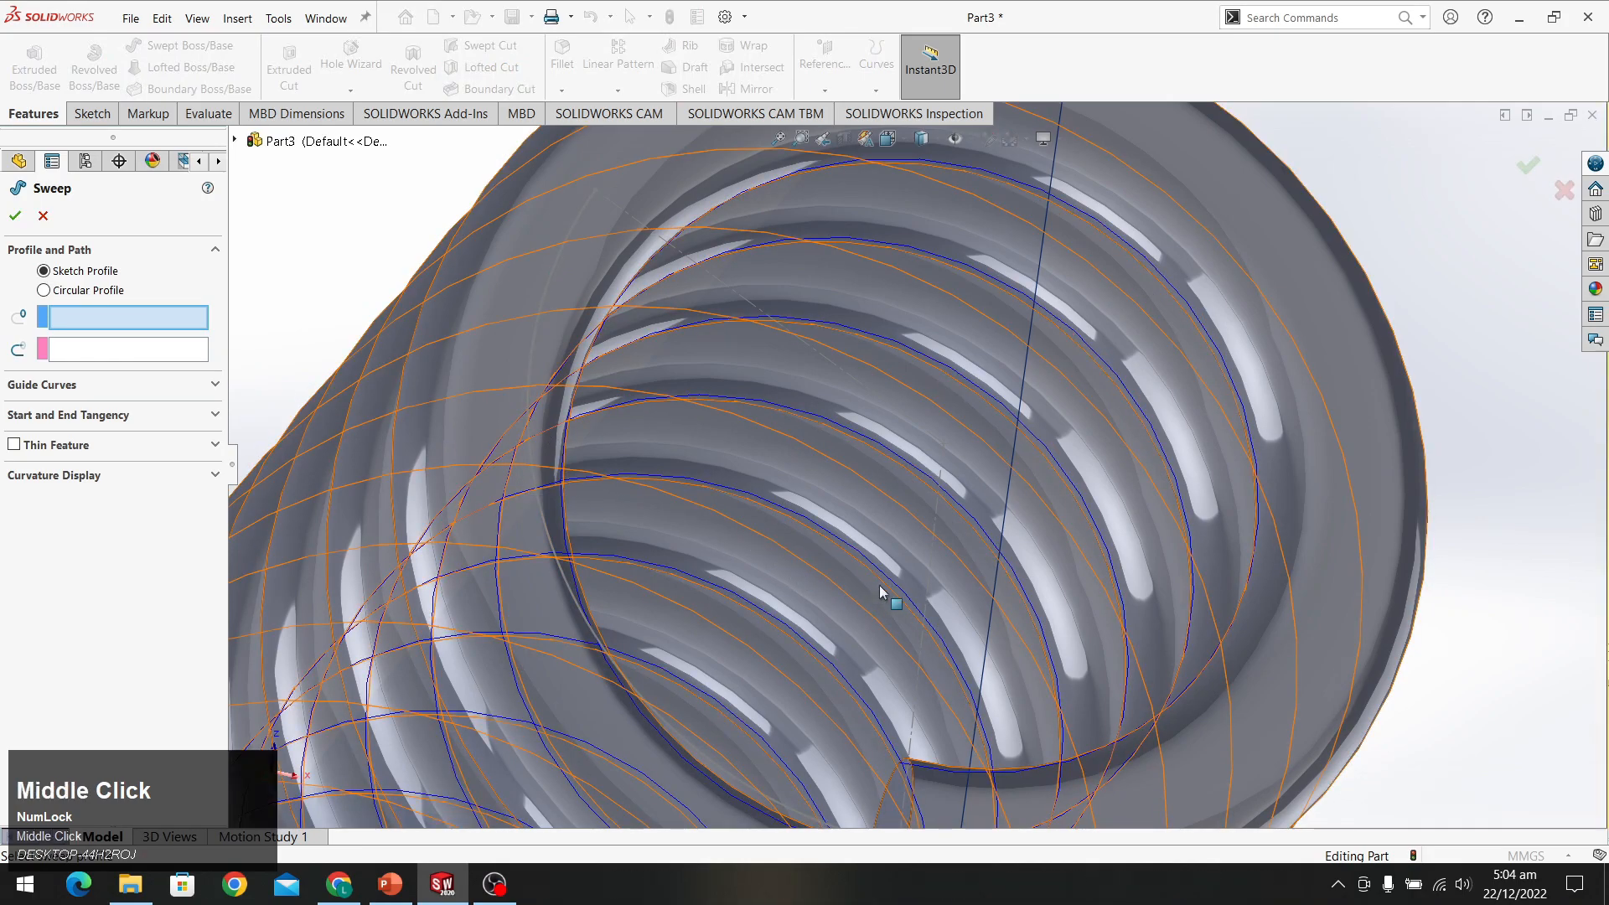
scroll(868, 584, "up", 5)
scroll(994, 575, "down", 2)
scroll(993, 565, "up", 5)
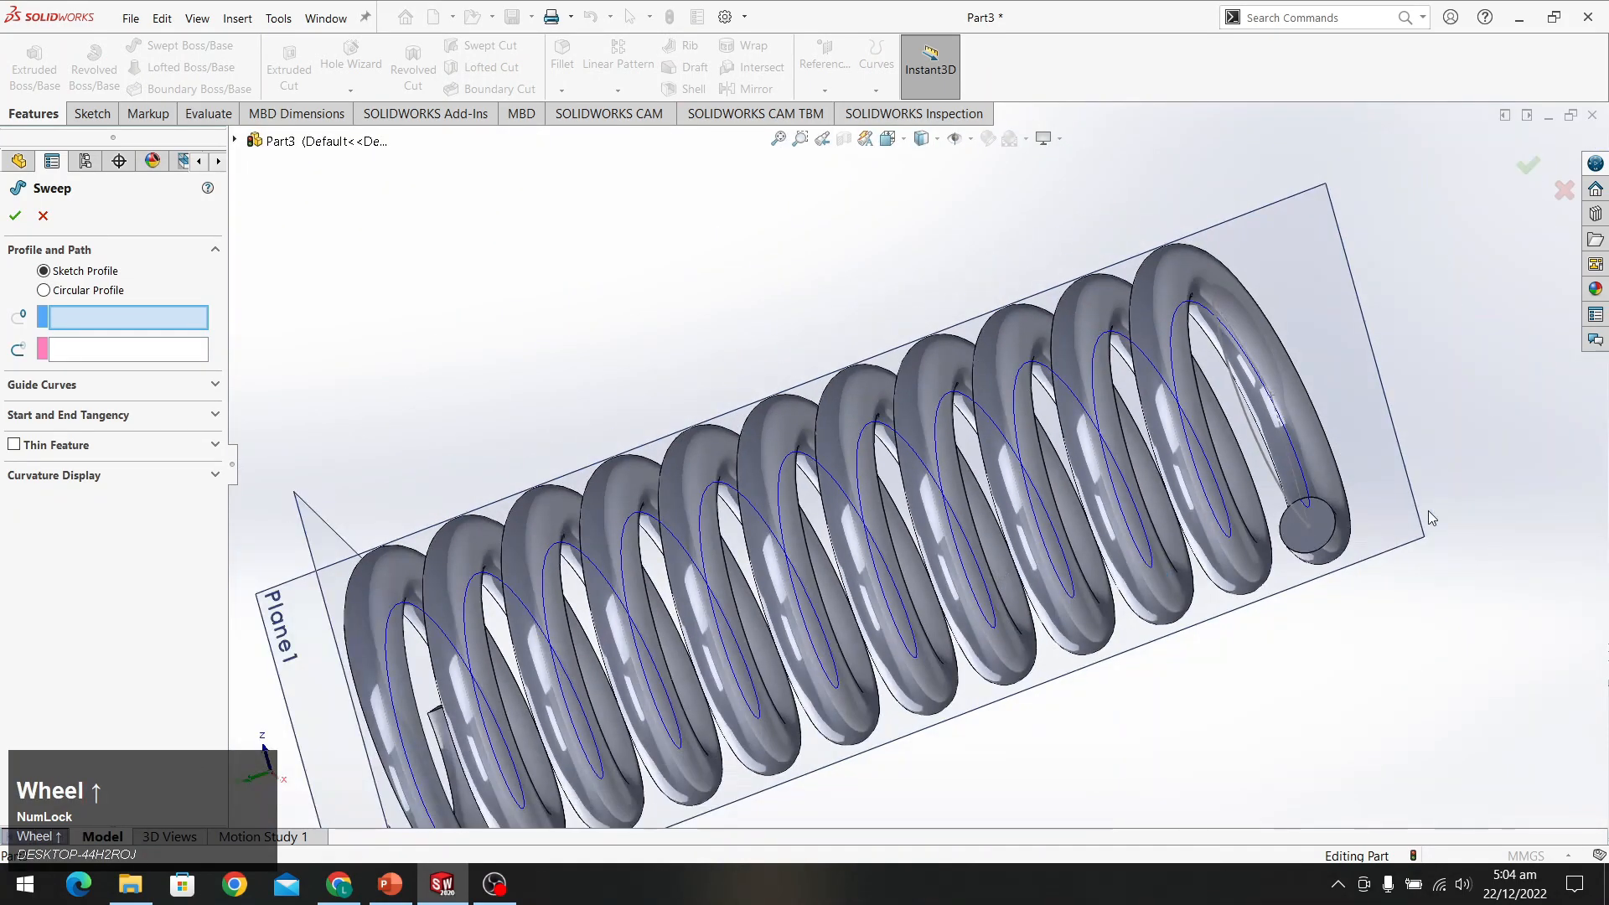
left_click(1318, 526)
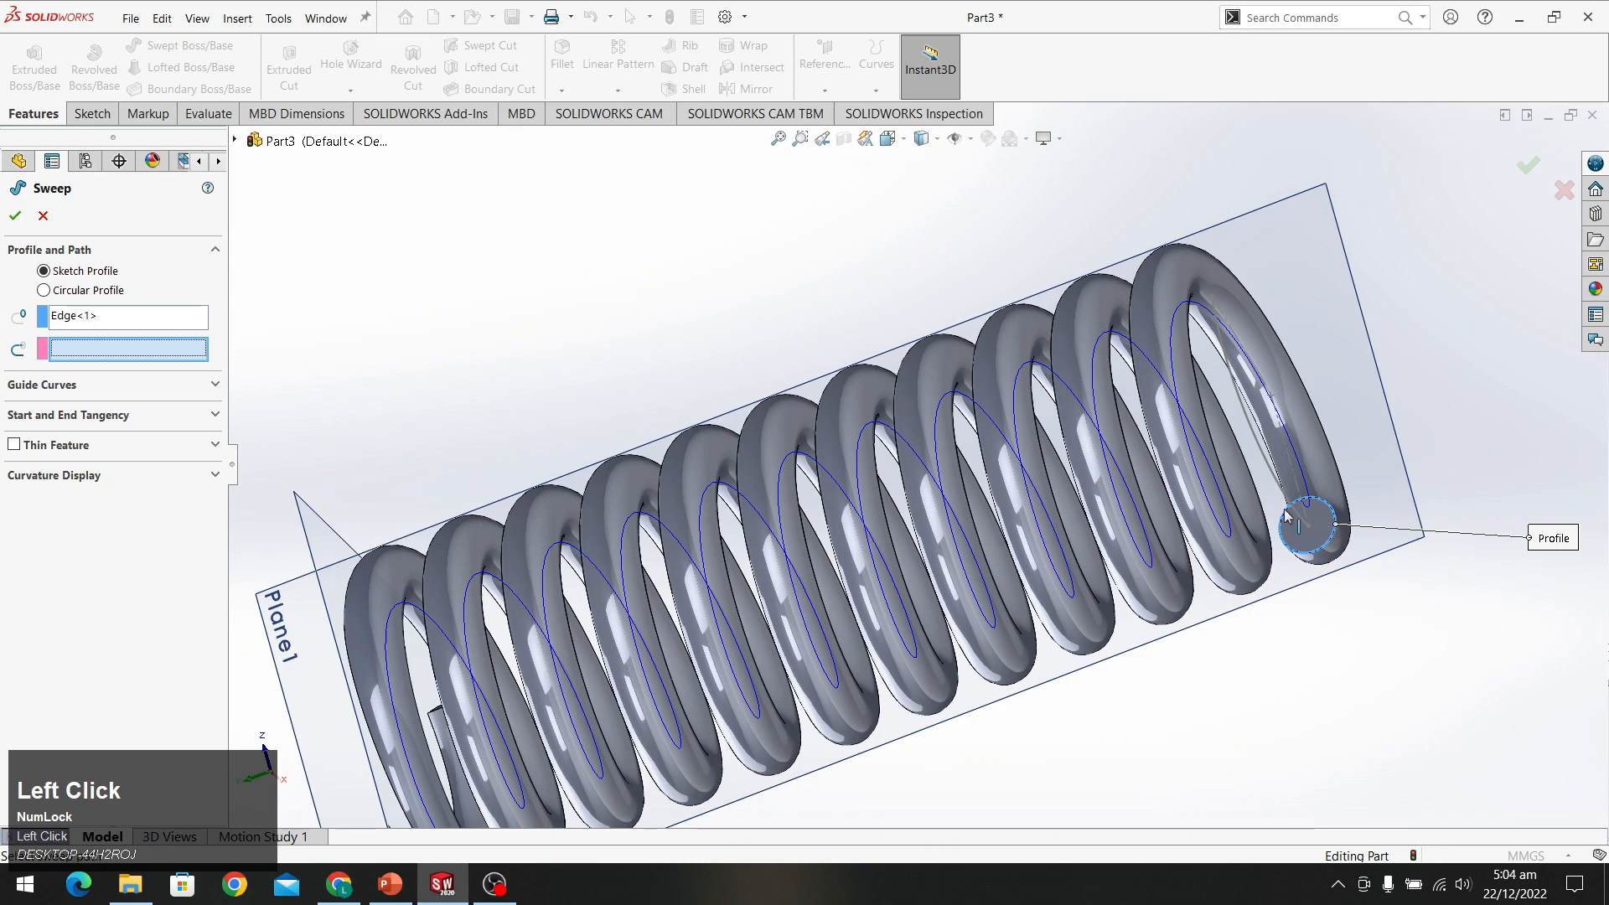
left_click(1256, 443)
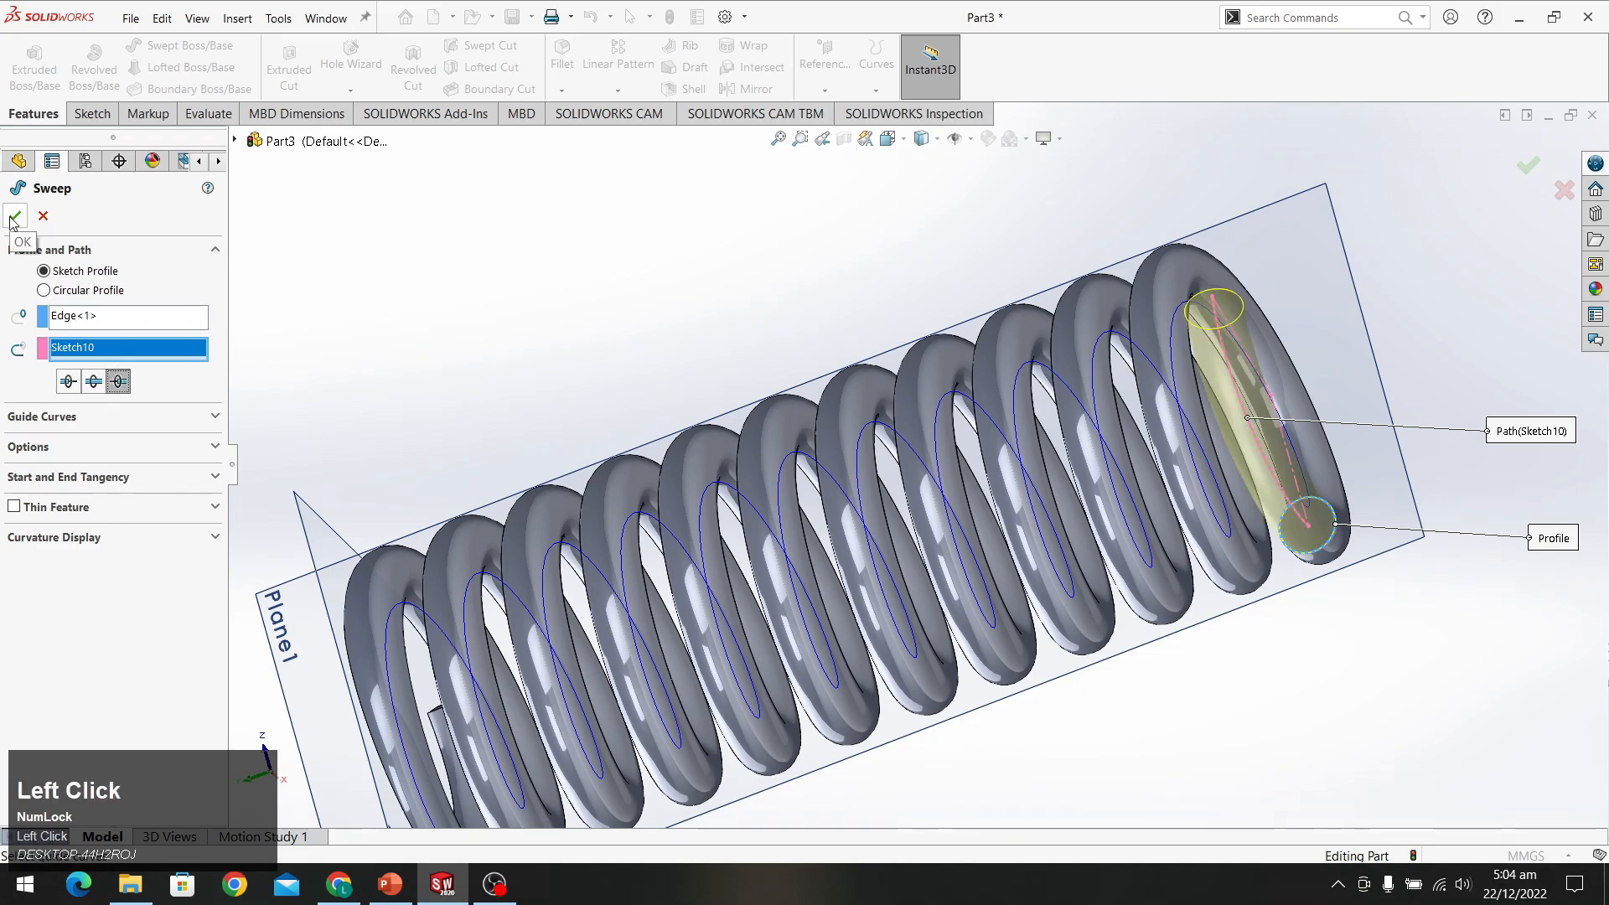
Check the previewed sweep's free end against the neighbouring coil and accept the sweep
scroll(1214, 319, "down", 5)
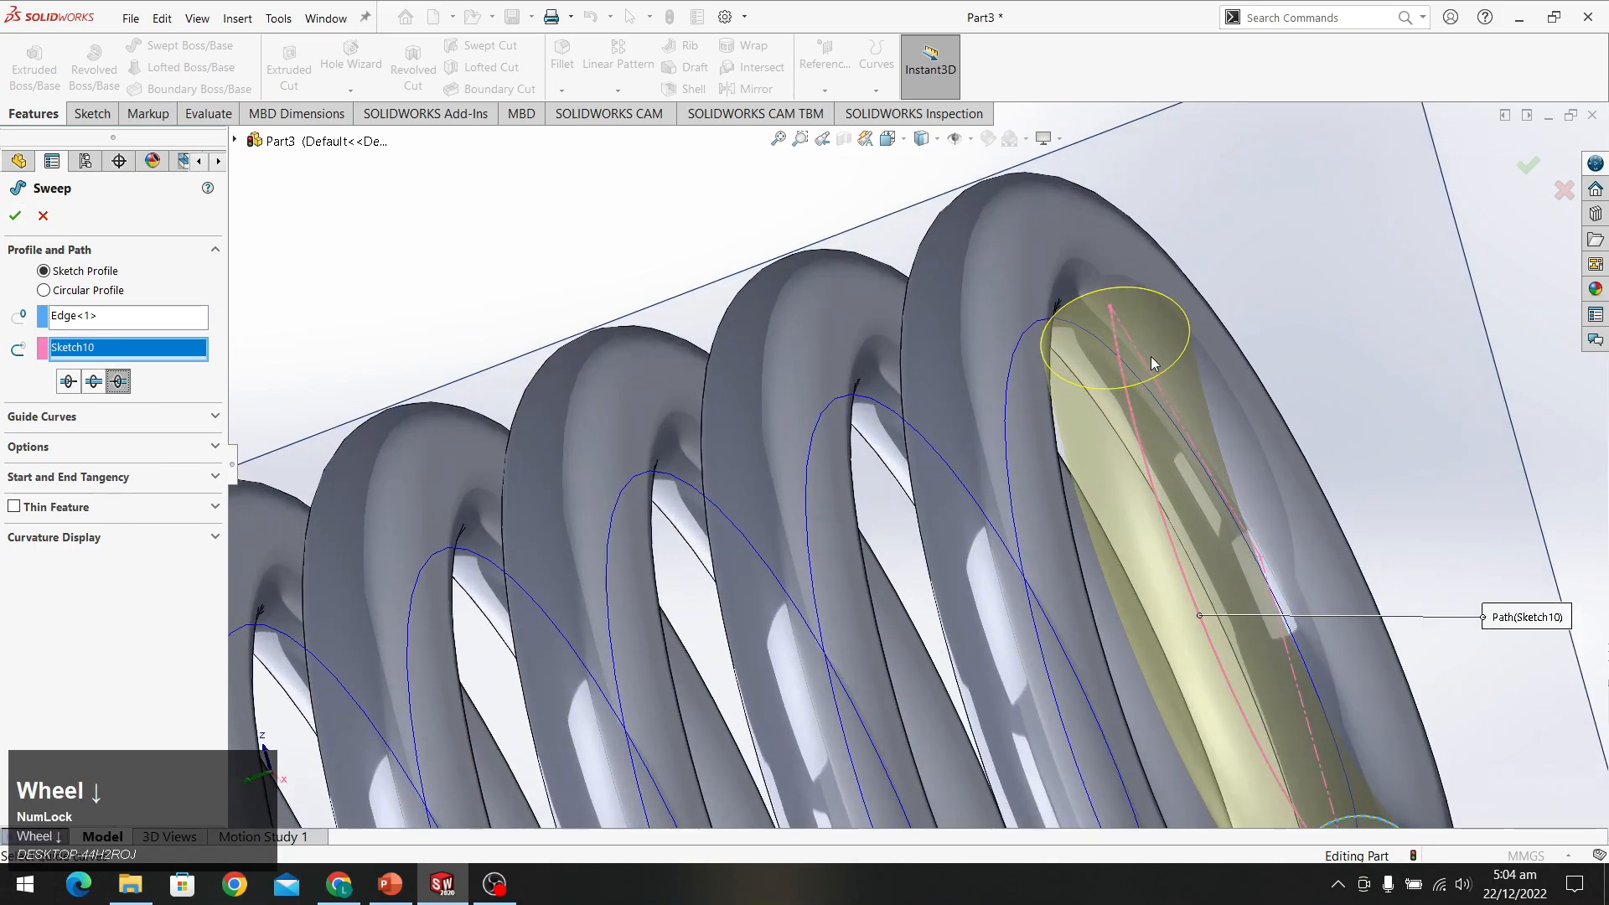
scroll(1151, 362, "down", 2)
mouse_move(1013, 400)
middle_mouse_down()
mouse_move(1100, 412)
mouse_move(1042, 387)
middle_mouse_up()
scroll(1065, 426, "down", 3)
scroll(1065, 426, "down", 2)
scroll(1114, 373, "up", 3)
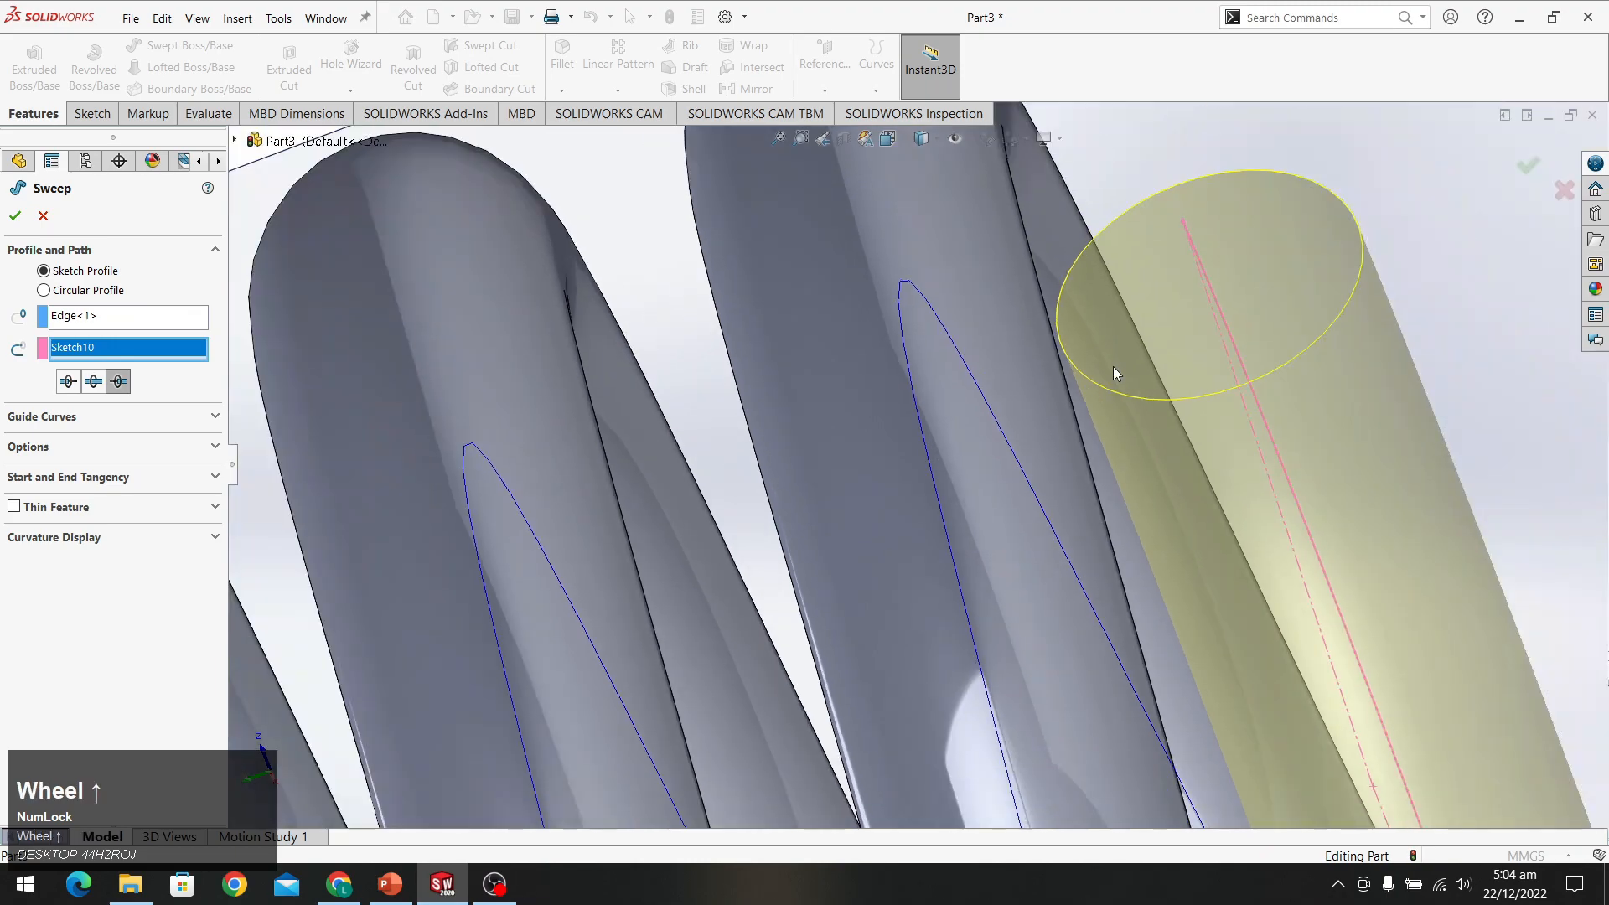
left_click(15, 215)
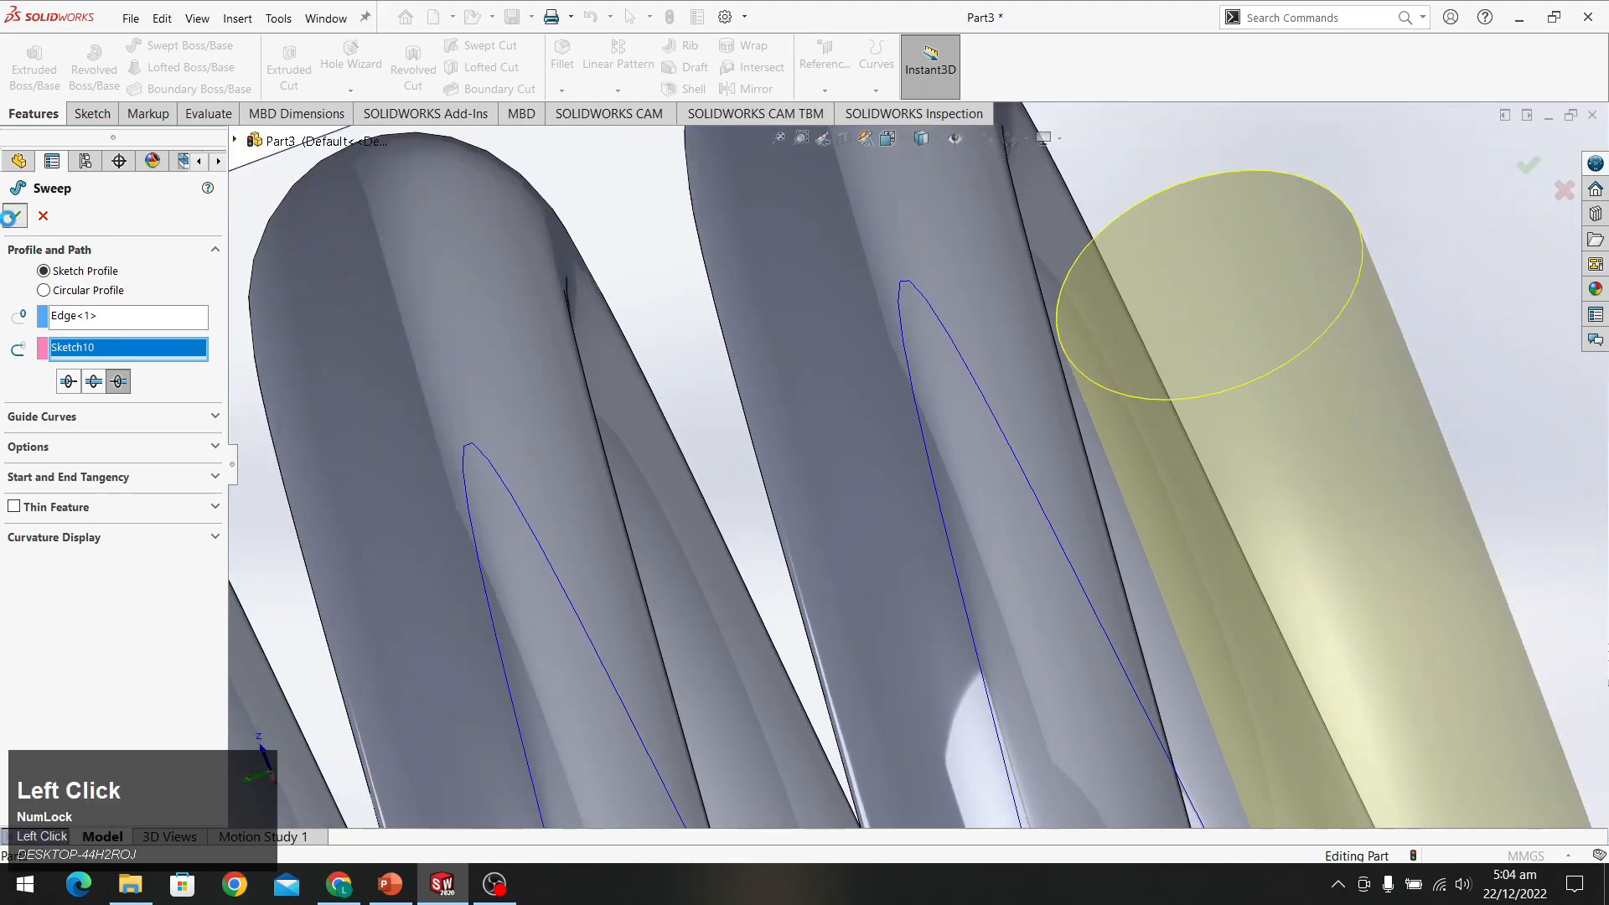
Start a new sketch on the circular free-end face of the new arc sweep
middle_click_drag(964, 368, 1030, 363)
scroll(1027, 366, "up", 3)
scroll(1021, 361, "up", 5)
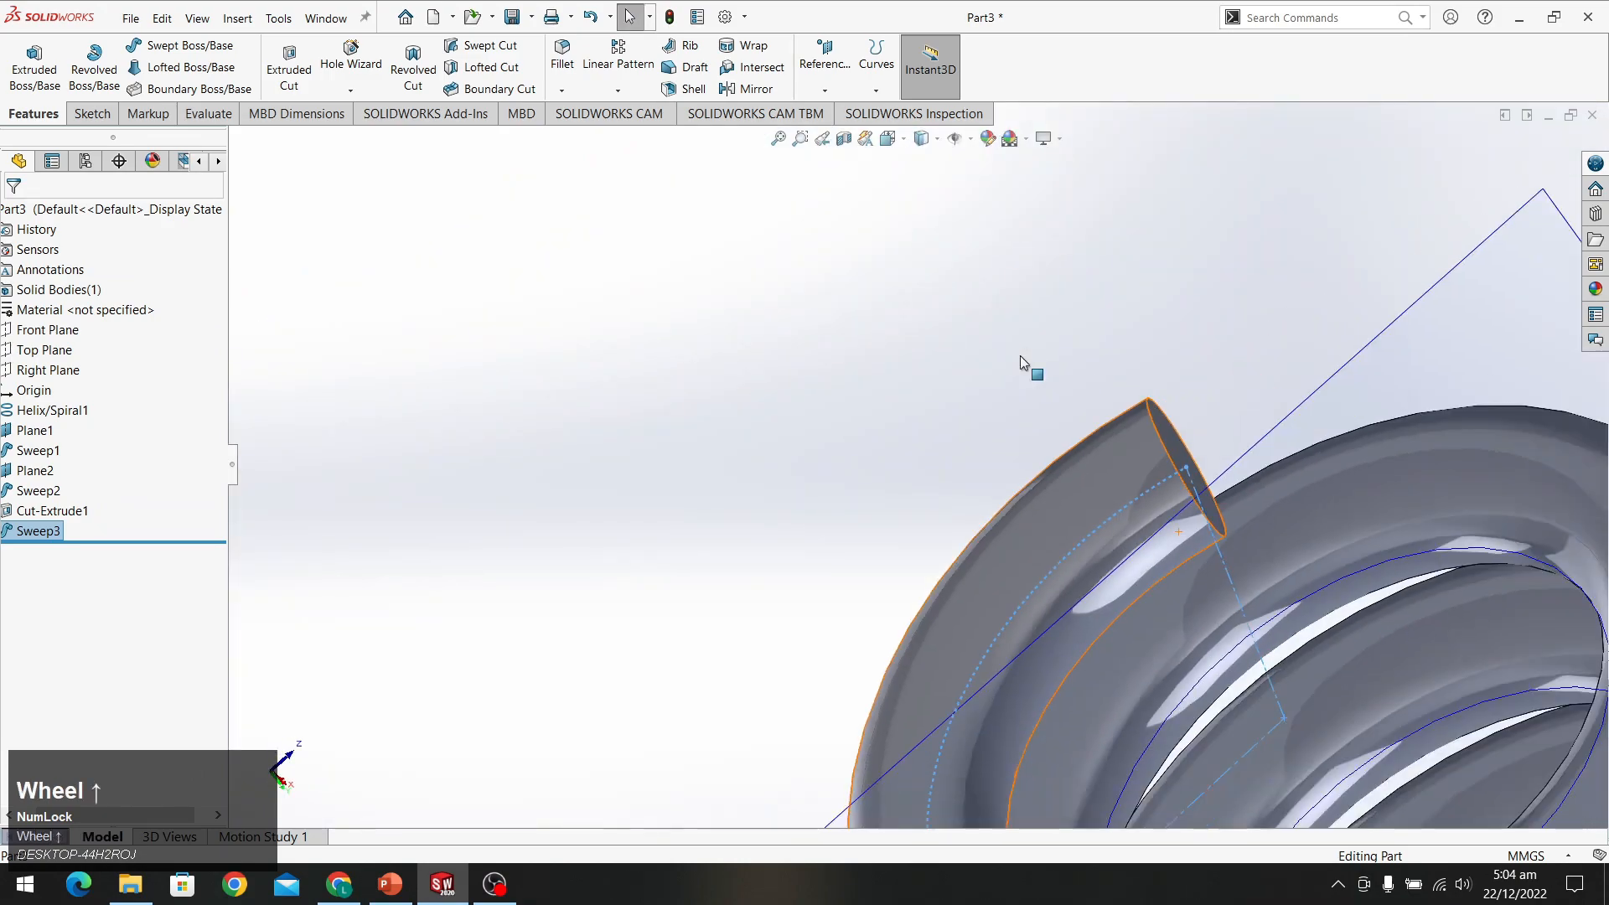
mouse_move(1128, 435)
middle_mouse_down()
mouse_move(1005, 489)
mouse_move(1131, 408)
middle_mouse_up()
left_click(1117, 396)
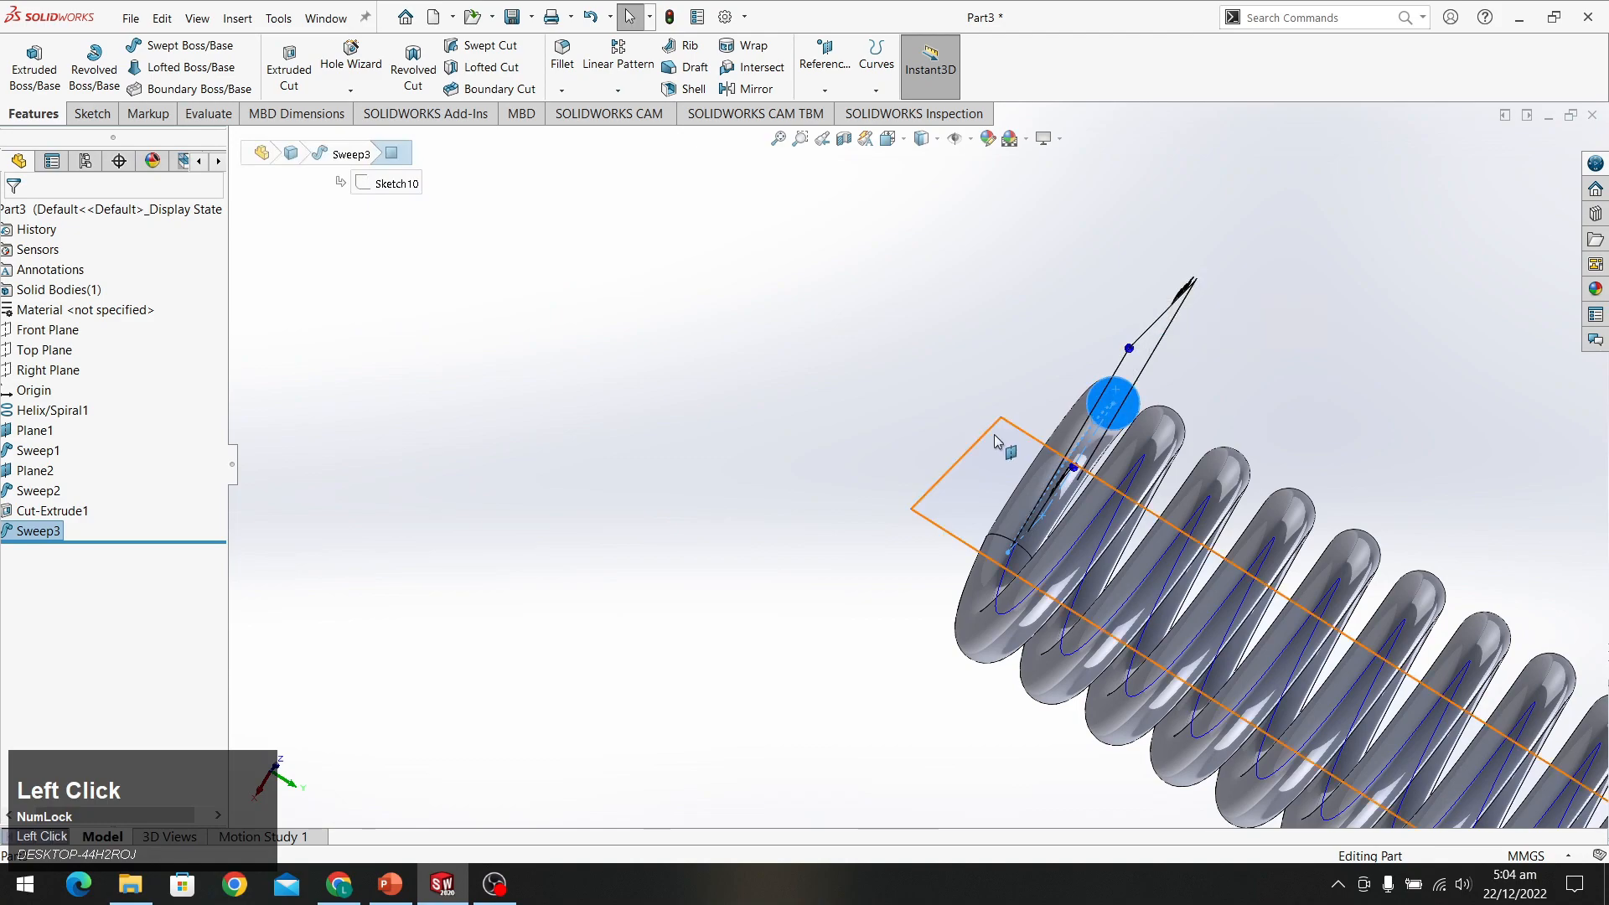
left_click(38, 65)
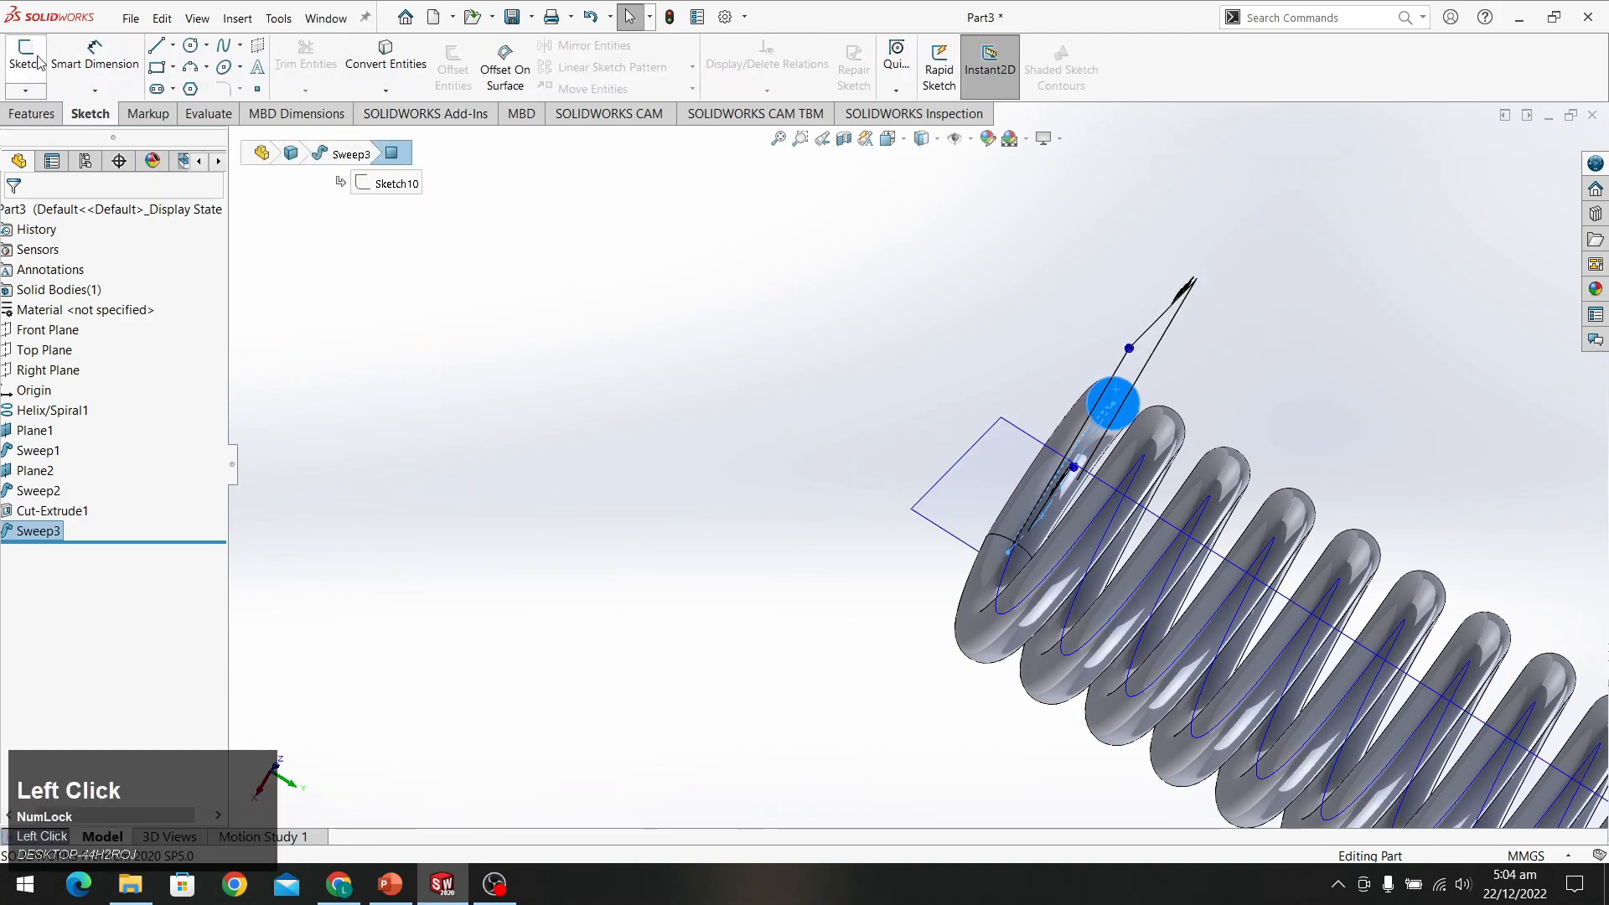
left_click(26, 52)
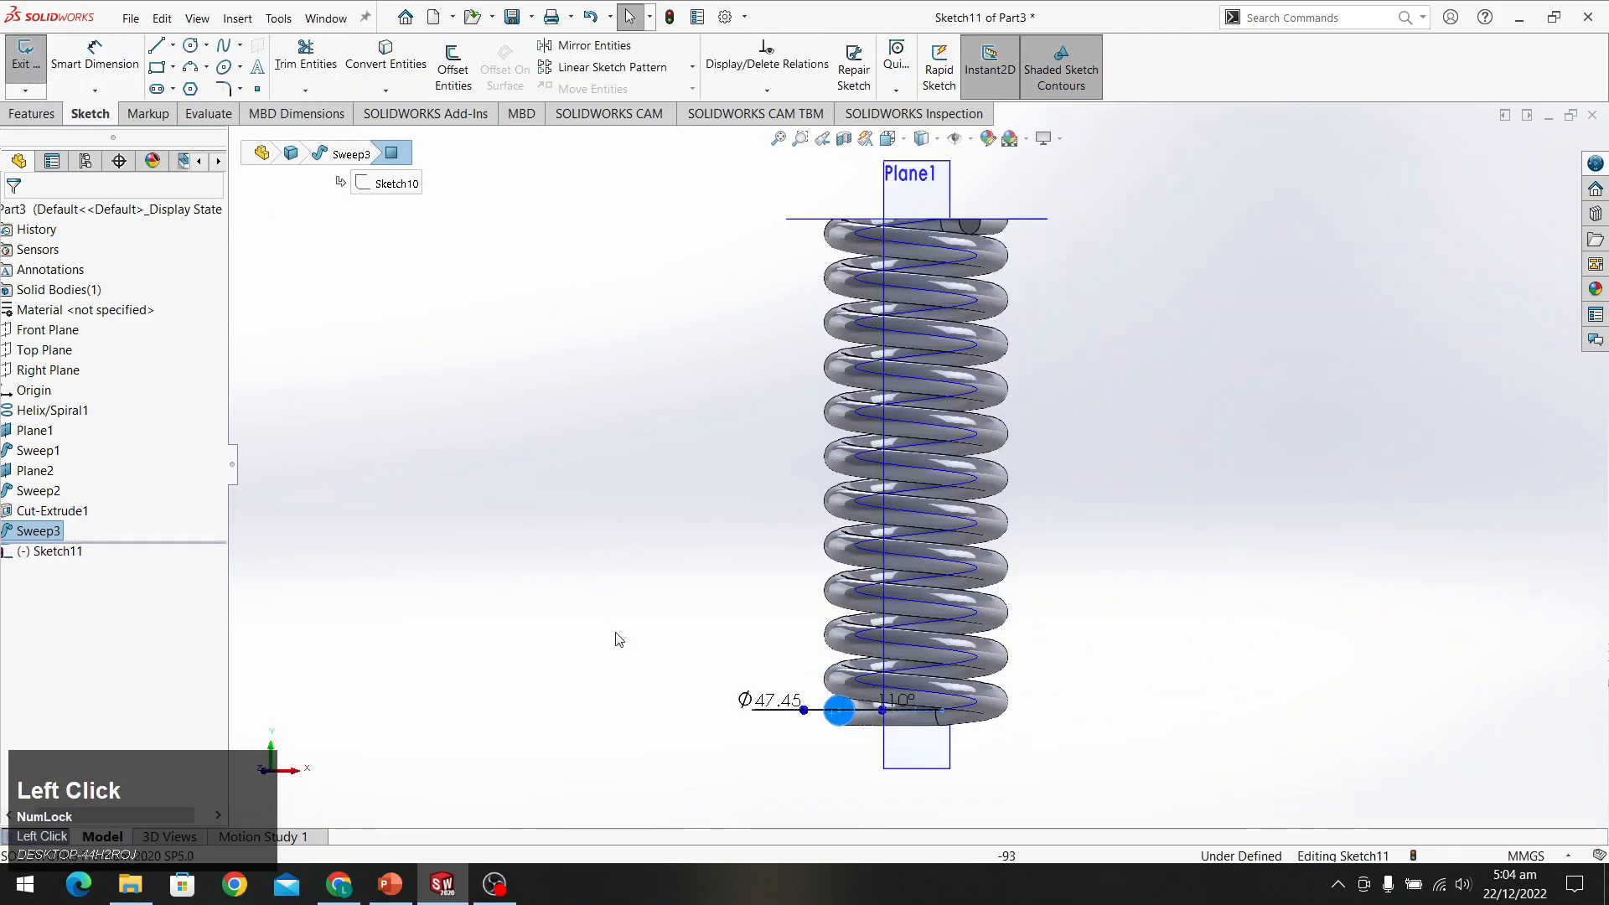
Sketch a corner rectangle wider than the spring, from the end face's center height down past the lower end of the coil
scroll(991, 760, "down", 5)
scroll(677, 590, "down", 4)
scroll(771, 536, "up", 5)
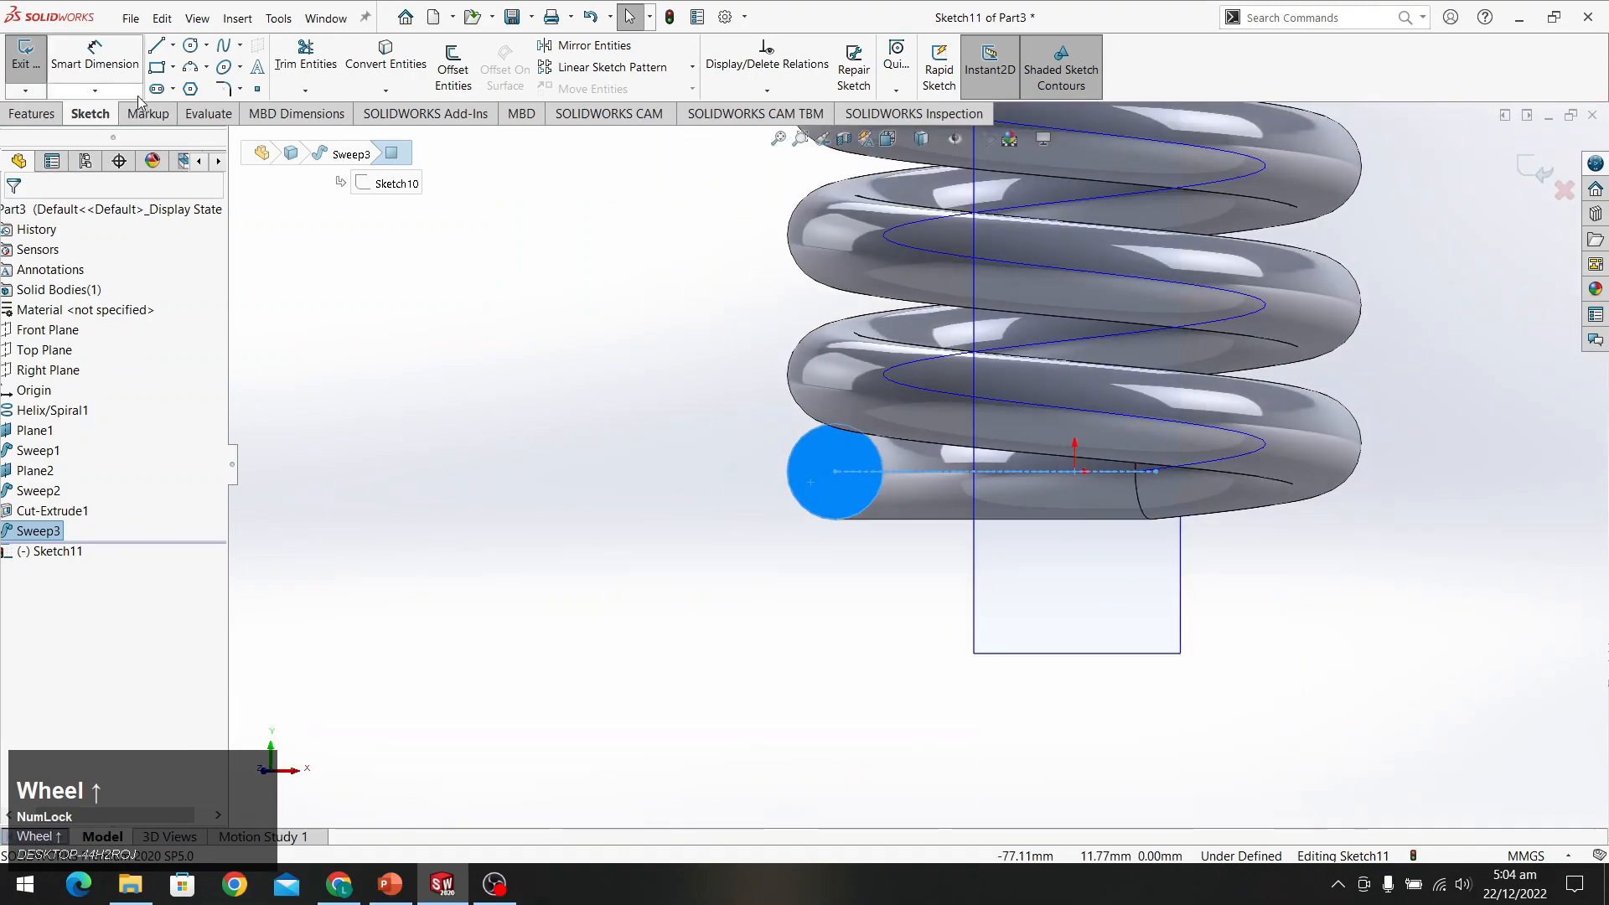
left_click(157, 67)
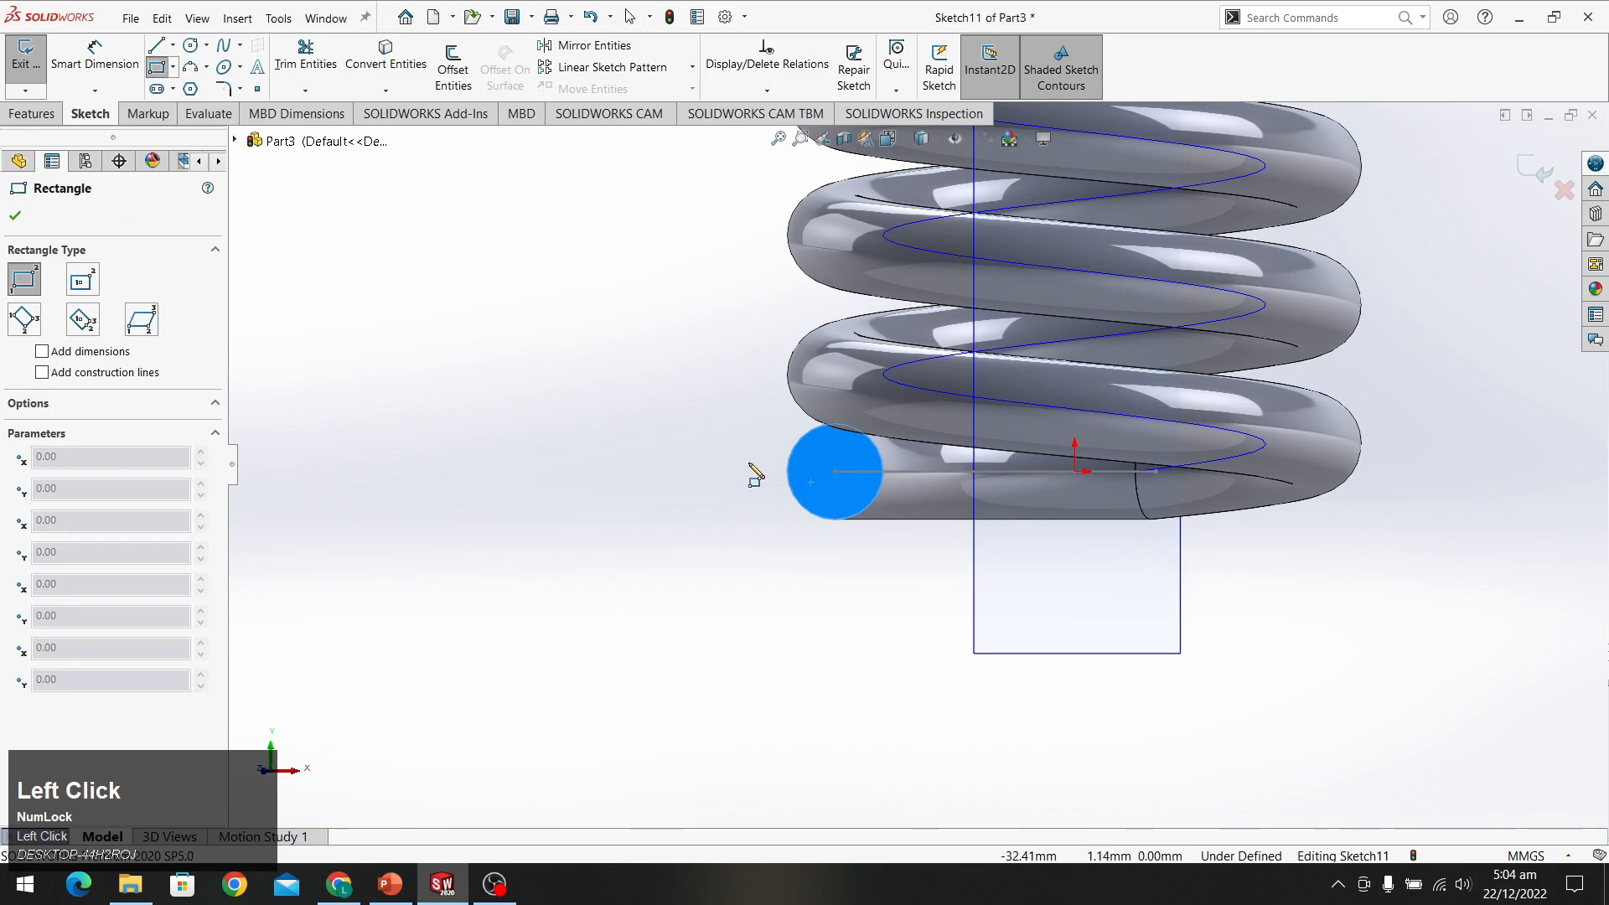
left_click(729, 471)
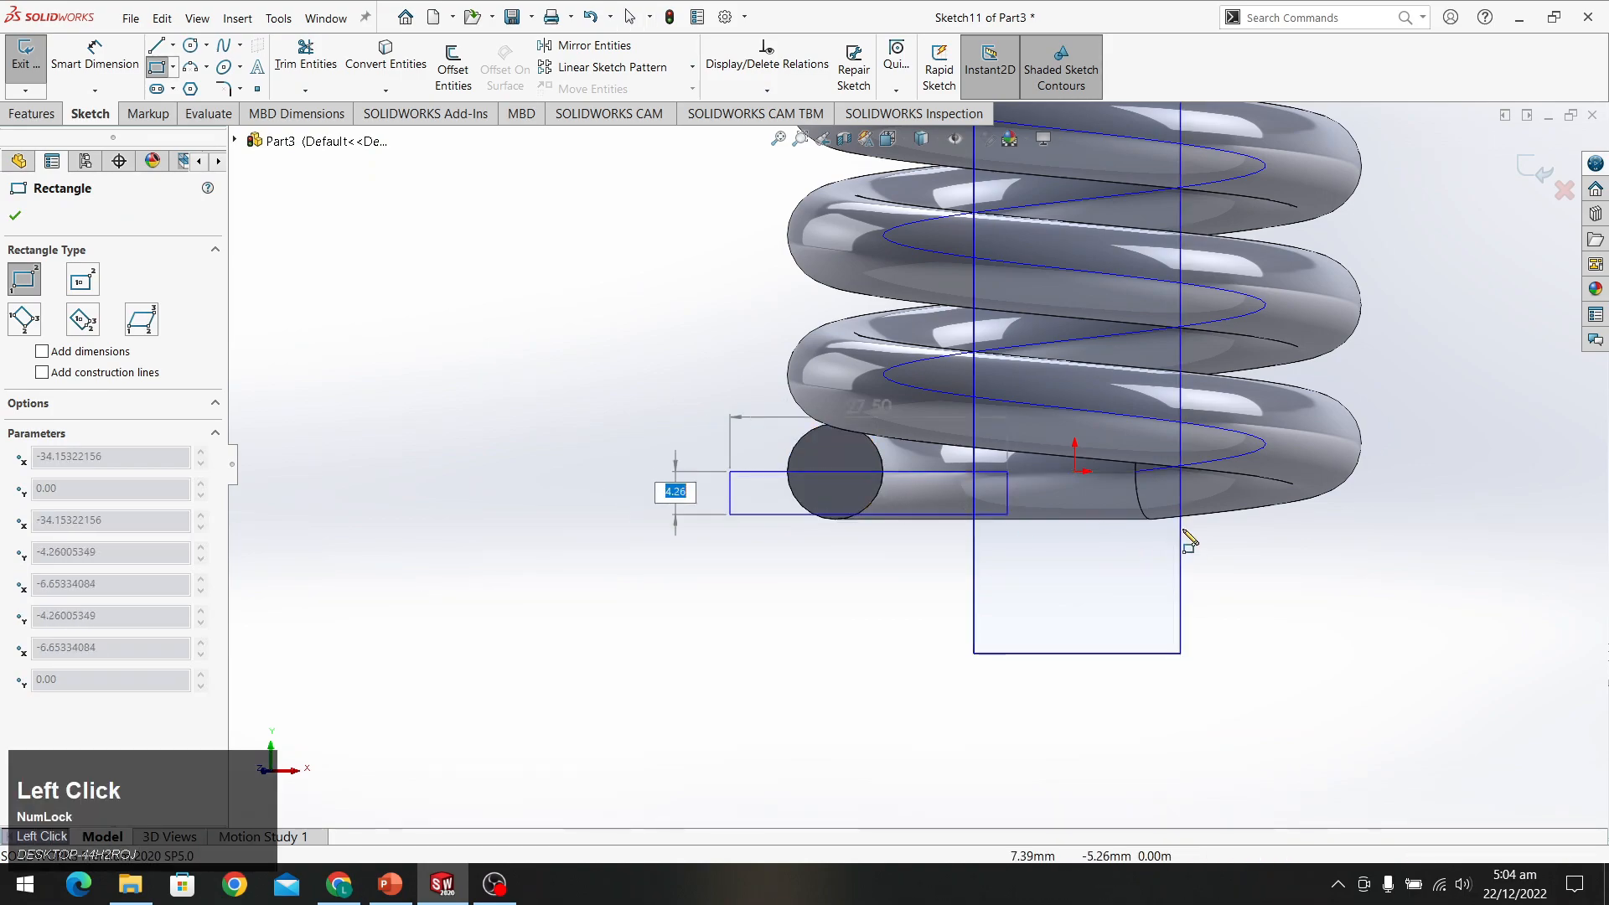
left_click(1508, 644)
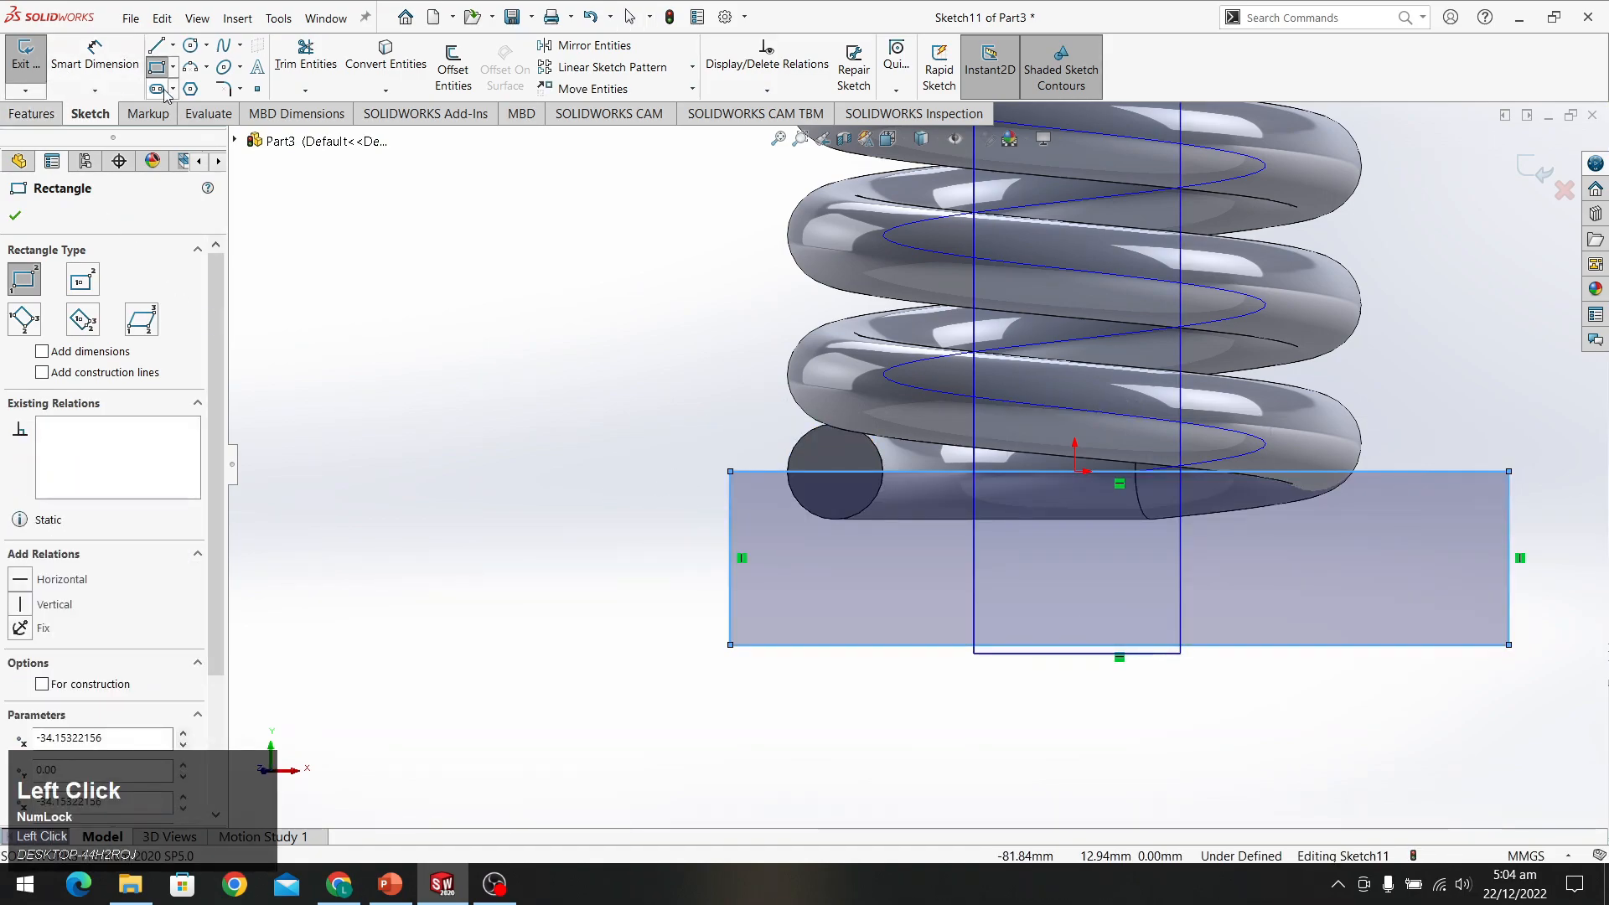
Cut the spring's lower end flat by extruding the rectangle as a cut with the Through All - Both end condition
left_click(31, 113)
left_click(290, 67)
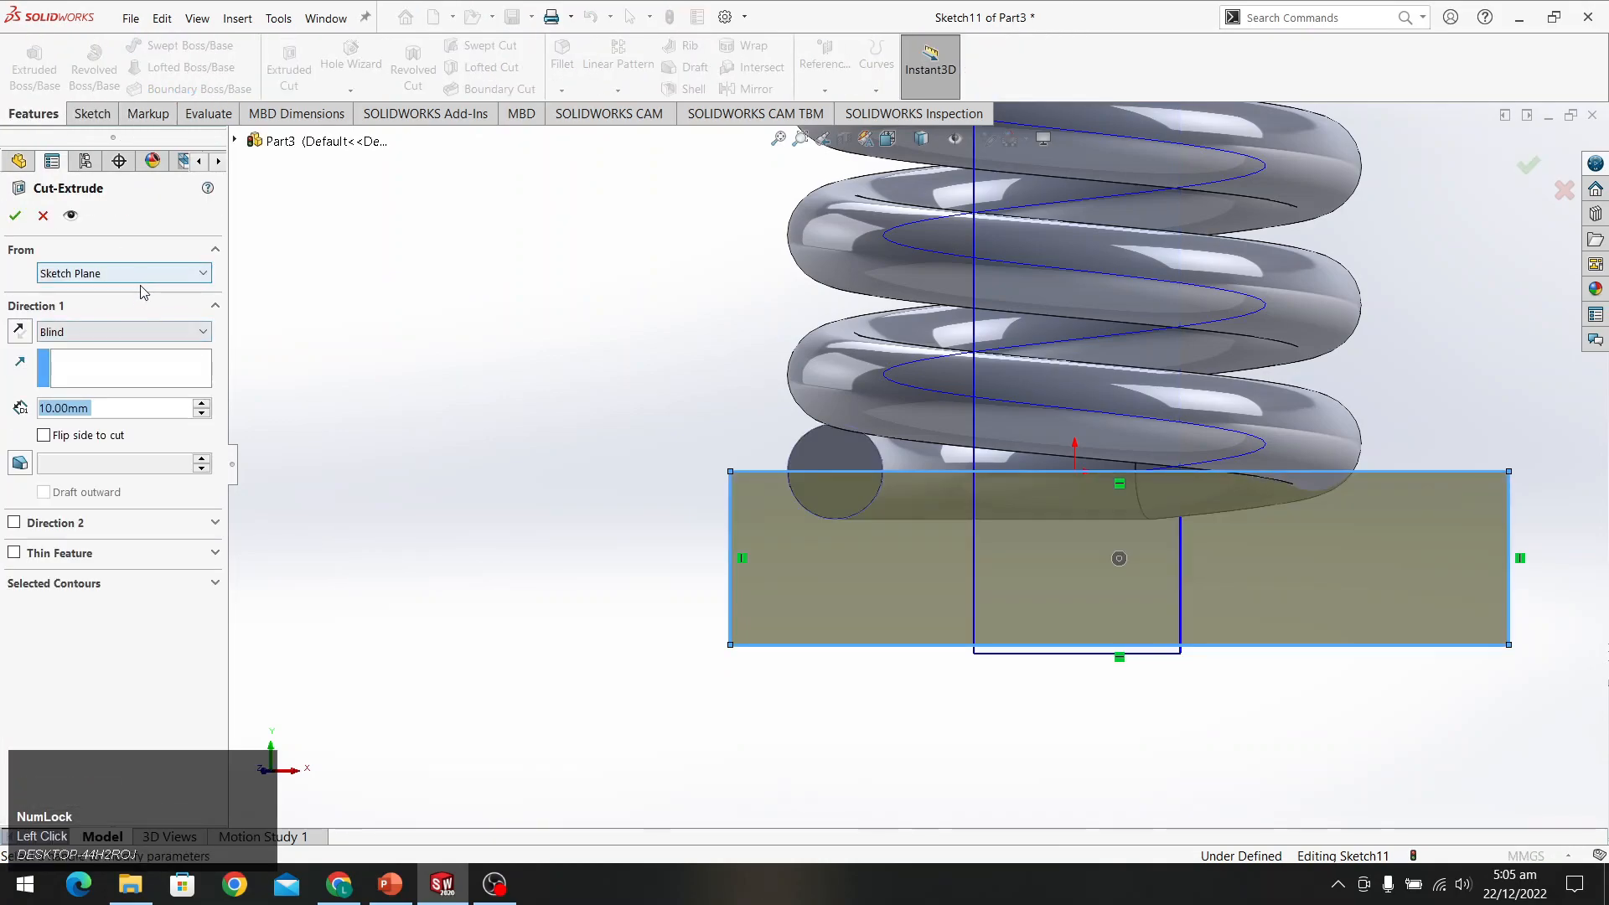
left_click(134, 332)
left_click(128, 379)
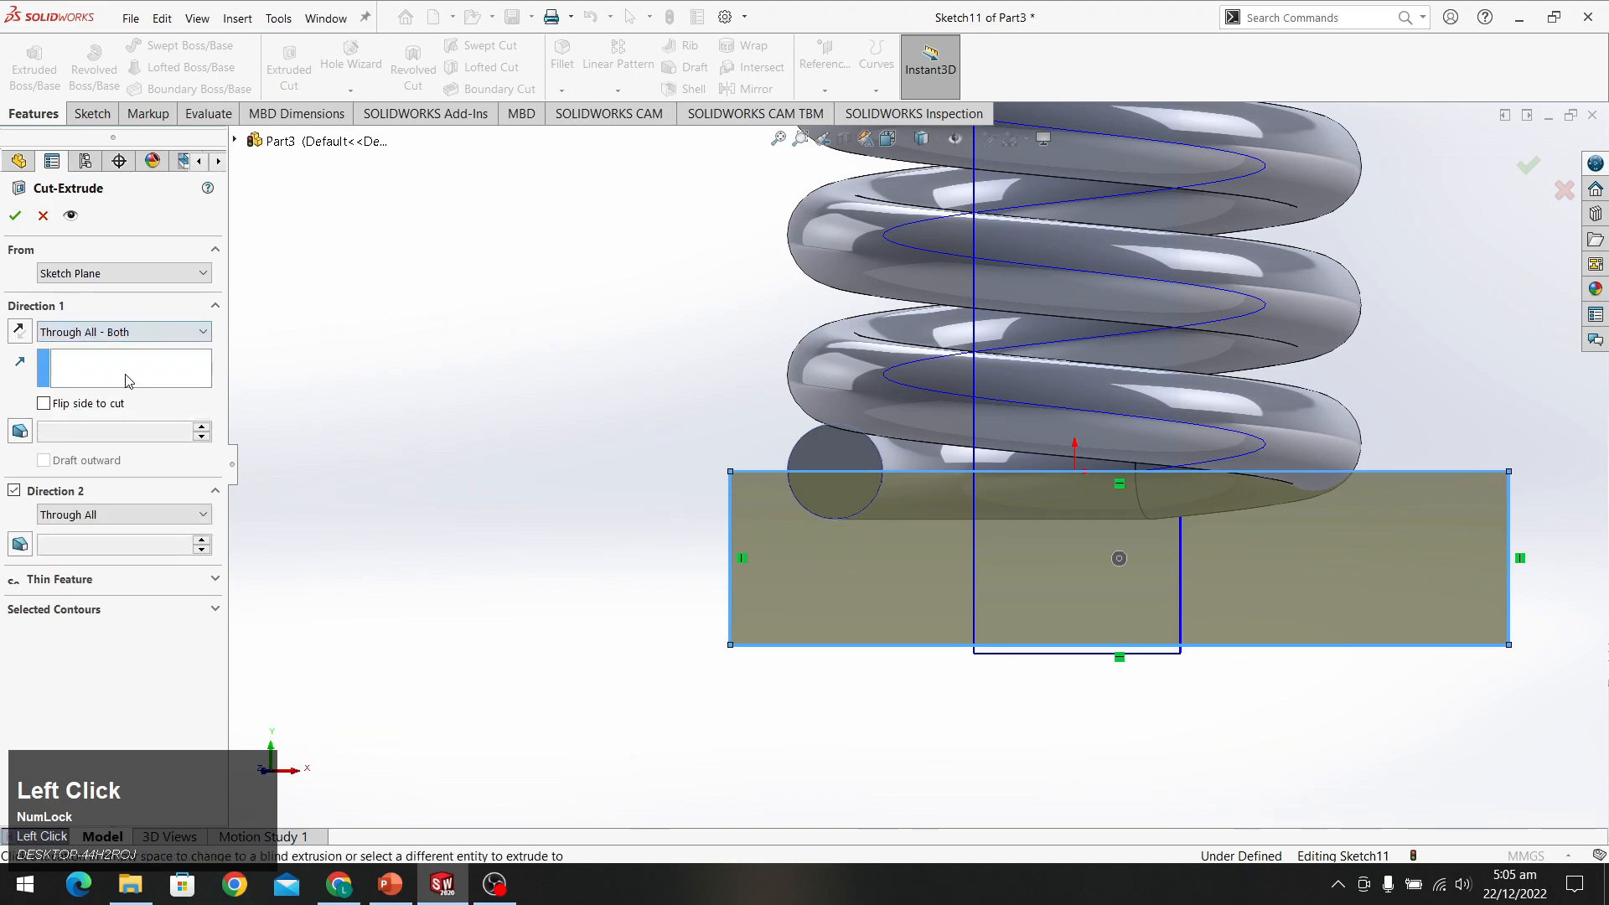
left_click(15, 216)
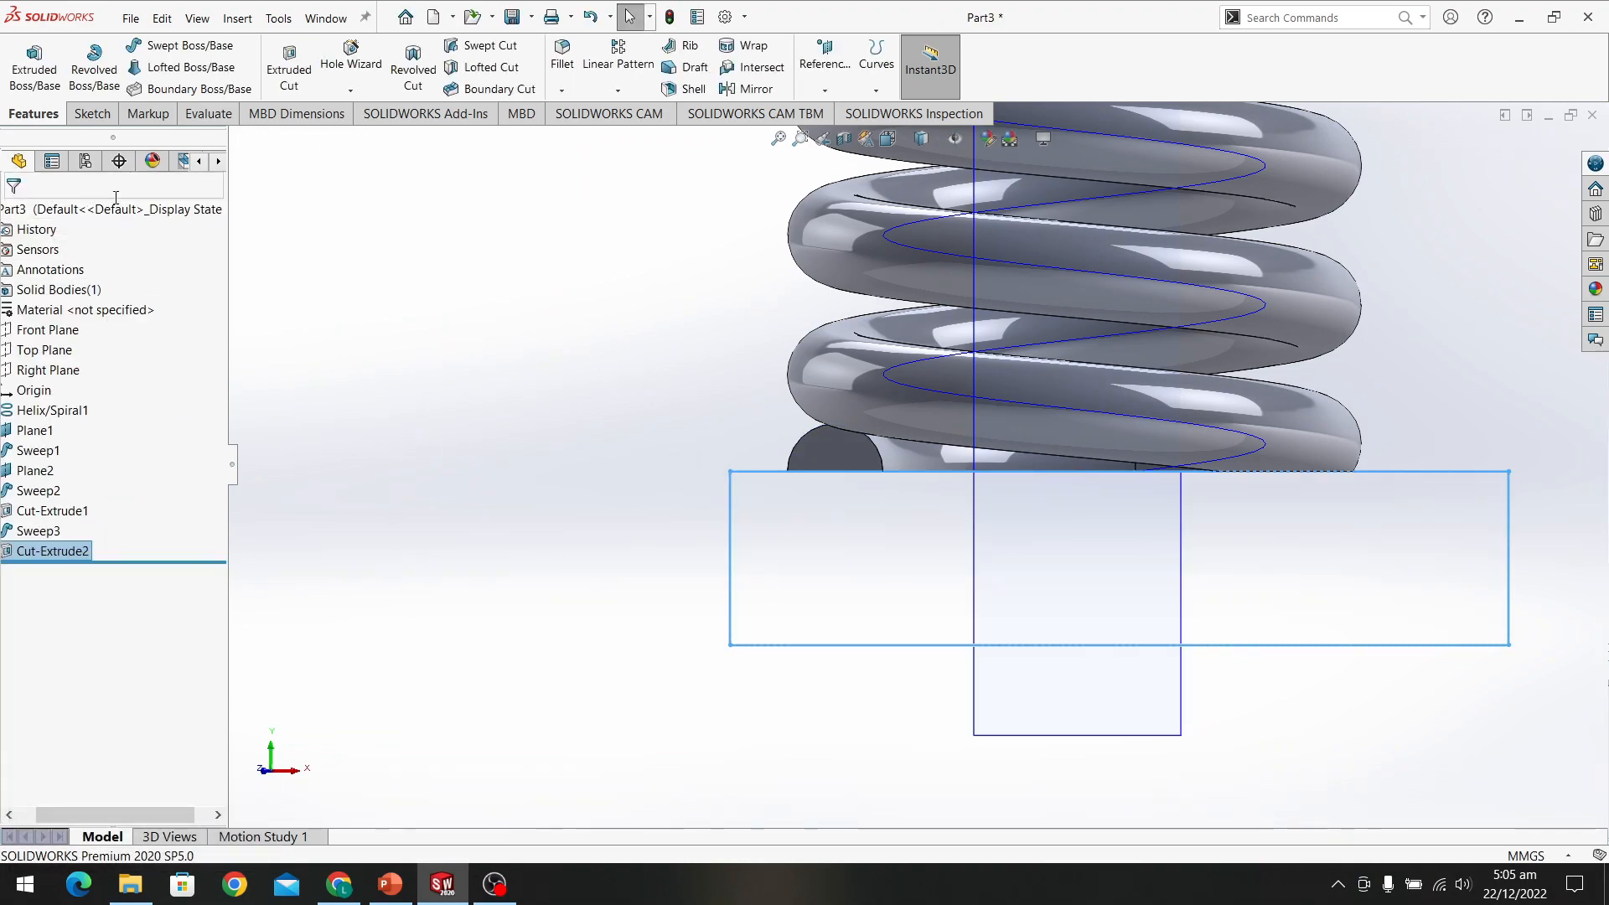
Examine the flat-cut lower end, the coils along the body and the flat-cut upper end of the spring
scroll(1389, 564, "up", 2)
mouse_move(871, 466)
middle_mouse_down()
mouse_move(933, 374)
mouse_move(861, 444)
middle_mouse_up()
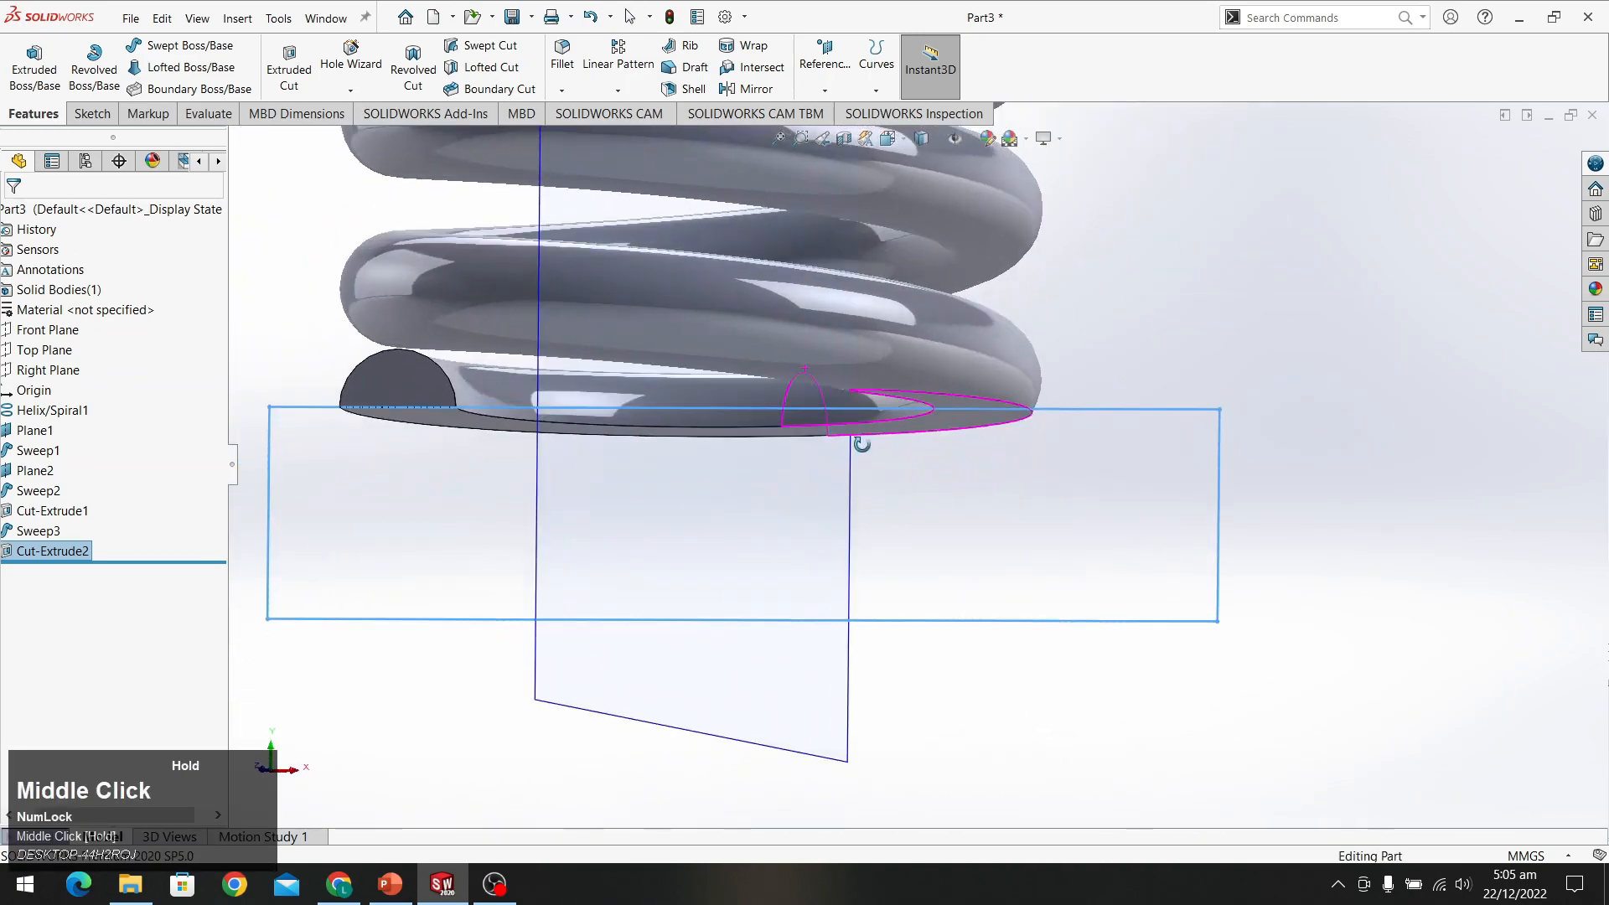
scroll(652, 419, "down", 5)
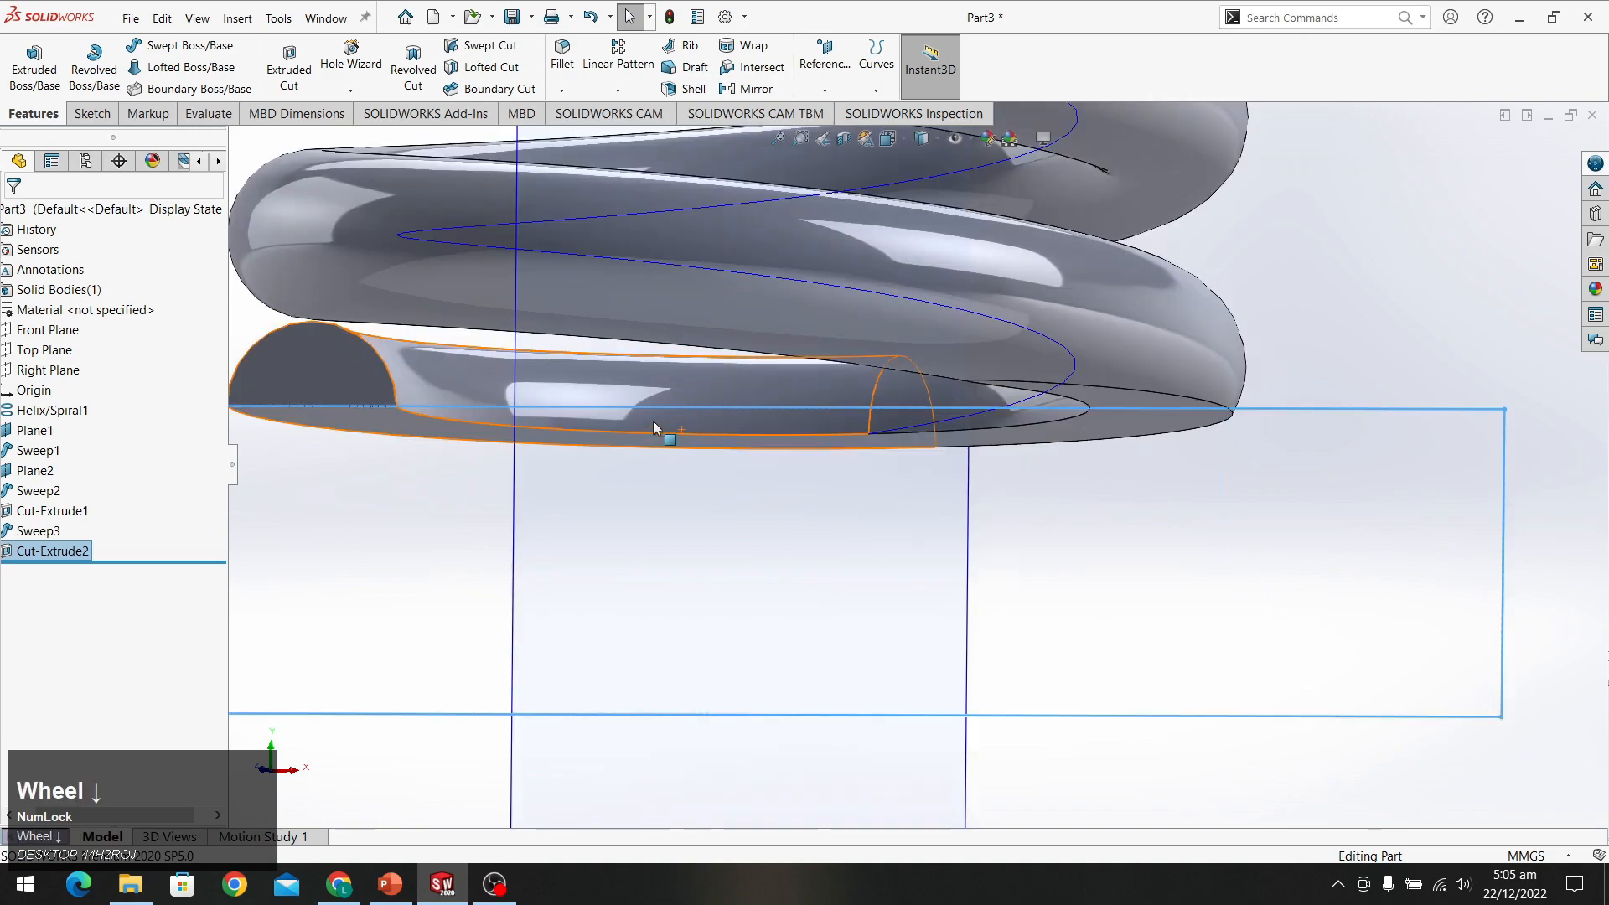
left_click(1124, 340)
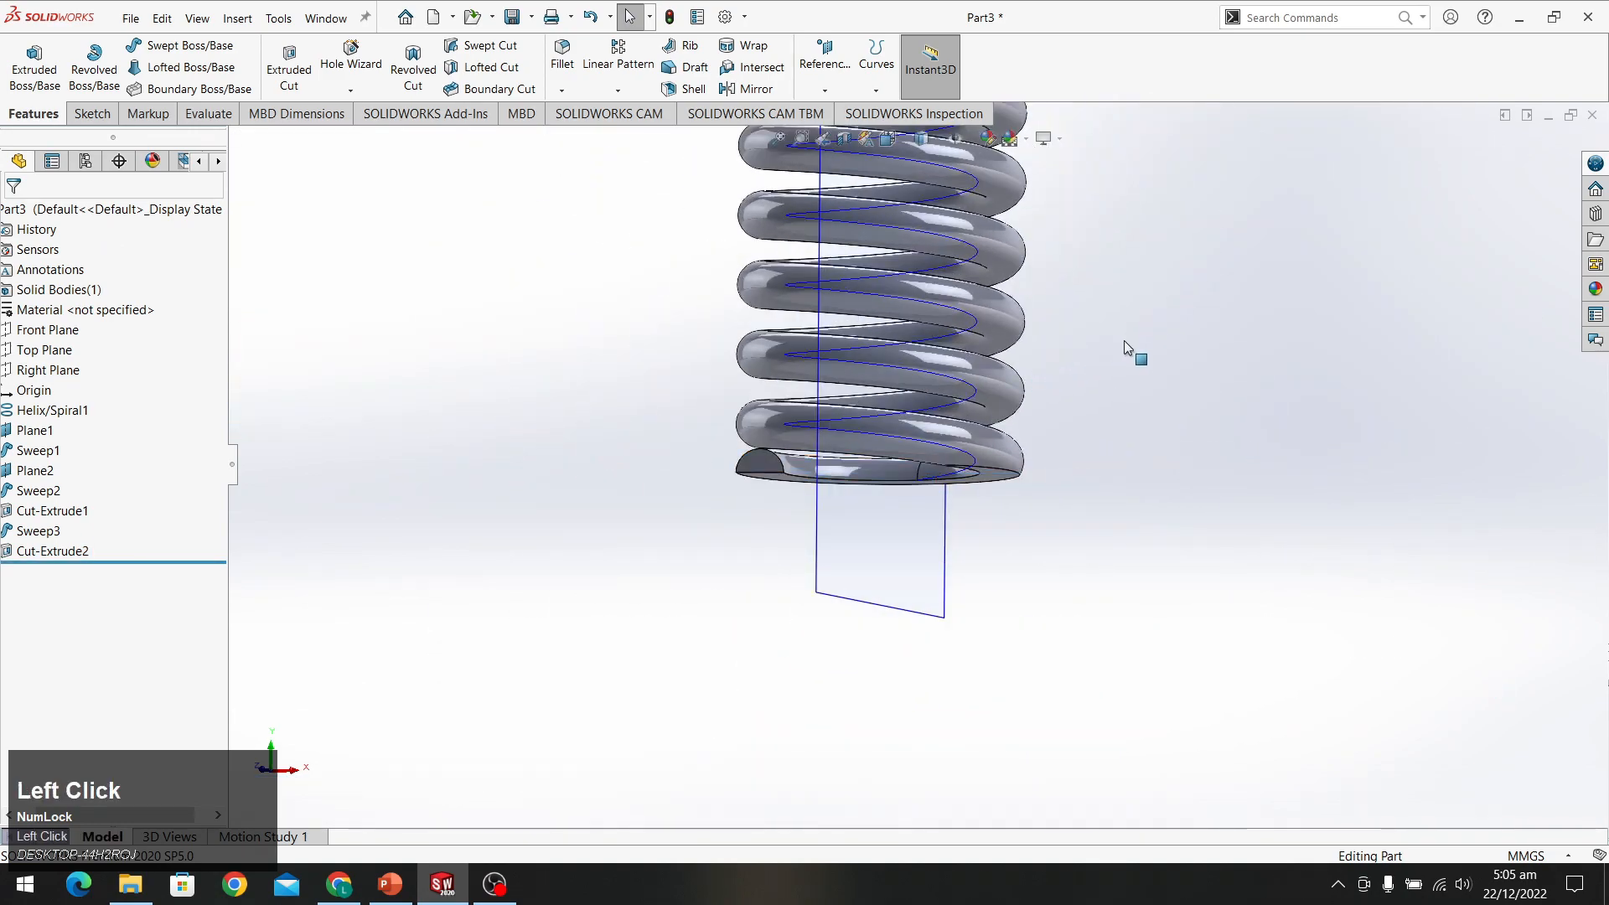
scroll(1031, 452, "down", 3)
mouse_move(1012, 463)
middle_mouse_down()
mouse_move(1048, 436)
mouse_move(1028, 492)
mouse_move(947, 425)
mouse_move(930, 375)
mouse_move(980, 466)
middle_mouse_up()
scroll(1048, 435, "up", 3)
scroll(1044, 430, "up", 2)
scroll(937, 432, "down", 2)
scroll(951, 402, "up", 3)
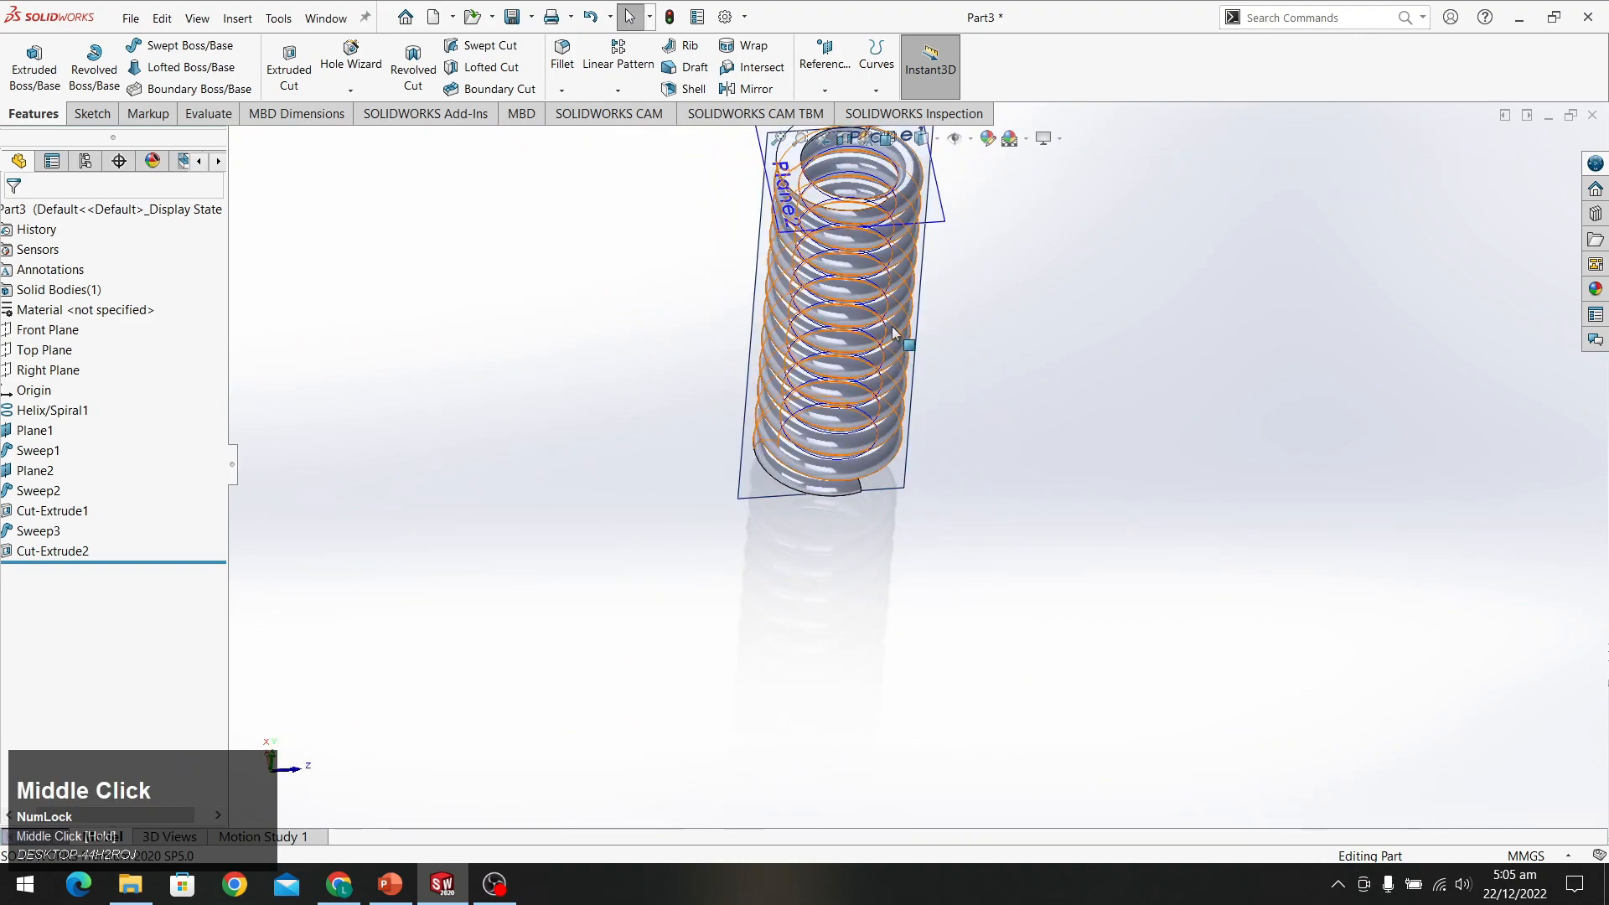
middle_click_drag(962, 285, 912, 254)
scroll(879, 247, "down", 3)
middle_click_drag(953, 396, 928, 249)
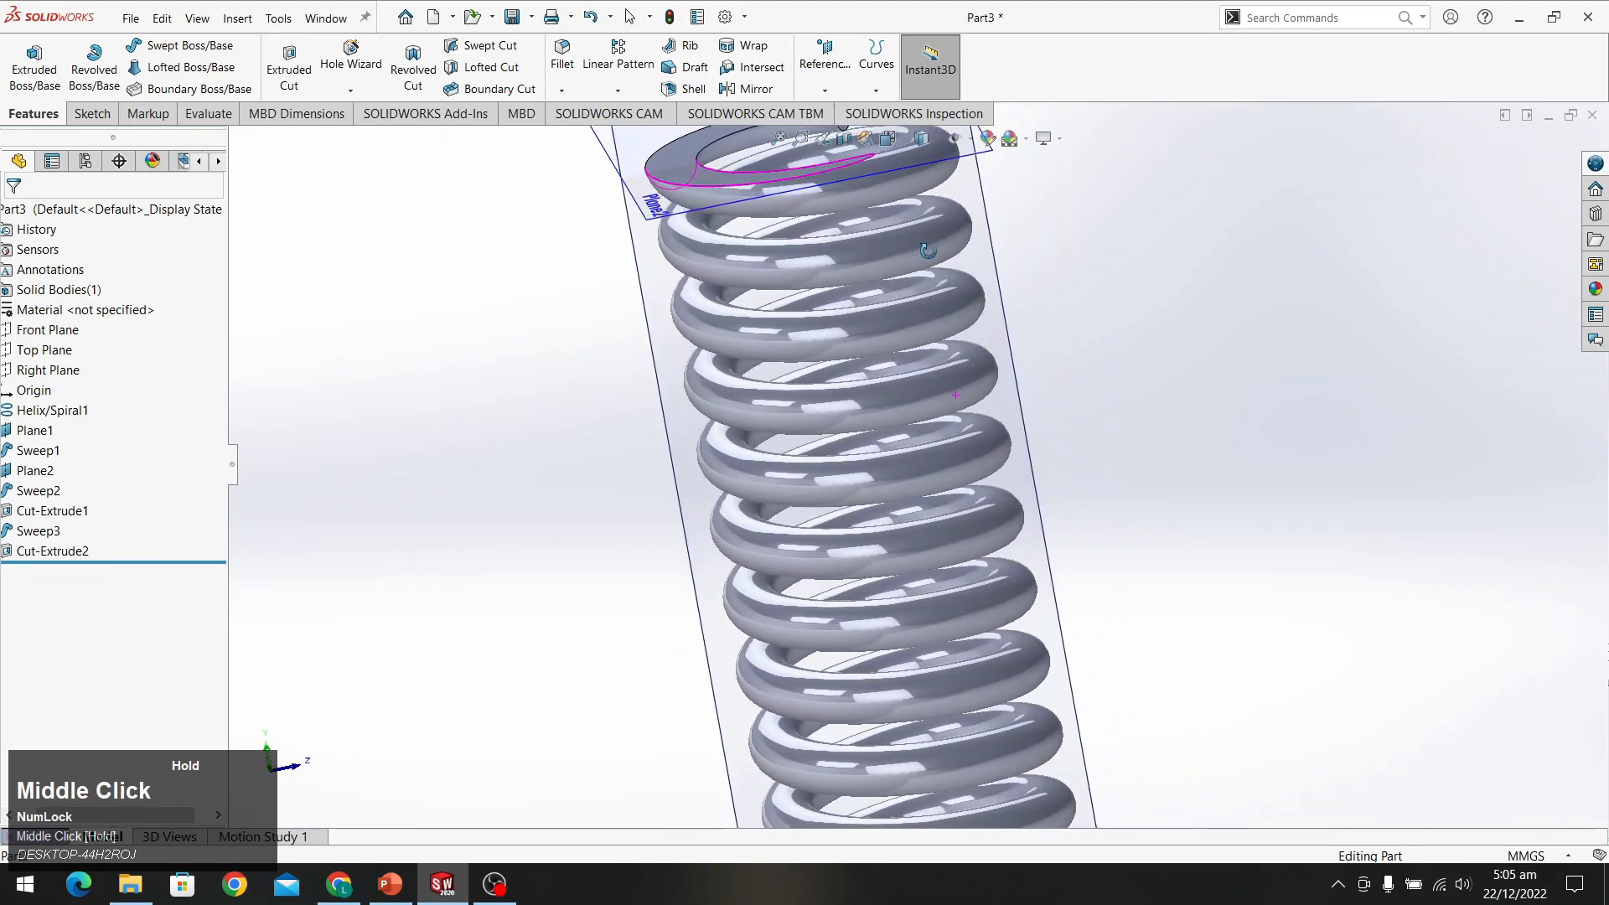
scroll(928, 250, "up", 3)
scroll(736, 245, "down", 4)
middle_click_drag(722, 240, 757, 327)
left_click(1118, 317)
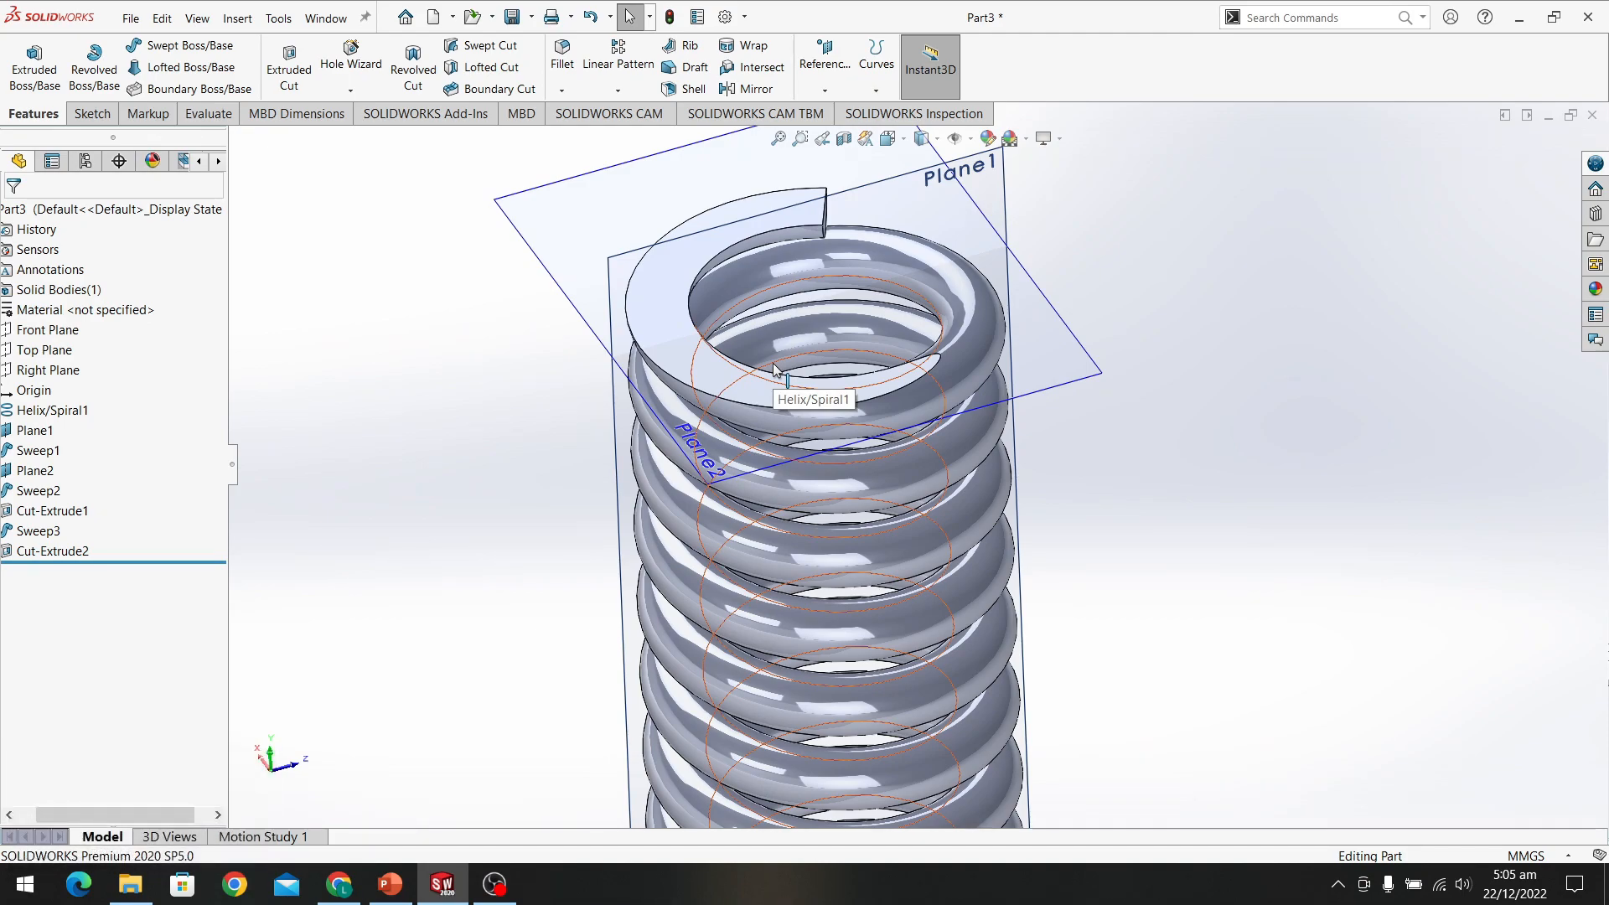
left_click(1054, 362)
left_click(1238, 350)
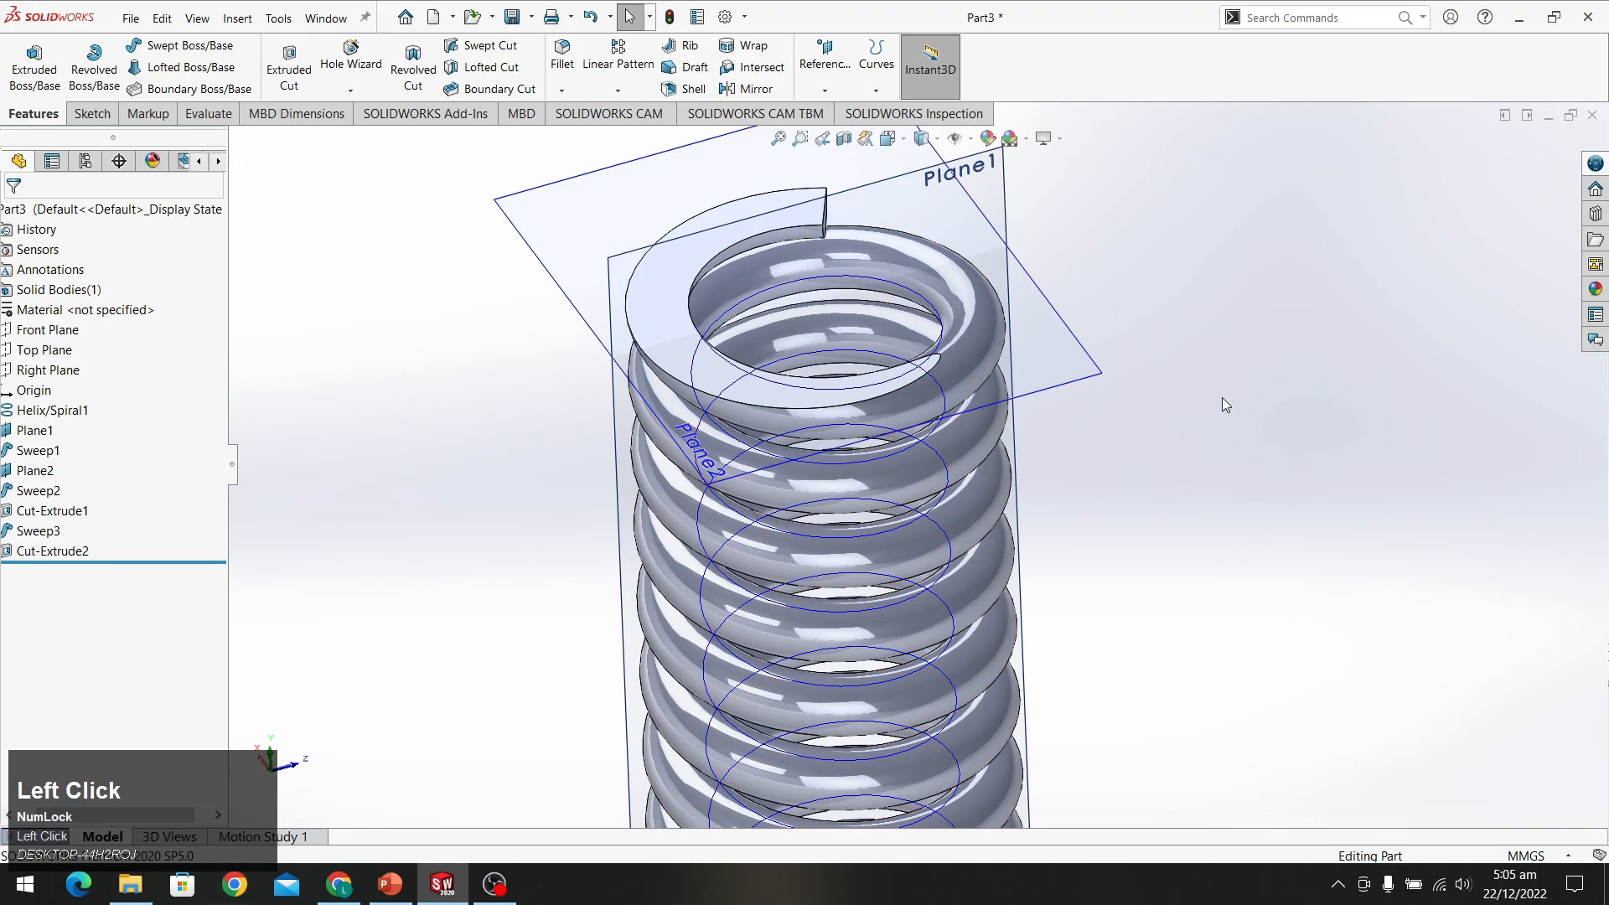